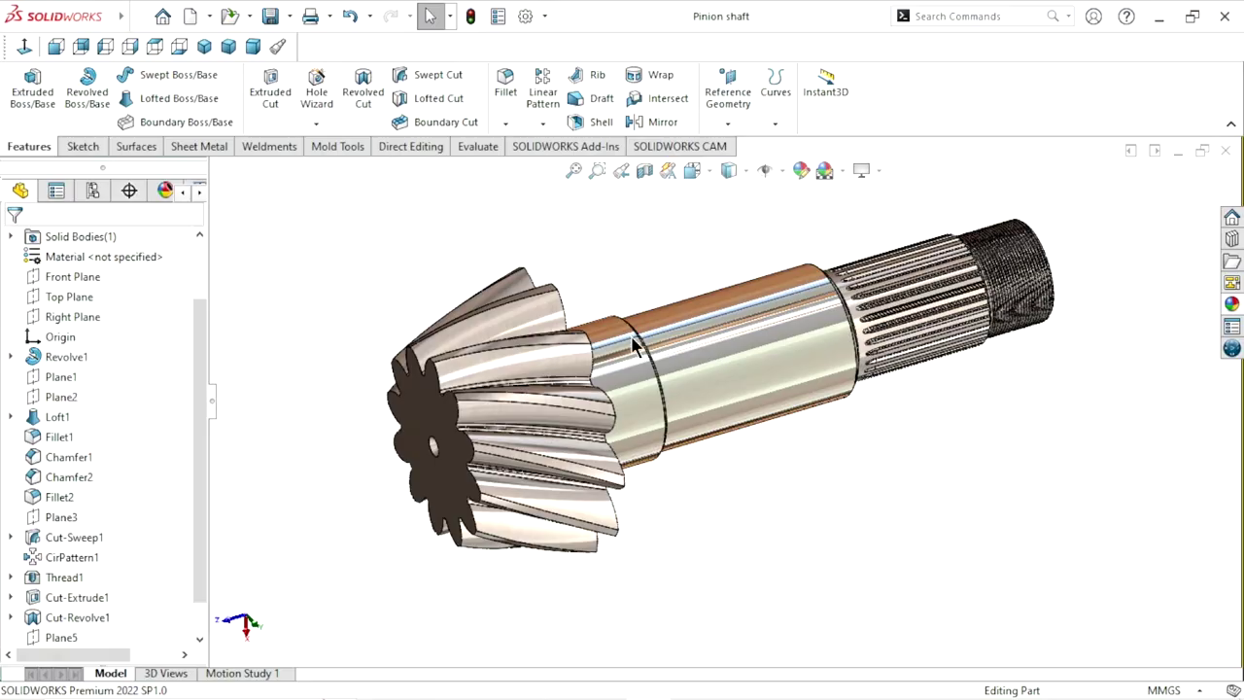
Step: Orbit the finished Pinion shaft model to view its helical gear end
{"action": "mouse_move", "coordinate": [660, 233]}
{"action": "middle_mouse_down"}
{"action": "mouse_move", "coordinate": [736, 219]}
{"action": "mouse_move", "coordinate": [606, 352]}
{"action": "mouse_move", "coordinate": [743, 525]}
{"action": "mouse_move", "coordinate": [770, 401]}
{"action": "mouse_move", "coordinate": [514, 511]}
{"action": "mouse_move", "coordinate": [580, 574]}
{"action": "mouse_move", "coordinate": [720, 344]}
{"action": "mouse_move", "coordinate": [791, 449]}
{"action": "mouse_move", "coordinate": [933, 447]}
{"action": "mouse_move", "coordinate": [981, 428]}
{"action": "middle_mouse_up"}
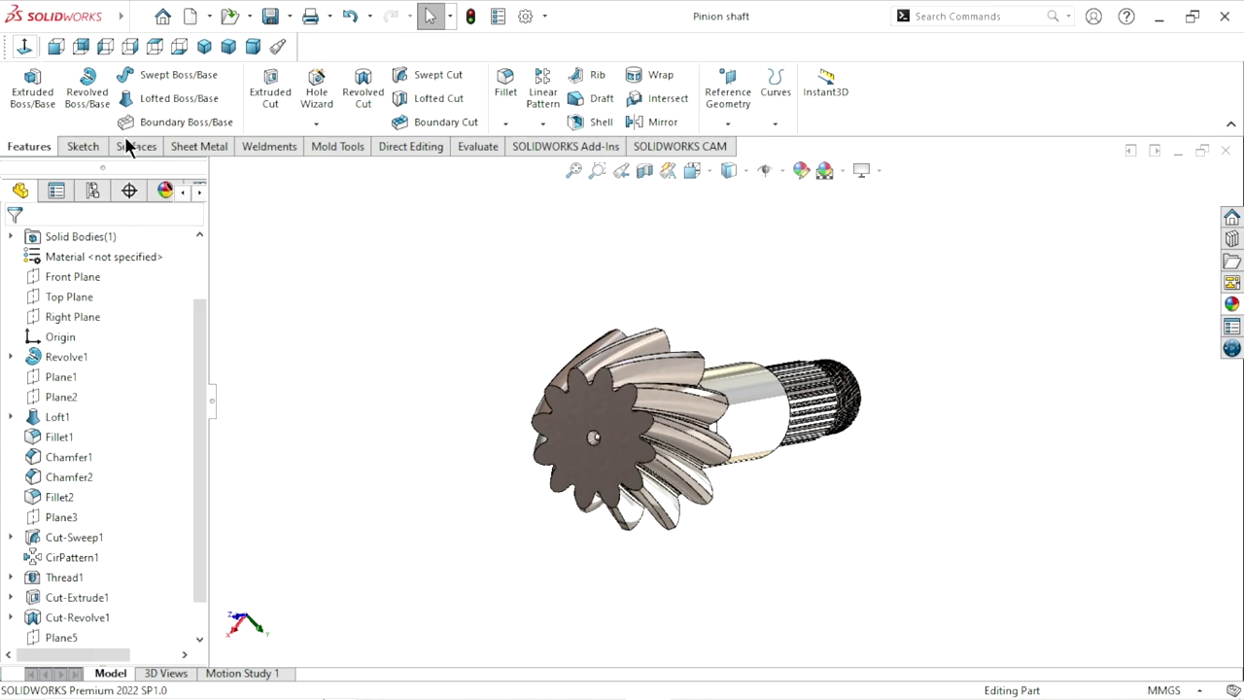
Step: View the pinion's gear teeth face-on, orbit to see the shaft side, then return to isometric
{"action": "left_click", "coordinate": [25, 46]}
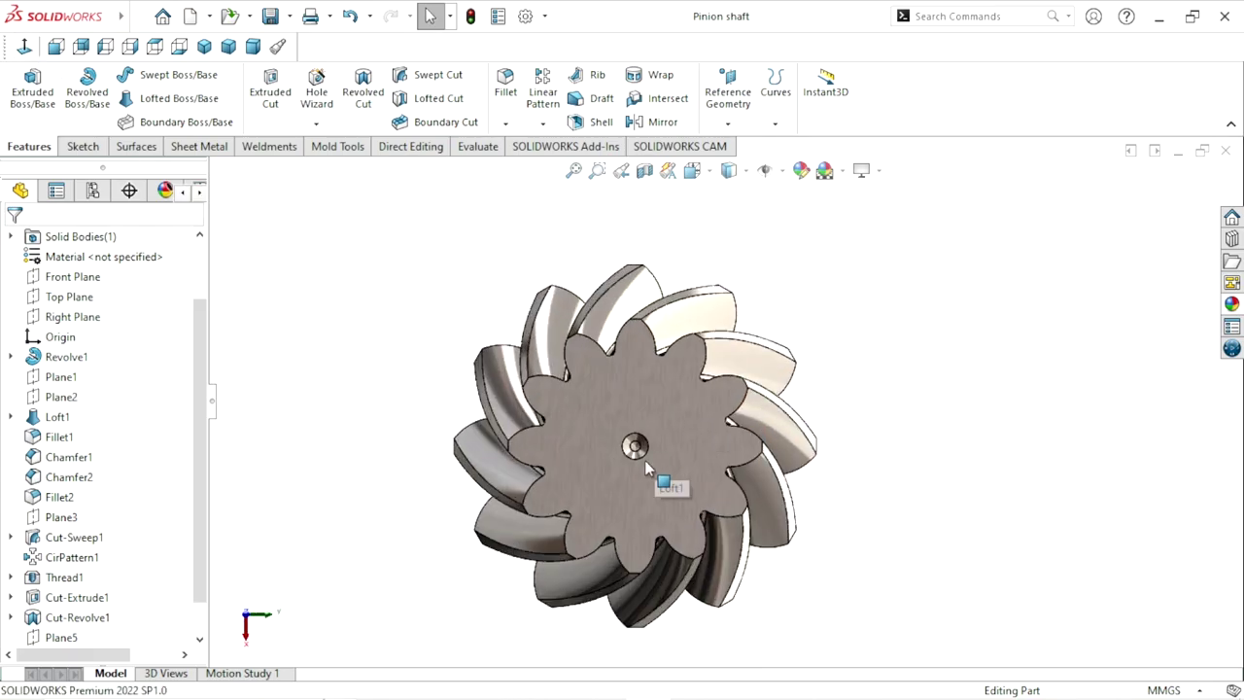
{"action": "mouse_move", "coordinate": [664, 453]}
{"action": "middle_mouse_down"}
{"action": "mouse_move", "coordinate": [768, 437]}
{"action": "mouse_move", "coordinate": [638, 422]}
{"action": "mouse_move", "coordinate": [567, 391]}
{"action": "mouse_move", "coordinate": [527, 439]}
{"action": "mouse_move", "coordinate": [574, 544]}
{"action": "mouse_move", "coordinate": [756, 520]}
{"action": "mouse_move", "coordinate": [804, 551]}
{"action": "middle_mouse_up"}
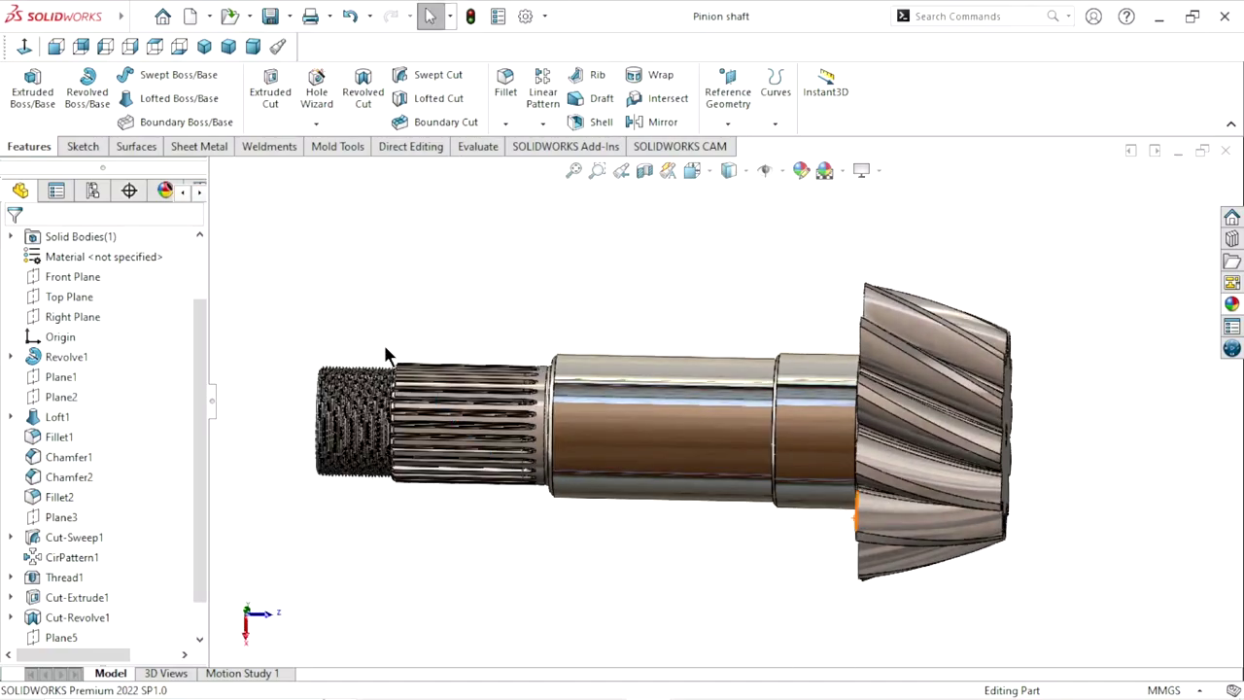
{"action": "left_click", "coordinate": [205, 52]}
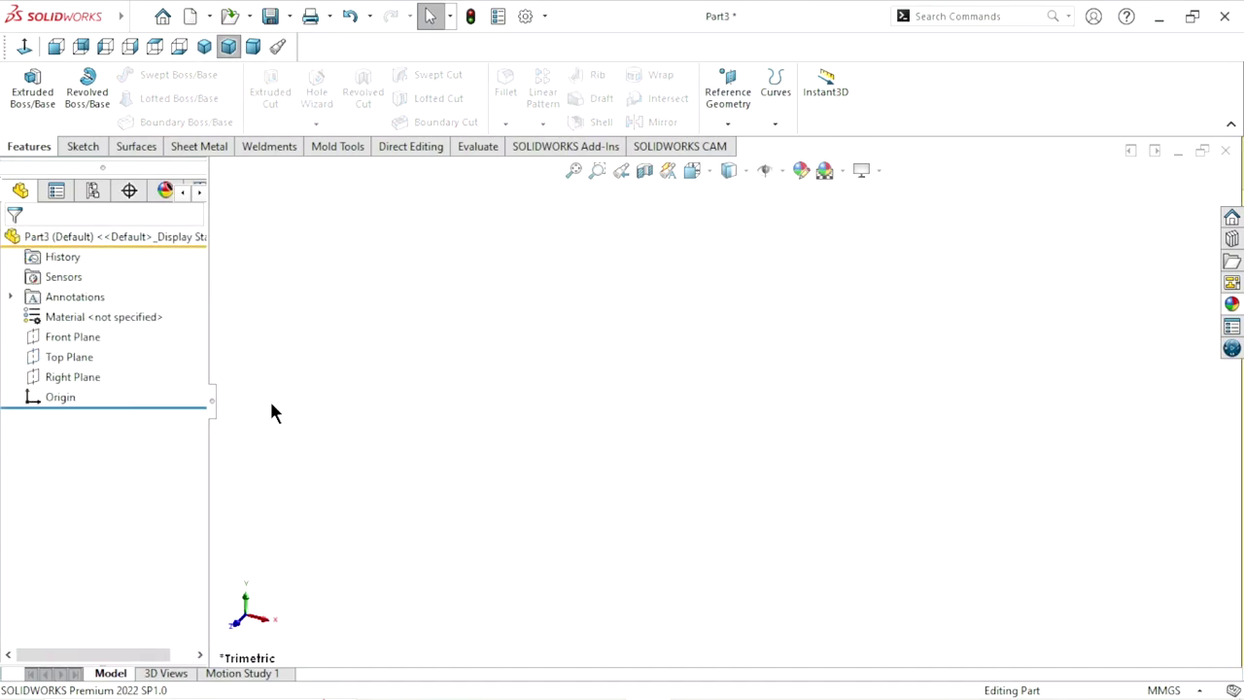
Step: Start a sketch on the Right Plane and draw a horizontal centerline across the origin
{"action": "left_click", "coordinate": [78, 381]}
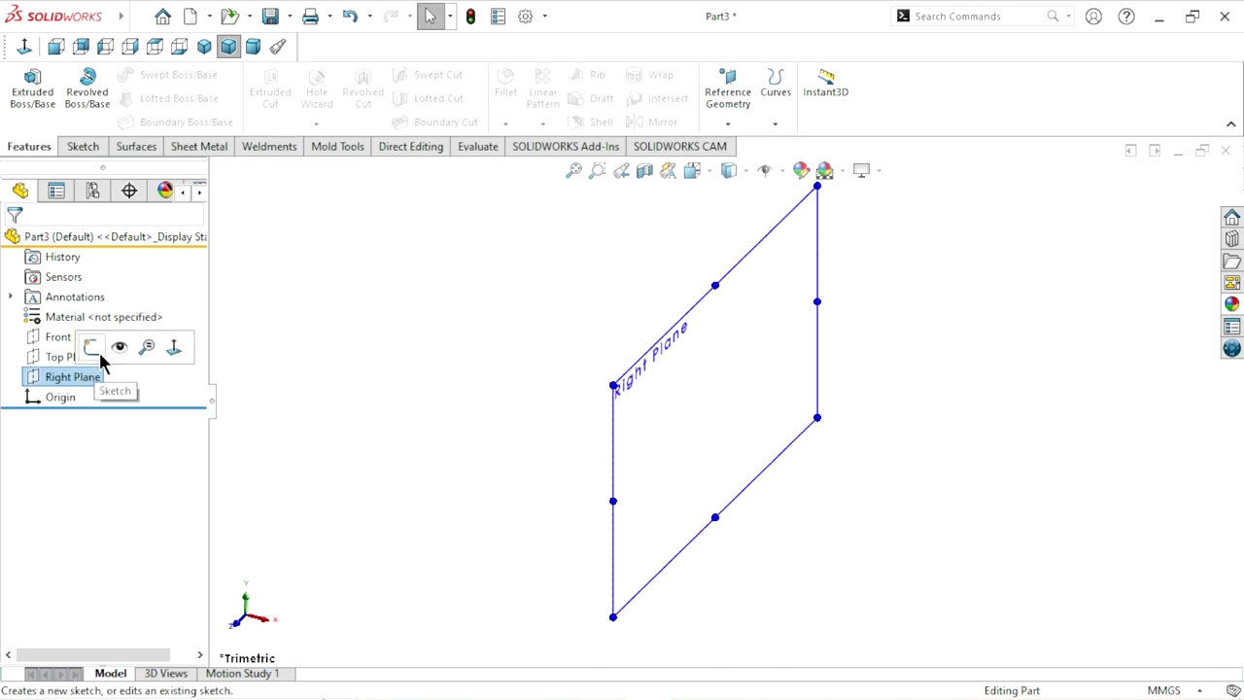
{"action": "left_click", "coordinate": [93, 347]}
{"action": "left_click", "coordinate": [136, 75]}
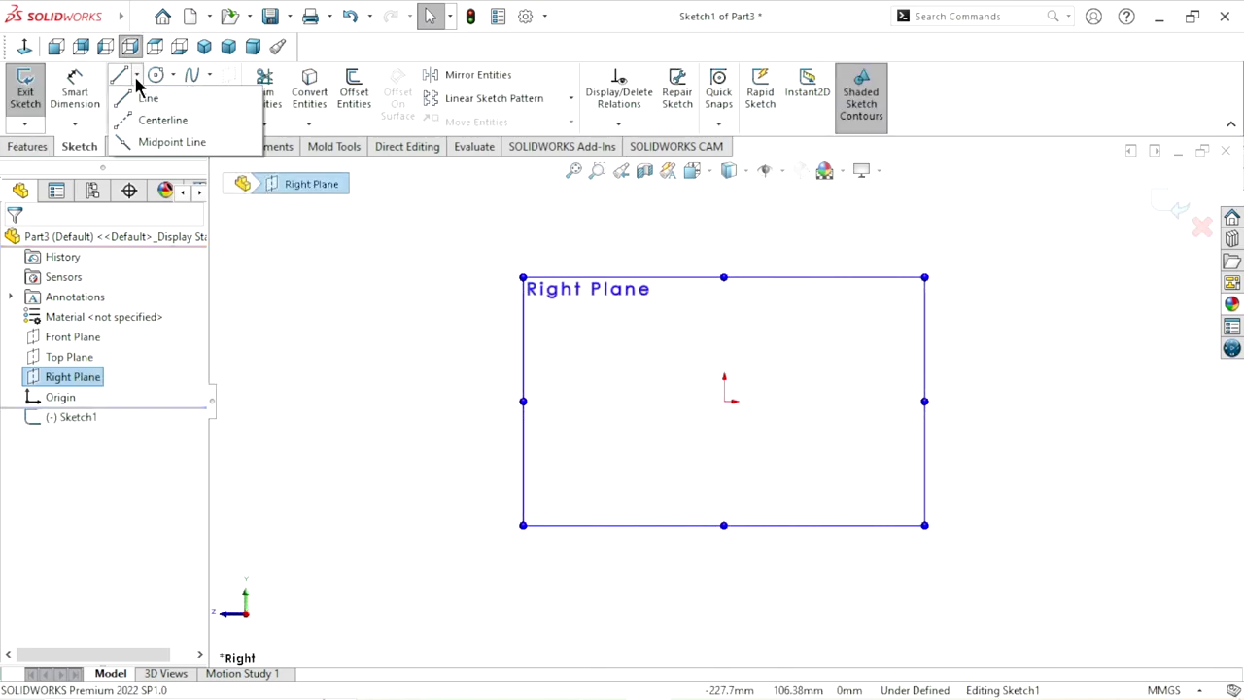
{"action": "left_click", "coordinate": [156, 119]}
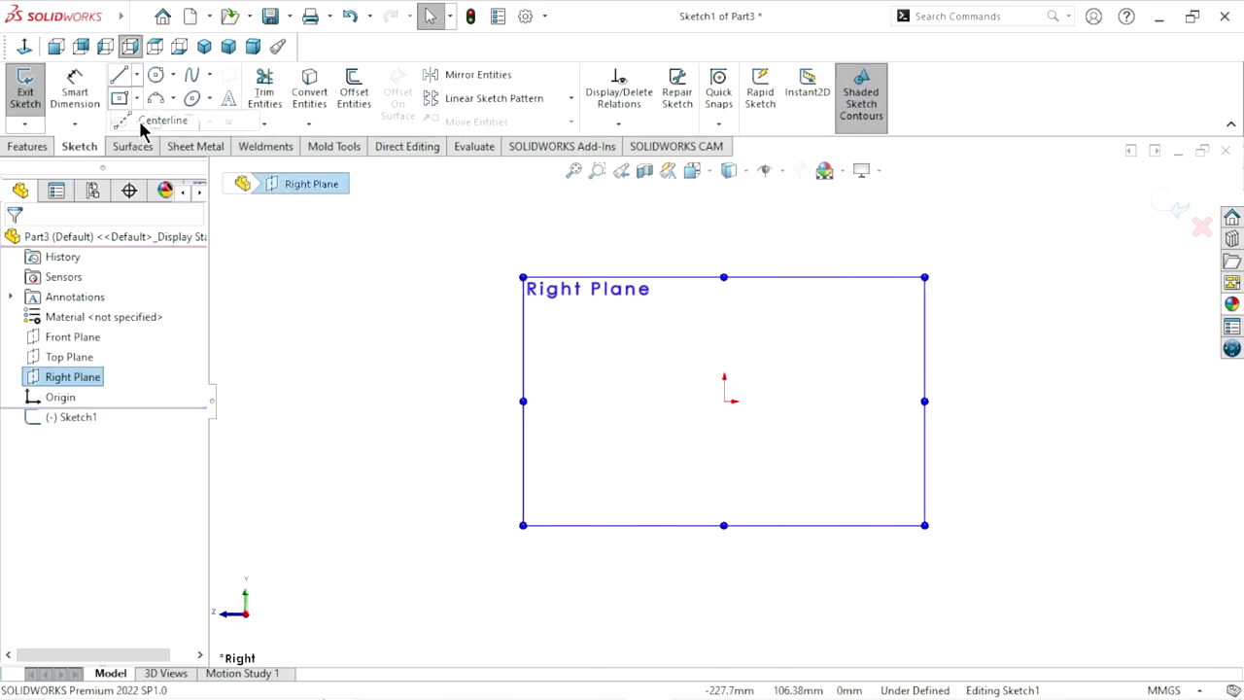
{"action": "left_click", "coordinate": [442, 400]}
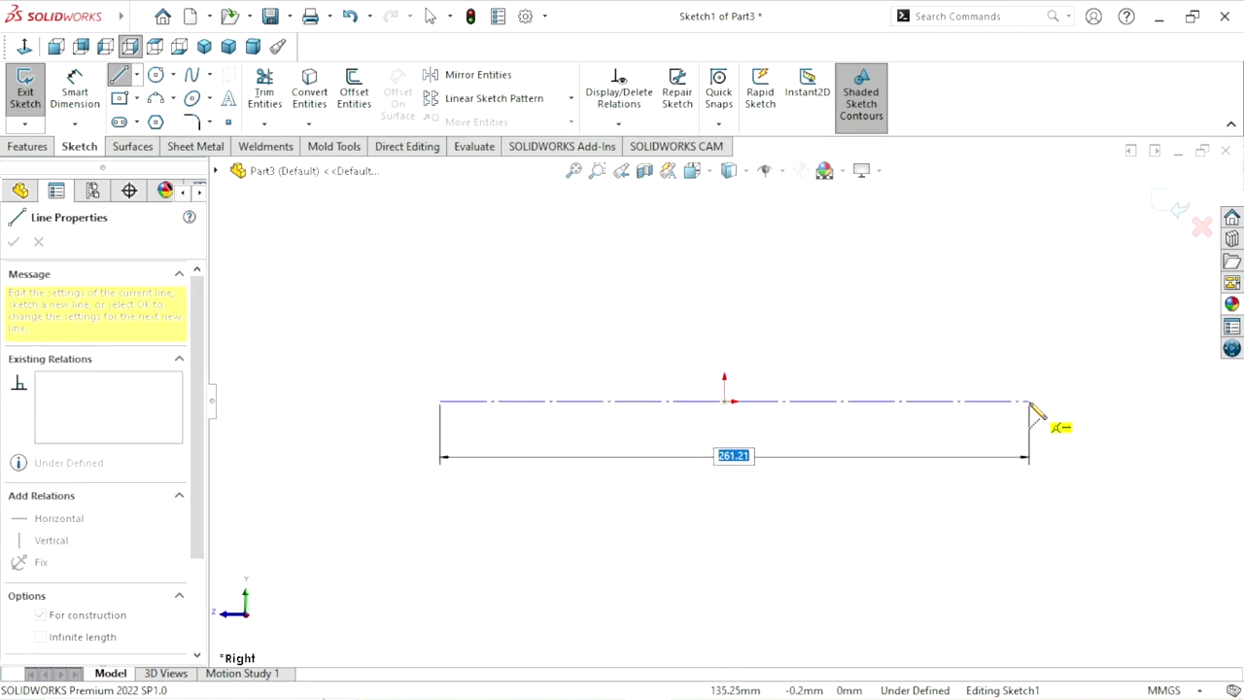
{"action": "left_click", "coordinate": [1030, 401]}
{"action": "right_click", "coordinate": [887, 382]}
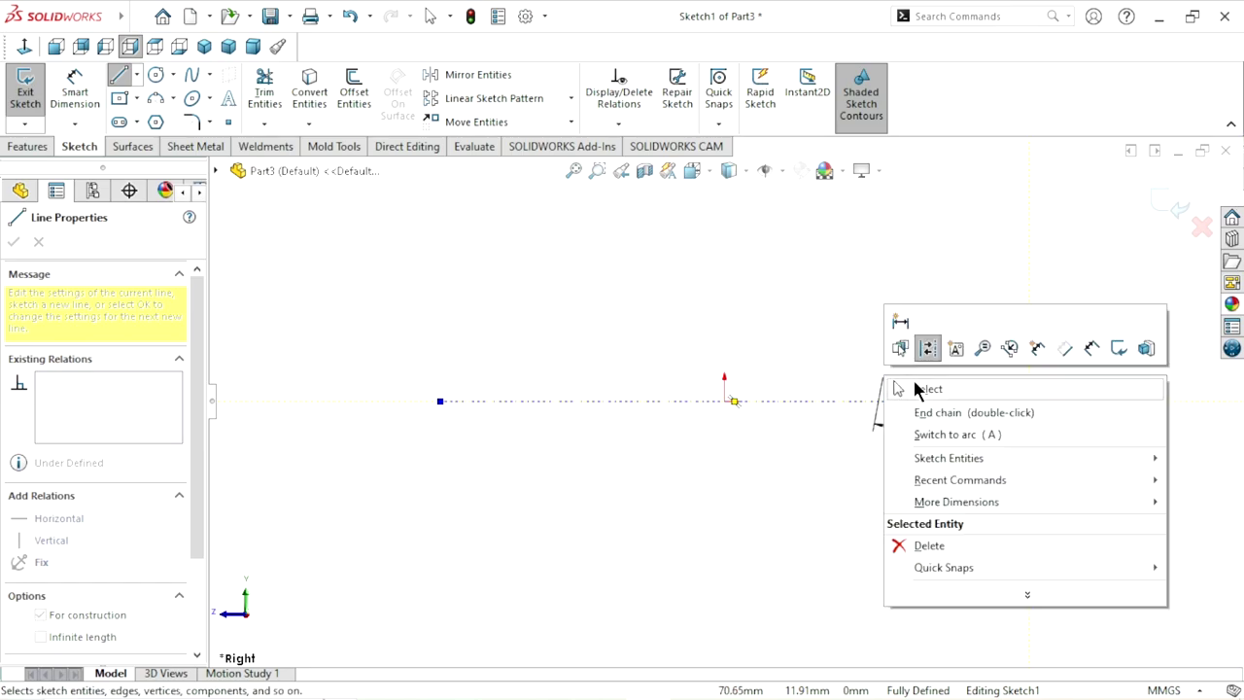
{"action": "left_click", "coordinate": [918, 387]}
Step: Add a Midpoint relation so the centerline is centred on the origin
{"action": "left_click", "coordinate": [775, 402]}
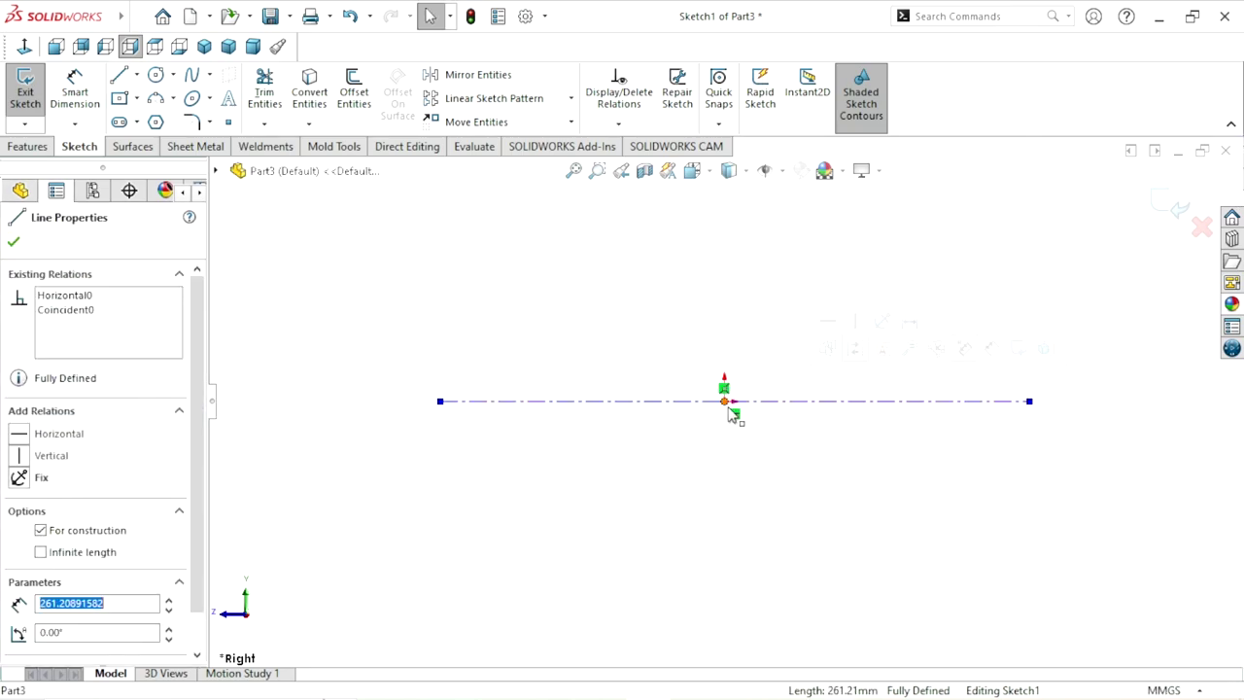
{"action": "left_click", "coordinate": [725, 401], "text": "ctrl"}
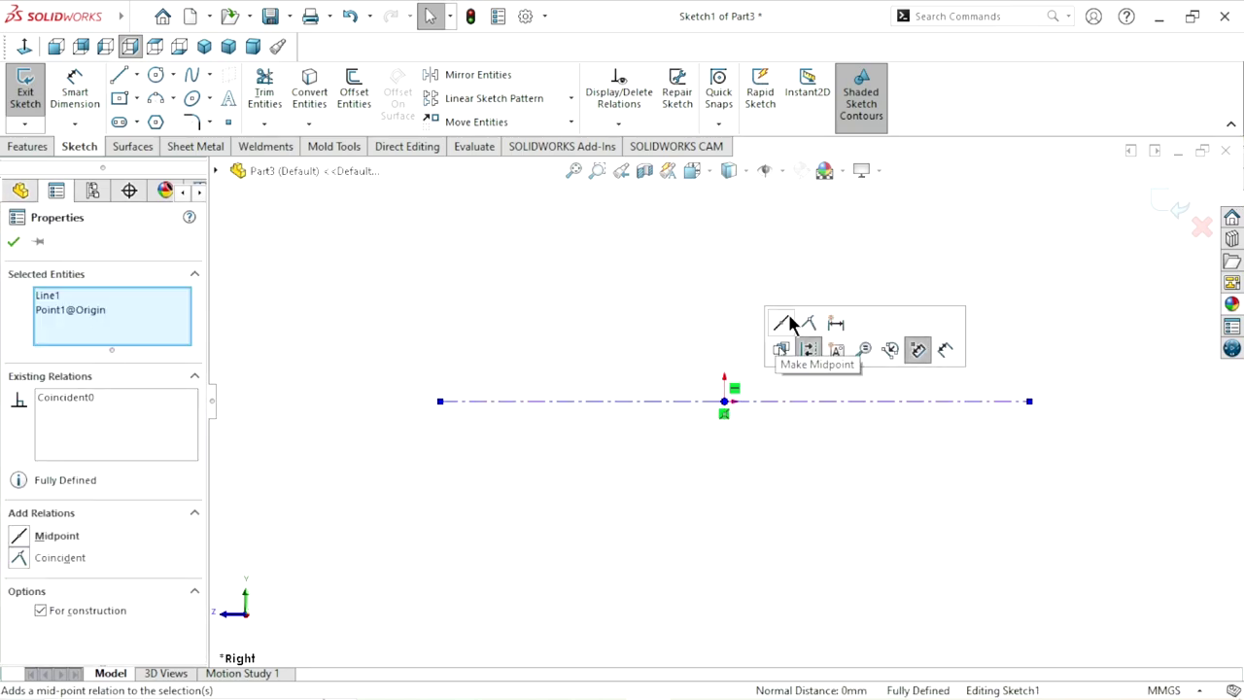
{"action": "left_click", "coordinate": [784, 323]}
{"action": "left_click", "coordinate": [16, 242]}
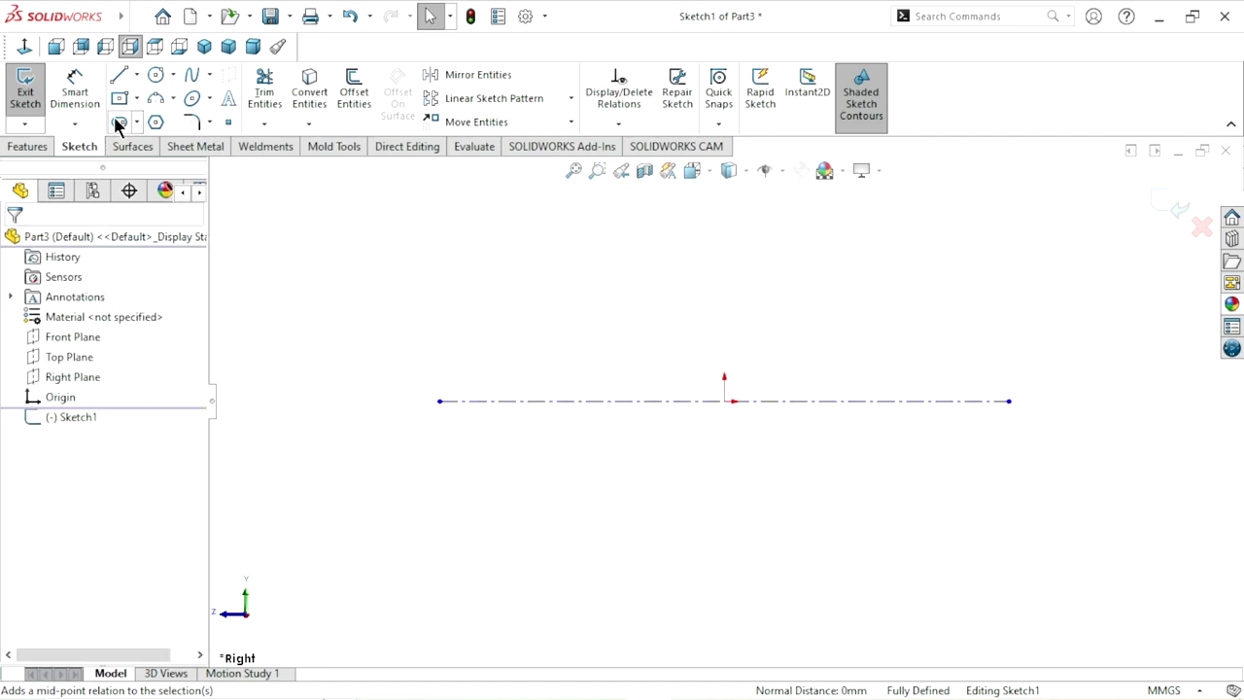
Step: Draw the profile's left end up from the centerline and its first two top segments
{"action": "left_click", "coordinate": [120, 75]}
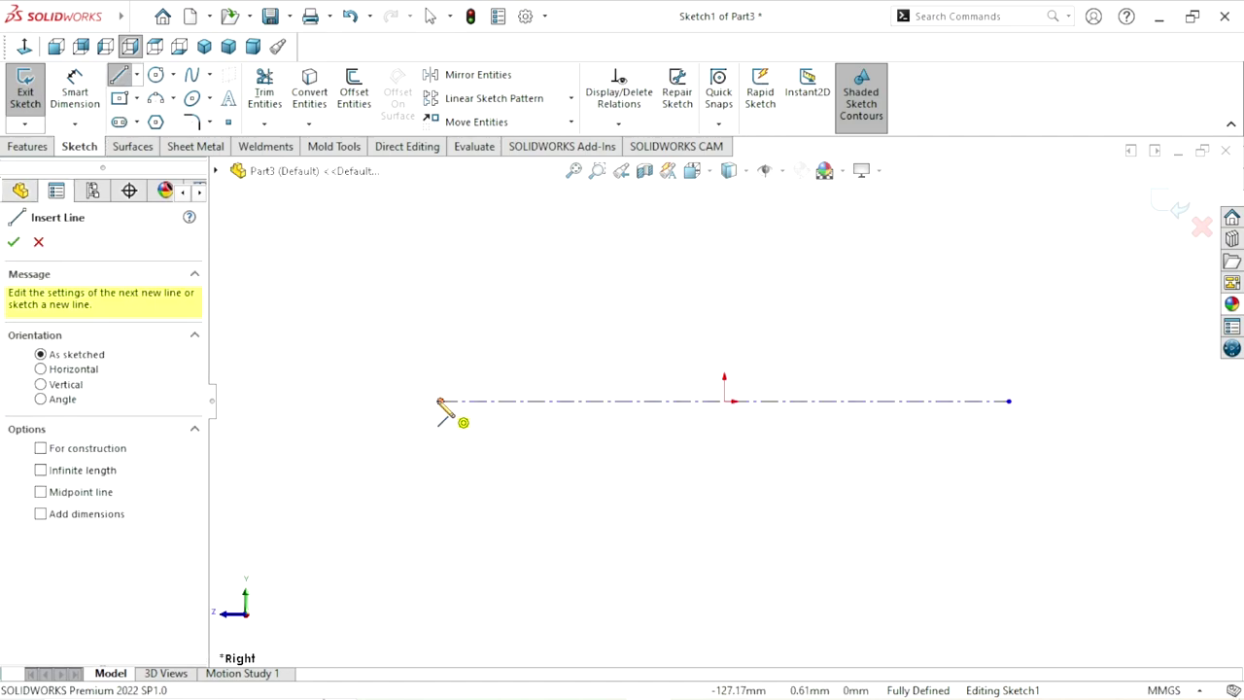
{"action": "left_click_drag", "start_coordinate": [440, 401], "coordinate": [440, 308]}
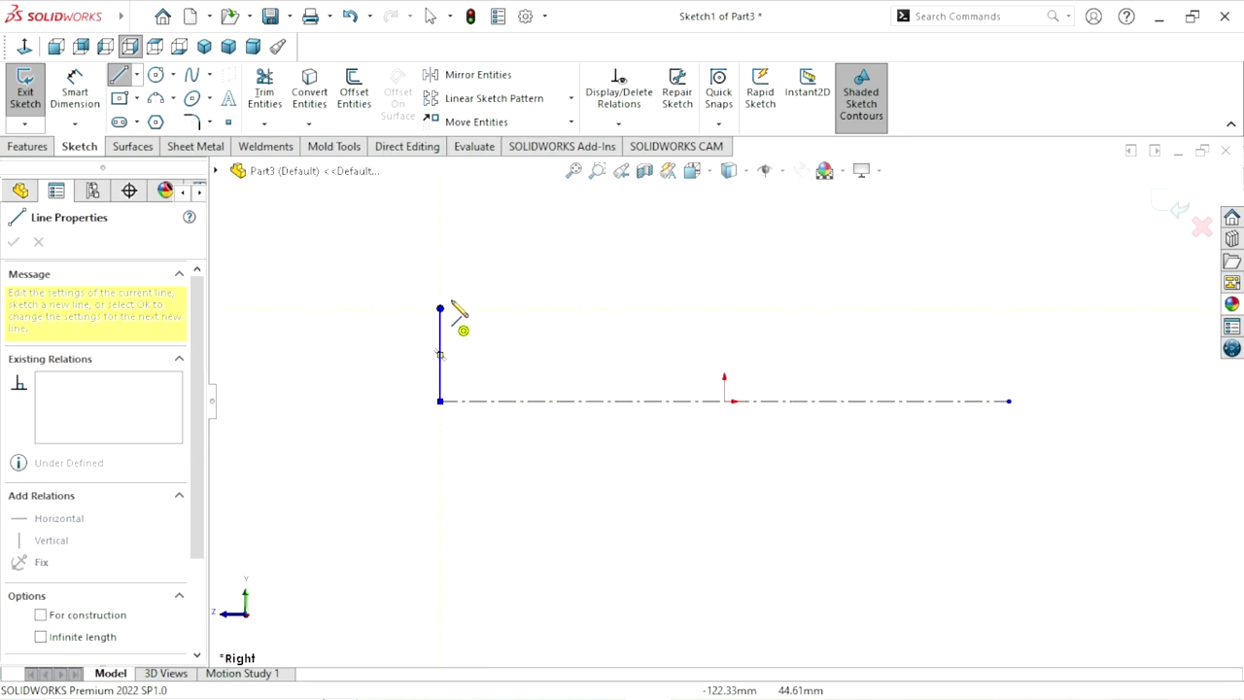
{"action": "left_click", "coordinate": [531, 308]}
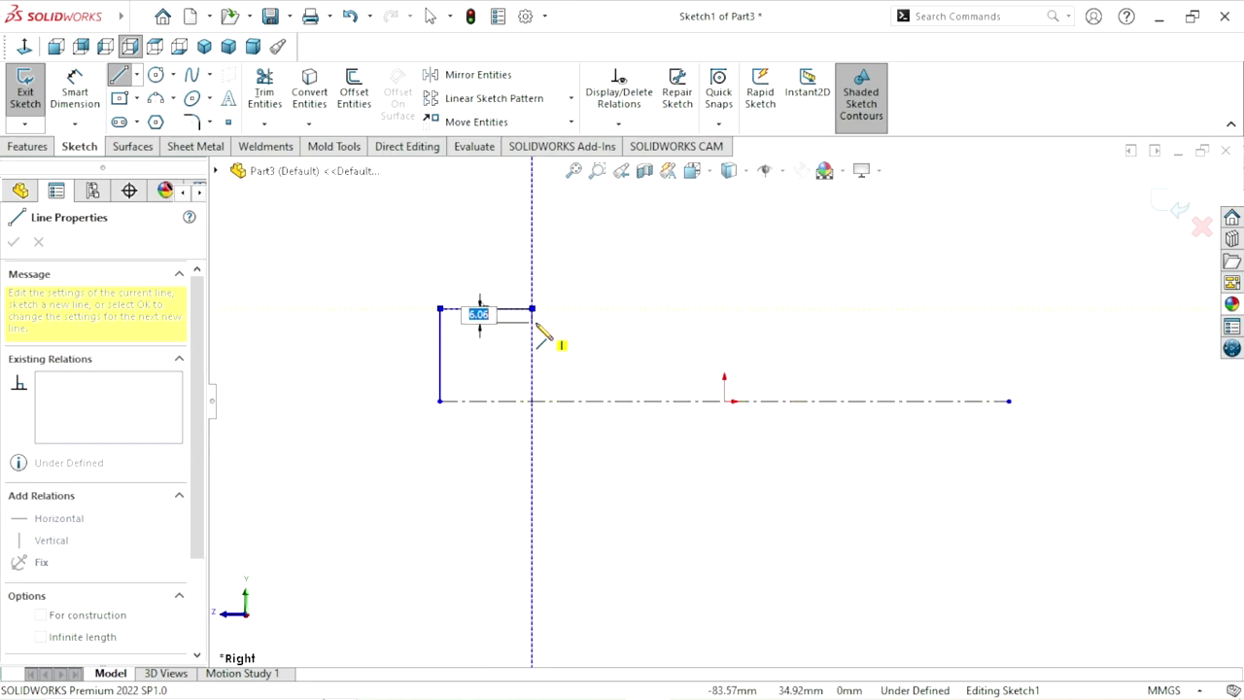
{"action": "left_click", "coordinate": [757, 321]}
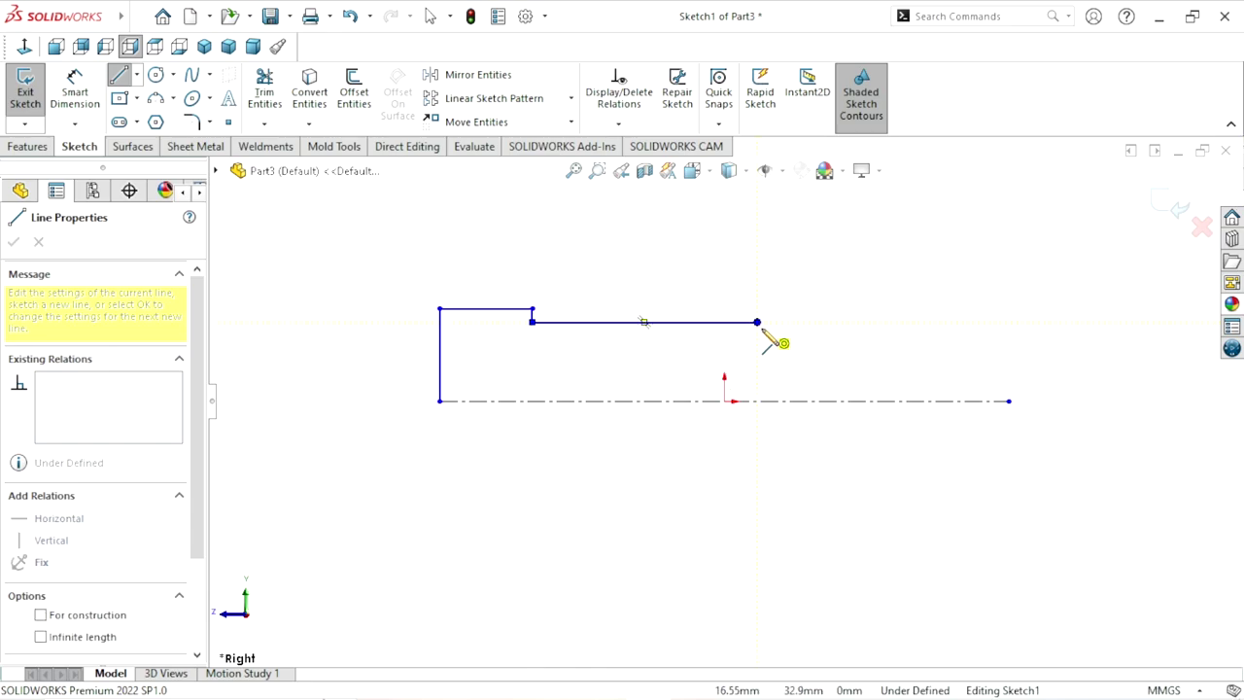
Step: Add two more down-steps along the top and close the profile back to the centerline
{"action": "left_click", "coordinate": [757, 333]}
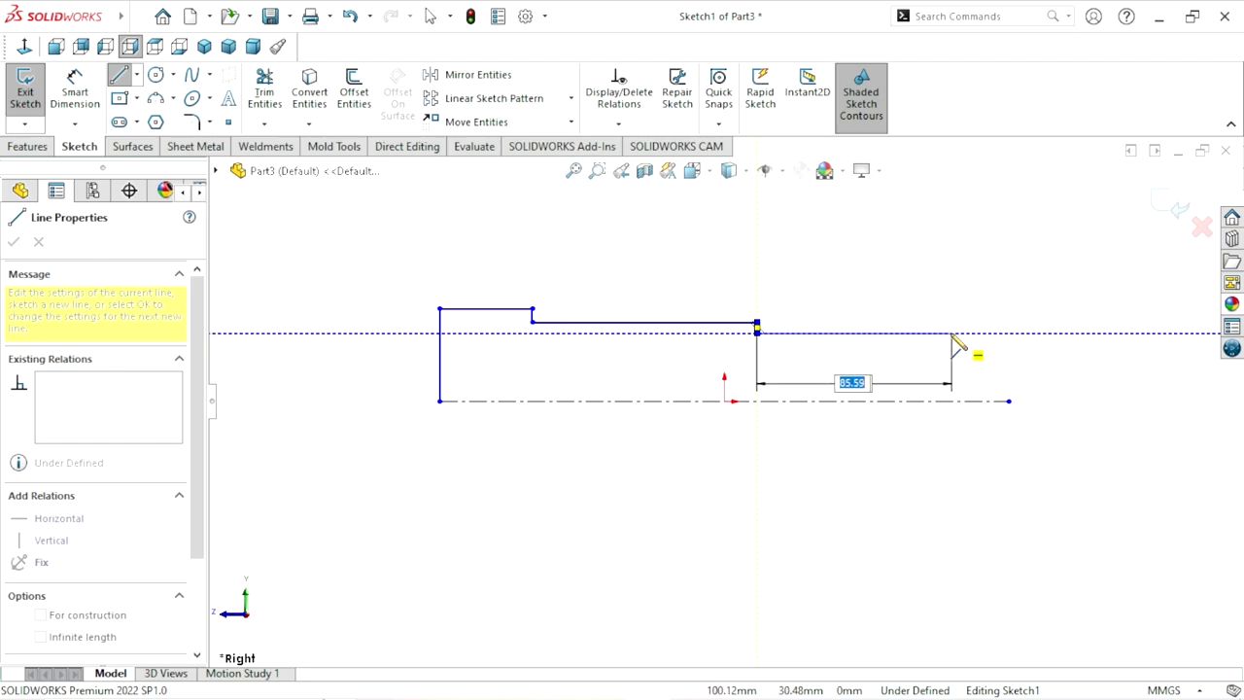
{"action": "left_click", "coordinate": [939, 334]}
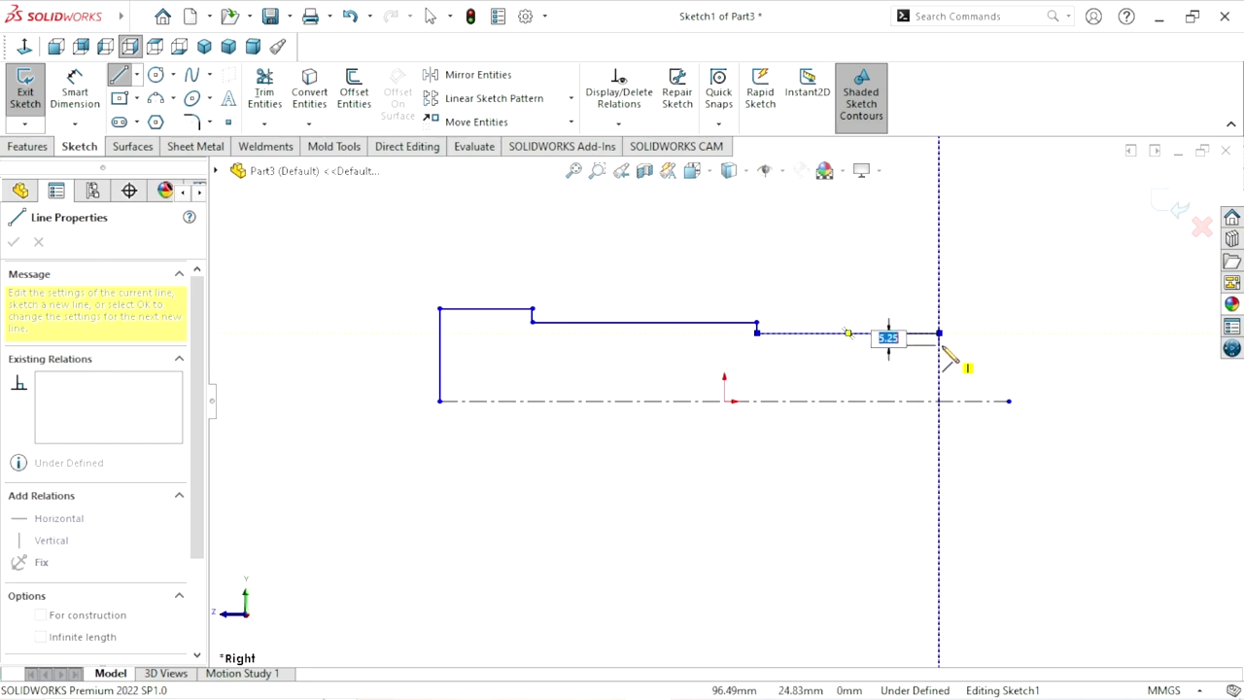
{"action": "left_click", "coordinate": [938, 345]}
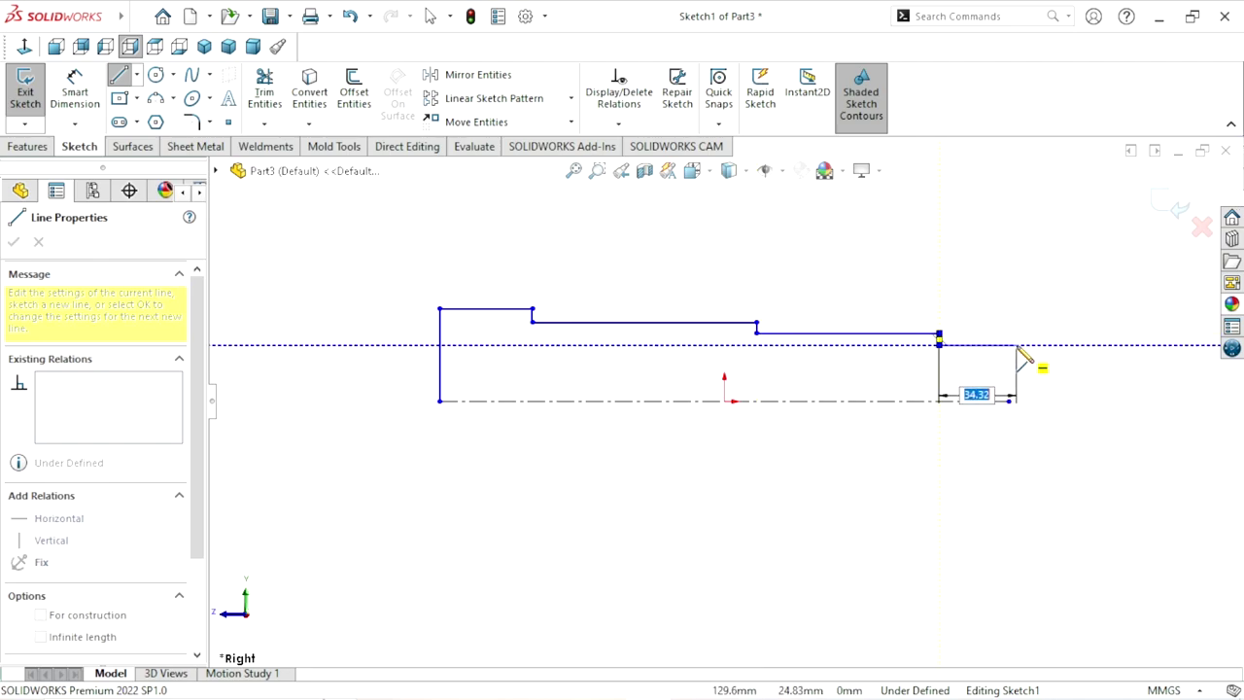
{"action": "left_click", "coordinate": [1008, 345]}
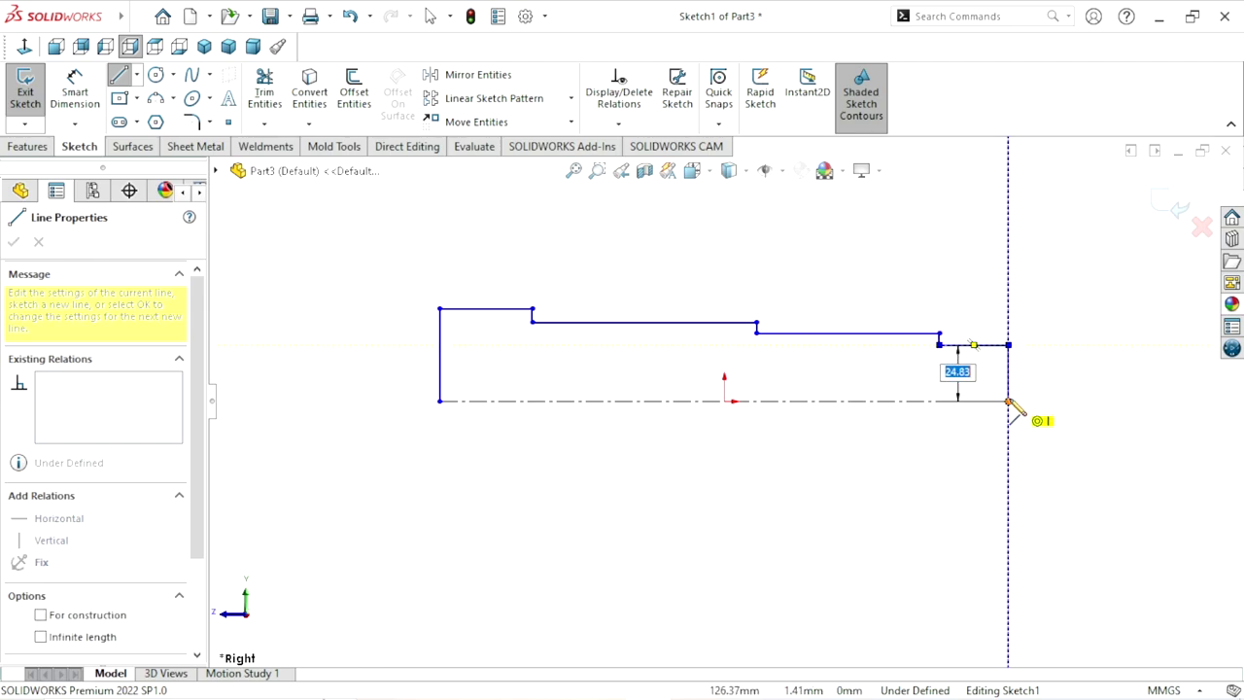
{"action": "left_click", "coordinate": [1008, 400]}
{"action": "right_click", "coordinate": [1055, 389]}
{"action": "left_click", "coordinate": [991, 385]}
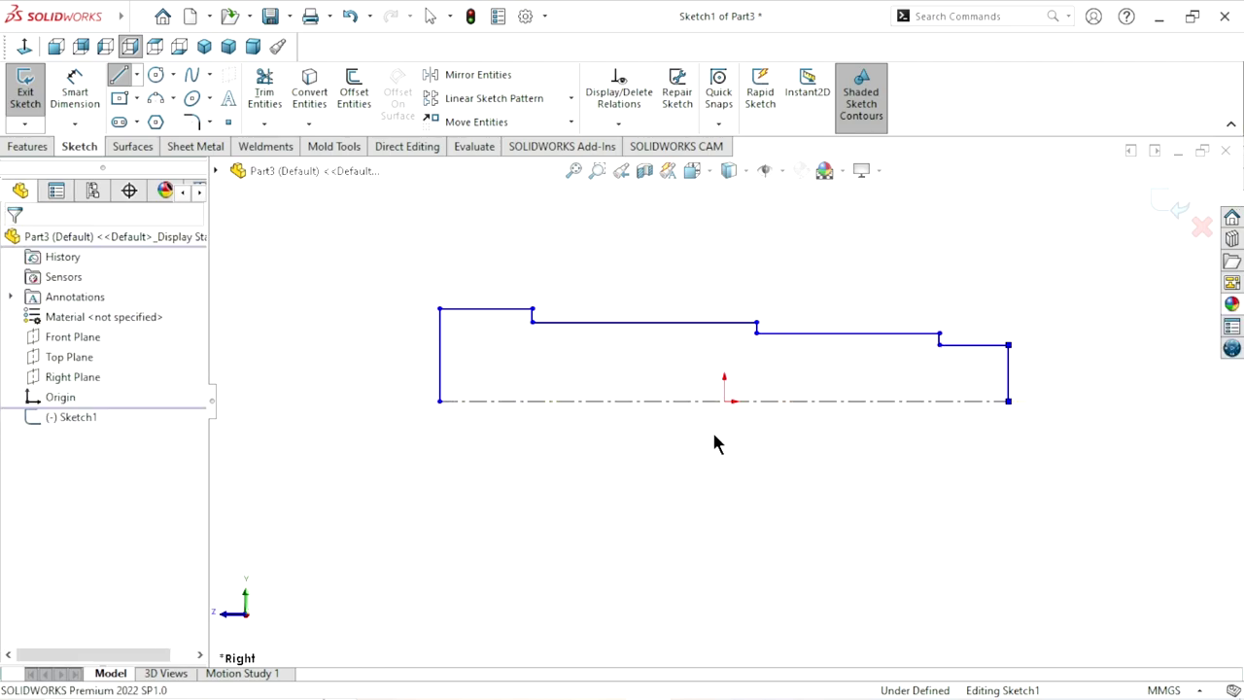
{"action": "scroll", "coordinate": [712, 428], "scroll_direction": "up", "scroll_amount": 2}
{"action": "scroll", "coordinate": [680, 398], "scroll_direction": "down", "scroll_amount": 1}
{"action": "scroll", "coordinate": [696, 374], "scroll_direction": "down", "scroll_amount": 1}
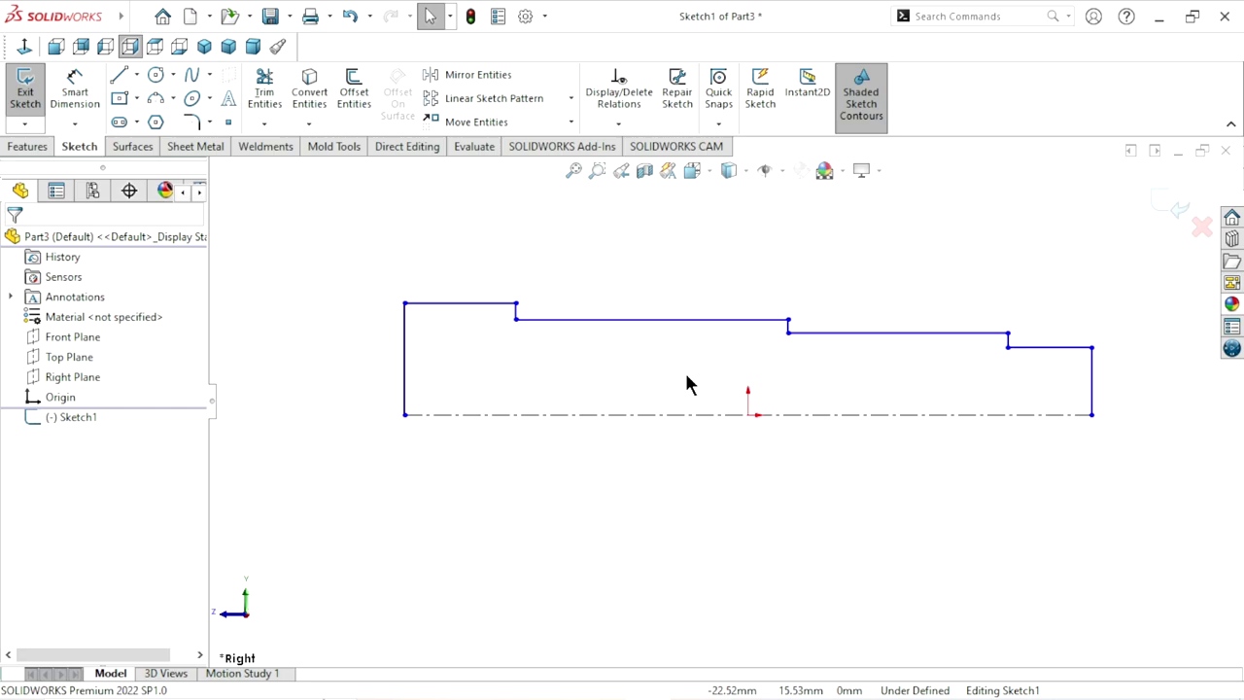
Step: Dimension the first two shaft steps as diameters 70 and 65 about the centerline
{"action": "left_click", "coordinate": [79, 94]}
{"action": "left_click", "coordinate": [460, 305]}
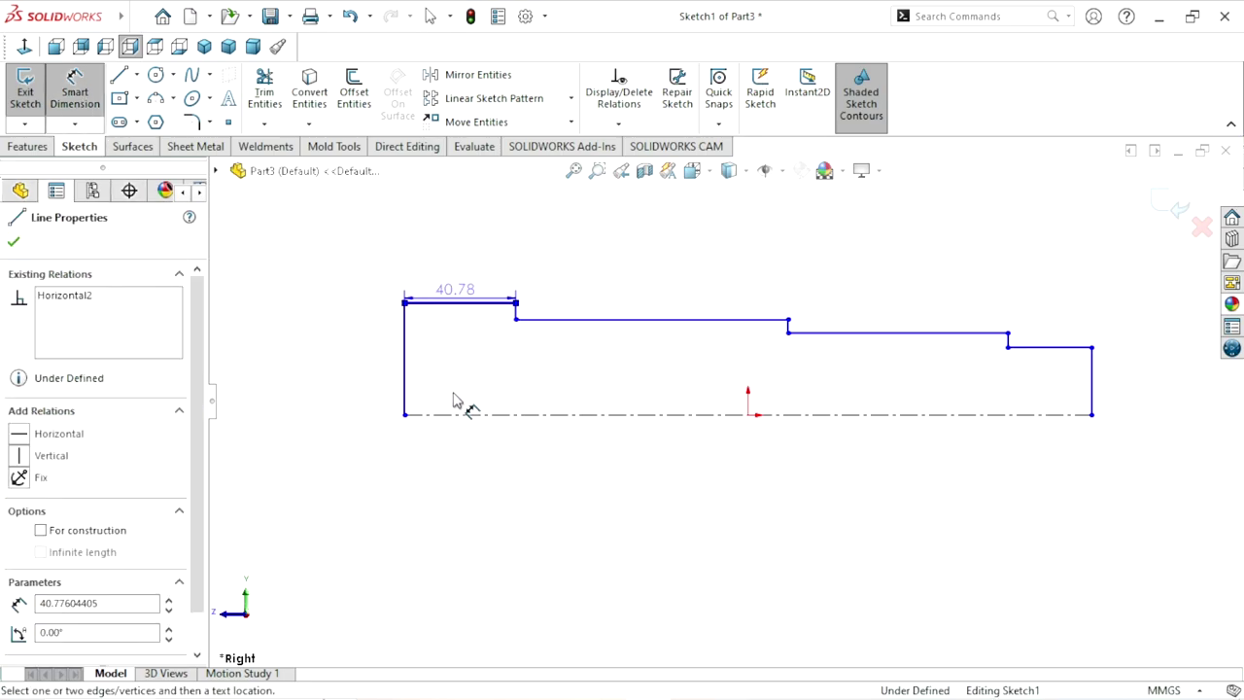
{"action": "left_click", "coordinate": [453, 417]}
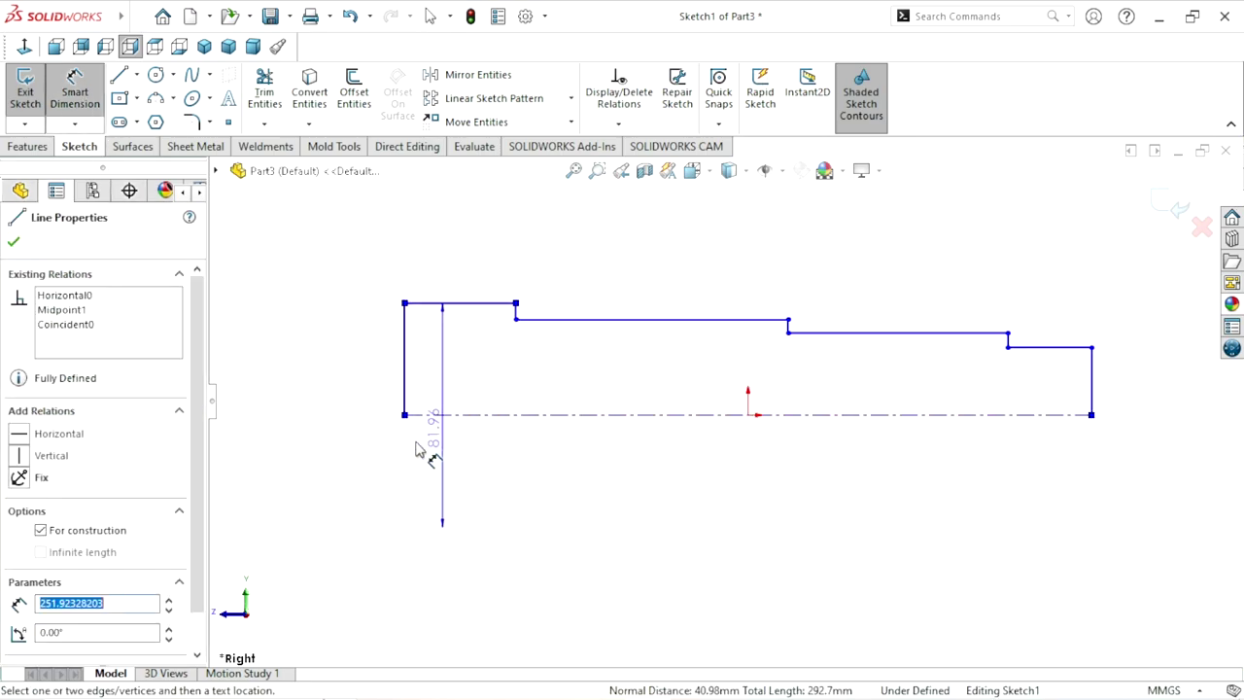
{"action": "left_click", "coordinate": [364, 439]}
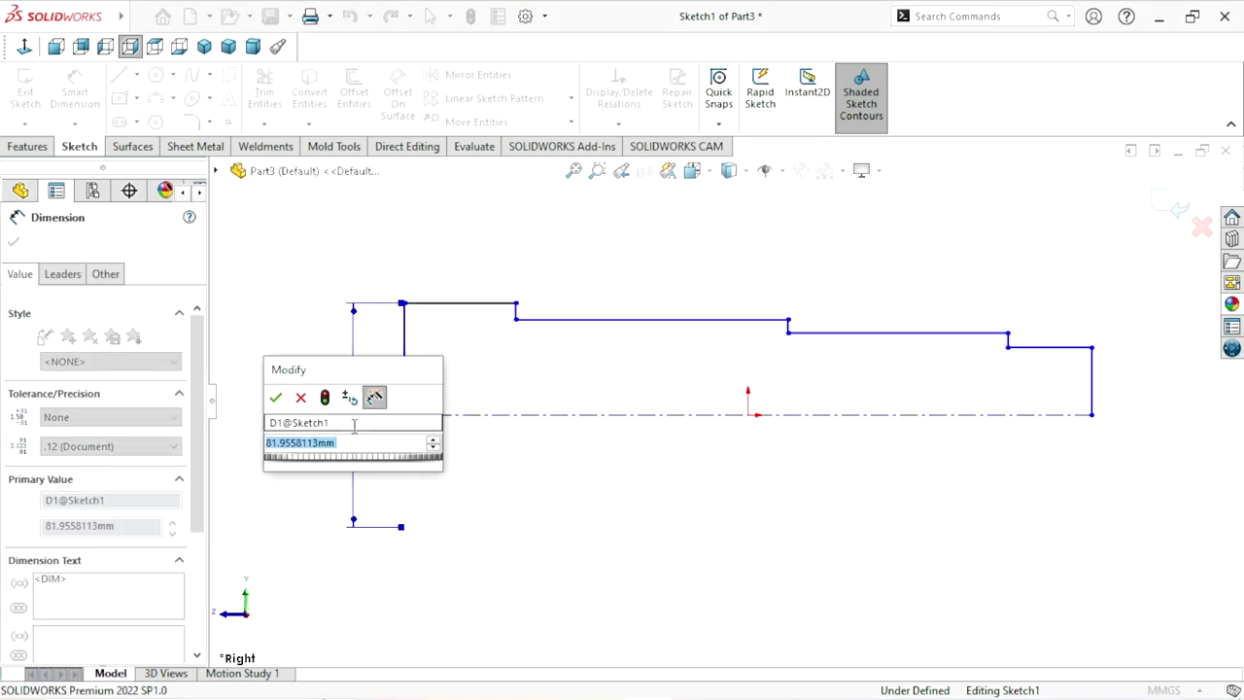
{"action": "type", "text": "70"}
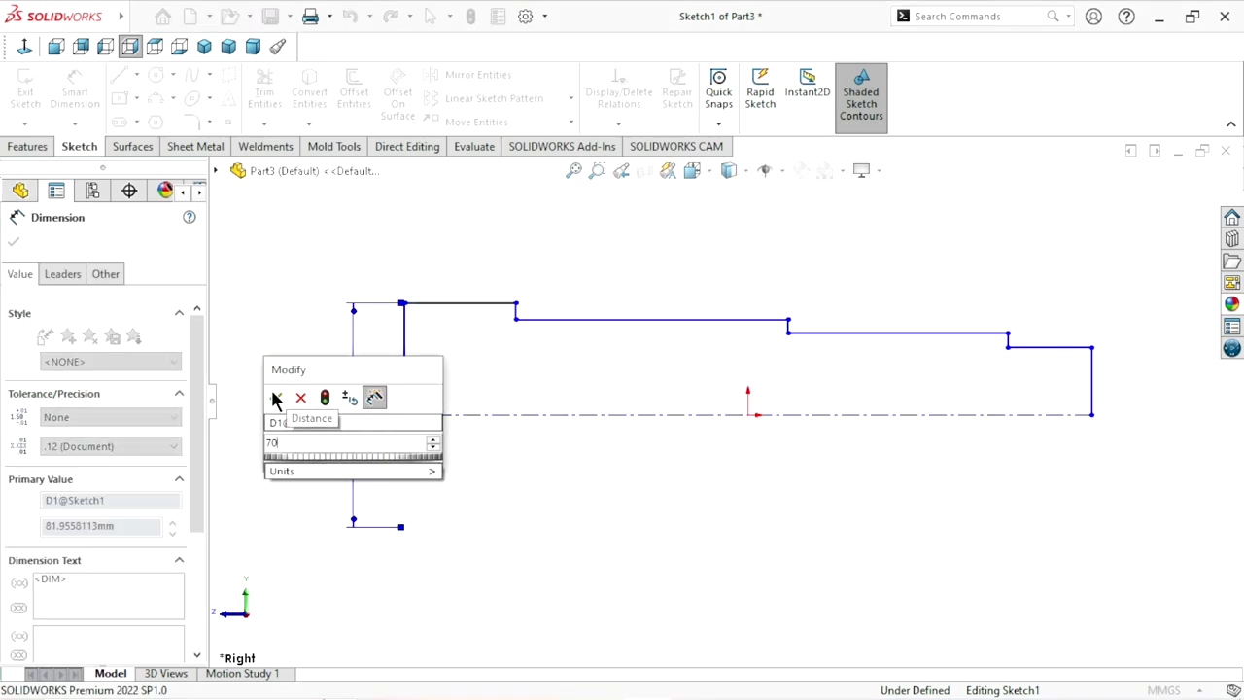
{"action": "left_click", "coordinate": [275, 397]}
{"action": "left_click", "coordinate": [588, 320]}
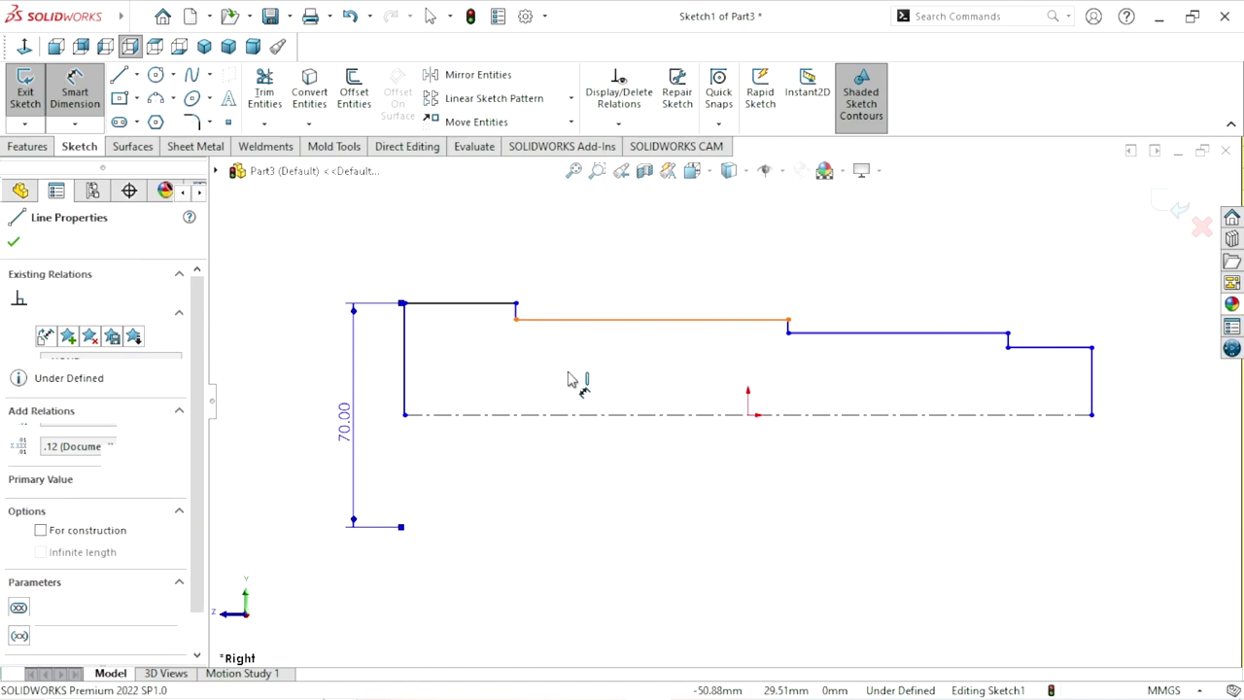
{"action": "left_click", "coordinate": [582, 414]}
{"action": "left_click", "coordinate": [586, 398]}
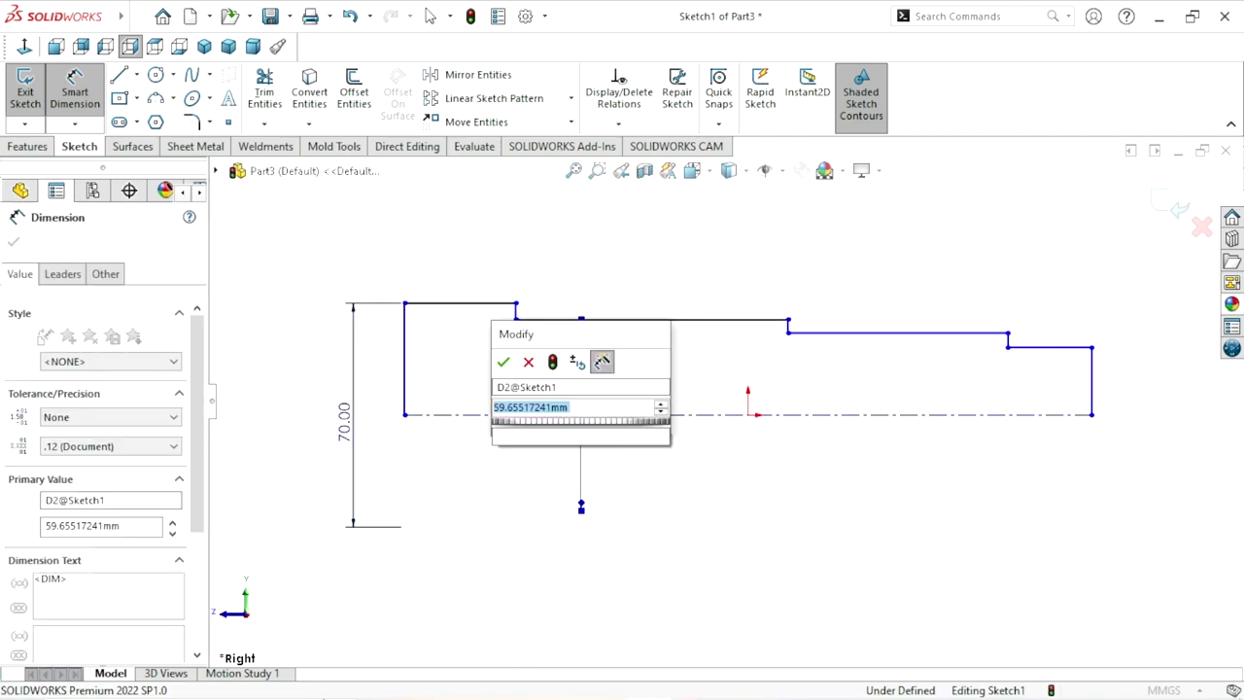
{"action": "type", "text": "65"}
{"action": "left_click", "coordinate": [504, 361]}
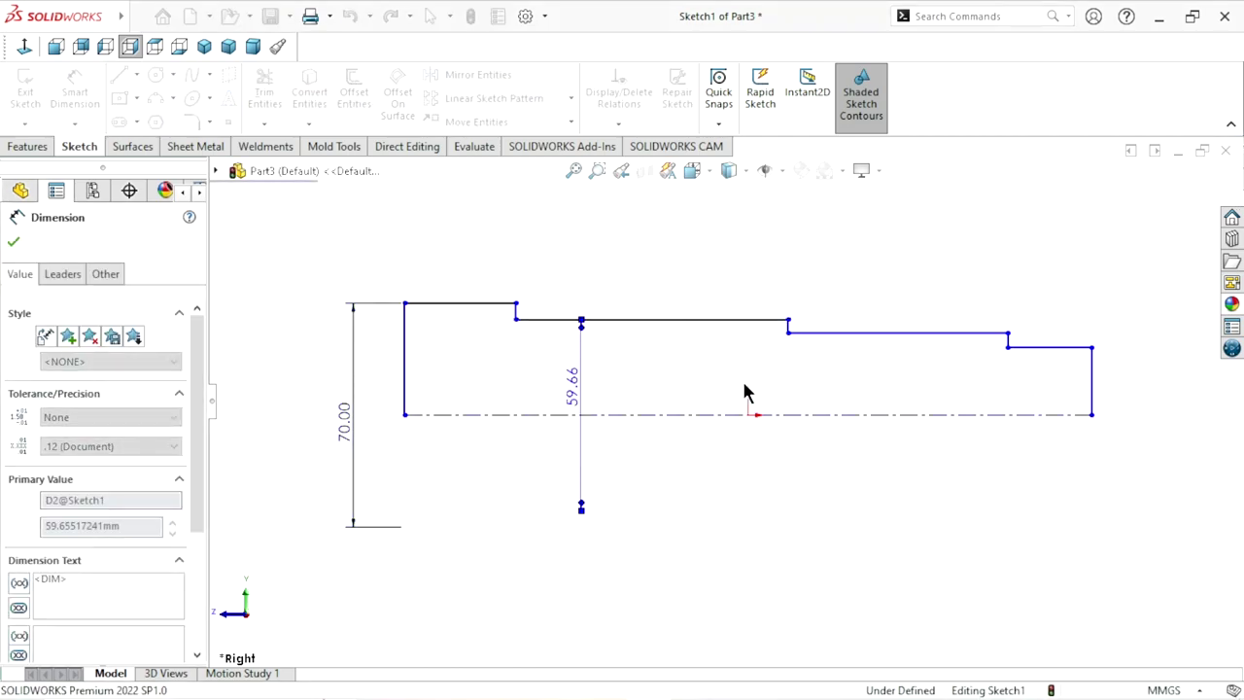
Step: Dimension the third and last shaft steps as diameters 54 and 50
{"action": "left_click", "coordinate": [863, 326]}
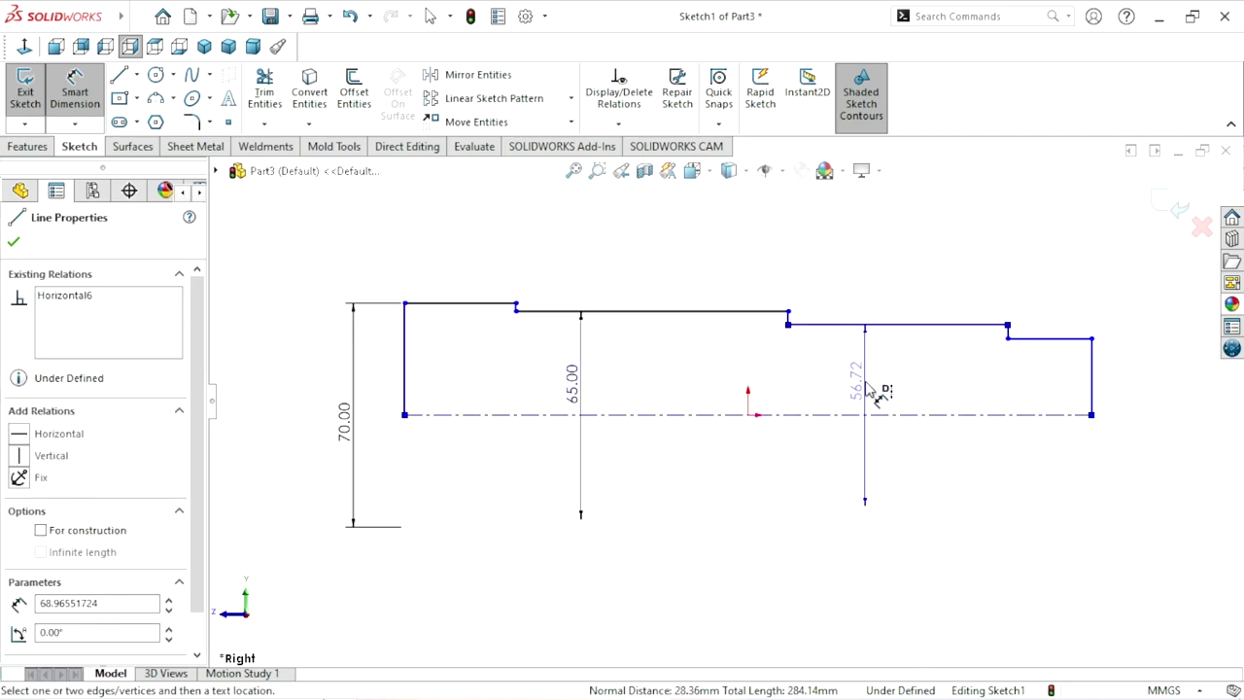
{"action": "left_click", "coordinate": [874, 413]}
{"action": "left_click", "coordinate": [872, 386]}
{"action": "type", "text": "54"}
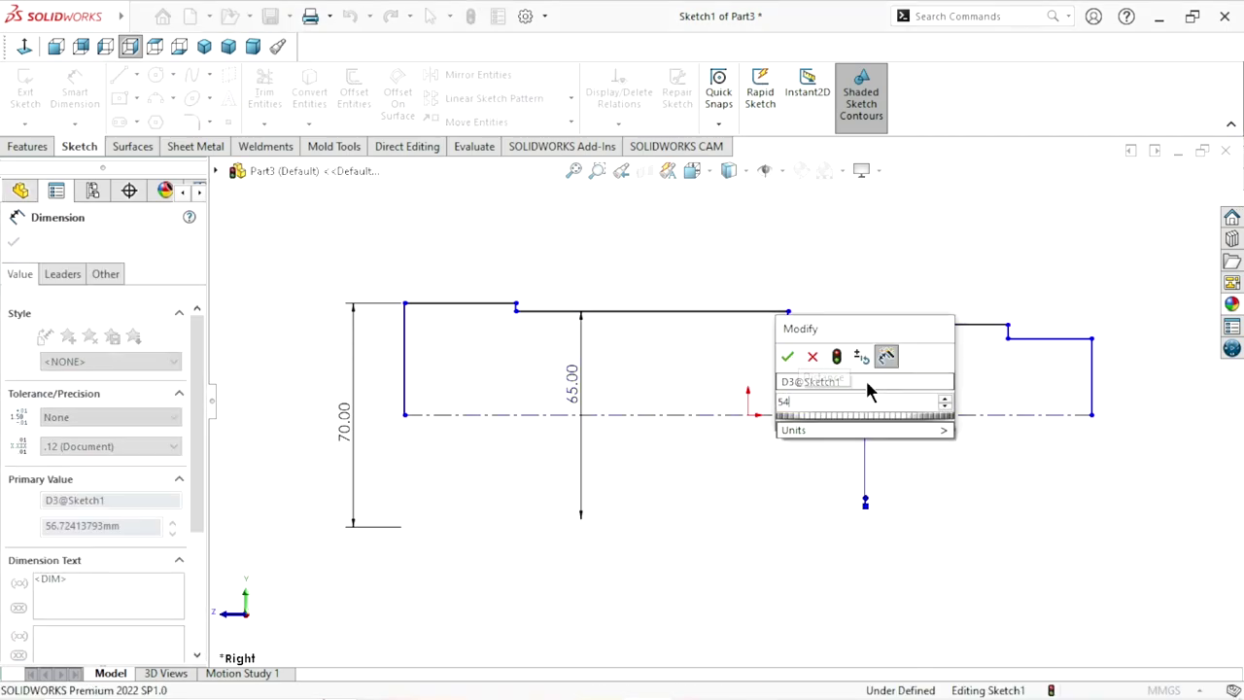
{"action": "left_click", "coordinate": [787, 355]}
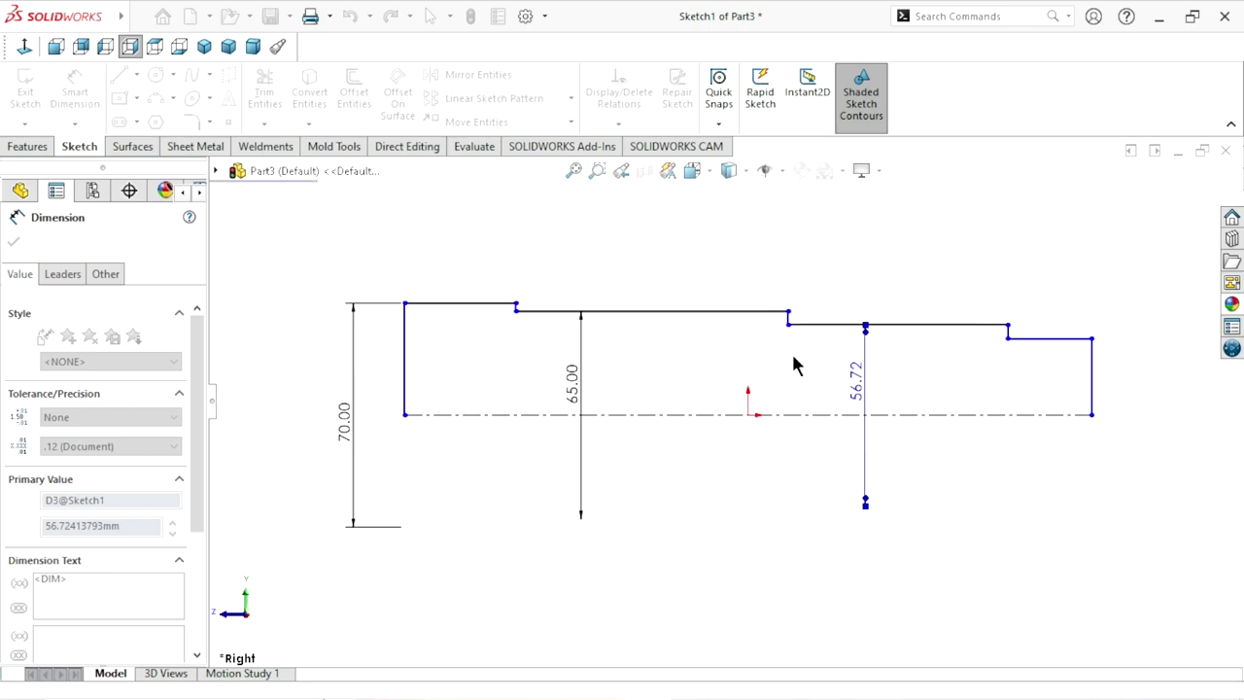
{"action": "left_click", "coordinate": [1069, 343]}
{"action": "left_click", "coordinate": [1069, 414]}
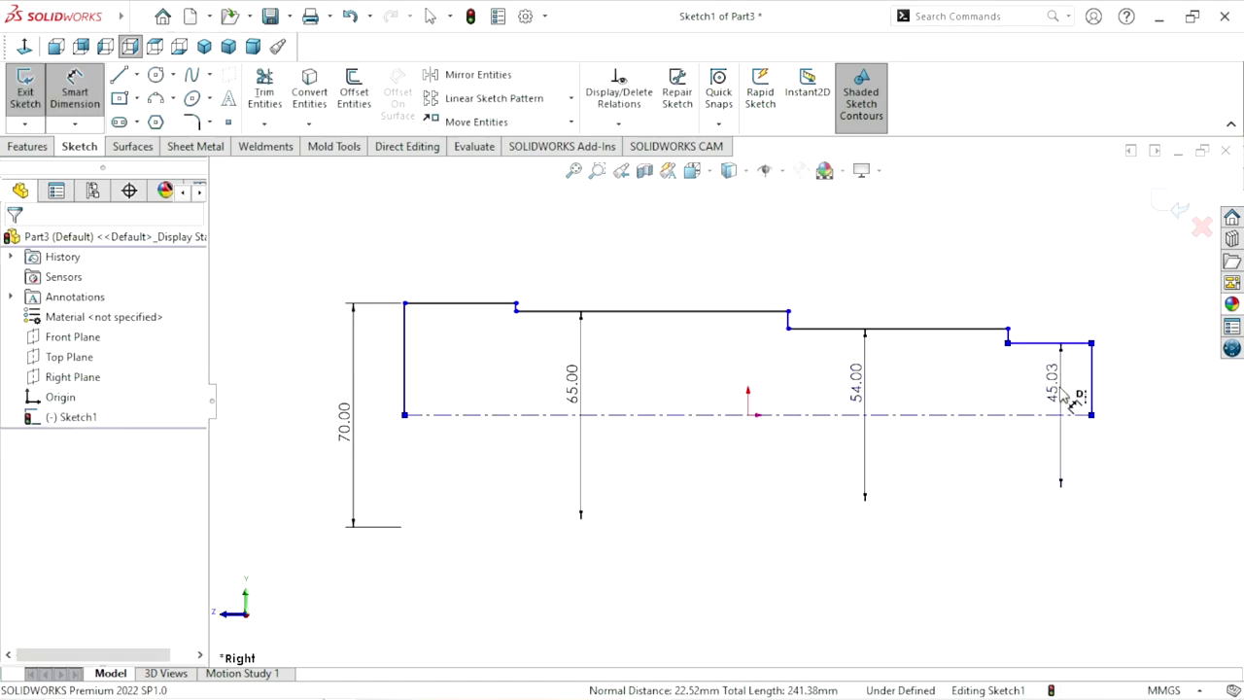
{"action": "left_click", "coordinate": [1072, 398]}
{"action": "type", "text": "50"}
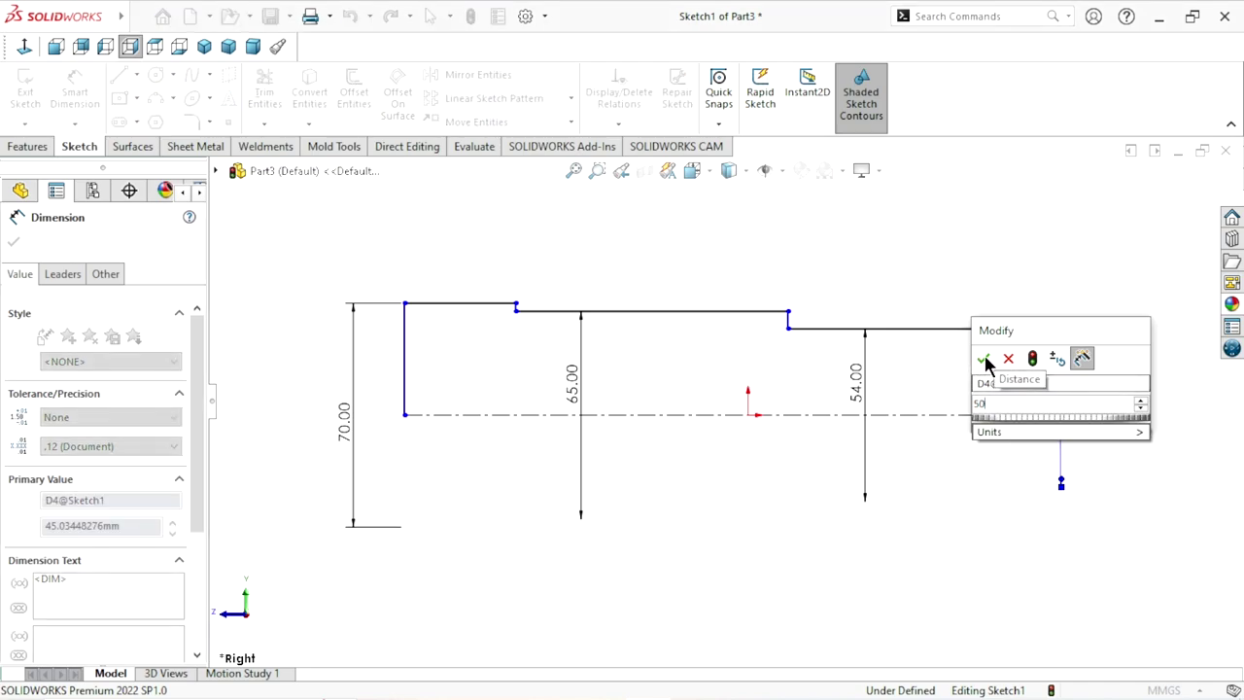
{"action": "left_click", "coordinate": [984, 360]}
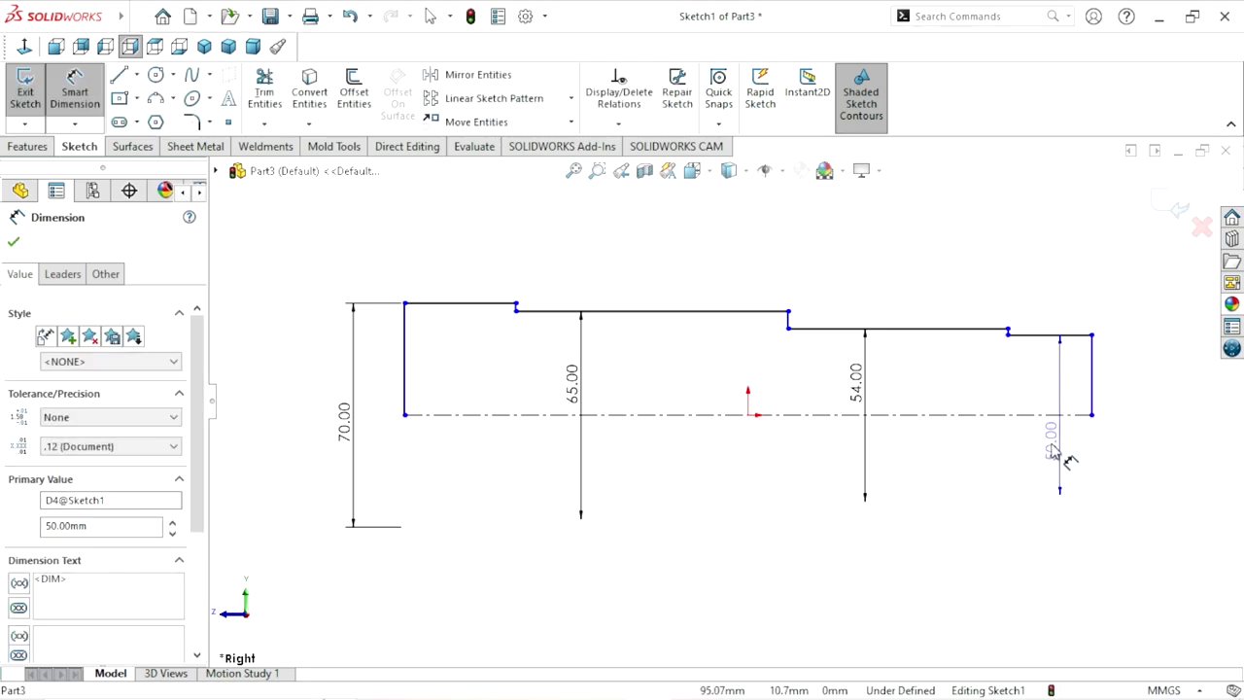
Step: Move the 65 dimension lower, then set the first two step lengths to 40 and 102 mm
{"action": "left_click", "coordinate": [872, 465]}
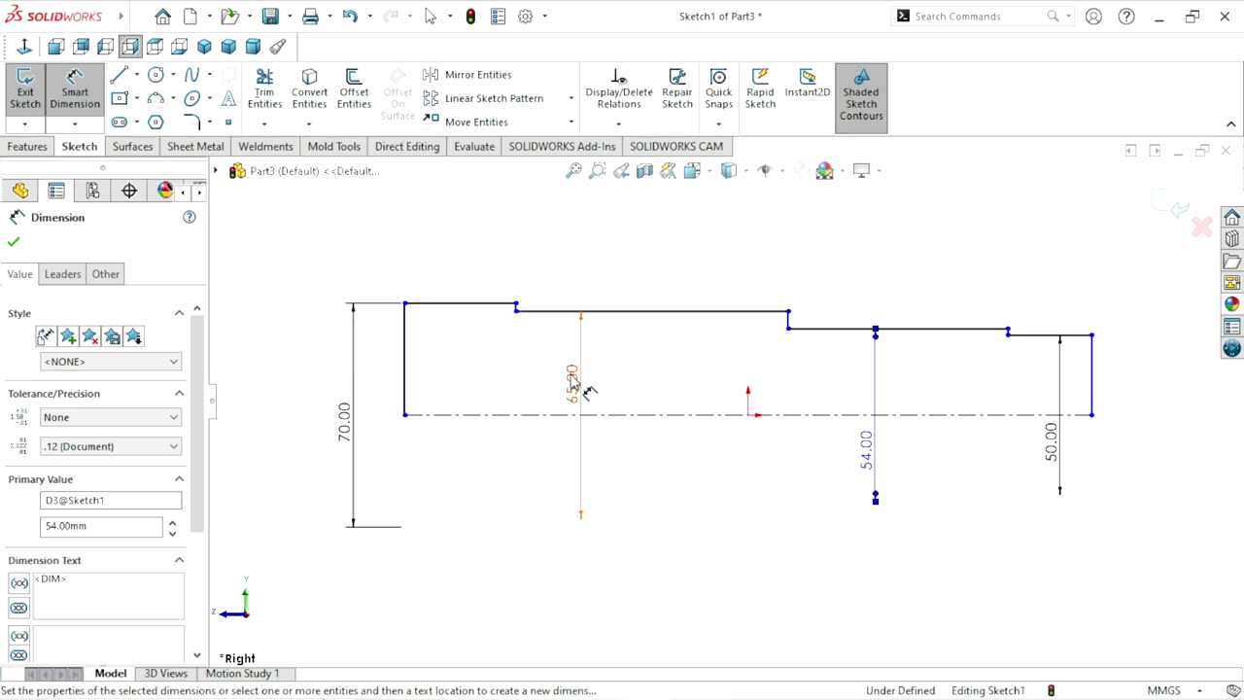
{"action": "left_click_drag", "start_coordinate": [573, 381], "coordinate": [568, 449]}
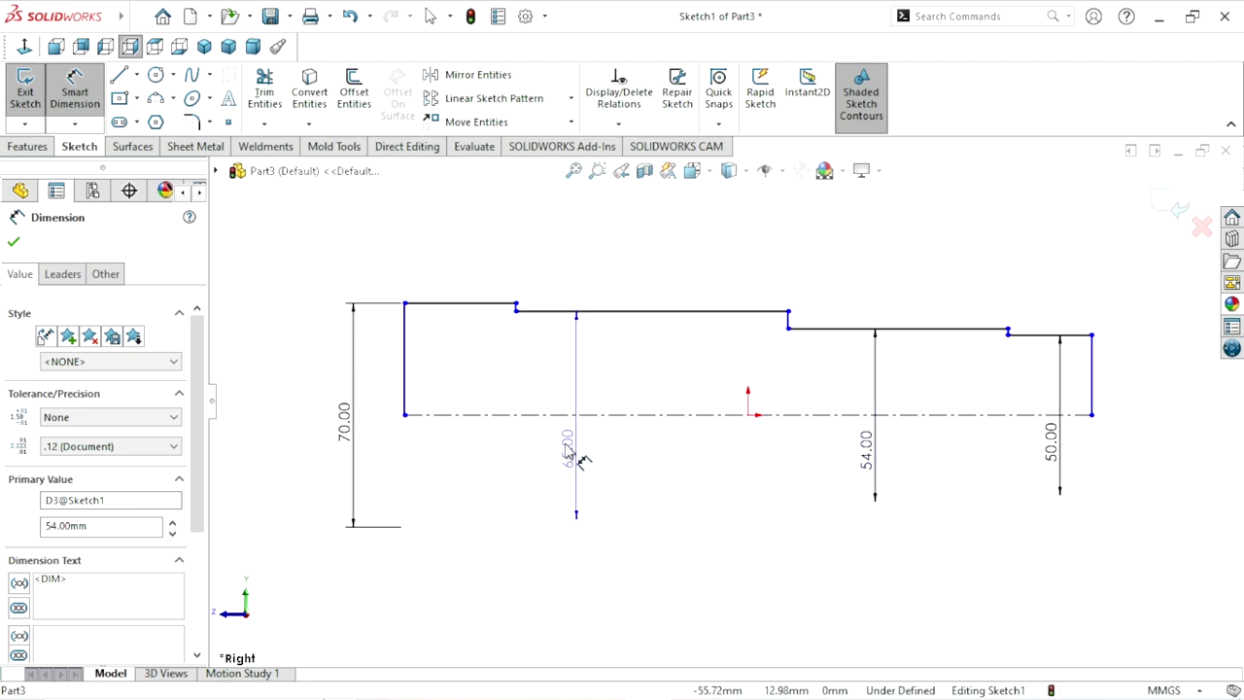
{"action": "left_click", "coordinate": [345, 428]}
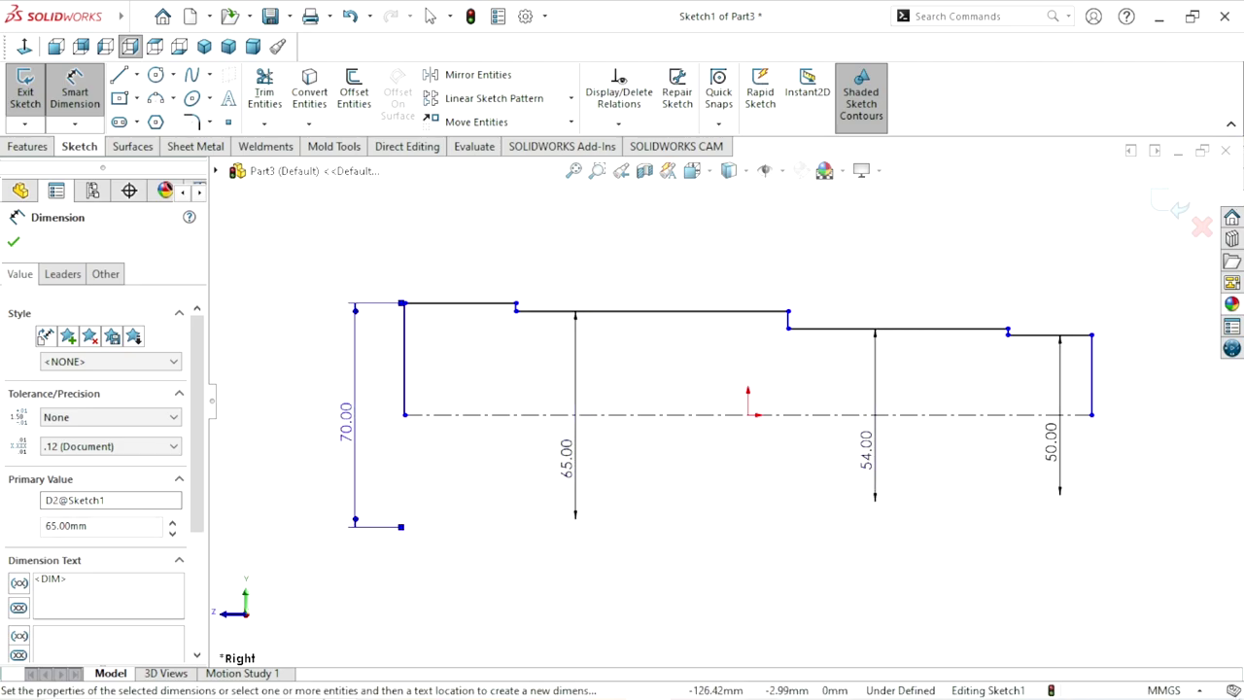
{"action": "left_click", "coordinate": [448, 306]}
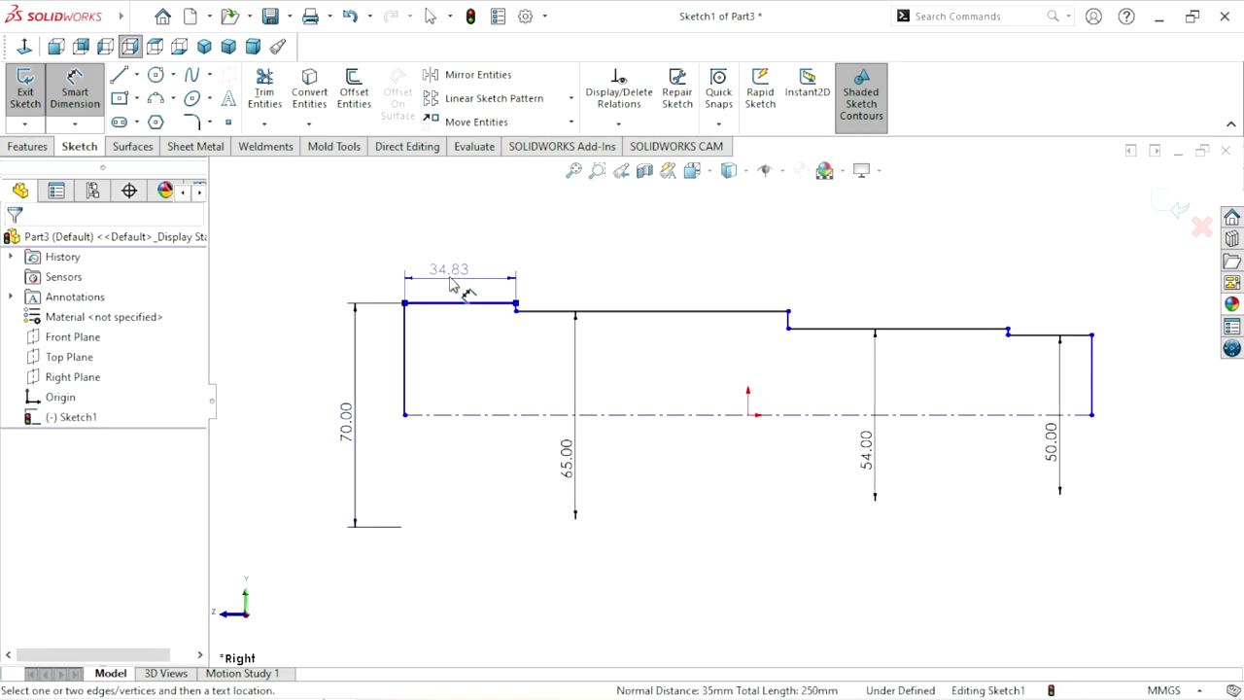
{"action": "left_click", "coordinate": [449, 256]}
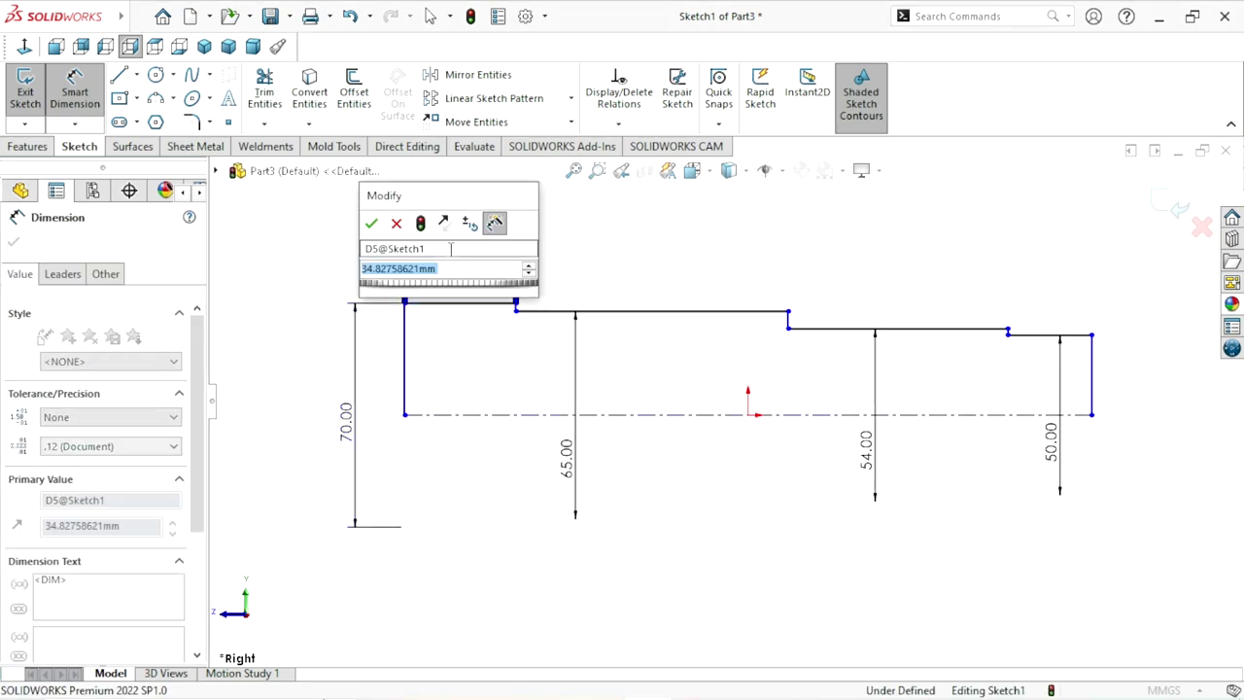
{"action": "type", "text": "40"}
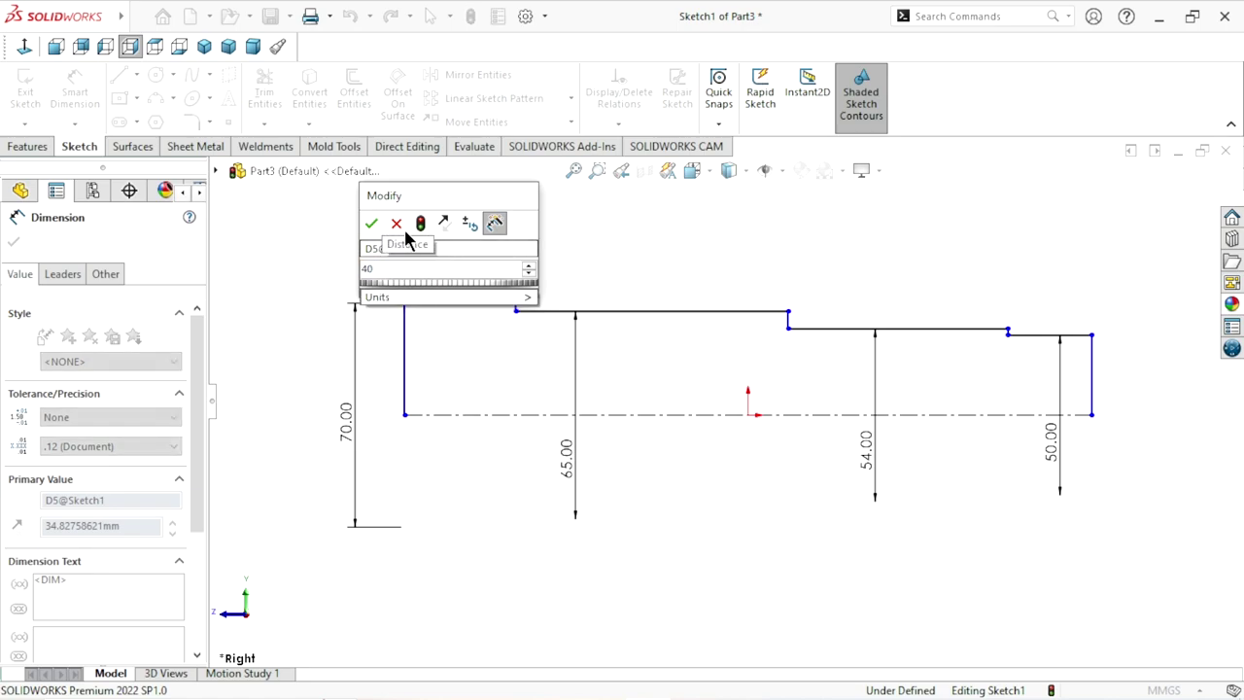
{"action": "key", "text": "Return"}
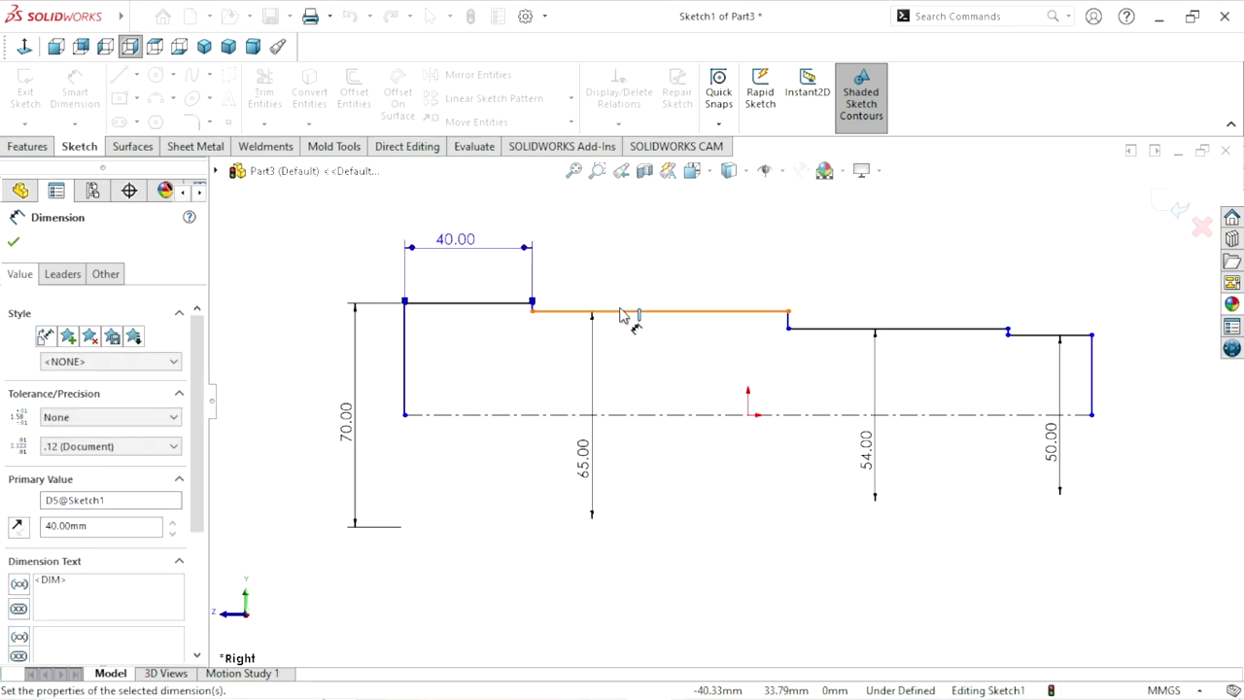
{"action": "left_click", "coordinate": [634, 303]}
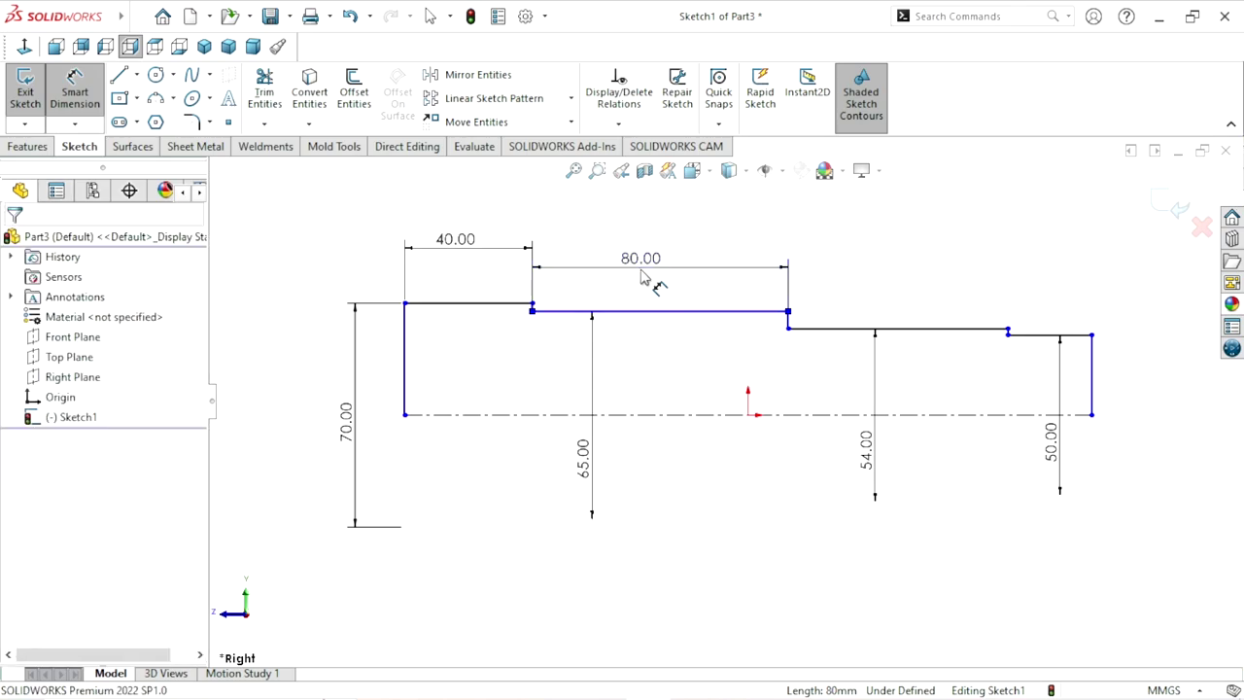
{"action": "left_click", "coordinate": [641, 277]}
{"action": "type", "text": "102"}
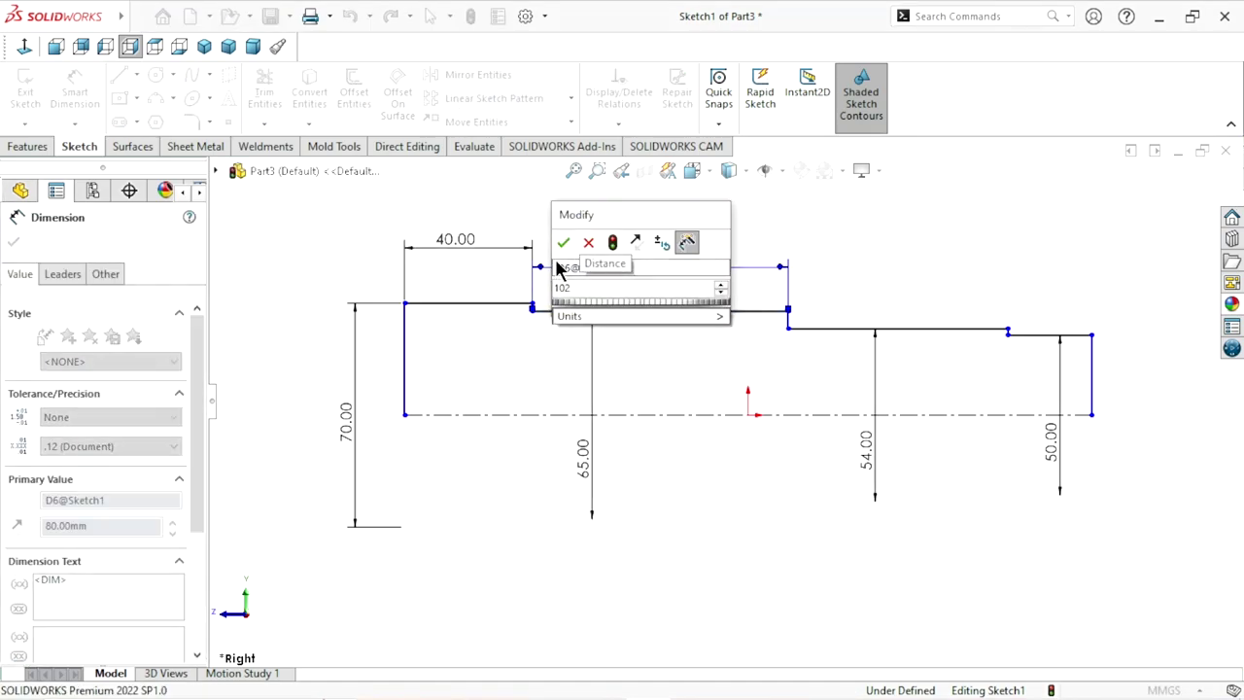
{"action": "left_click", "coordinate": [565, 242]}
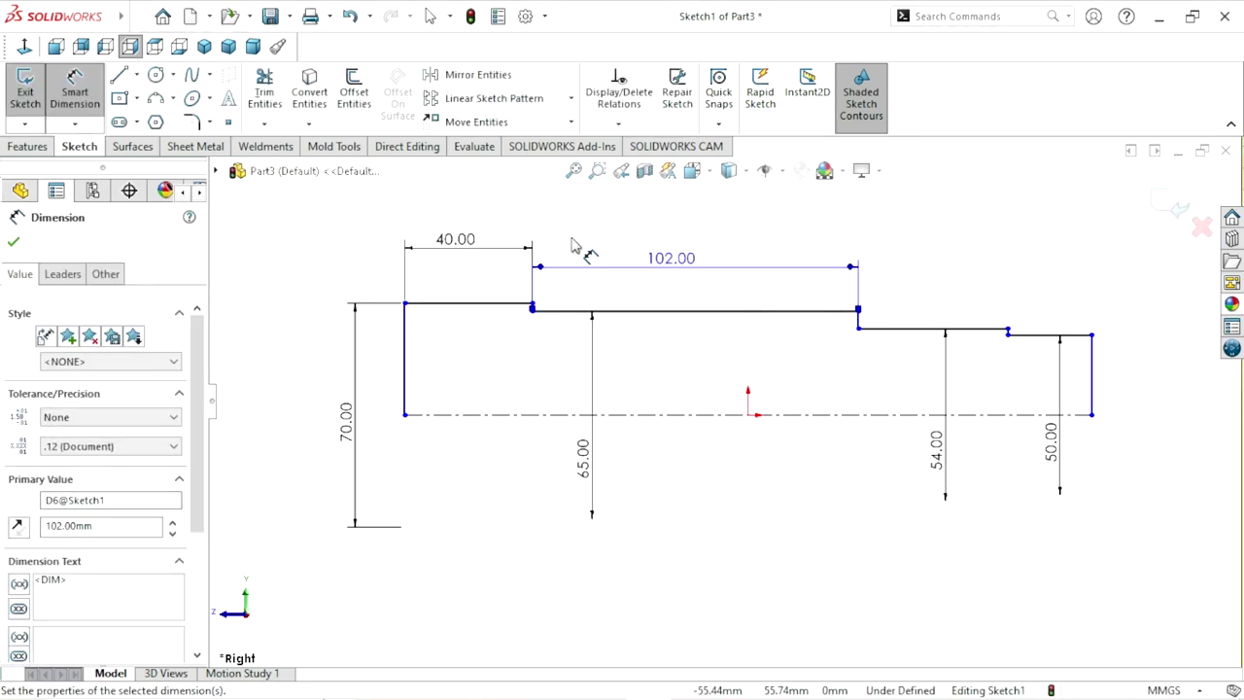
Step: Set the third step length to 72 mm and drag the shaft's right end outward
{"action": "left_click", "coordinate": [899, 332]}
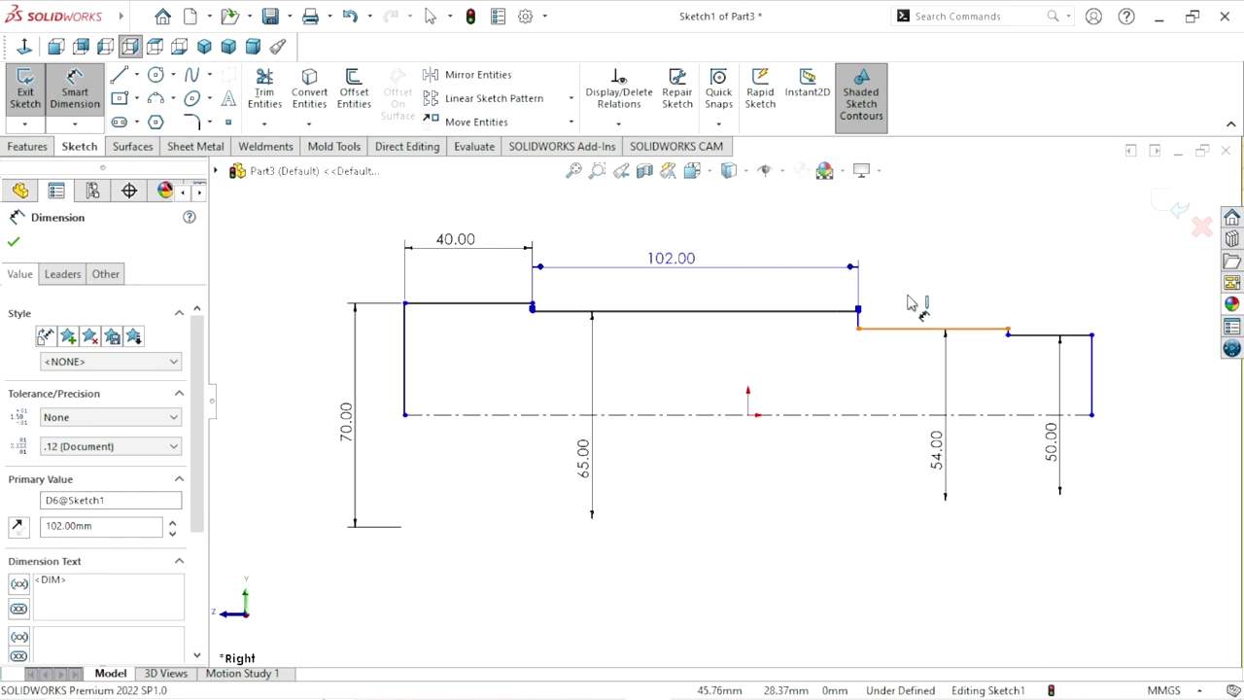
{"action": "left_click", "coordinate": [930, 297]}
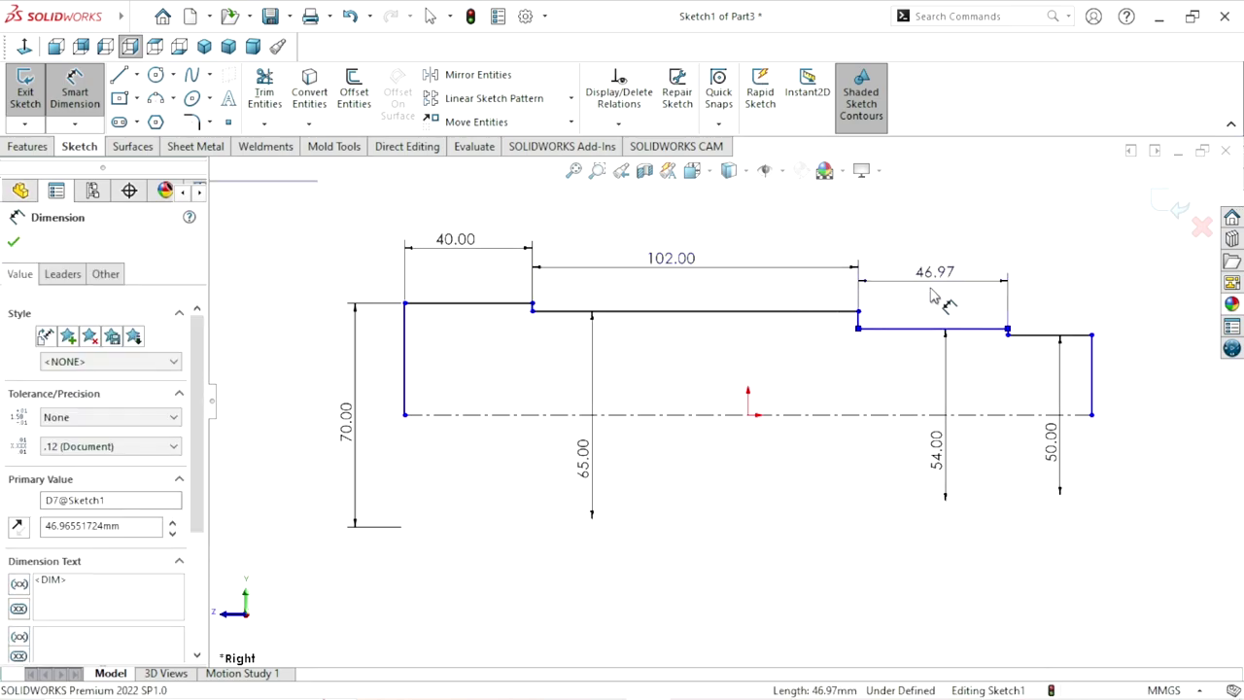
{"action": "type", "text": "72"}
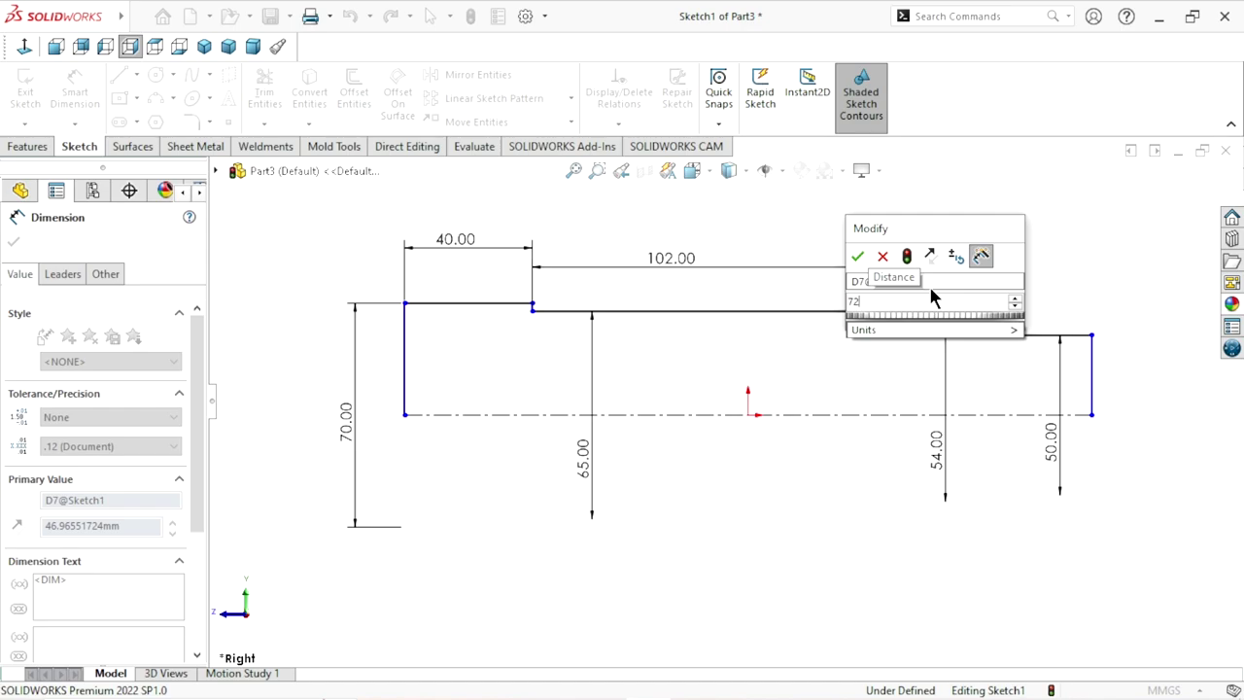
{"action": "left_click", "coordinate": [857, 257]}
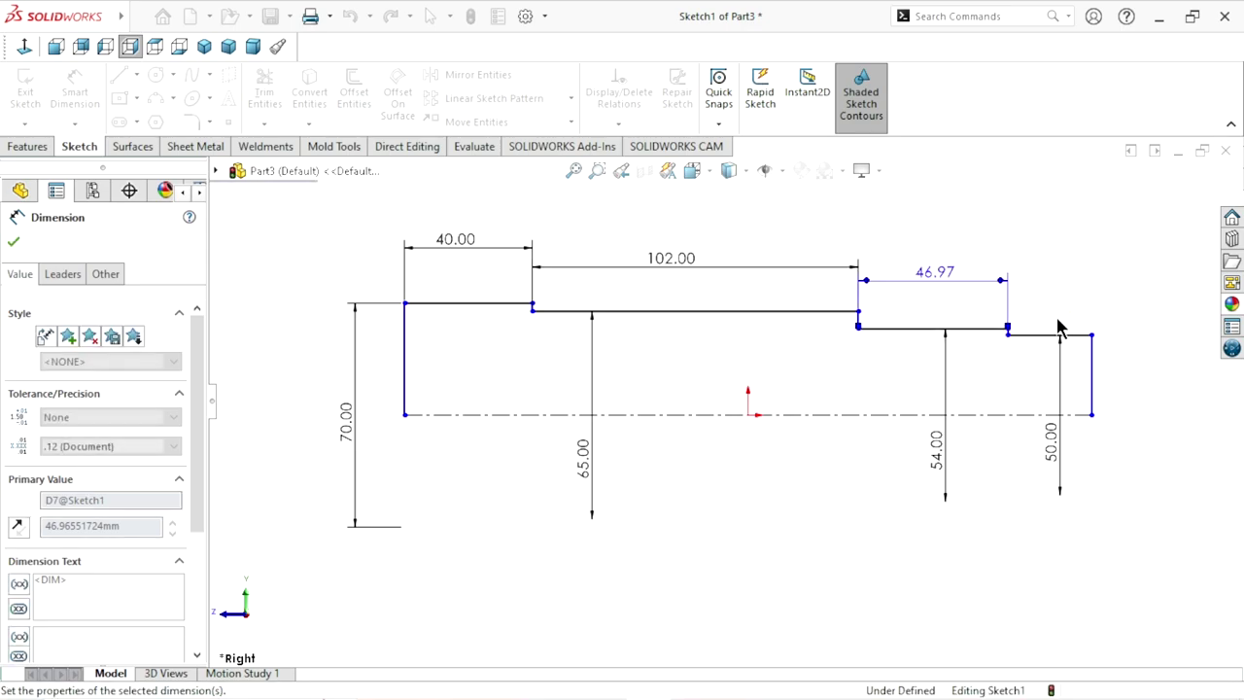
{"action": "scroll", "coordinate": [1057, 364], "scroll_direction": "down", "scroll_amount": 1}
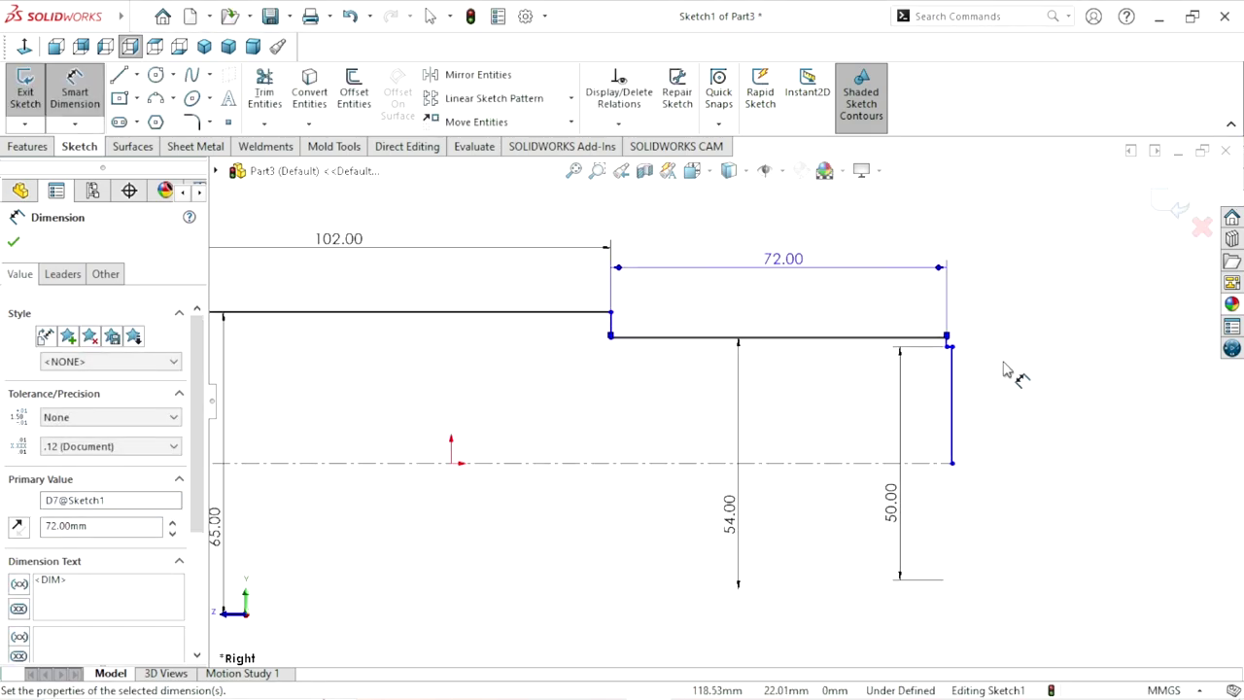
{"action": "scroll", "coordinate": [1007, 361], "scroll_direction": "down", "scroll_amount": 1}
{"action": "left_click", "coordinate": [14, 240]}
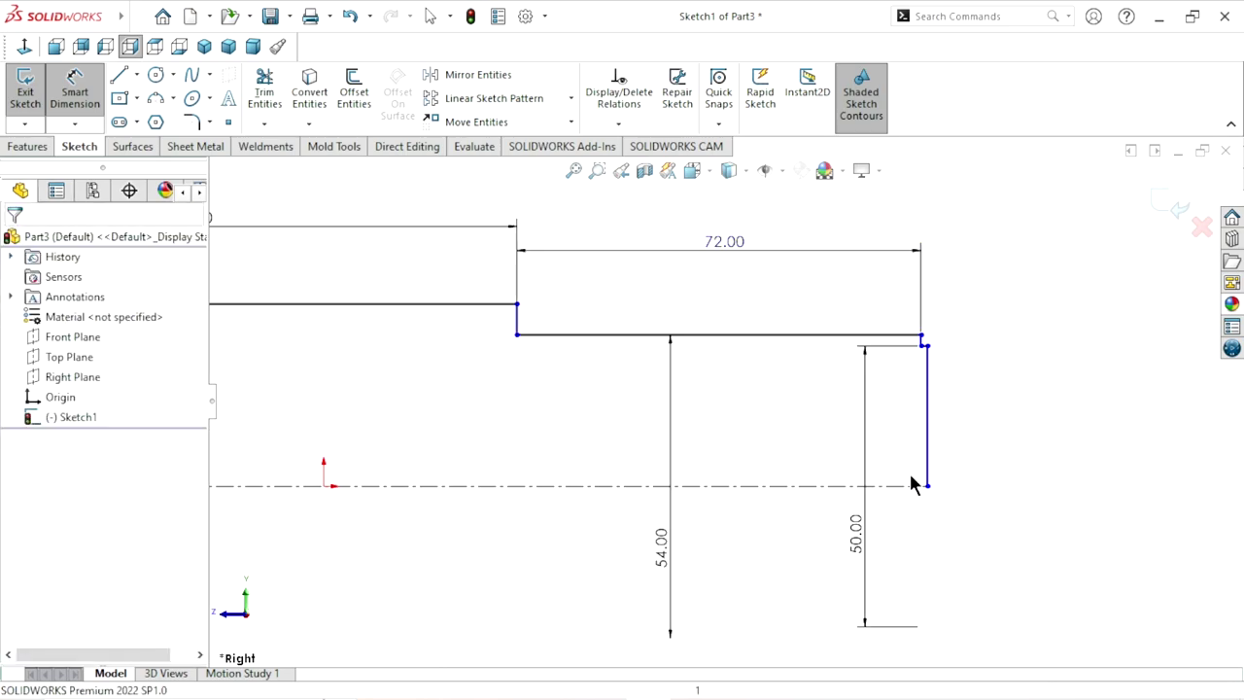
{"action": "left_click", "coordinate": [927, 485]}
{"action": "left_click_drag", "start_coordinate": [926, 486], "coordinate": [1019, 485]}
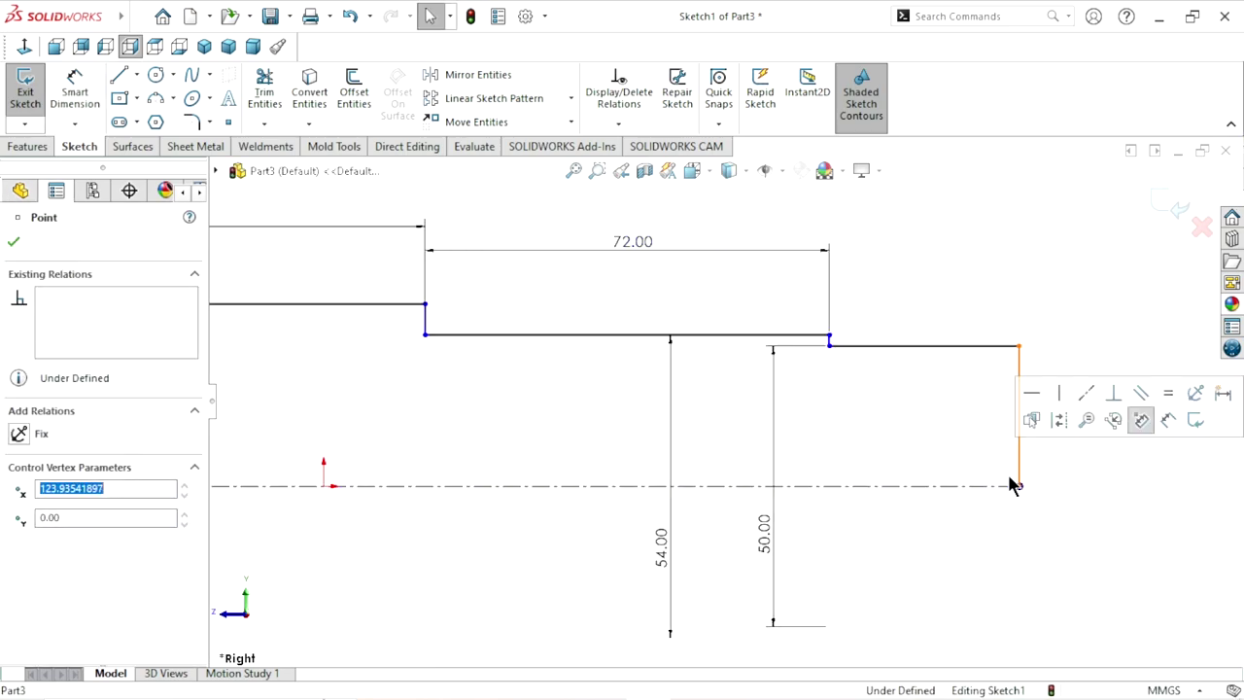
Step: Dimension the last step length to 34 mm and fit the whole profile in view
{"action": "left_click", "coordinate": [82, 91]}
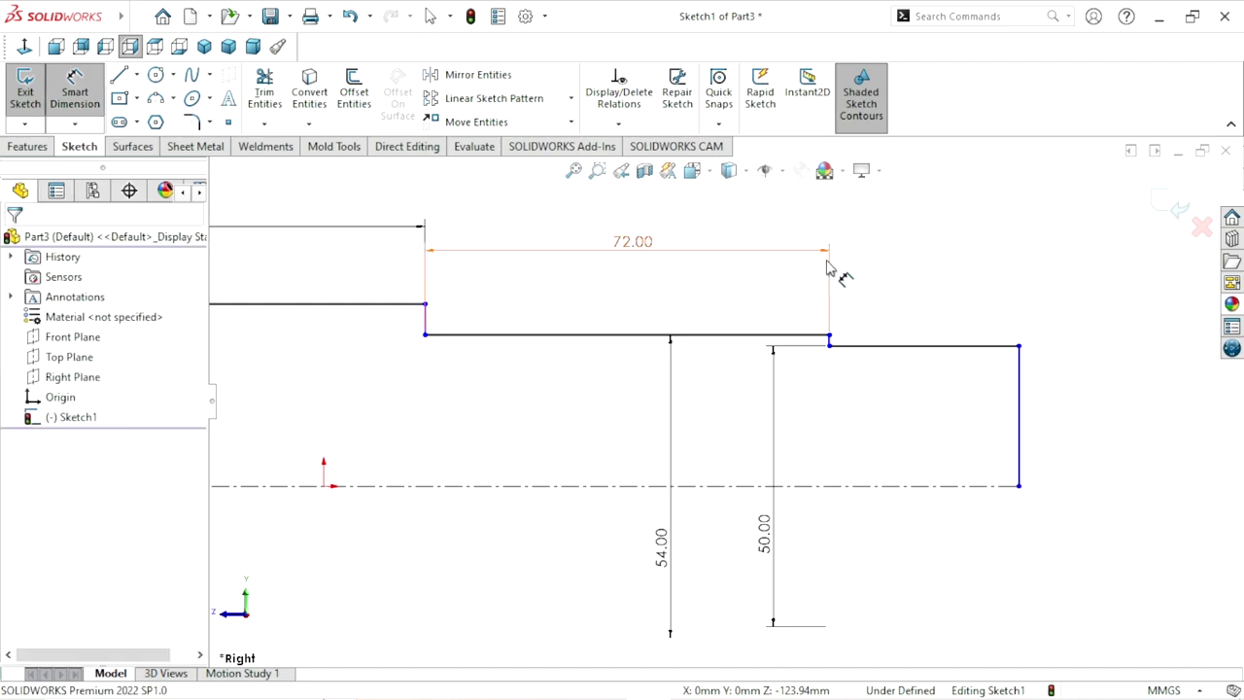
{"action": "left_click", "coordinate": [902, 346]}
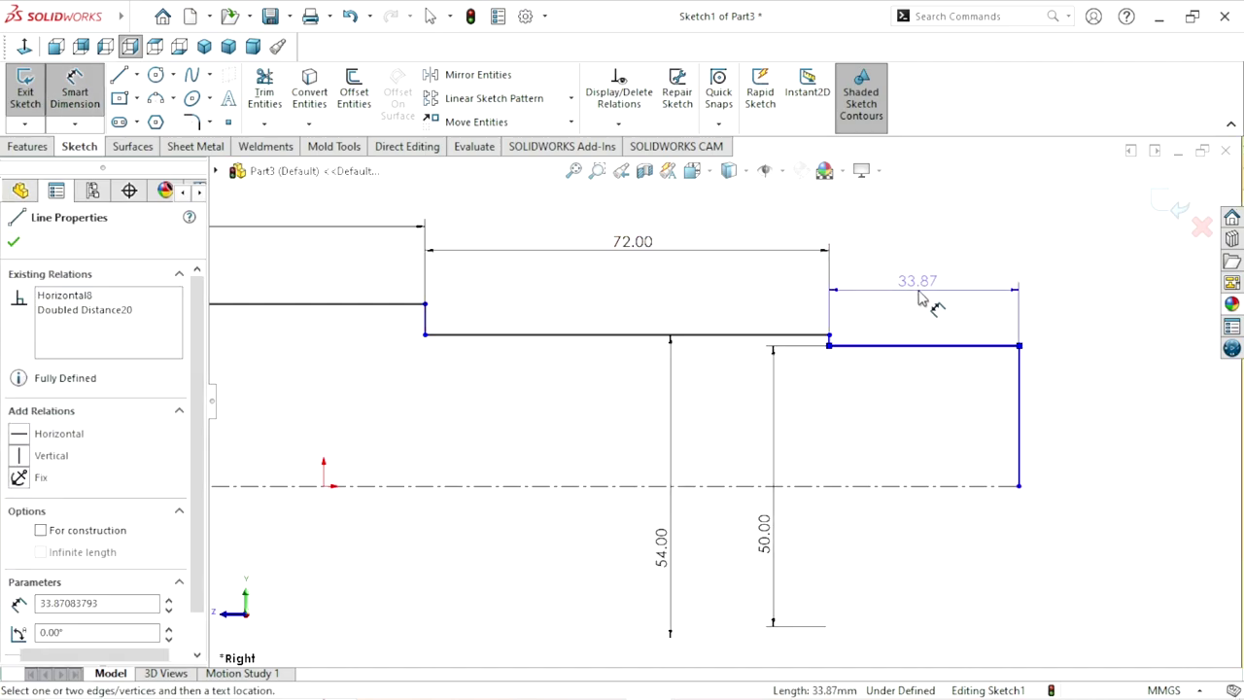
{"action": "left_click", "coordinate": [916, 290]}
{"action": "type", "text": "34"}
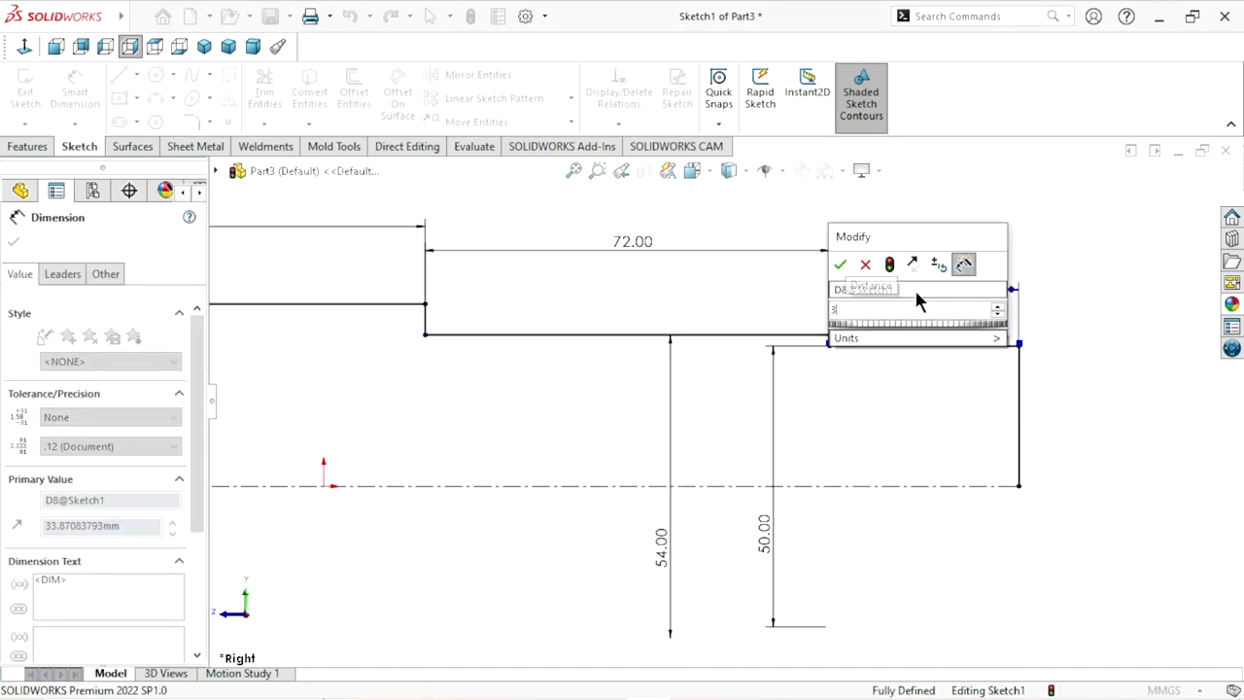
{"action": "left_click", "coordinate": [840, 264]}
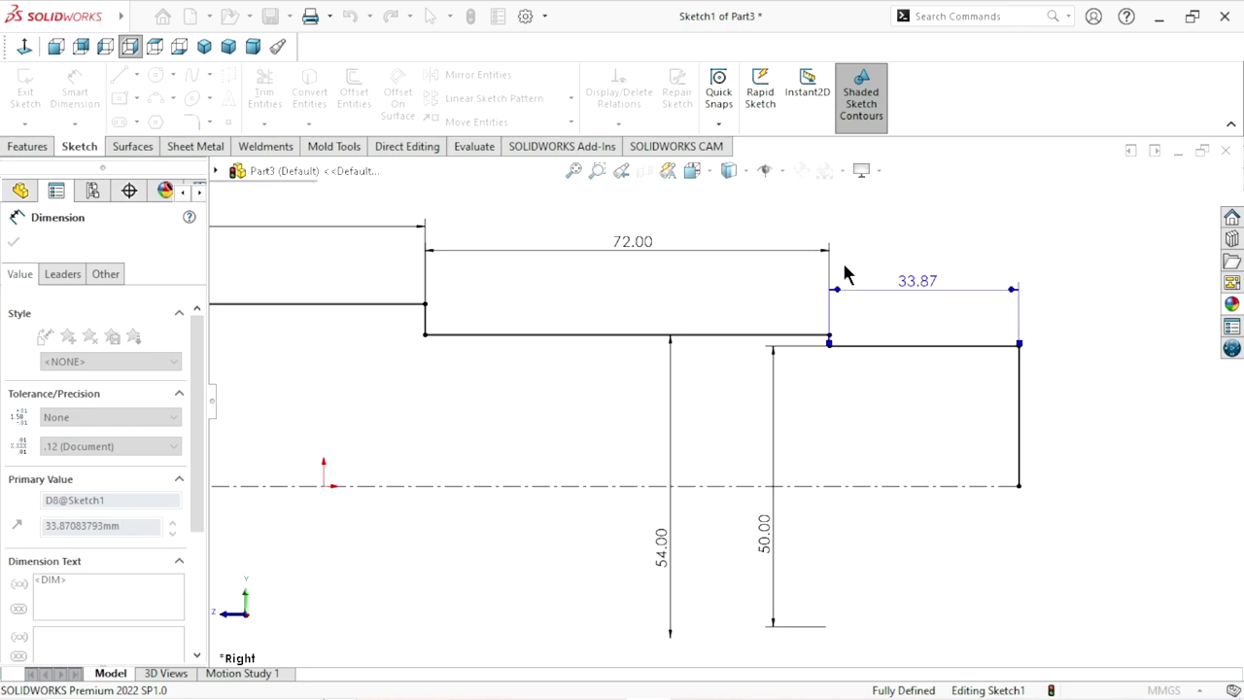
{"action": "key", "text": "f"}
{"action": "scroll", "coordinate": [570, 439], "scroll_direction": "down", "scroll_amount": 1}
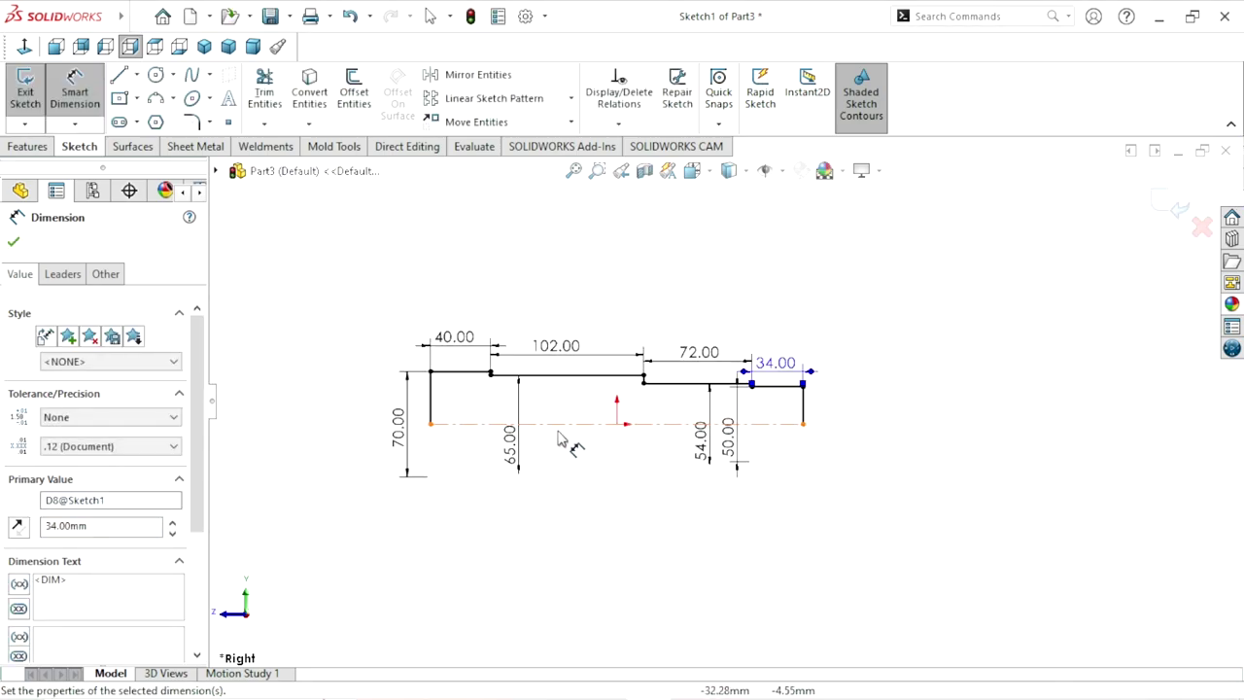
{"action": "scroll", "coordinate": [531, 421], "scroll_direction": "down", "scroll_amount": 1}
{"action": "scroll", "coordinate": [542, 398], "scroll_direction": "down", "scroll_amount": 1}
{"action": "scroll", "coordinate": [700, 418], "scroll_direction": "up", "scroll_amount": 2}
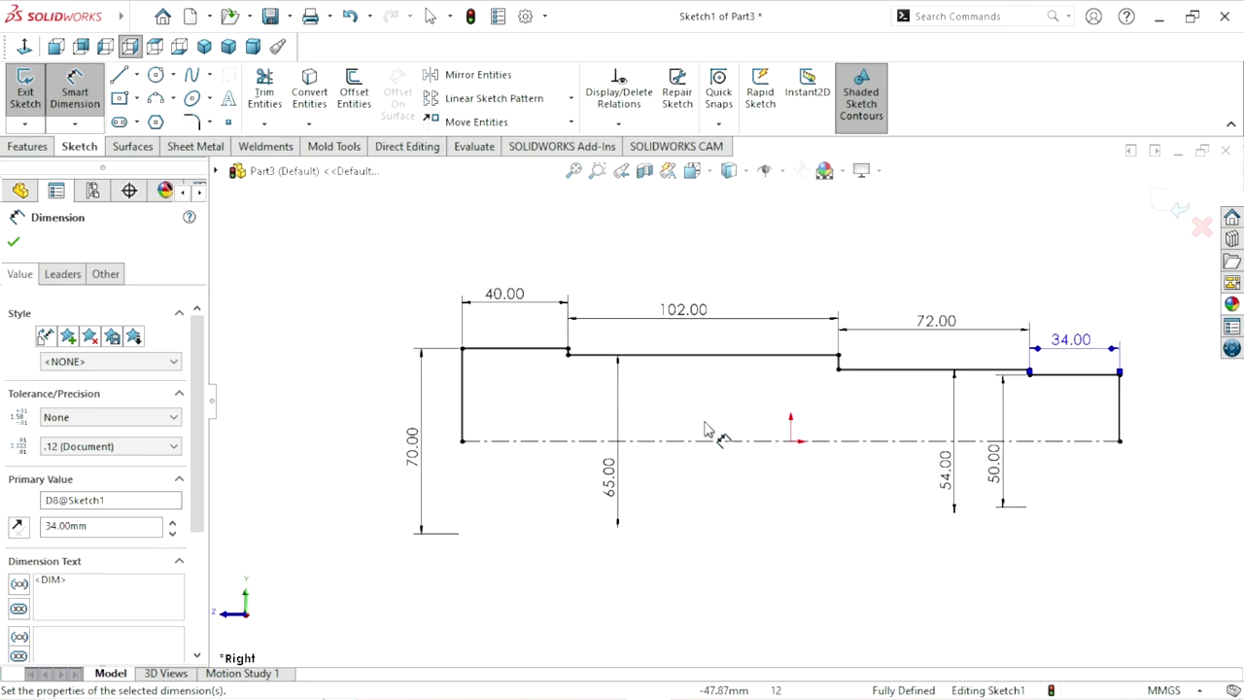
{"action": "scroll", "coordinate": [972, 419], "scroll_direction": "down", "scroll_amount": 1}
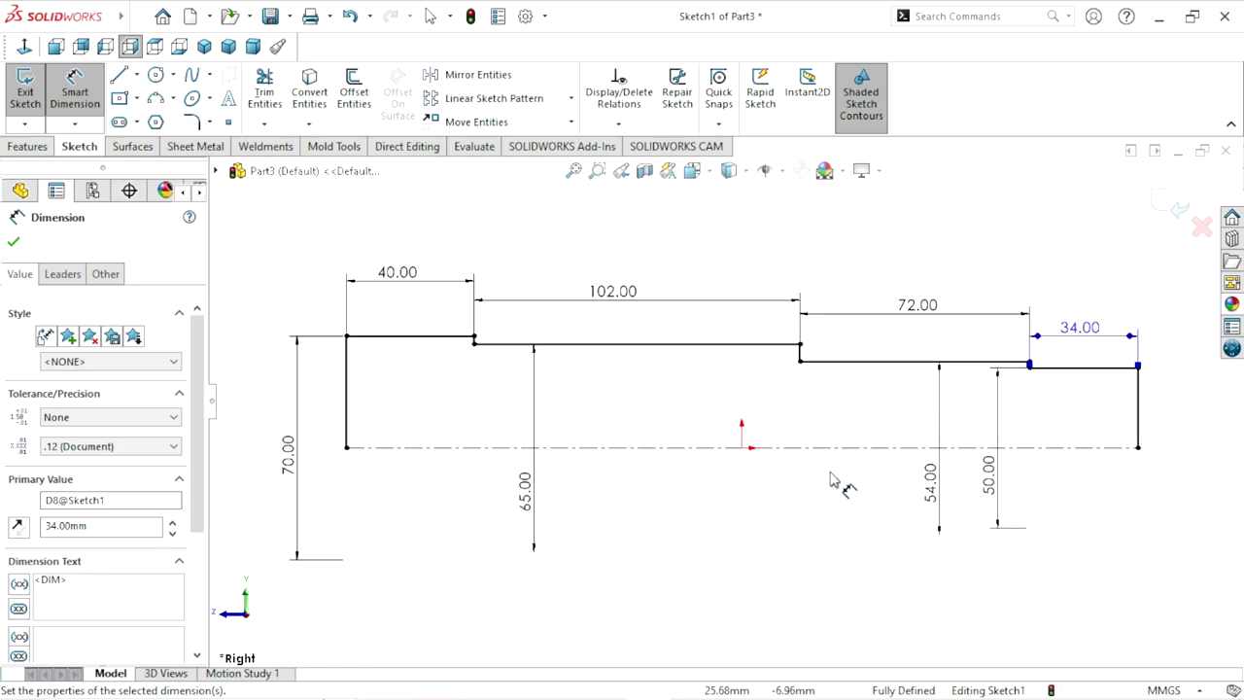
{"action": "scroll", "coordinate": [728, 481], "scroll_direction": "up", "scroll_amount": 1}
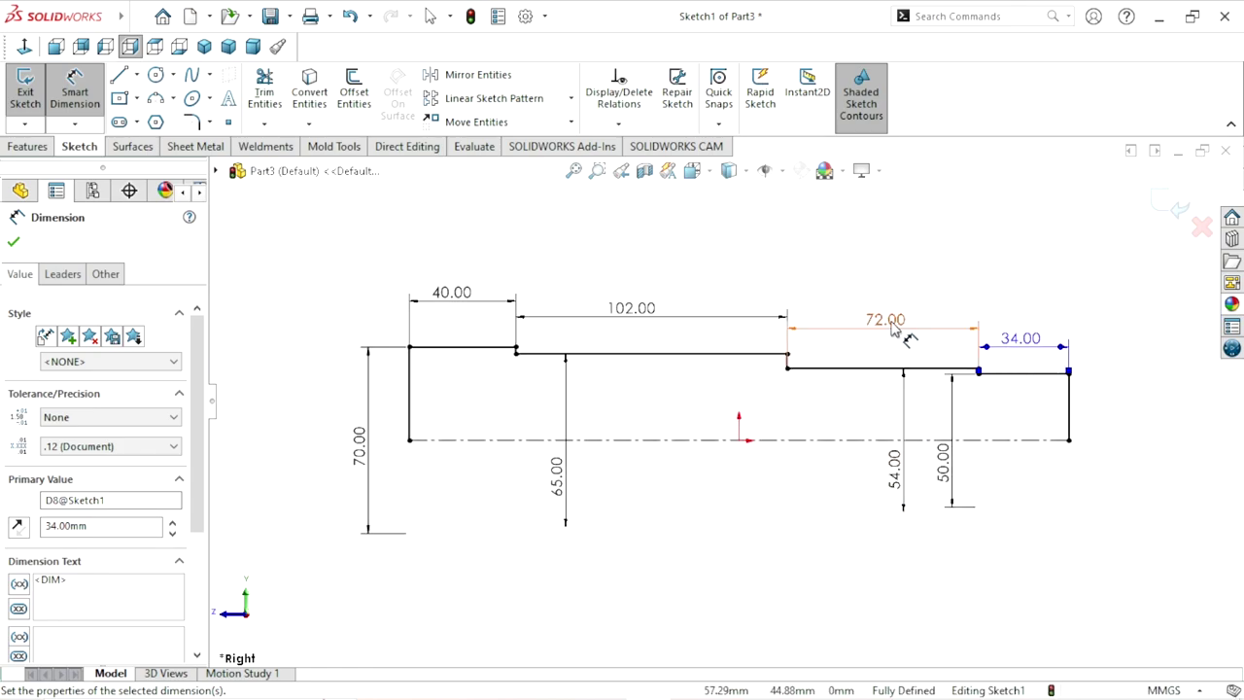
Step: Line up the 72.00 length dimension with the other lengths and finish dimensioning
{"action": "left_click_drag", "start_coordinate": [892, 329], "coordinate": [892, 298]}
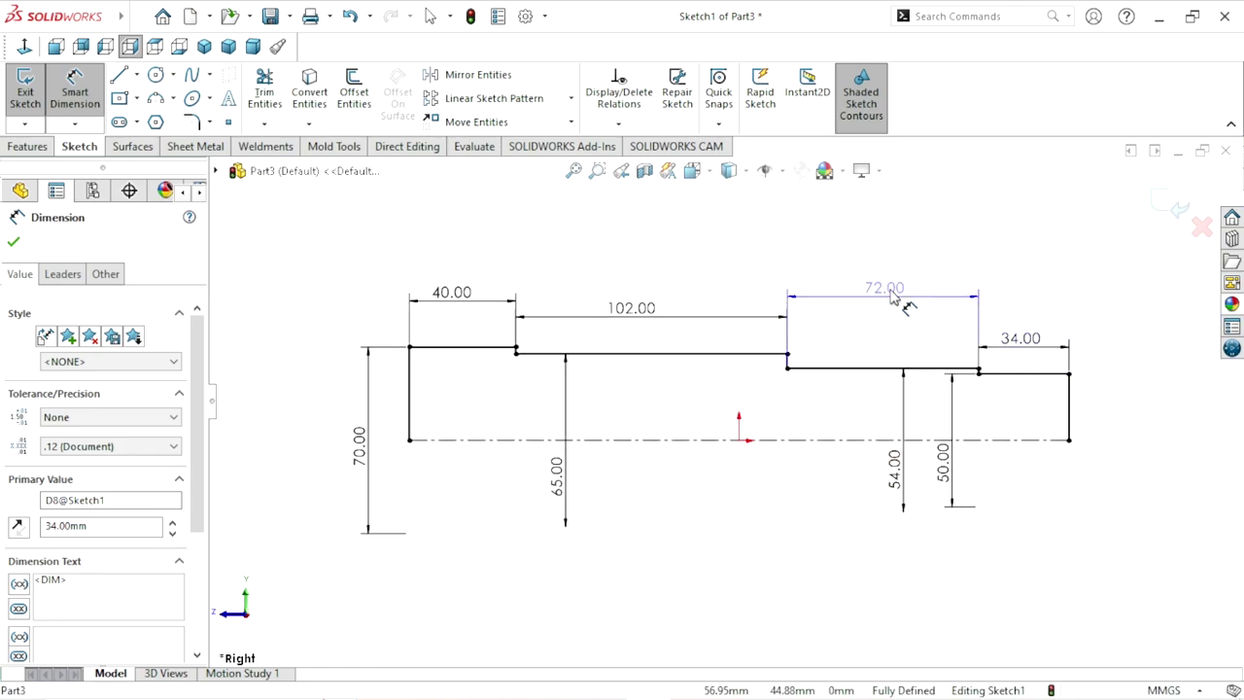
{"action": "left_click", "coordinate": [653, 307]}
{"action": "left_click_drag", "start_coordinate": [882, 301], "coordinate": [879, 307]}
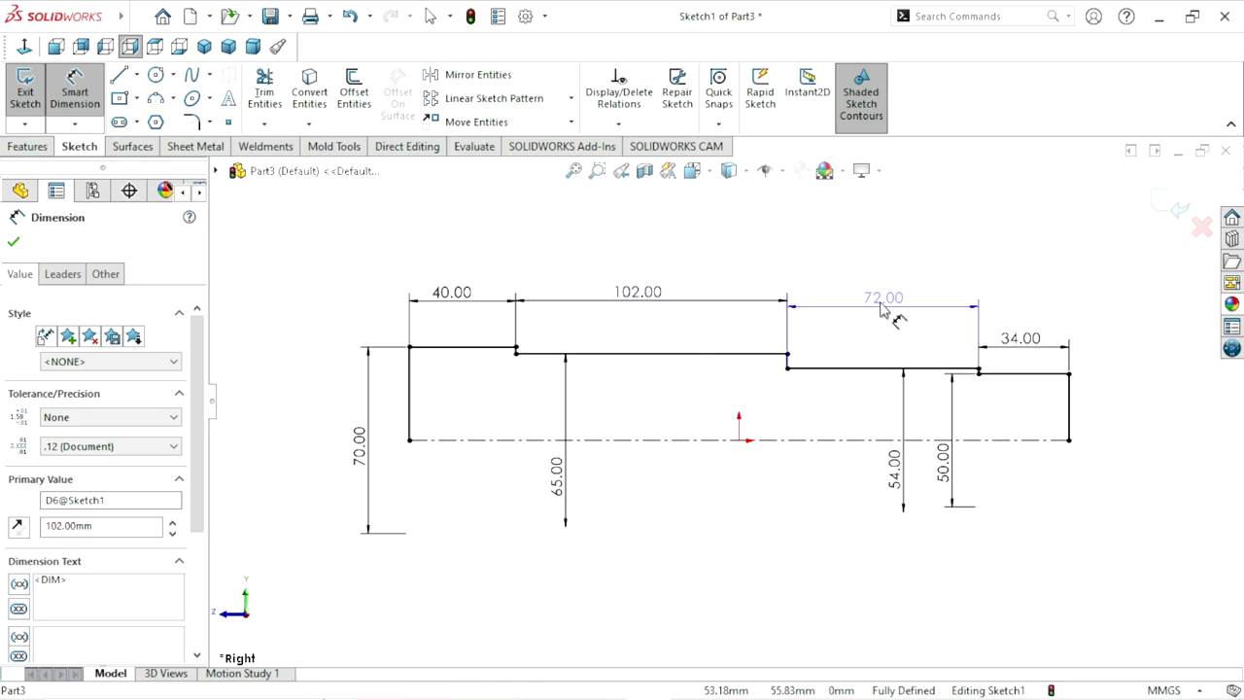
{"action": "left_click", "coordinate": [881, 304]}
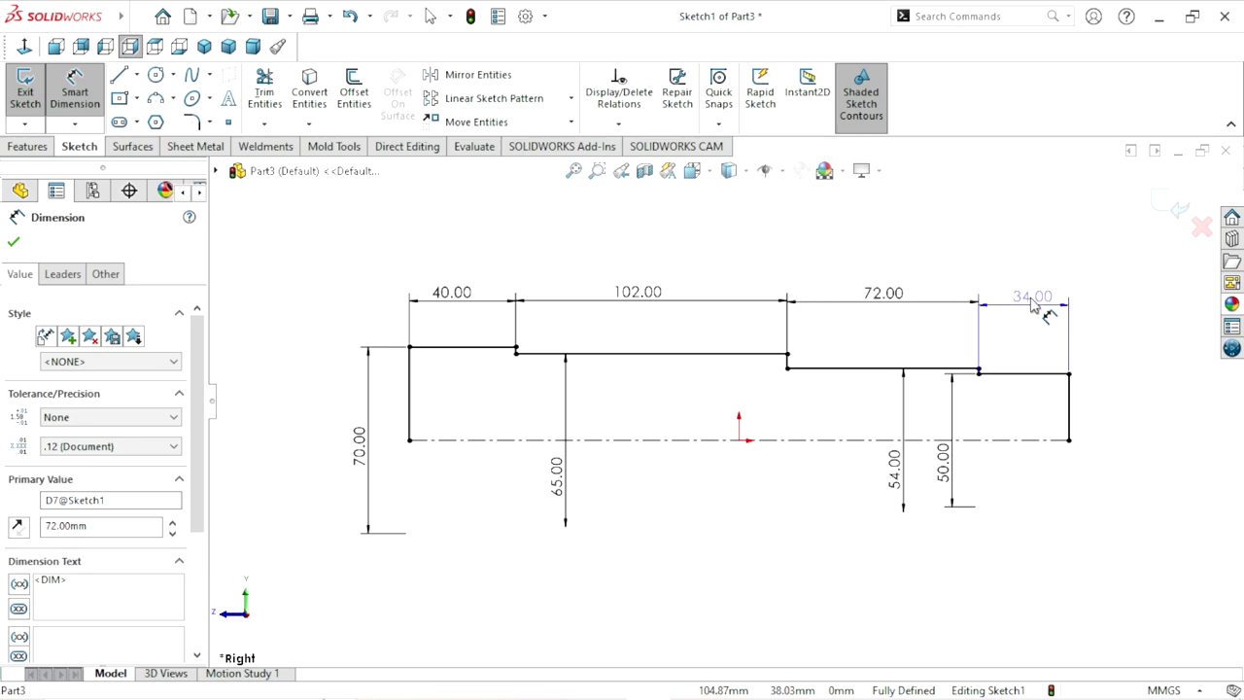
{"action": "left_click", "coordinate": [1033, 297]}
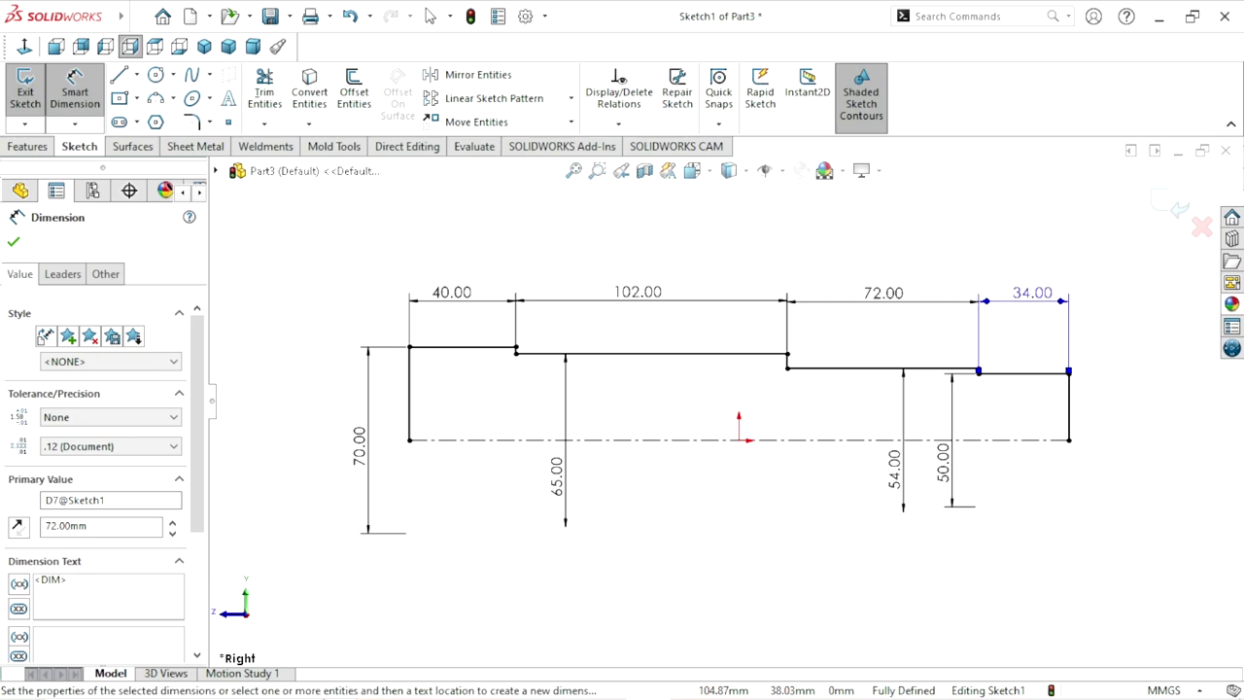
{"action": "left_click", "coordinate": [14, 243]}
{"action": "left_click", "coordinate": [29, 148]}
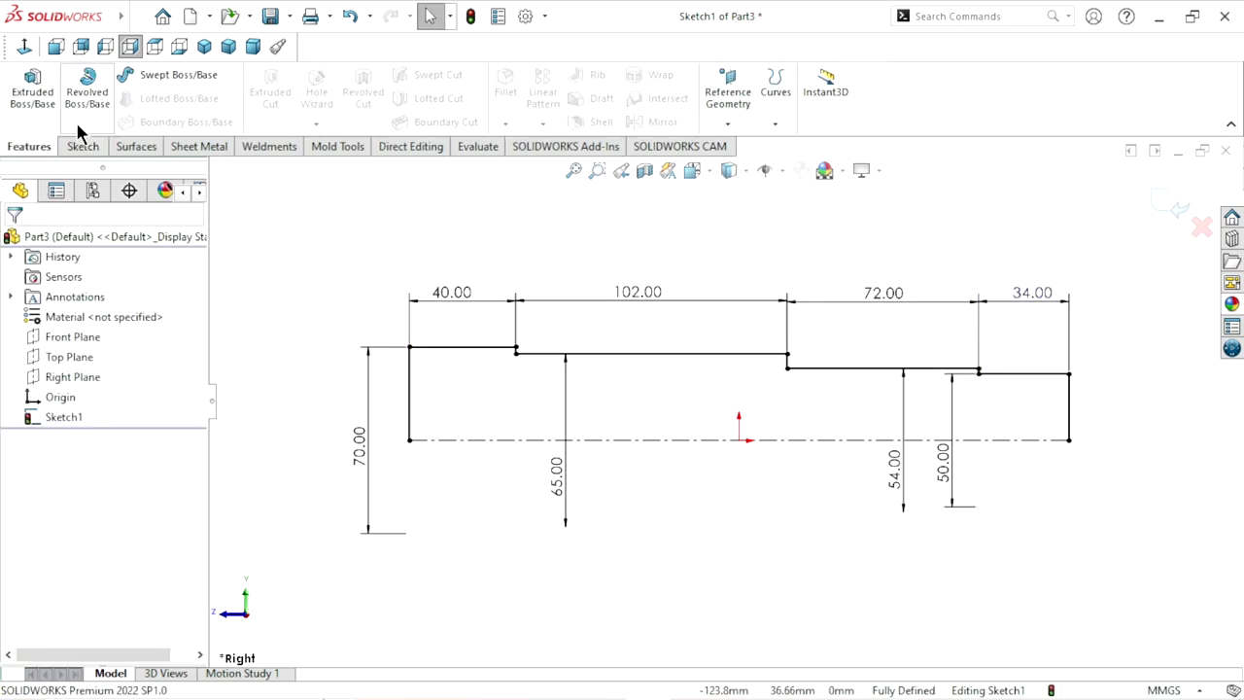
Step: Revolve the profile 360° about the centerline into a solid shaft, then pick its end face
{"action": "left_click", "coordinate": [86, 90]}
{"action": "left_click", "coordinate": [662, 368]}
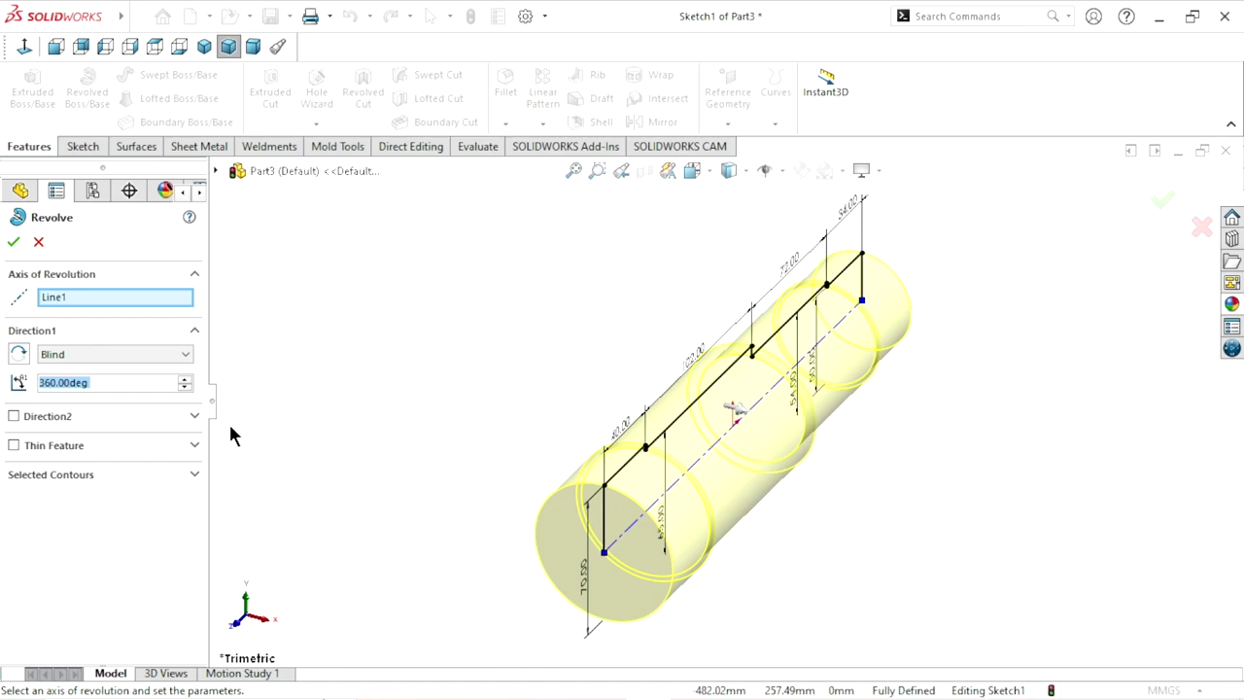
{"action": "left_click", "coordinate": [13, 242]}
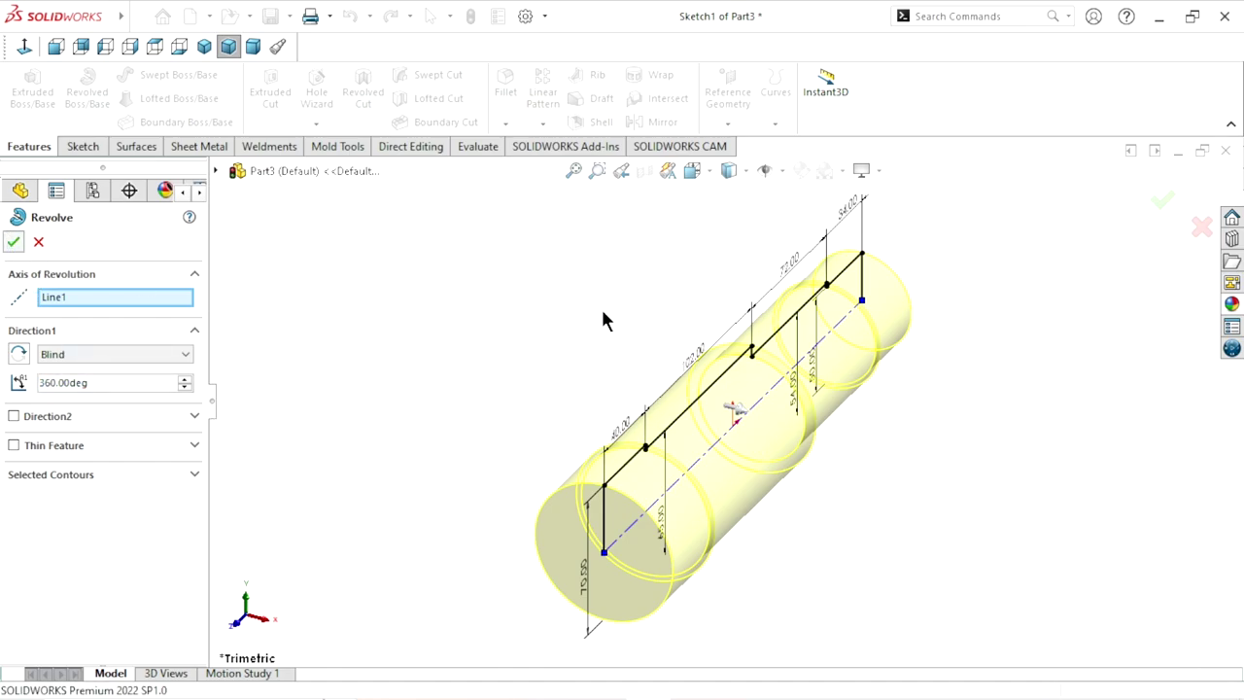
{"action": "mouse_move", "coordinate": [683, 408]}
{"action": "middle_mouse_down"}
{"action": "mouse_move", "coordinate": [867, 391]}
{"action": "mouse_move", "coordinate": [877, 447]}
{"action": "middle_mouse_up"}
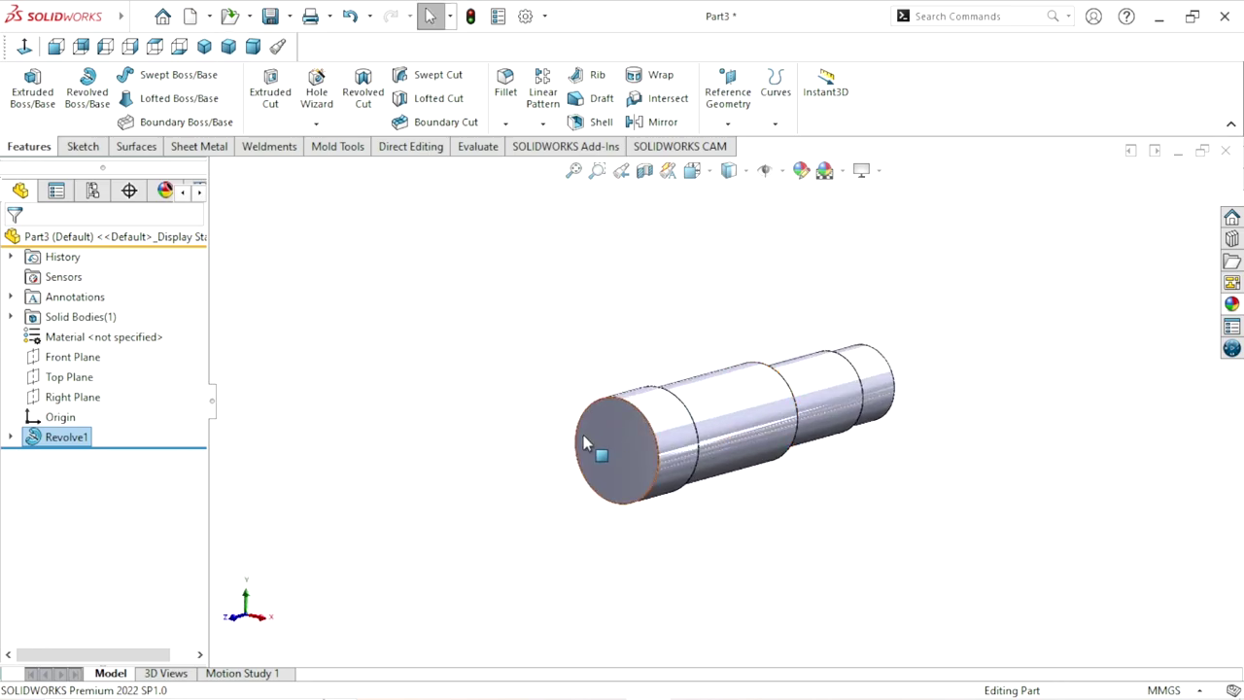
{"action": "left_click", "coordinate": [622, 442]}
Step: Sketch on the shaft's end face, viewed normal, a circle centred on the origin
{"action": "left_click", "coordinate": [663, 381]}
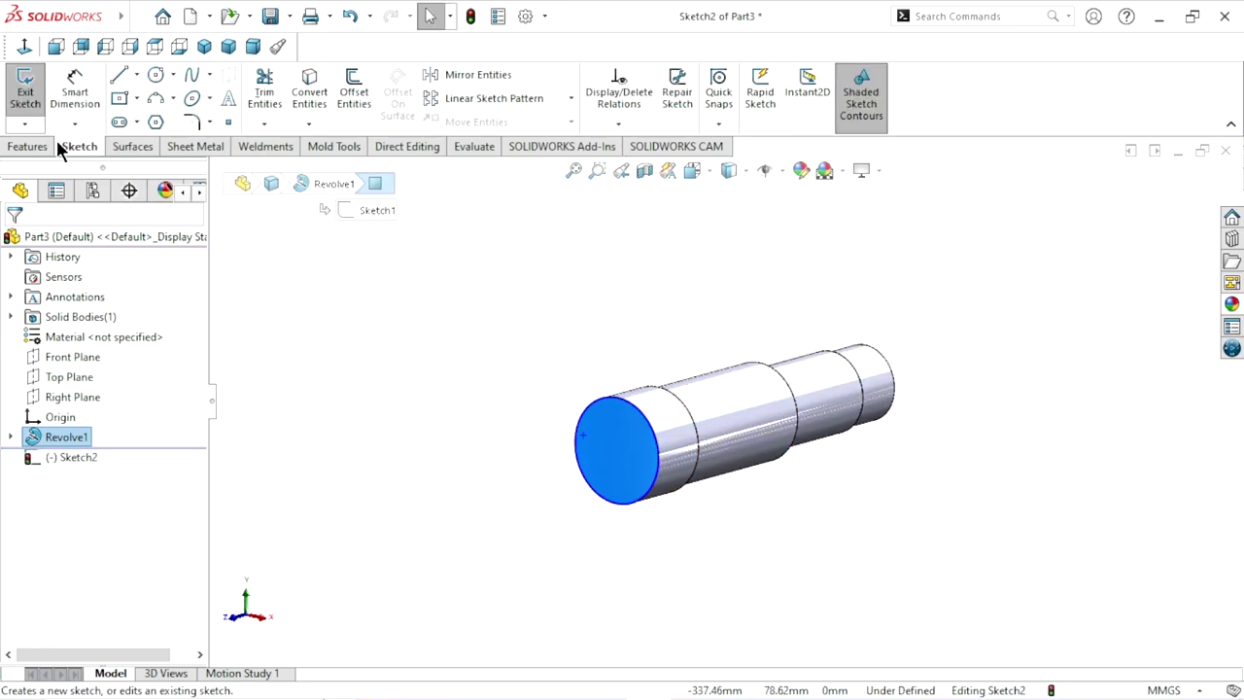
{"action": "left_click", "coordinate": [25, 50]}
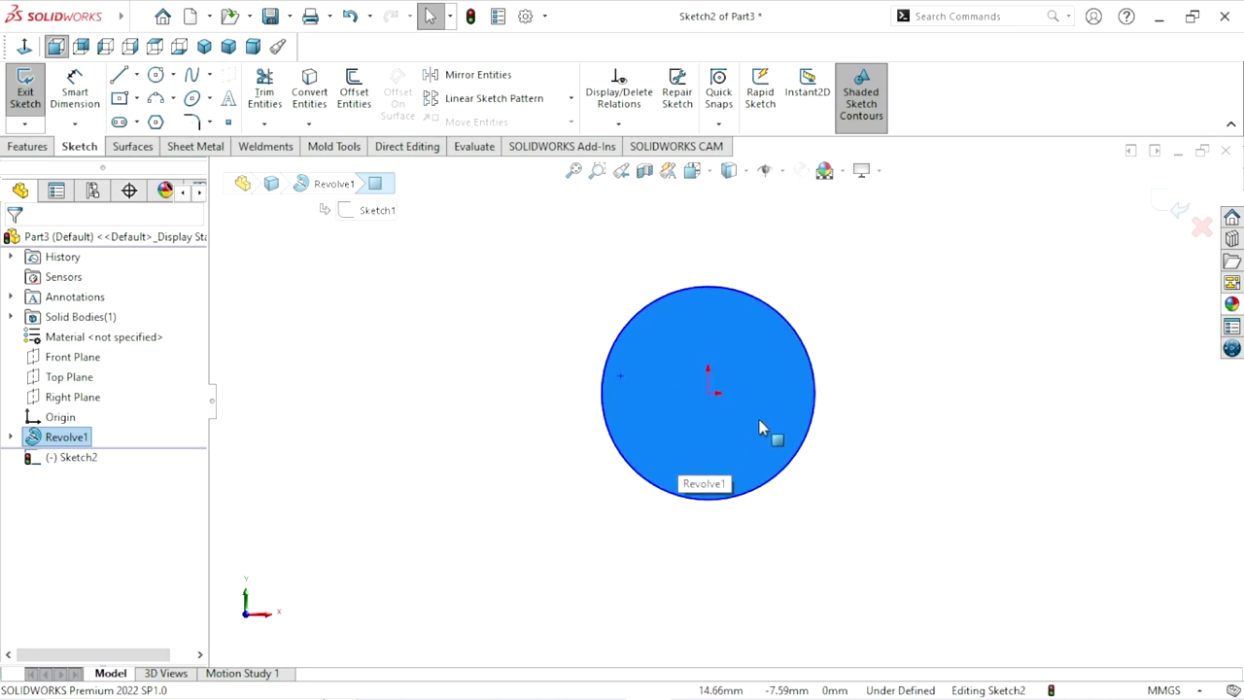
{"action": "scroll", "coordinate": [742, 364], "scroll_direction": "down", "scroll_amount": 1}
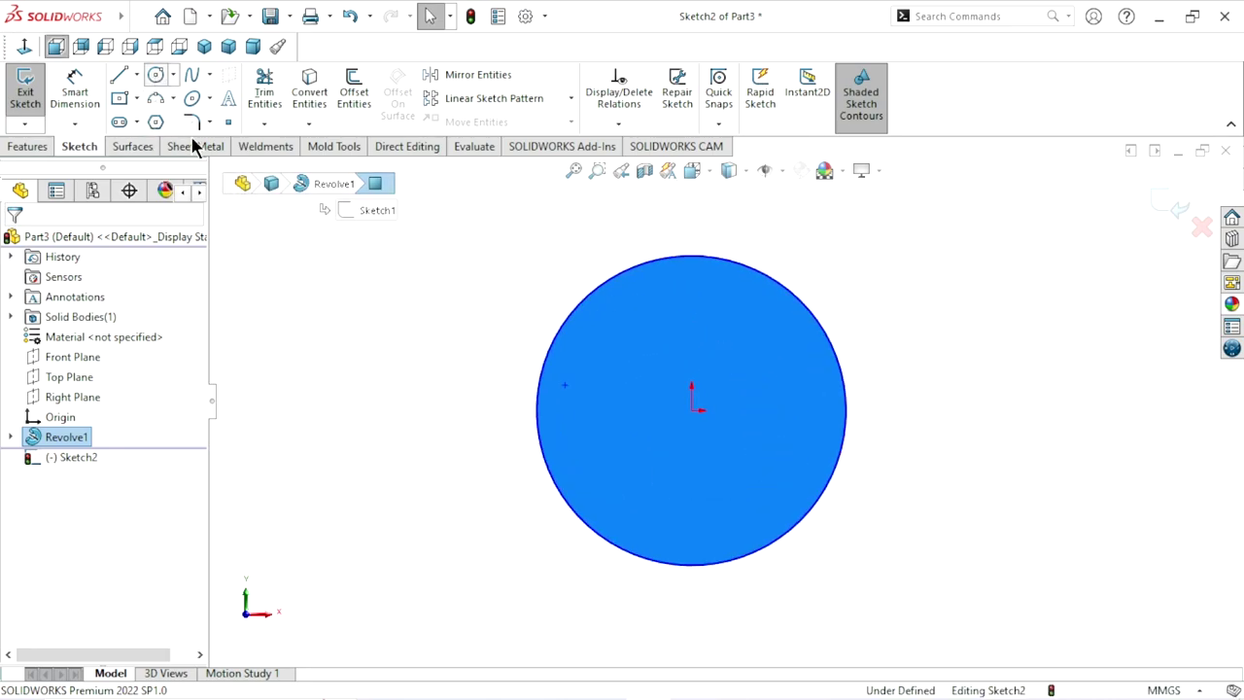
{"action": "left_click", "coordinate": [155, 74]}
{"action": "left_click", "coordinate": [692, 408]}
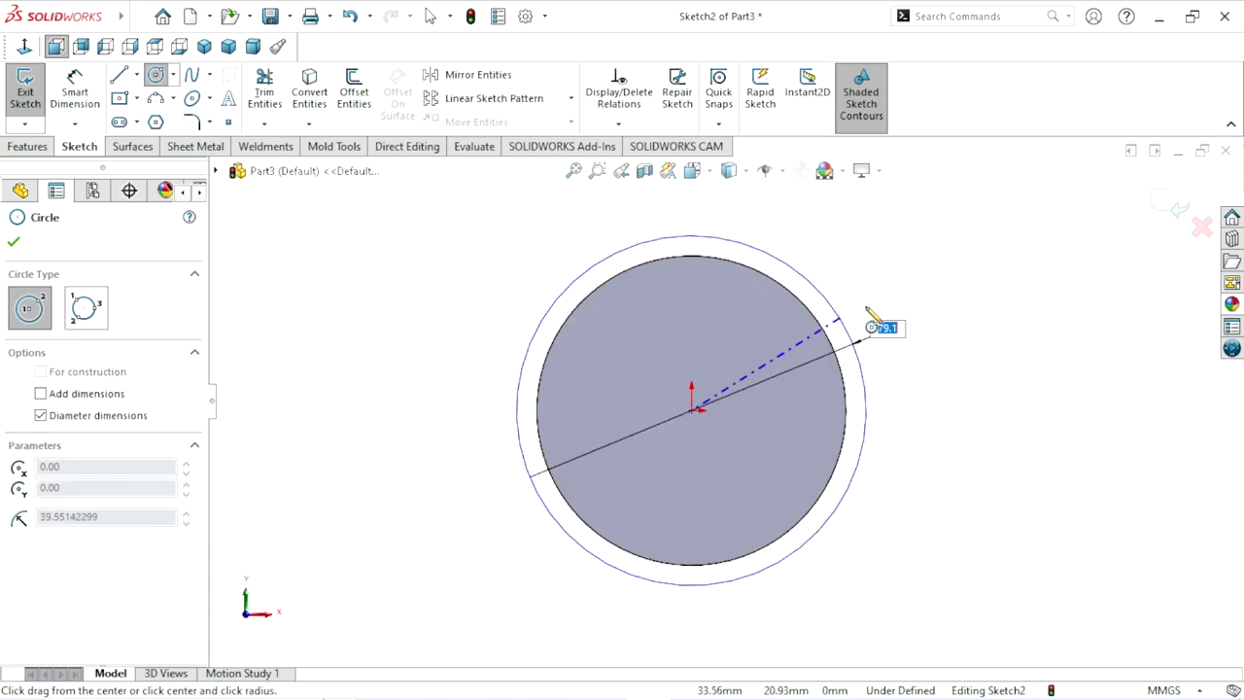
{"action": "left_click", "coordinate": [898, 304]}
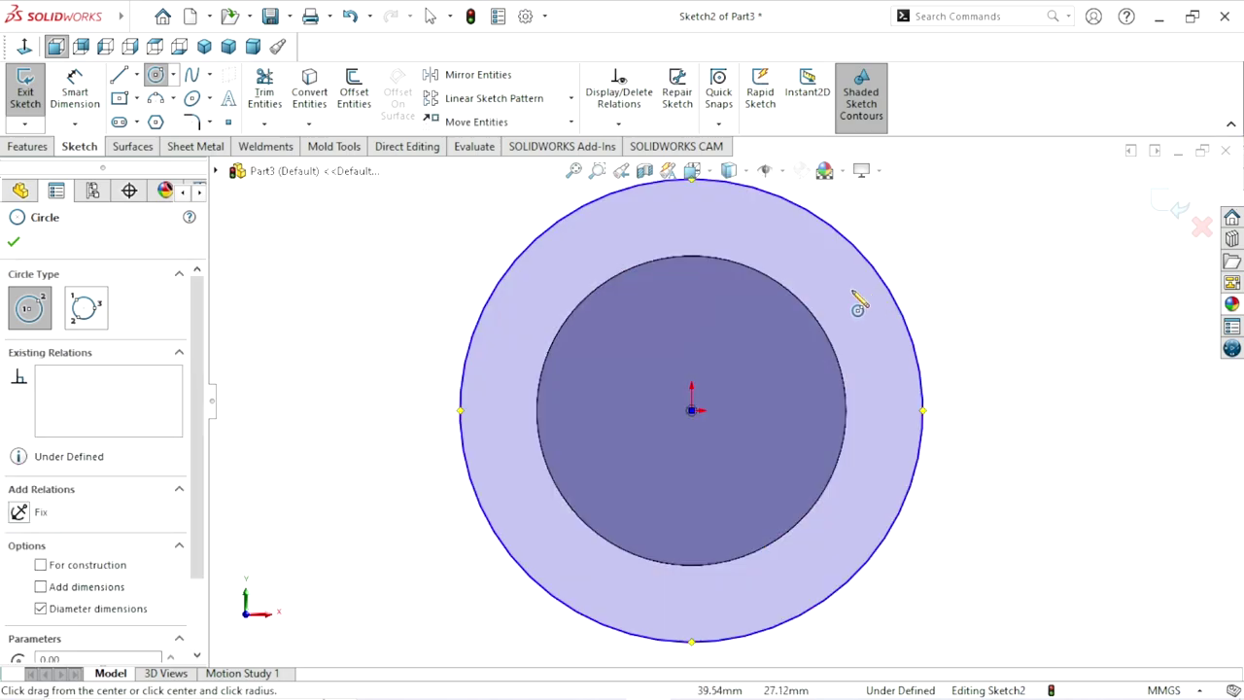
Step: Dimension the circle to a 102 mm diameter
{"action": "left_click", "coordinate": [76, 87]}
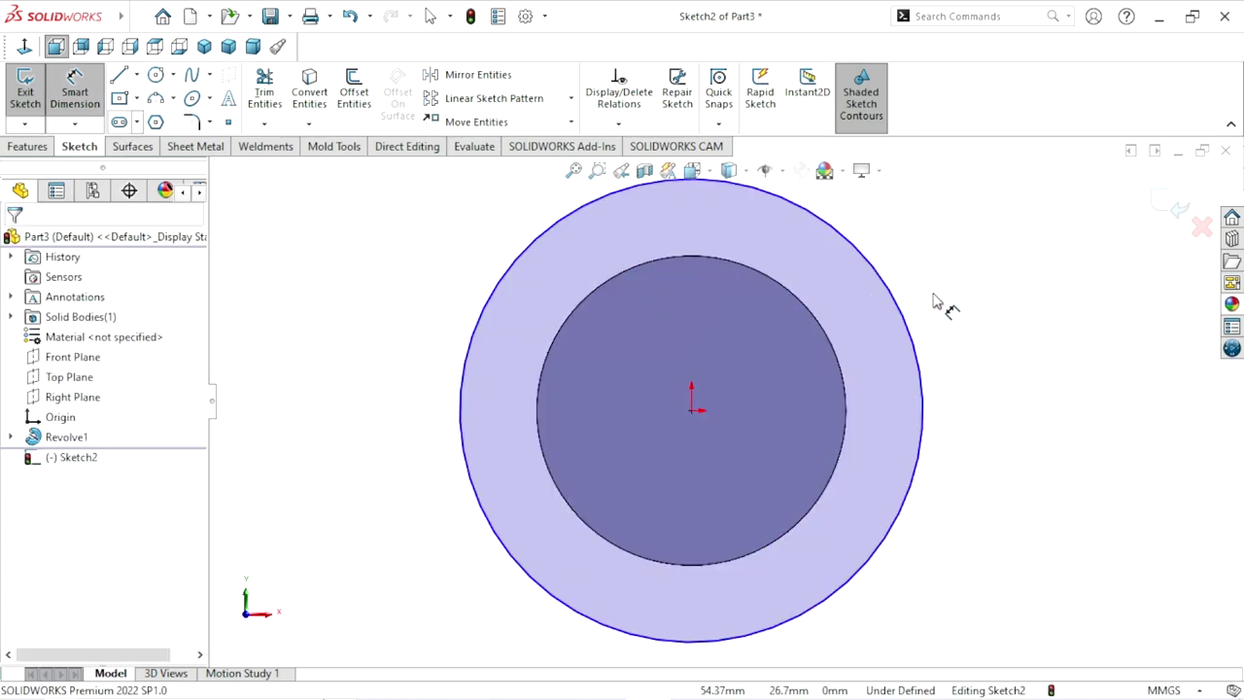
{"action": "left_click", "coordinate": [922, 379]}
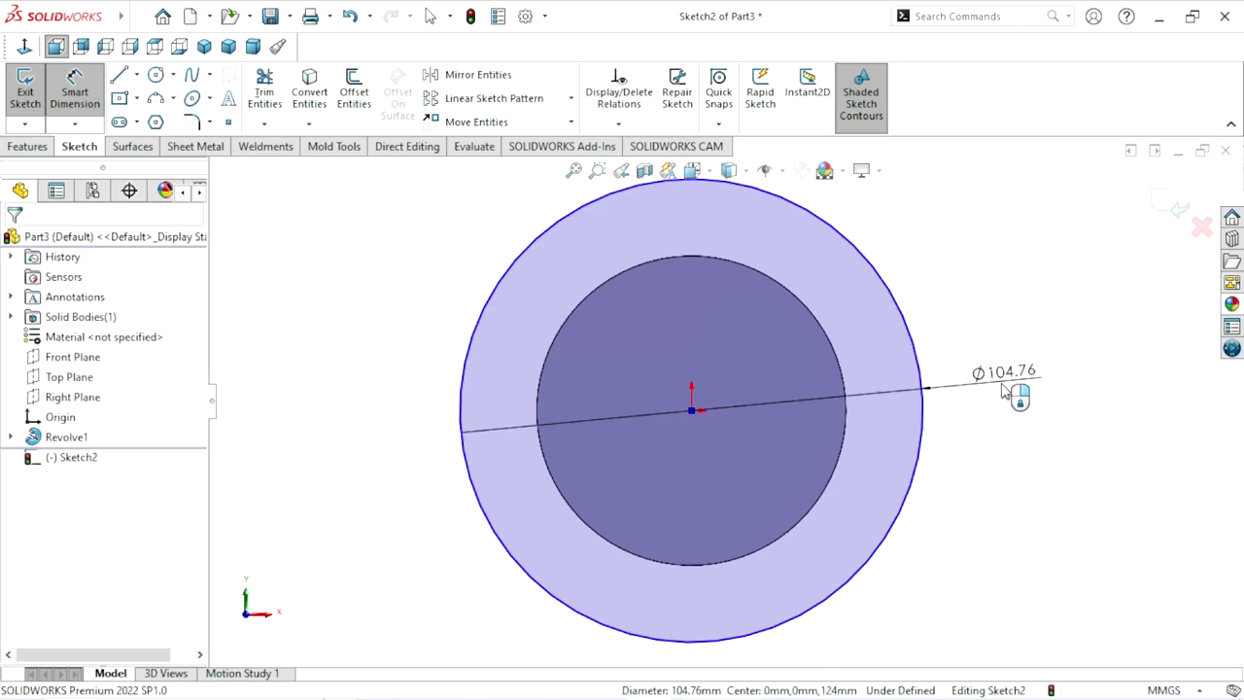
{"action": "left_click", "coordinate": [1005, 389]}
{"action": "type", "text": "102"}
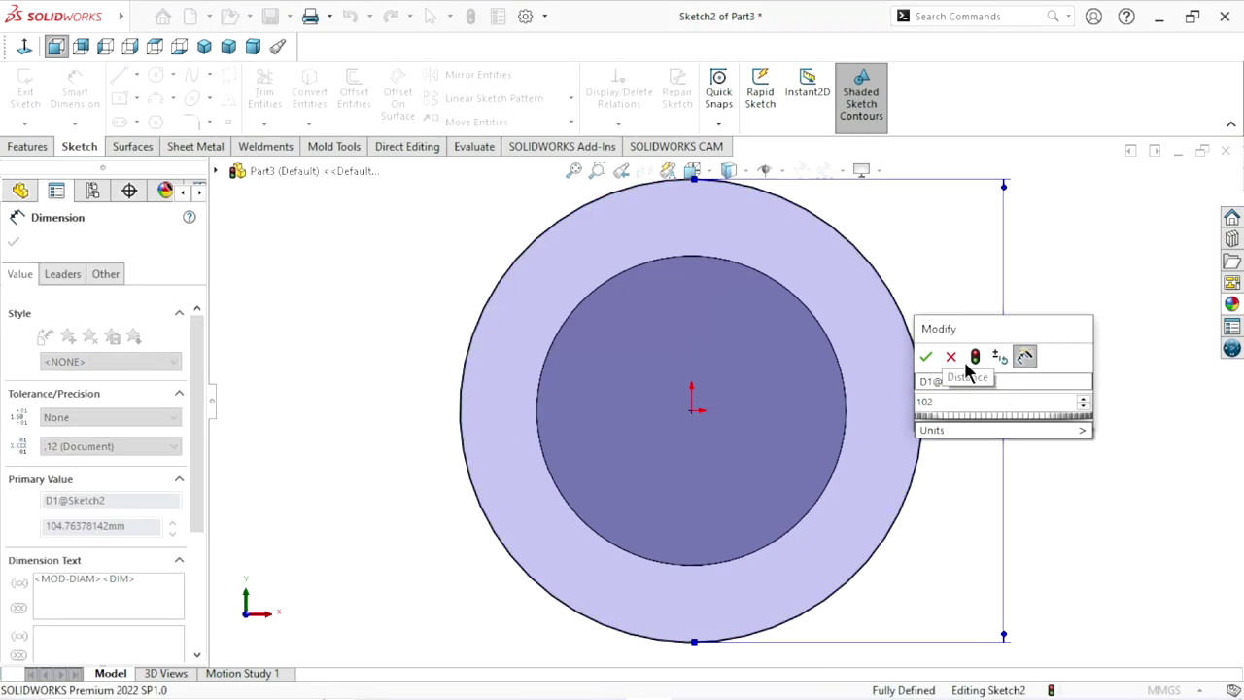
{"action": "left_click", "coordinate": [925, 356]}
{"action": "scroll", "coordinate": [760, 486], "scroll_direction": "up", "scroll_amount": 3}
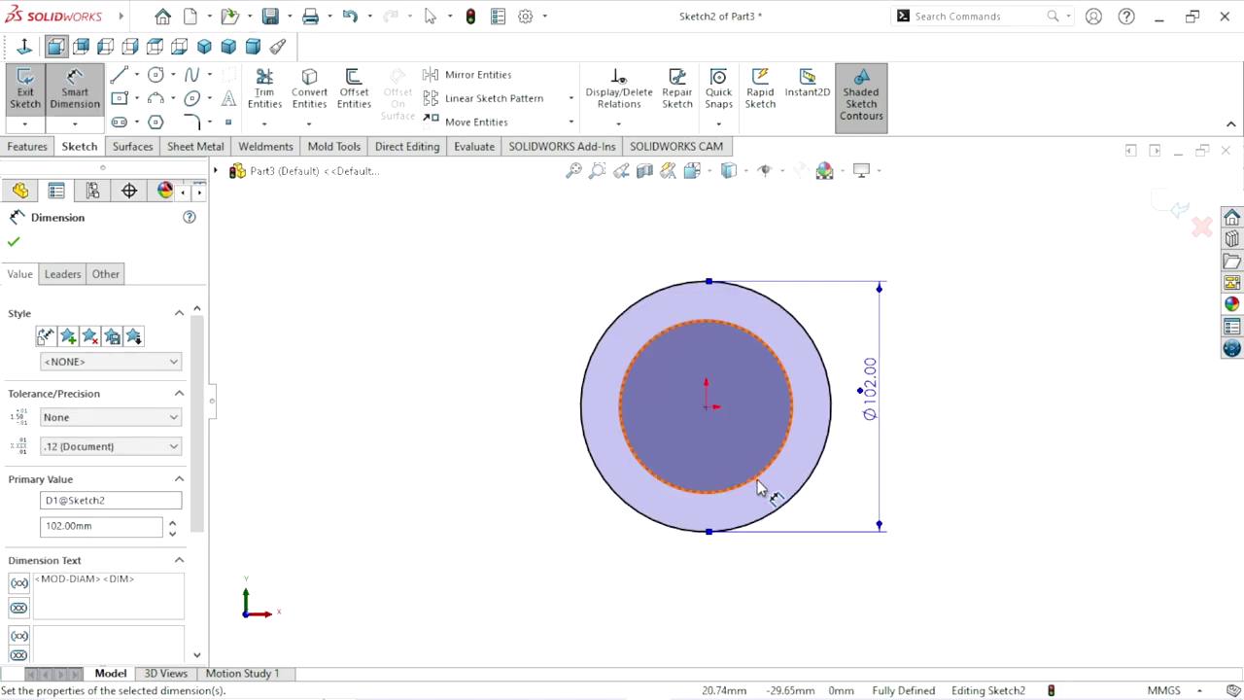
{"action": "scroll", "coordinate": [806, 393], "scroll_direction": "down", "scroll_amount": 2}
{"action": "left_click", "coordinate": [12, 245]}
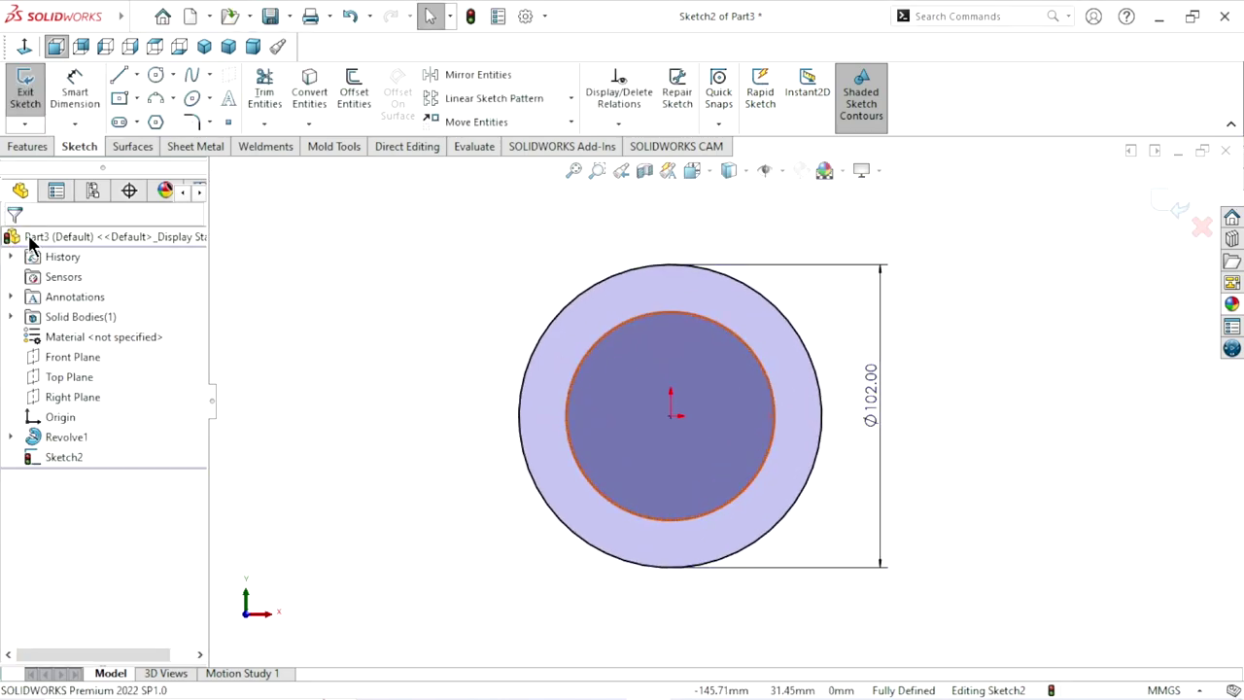
Step: Offset the Ø102 circle outward by 18 mm and move the 18.00 dimension left
{"action": "left_click", "coordinate": [348, 91]}
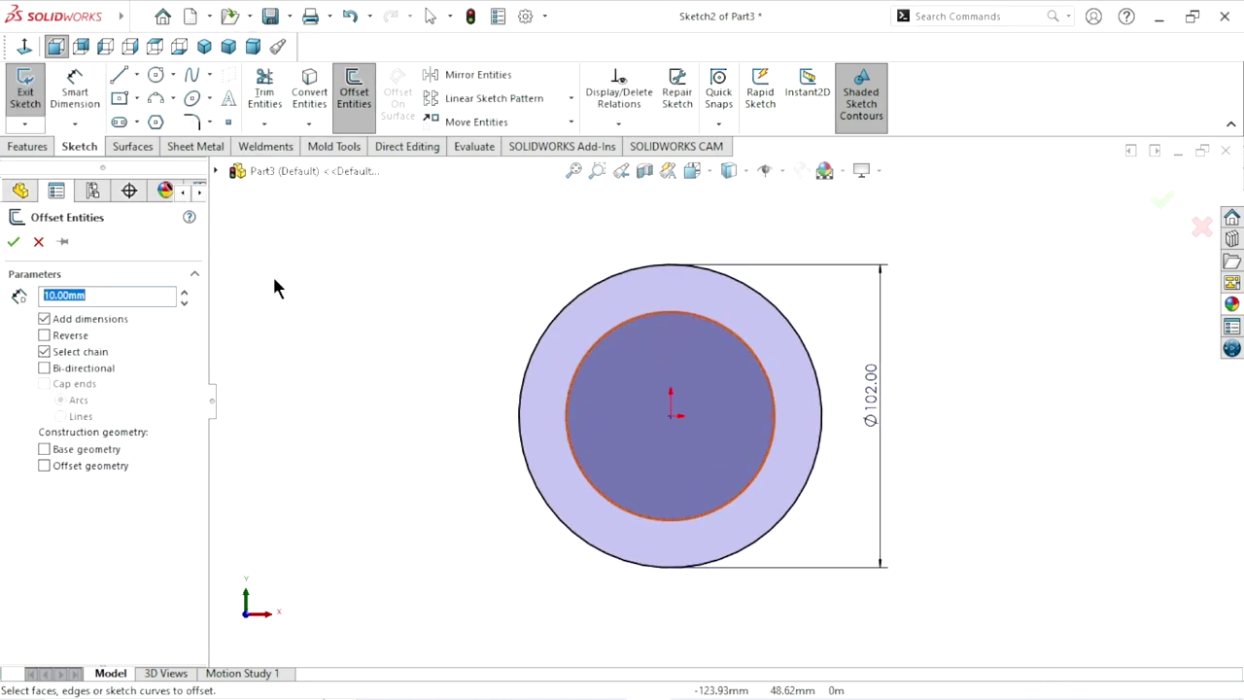
{"action": "left_click", "coordinate": [115, 296]}
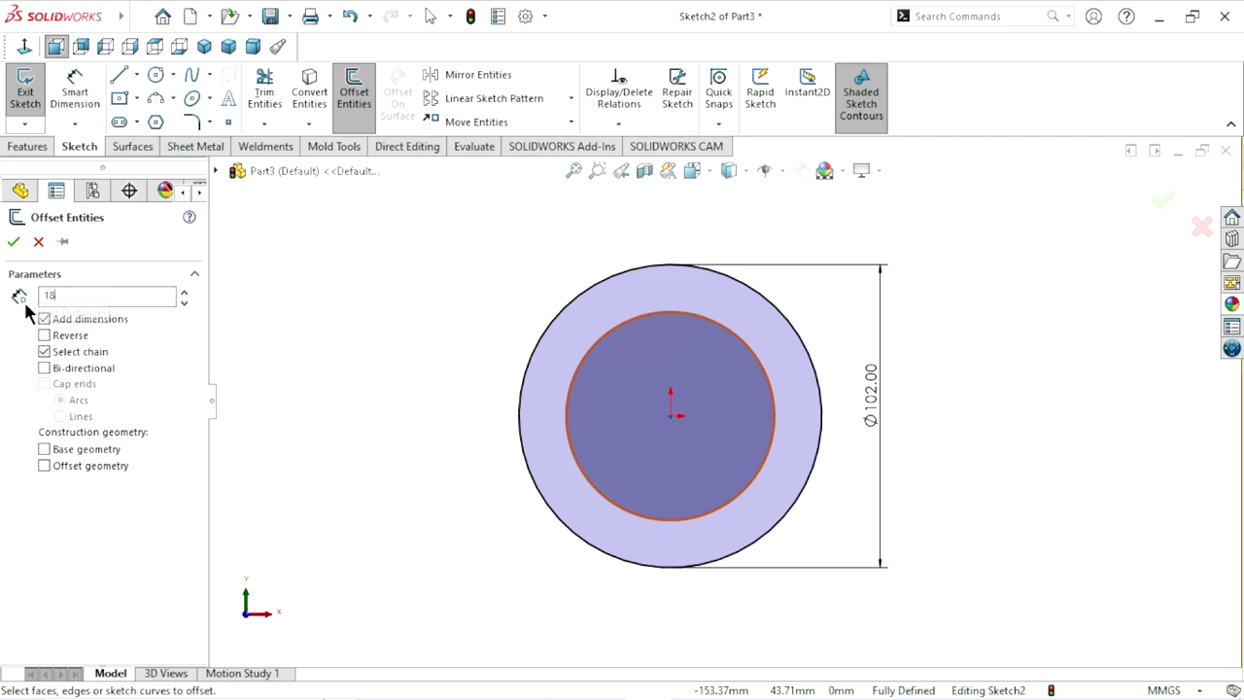
{"action": "left_click", "coordinate": [635, 275]}
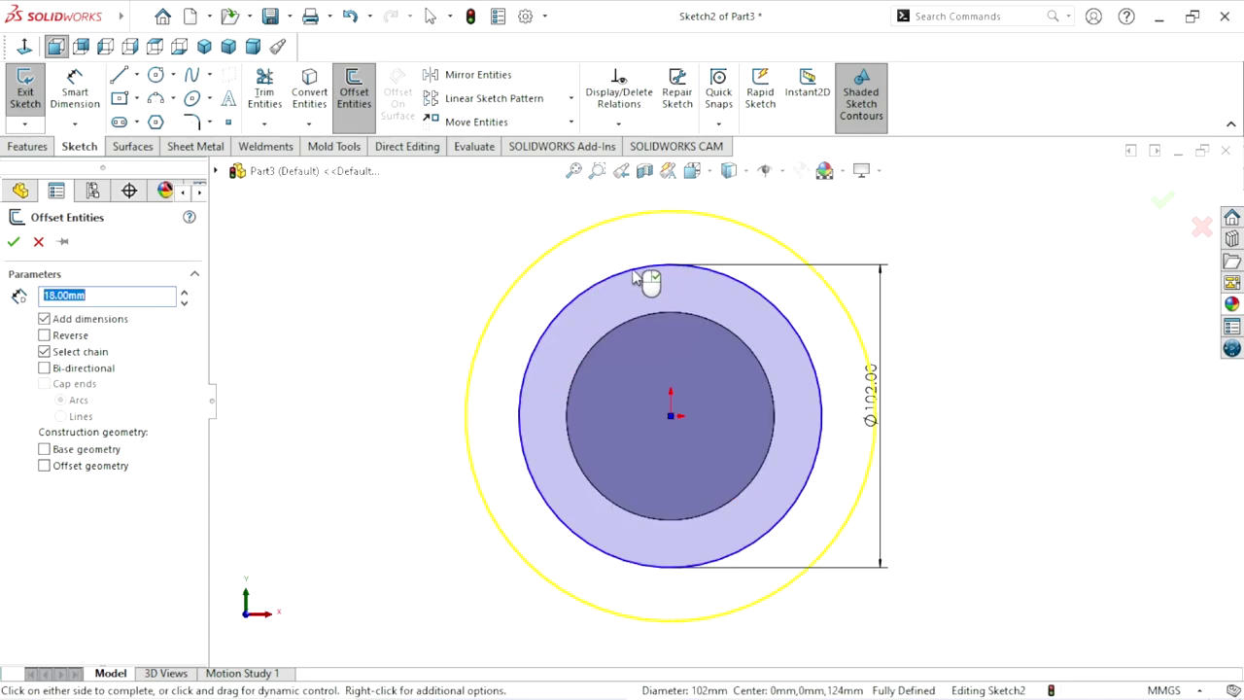
{"action": "left_click", "coordinate": [14, 244]}
{"action": "scroll", "coordinate": [658, 450], "scroll_direction": "up", "scroll_amount": 2}
{"action": "scroll", "coordinate": [739, 408], "scroll_direction": "down", "scroll_amount": 1}
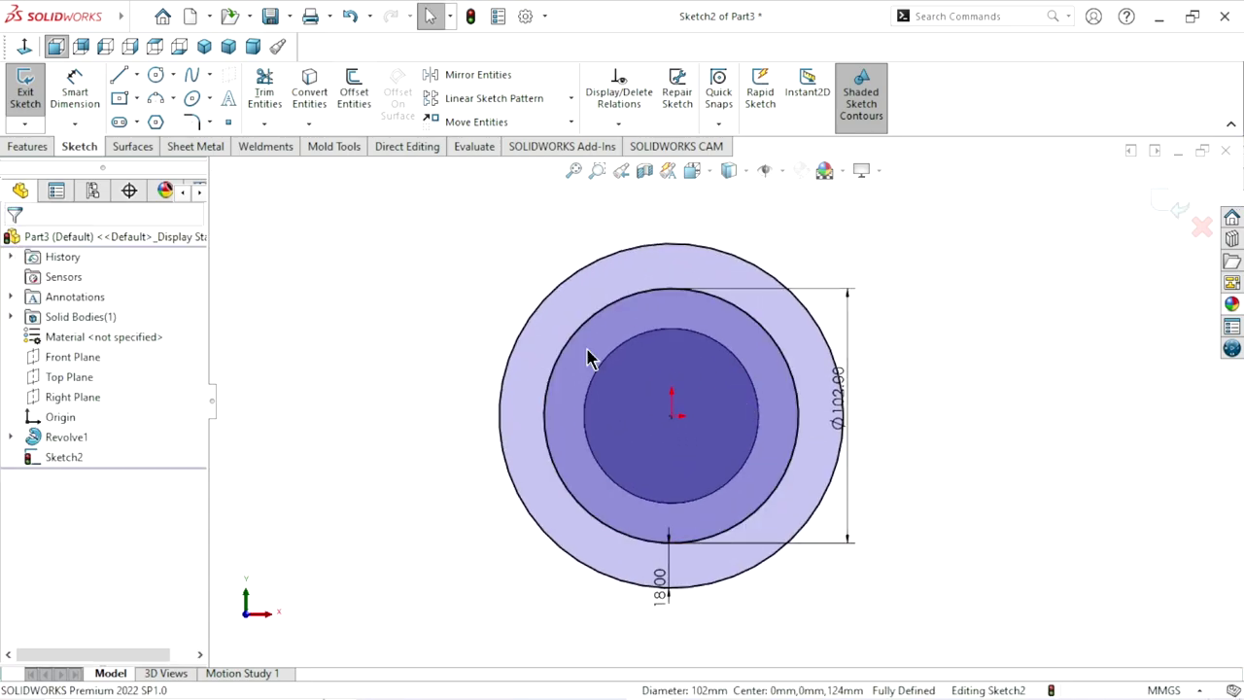
{"action": "left_click_drag", "start_coordinate": [664, 607], "coordinate": [587, 605]}
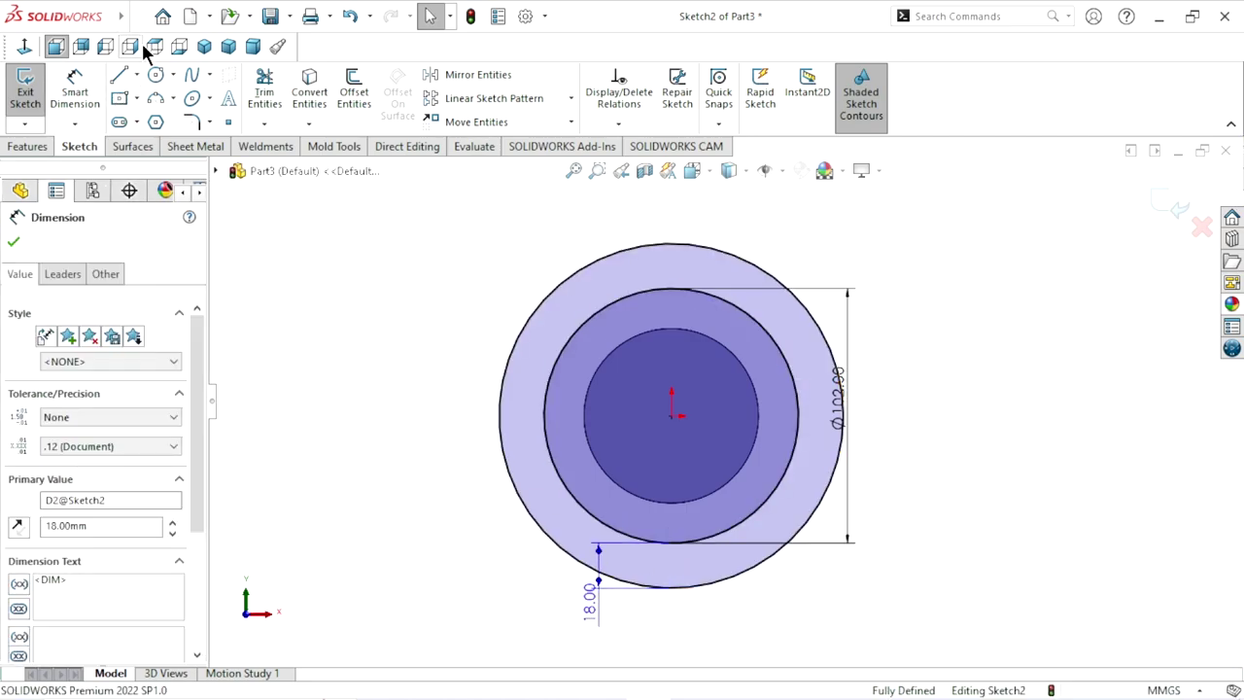
{"action": "left_click", "coordinate": [139, 73]}
Step: Draw a vertical centerline from the origin up to the outer circle's top
{"action": "left_click", "coordinate": [148, 120]}
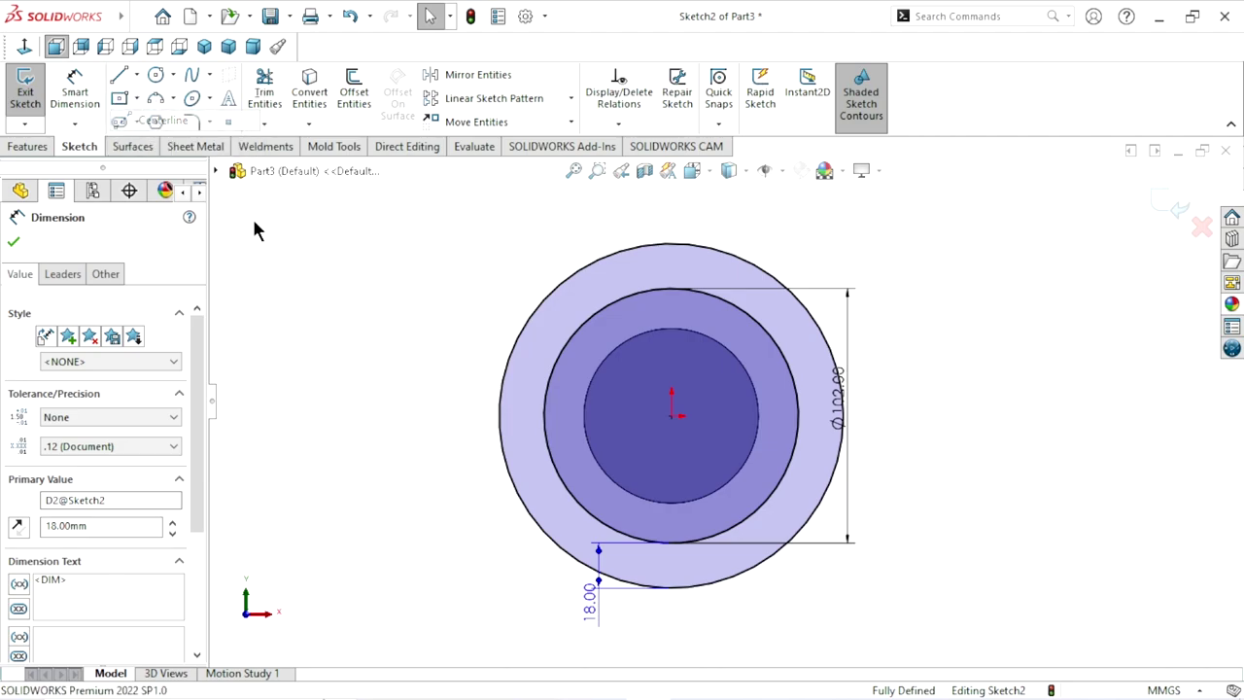
{"action": "left_click", "coordinate": [671, 416]}
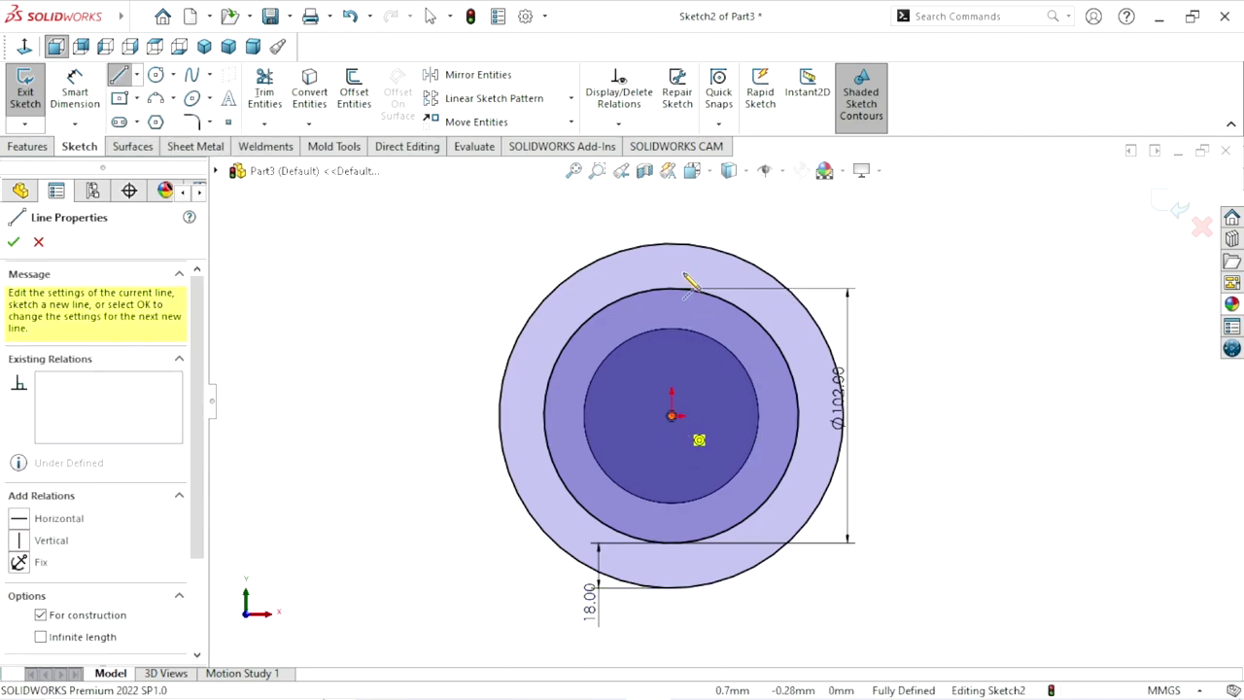
{"action": "left_click", "coordinate": [671, 244]}
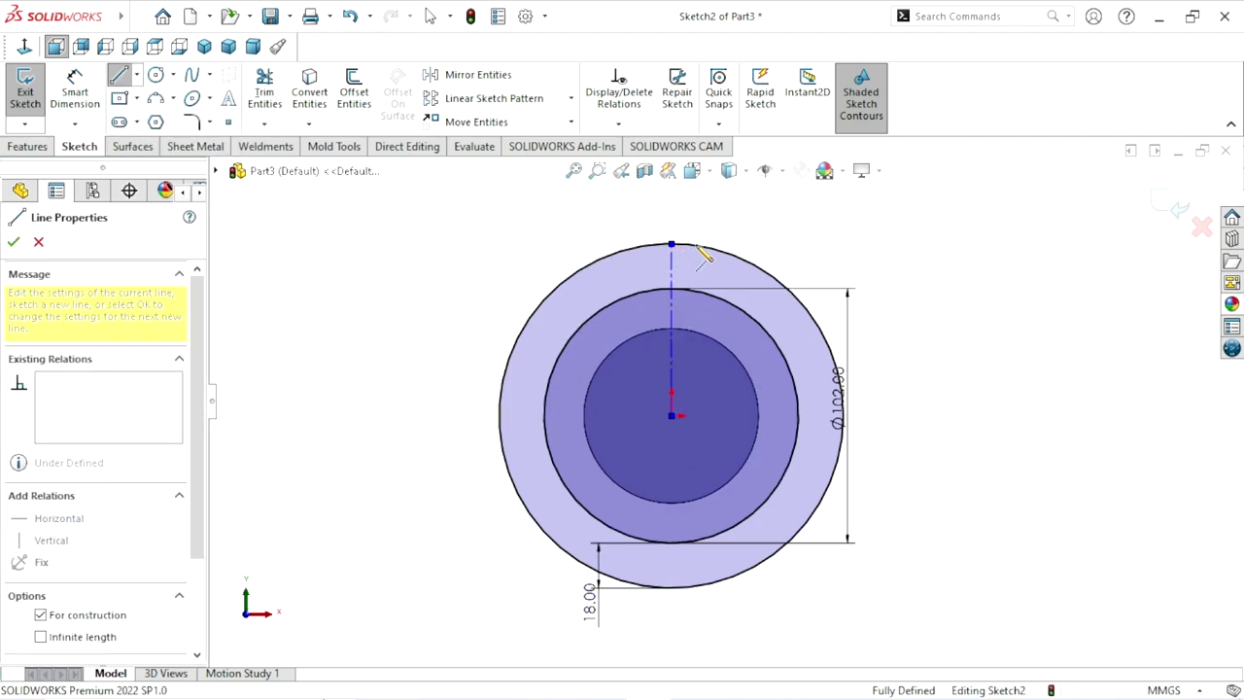
{"action": "right_click", "coordinate": [787, 256]}
{"action": "left_click", "coordinate": [816, 257]}
{"action": "scroll", "coordinate": [729, 374], "scroll_direction": "up", "scroll_amount": 3}
{"action": "scroll", "coordinate": [748, 369], "scroll_direction": "down", "scroll_amount": 2}
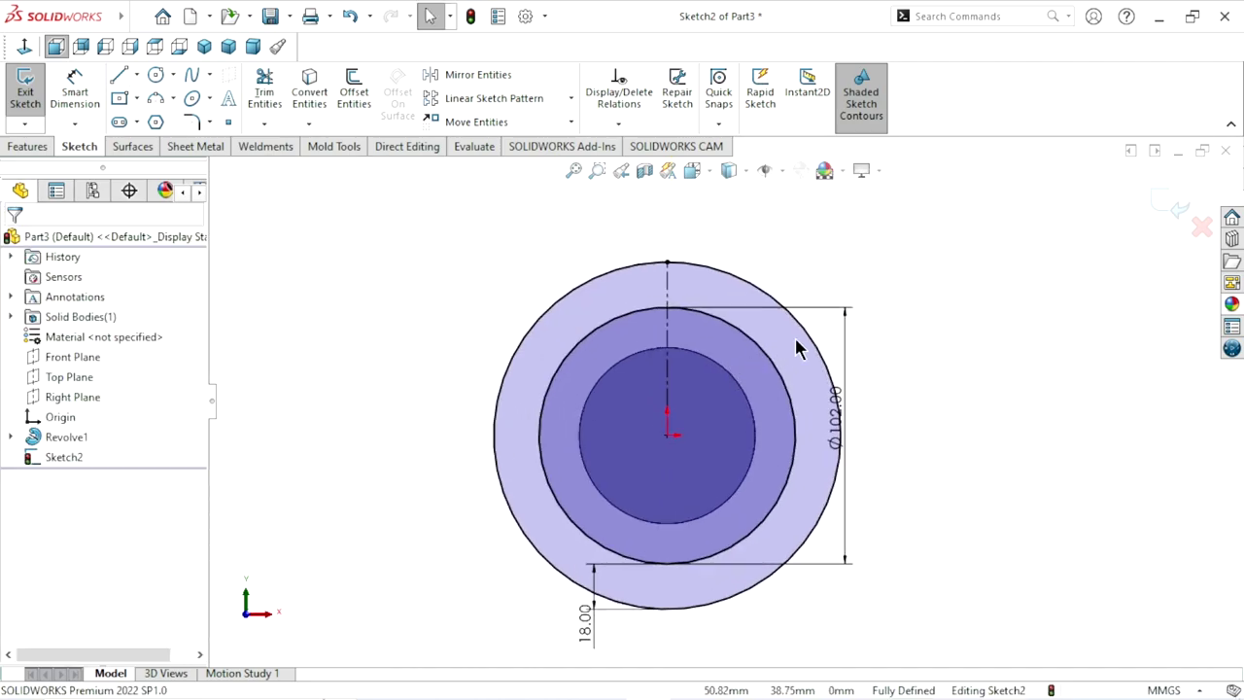
{"action": "scroll", "coordinate": [805, 347], "scroll_direction": "down", "scroll_amount": 2}
Step: Draw a three-point flank arc from the outer circle down to the Ø102 circle, left of the centerline
{"action": "left_click", "coordinate": [936, 447]}
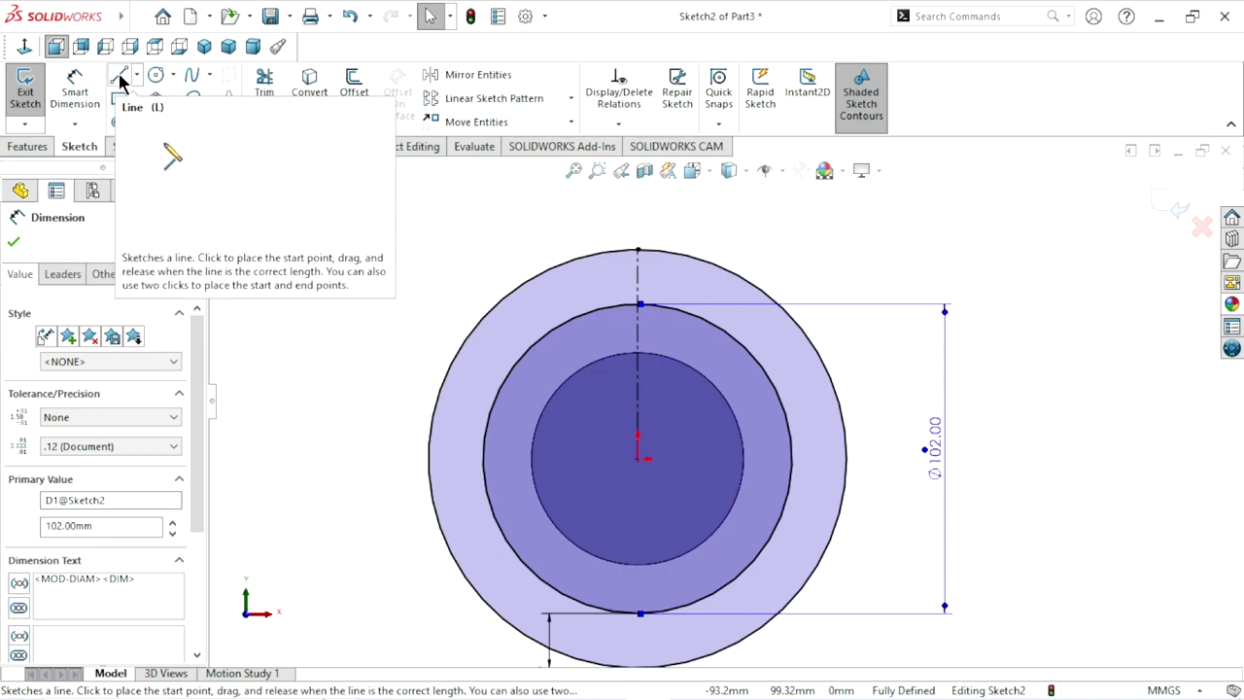
{"action": "left_click", "coordinate": [155, 98]}
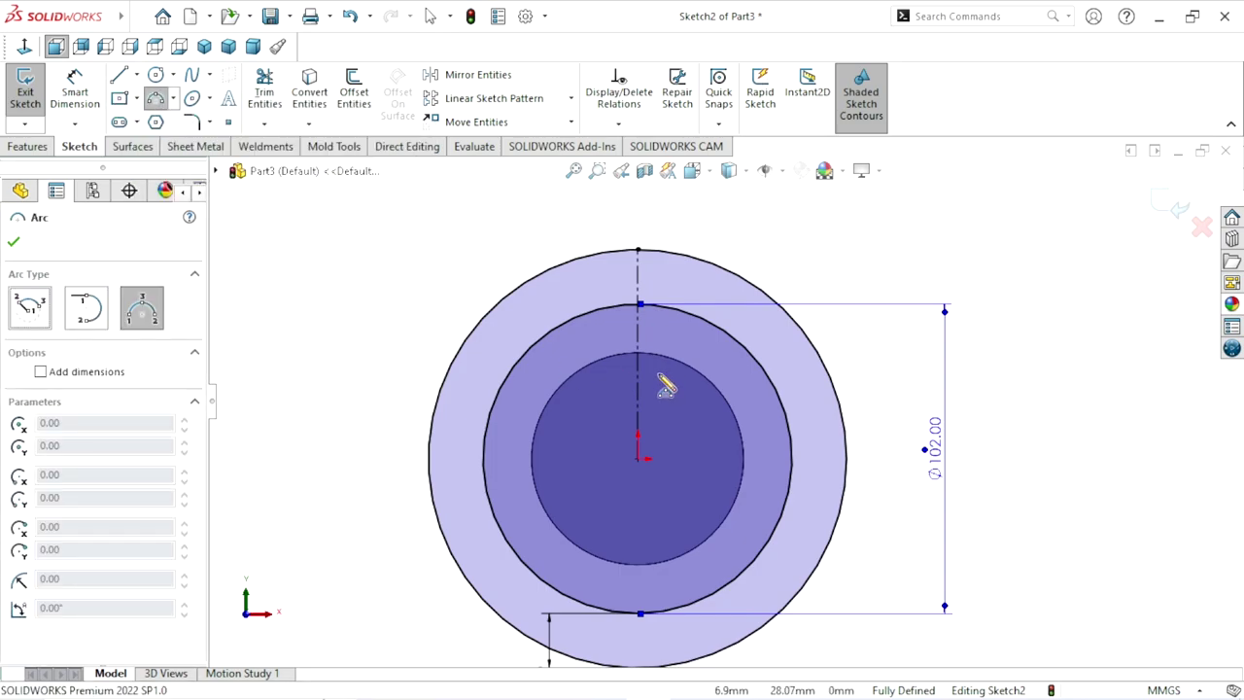
{"action": "scroll", "coordinate": [660, 369], "scroll_direction": "up", "scroll_amount": 1}
{"action": "scroll", "coordinate": [681, 331], "scroll_direction": "down", "scroll_amount": 2}
{"action": "scroll", "coordinate": [631, 287], "scroll_direction": "down", "scroll_amount": 1}
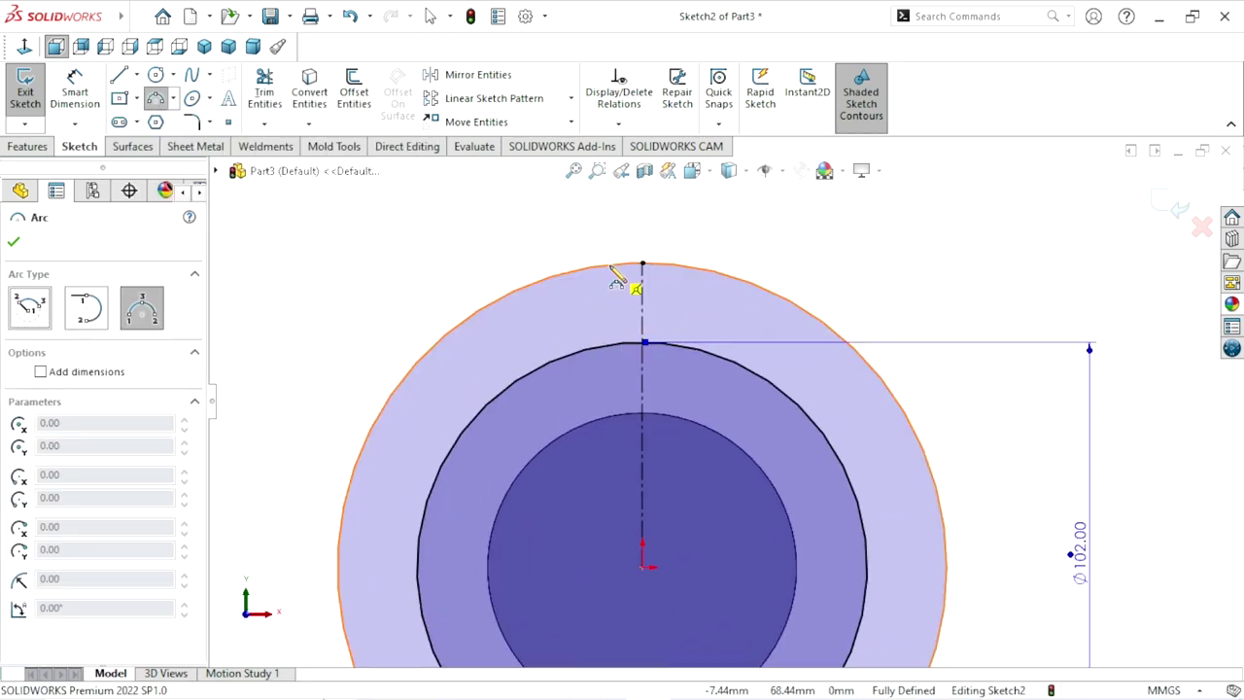
{"action": "left_click", "coordinate": [608, 266]}
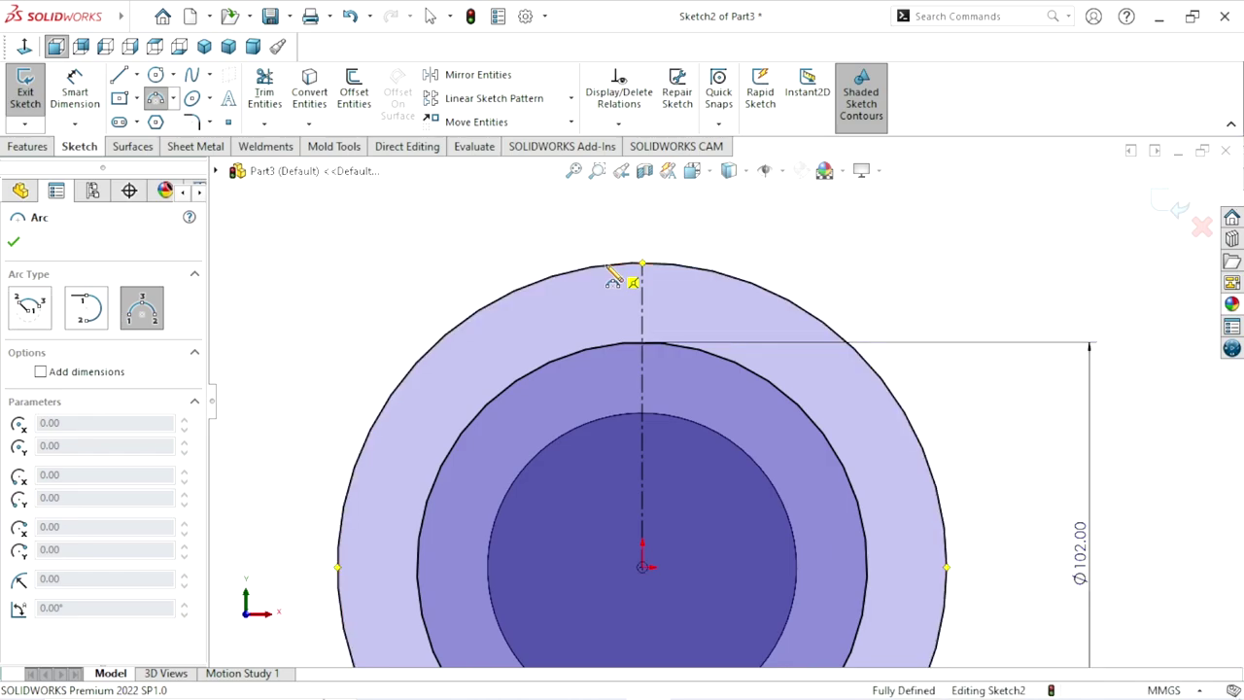
{"action": "left_click", "coordinate": [591, 346]}
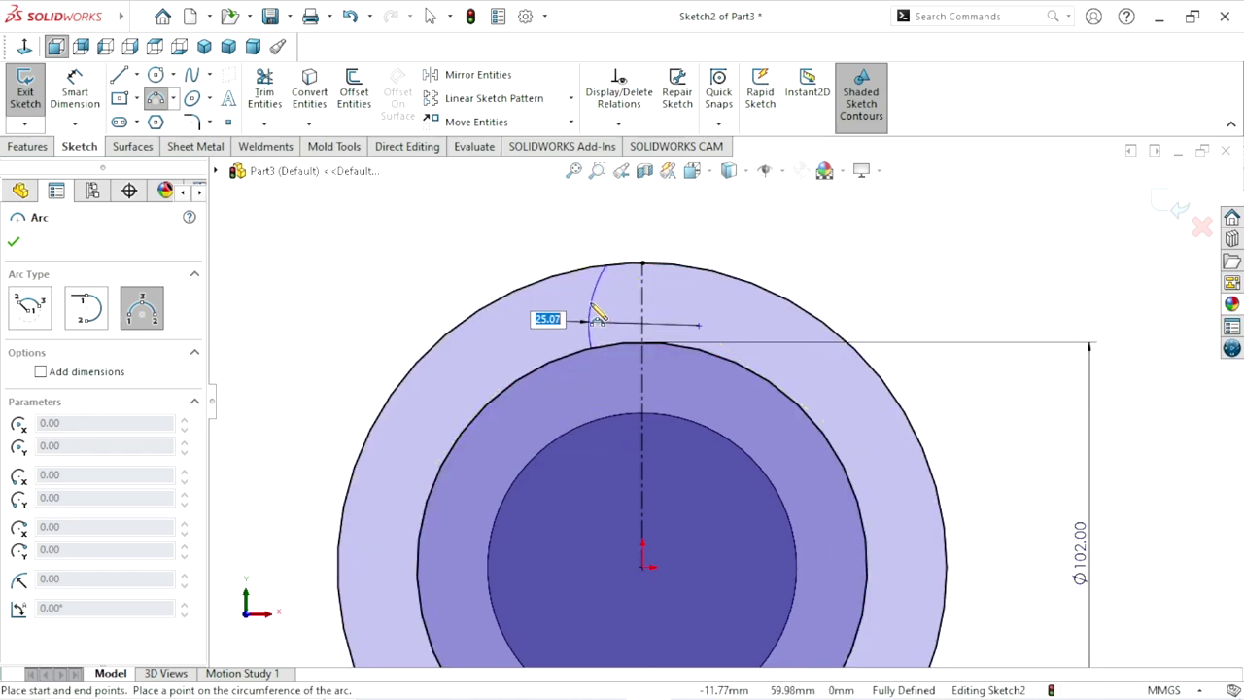
{"action": "left_click", "coordinate": [595, 317]}
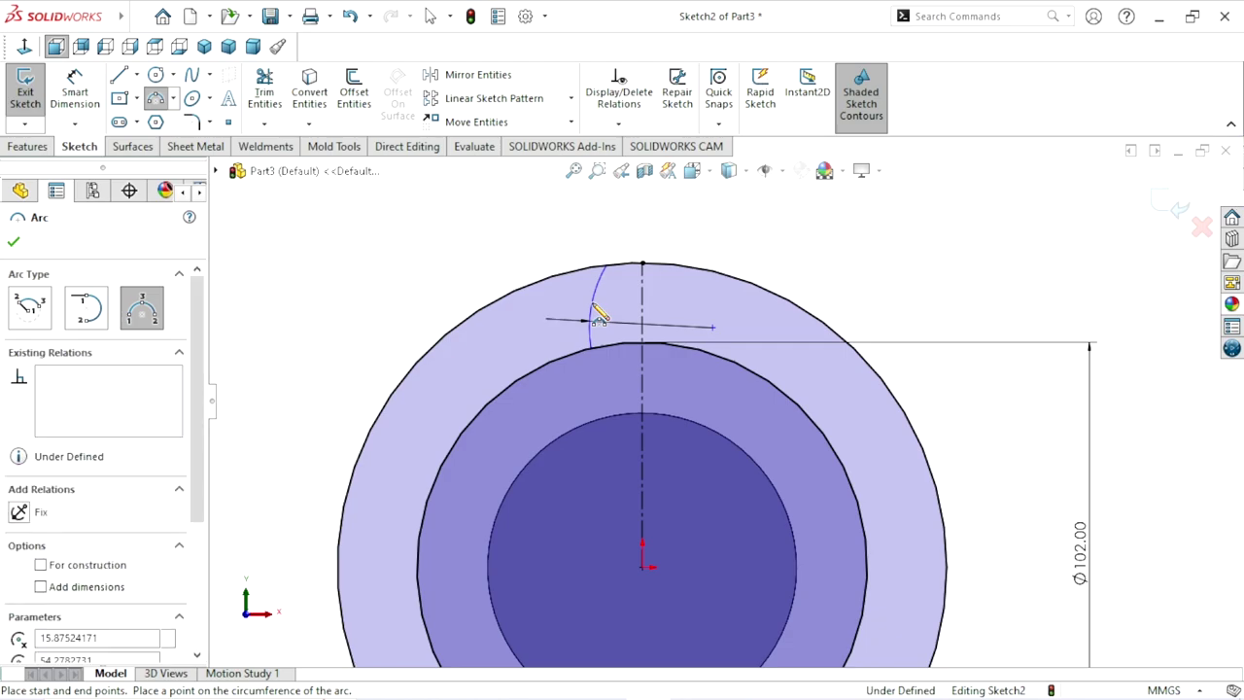
{"action": "right_click", "coordinate": [541, 269]}
{"action": "left_click", "coordinate": [556, 275]}
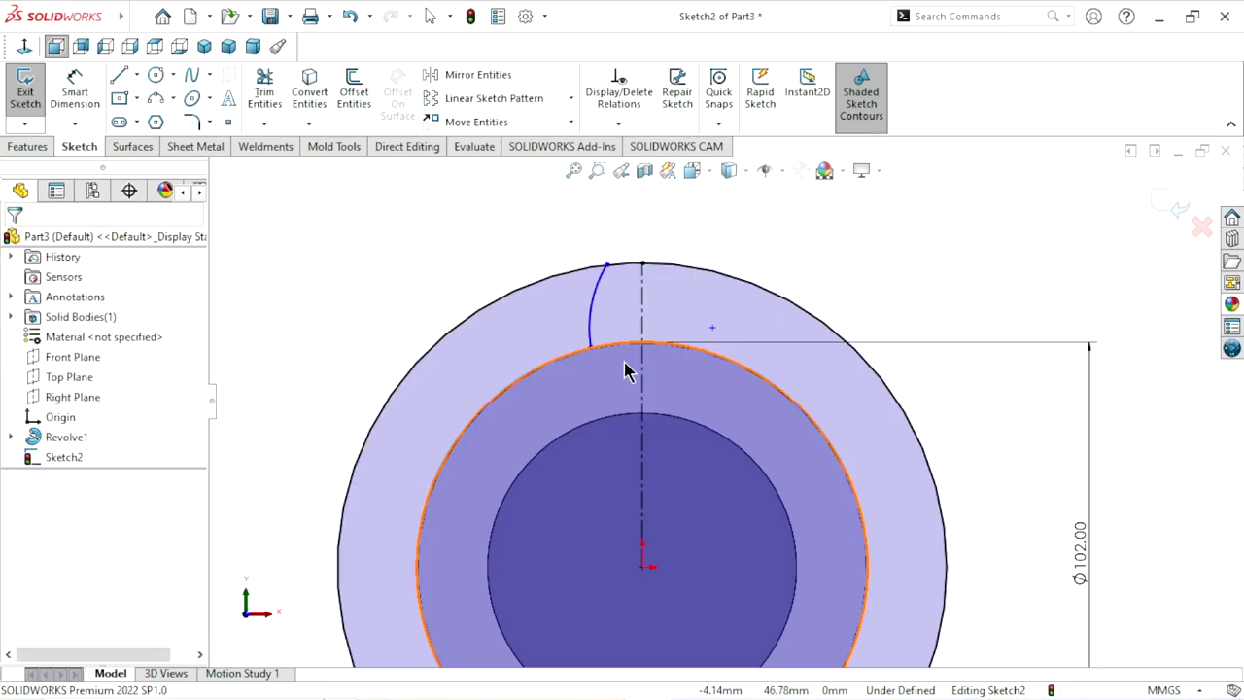
{"action": "scroll", "coordinate": [680, 340], "scroll_direction": "down", "scroll_amount": 2}
{"action": "scroll", "coordinate": [671, 379], "scroll_direction": "down", "scroll_amount": 2}
{"action": "scroll", "coordinate": [704, 378], "scroll_direction": "down", "scroll_amount": 1}
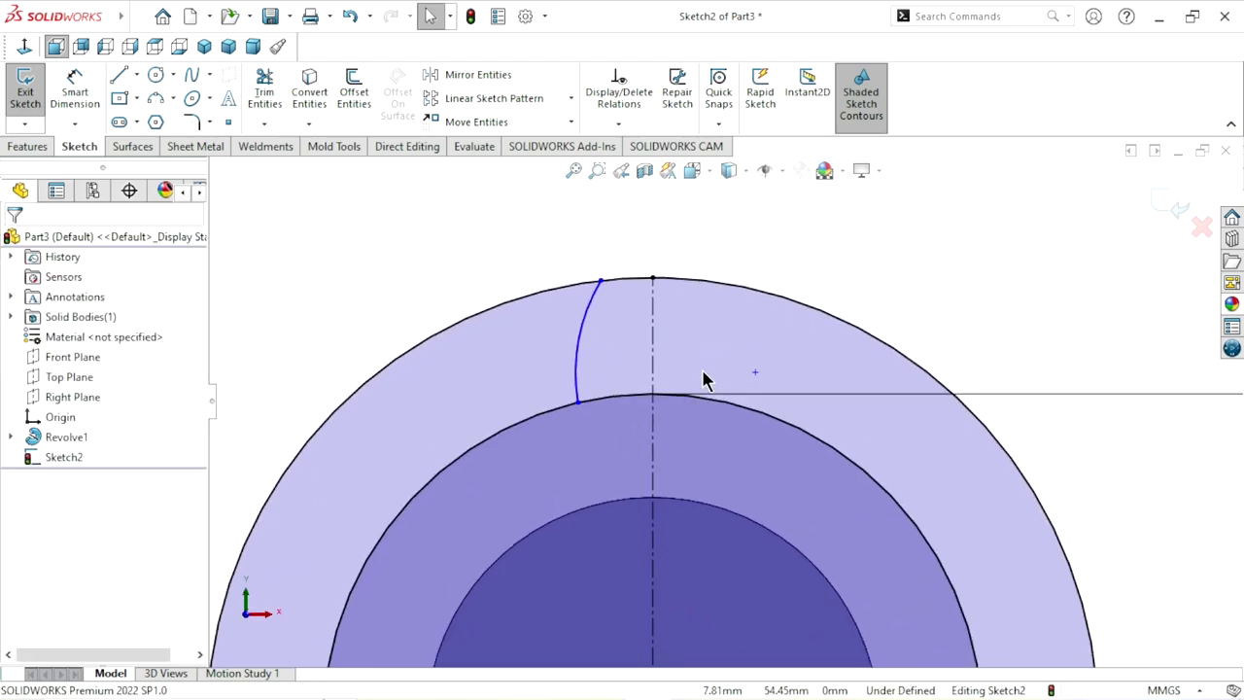
Step: Dimension the arc's top endpoint 6 mm from the centerline
{"action": "left_click", "coordinate": [74, 93]}
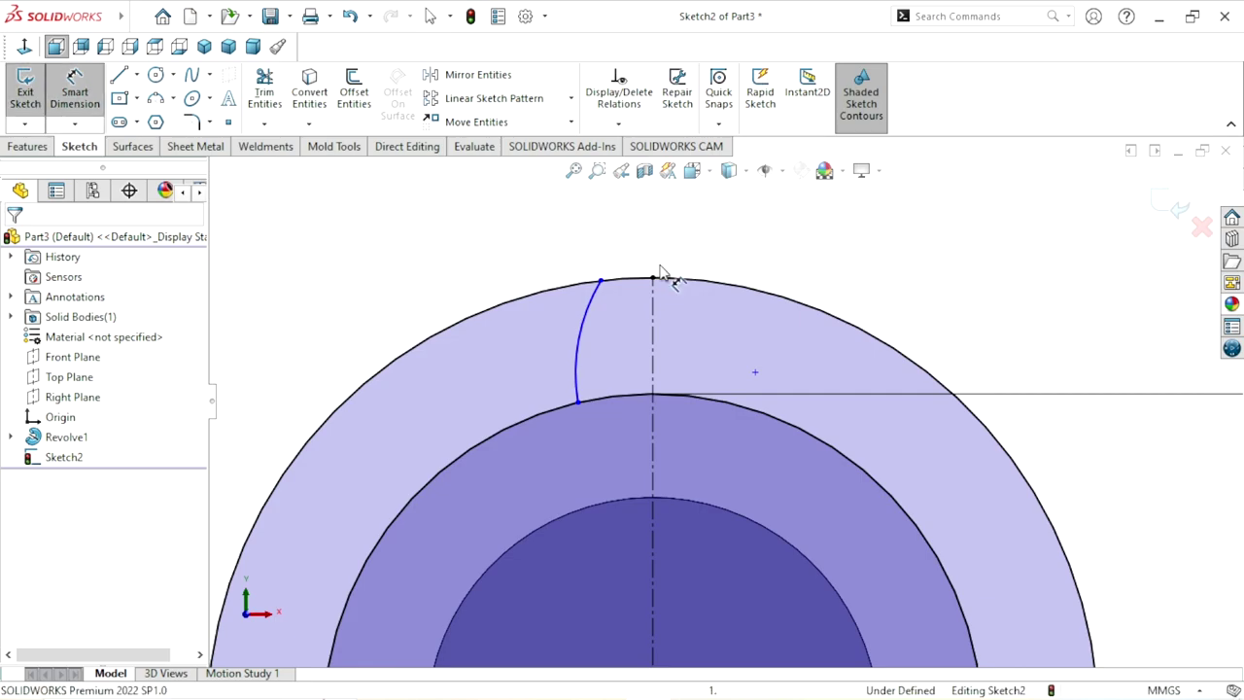
{"action": "left_click", "coordinate": [601, 282]}
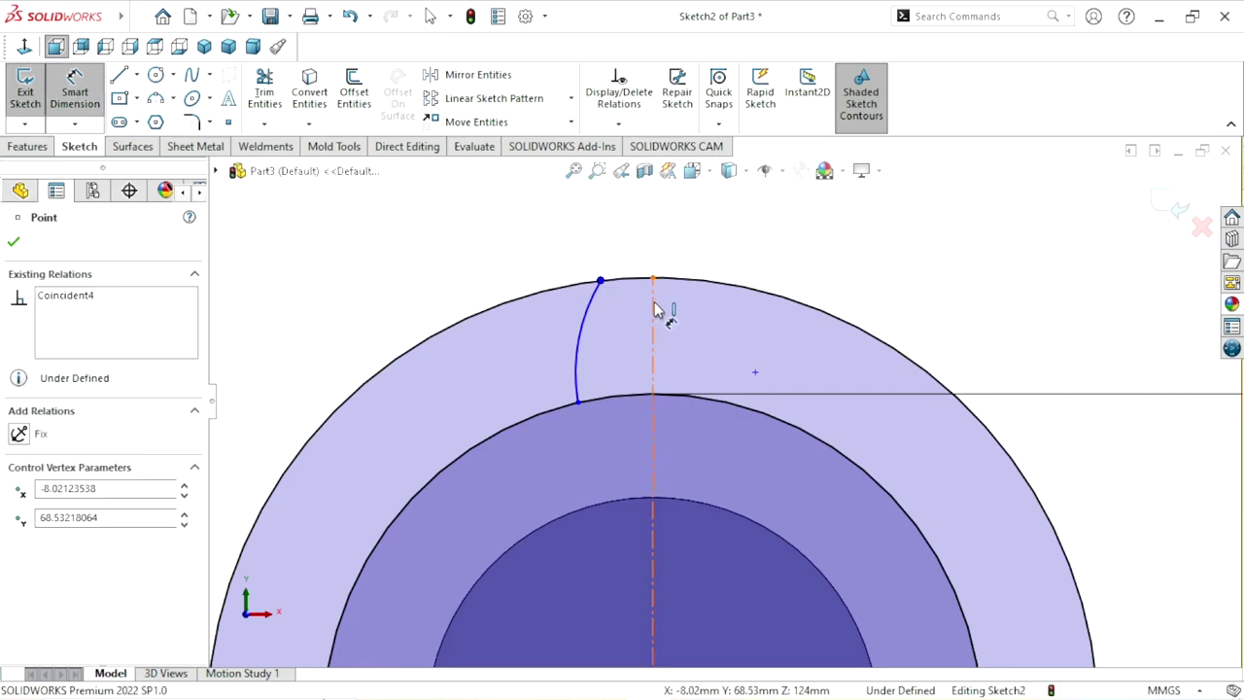
{"action": "left_click", "coordinate": [653, 301]}
{"action": "left_click", "coordinate": [659, 237]}
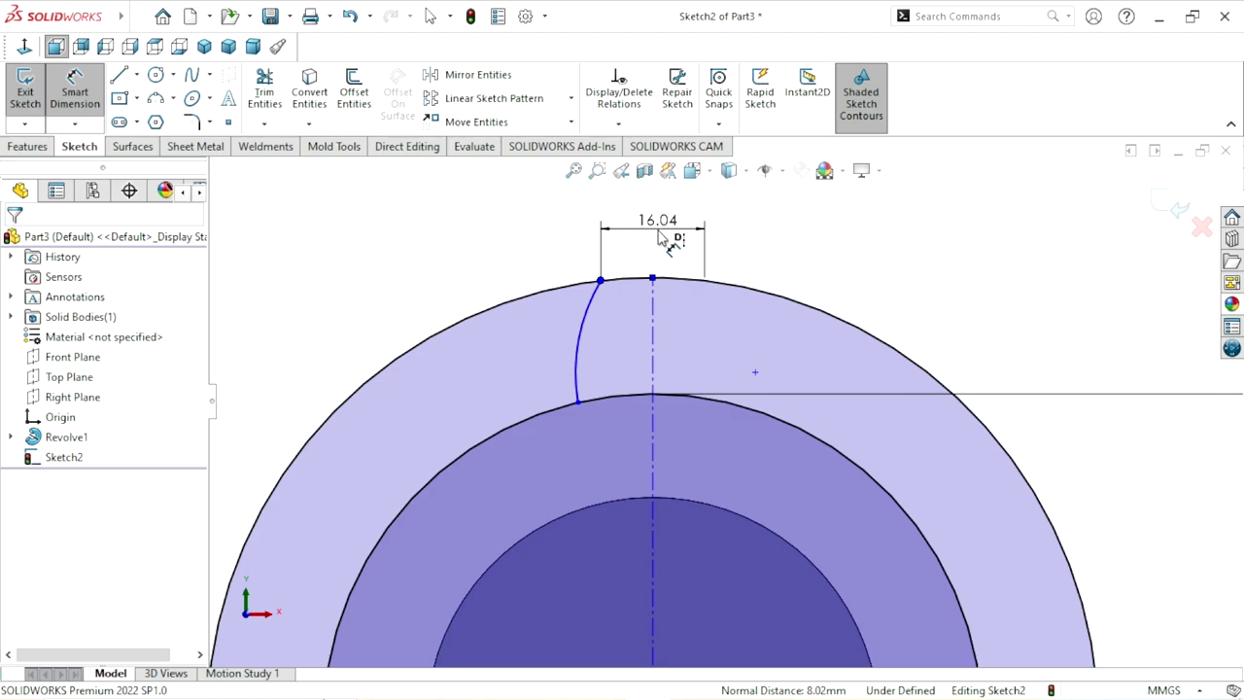
{"action": "type", "text": "6"}
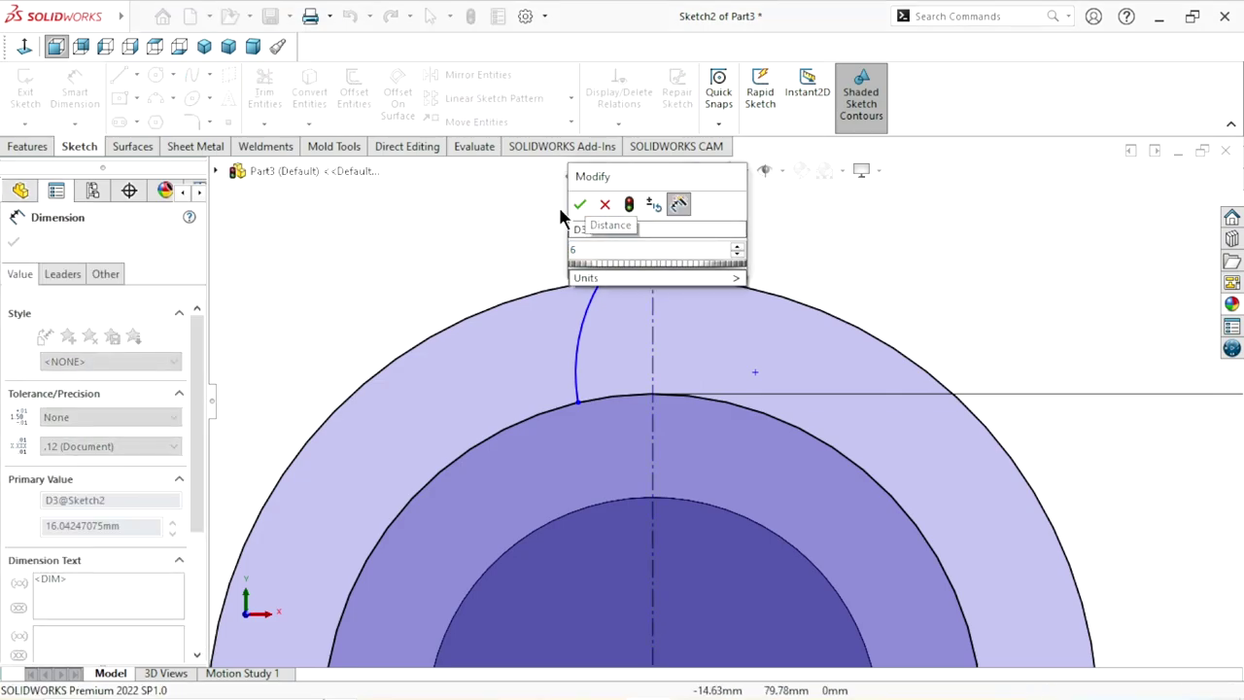
{"action": "left_click", "coordinate": [580, 205]}
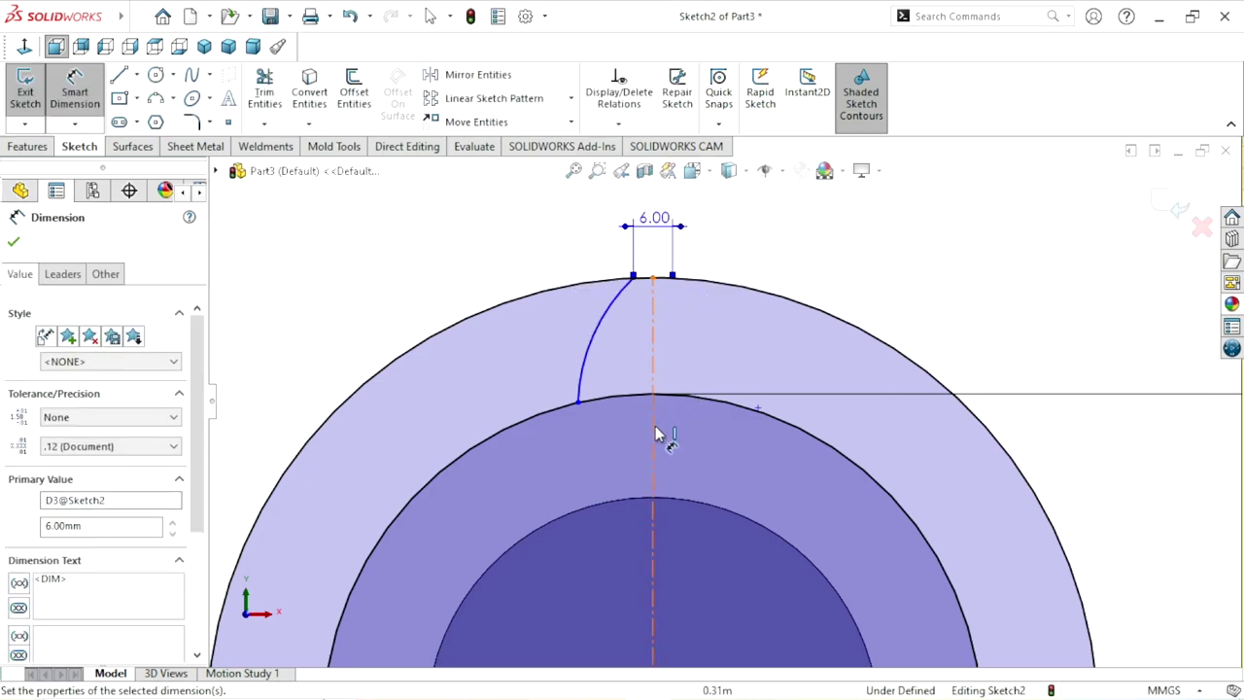
Step: Set the root width between the arc's lower endpoints to 22 mm
{"action": "scroll", "coordinate": [622, 427], "scroll_direction": "up", "scroll_amount": 2}
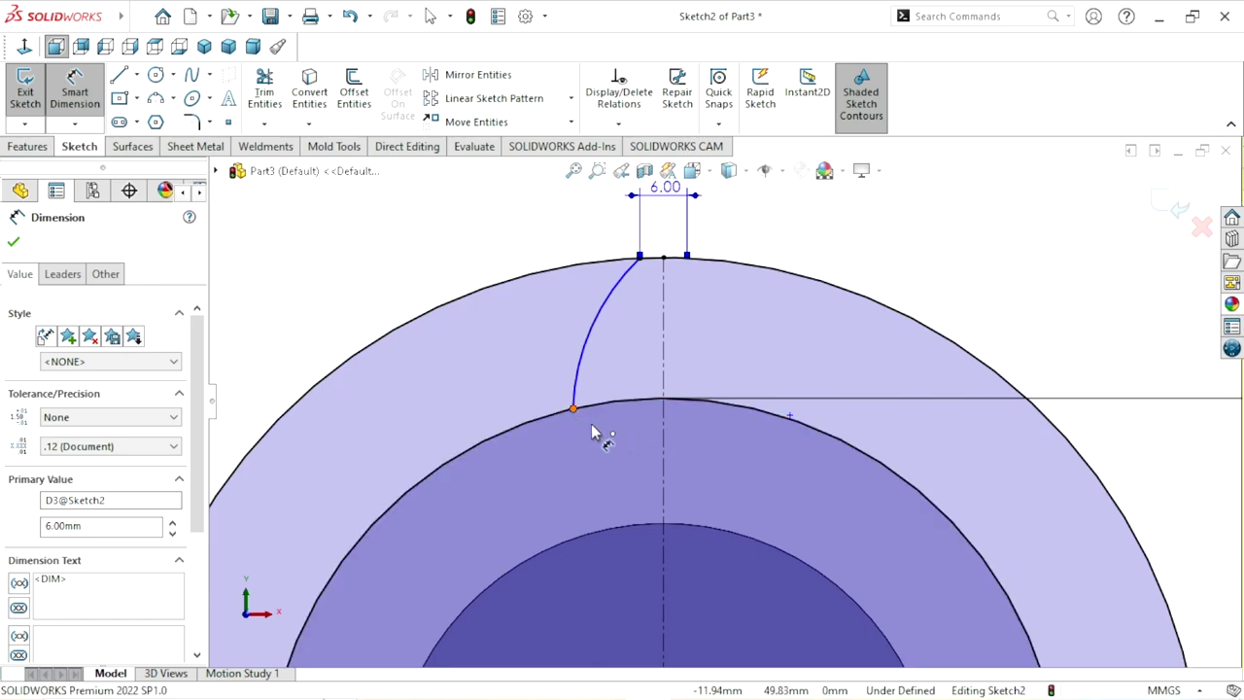
{"action": "left_click", "coordinate": [574, 409]}
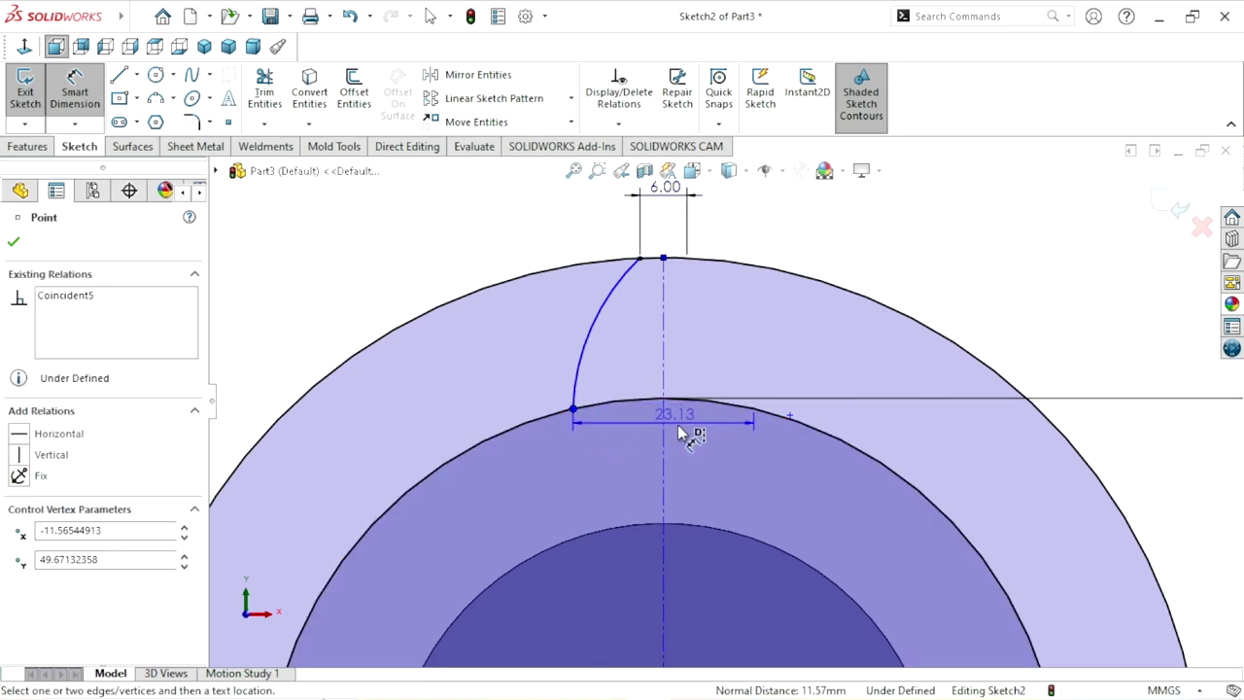
{"action": "left_click", "coordinate": [683, 427]}
{"action": "left_click", "coordinate": [681, 430]}
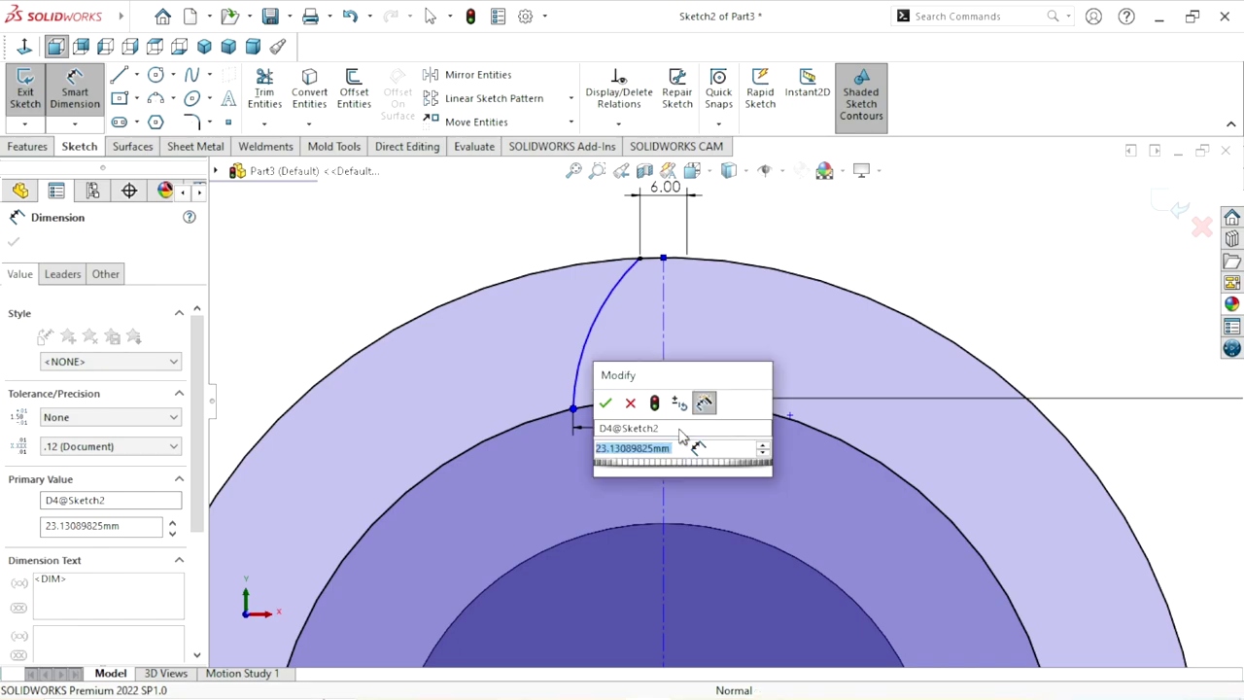
{"action": "type", "text": "22"}
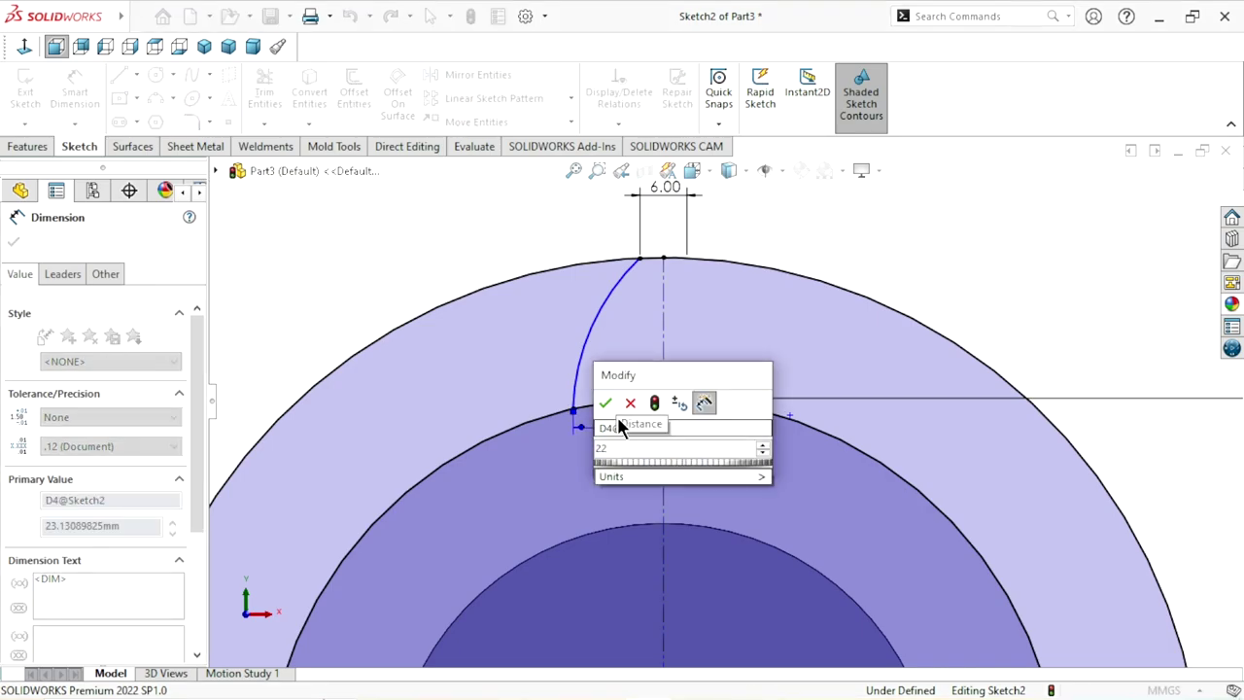
{"action": "left_click", "coordinate": [604, 403]}
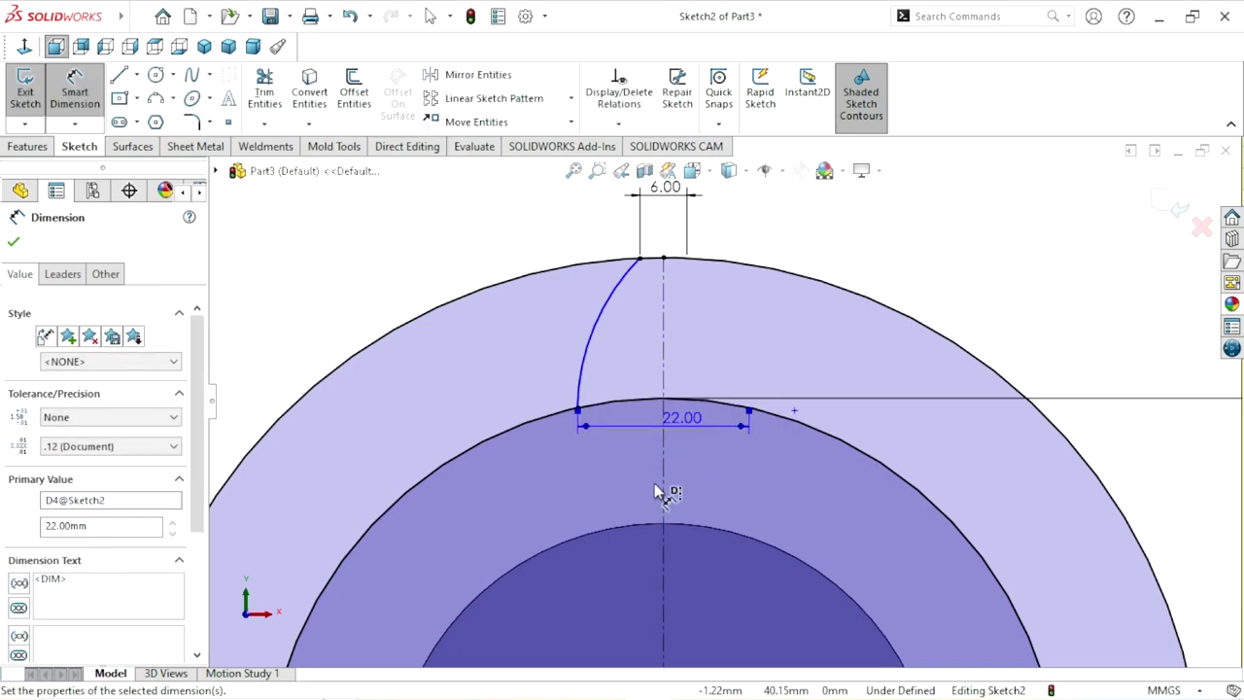
Step: Give the flank arc an R22 radius and move the 22.00 label left
{"action": "scroll", "coordinate": [666, 418], "scroll_direction": "up", "scroll_amount": 3}
{"action": "scroll", "coordinate": [680, 369], "scroll_direction": "down", "scroll_amount": 2}
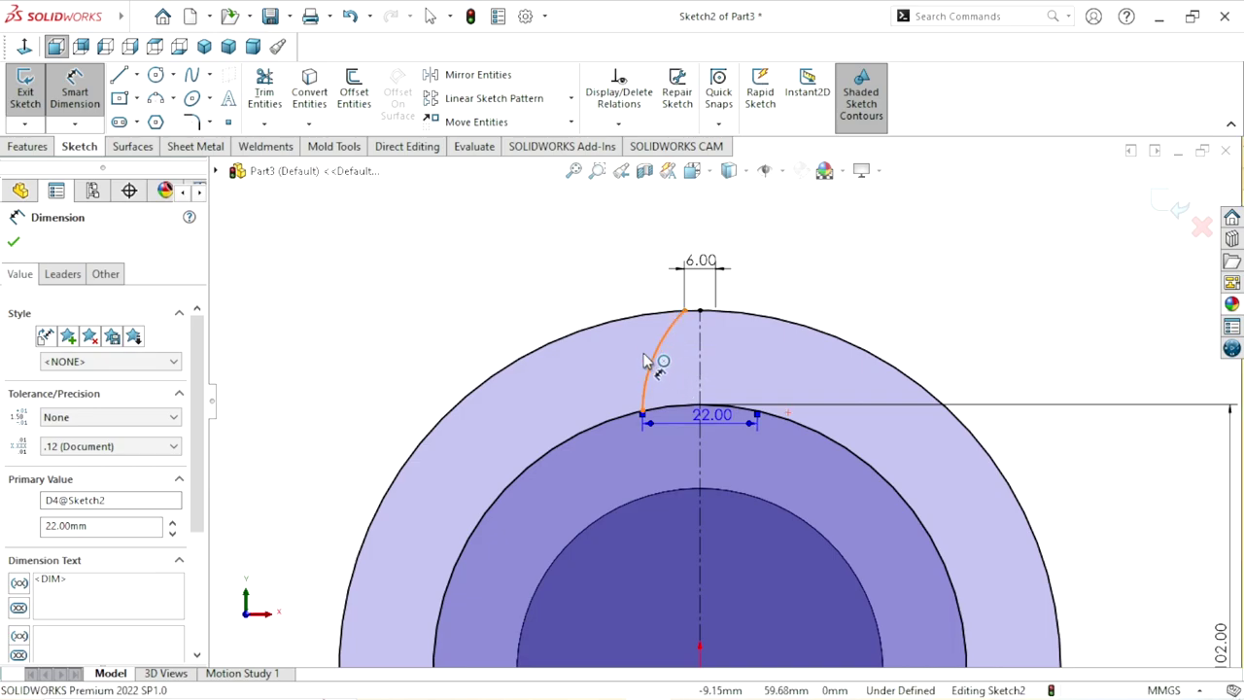
{"action": "left_click", "coordinate": [653, 361]}
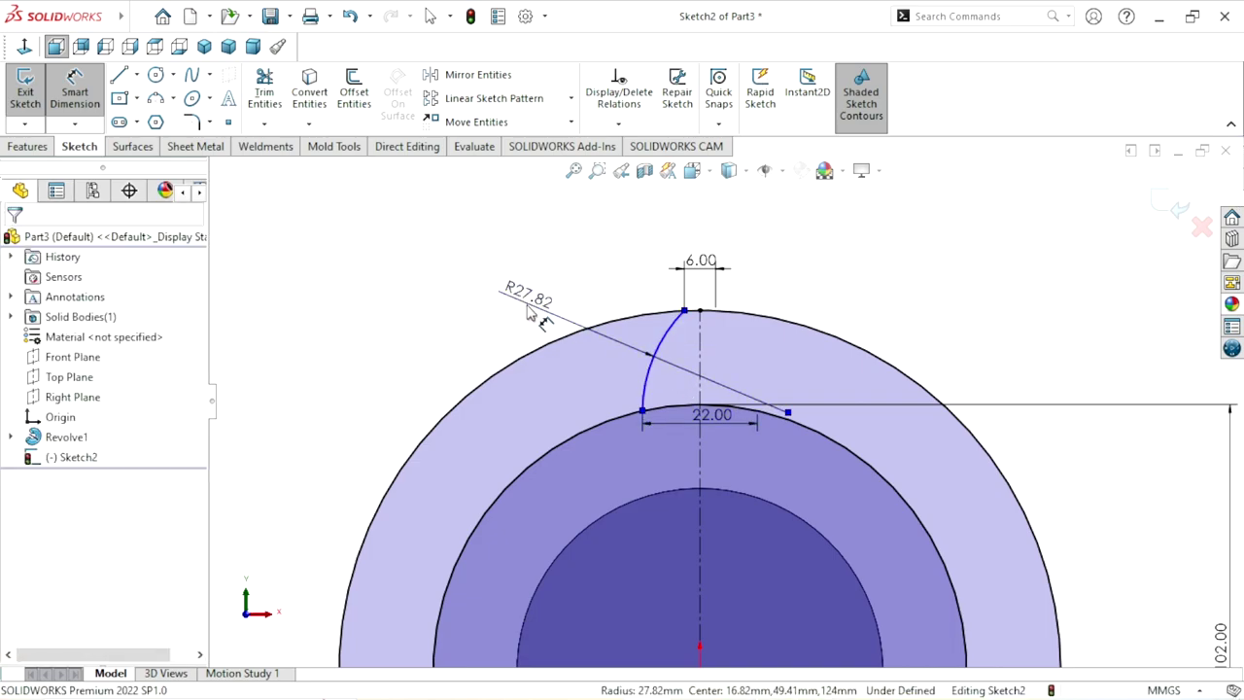
{"action": "left_click", "coordinate": [529, 311]}
{"action": "type", "text": "22"}
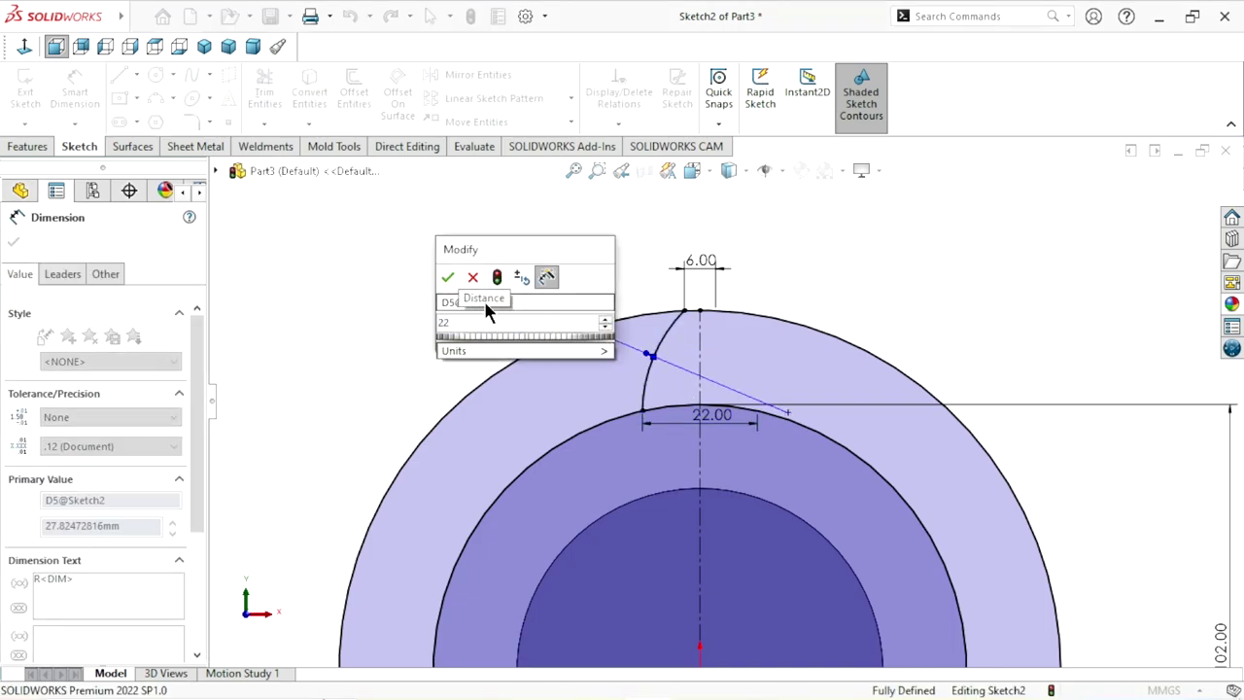
{"action": "left_click", "coordinate": [447, 277]}
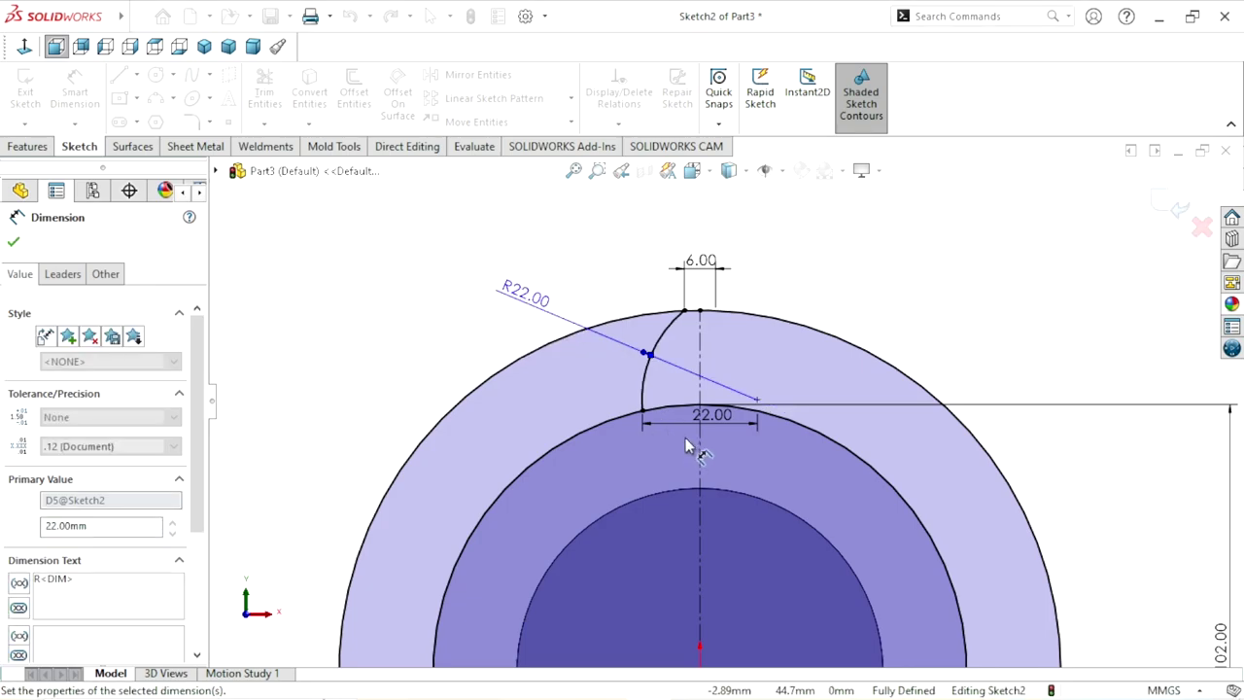
{"action": "scroll", "coordinate": [731, 433], "scroll_direction": "up", "scroll_amount": 1}
{"action": "scroll", "coordinate": [730, 432], "scroll_direction": "down", "scroll_amount": 1}
{"action": "left_click_drag", "start_coordinate": [702, 416], "coordinate": [515, 413]}
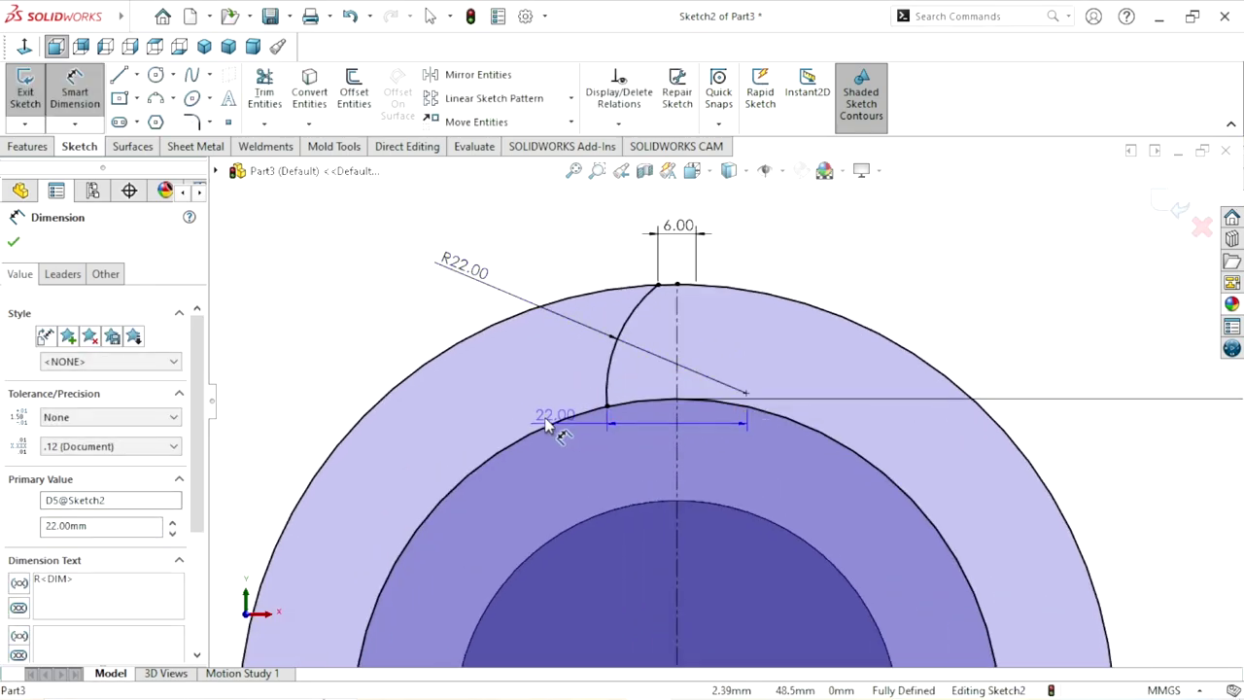
{"action": "left_click", "coordinate": [498, 414]}
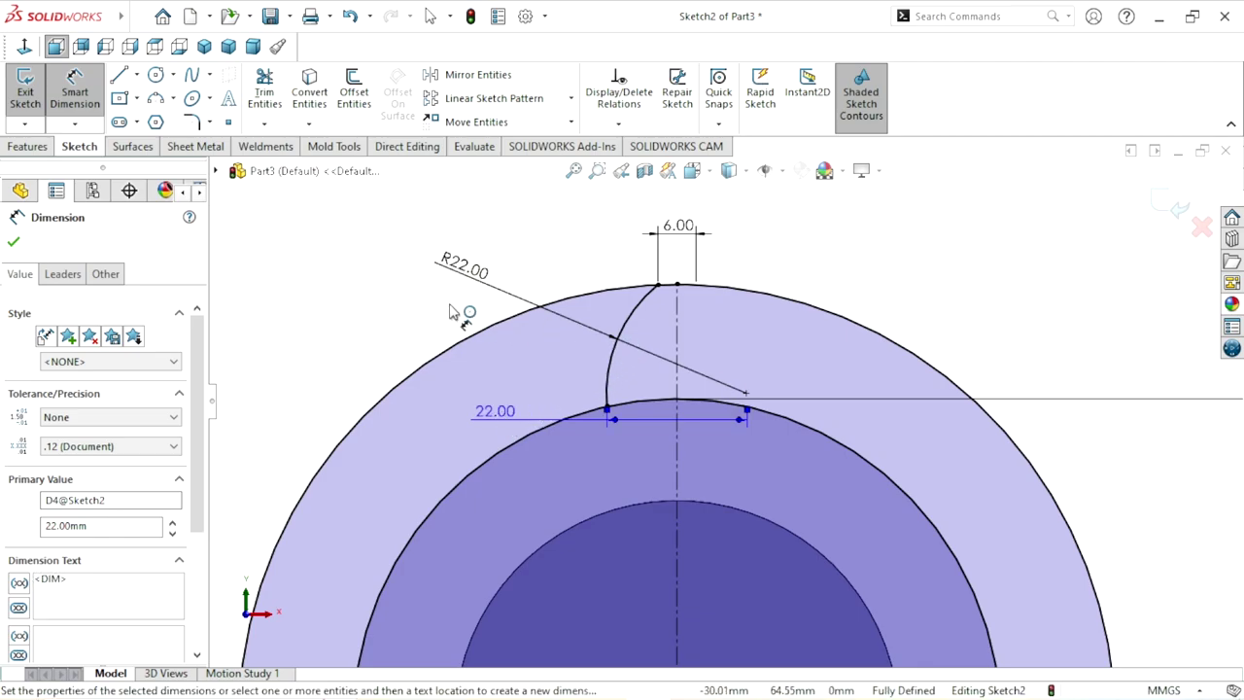
{"action": "left_click", "coordinate": [13, 242]}
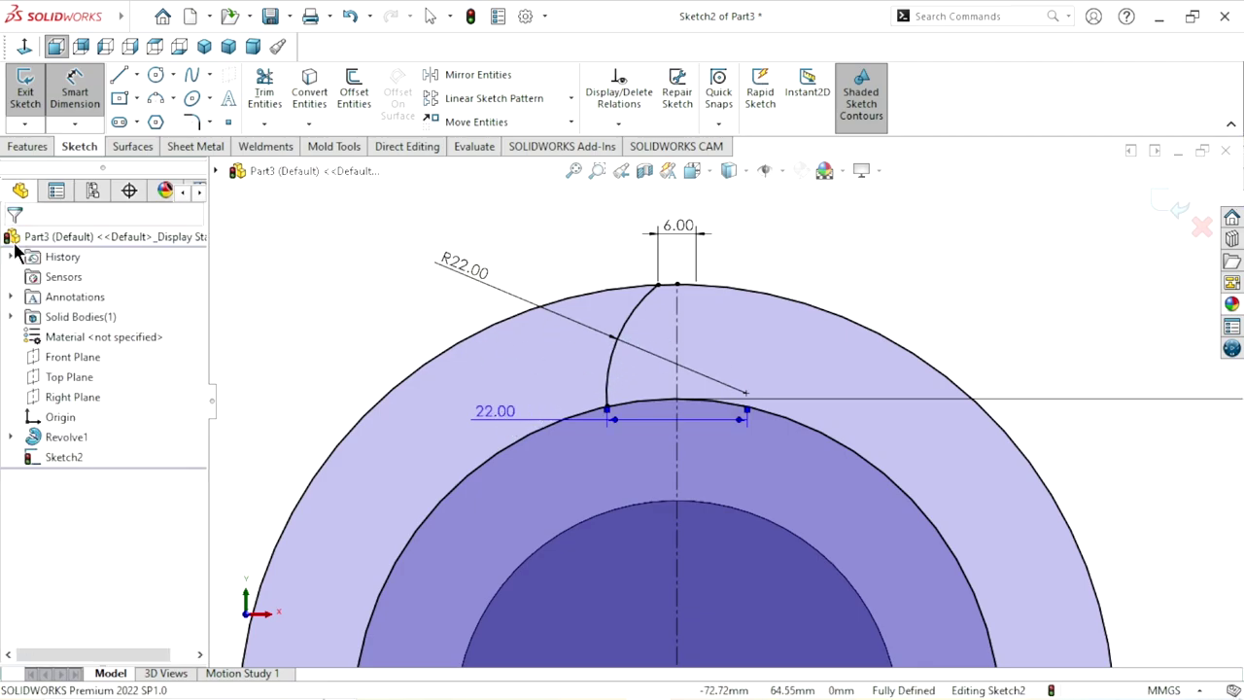
Step: Mirror the flank arc Arc3 about the vertical centerline Line1
{"action": "left_click", "coordinate": [477, 75]}
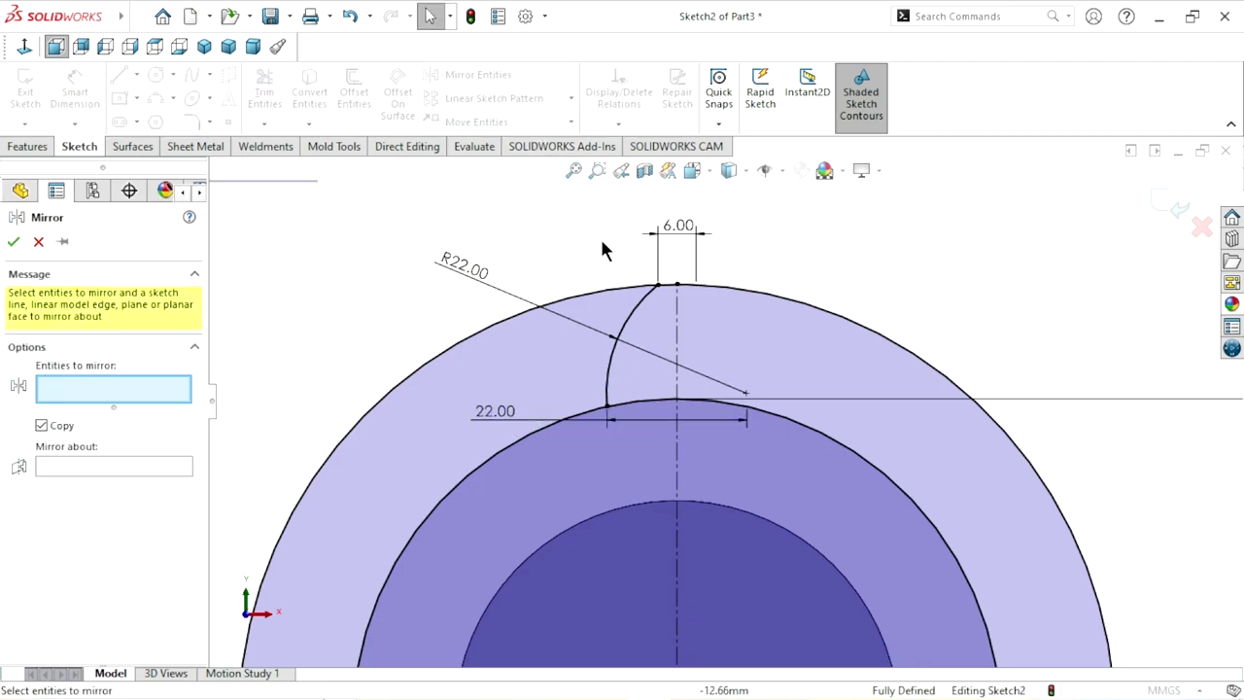
{"action": "left_click", "coordinate": [629, 328]}
{"action": "left_click", "coordinate": [70, 468]}
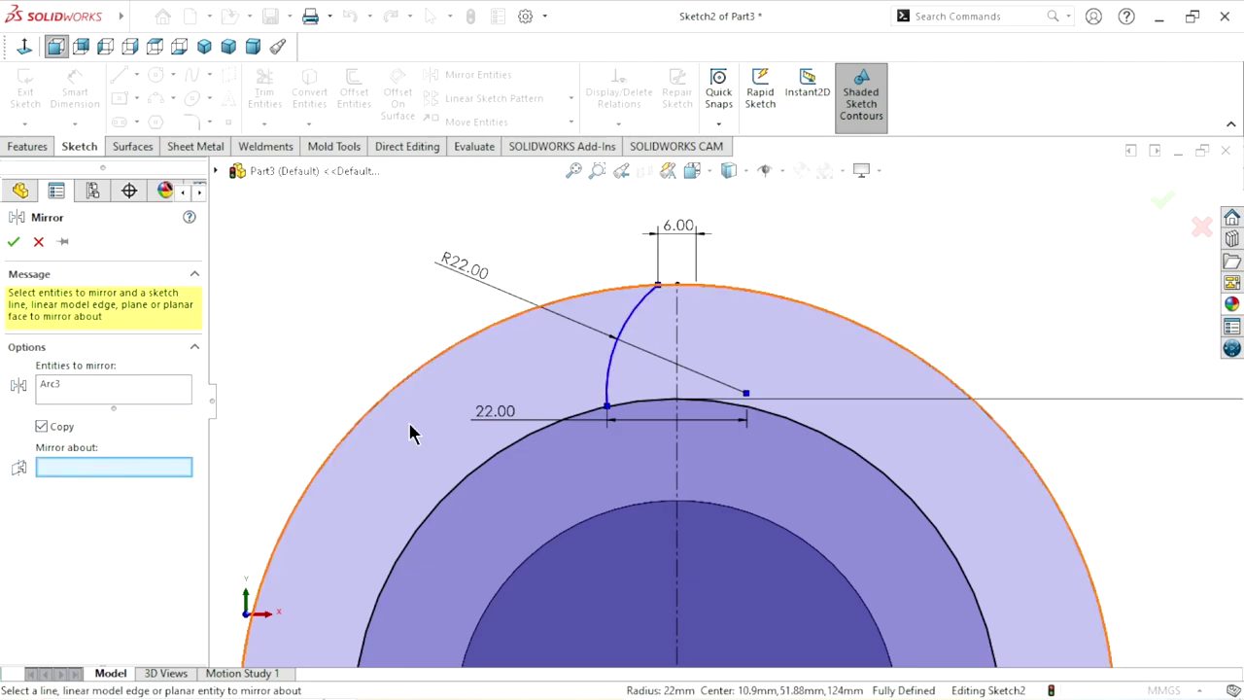
{"action": "left_click", "coordinate": [679, 330]}
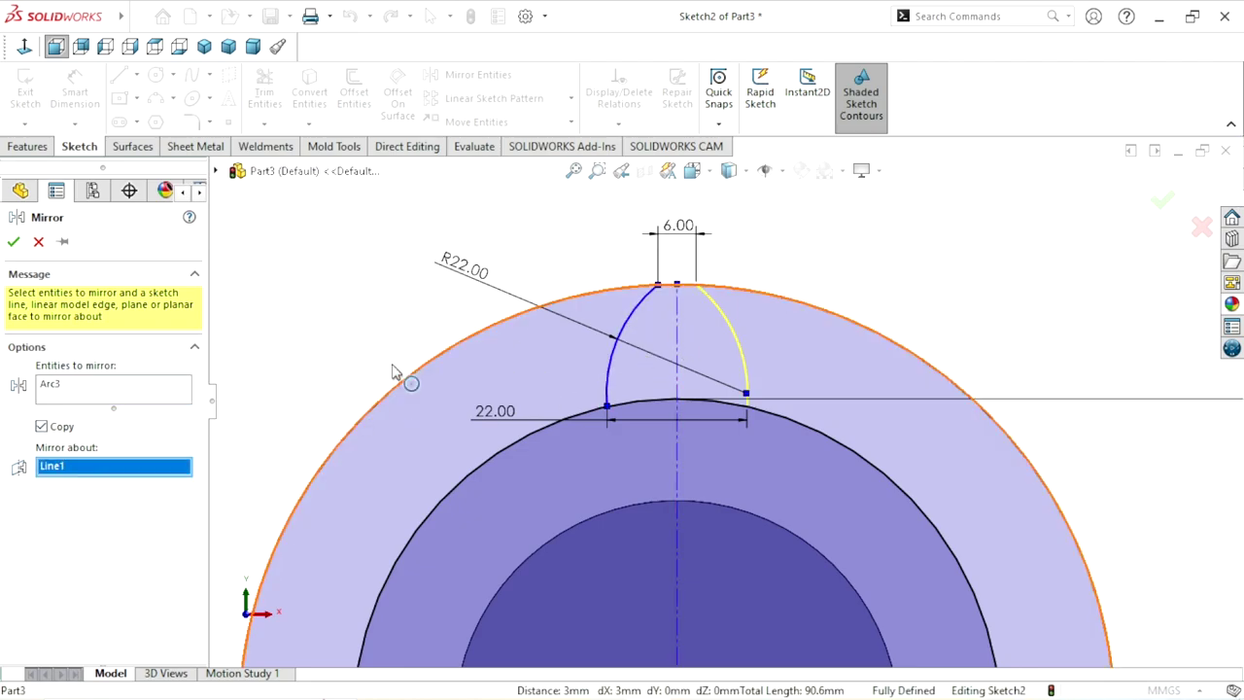
{"action": "left_click", "coordinate": [14, 242]}
{"action": "scroll", "coordinate": [647, 472], "scroll_direction": "up", "scroll_amount": 1}
{"action": "scroll", "coordinate": [706, 499], "scroll_direction": "down", "scroll_amount": 1}
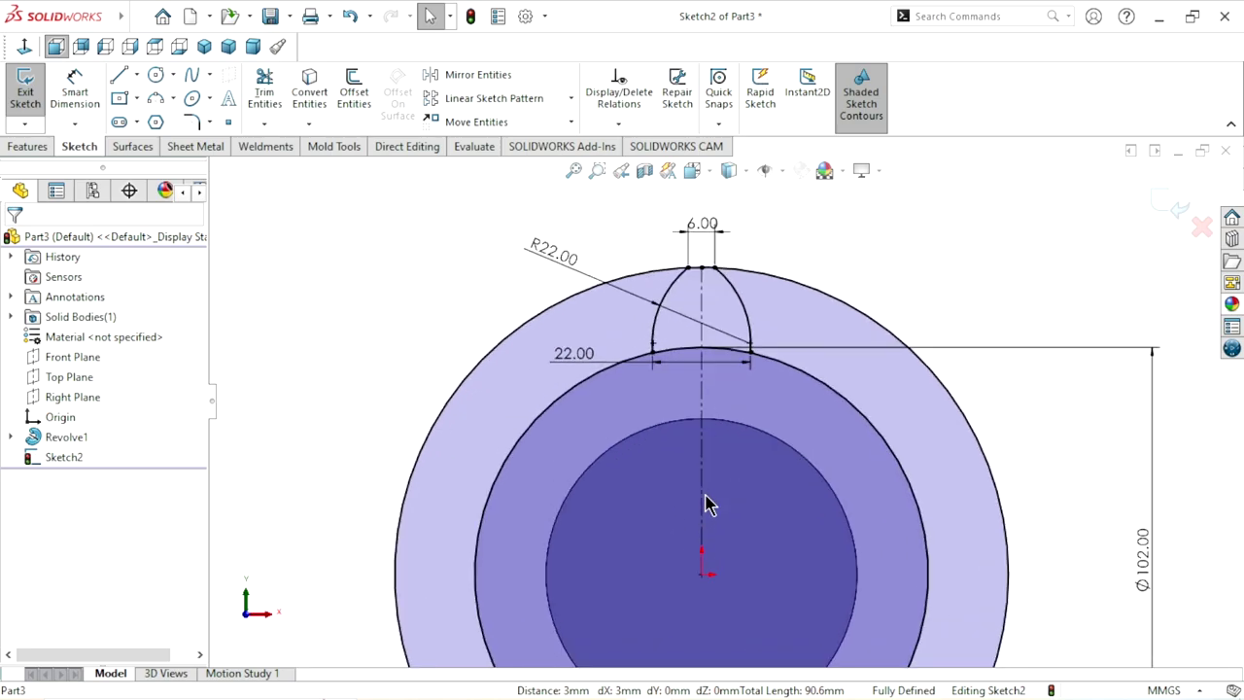
{"action": "scroll", "coordinate": [714, 482], "scroll_direction": "down", "scroll_amount": 1}
{"action": "scroll", "coordinate": [714, 483], "scroll_direction": "up", "scroll_amount": 1}
{"action": "scroll", "coordinate": [742, 416], "scroll_direction": "down", "scroll_amount": 1}
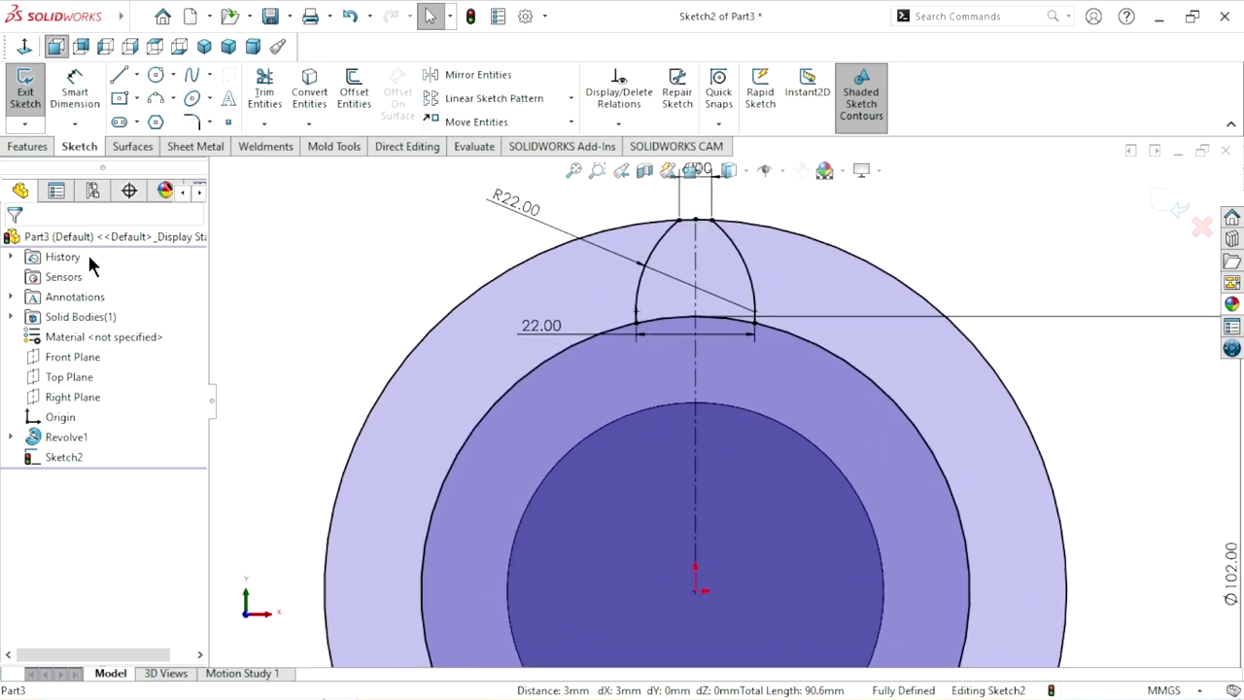
Step: Power-trim away the 18 mm offset outer circle
{"action": "left_click", "coordinate": [260, 88]}
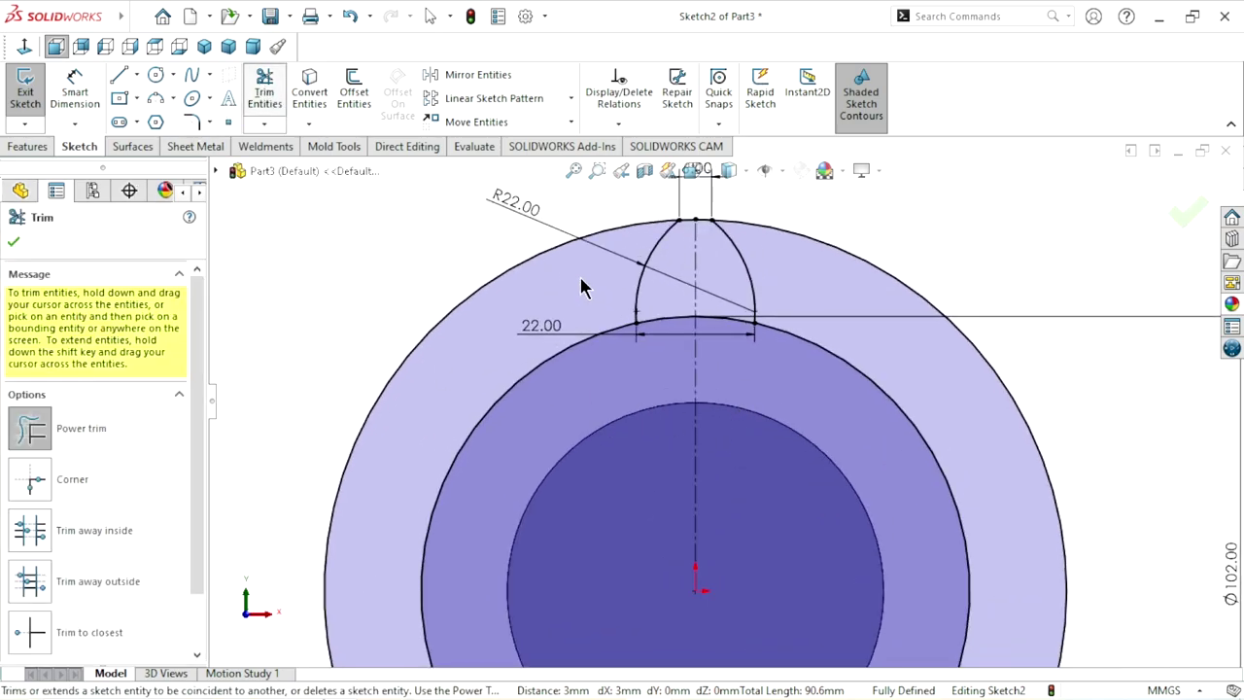
{"action": "left_click_drag", "start_coordinate": [477, 272], "coordinate": [502, 292]}
{"action": "scroll", "coordinate": [691, 413], "scroll_direction": "up", "scroll_amount": 1}
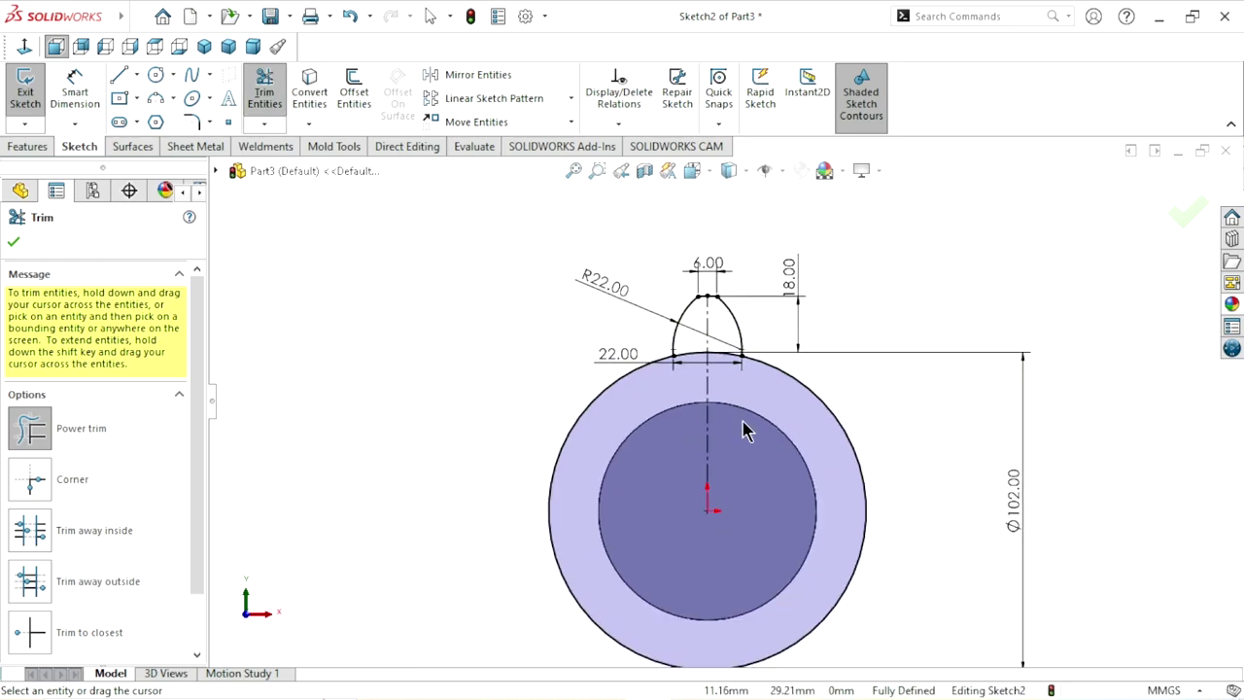
{"action": "left_click", "coordinate": [13, 241]}
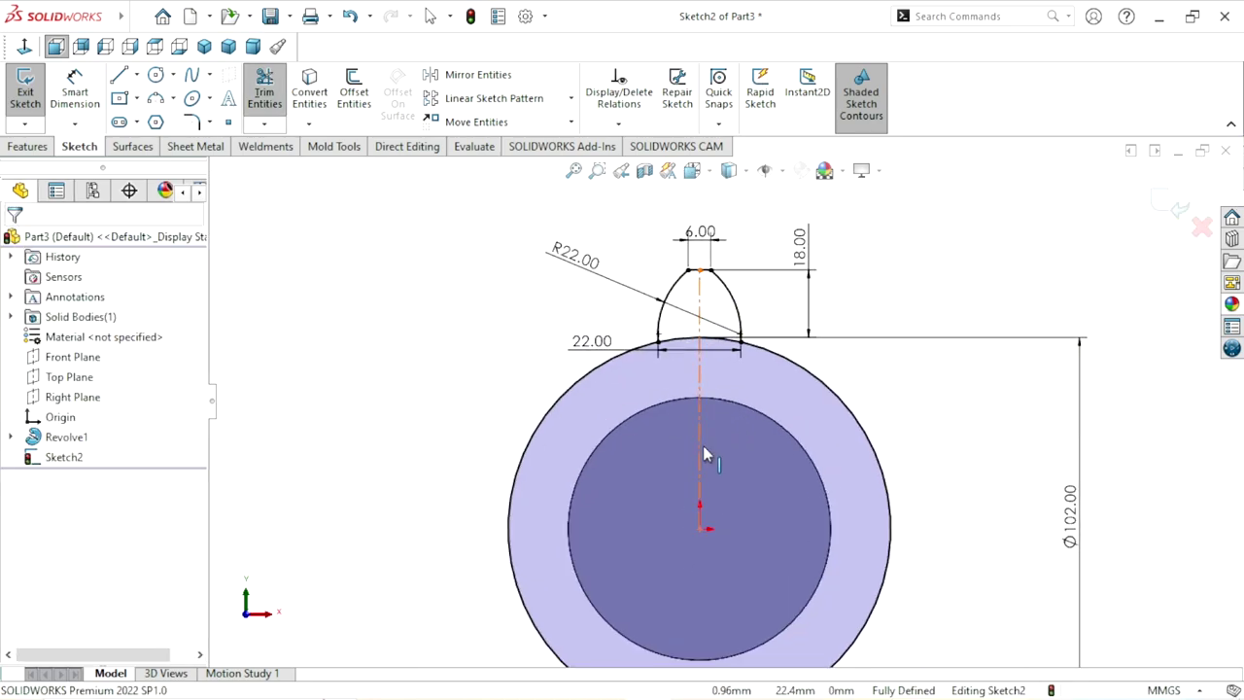
{"action": "scroll", "coordinate": [702, 445], "scroll_direction": "up", "scroll_amount": 3}
{"action": "scroll", "coordinate": [713, 472], "scroll_direction": "down", "scroll_amount": 2}
{"action": "scroll", "coordinate": [754, 394], "scroll_direction": "down", "scroll_amount": 1}
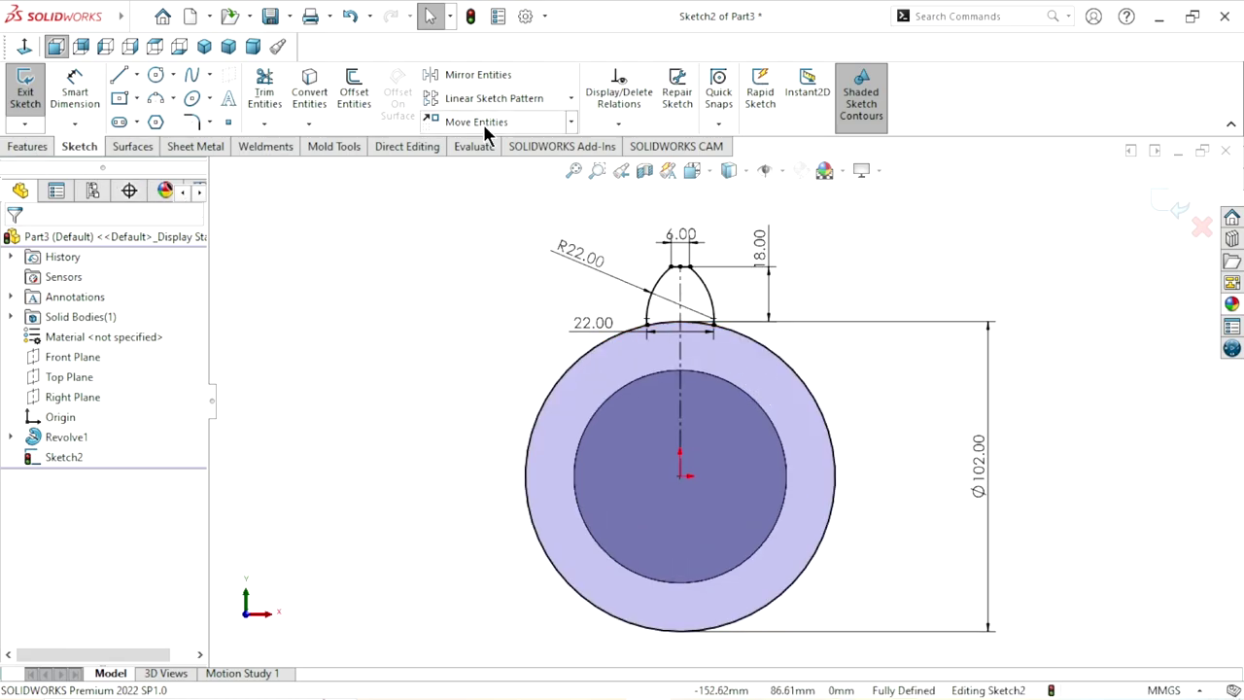
Step: Set up a circular sketch pattern about the origin with Arc2, Arc3 and Arc4 selected
{"action": "left_click", "coordinate": [572, 103]}
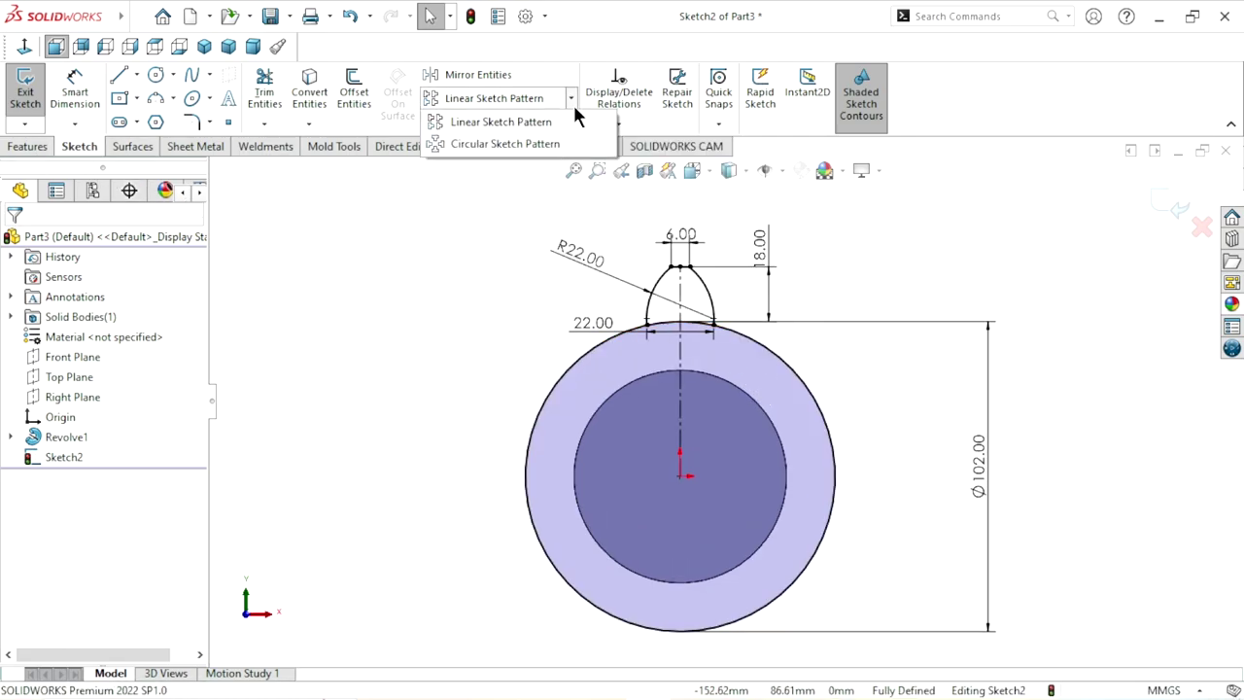
{"action": "left_click", "coordinate": [507, 141]}
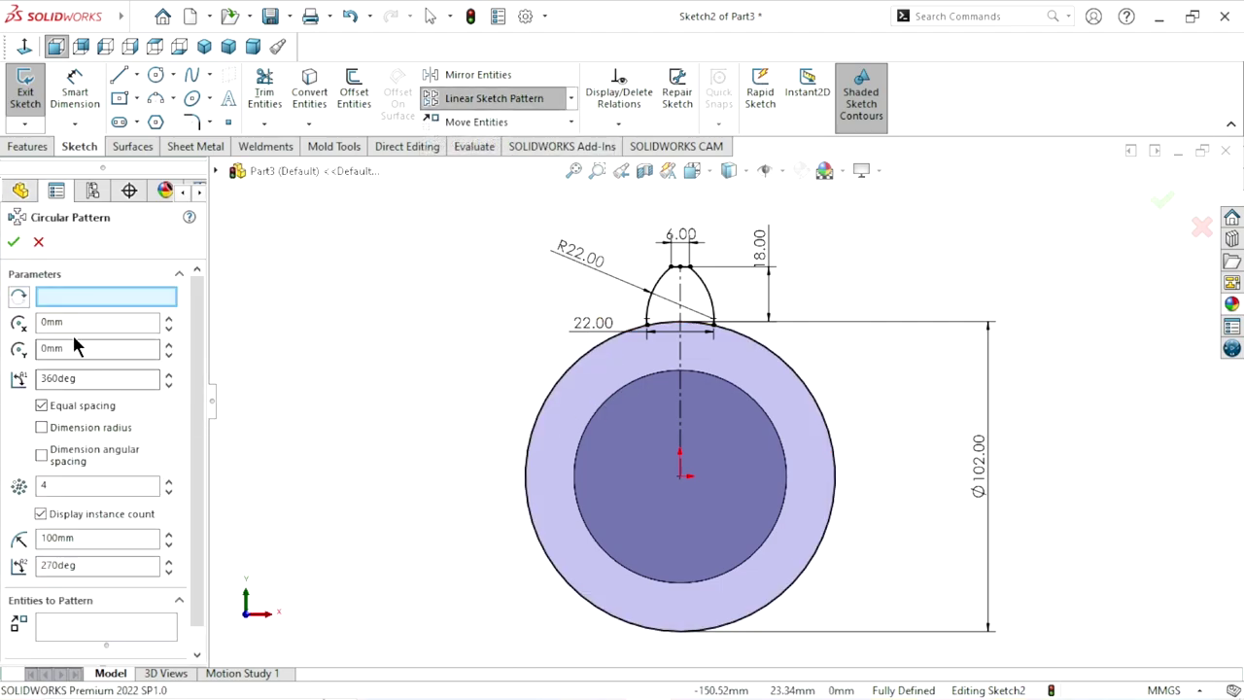
{"action": "left_click", "coordinate": [104, 299]}
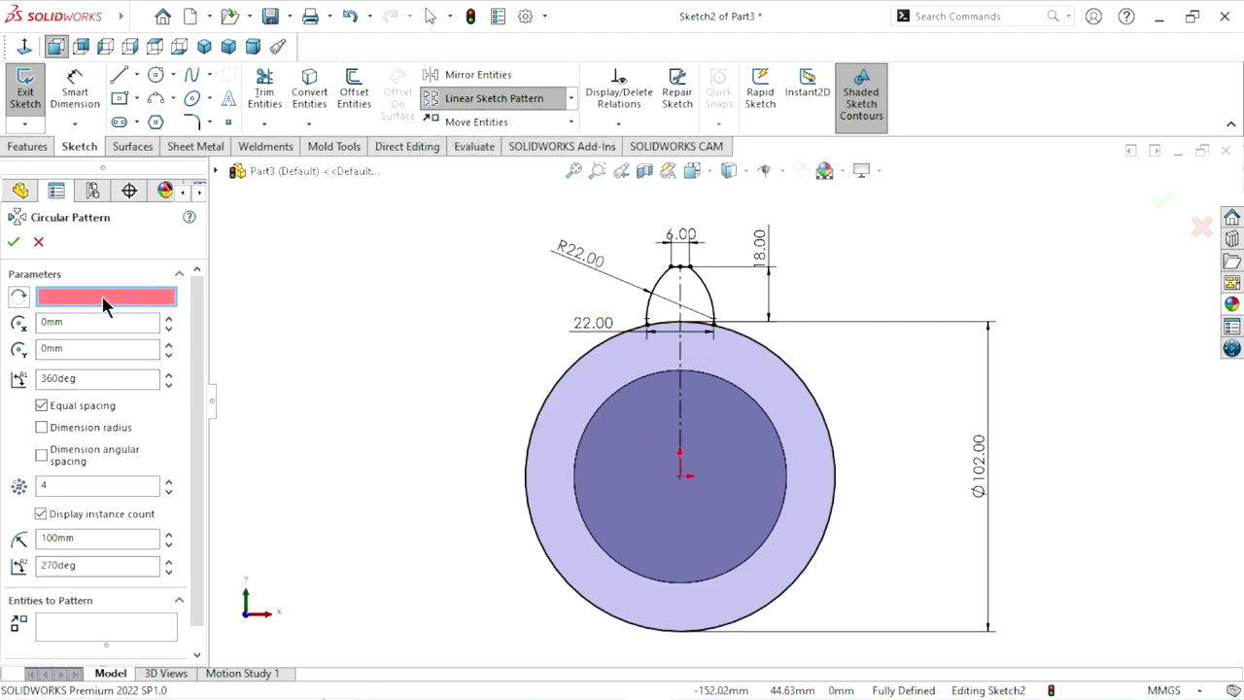
{"action": "left_click", "coordinate": [680, 477]}
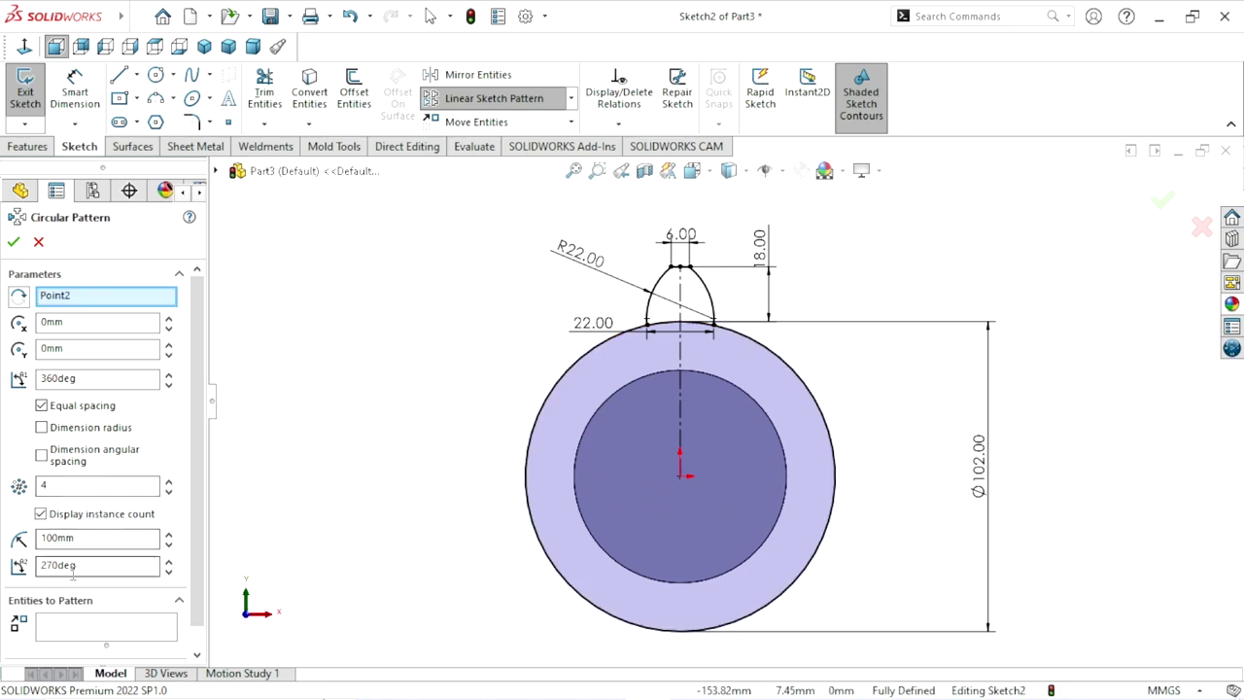
{"action": "left_click", "coordinate": [83, 636]}
{"action": "scroll", "coordinate": [667, 277], "scroll_direction": "down", "scroll_amount": 2}
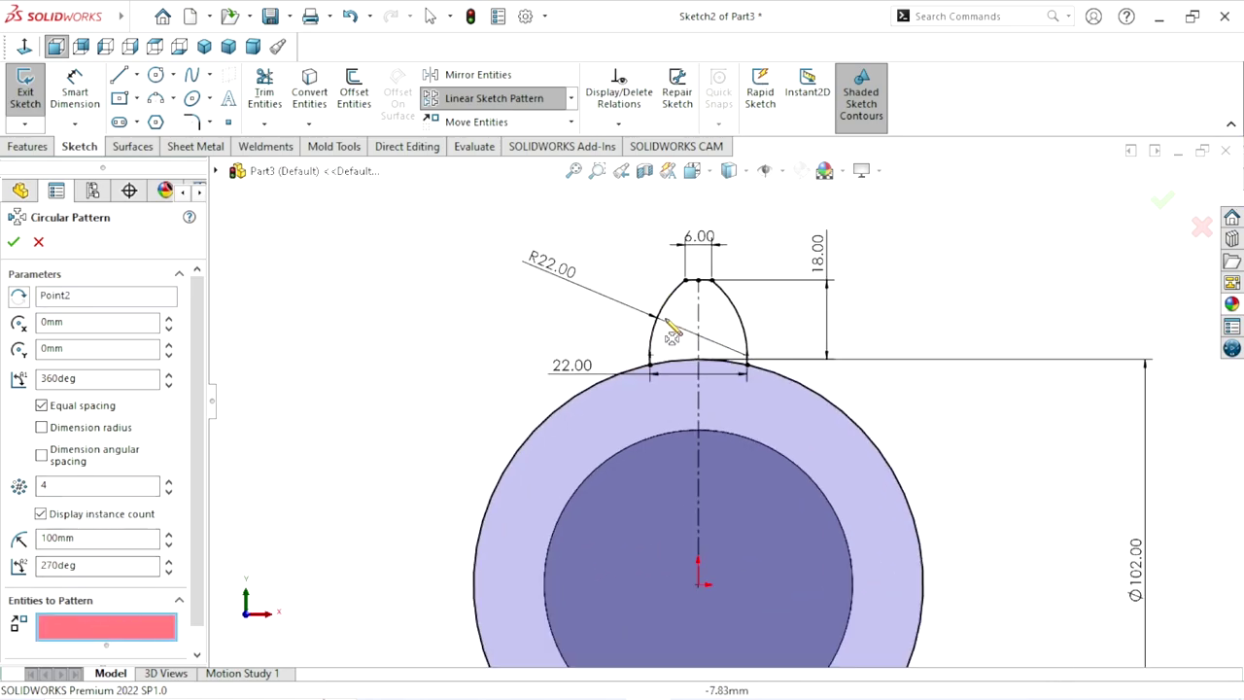
{"action": "left_click", "coordinate": [674, 309]}
{"action": "scroll", "coordinate": [735, 319], "scroll_direction": "down", "scroll_amount": 2}
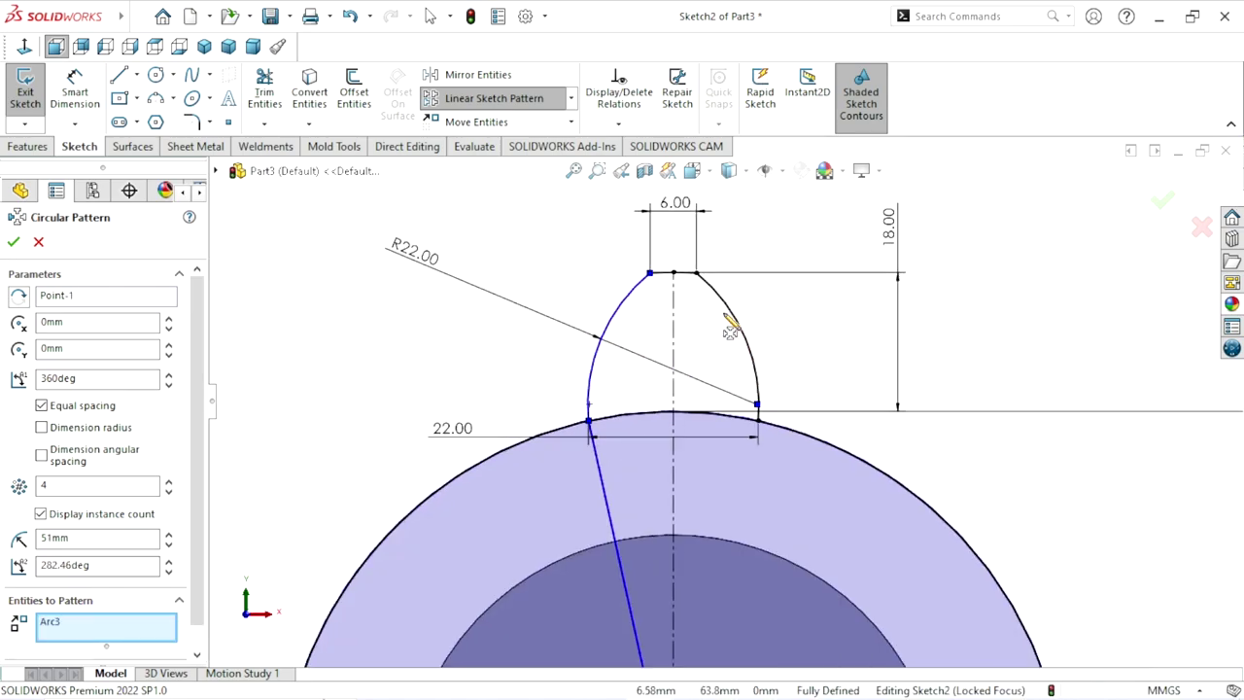
{"action": "left_click", "coordinate": [735, 319]}
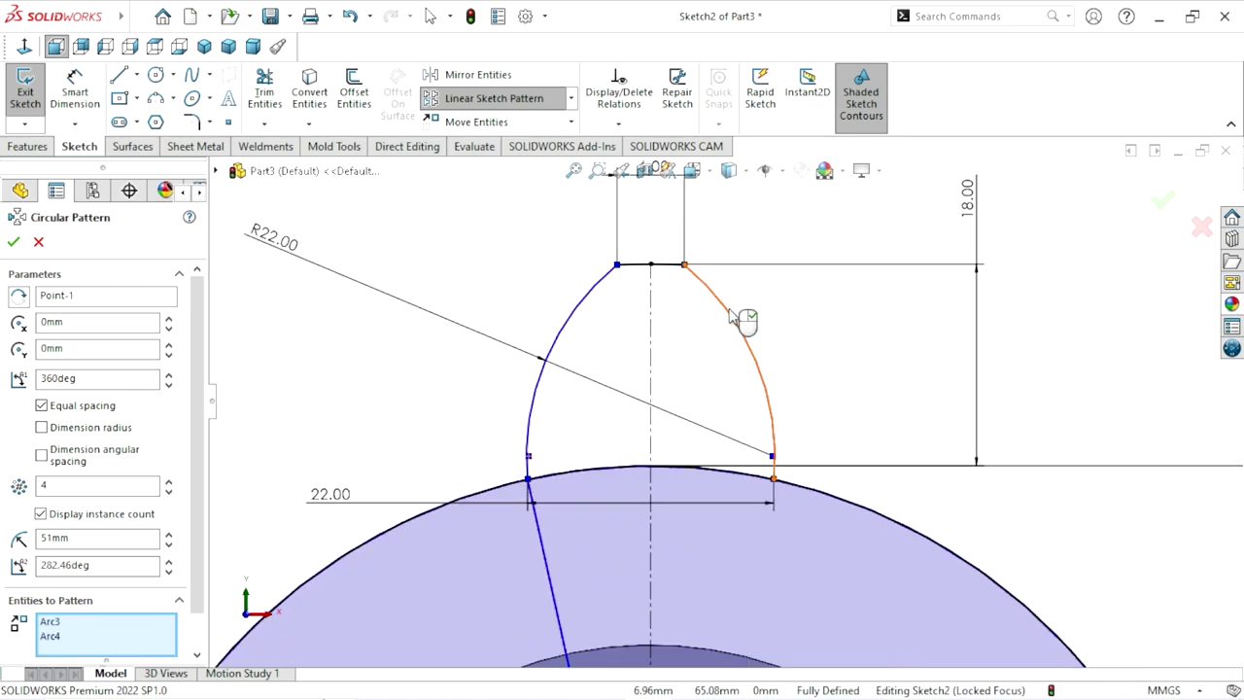
{"action": "left_click", "coordinate": [672, 266]}
Step: Set 12 equally spaced instances over 360° and create the pattern
{"action": "scroll", "coordinate": [681, 408], "scroll_direction": "up", "scroll_amount": 2}
{"action": "scroll", "coordinate": [719, 456], "scroll_direction": "up", "scroll_amount": 1}
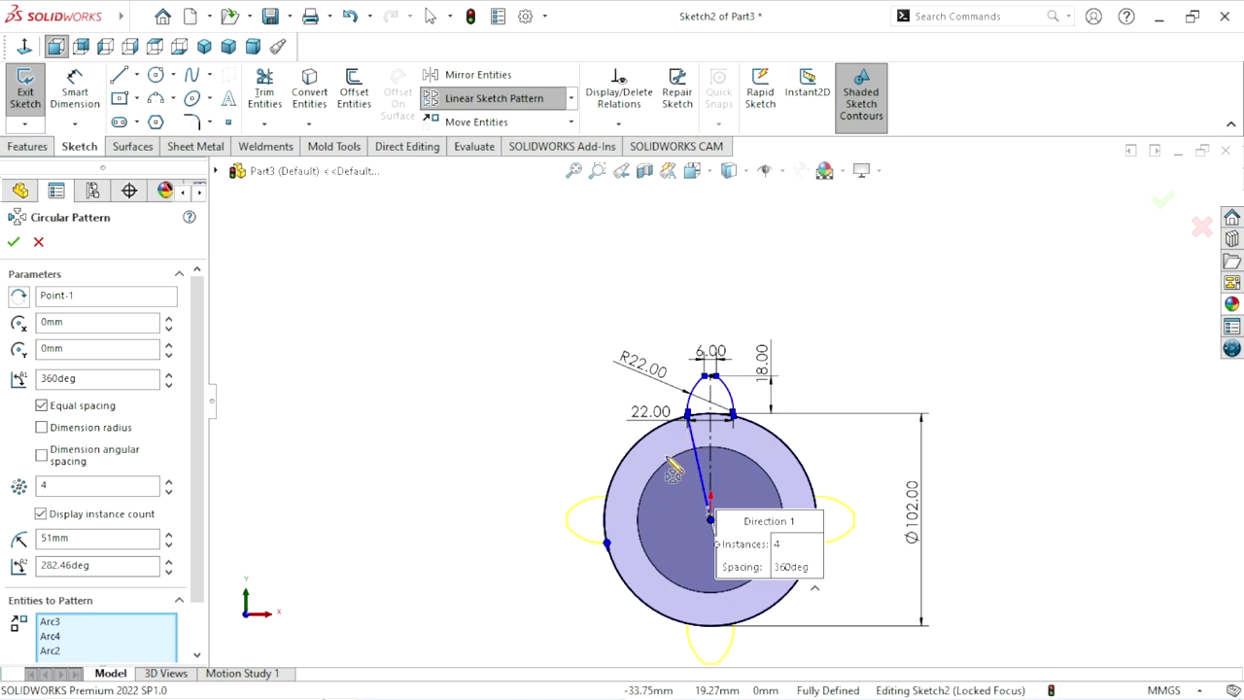
{"action": "scroll", "coordinate": [758, 485], "scroll_direction": "up", "scroll_amount": 1}
{"action": "left_click_drag", "start_coordinate": [769, 491], "coordinate": [962, 515]}
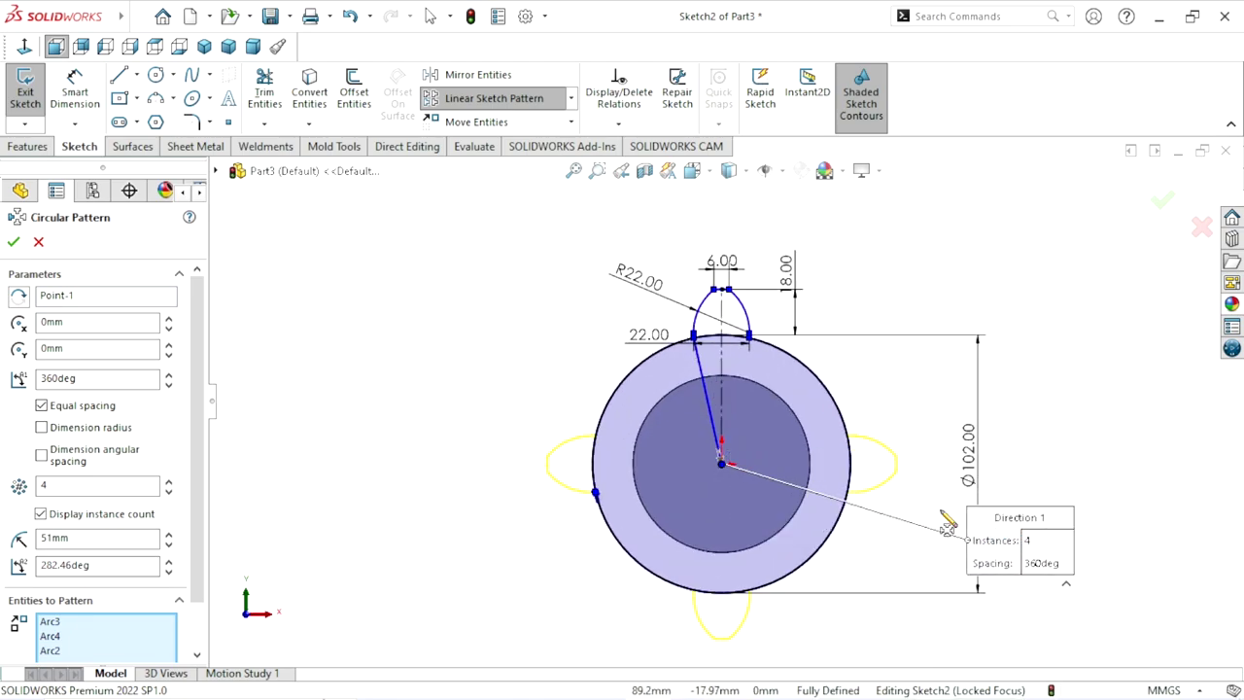
{"action": "scroll", "coordinate": [748, 466], "scroll_direction": "up", "scroll_amount": 2}
{"action": "scroll", "coordinate": [763, 473], "scroll_direction": "down", "scroll_amount": 2}
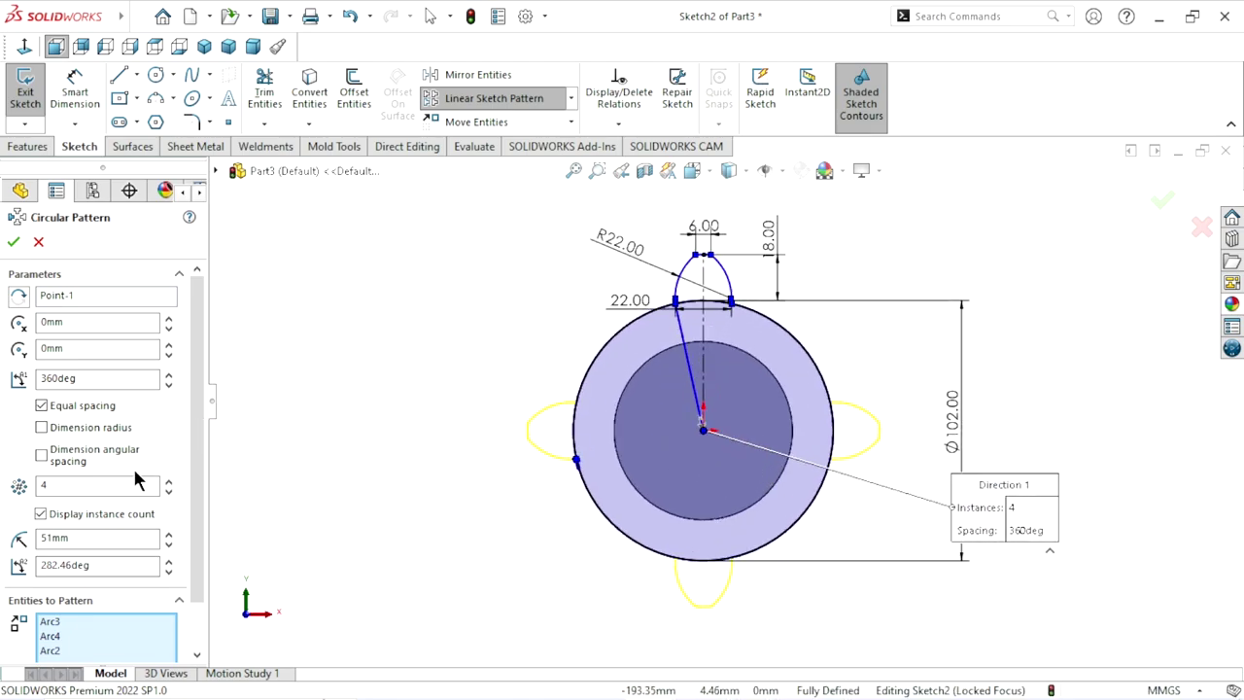
{"action": "left_click", "coordinate": [168, 482]}
{"action": "left_click", "coordinate": [169, 482]}
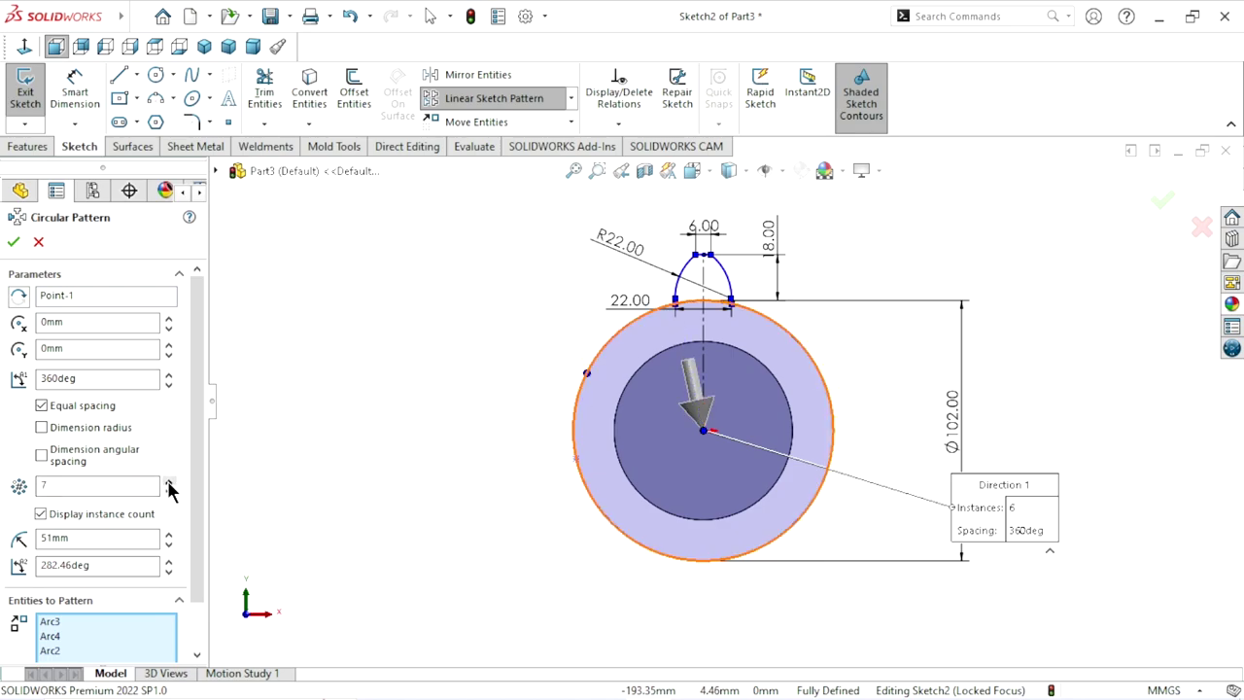
{"action": "left_click", "coordinate": [168, 482]}
{"action": "left_click", "coordinate": [168, 482]}
{"action": "left_click", "coordinate": [168, 482]}
{"action": "left_click", "coordinate": [168, 482]}
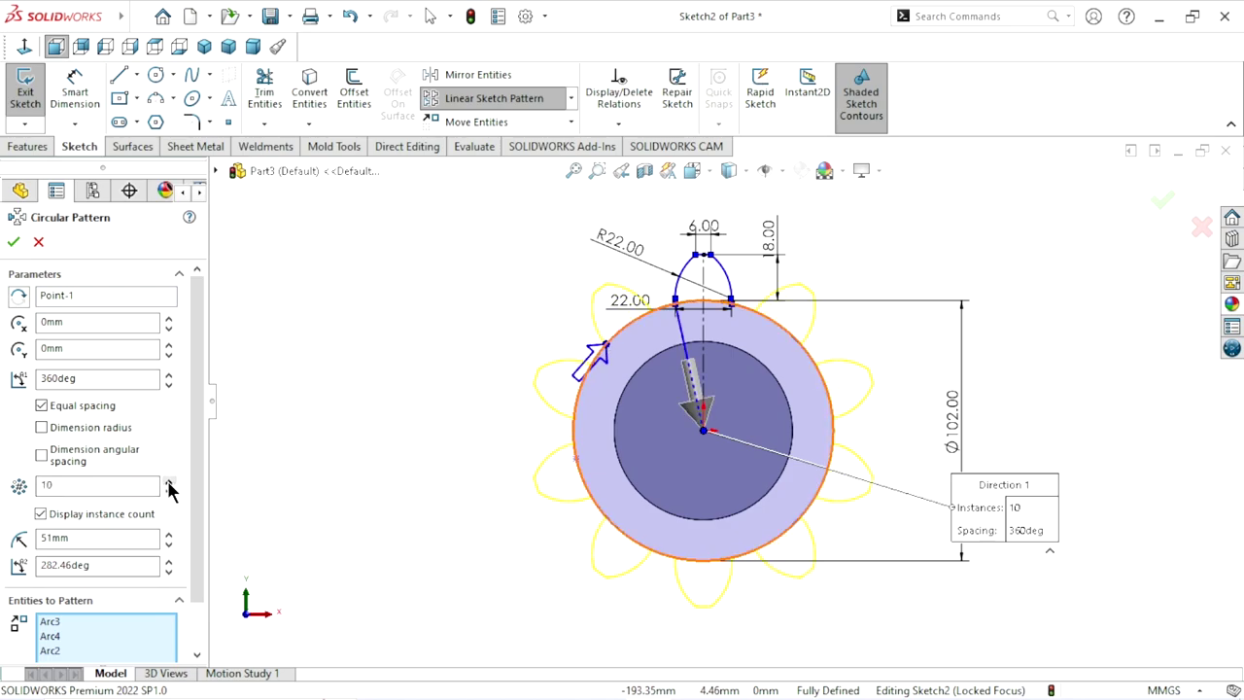
{"action": "left_click", "coordinate": [168, 482]}
{"action": "left_click", "coordinate": [168, 482]}
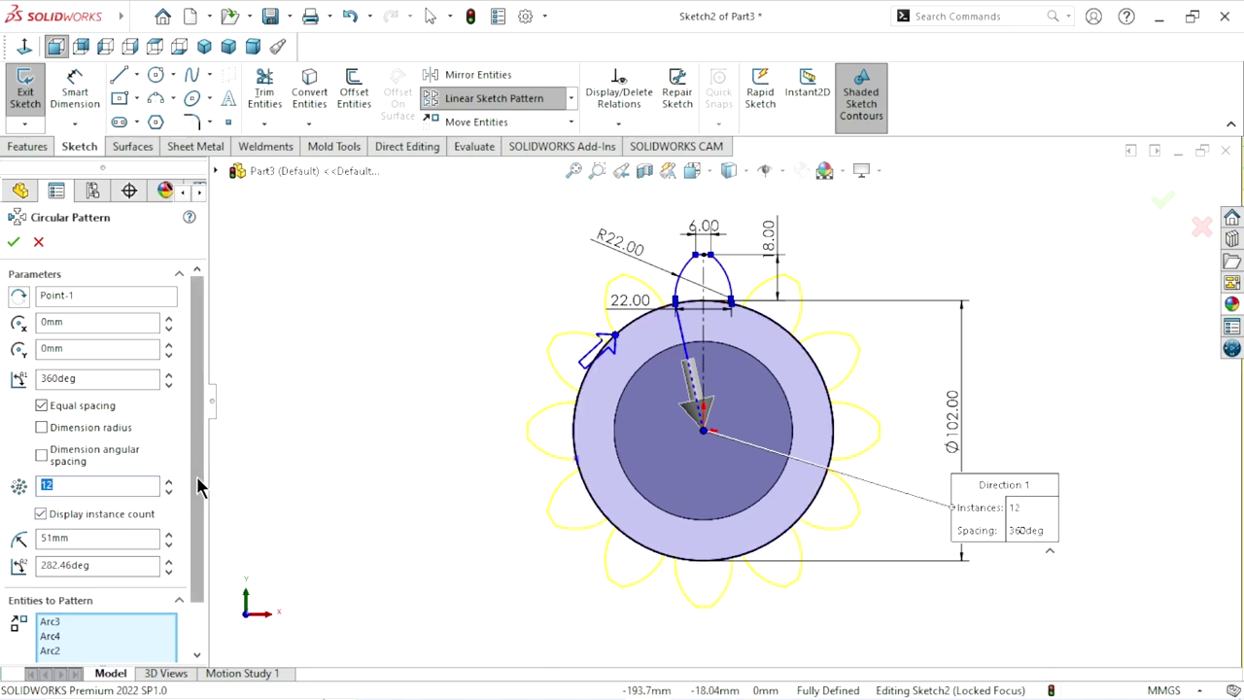
{"action": "scroll", "coordinate": [189, 529], "scroll_direction": "down", "scroll_amount": 2}
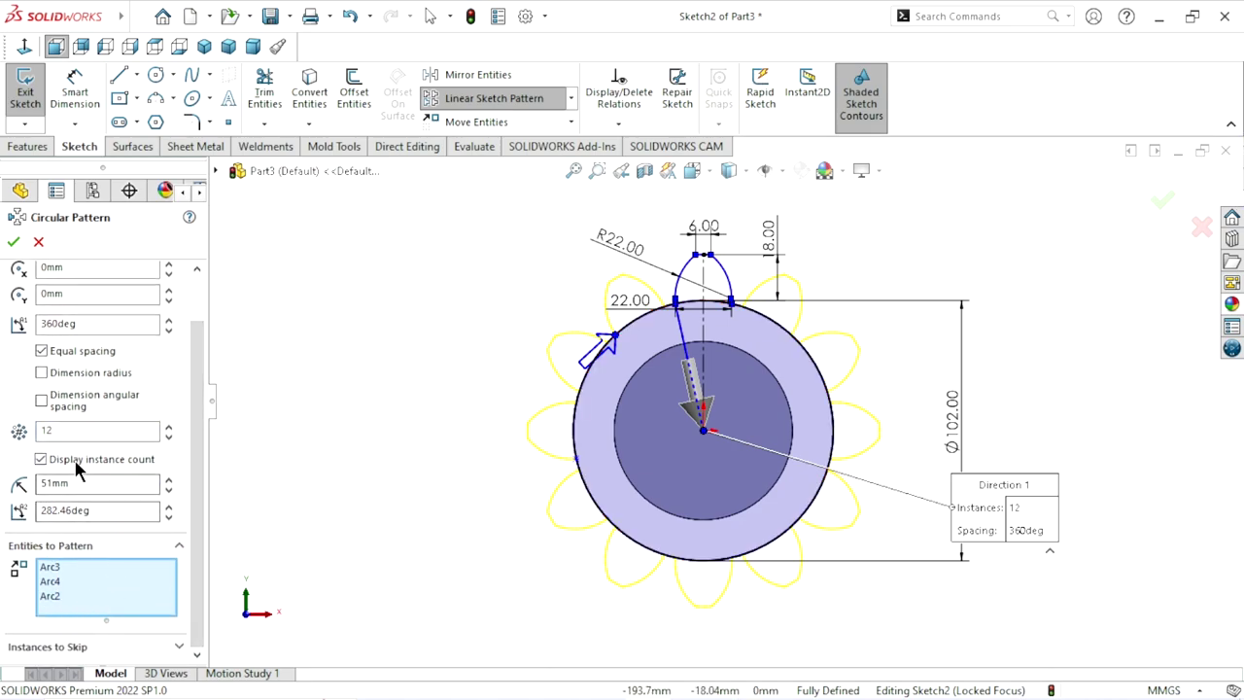
{"action": "left_click", "coordinate": [14, 243]}
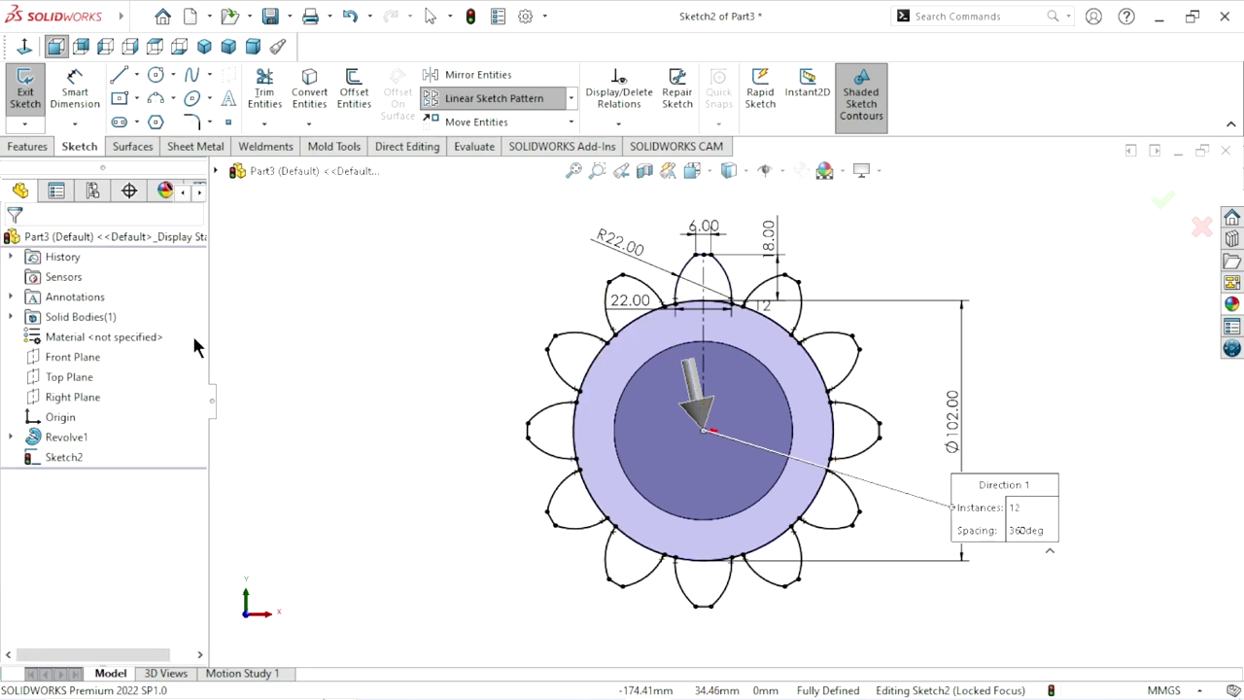
{"action": "scroll", "coordinate": [807, 387], "scroll_direction": "down", "scroll_amount": 1}
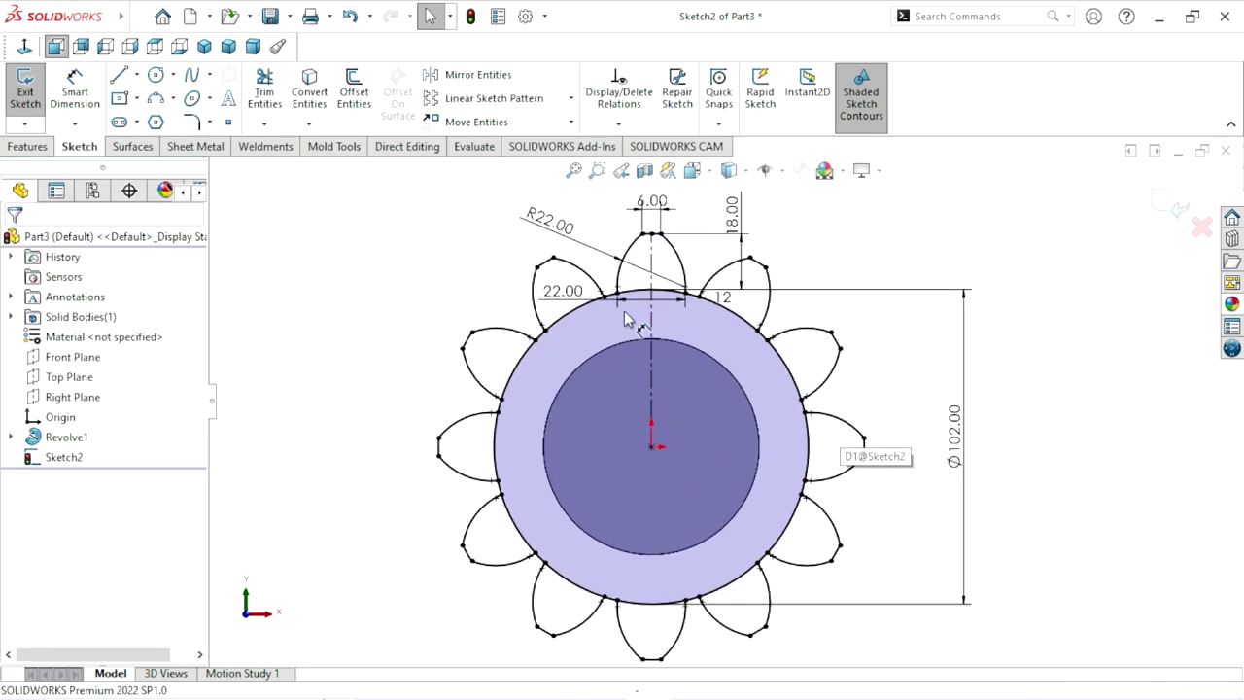
Step: Power-trim the Ø102 circle arcs under all twelve teeth, working around the gear
{"action": "left_click", "coordinate": [263, 90]}
{"action": "scroll", "coordinate": [630, 396], "scroll_direction": "down", "scroll_amount": 2}
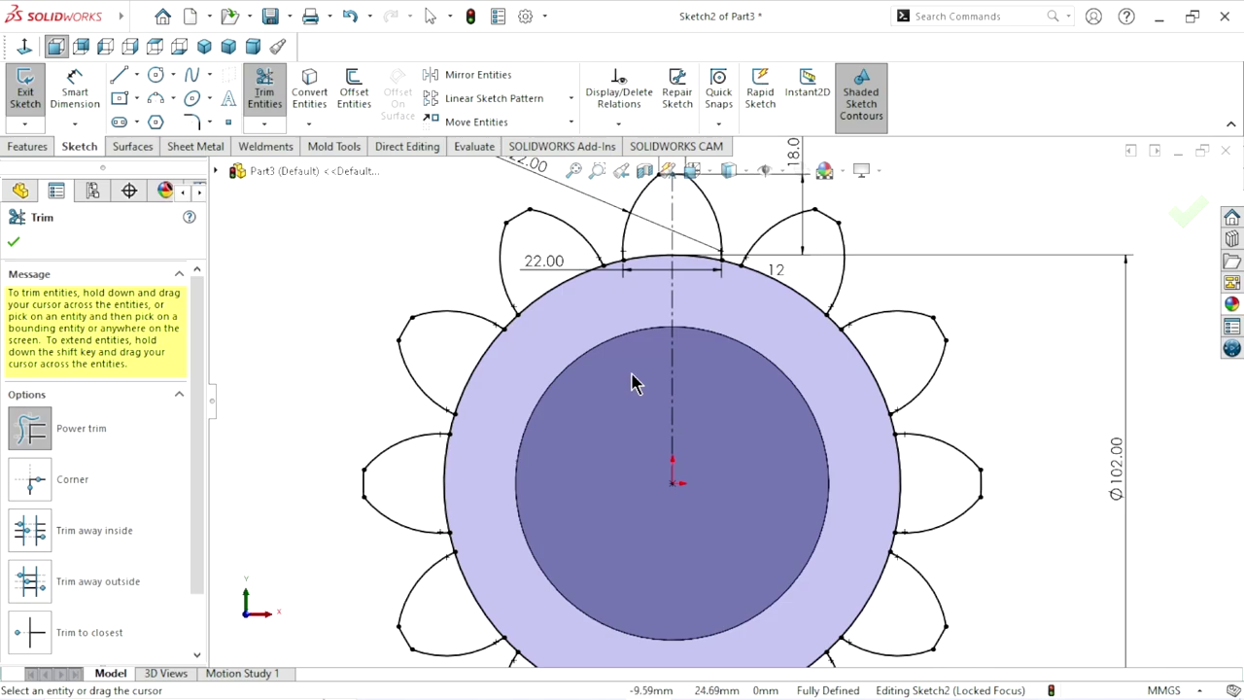
{"action": "left_click_drag", "start_coordinate": [657, 255], "coordinate": [636, 269]}
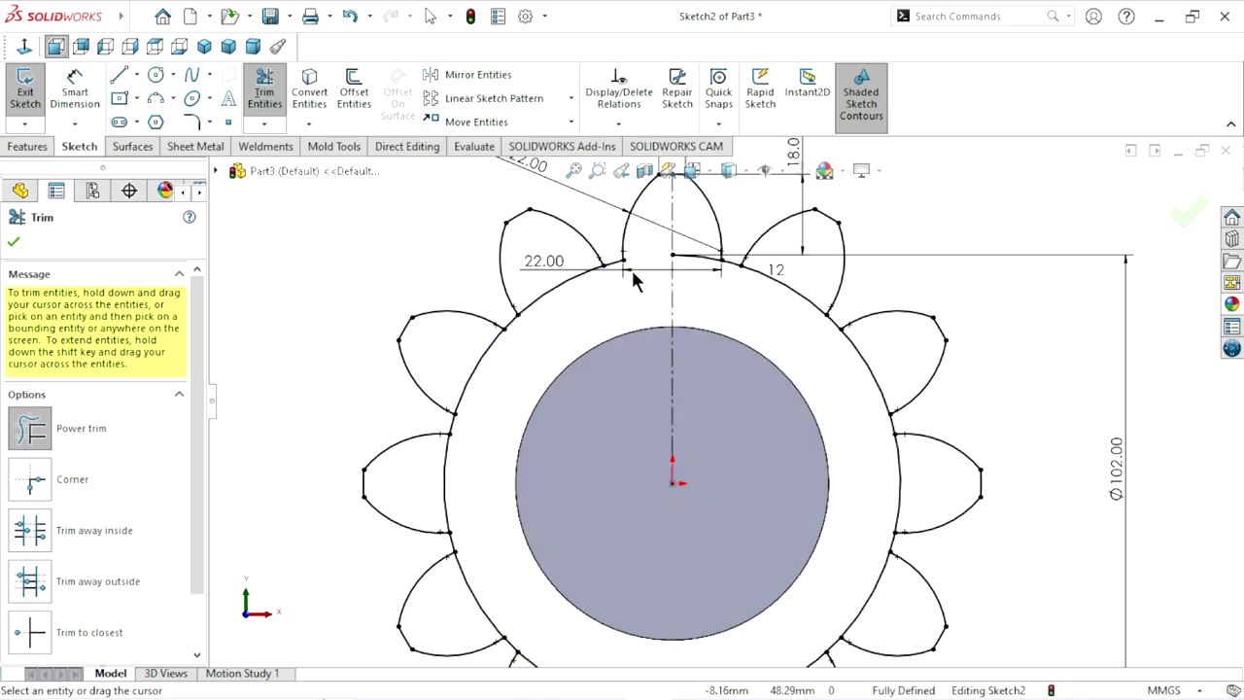
{"action": "left_click_drag", "start_coordinate": [551, 288], "coordinate": [458, 372]}
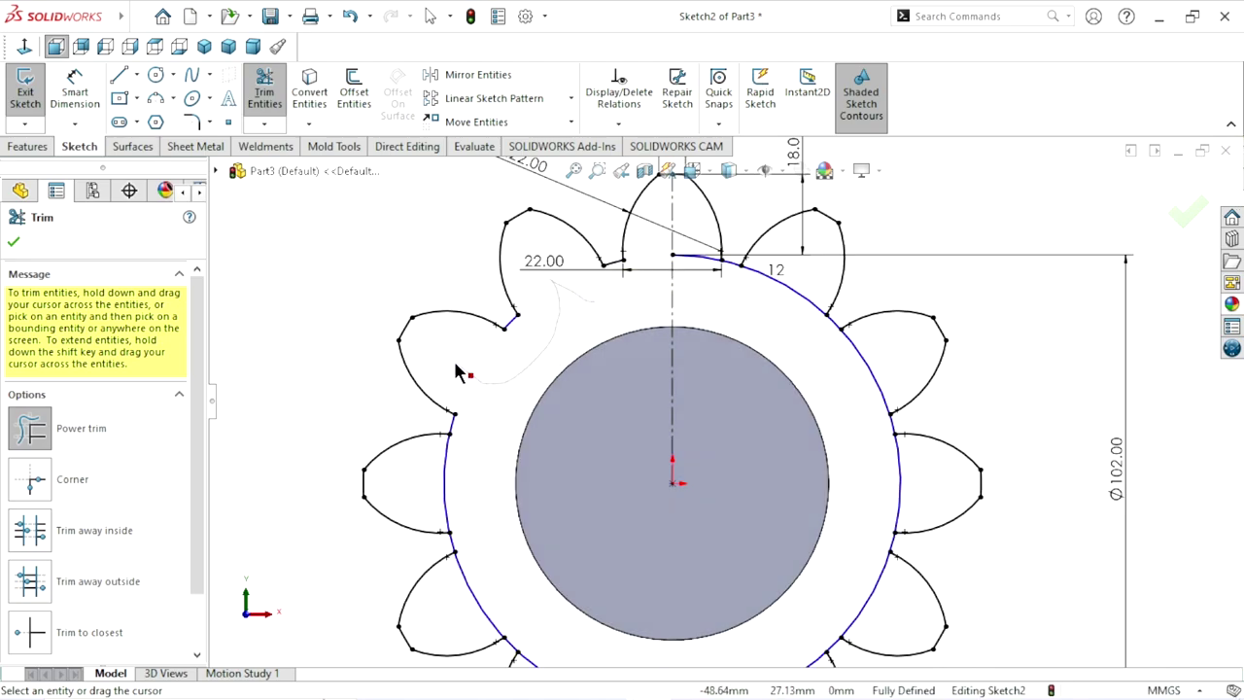
{"action": "left_click_drag", "start_coordinate": [502, 556], "coordinate": [461, 614]}
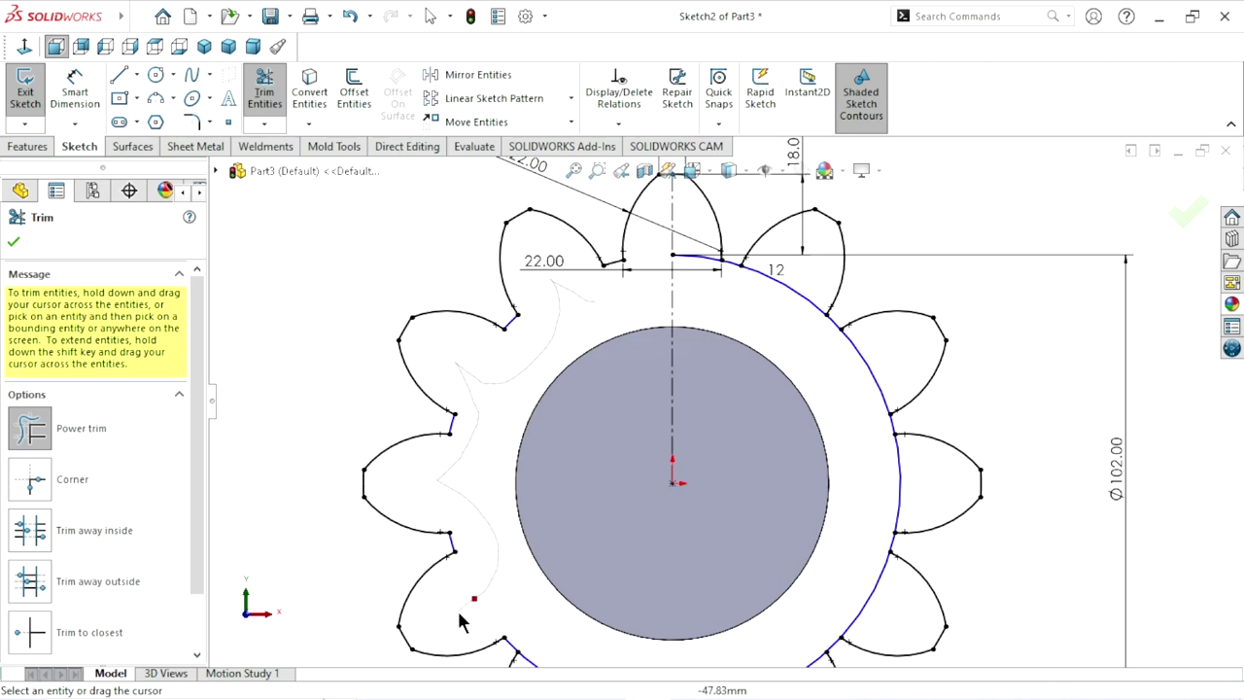
{"action": "scroll", "coordinate": [504, 557], "scroll_direction": "up", "scroll_amount": 3}
{"action": "scroll", "coordinate": [685, 558], "scroll_direction": "down", "scroll_amount": 3}
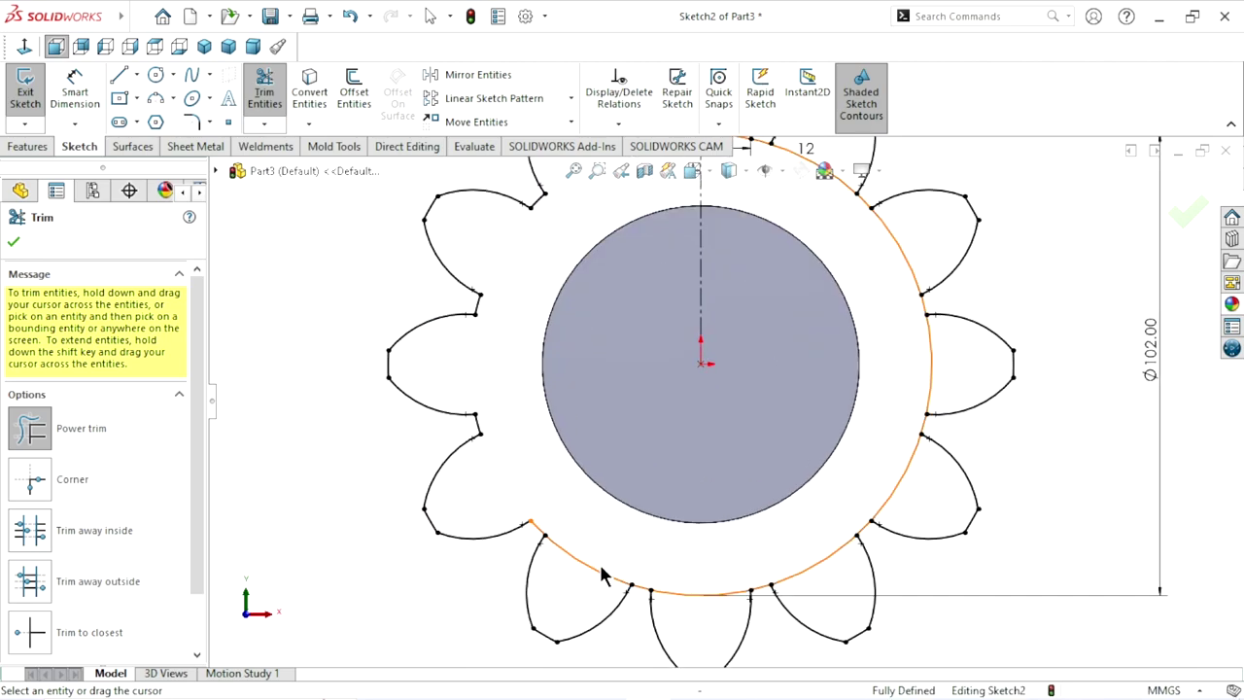
{"action": "left_click_drag", "start_coordinate": [661, 547], "coordinate": [680, 614]}
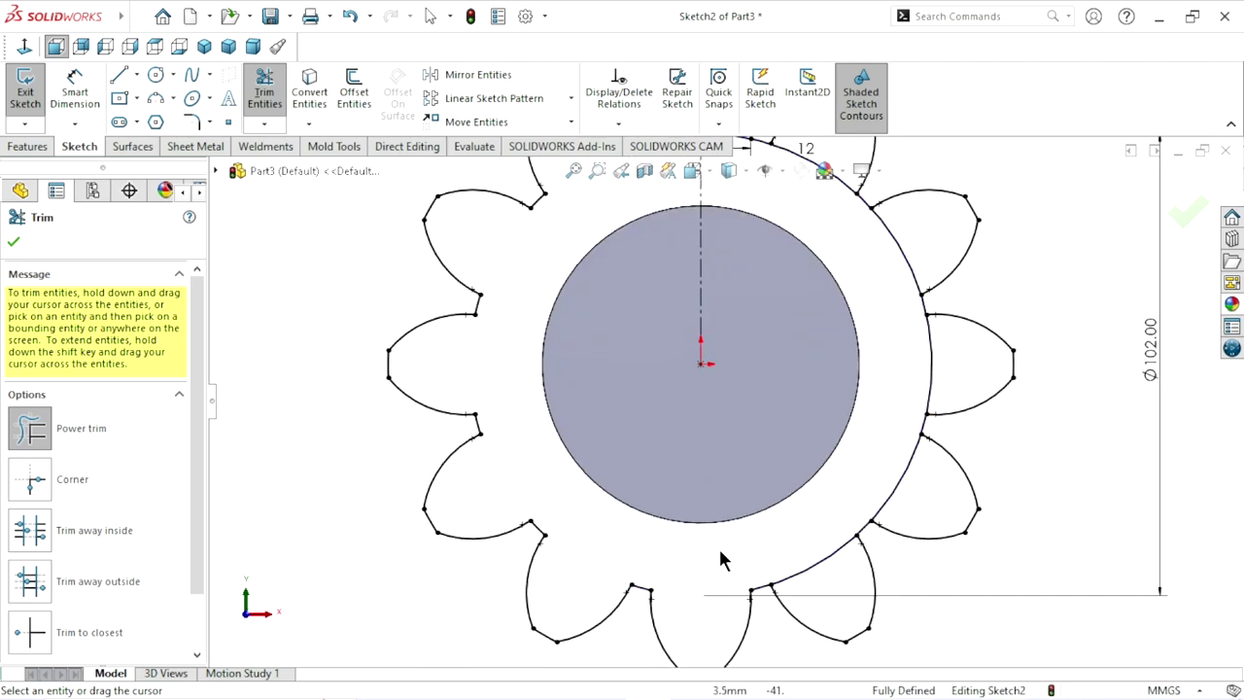
{"action": "mouse_move", "coordinate": [819, 578]}
{"action": "left_mouse_down"}
{"action": "mouse_move", "coordinate": [845, 505]}
{"action": "mouse_move", "coordinate": [892, 495]}
{"action": "left_mouse_up"}
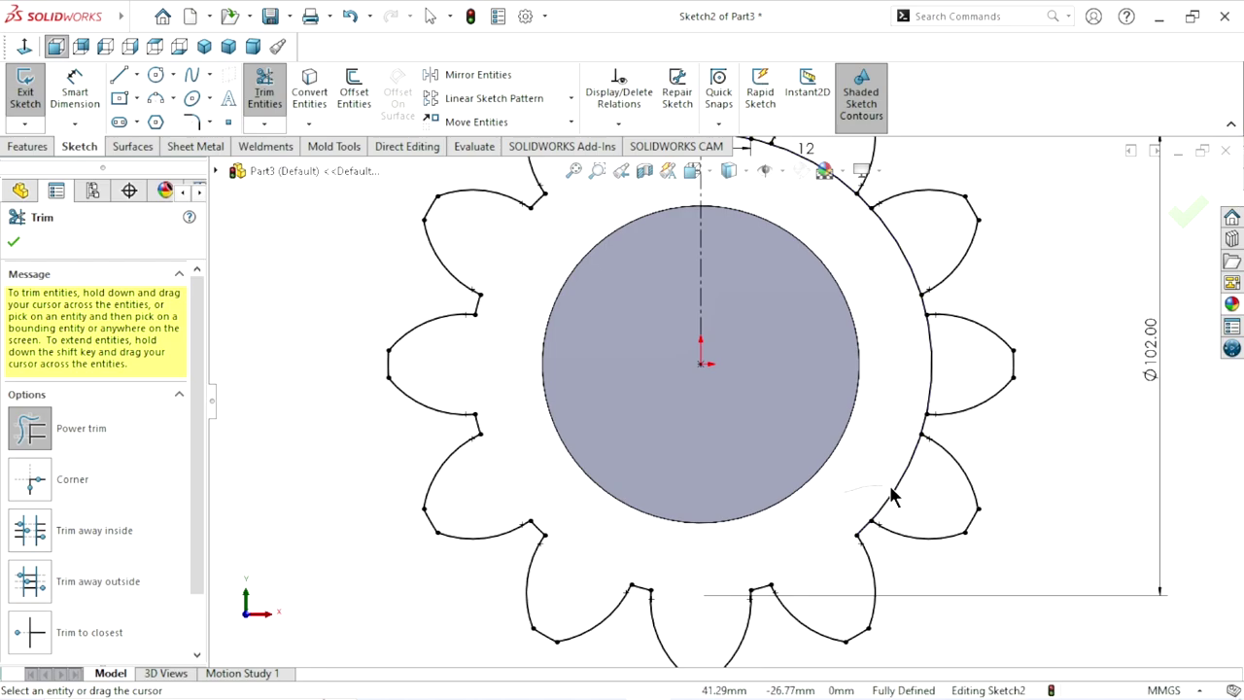
{"action": "left_click_drag", "start_coordinate": [871, 414], "coordinate": [950, 354]}
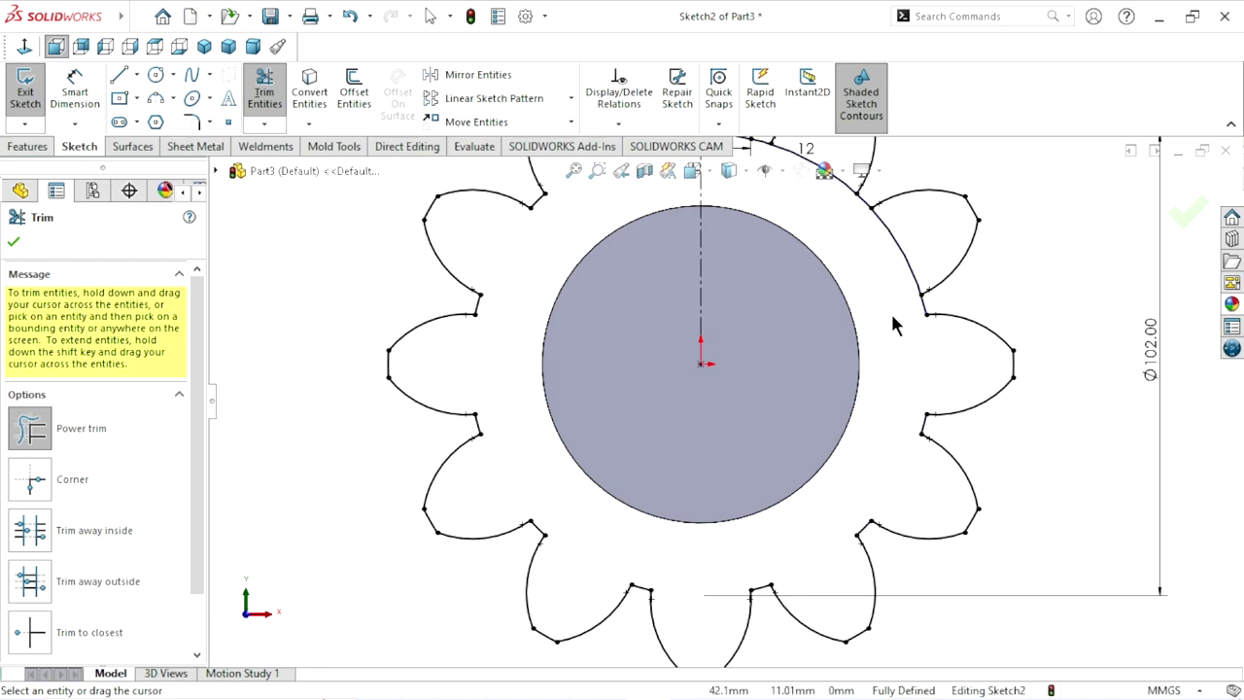
{"action": "scroll", "coordinate": [863, 379], "scroll_direction": "up", "scroll_amount": 3}
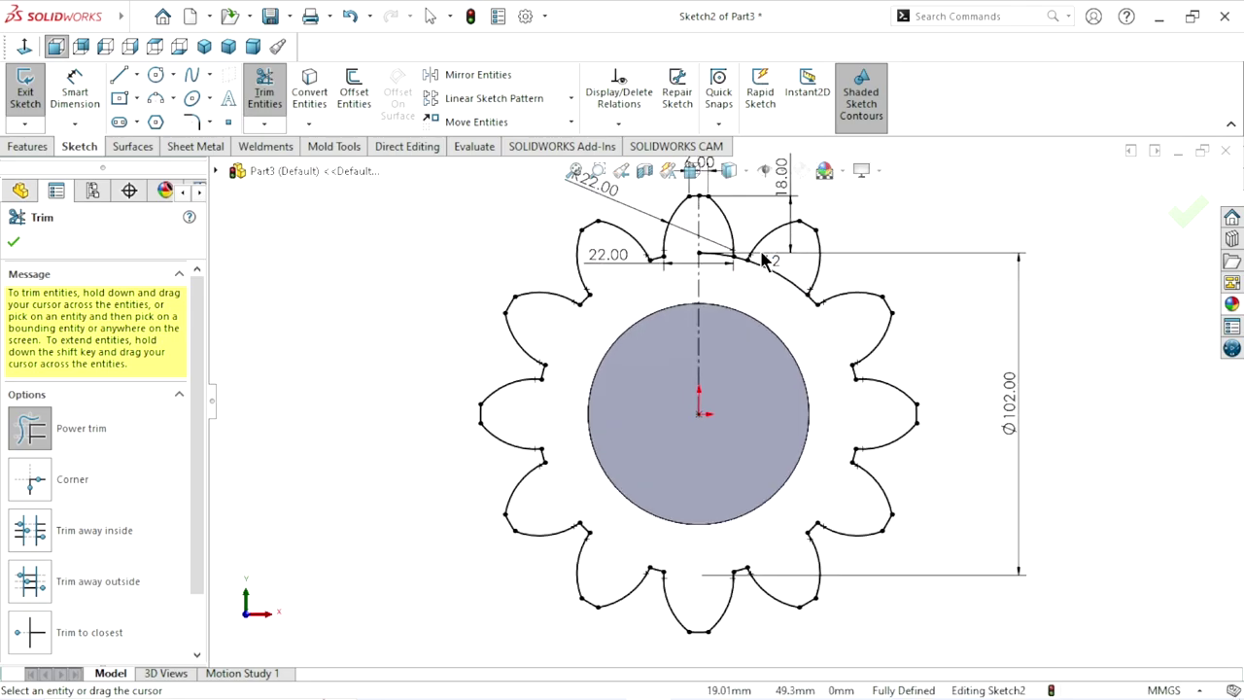
{"action": "scroll", "coordinate": [772, 353], "scroll_direction": "down", "scroll_amount": 5}
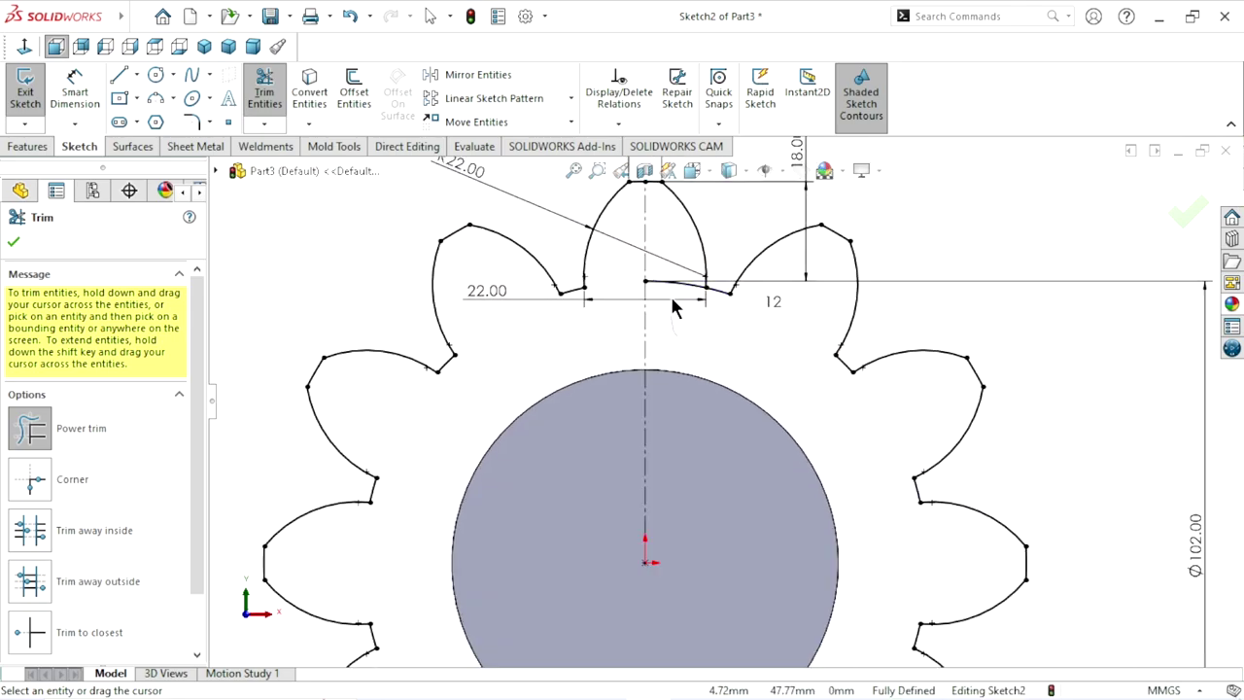
{"action": "scroll", "coordinate": [735, 347], "scroll_direction": "up", "scroll_amount": 3}
{"action": "scroll", "coordinate": [750, 444], "scroll_direction": "up", "scroll_amount": 1}
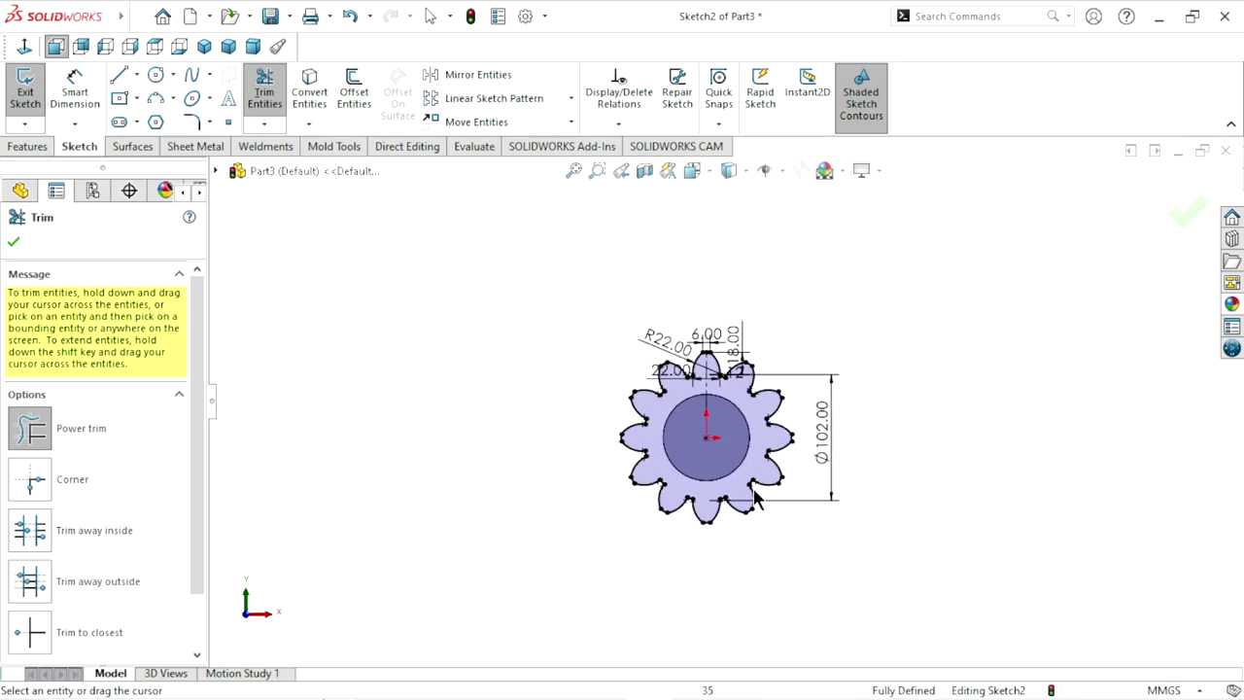
{"action": "scroll", "coordinate": [712, 440], "scroll_direction": "down", "scroll_amount": 1}
{"action": "scroll", "coordinate": [598, 379], "scroll_direction": "down", "scroll_amount": 1}
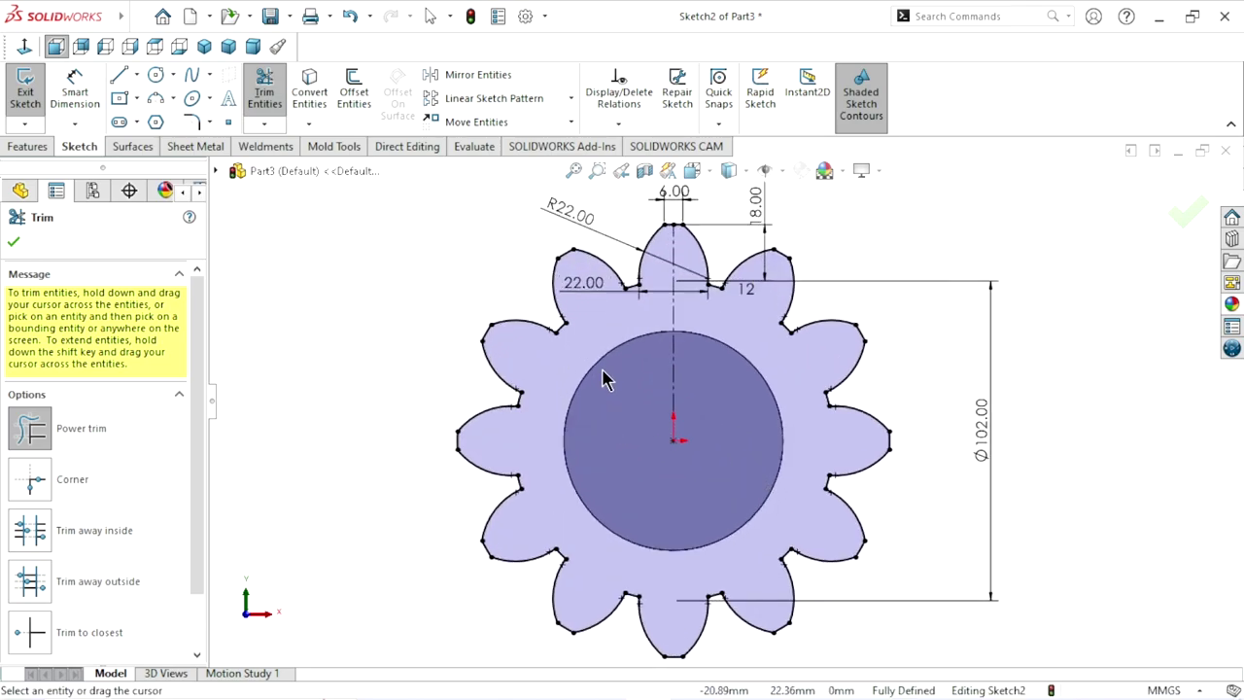
{"action": "scroll", "coordinate": [641, 367], "scroll_direction": "up", "scroll_amount": 1}
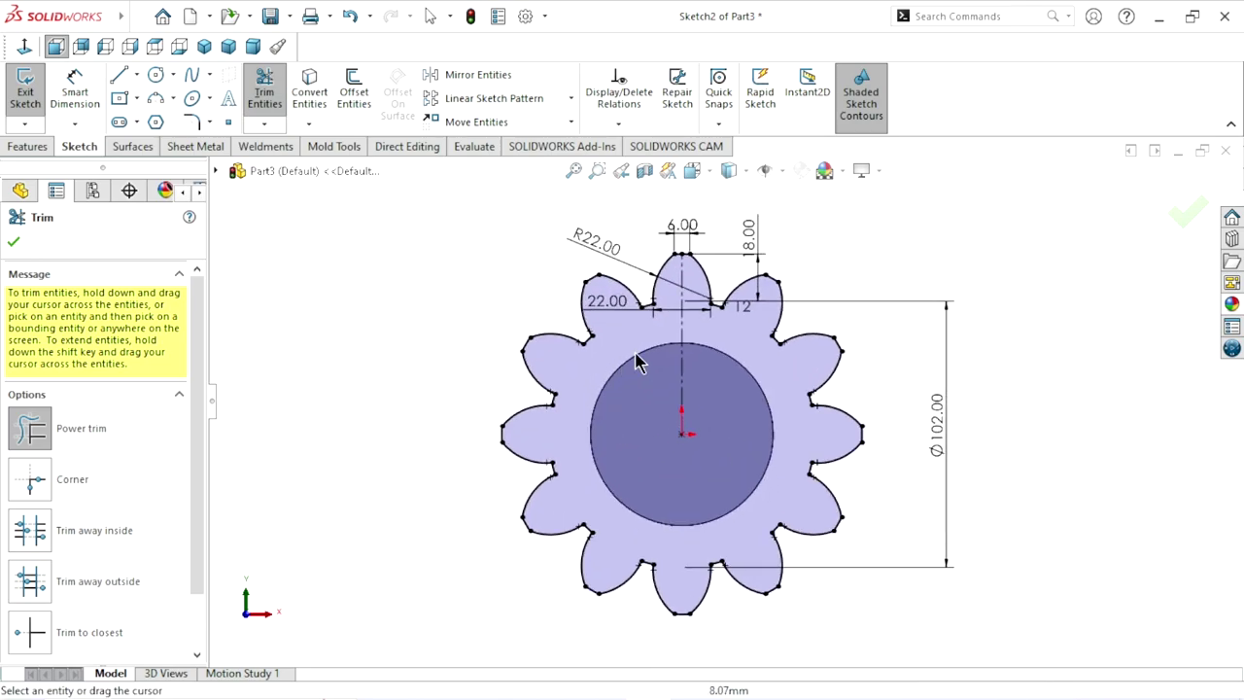
{"action": "left_click", "coordinate": [14, 242]}
Step: Reposition the 6.00, 18.00, 22.00 and Ø102.00 dimensions clear of the gear outline
{"action": "left_click_drag", "start_coordinate": [695, 231], "coordinate": [646, 212]}
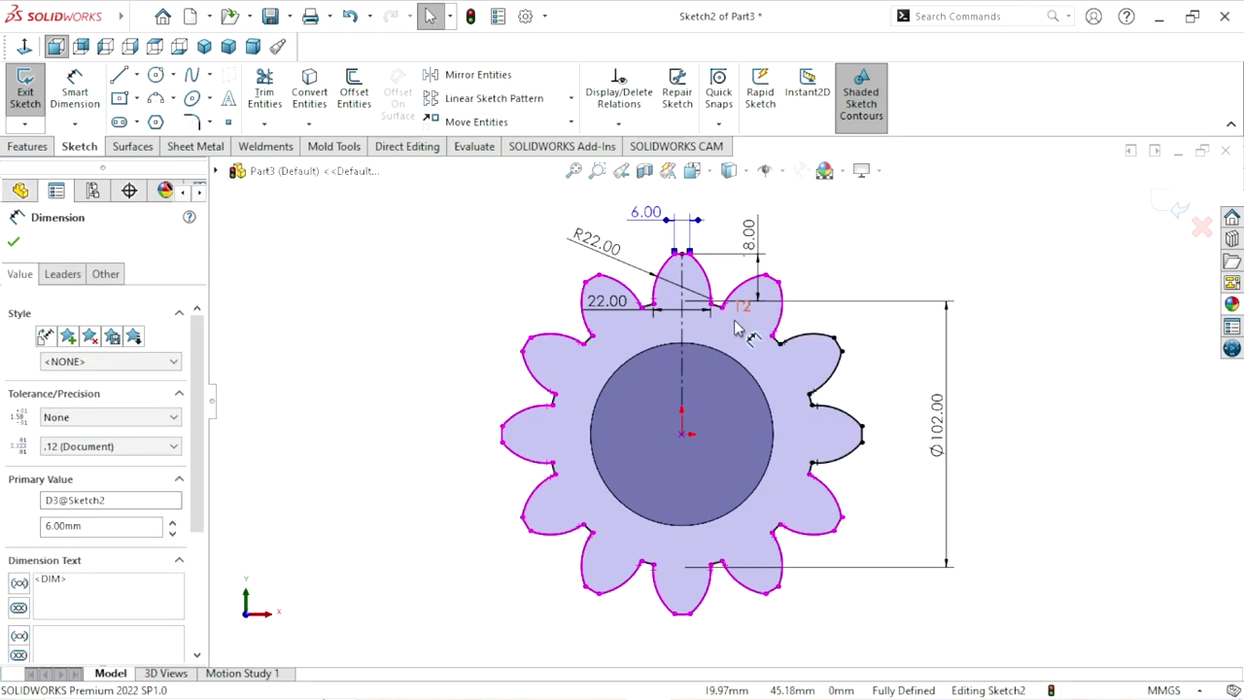
{"action": "scroll", "coordinate": [735, 327], "scroll_direction": "up", "scroll_amount": 1}
{"action": "scroll", "coordinate": [777, 335], "scroll_direction": "down", "scroll_amount": 1}
{"action": "left_click_drag", "start_coordinate": [749, 278], "coordinate": [798, 280]}
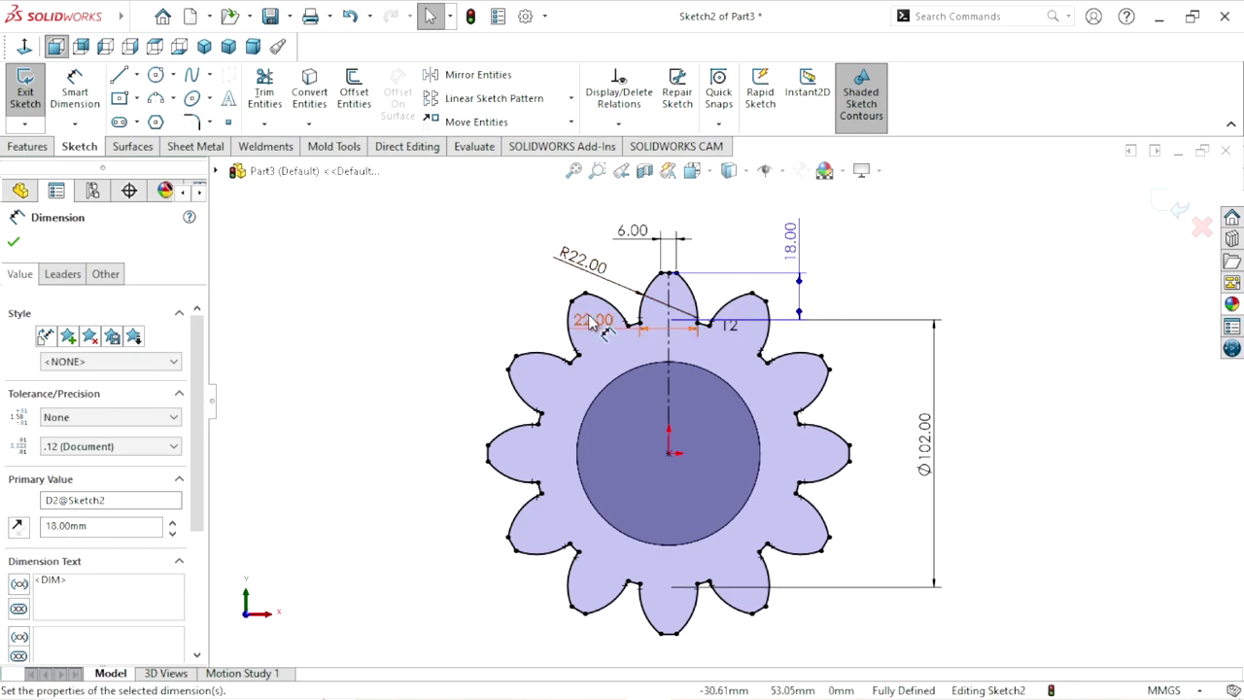
{"action": "left_click_drag", "start_coordinate": [593, 319], "coordinate": [506, 329]}
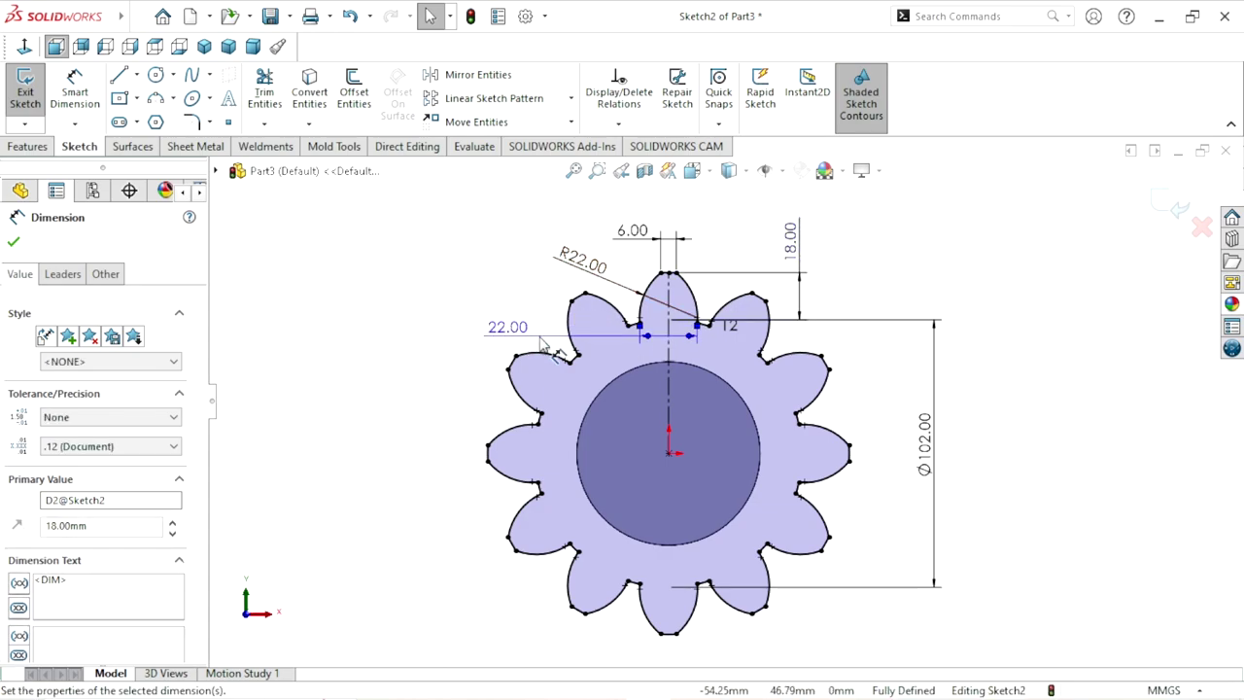
{"action": "left_click_drag", "start_coordinate": [930, 452], "coordinate": [882, 450]}
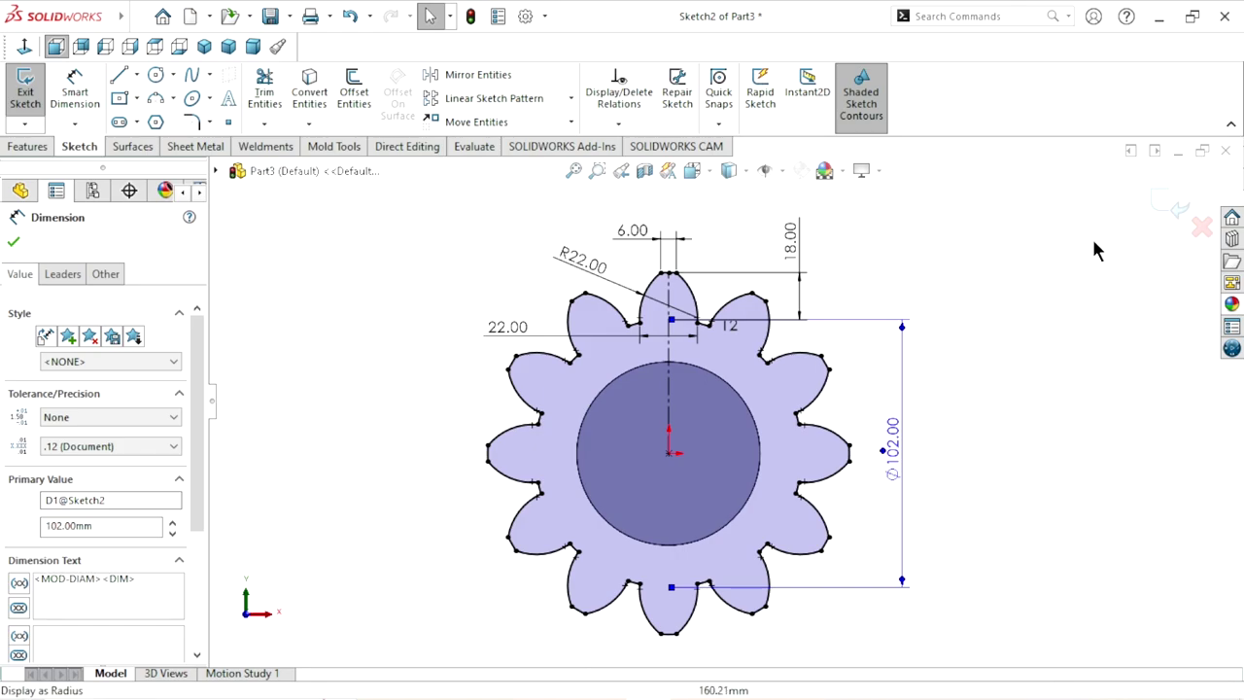
Step: Exit Sketch2 and orbit to view the shaft in 3D
{"action": "left_click", "coordinate": [1172, 204]}
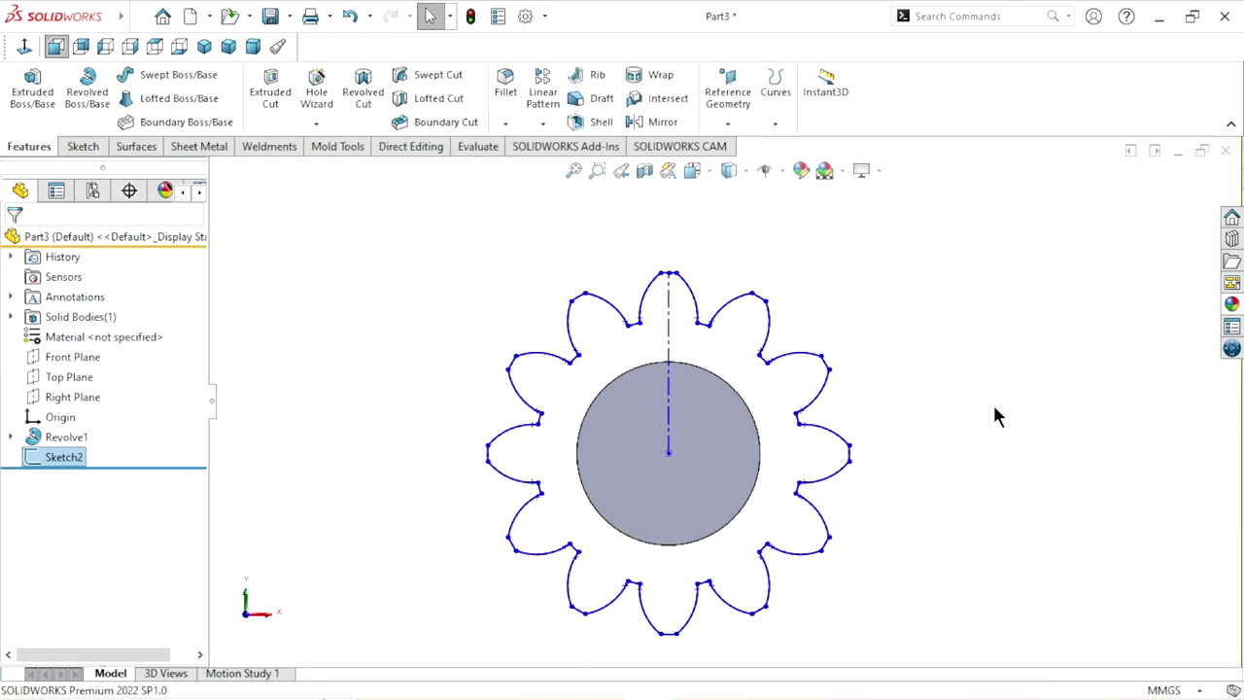
{"action": "left_click", "coordinate": [871, 480]}
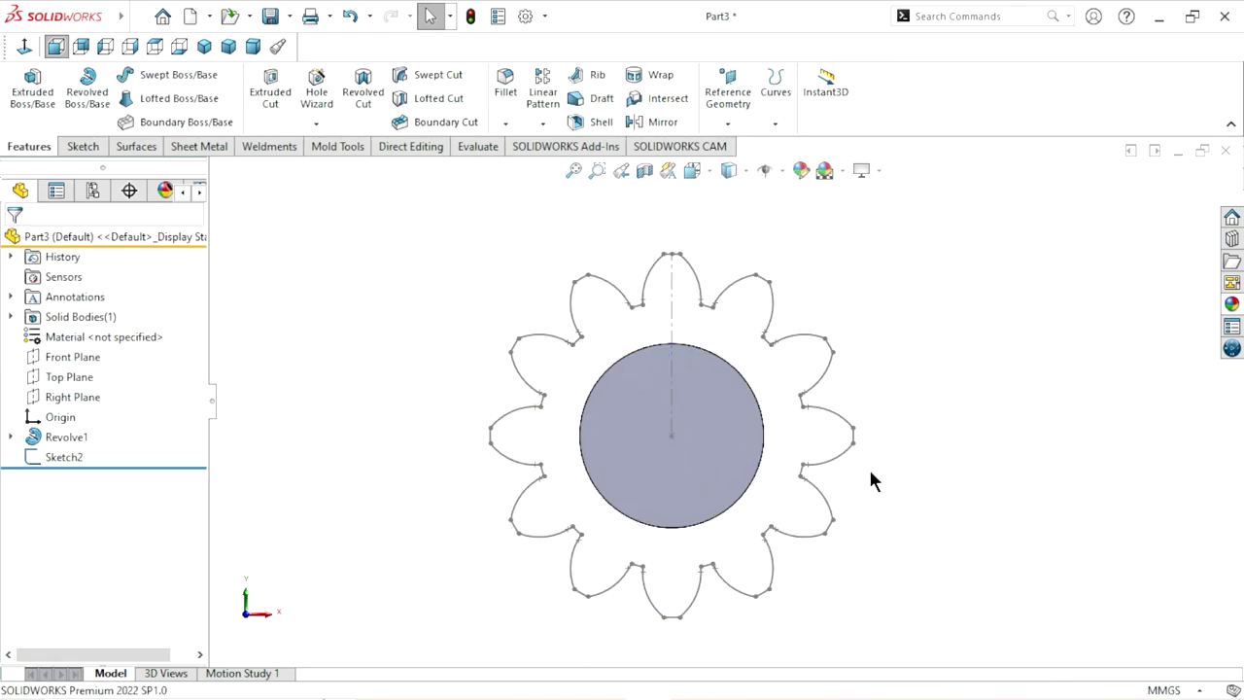
{"action": "mouse_move", "coordinate": [959, 433]}
{"action": "middle_mouse_down"}
{"action": "mouse_move", "coordinate": [706, 472]}
{"action": "mouse_move", "coordinate": [888, 453]}
{"action": "middle_mouse_up"}
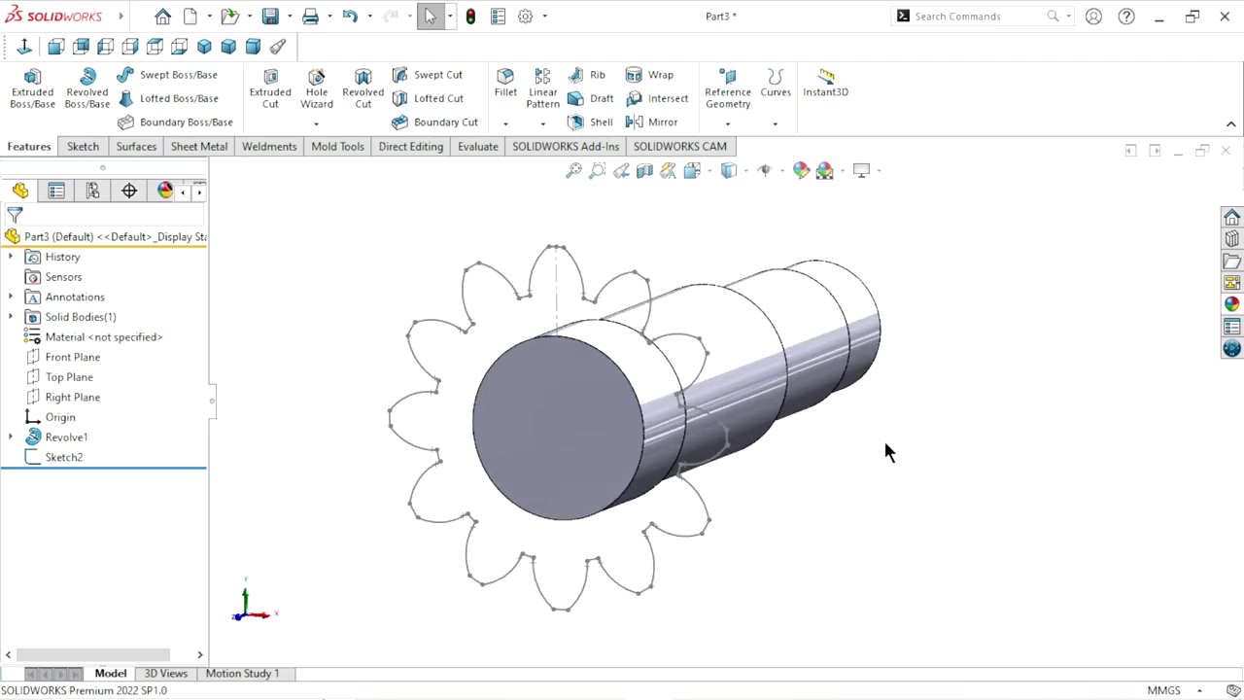
Step: Create Plane1 offset 35 mm from the shaft end face and view it normal
{"action": "left_click", "coordinate": [727, 122]}
{"action": "left_click", "coordinate": [733, 140]}
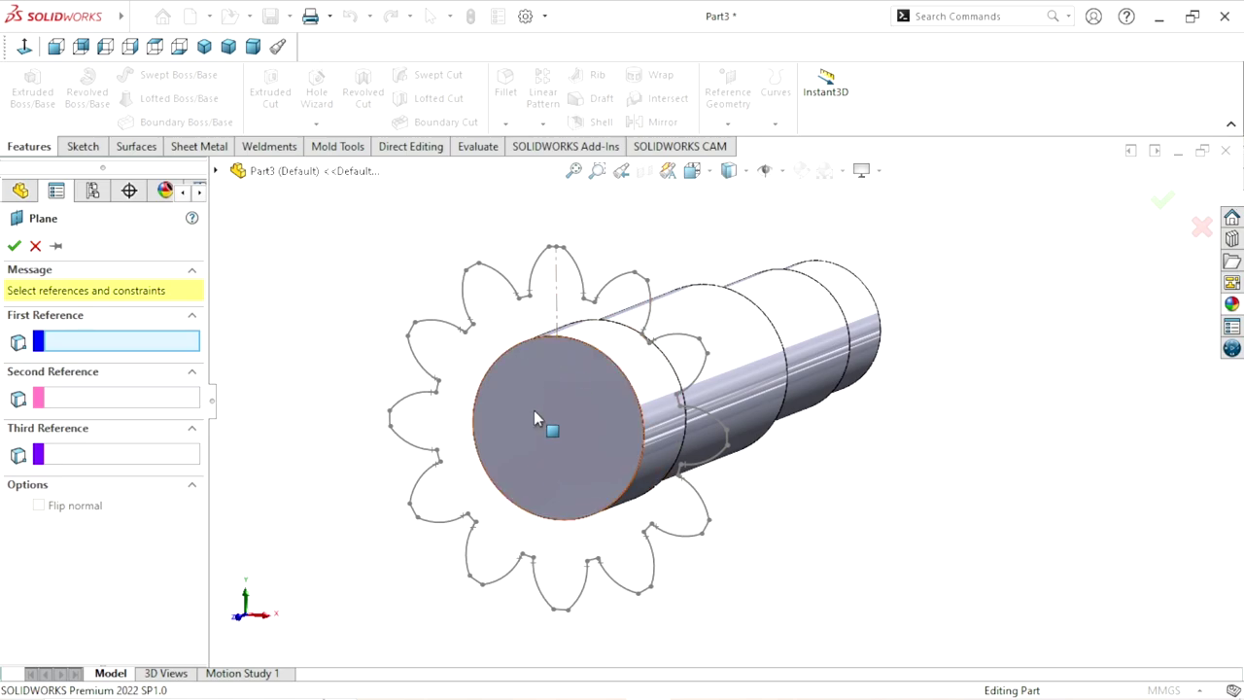
{"action": "left_click", "coordinate": [540, 386]}
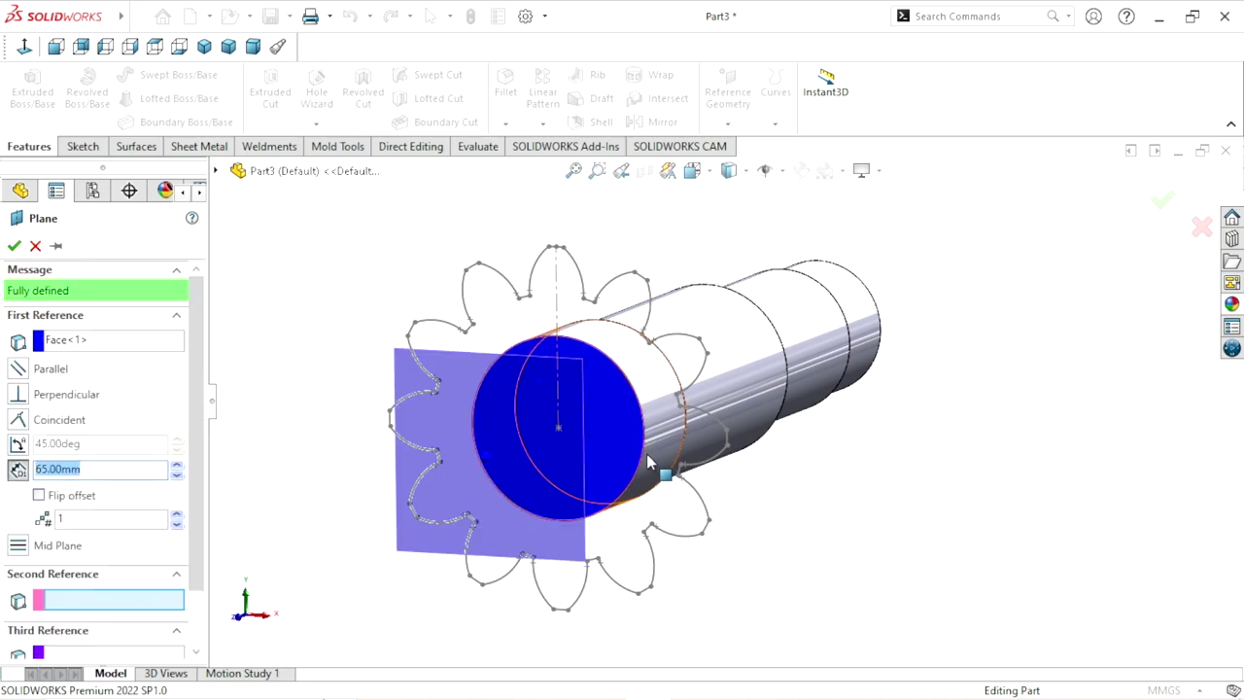
{"action": "scroll", "coordinate": [636, 435], "scroll_direction": "up", "scroll_amount": 2}
{"action": "middle_click_drag", "start_coordinate": [636, 434], "coordinate": [717, 450]}
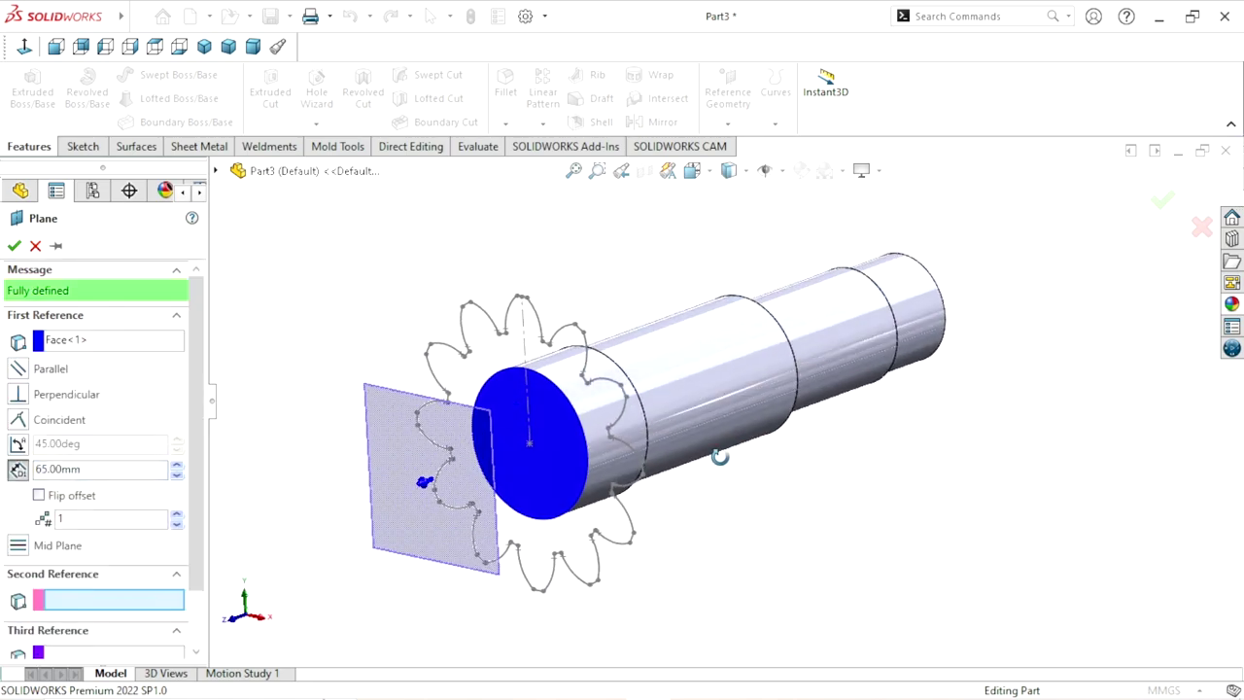
{"action": "scroll", "coordinate": [579, 486], "scroll_direction": "up", "scroll_amount": 2}
{"action": "scroll", "coordinate": [579, 486], "scroll_direction": "down", "scroll_amount": 3}
{"action": "type", "text": "35"}
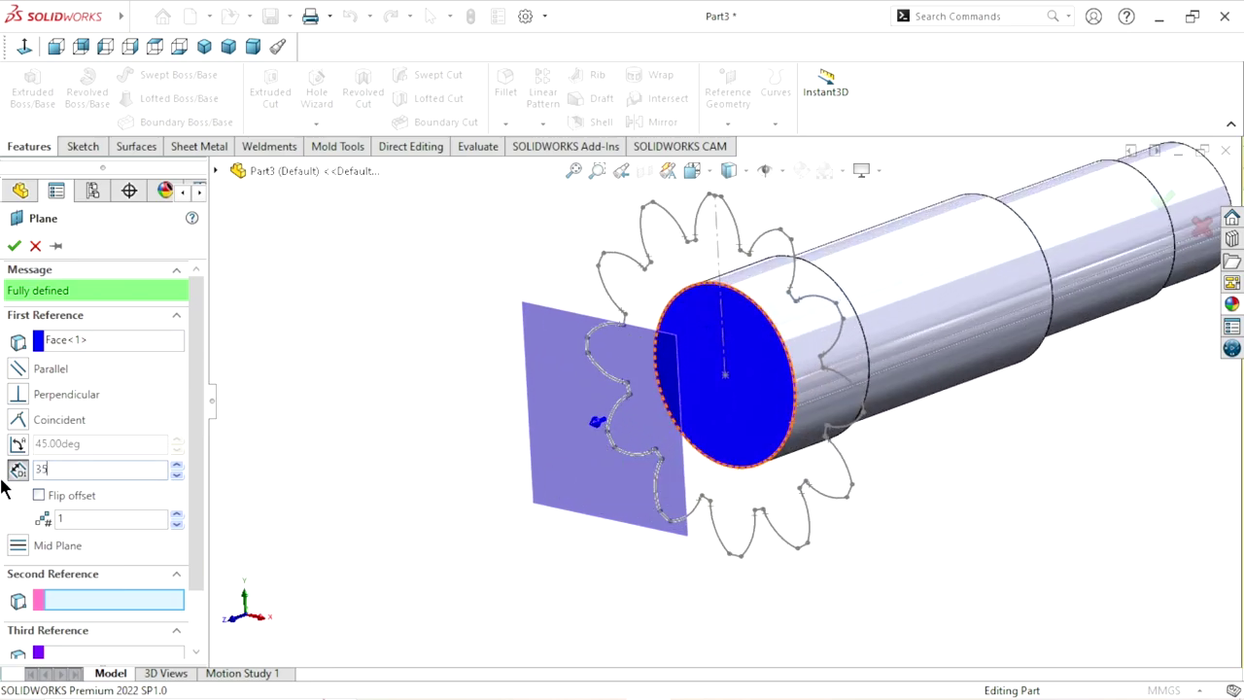
{"action": "key", "text": "Return"}
{"action": "mouse_move", "coordinate": [377, 393]}
{"action": "middle_mouse_down"}
{"action": "mouse_move", "coordinate": [717, 418]}
{"action": "mouse_move", "coordinate": [622, 442]}
{"action": "middle_mouse_up"}
{"action": "left_click", "coordinate": [17, 248]}
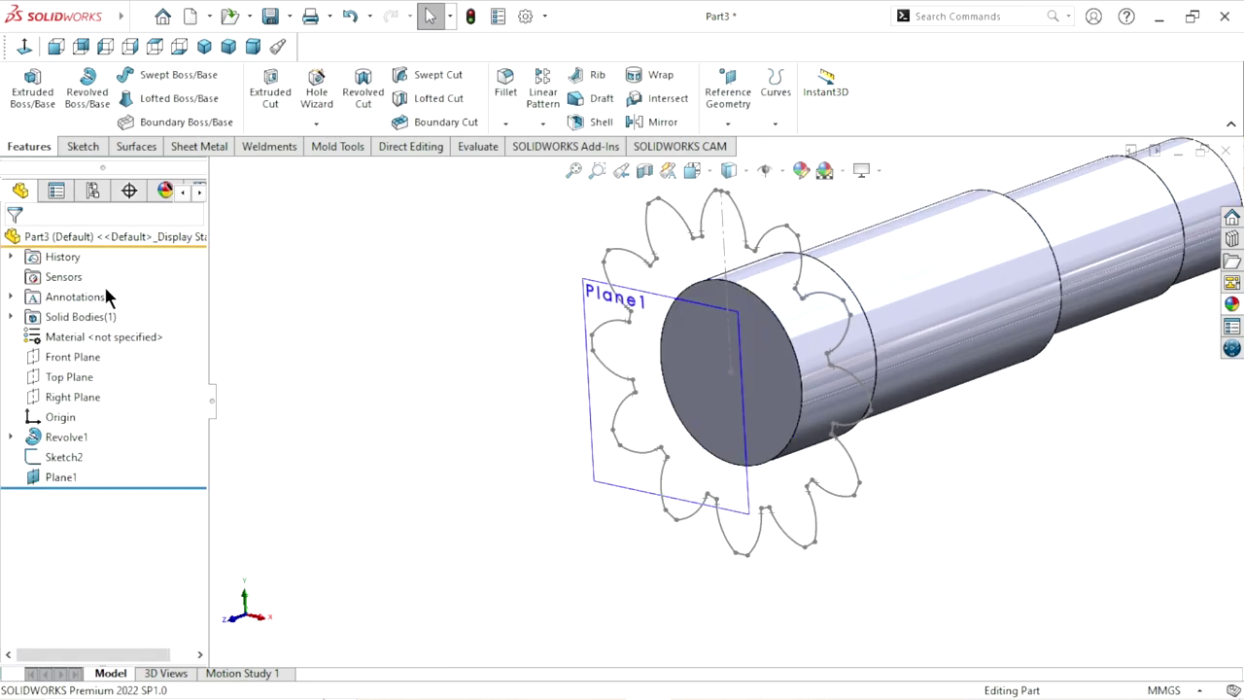
{"action": "left_click", "coordinate": [27, 51]}
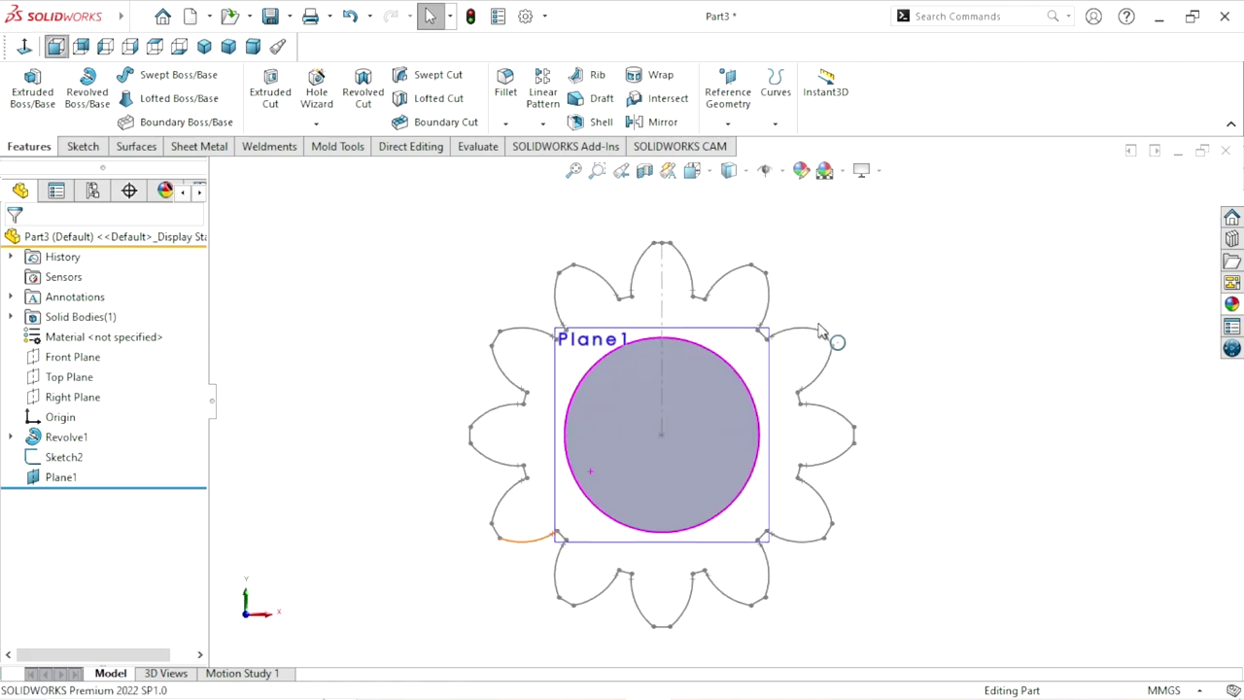
Step: Start a sketch on Plane1 and convert the Sketch2 gear outline into it
{"action": "left_click", "coordinate": [710, 335]}
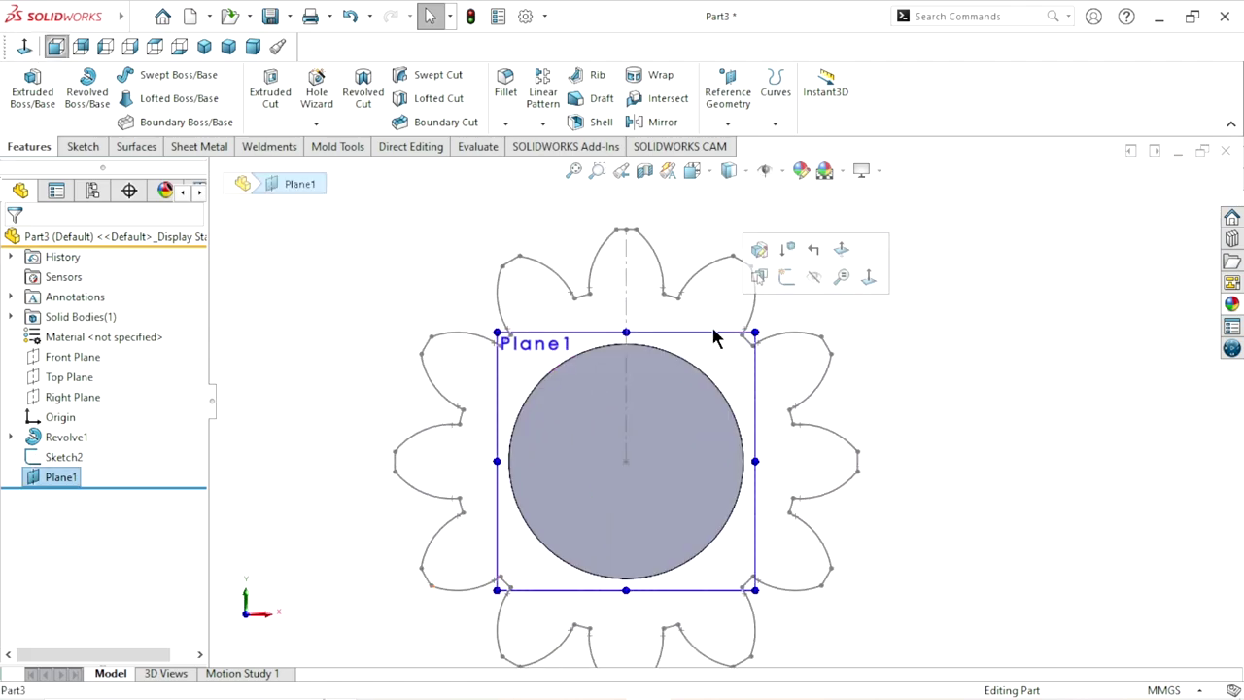
{"action": "left_click", "coordinate": [786, 280]}
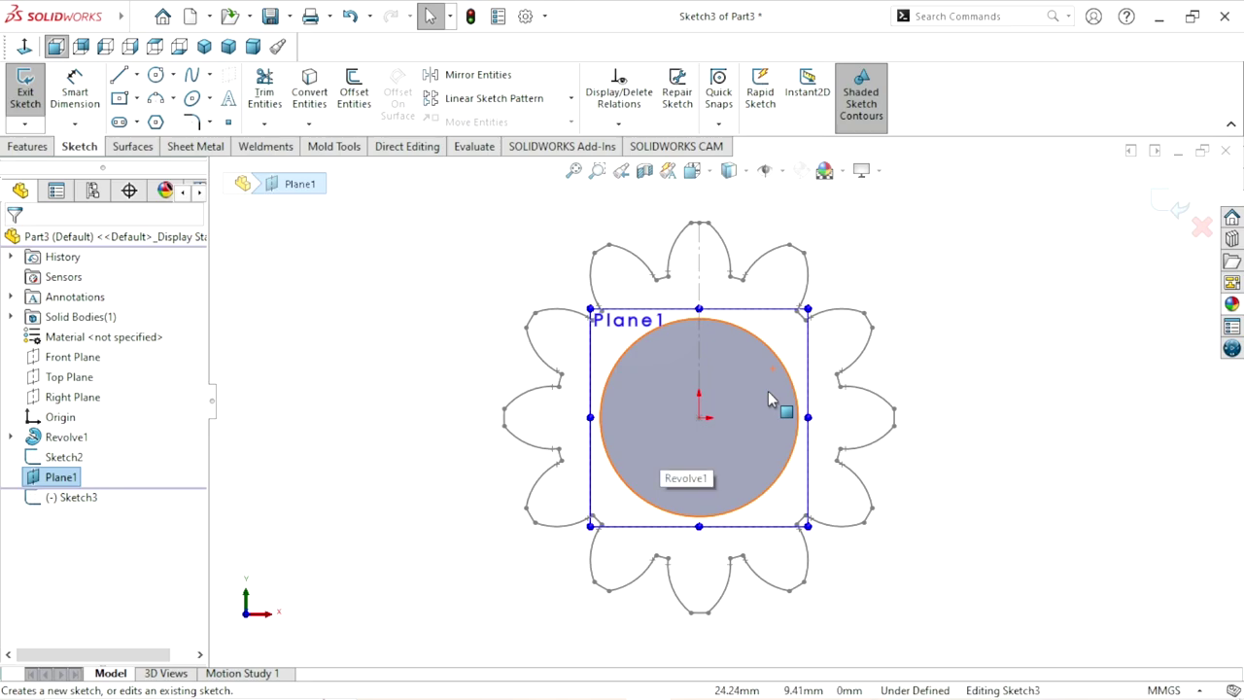
{"action": "left_click", "coordinate": [78, 458]}
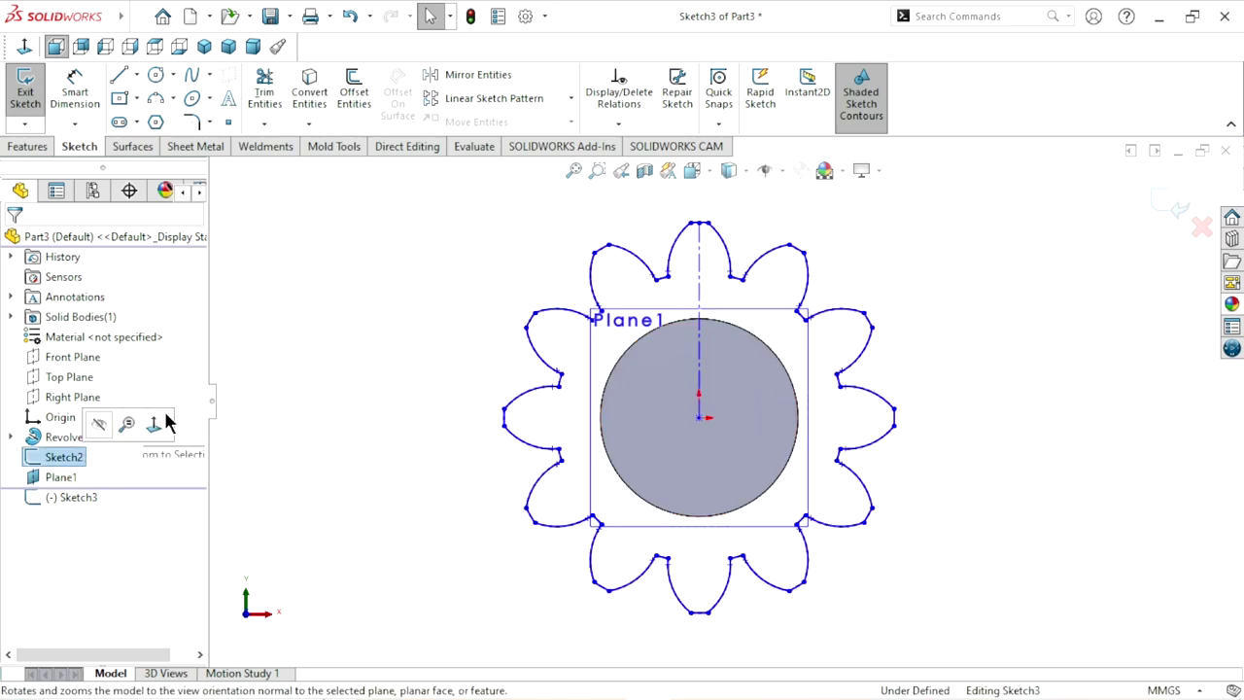
{"action": "left_click", "coordinate": [326, 82]}
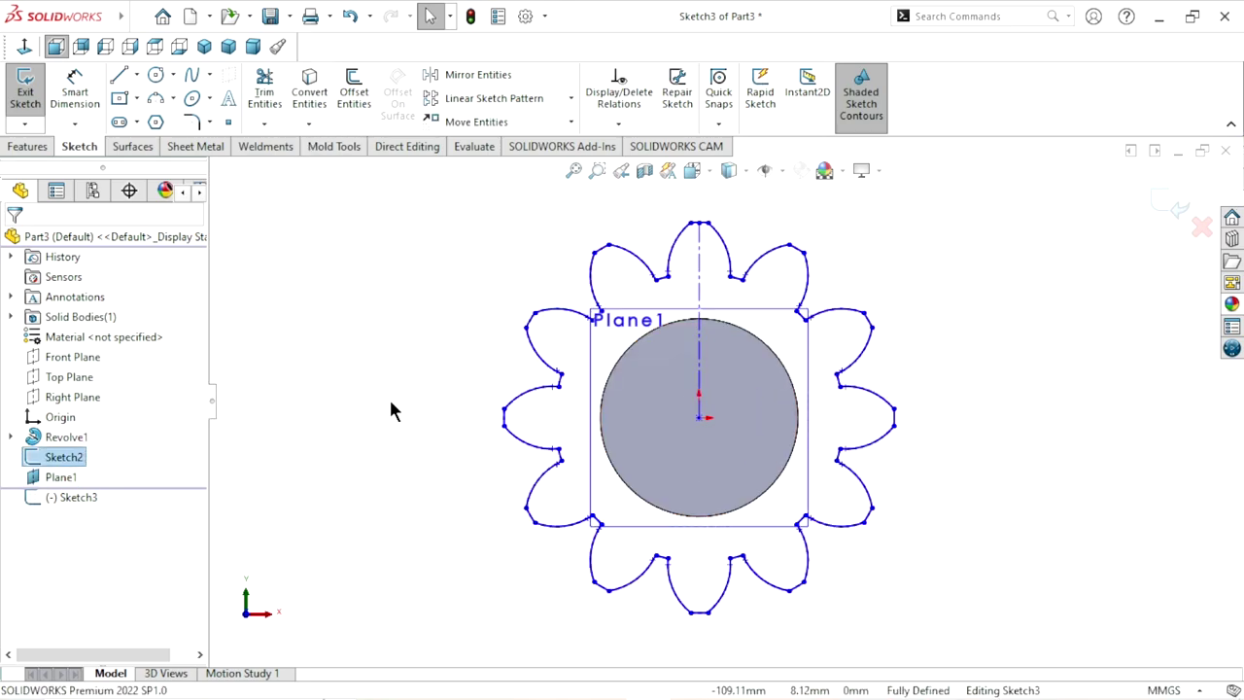
{"action": "scroll", "coordinate": [636, 428], "scroll_direction": "up", "scroll_amount": 3}
Step: Hide Plane1 and view the new sketch face-on
{"action": "middle_click_drag", "start_coordinate": [877, 391], "coordinate": [677, 425]}
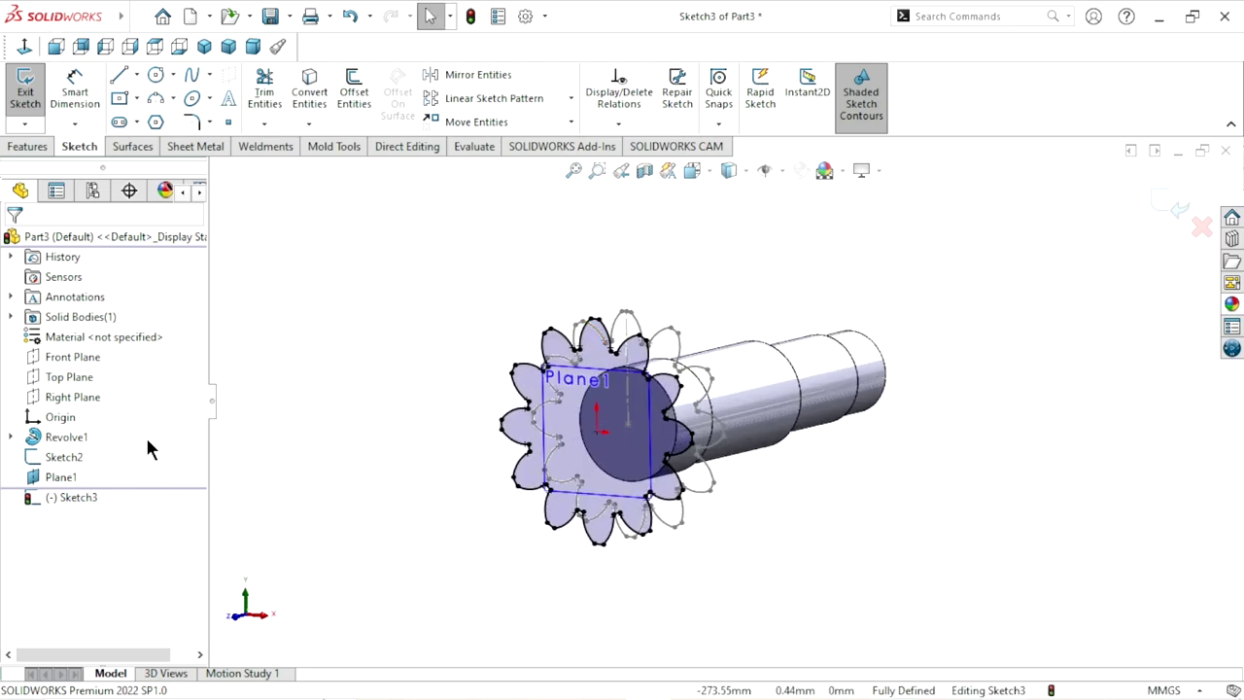
{"action": "left_click", "coordinate": [63, 476]}
{"action": "left_click", "coordinate": [106, 443]}
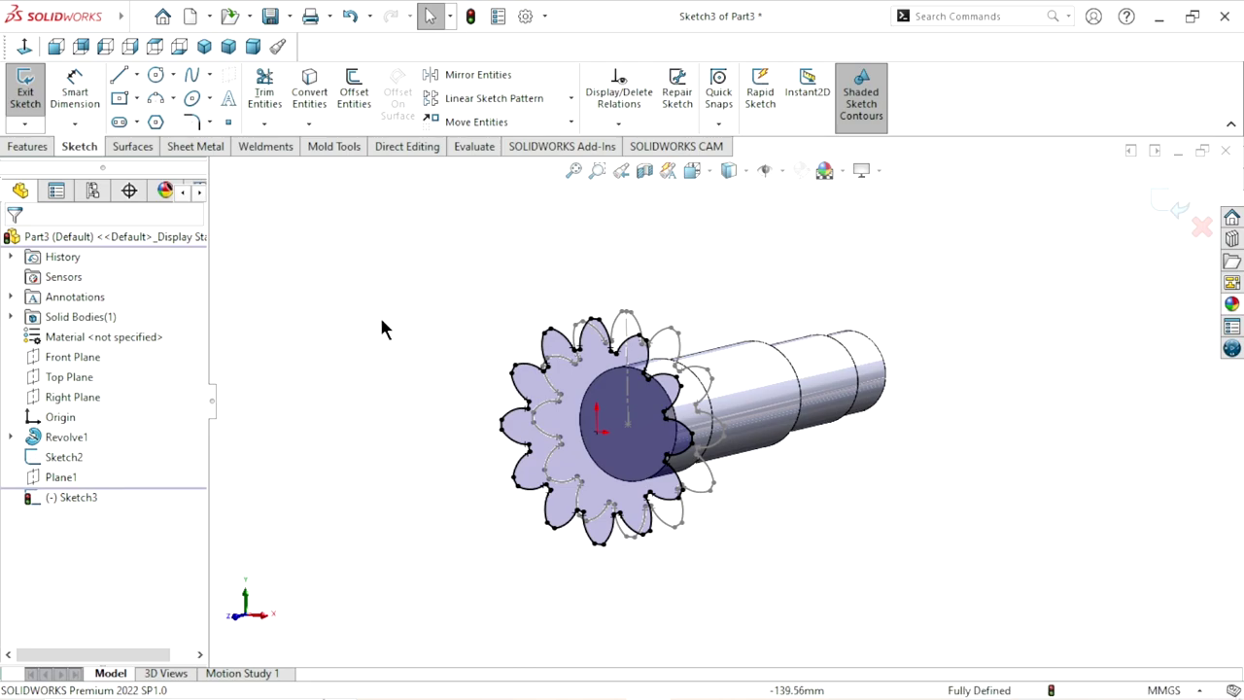
{"action": "left_click", "coordinate": [25, 46]}
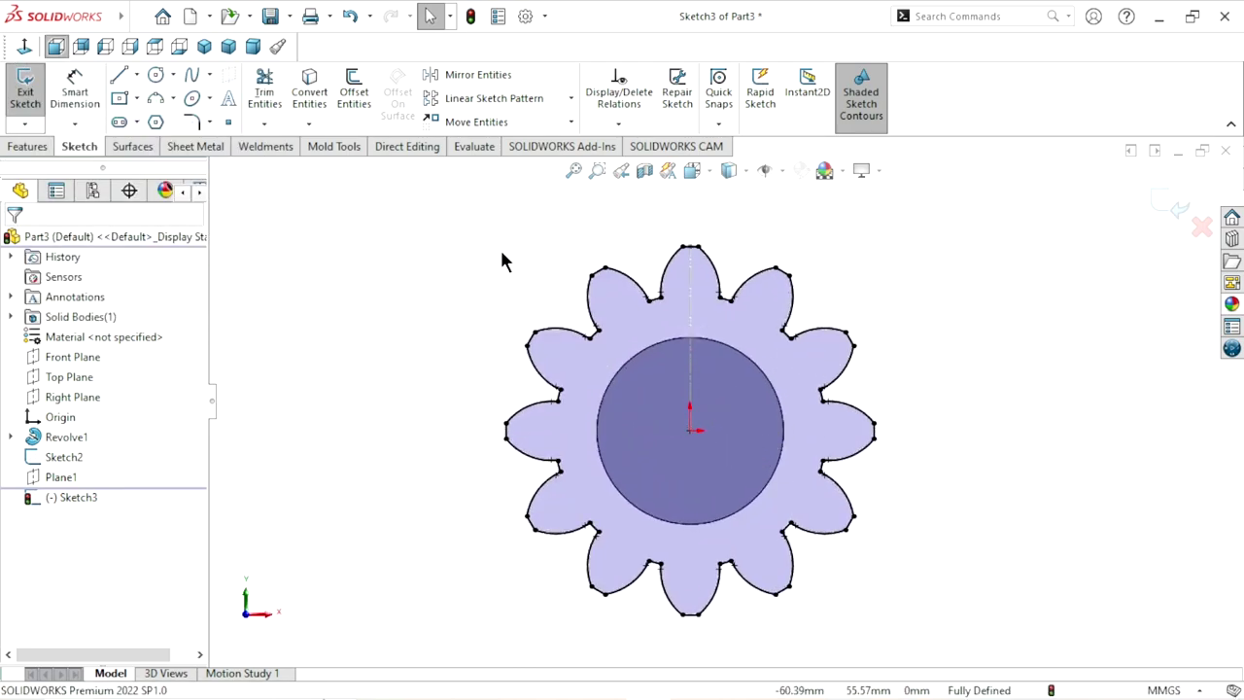
{"action": "scroll", "coordinate": [694, 374], "scroll_direction": "up", "scroll_amount": 1}
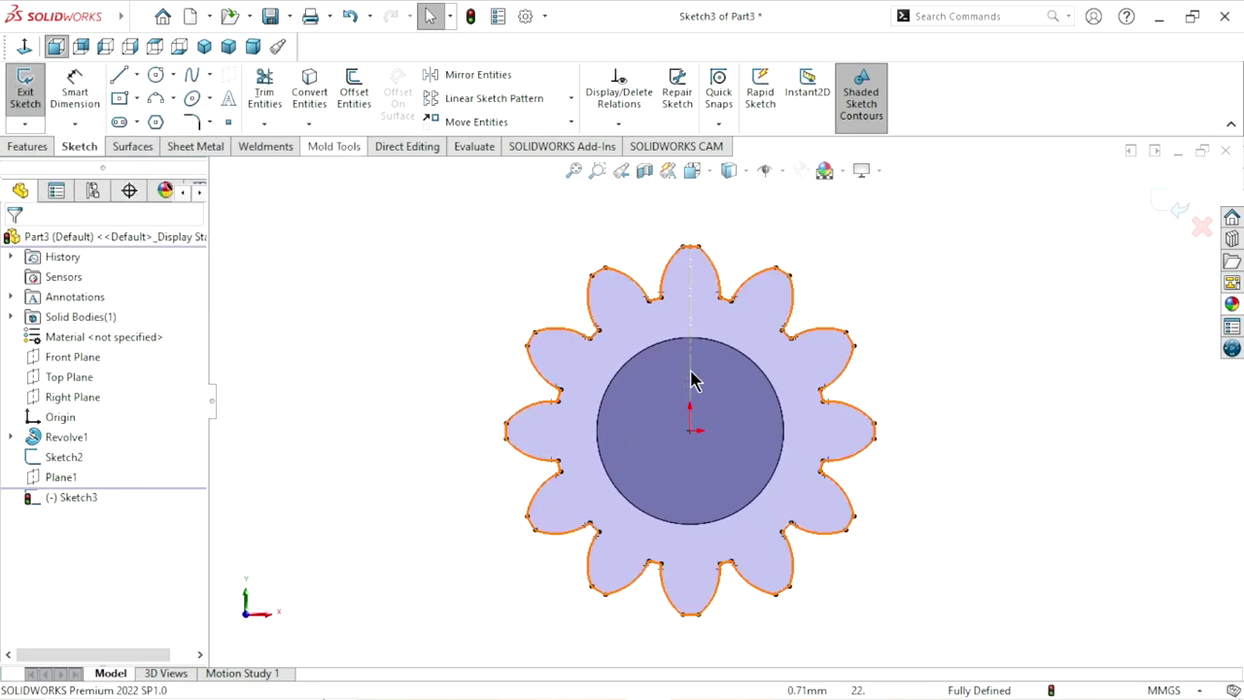
{"action": "left_click", "coordinate": [574, 126]}
Step: Scale the whole copied gear outline by 0.85 about the sketch origin
{"action": "left_click", "coordinate": [520, 211]}
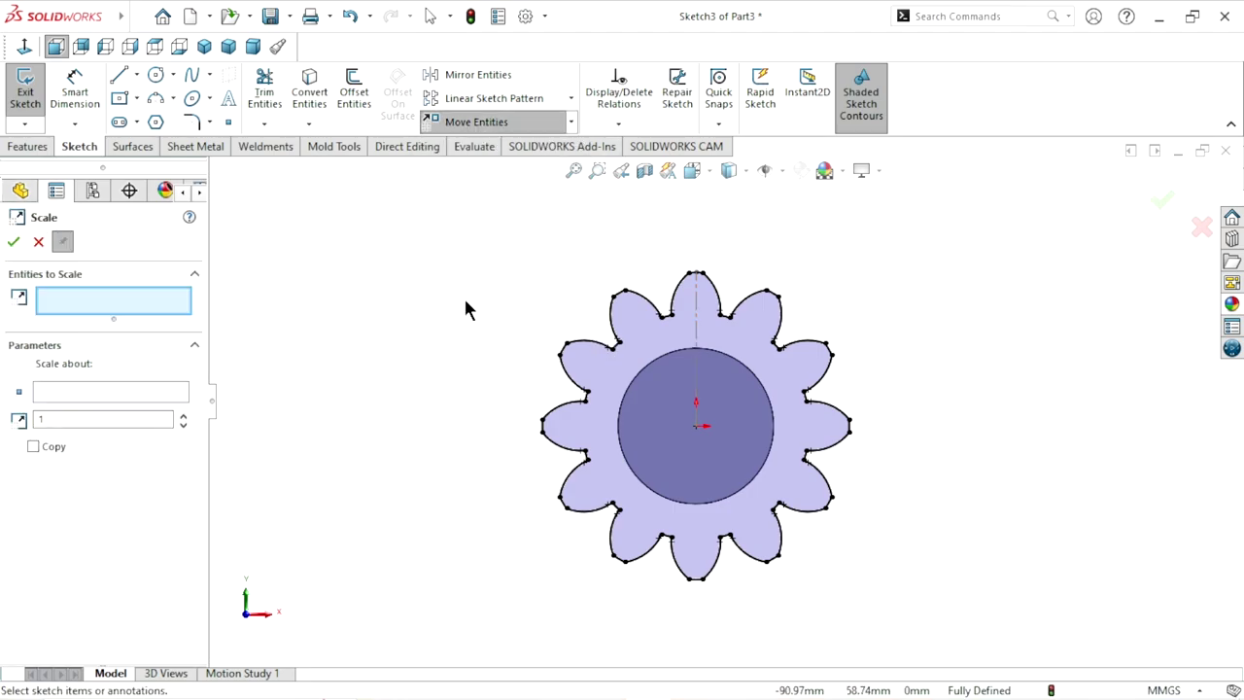
{"action": "scroll", "coordinate": [733, 442], "scroll_direction": "up", "scroll_amount": 1}
{"action": "left_click_drag", "start_coordinate": [901, 245], "coordinate": [541, 595]}
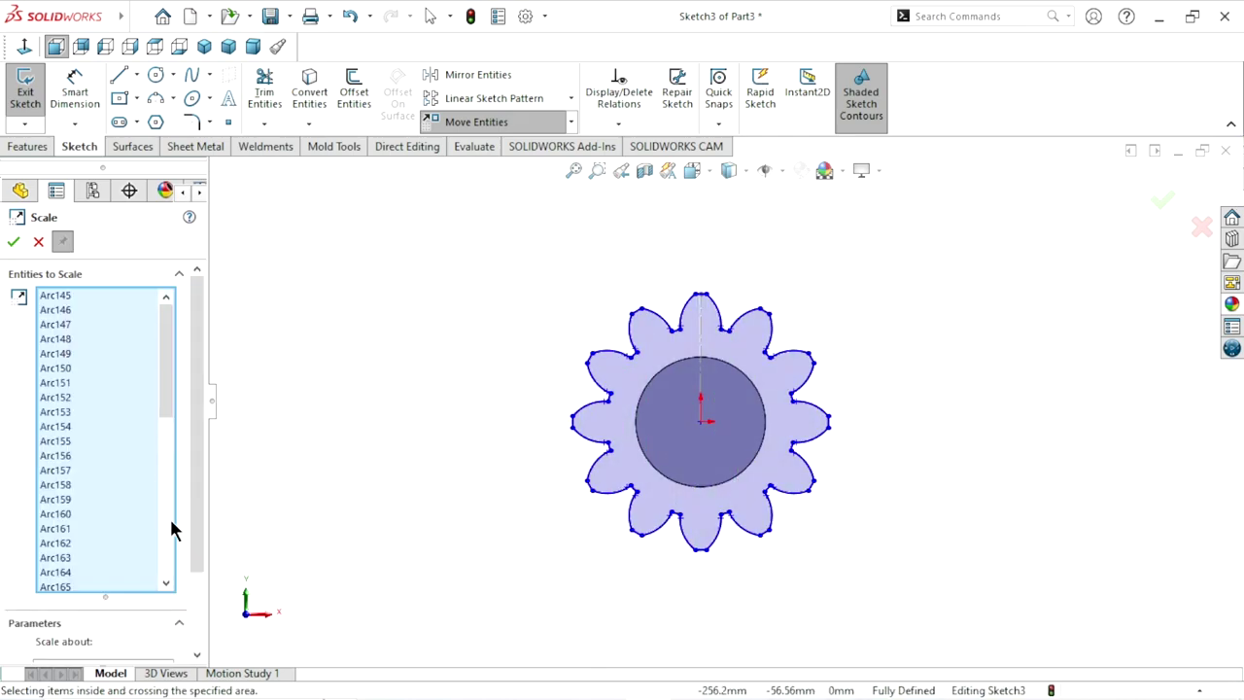
{"action": "left_click_drag", "start_coordinate": [194, 433], "coordinate": [191, 509]}
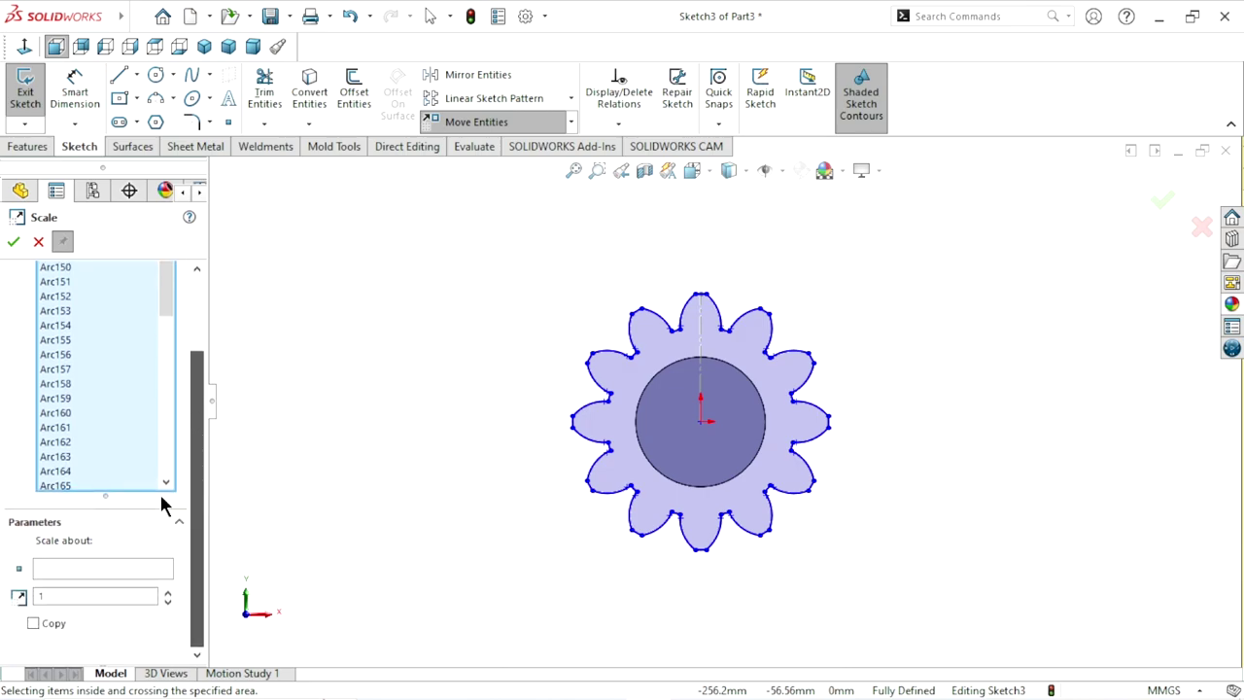
{"action": "left_click", "coordinate": [49, 571]}
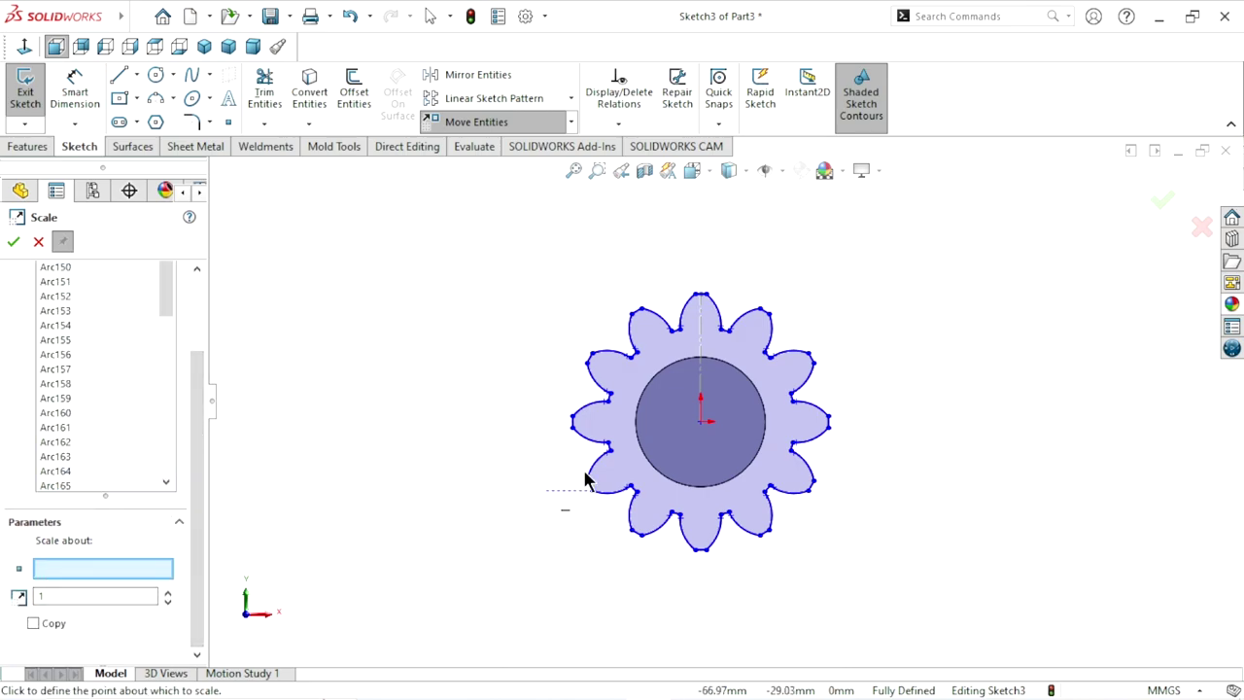
{"action": "left_click", "coordinate": [691, 424]}
{"action": "left_click", "coordinate": [78, 590]}
{"action": "type", "text": "0.85"}
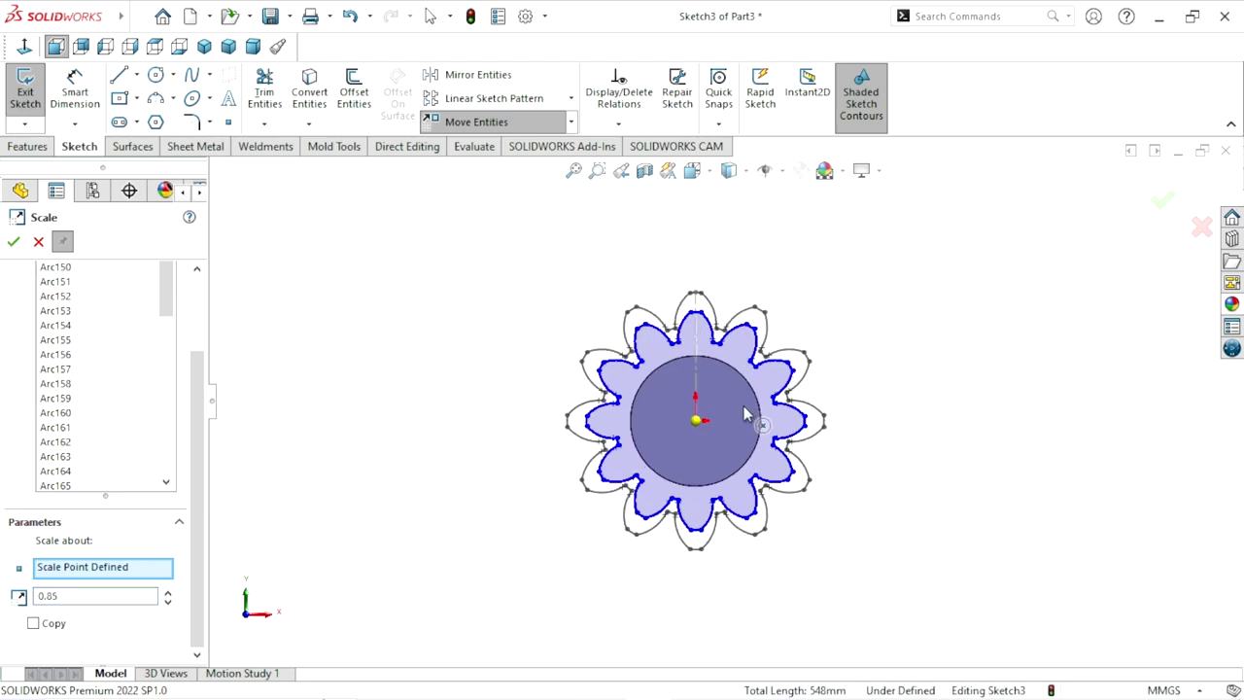
{"action": "mouse_move", "coordinate": [745, 411]}
{"action": "middle_mouse_down"}
{"action": "mouse_move", "coordinate": [853, 416]}
{"action": "mouse_move", "coordinate": [605, 444]}
{"action": "middle_mouse_up"}
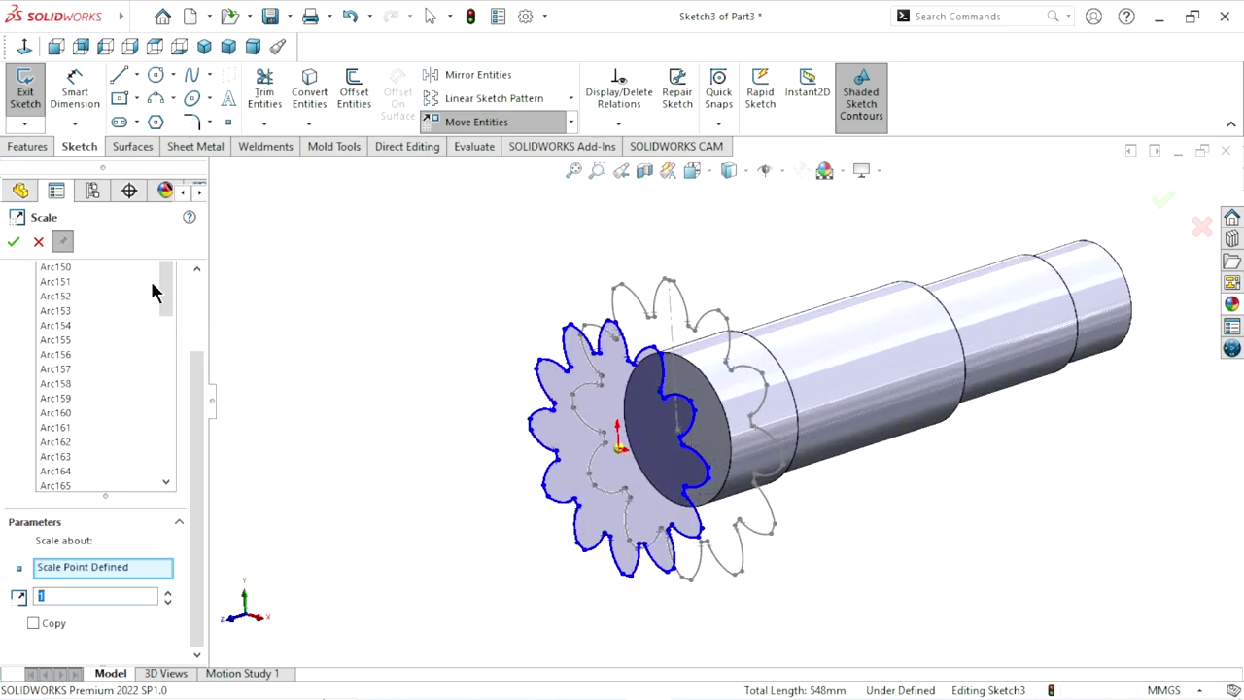
{"action": "left_click", "coordinate": [25, 46]}
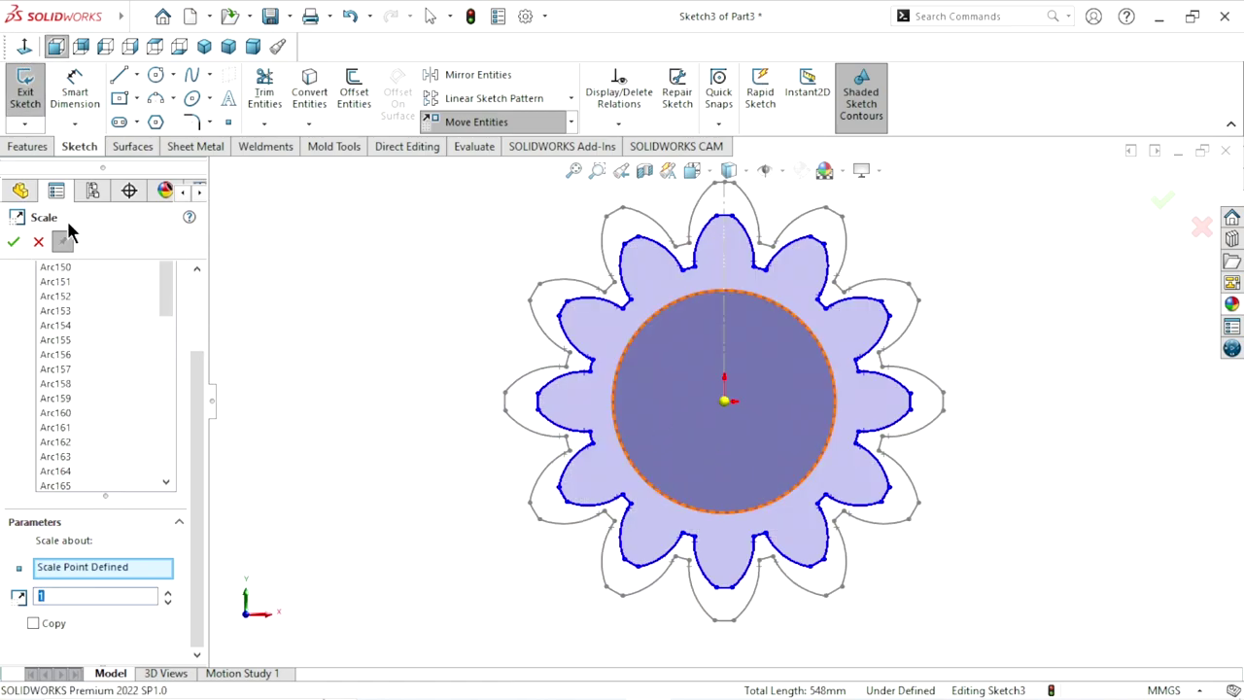
{"action": "left_click", "coordinate": [38, 242]}
{"action": "scroll", "coordinate": [755, 469], "scroll_direction": "up", "scroll_amount": 3}
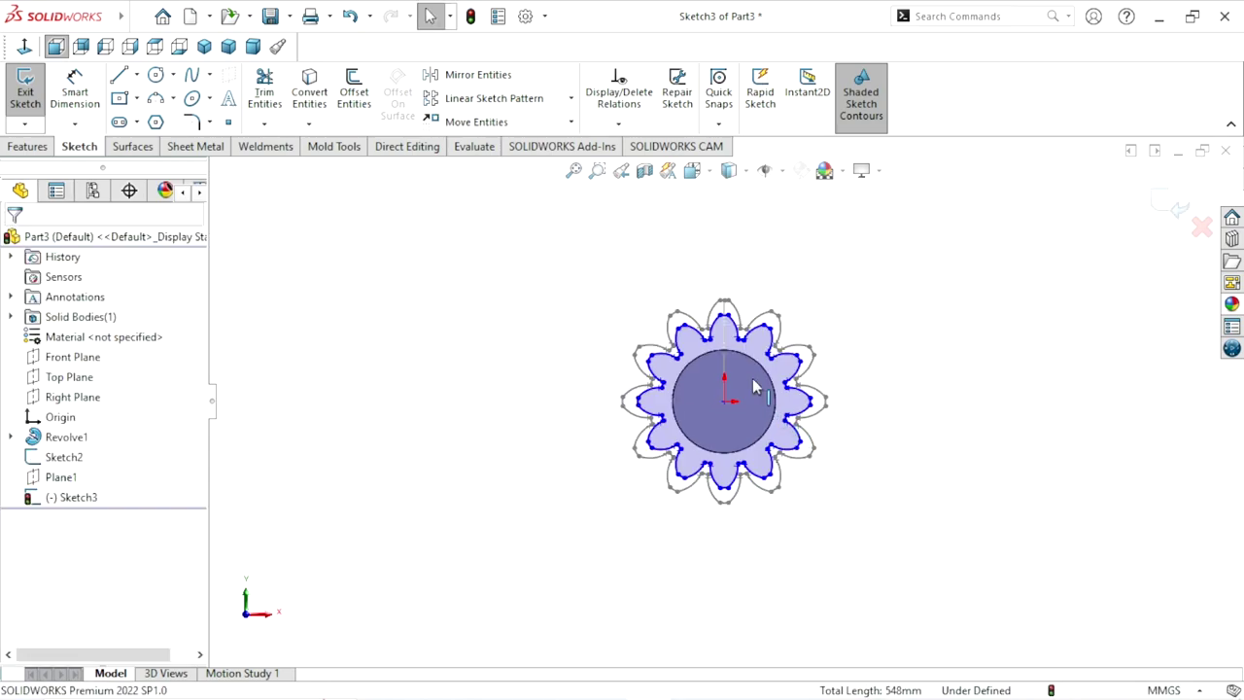
{"action": "scroll", "coordinate": [841, 385], "scroll_direction": "down", "scroll_amount": 2}
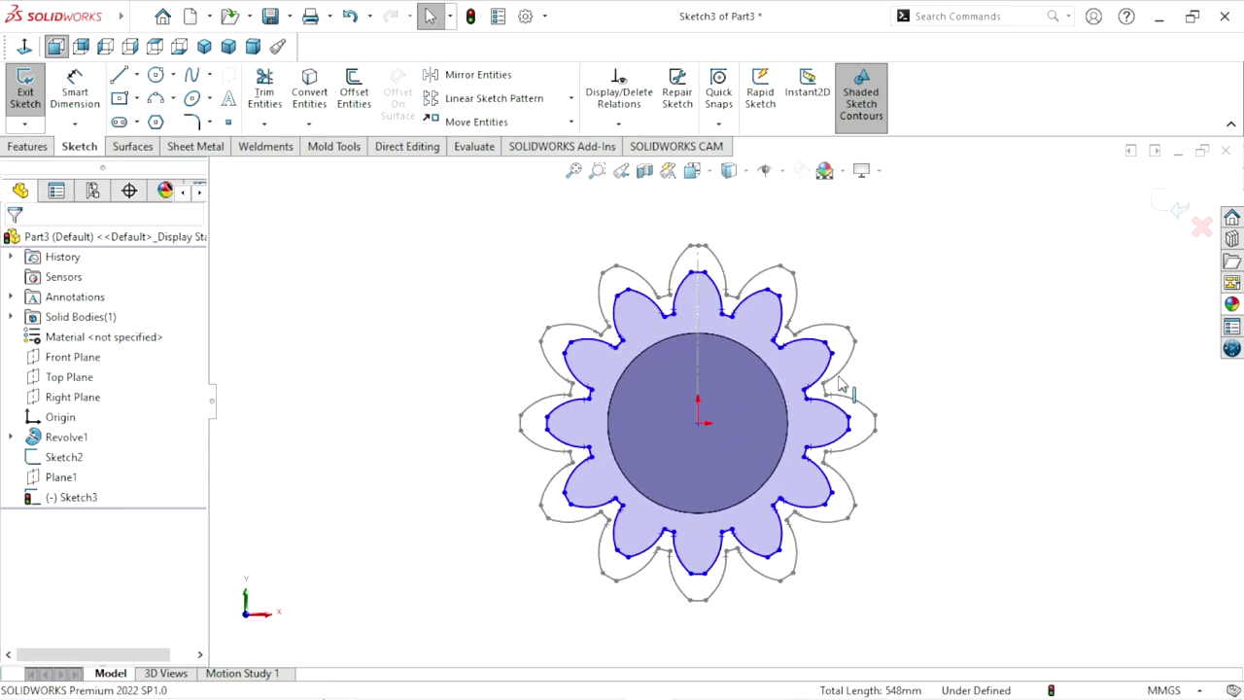
Step: Start Rotate Entities and box-select the whole scaled gear profile in Sketch3
{"action": "left_click", "coordinate": [570, 121]}
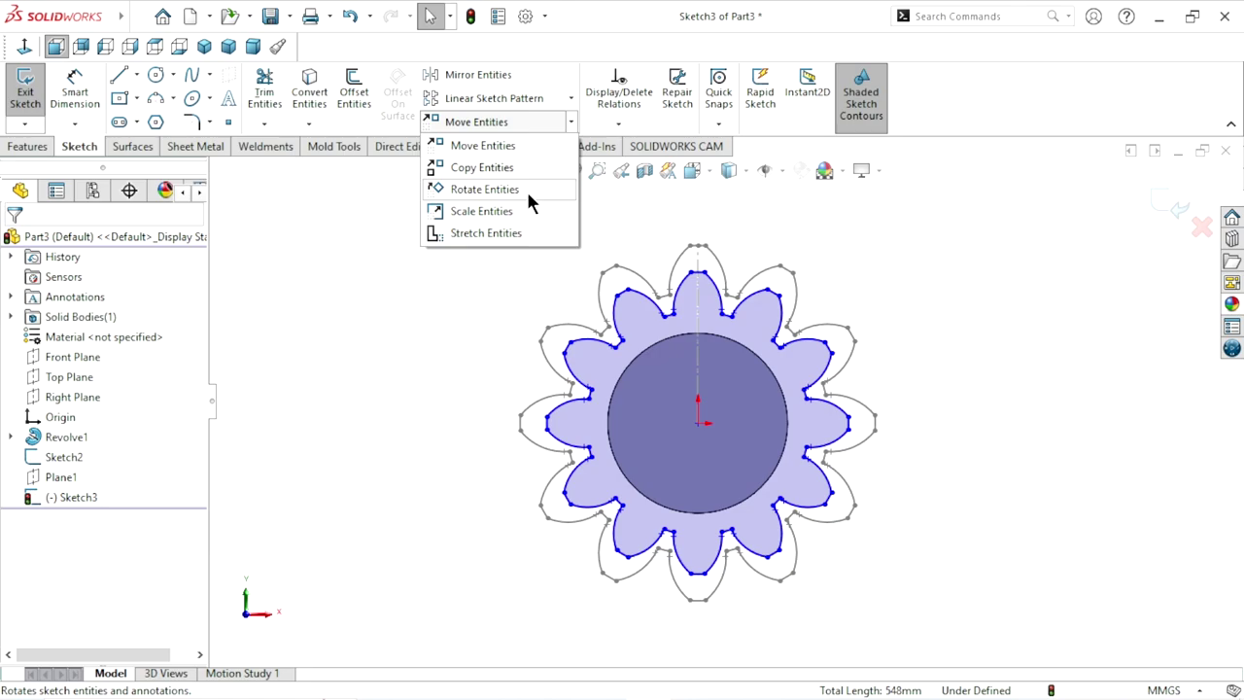
{"action": "left_click", "coordinate": [453, 192]}
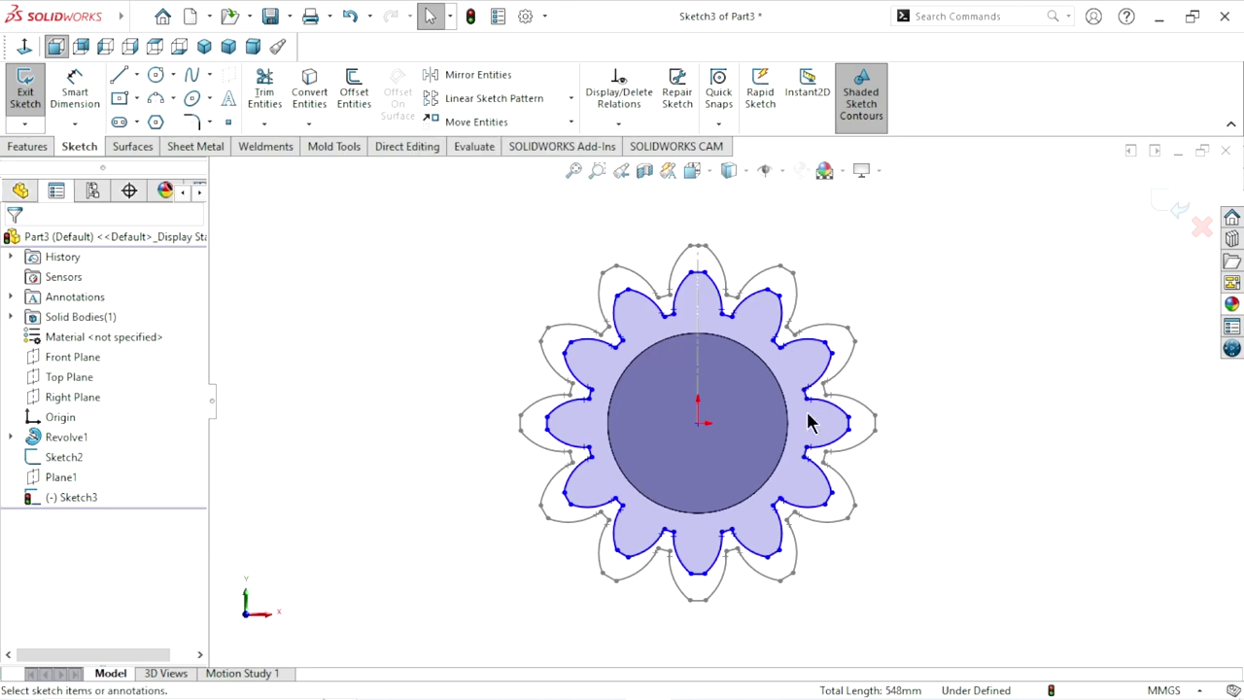
{"action": "scroll", "coordinate": [739, 510], "scroll_direction": "up", "scroll_amount": 2}
{"action": "scroll", "coordinate": [758, 427], "scroll_direction": "down", "scroll_amount": 1}
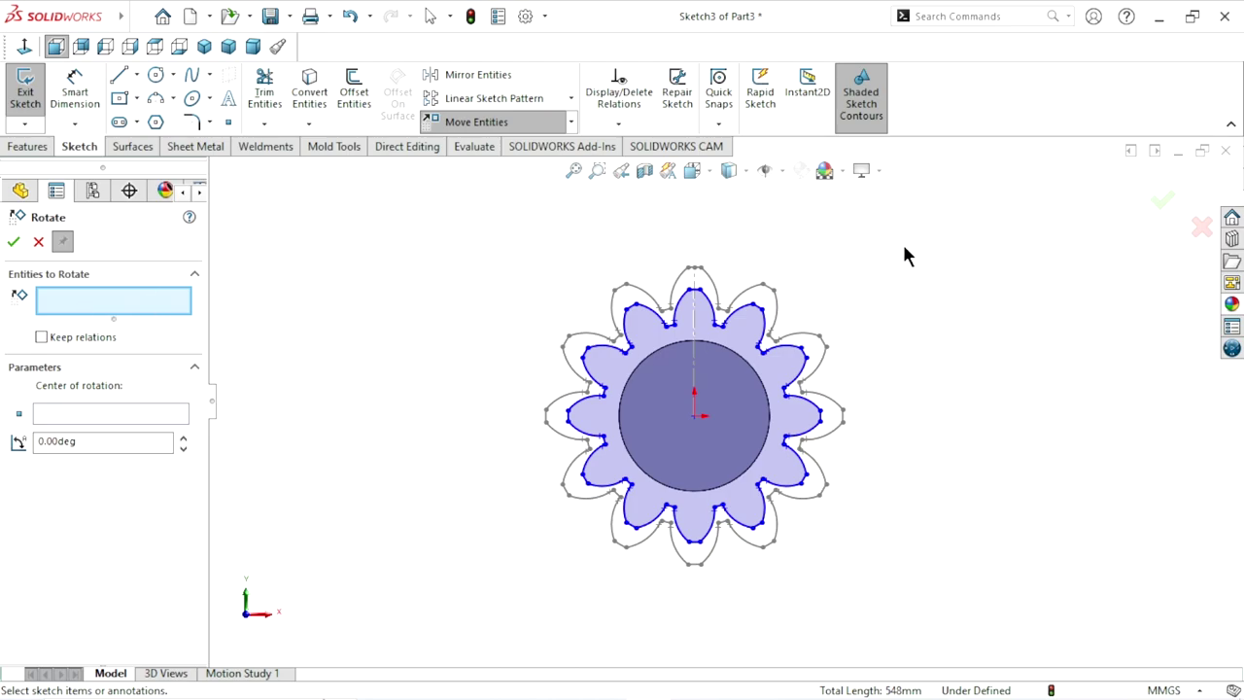
{"action": "left_click_drag", "start_coordinate": [890, 230], "coordinate": [531, 598]}
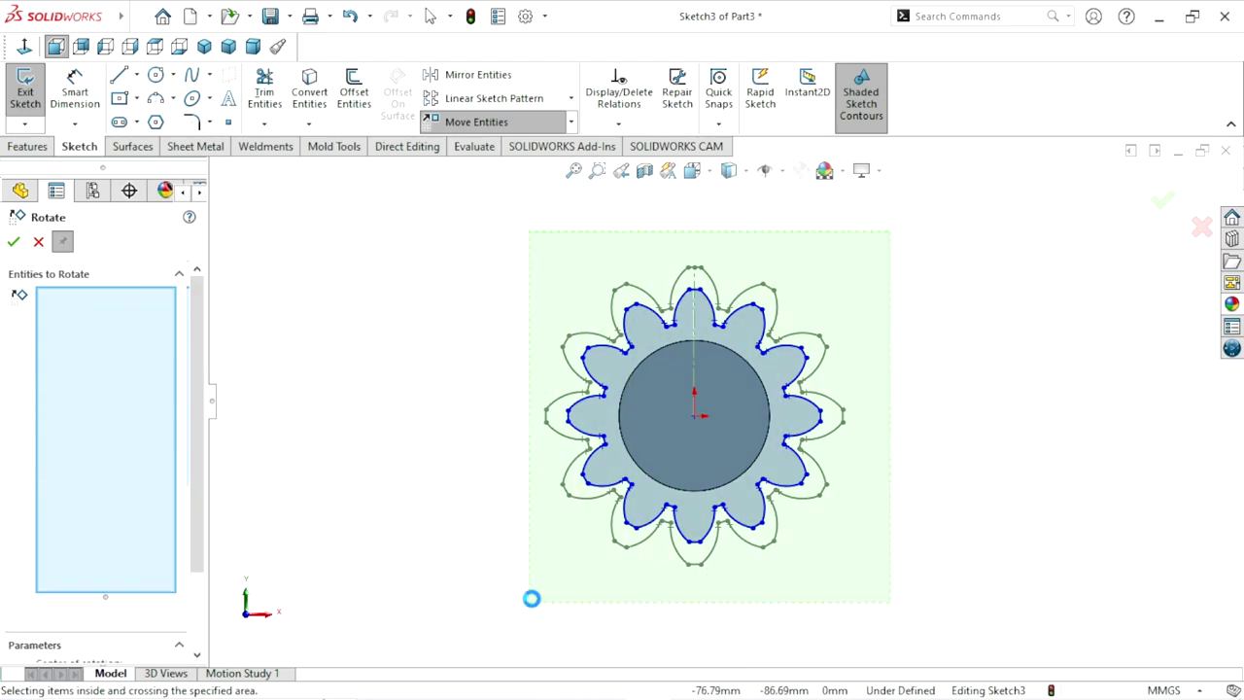
{"action": "scroll", "coordinate": [194, 459], "scroll_direction": "down", "scroll_amount": 2}
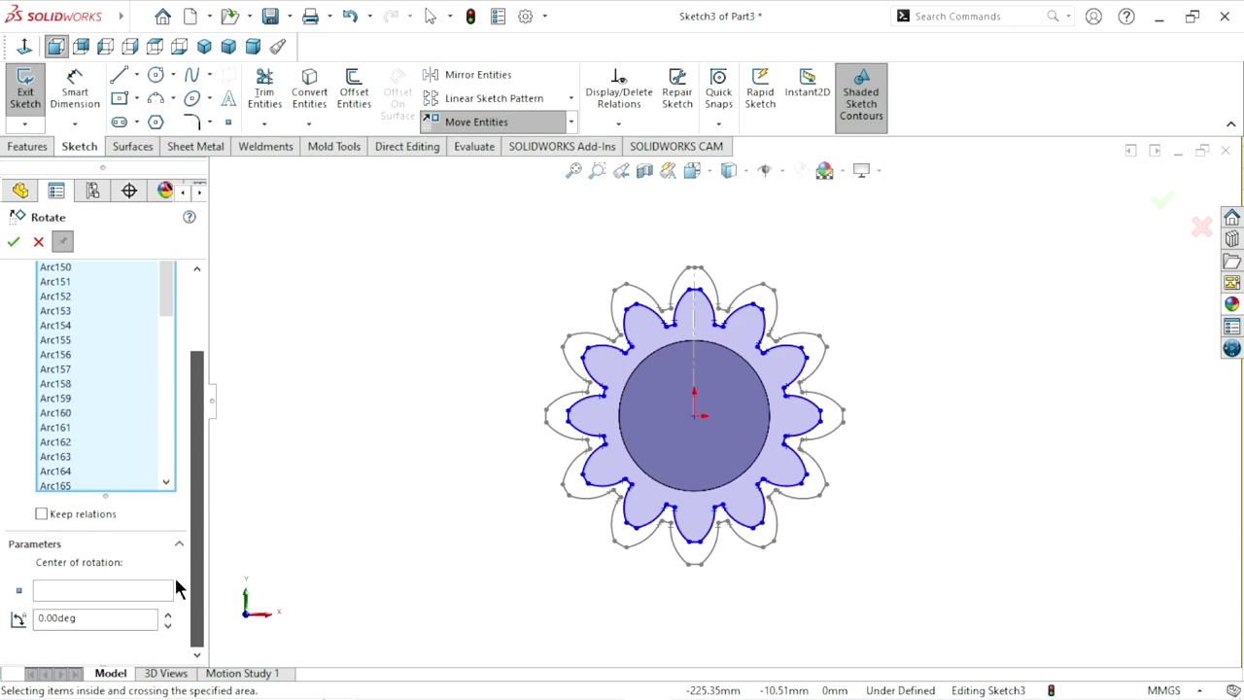
Step: Rotate the selected profile 15° about the sketch origin and finish the command
{"action": "left_click", "coordinate": [50, 589]}
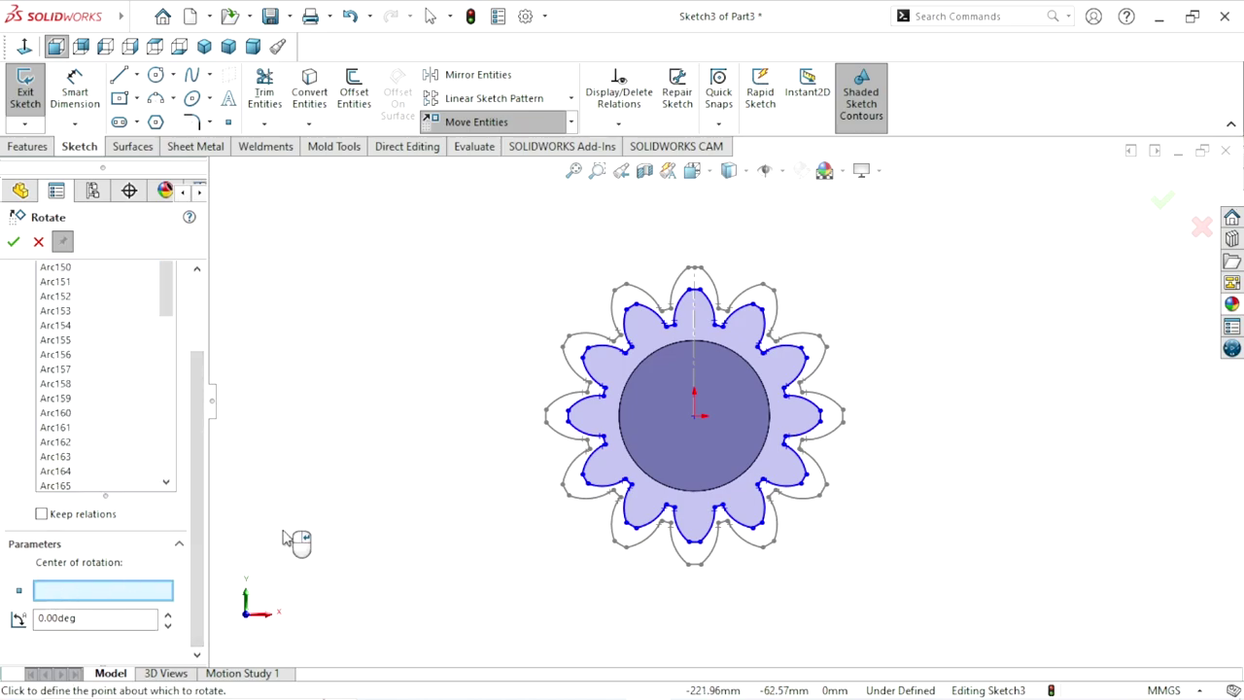
{"action": "left_click", "coordinate": [695, 418]}
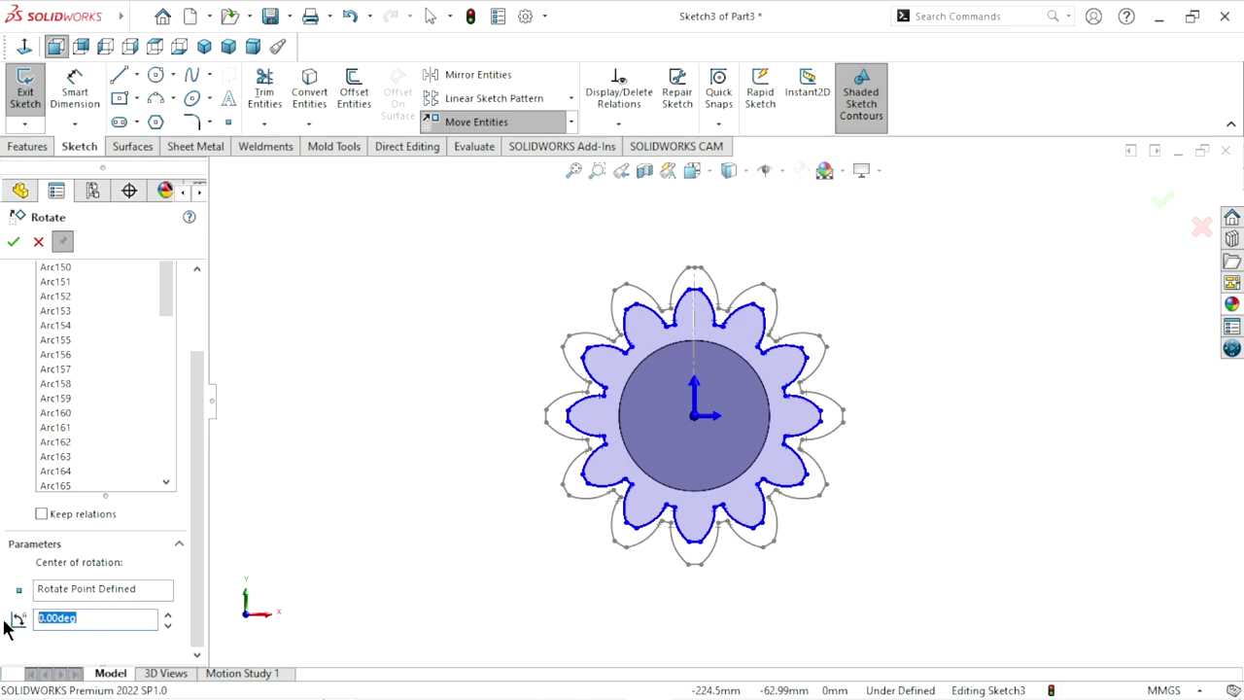
{"action": "type", "text": "15"}
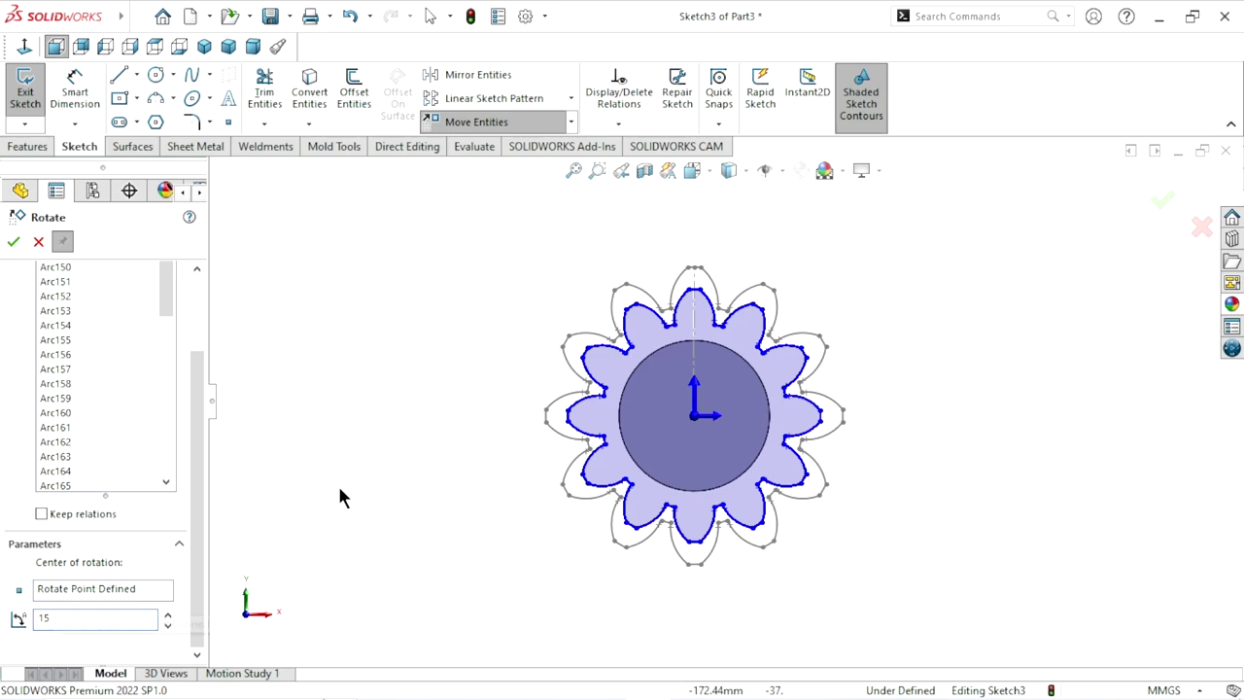
{"action": "key", "text": "Return"}
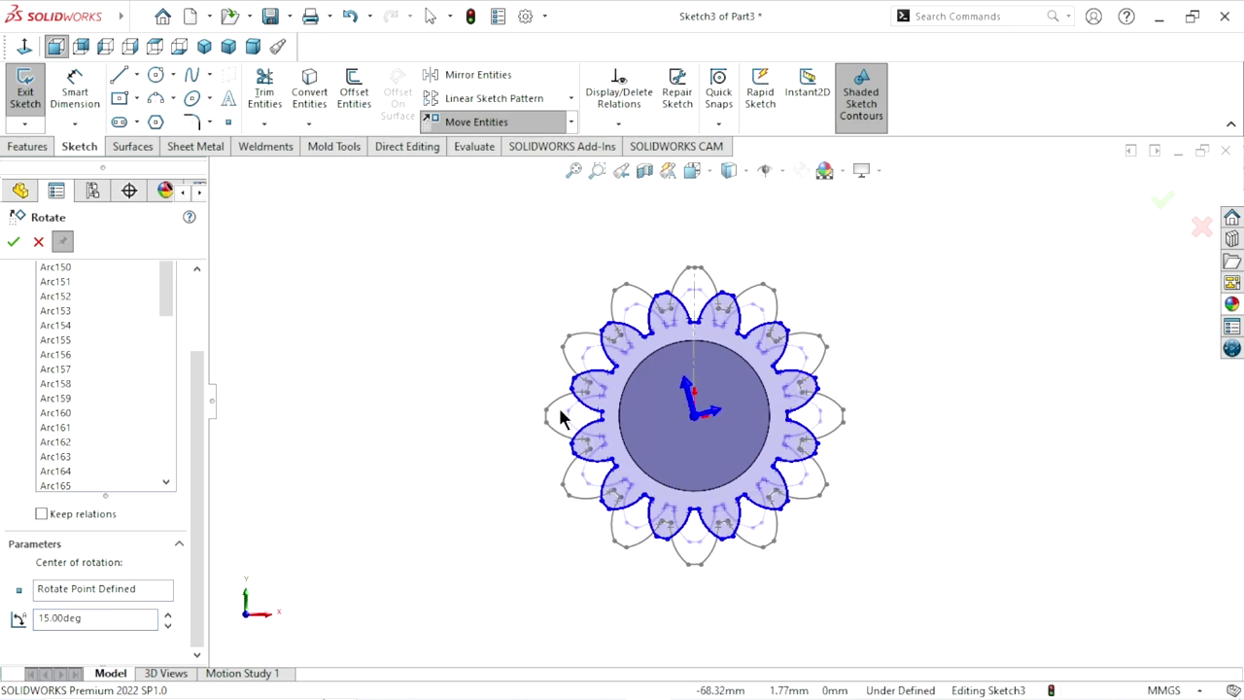
{"action": "scroll", "coordinate": [647, 359], "scroll_direction": "down", "scroll_amount": 3}
{"action": "scroll", "coordinate": [646, 359], "scroll_direction": "up", "scroll_amount": 1}
{"action": "scroll", "coordinate": [644, 357], "scroll_direction": "up", "scroll_amount": 1}
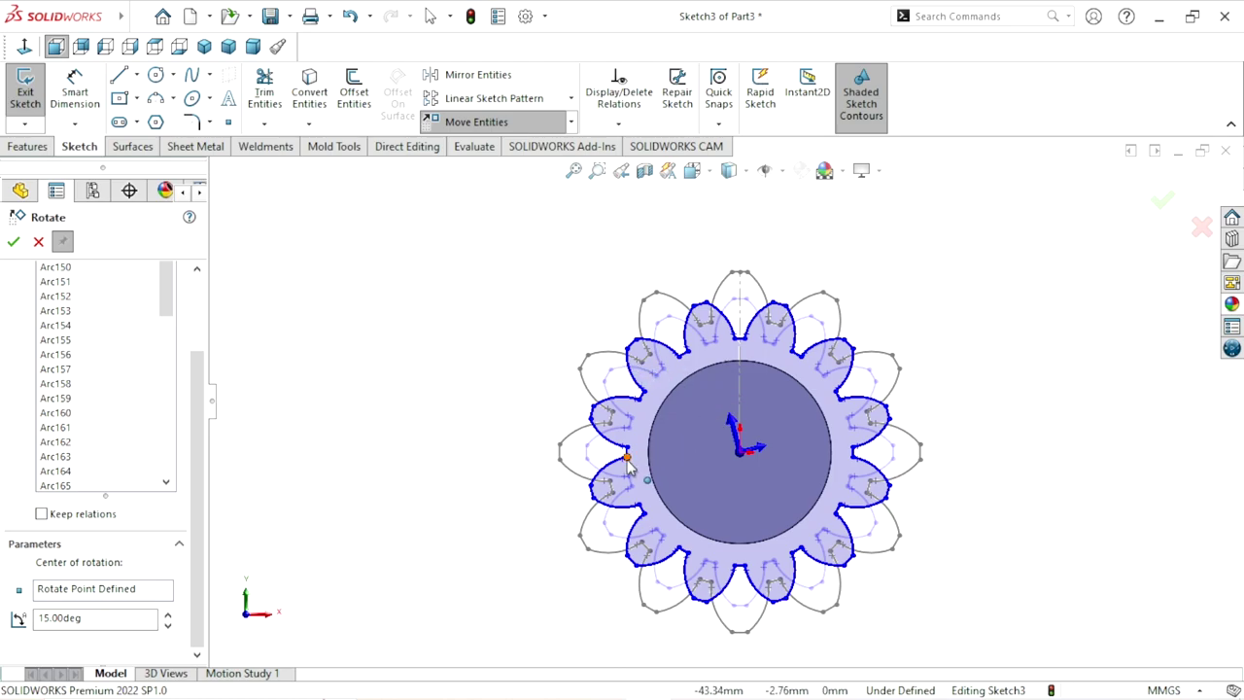
{"action": "scroll", "coordinate": [684, 476], "scroll_direction": "up", "scroll_amount": 1}
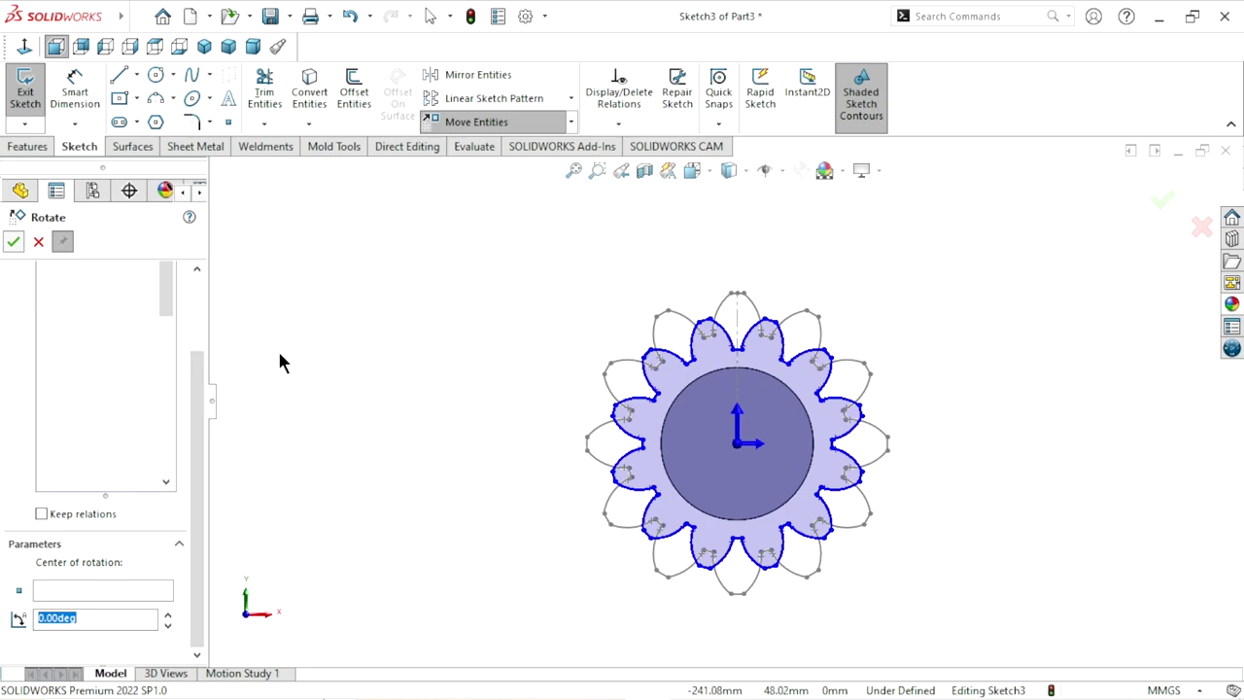
{"action": "left_click", "coordinate": [296, 370]}
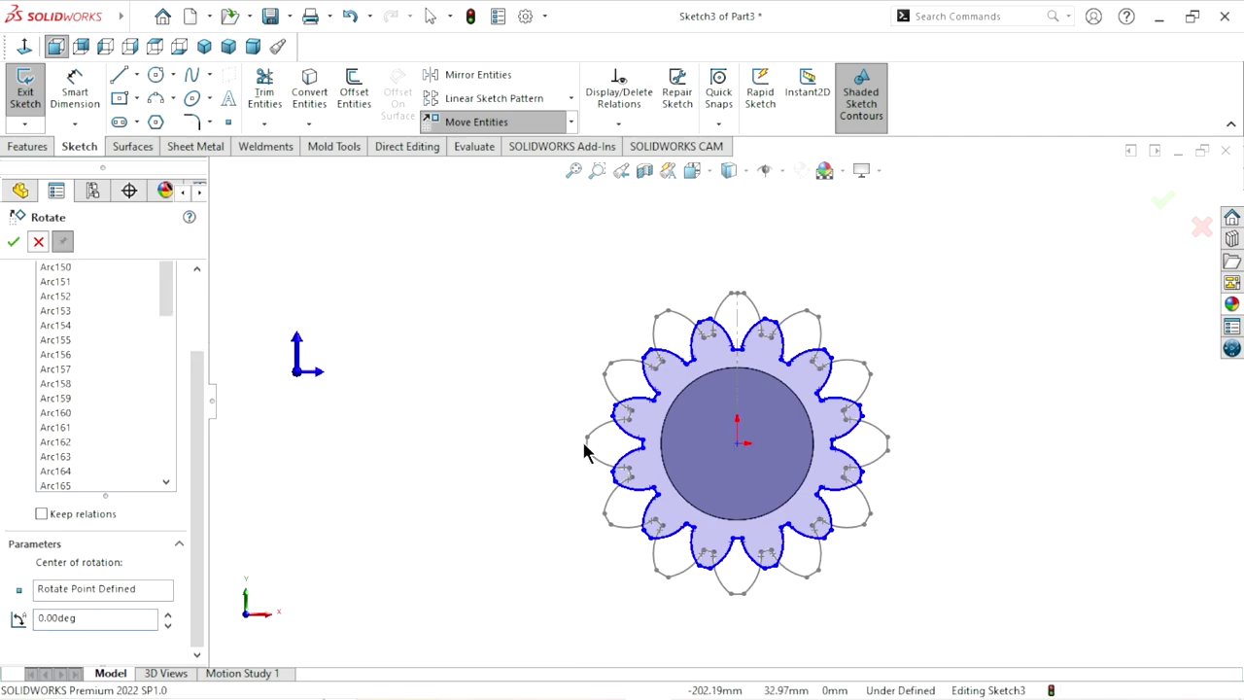
{"action": "key", "text": "Return"}
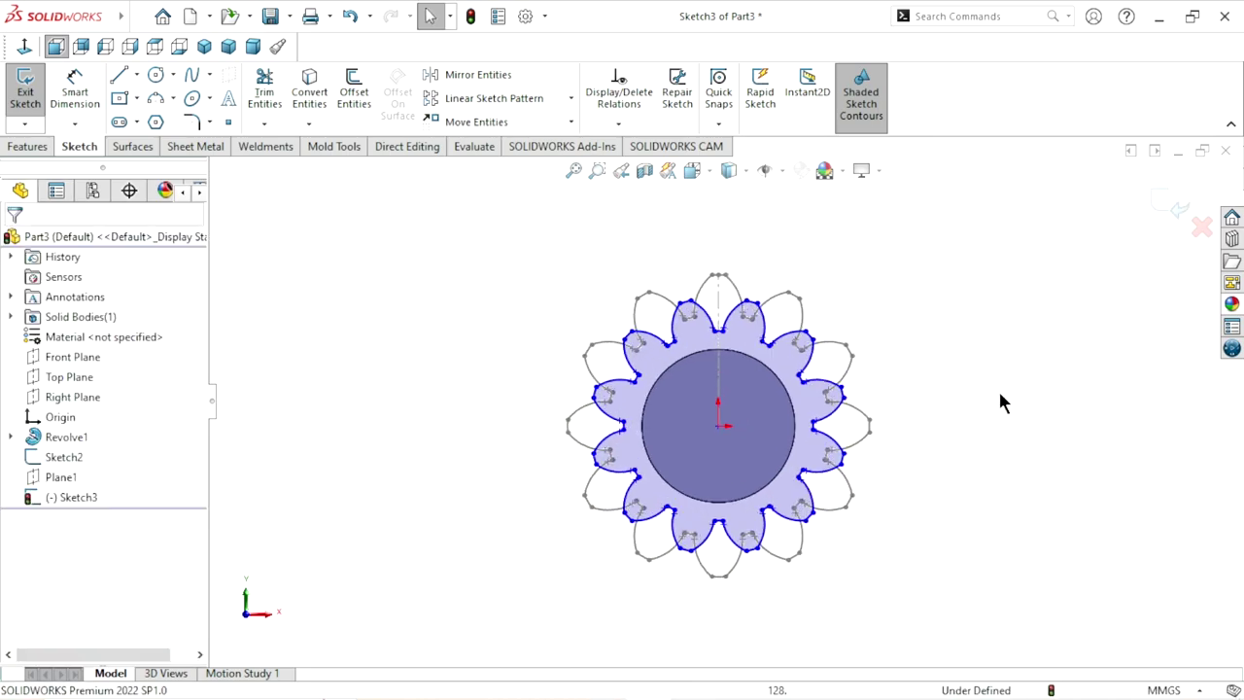
Step: Exit Sketch3 and orbit the shaft to an angled 3D view
{"action": "middle_click_drag", "start_coordinate": [1001, 401], "coordinate": [949, 411]}
{"action": "left_click", "coordinate": [1158, 204]}
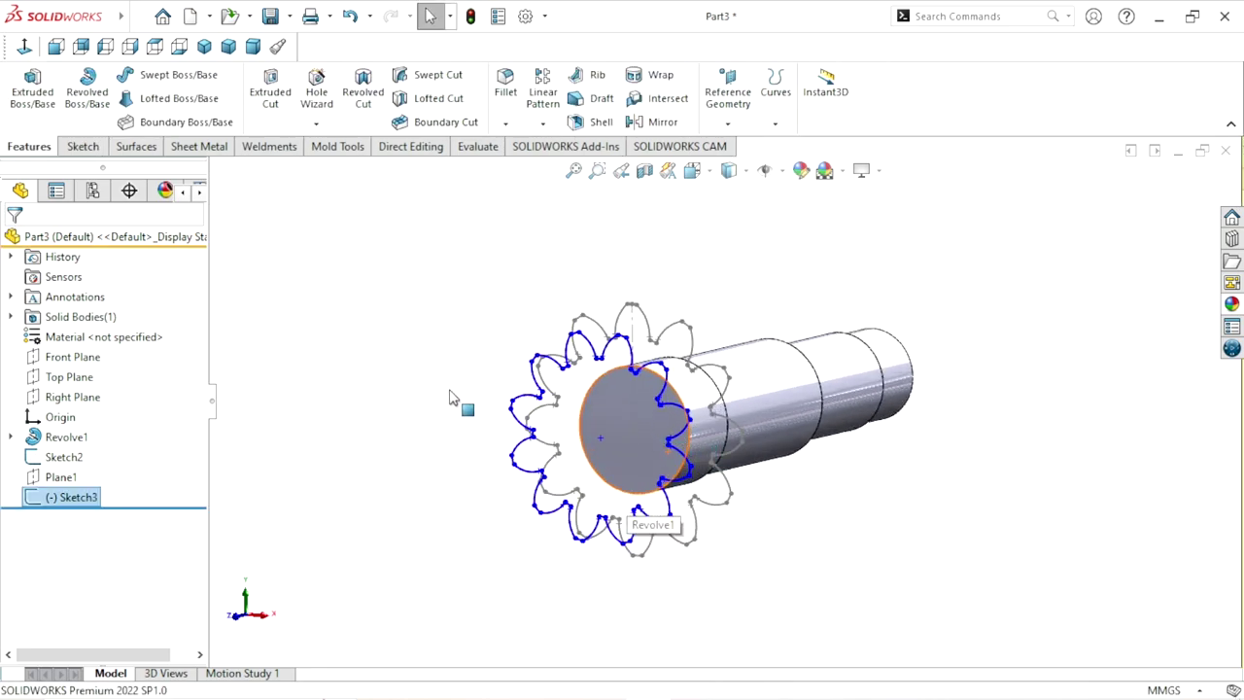
{"action": "left_click", "coordinate": [450, 398]}
{"action": "middle_click_drag", "start_coordinate": [632, 455], "coordinate": [702, 277]}
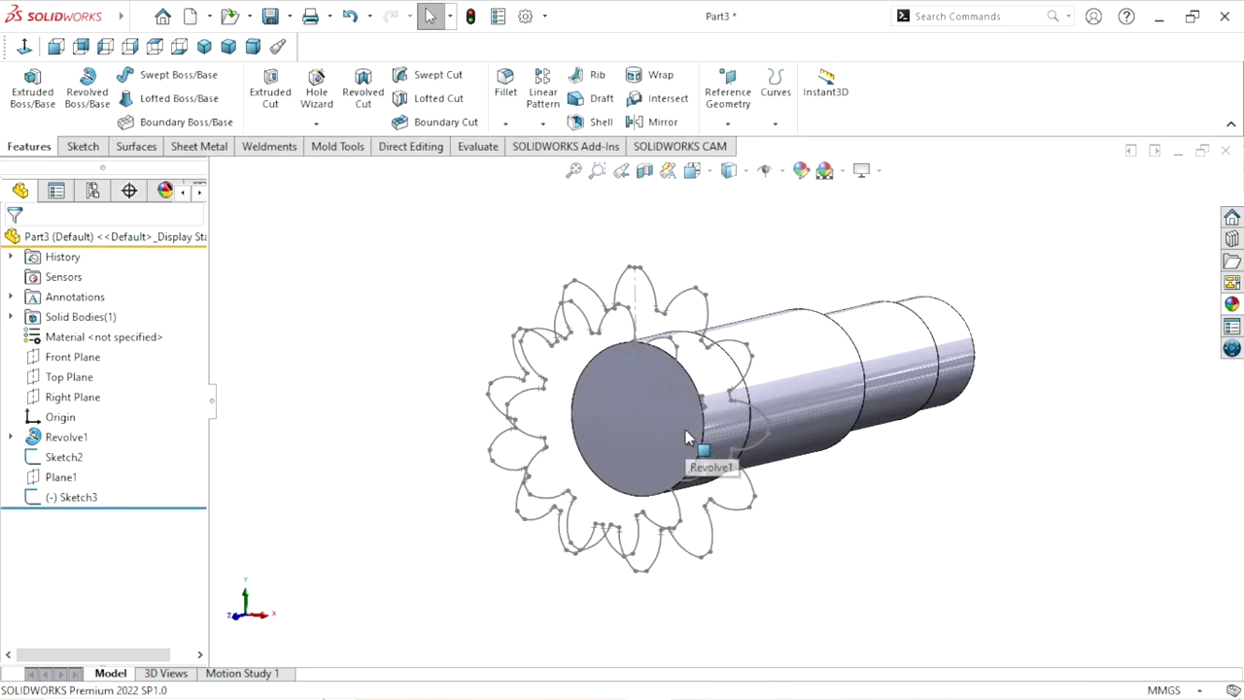
Step: Create Plane2 offset 65 mm from the shaft's toothed end face
{"action": "left_click", "coordinate": [731, 130]}
{"action": "left_click", "coordinate": [744, 146]}
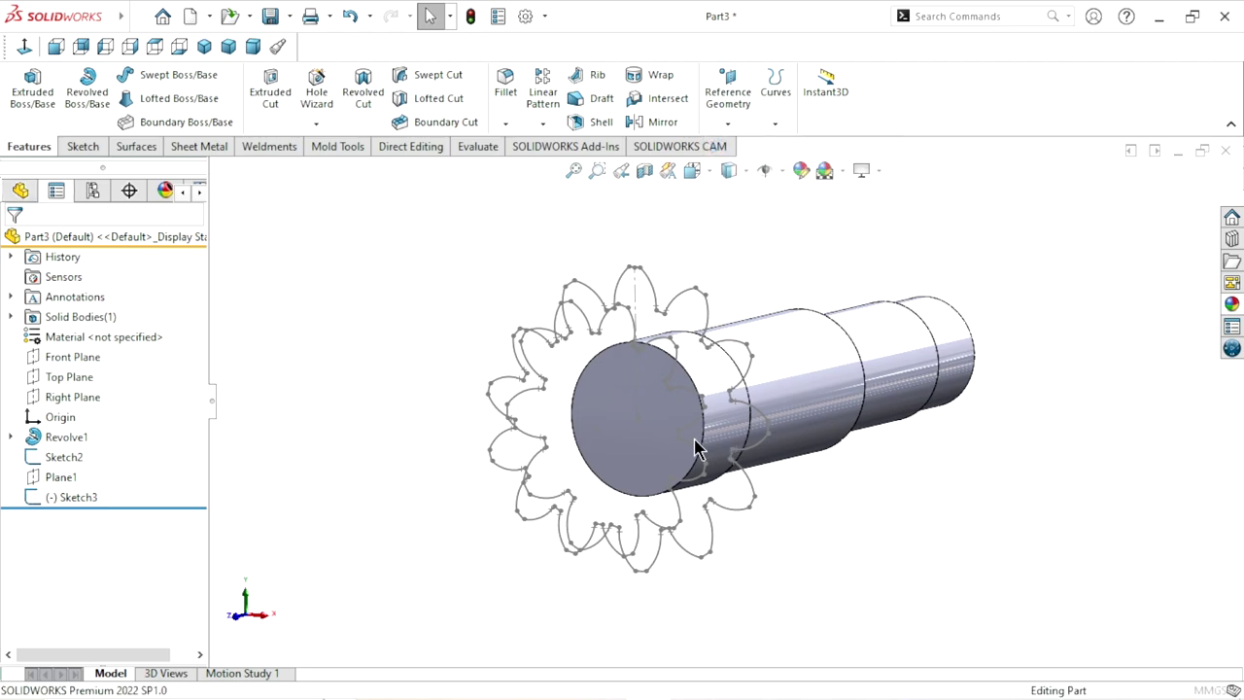
{"action": "left_click", "coordinate": [624, 387]}
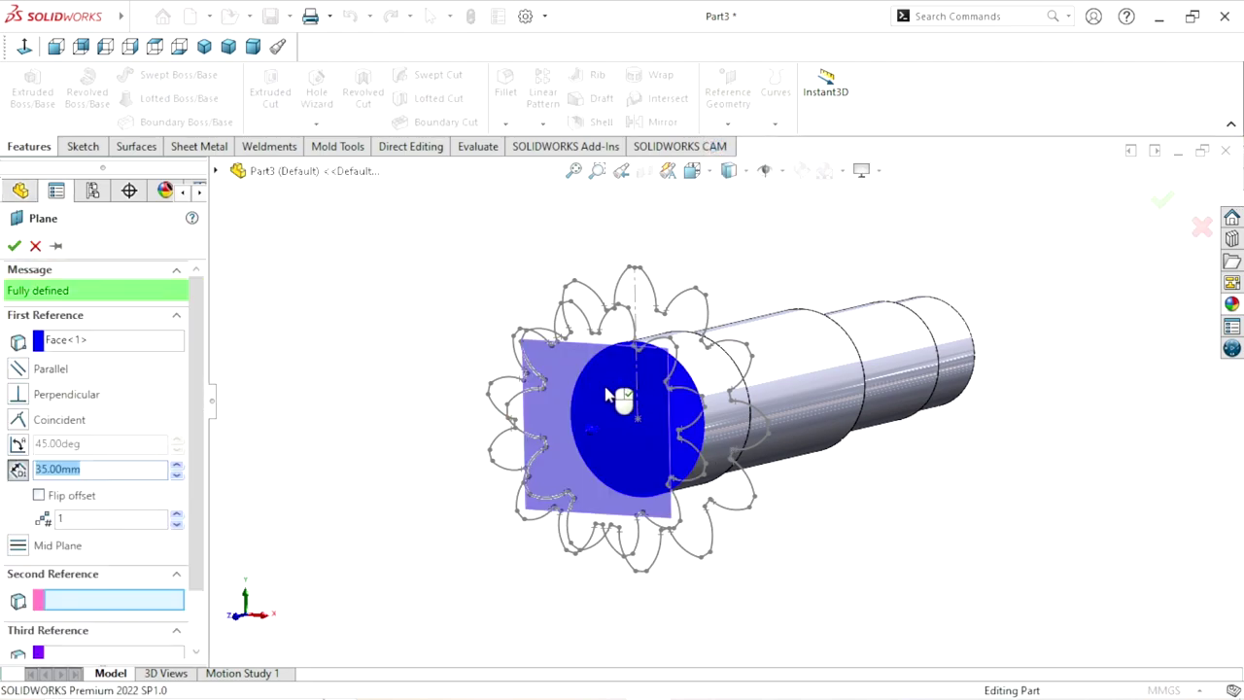
{"action": "left_click", "coordinate": [110, 474]}
{"action": "type", "text": "65"}
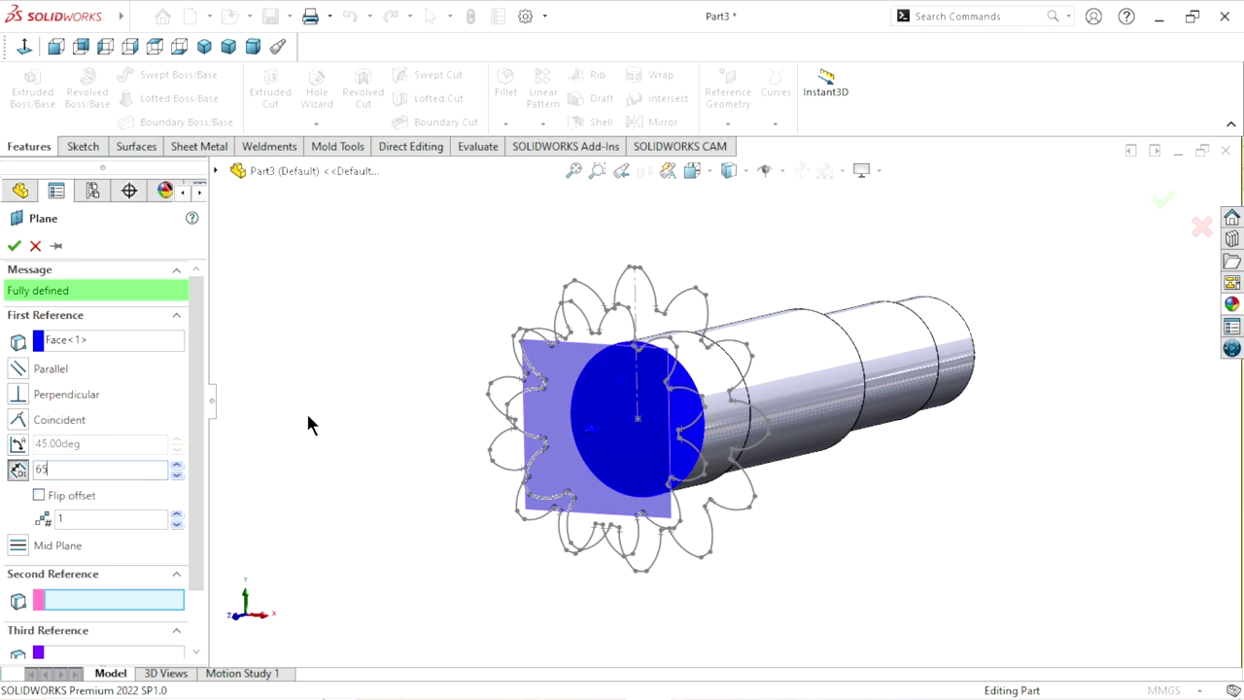
{"action": "key", "text": "Return"}
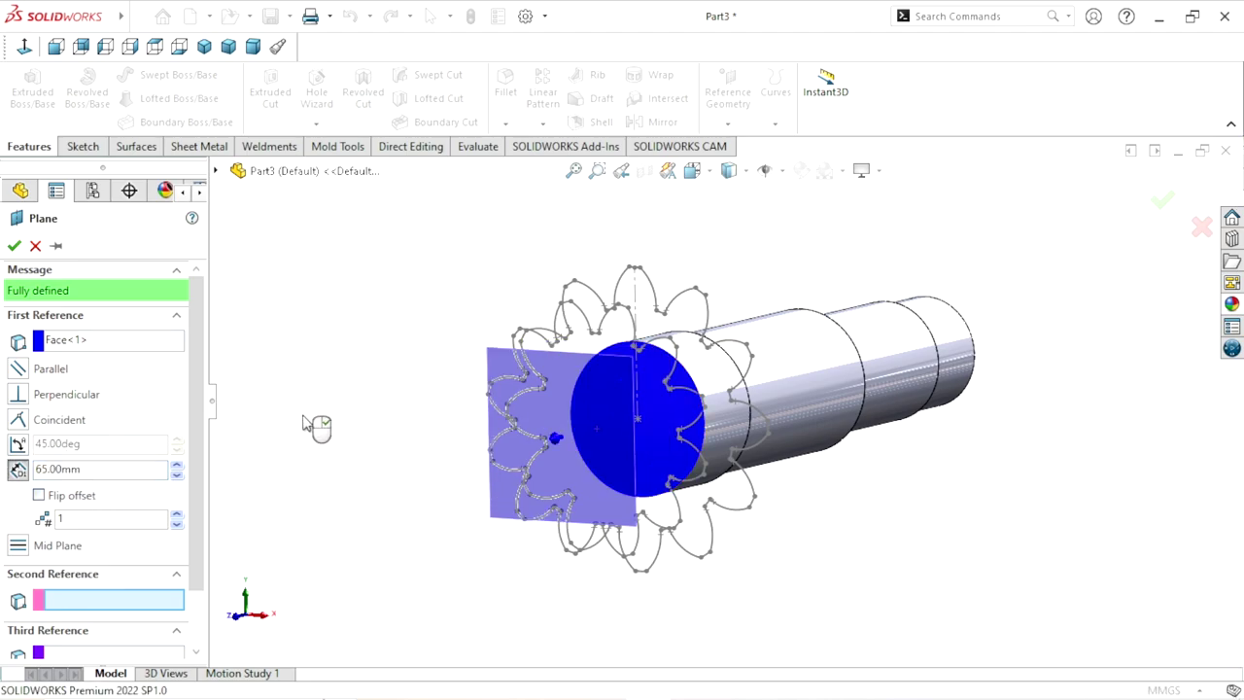
{"action": "left_click", "coordinate": [14, 246]}
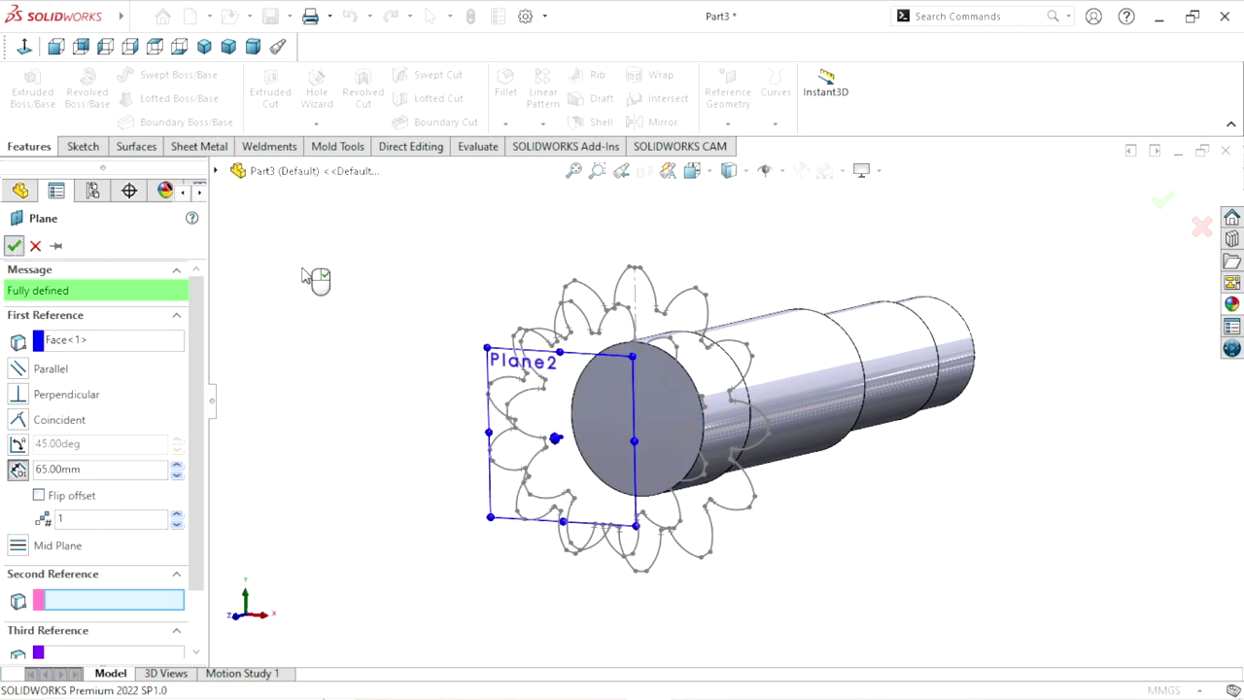
{"action": "left_click", "coordinate": [491, 358]}
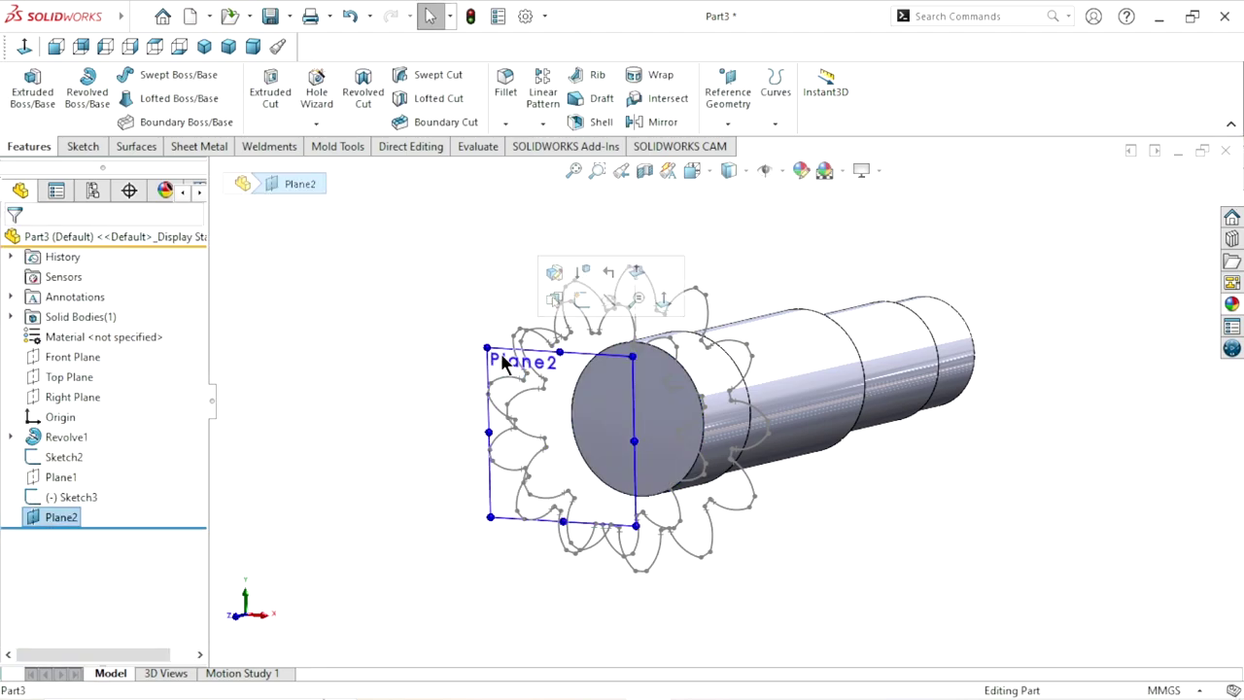
Step: Start a sketch on Plane2 and convert Sketch2's gear outline into it
{"action": "left_click", "coordinate": [581, 299]}
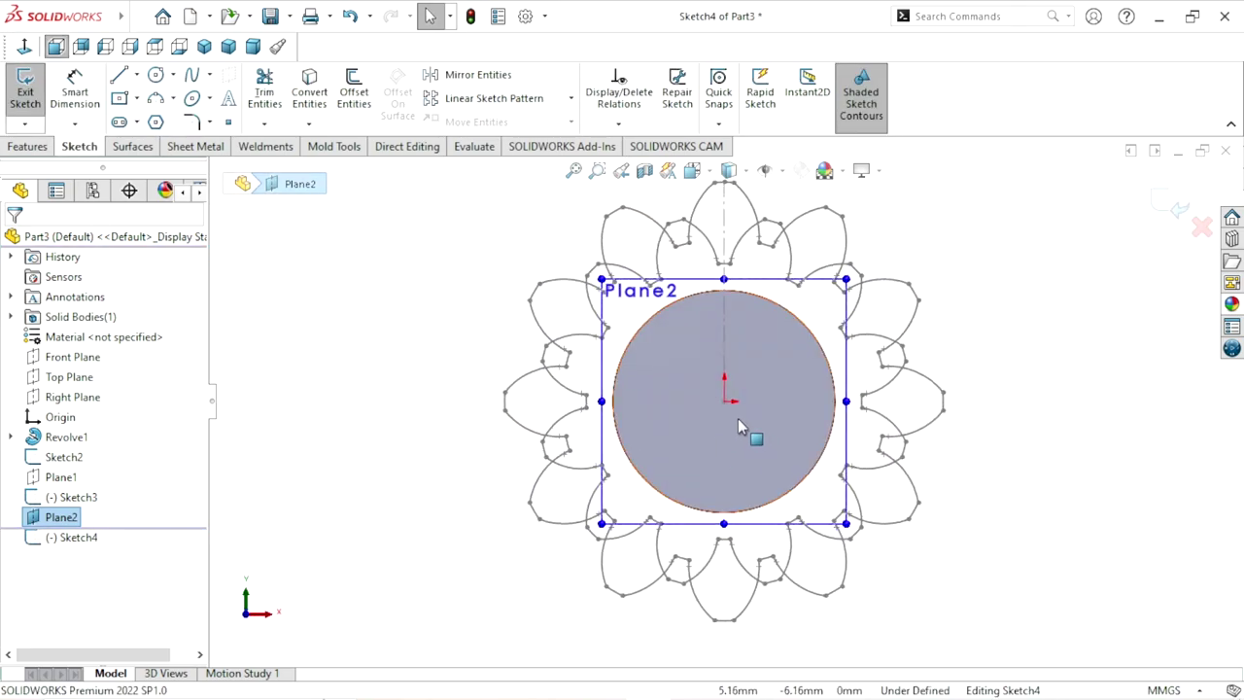
{"action": "scroll", "coordinate": [768, 418], "scroll_direction": "up", "scroll_amount": 2}
{"action": "scroll", "coordinate": [795, 415], "scroll_direction": "down", "scroll_amount": 1}
{"action": "scroll", "coordinate": [790, 413], "scroll_direction": "up", "scroll_amount": 1}
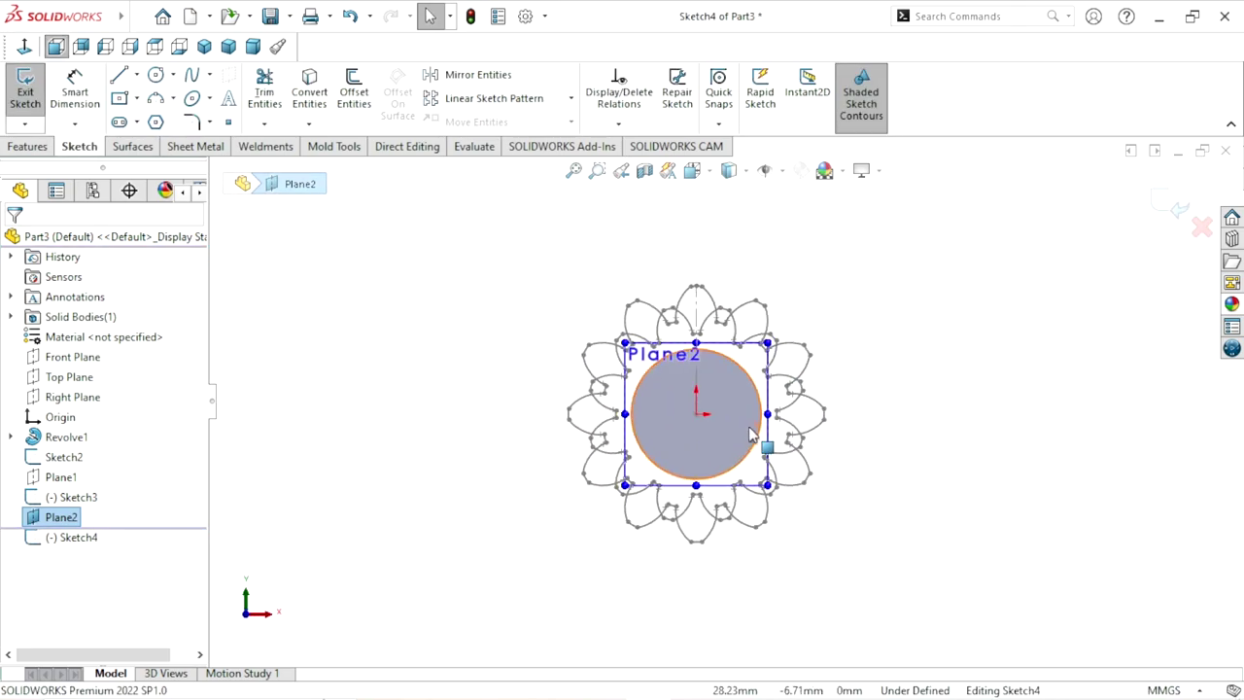
{"action": "scroll", "coordinate": [749, 430], "scroll_direction": "down", "scroll_amount": 1}
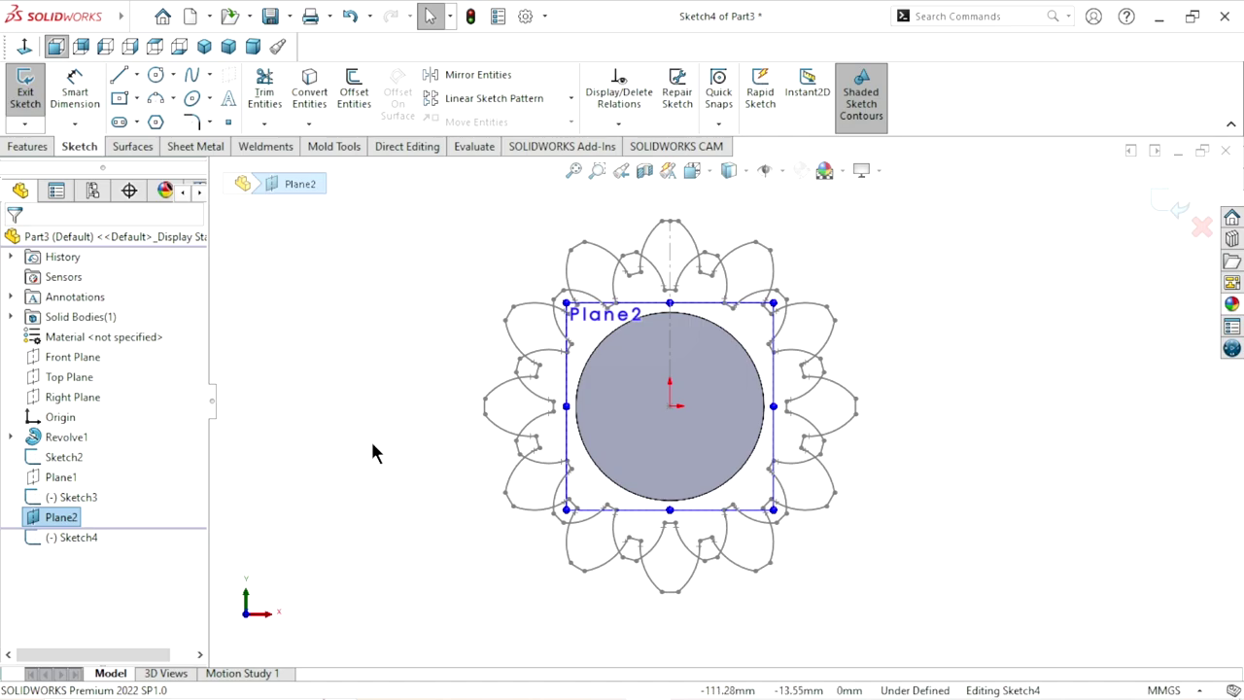
{"action": "left_click", "coordinate": [68, 458]}
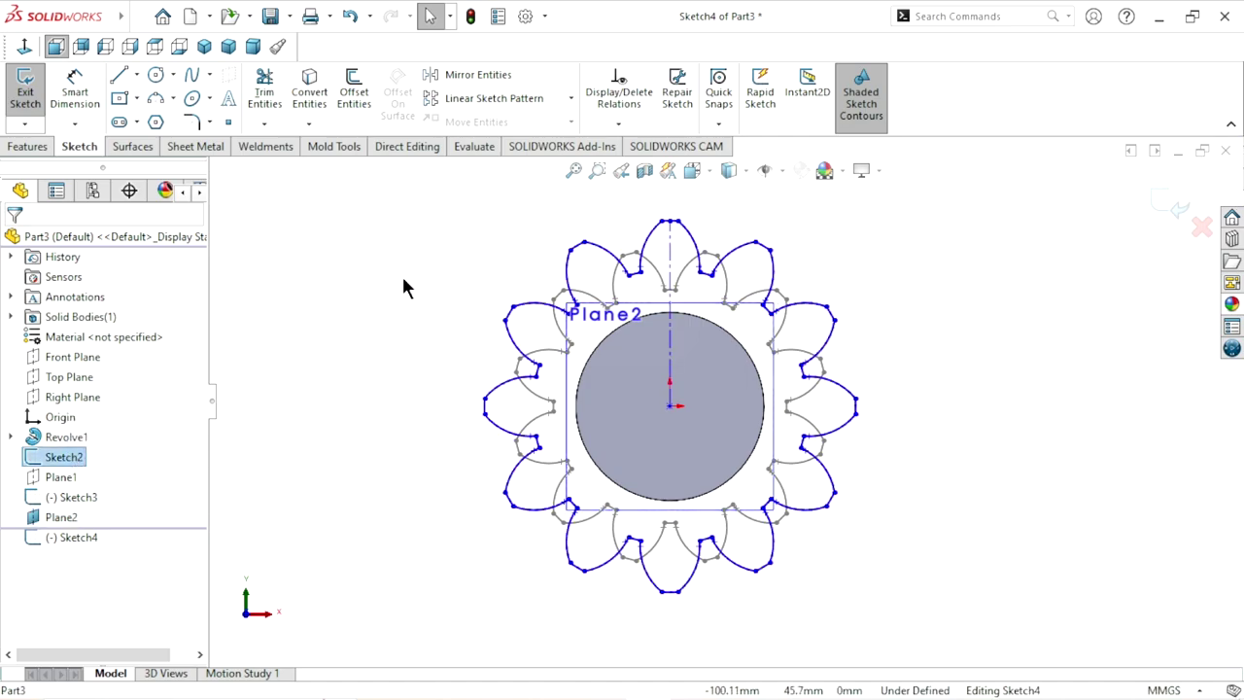
{"action": "left_click", "coordinate": [311, 92]}
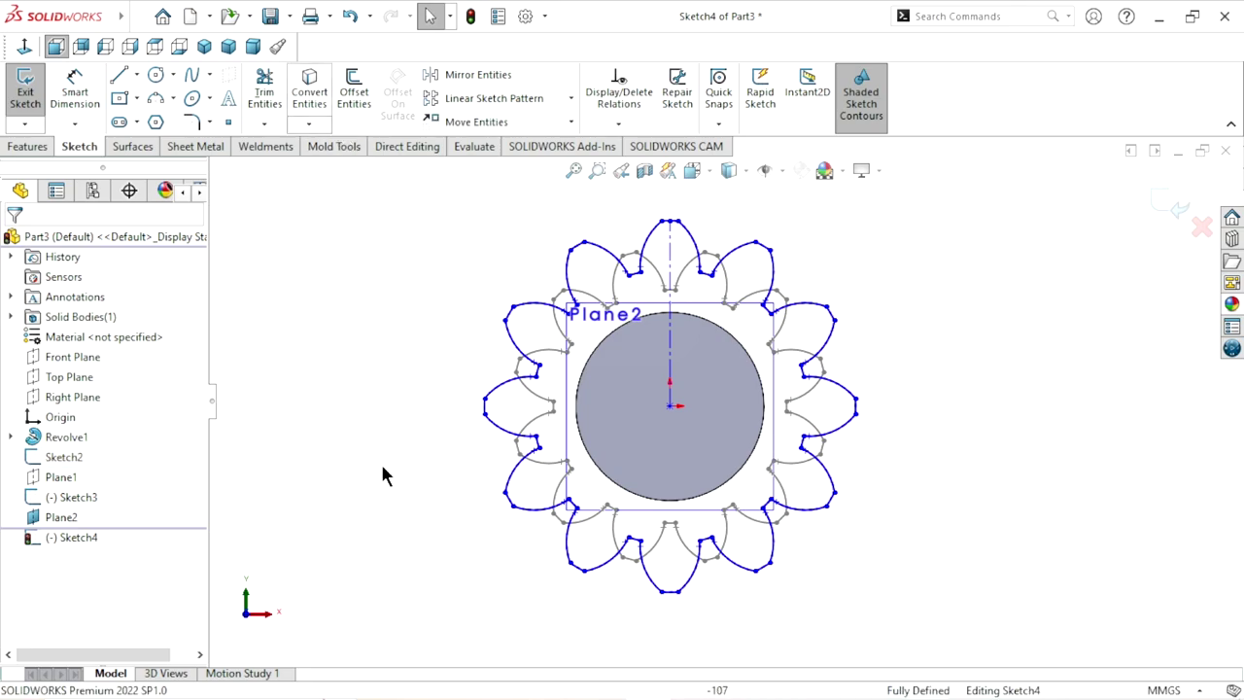
Step: Hide Plane2 and view the new Sketch4 straight on
{"action": "scroll", "coordinate": [644, 437], "scroll_direction": "up", "scroll_amount": 2}
{"action": "mouse_move", "coordinate": [644, 436]}
{"action": "middle_mouse_down"}
{"action": "mouse_move", "coordinate": [675, 439]}
{"action": "mouse_move", "coordinate": [666, 492]}
{"action": "middle_mouse_up"}
{"action": "scroll", "coordinate": [667, 492], "scroll_direction": "up", "scroll_amount": 2}
{"action": "scroll", "coordinate": [568, 472], "scroll_direction": "down", "scroll_amount": 3}
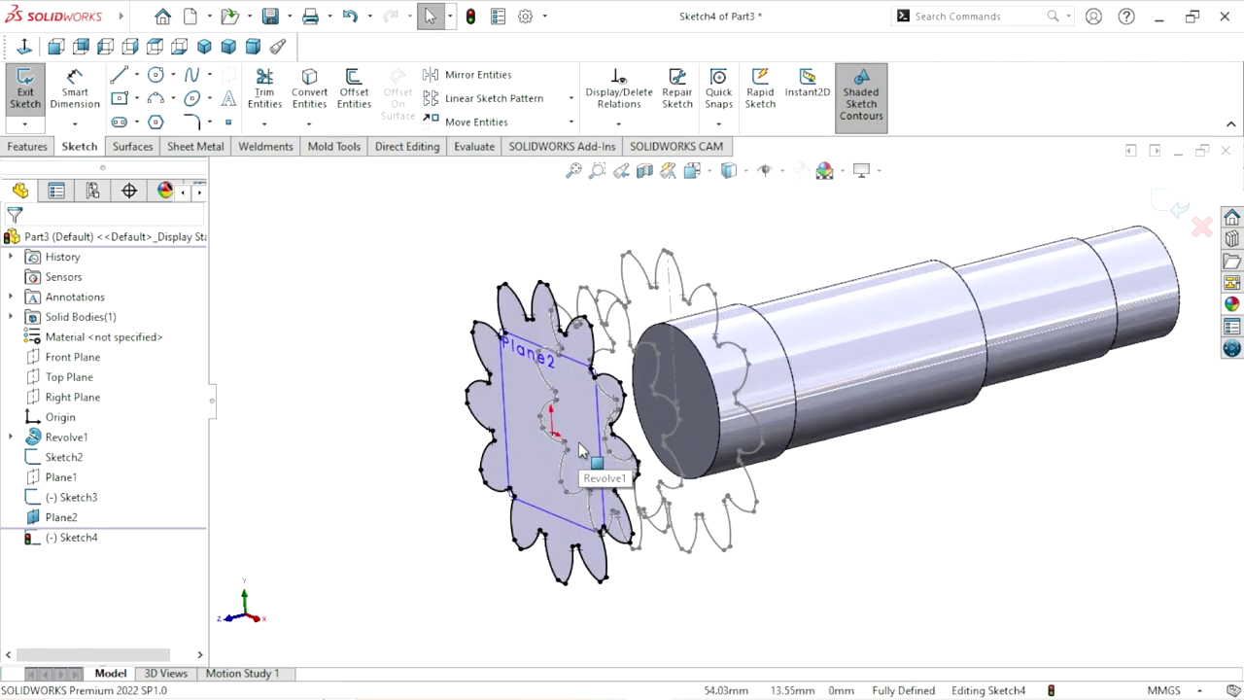
{"action": "left_click", "coordinate": [76, 519]}
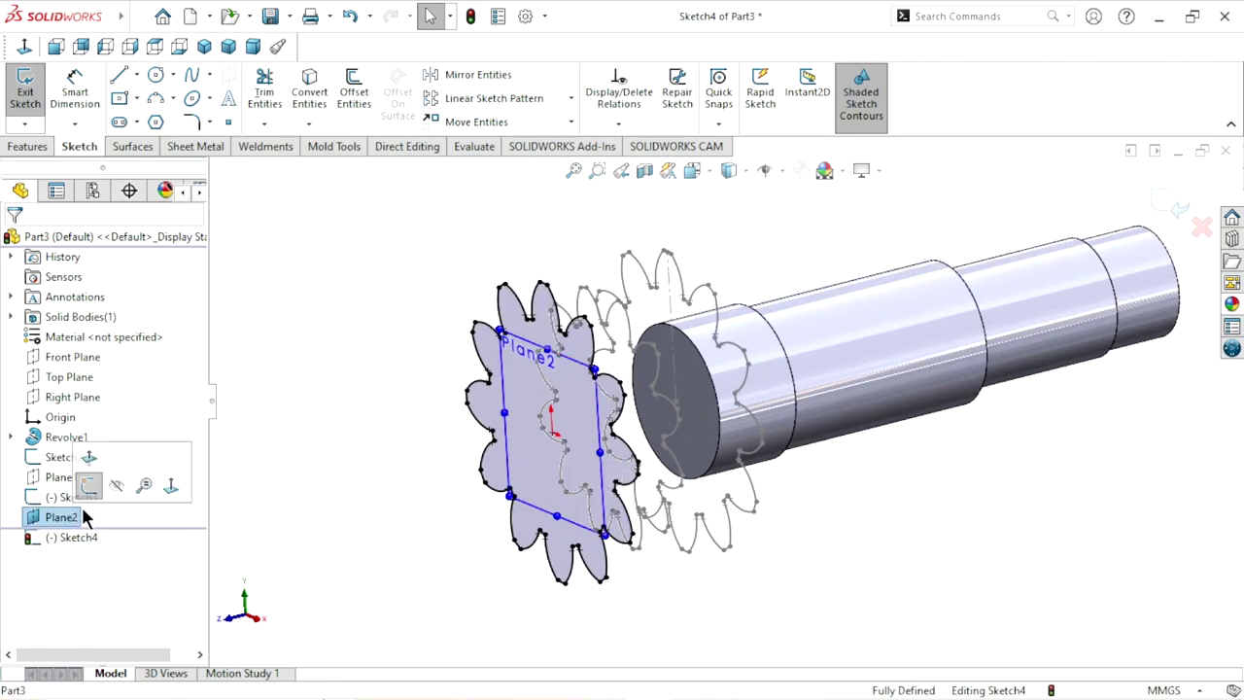
{"action": "left_click", "coordinate": [115, 485]}
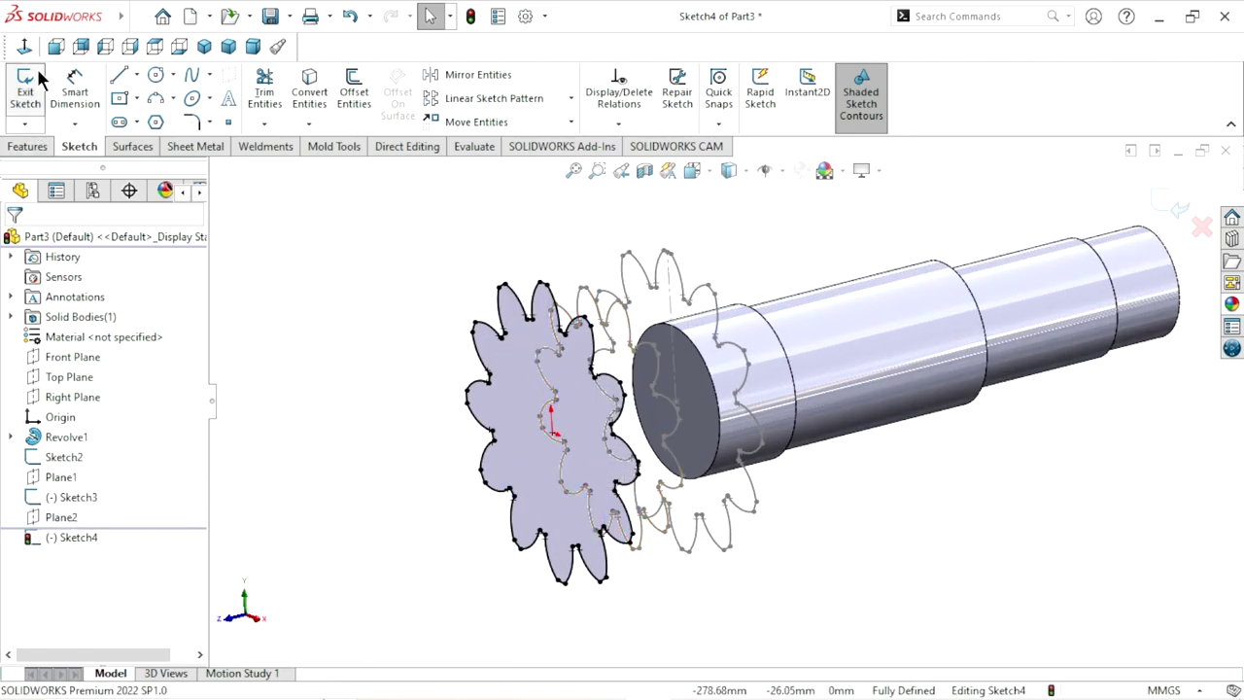
{"action": "left_click", "coordinate": [55, 47]}
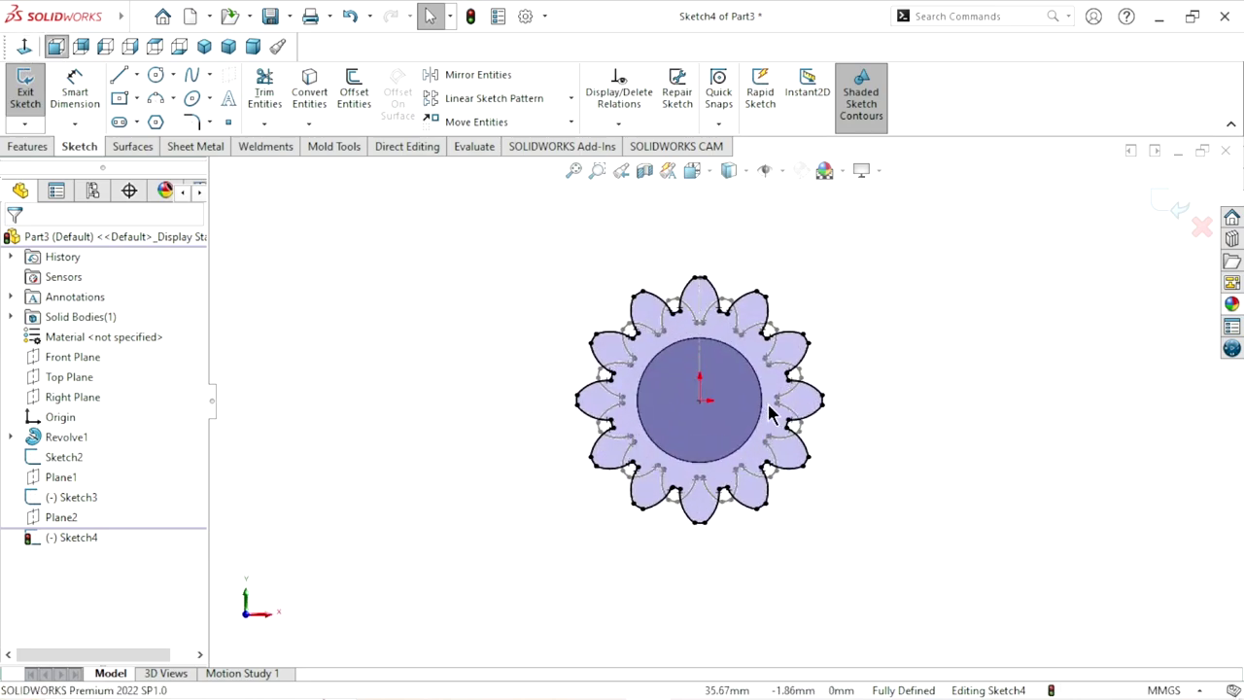
Step: Start Scale Entities and box-select the whole copied gear profile in Sketch4
{"action": "left_click", "coordinate": [572, 121]}
{"action": "left_click", "coordinate": [498, 211]}
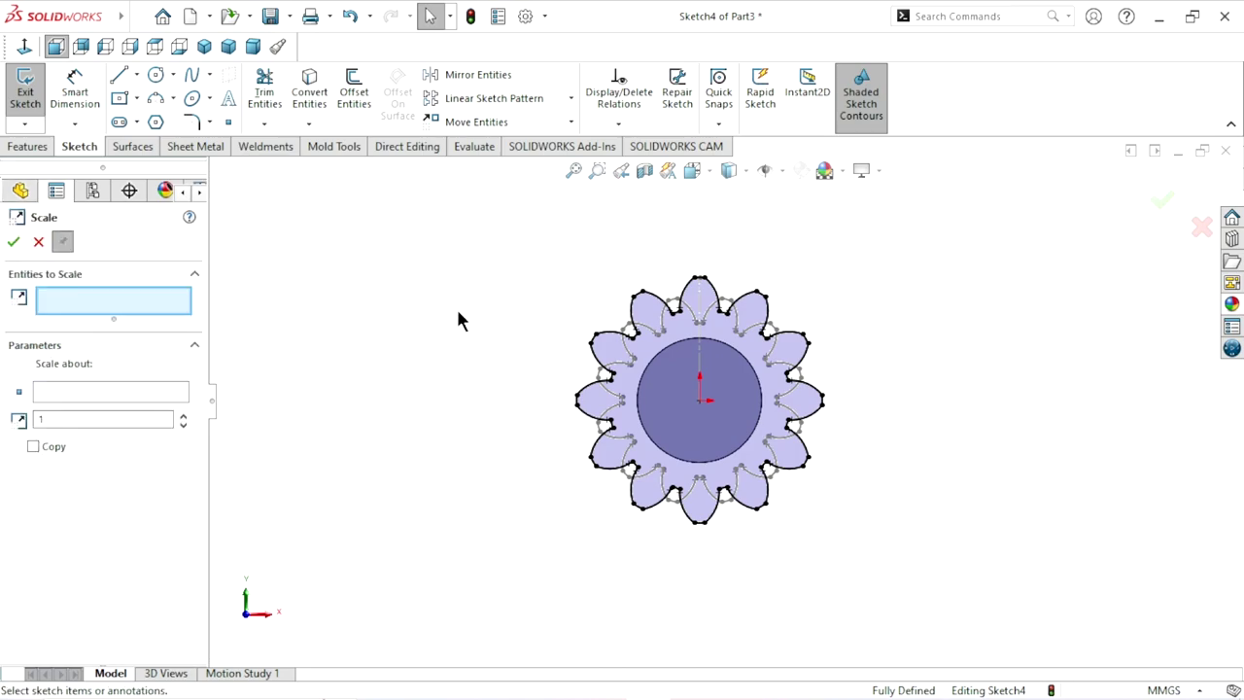
{"action": "left_click_drag", "start_coordinate": [855, 231], "coordinate": [590, 588]}
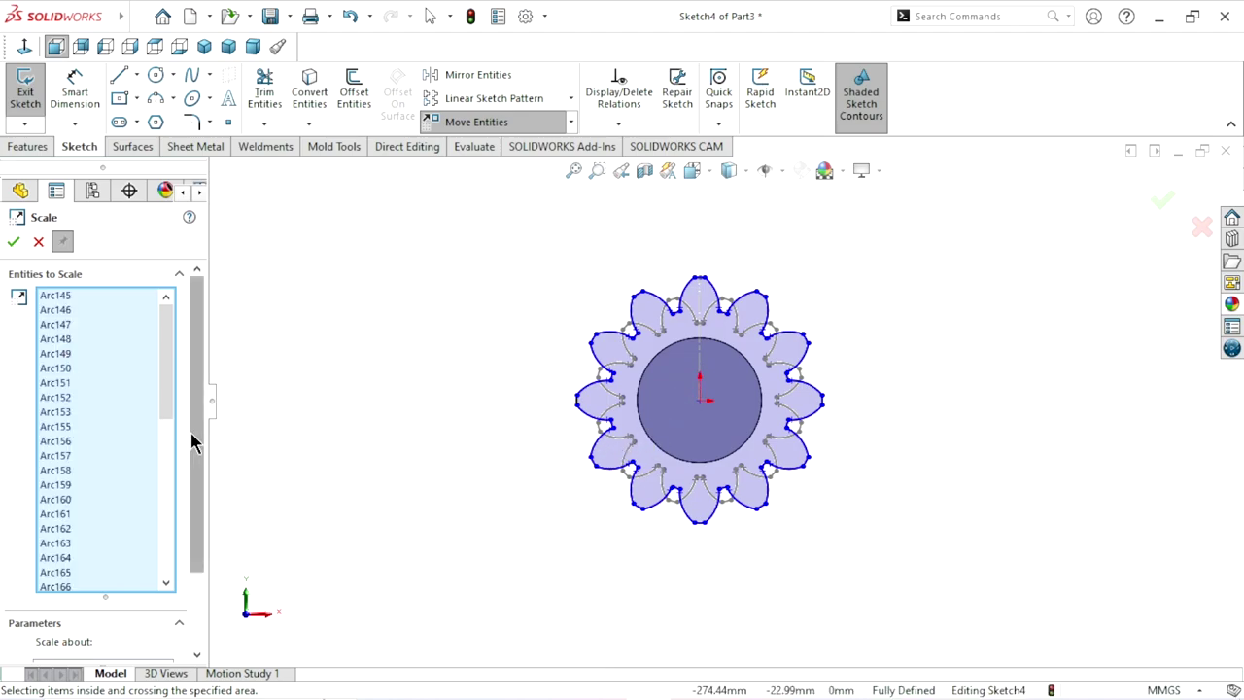
{"action": "right_click", "coordinate": [80, 339]}
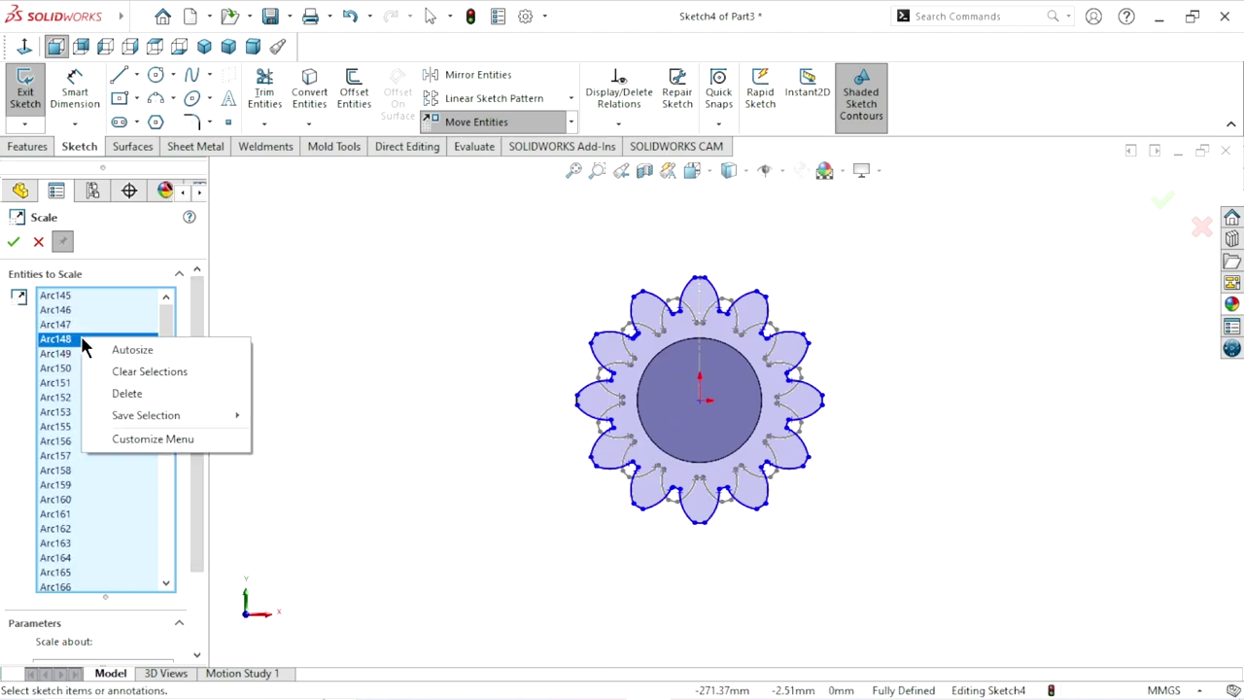
{"action": "left_click", "coordinate": [121, 371]}
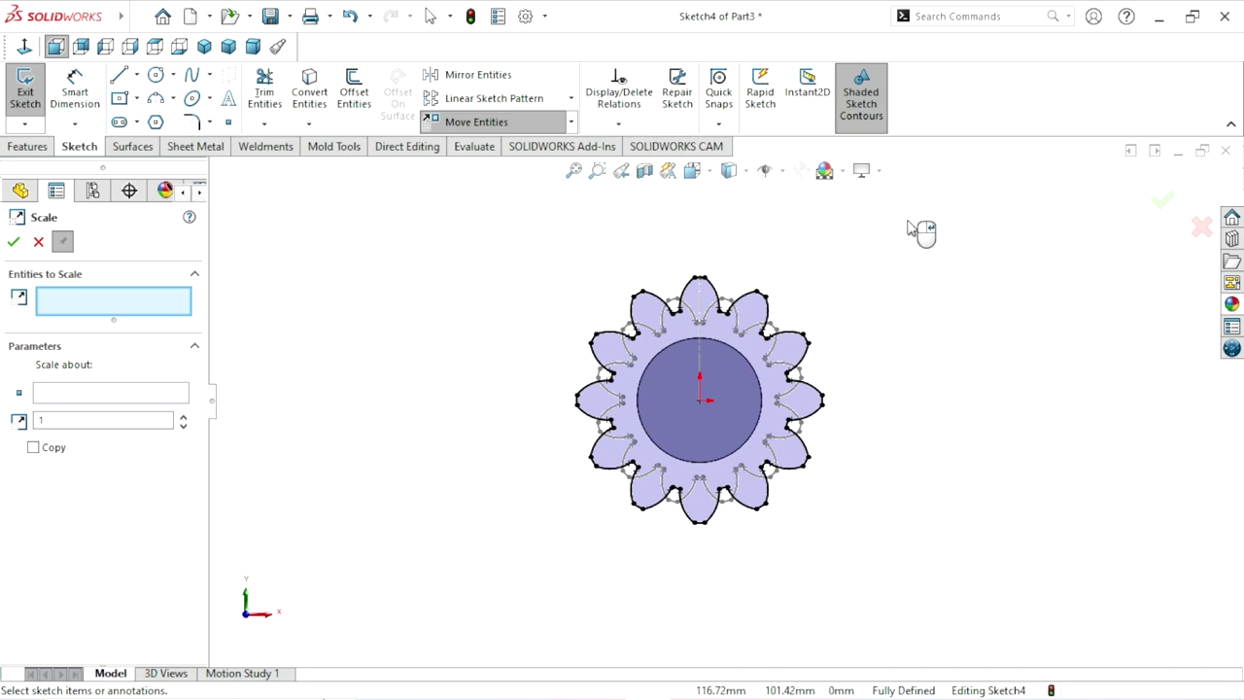
{"action": "mouse_move", "coordinate": [908, 219]}
{"action": "left_mouse_down"}
{"action": "mouse_move", "coordinate": [563, 575]}
{"action": "mouse_move", "coordinate": [863, 331]}
{"action": "mouse_move", "coordinate": [913, 278]}
{"action": "mouse_move", "coordinate": [899, 278]}
{"action": "left_mouse_up"}
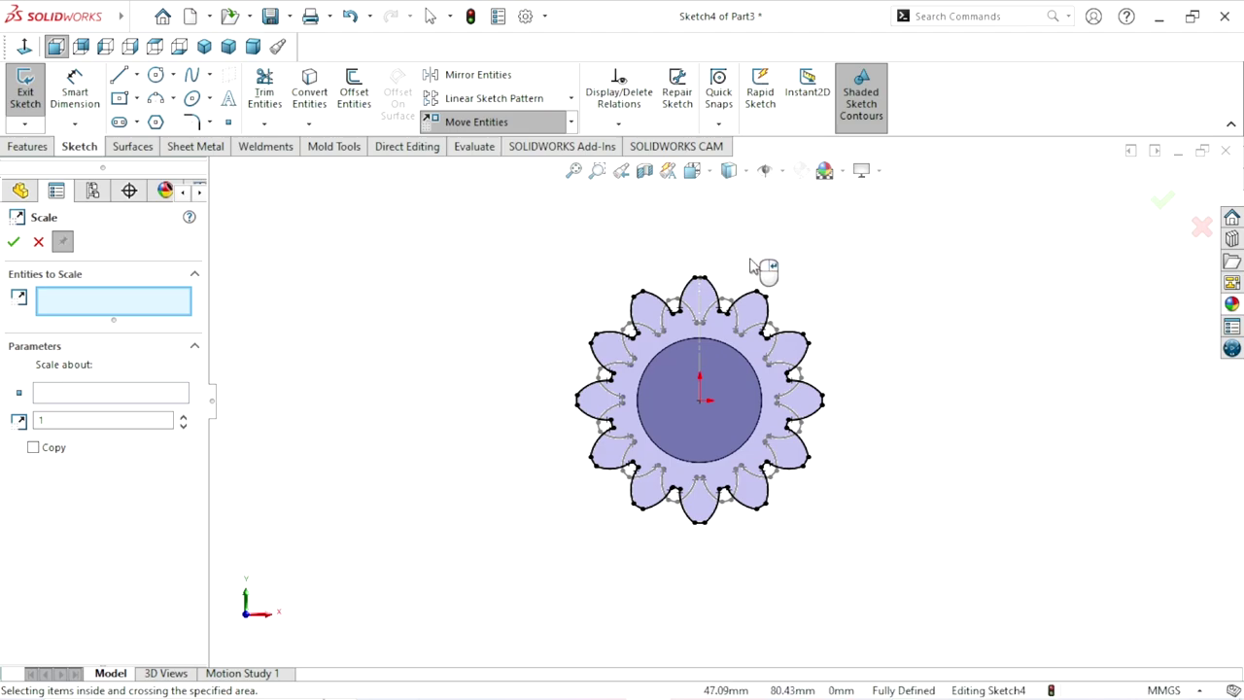
{"action": "mouse_move", "coordinate": [528, 255]}
{"action": "left_mouse_down"}
{"action": "mouse_move", "coordinate": [583, 458]}
{"action": "mouse_move", "coordinate": [819, 553]}
{"action": "mouse_move", "coordinate": [879, 553]}
{"action": "left_mouse_up"}
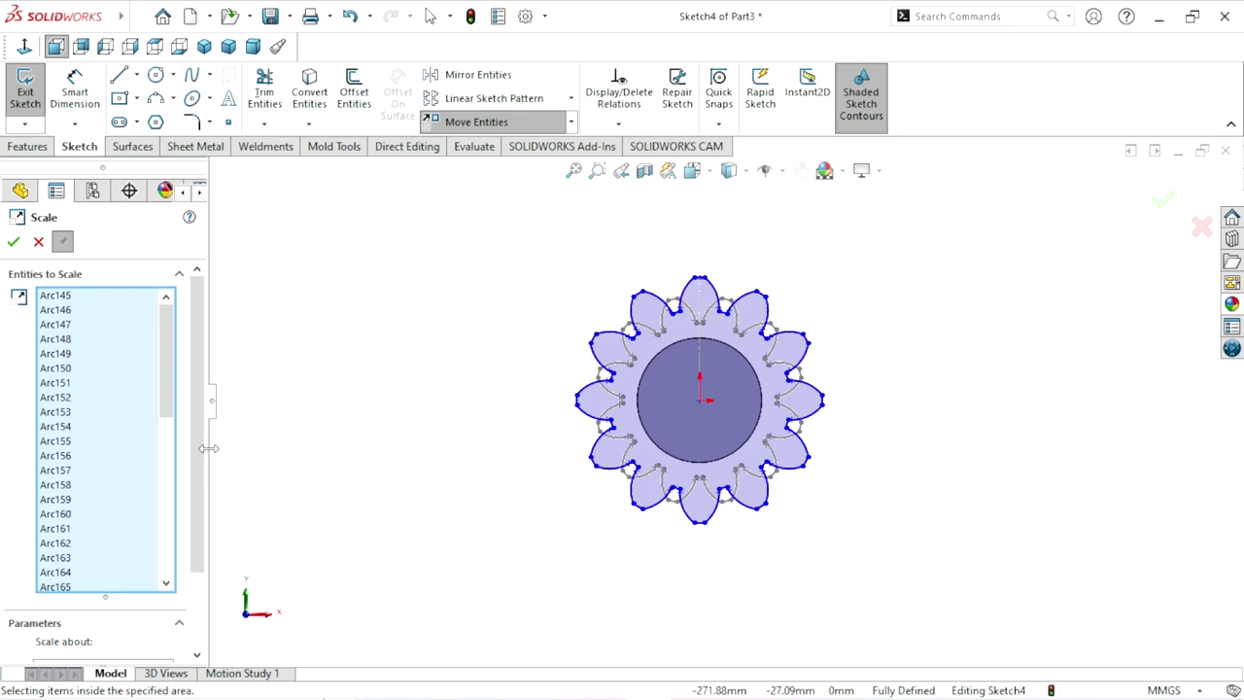
{"action": "left_click_drag", "start_coordinate": [195, 397], "coordinate": [194, 525]}
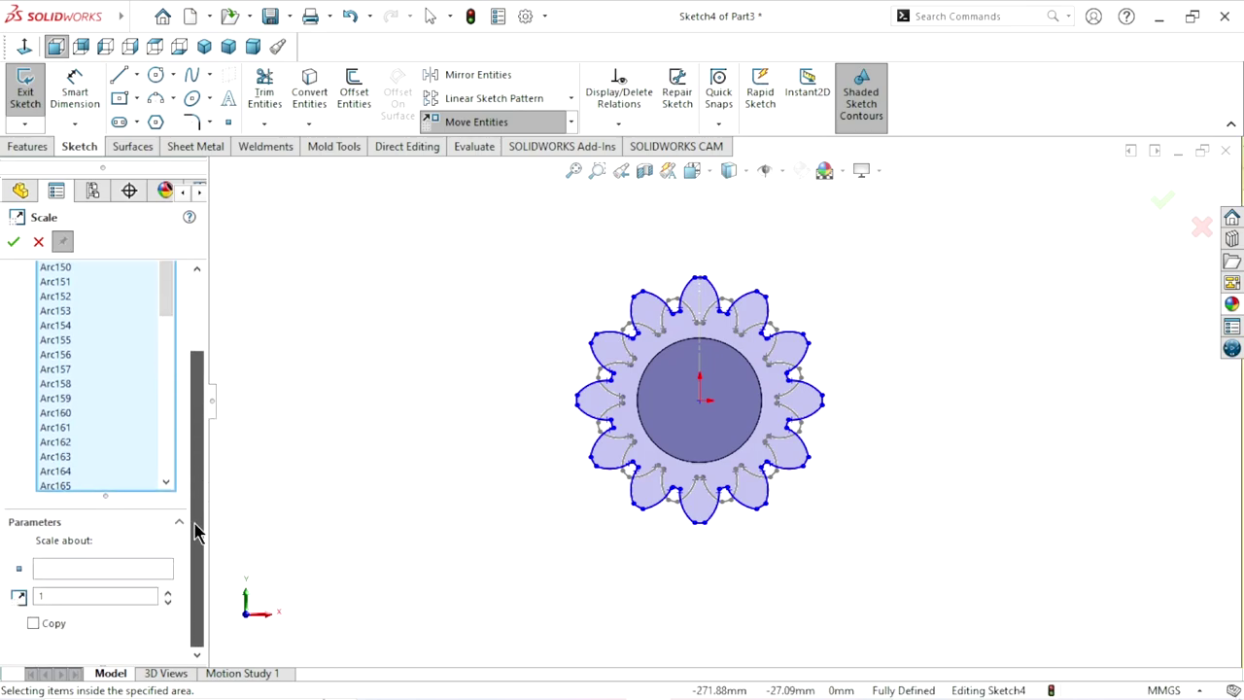
Step: Scale the profile by 0.7 about the sketch origin and close the command
{"action": "left_click", "coordinate": [77, 569]}
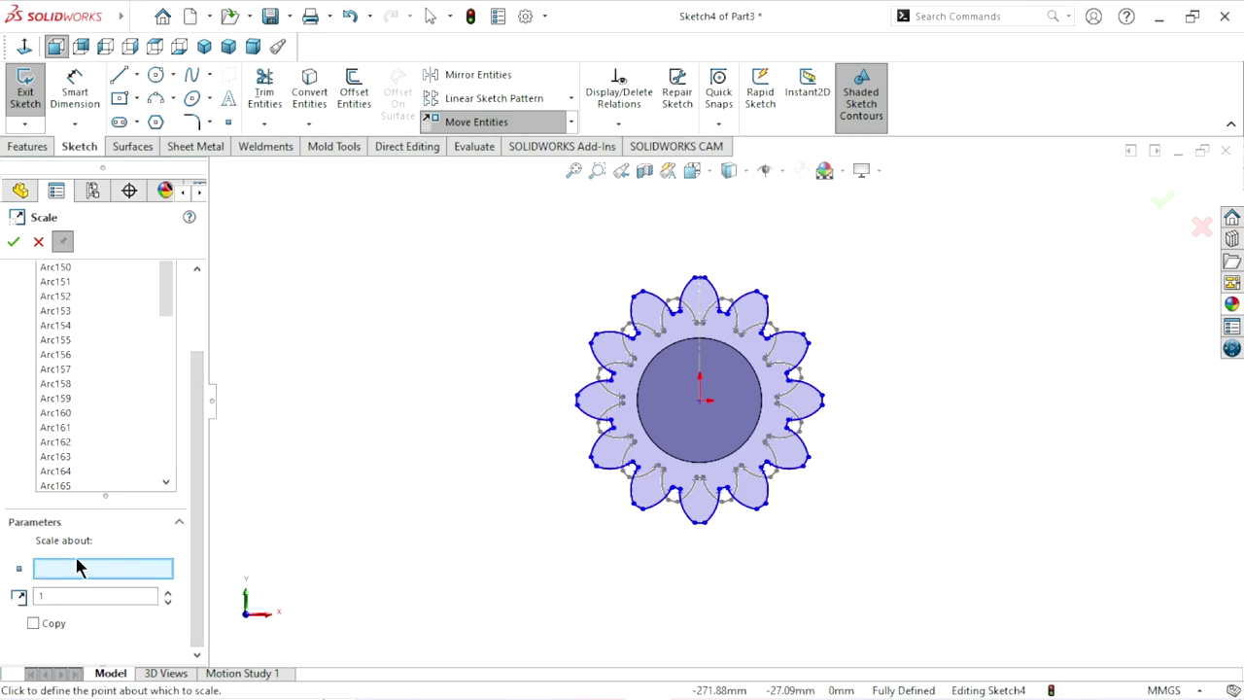
{"action": "left_click", "coordinate": [700, 401]}
{"action": "type", "text": "0.7"}
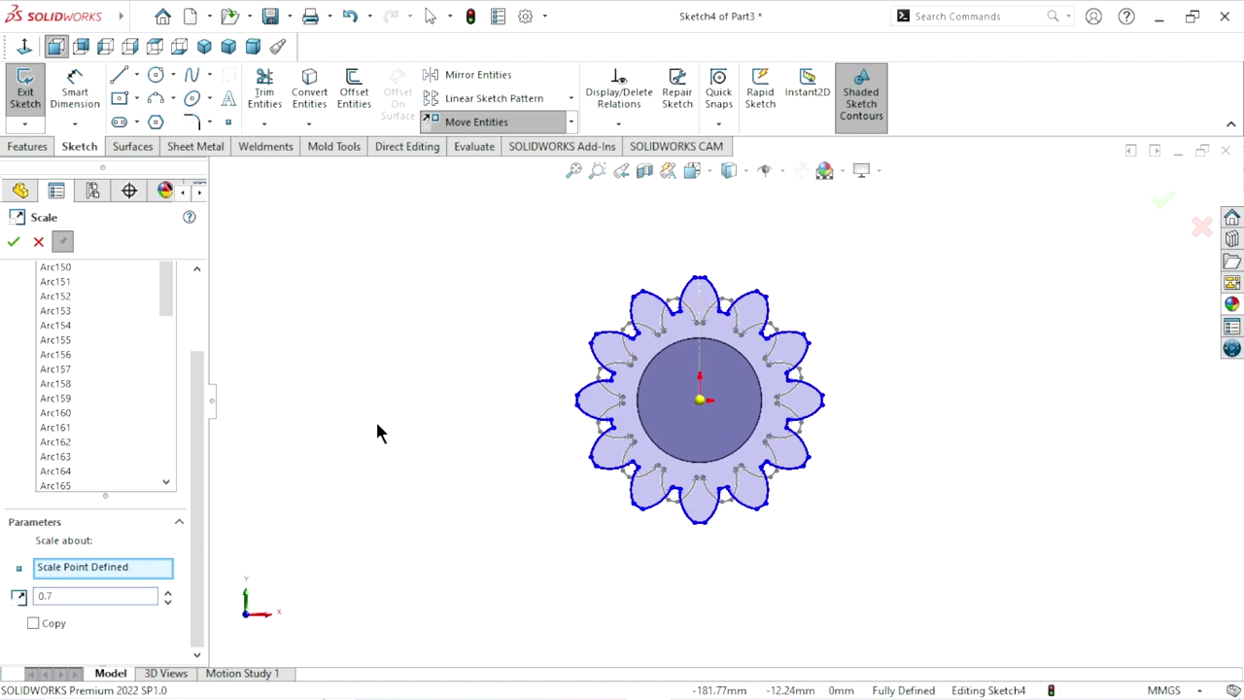
{"action": "scroll", "coordinate": [685, 396], "scroll_direction": "down", "scroll_amount": 2}
{"action": "scroll", "coordinate": [675, 392], "scroll_direction": "down", "scroll_amount": 1}
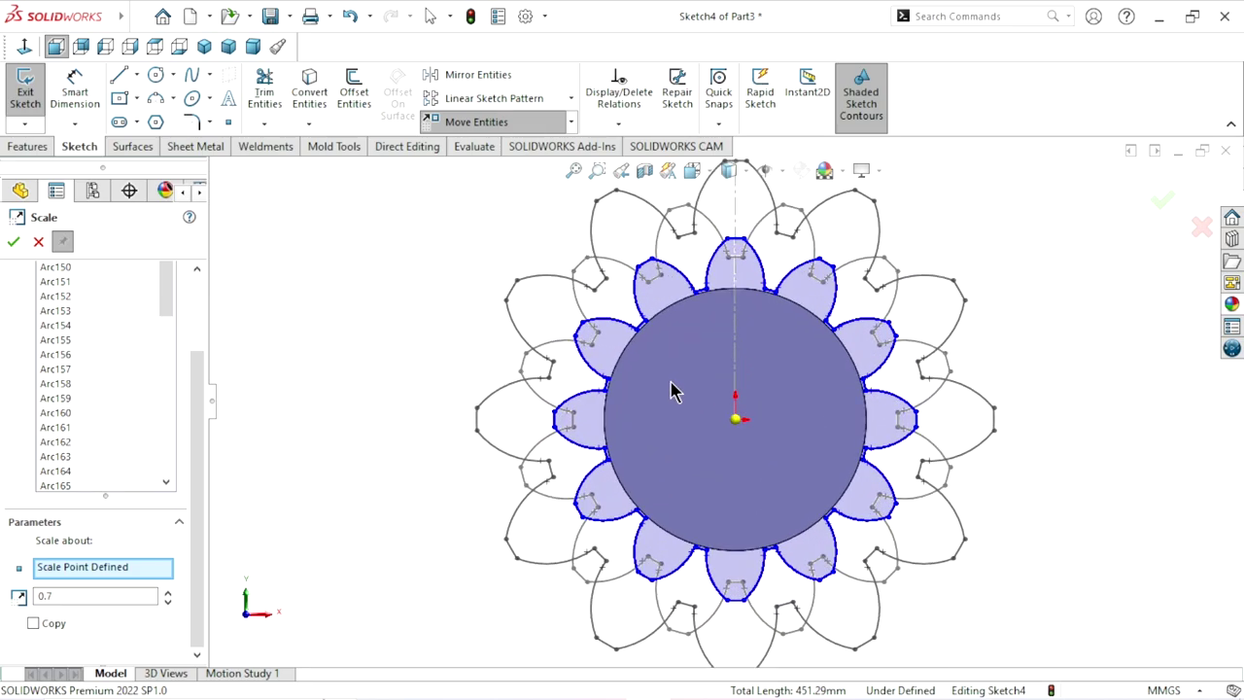
{"action": "left_click", "coordinate": [12, 242]}
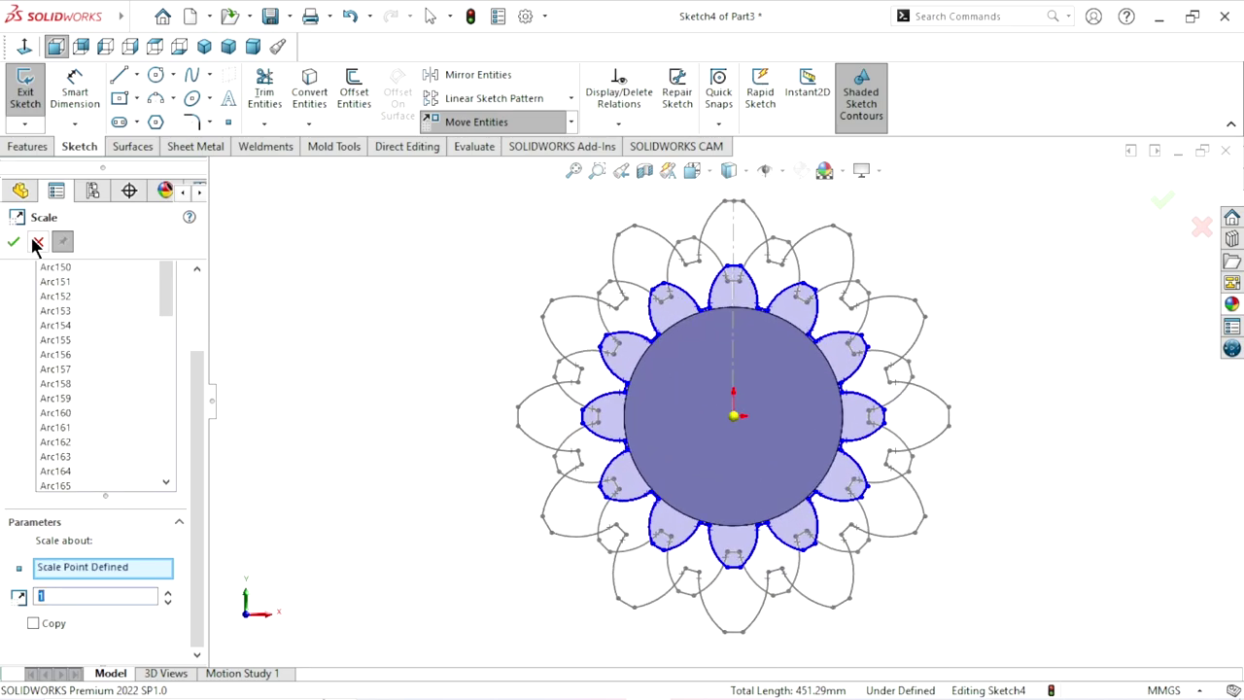
{"action": "left_click", "coordinate": [35, 242]}
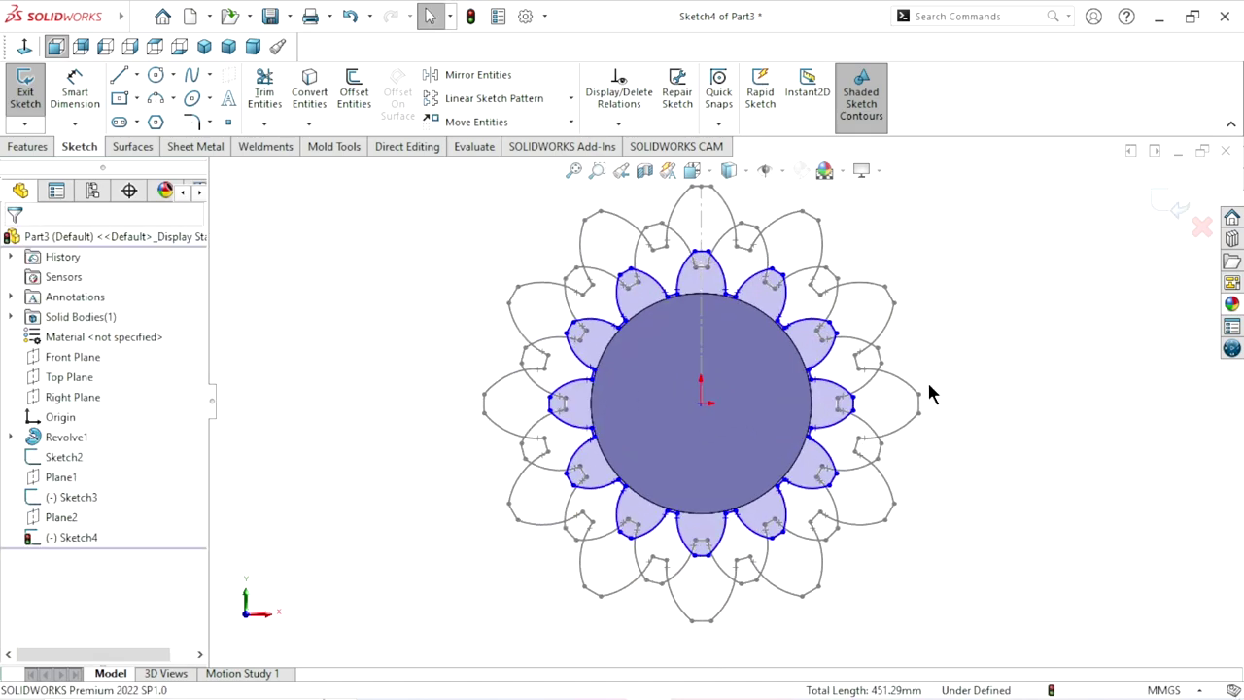
Step: View Sketch4 normal to its plane and bring up Rotate Entities with angle 0.00deg
{"action": "middle_click_drag", "start_coordinate": [940, 358], "coordinate": [743, 442]}
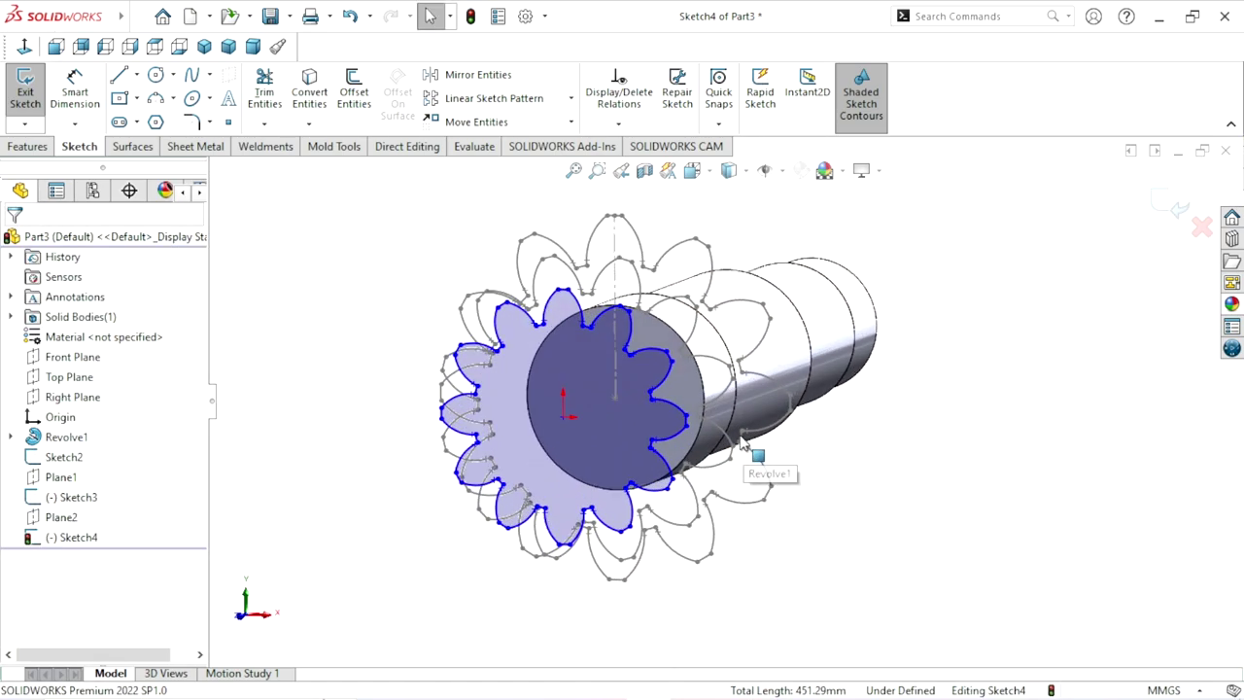
{"action": "left_click", "coordinate": [24, 46]}
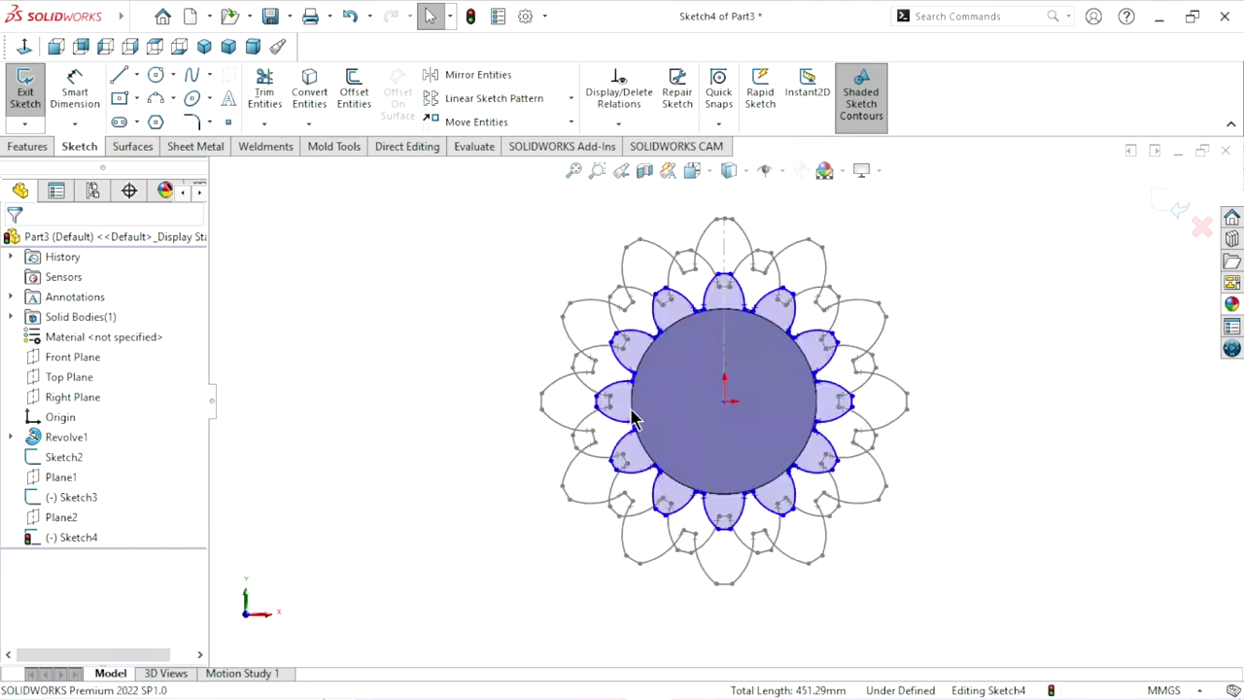
{"action": "left_click", "coordinate": [571, 123]}
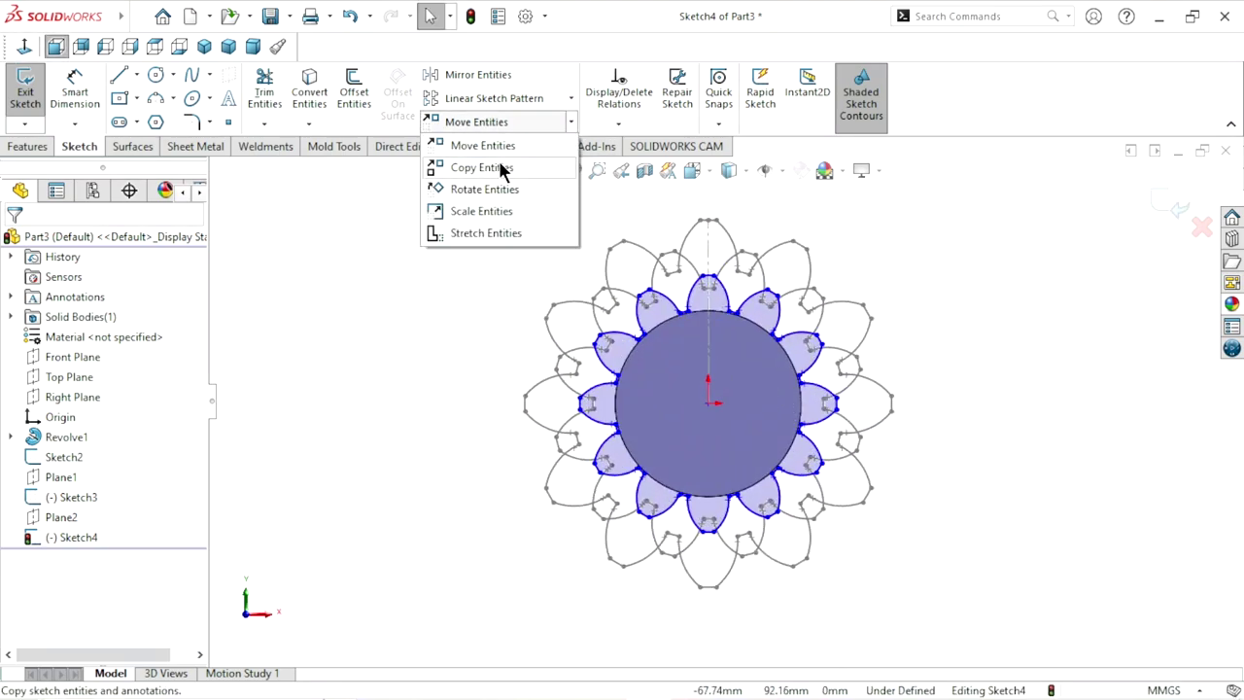
{"action": "left_click", "coordinate": [474, 188]}
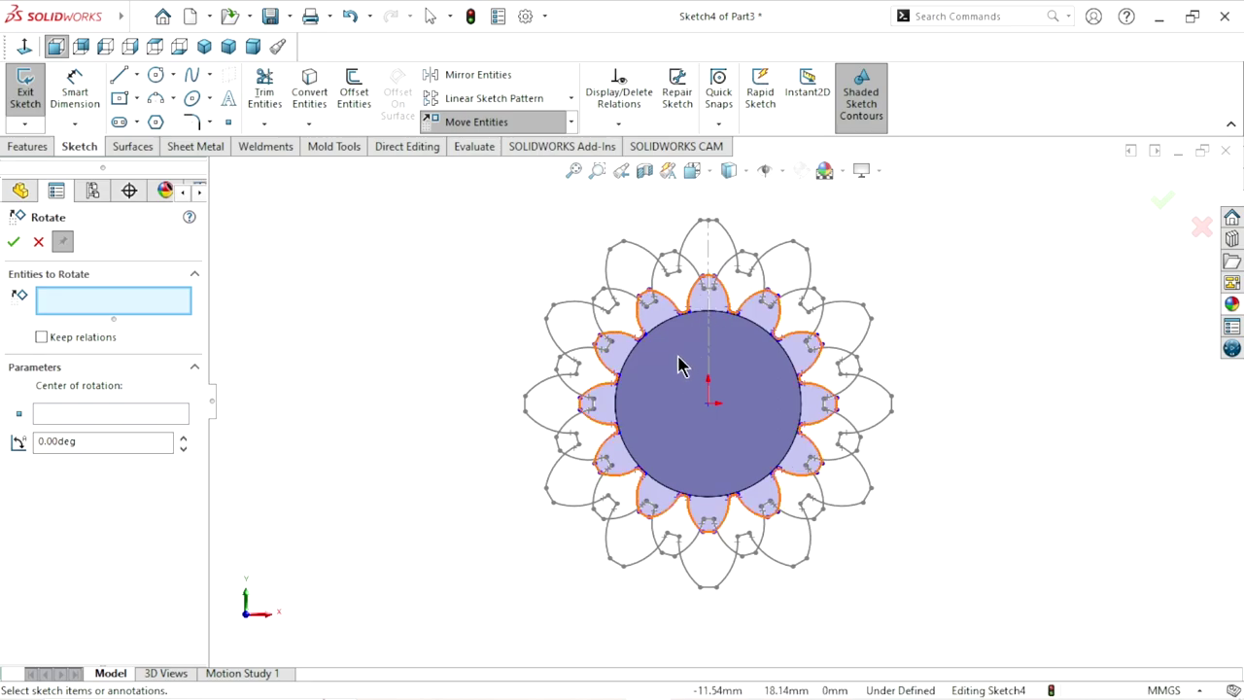
Step: Rotate all Sketch4 entities 30° about the origin and close the rotate command
{"action": "key", "text": "ctrl+a"}
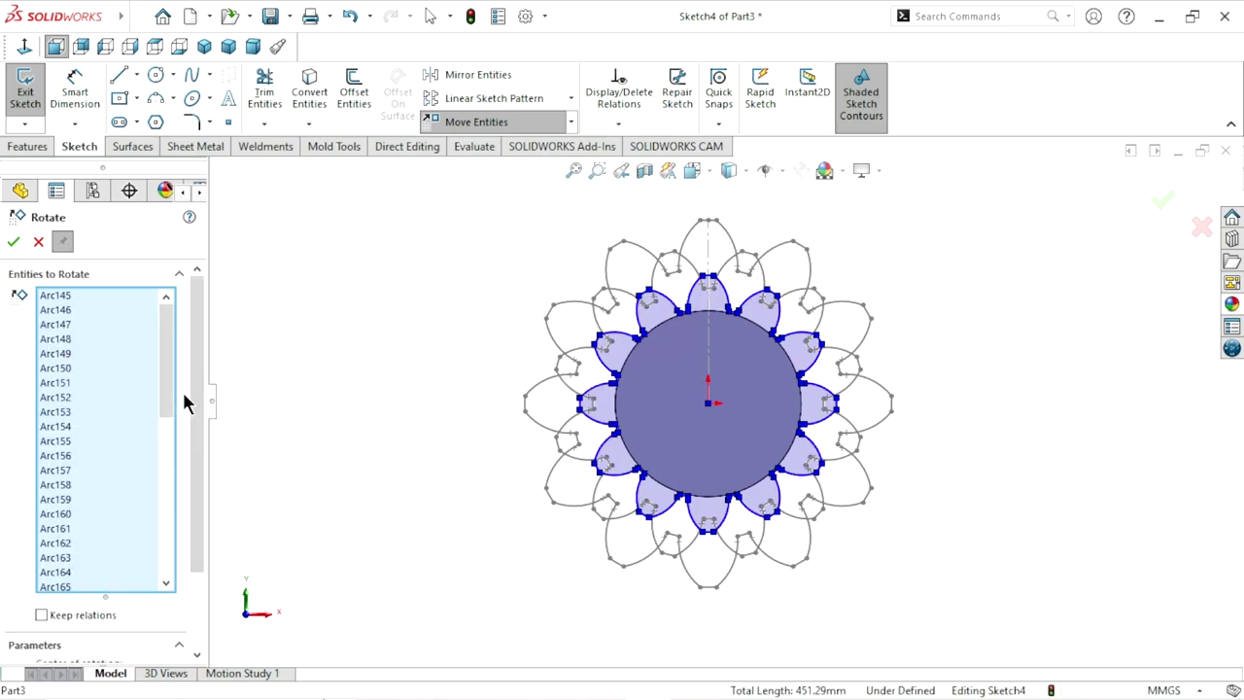
{"action": "scroll", "coordinate": [194, 394], "scroll_direction": "down", "scroll_amount": 2}
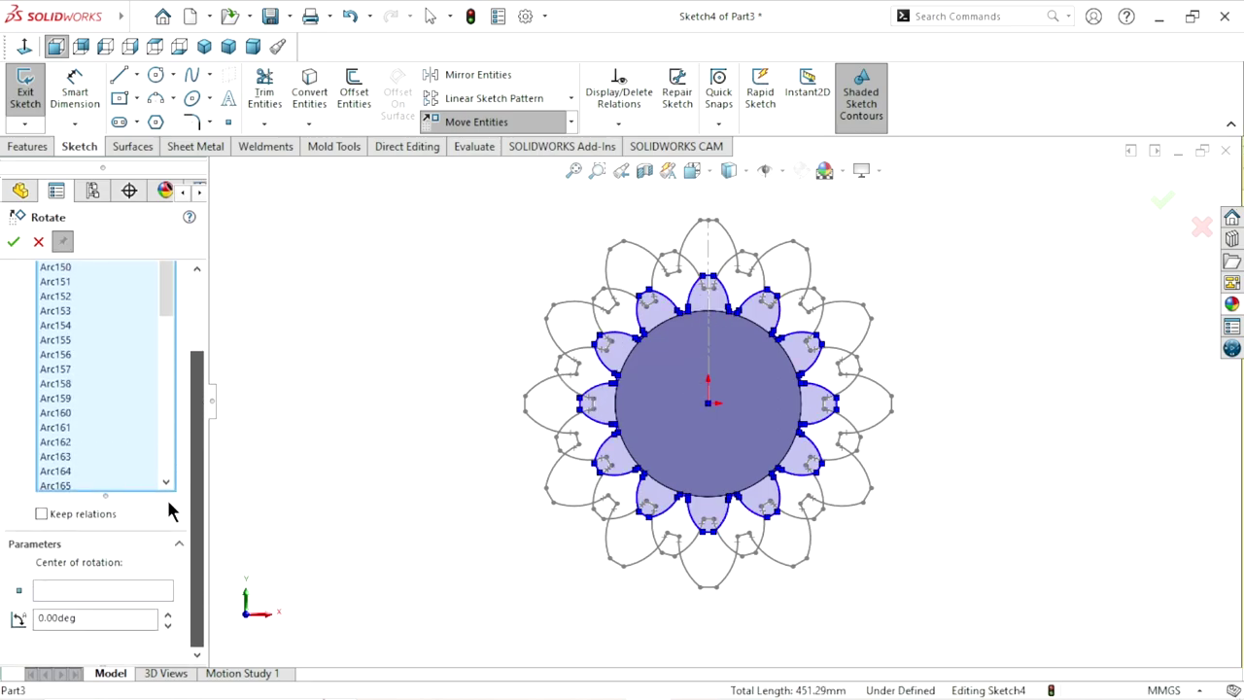
{"action": "left_click", "coordinate": [82, 592]}
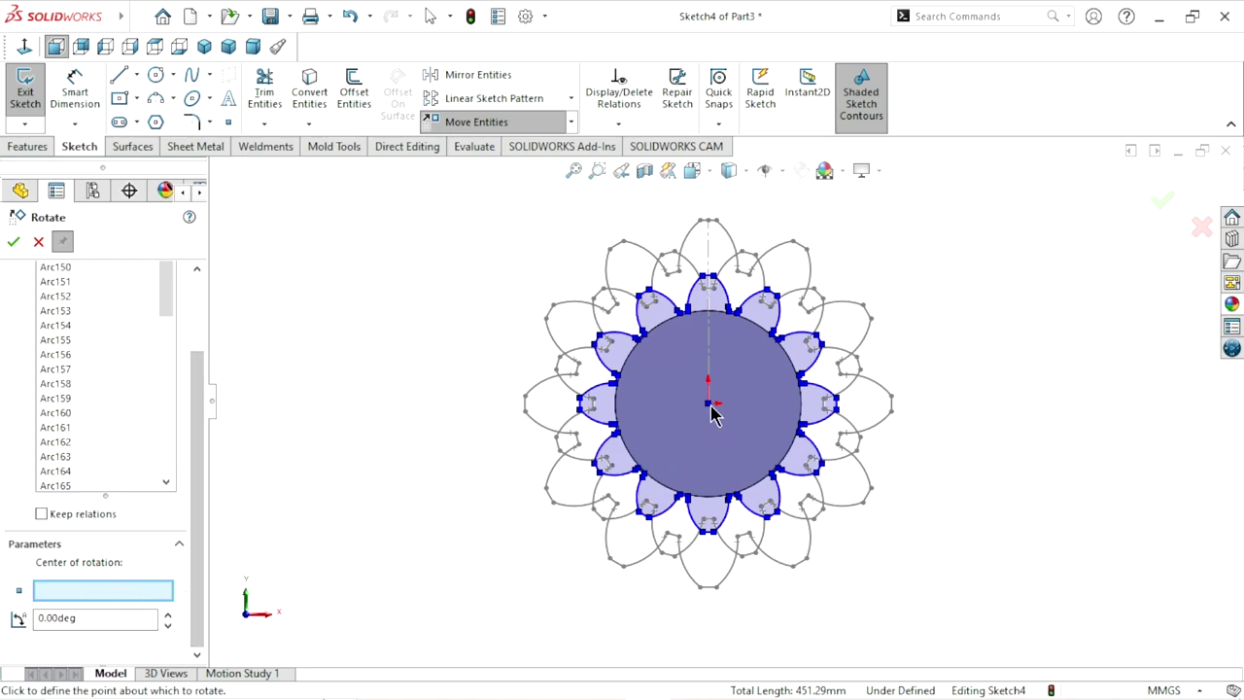
{"action": "left_click", "coordinate": [711, 406]}
{"action": "type", "text": "30"}
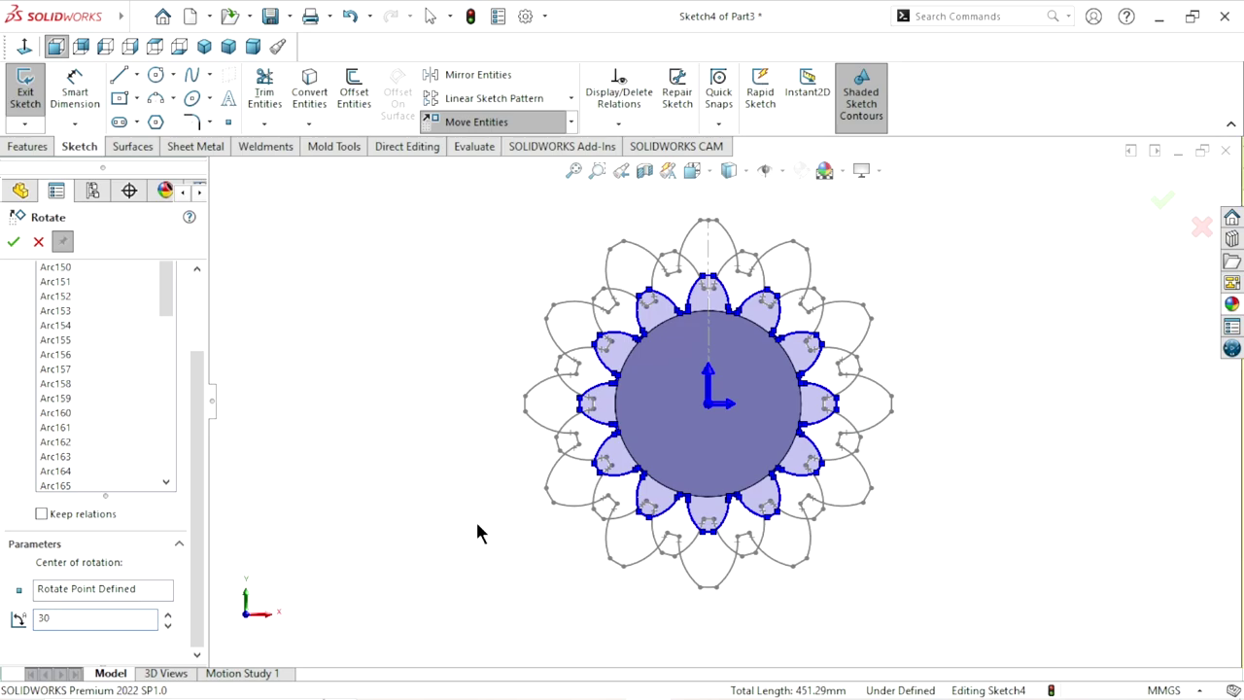
{"action": "key", "text": "Return"}
{"action": "scroll", "coordinate": [707, 336], "scroll_direction": "down", "scroll_amount": 2}
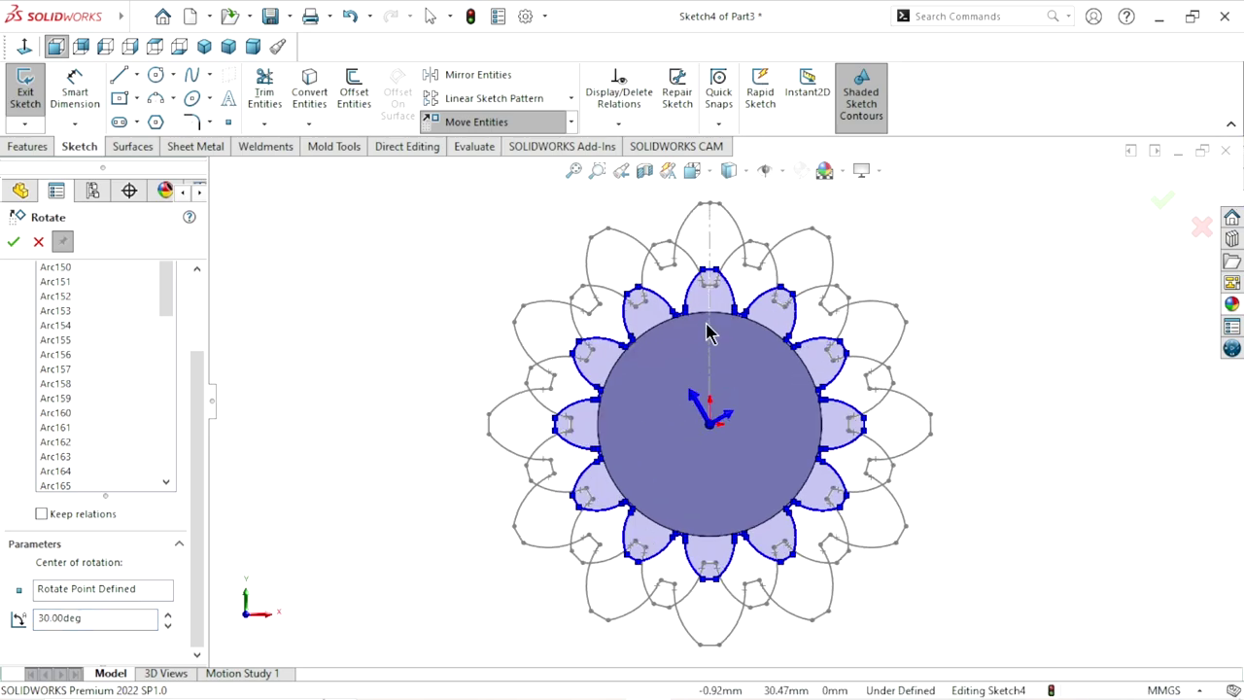
{"action": "scroll", "coordinate": [700, 320], "scroll_direction": "down", "scroll_amount": 3}
{"action": "scroll", "coordinate": [592, 408], "scroll_direction": "up", "scroll_amount": 3}
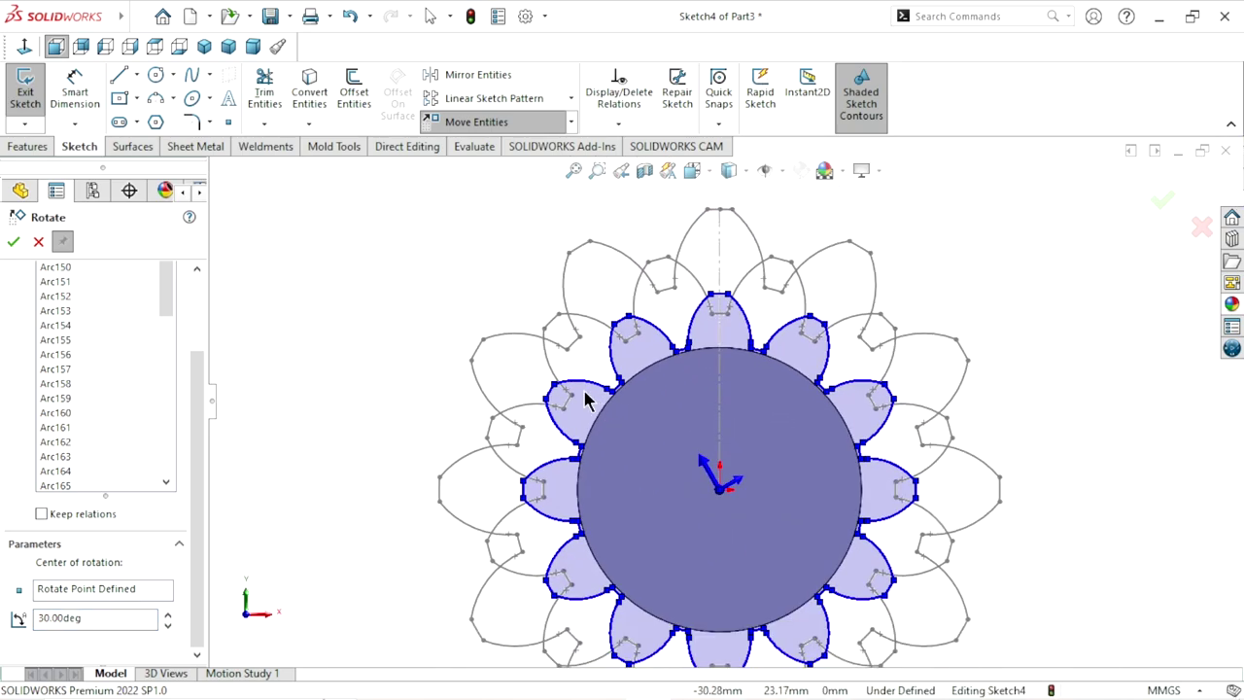
{"action": "left_click", "coordinate": [13, 243]}
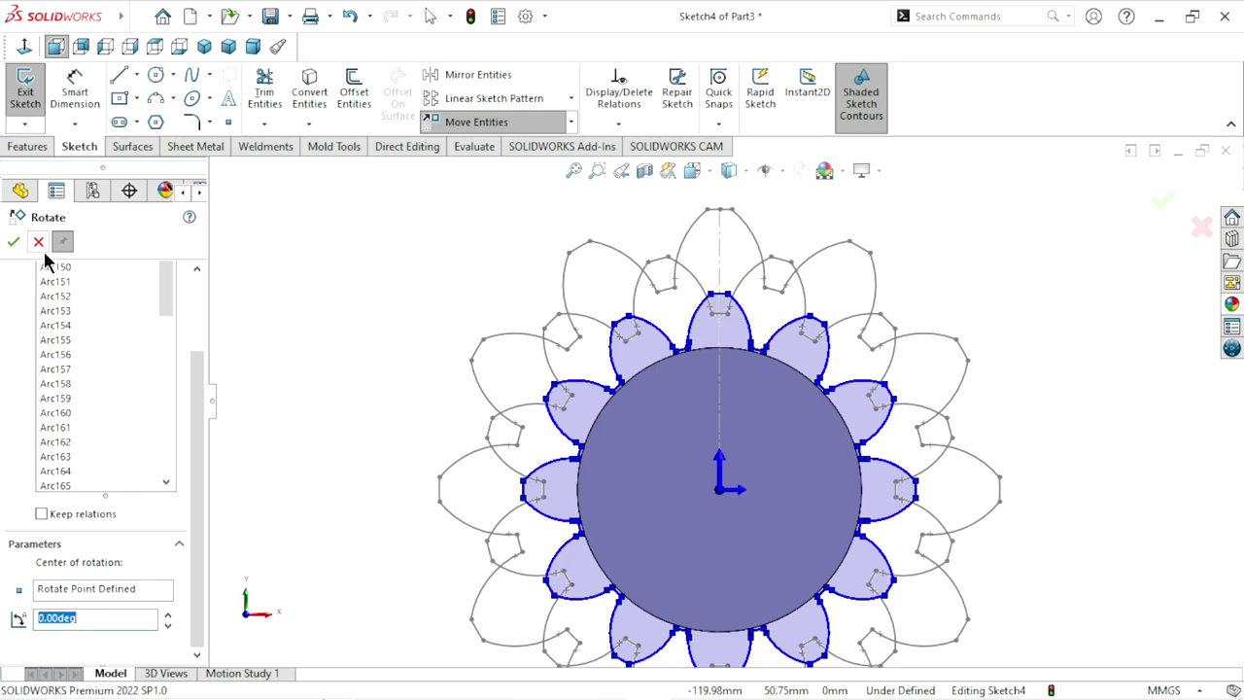
{"action": "key", "text": "Escape"}
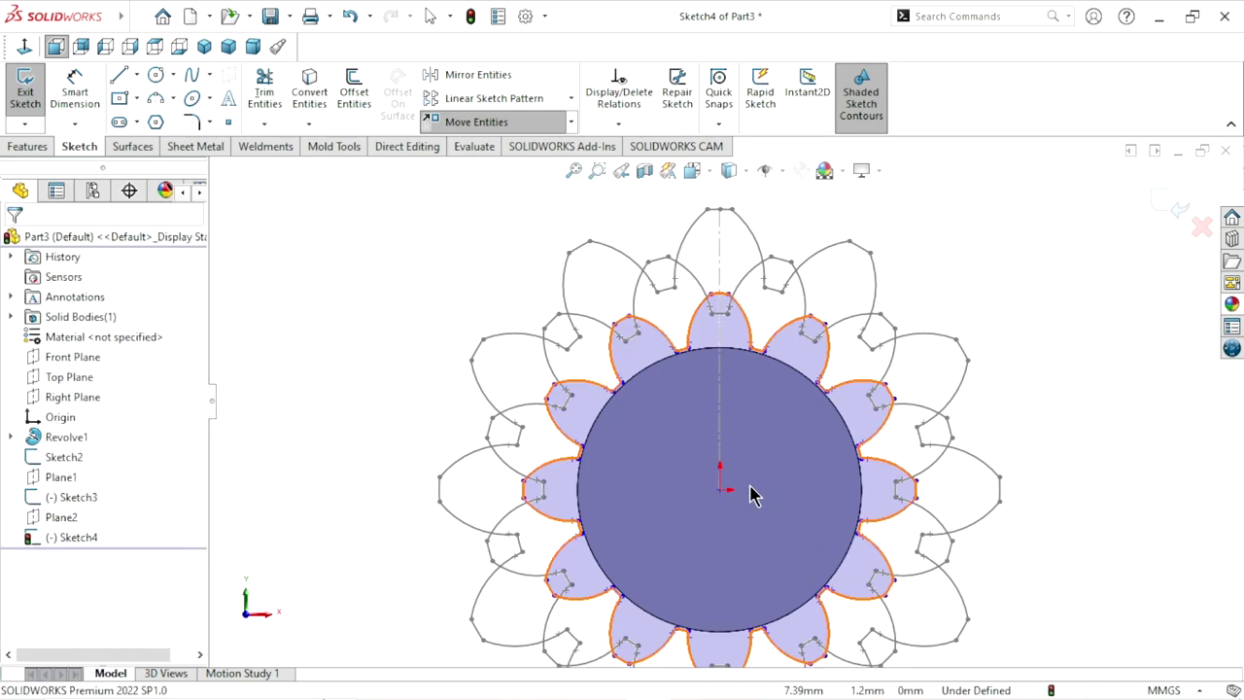
{"action": "scroll", "coordinate": [755, 491], "scroll_direction": "up", "scroll_amount": 3}
{"action": "scroll", "coordinate": [754, 481], "scroll_direction": "down", "scroll_amount": 1}
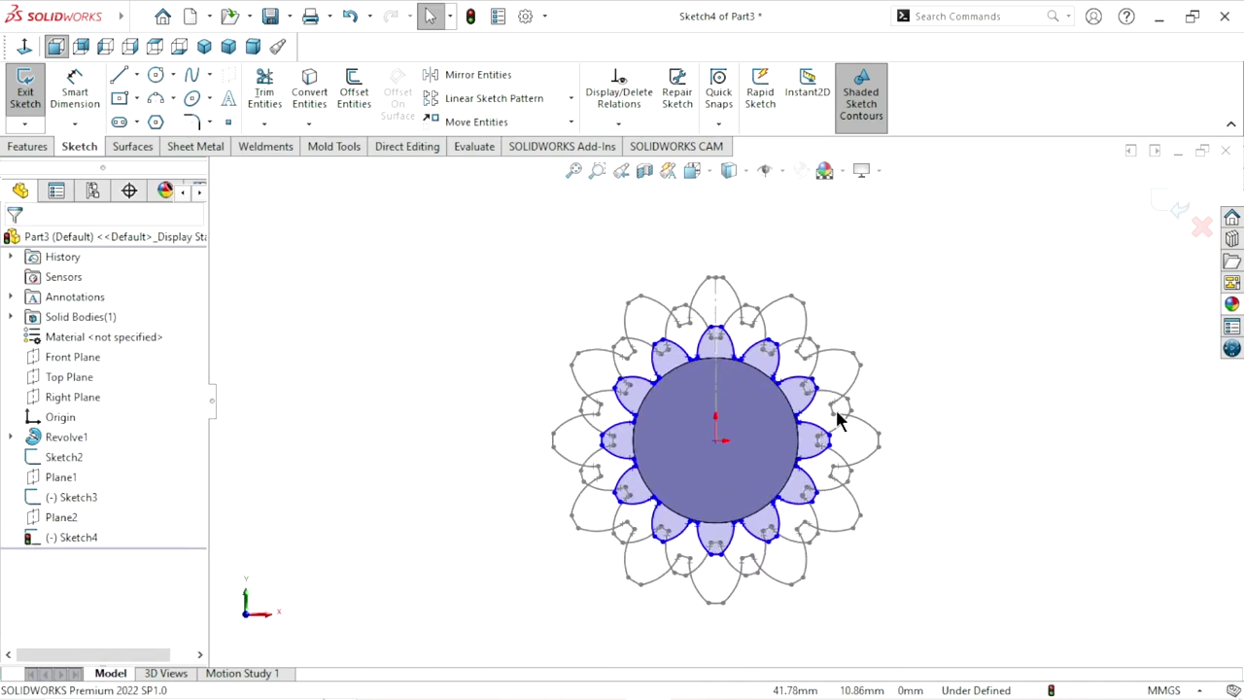
Step: Exit Sketch4 and orbit to inspect the three stacked tooth outlines in 3D
{"action": "left_click", "coordinate": [1171, 198]}
{"action": "scroll", "coordinate": [814, 429], "scroll_direction": "up", "scroll_amount": 2}
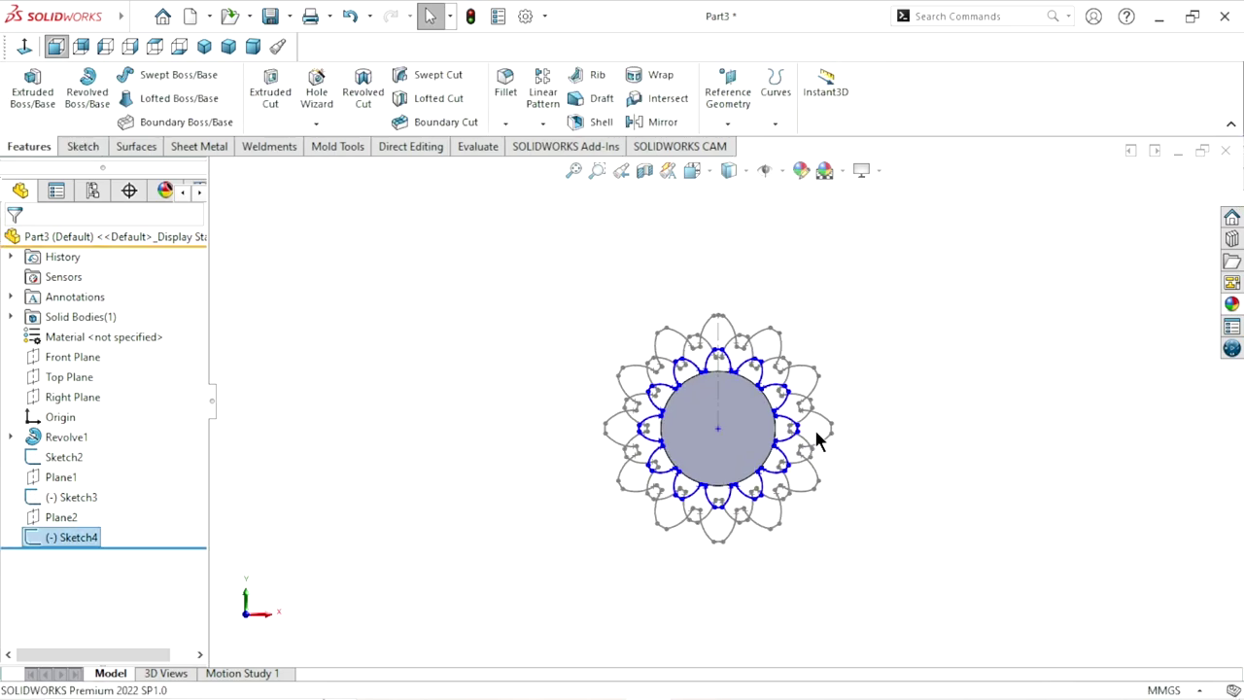
{"action": "middle_click_drag", "start_coordinate": [907, 381], "coordinate": [736, 435]}
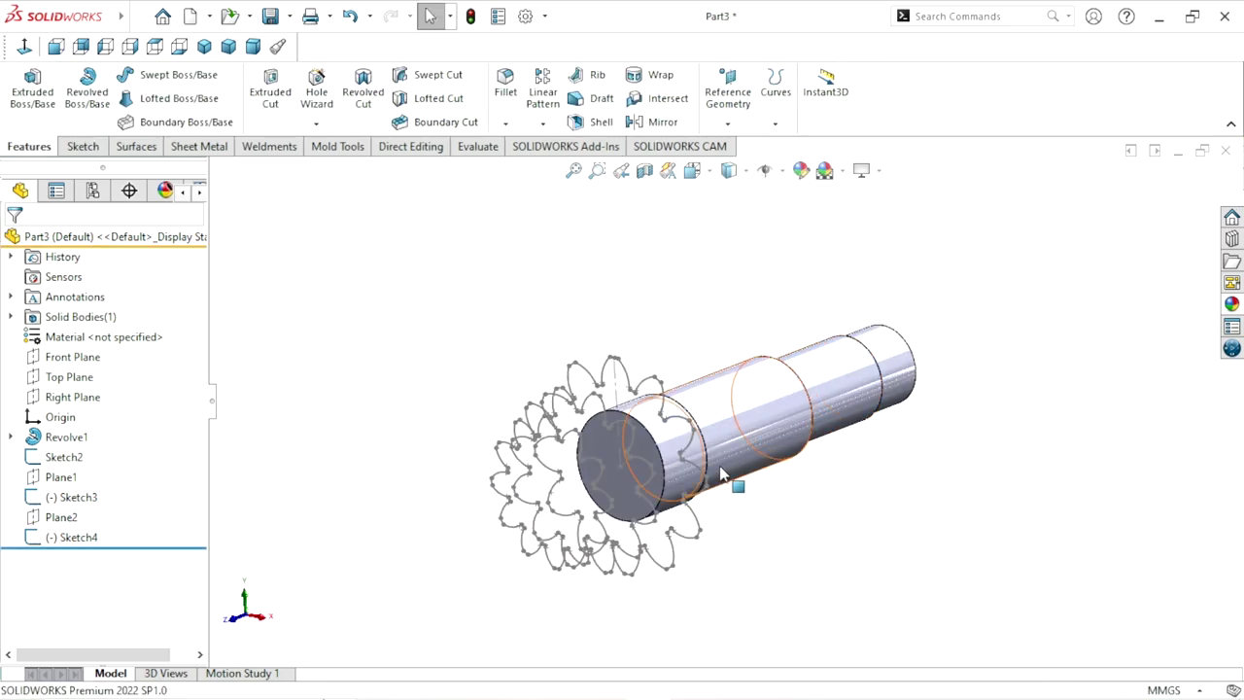
{"action": "scroll", "coordinate": [736, 435], "scroll_direction": "down", "scroll_amount": 2}
{"action": "scroll", "coordinate": [810, 480], "scroll_direction": "down", "scroll_amount": 2}
{"action": "mouse_move", "coordinate": [810, 480]}
{"action": "middle_mouse_down"}
{"action": "mouse_move", "coordinate": [744, 453]}
{"action": "mouse_move", "coordinate": [759, 497]}
{"action": "mouse_move", "coordinate": [785, 505]}
{"action": "middle_mouse_up"}
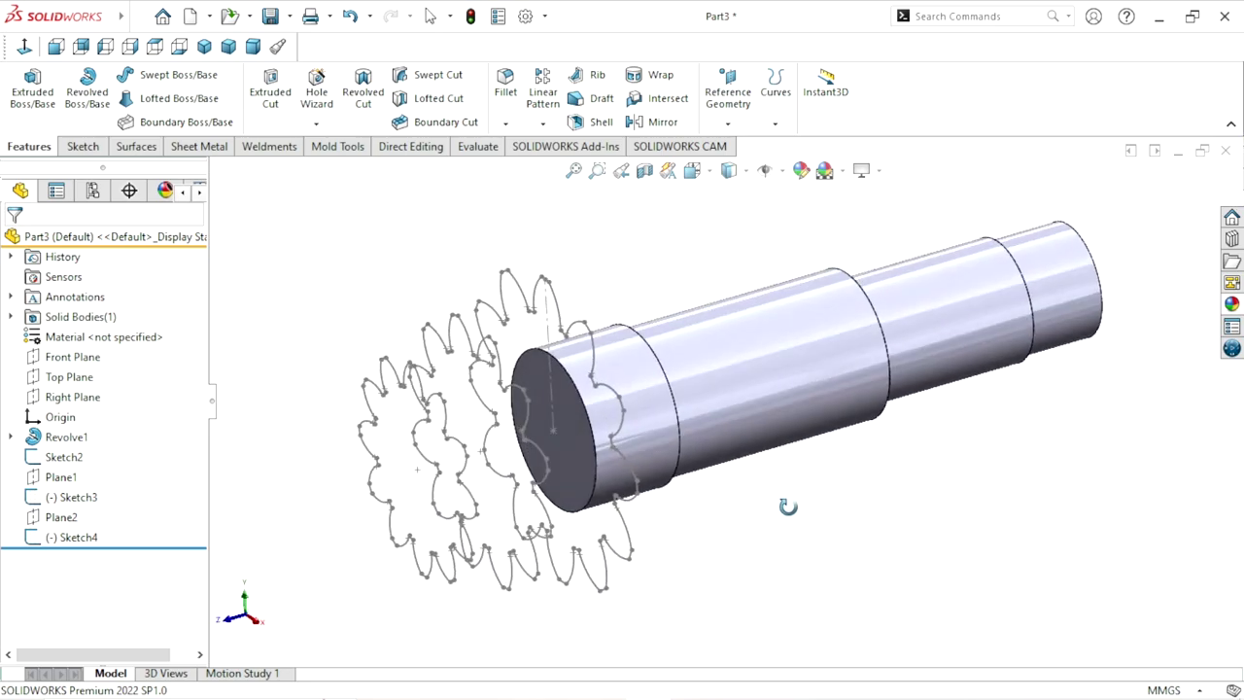
{"action": "scroll", "coordinate": [713, 497], "scroll_direction": "up", "scroll_amount": 2}
{"action": "scroll", "coordinate": [668, 443], "scroll_direction": "down", "scroll_amount": 2}
Step: Select the shaft's front end face and view it head-on
{"action": "left_click", "coordinate": [24, 46]}
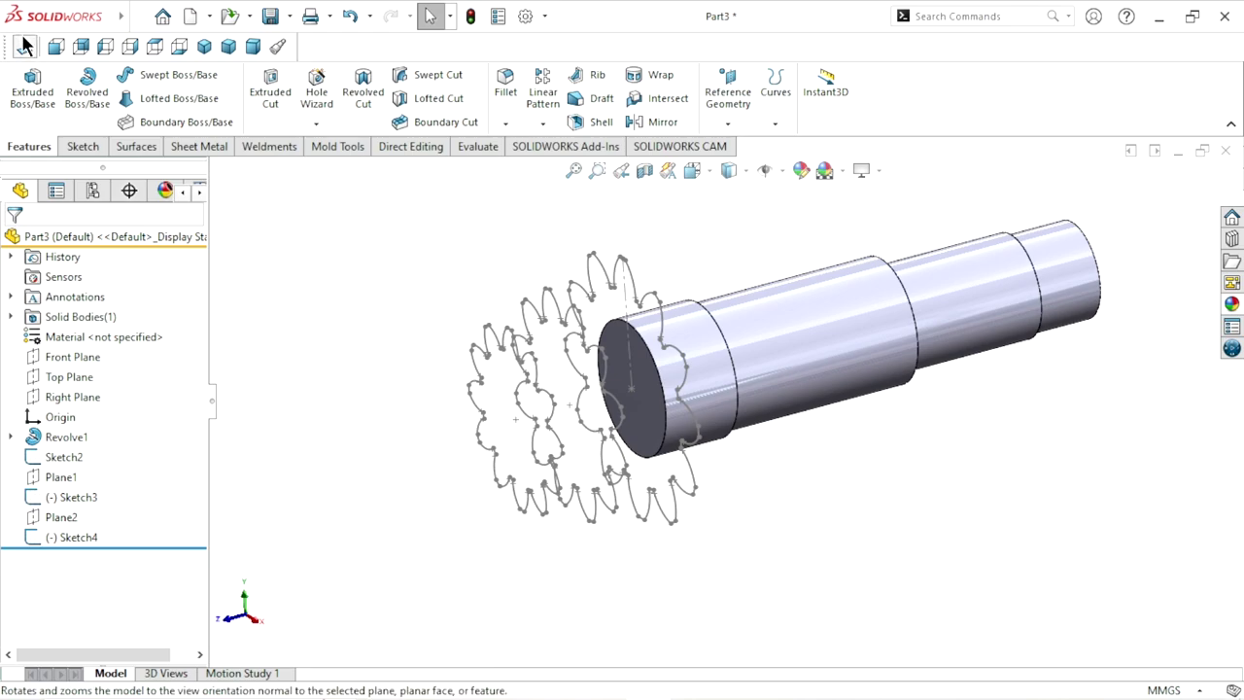
{"action": "middle_click_drag", "start_coordinate": [330, 321], "coordinate": [461, 369]}
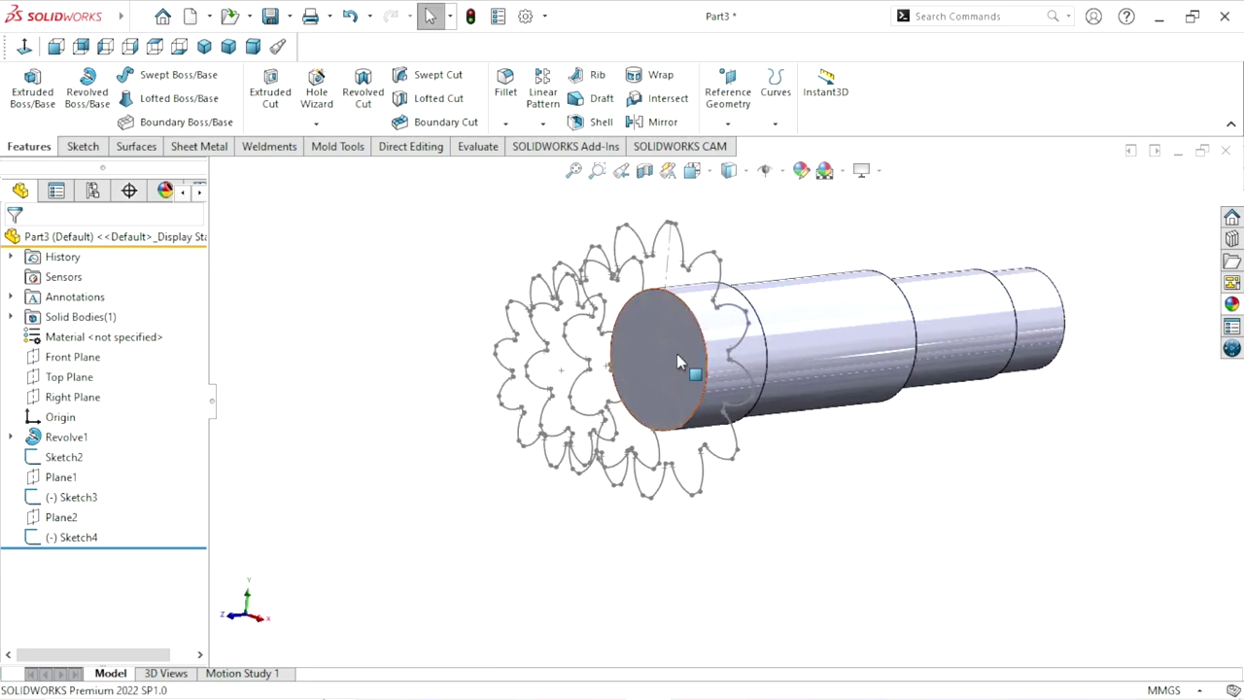
{"action": "scroll", "coordinate": [658, 383], "scroll_direction": "down", "scroll_amount": 2}
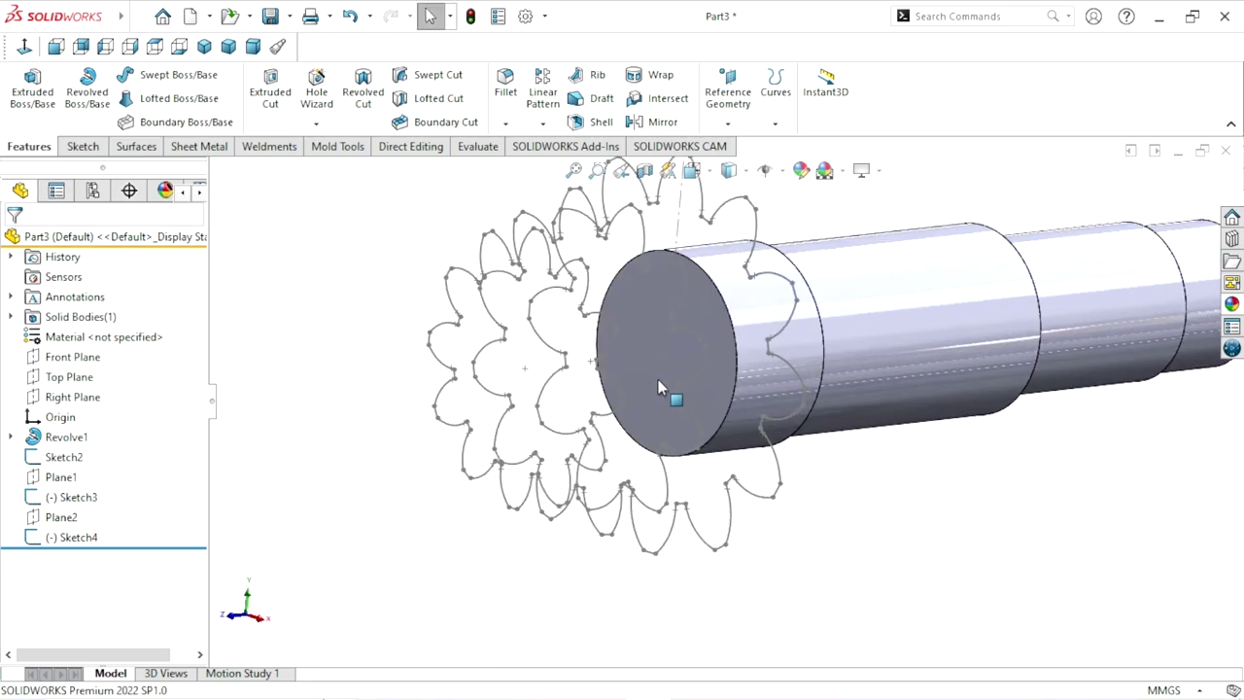
{"action": "left_click", "coordinate": [635, 311]}
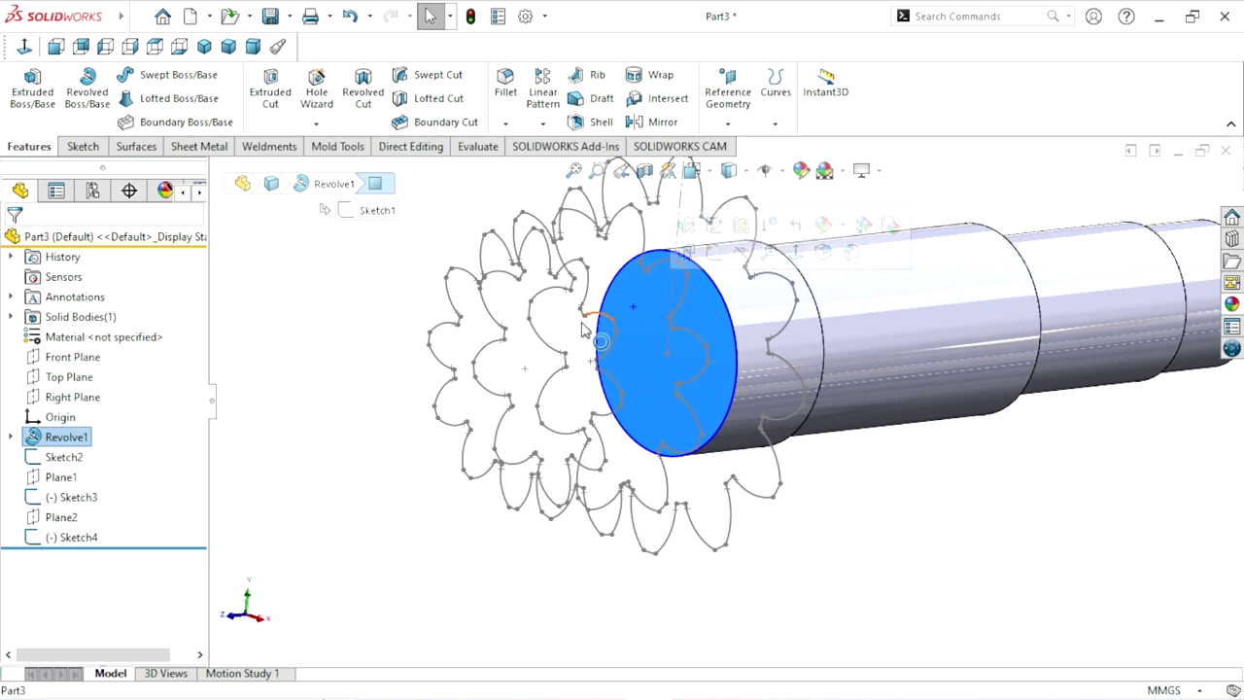
{"action": "left_click", "coordinate": [24, 46]}
{"action": "left_click", "coordinate": [996, 372]}
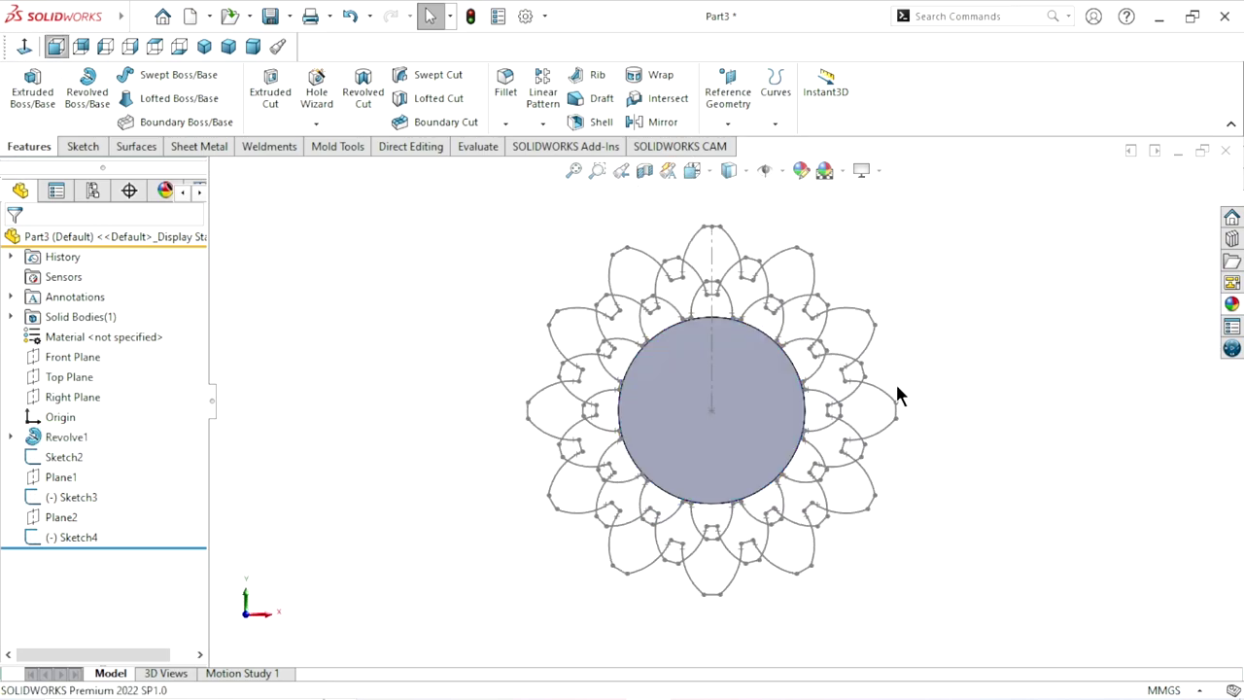
Step: Start a Lofted Boss/Base using Sketch4 and Sketch3 as the profiles
{"action": "left_click", "coordinate": [165, 101]}
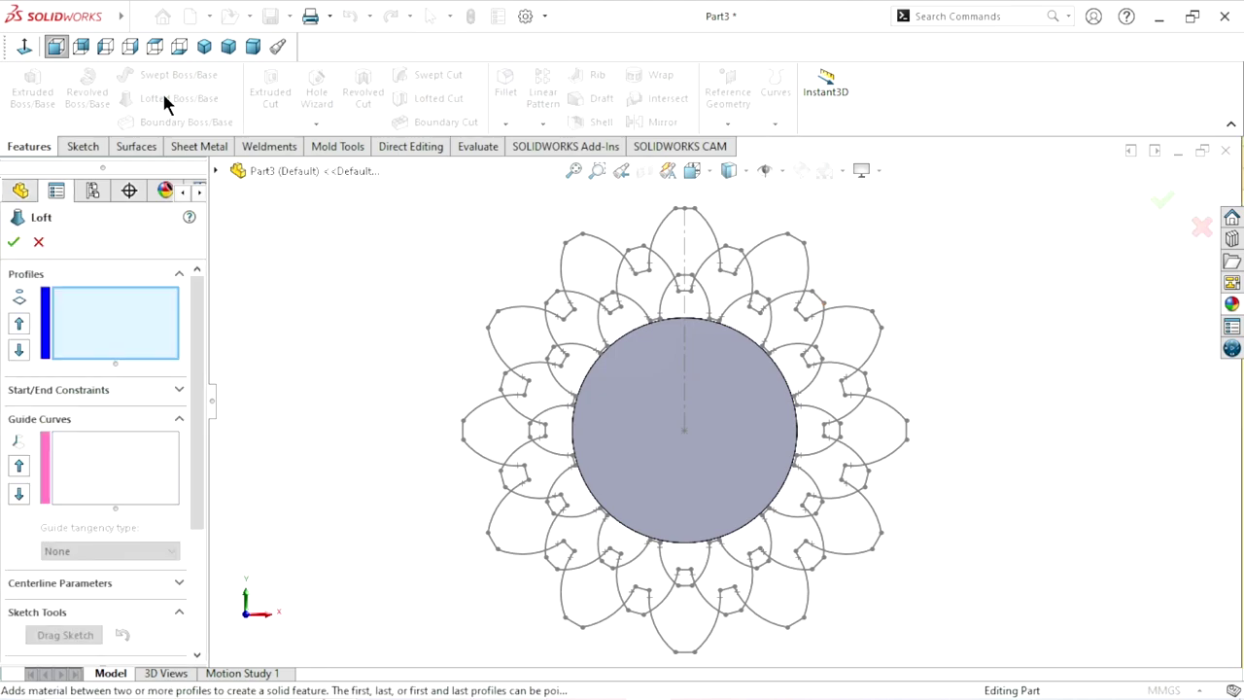
{"action": "scroll", "coordinate": [695, 291], "scroll_direction": "down", "scroll_amount": 2}
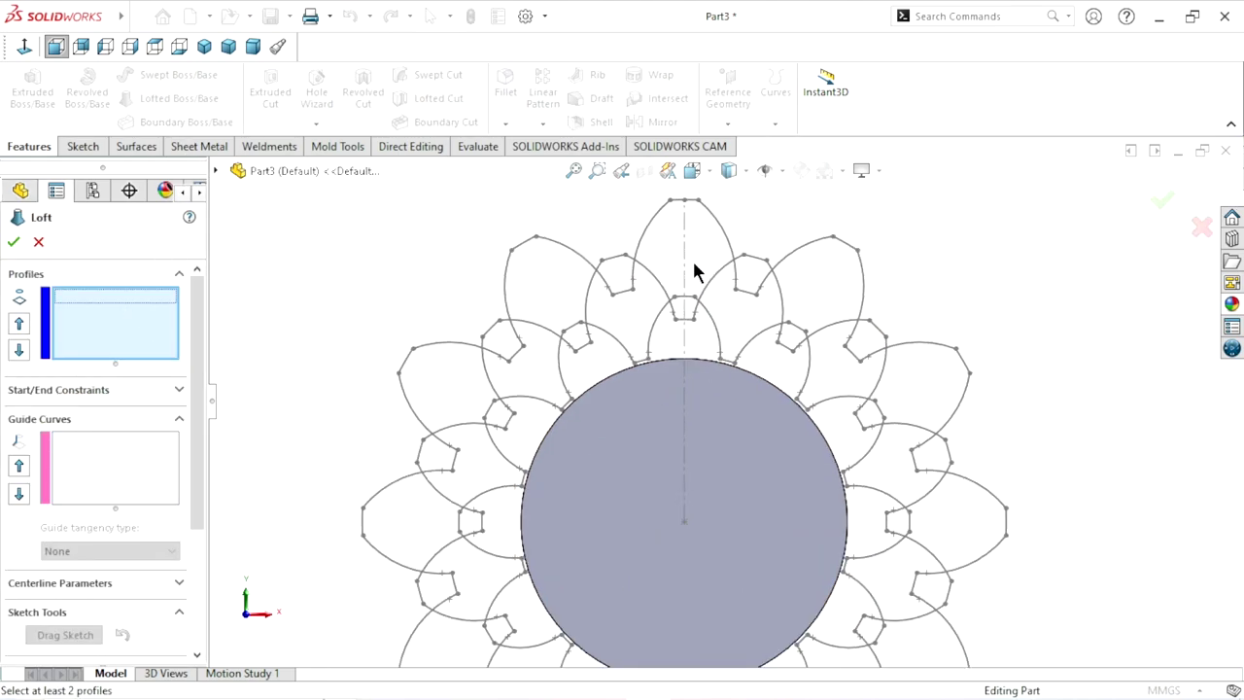
{"action": "scroll", "coordinate": [671, 265], "scroll_direction": "down", "scroll_amount": 1}
{"action": "scroll", "coordinate": [649, 264], "scroll_direction": "up", "scroll_amount": 1}
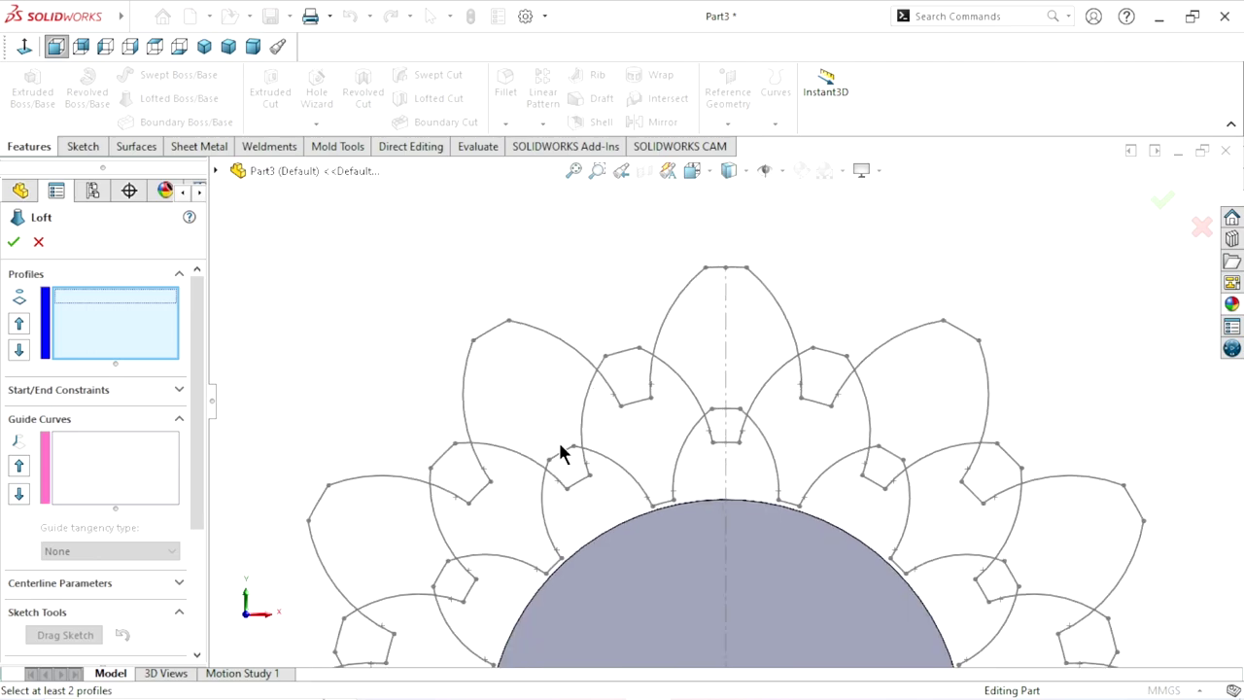
{"action": "left_click", "coordinate": [576, 450]}
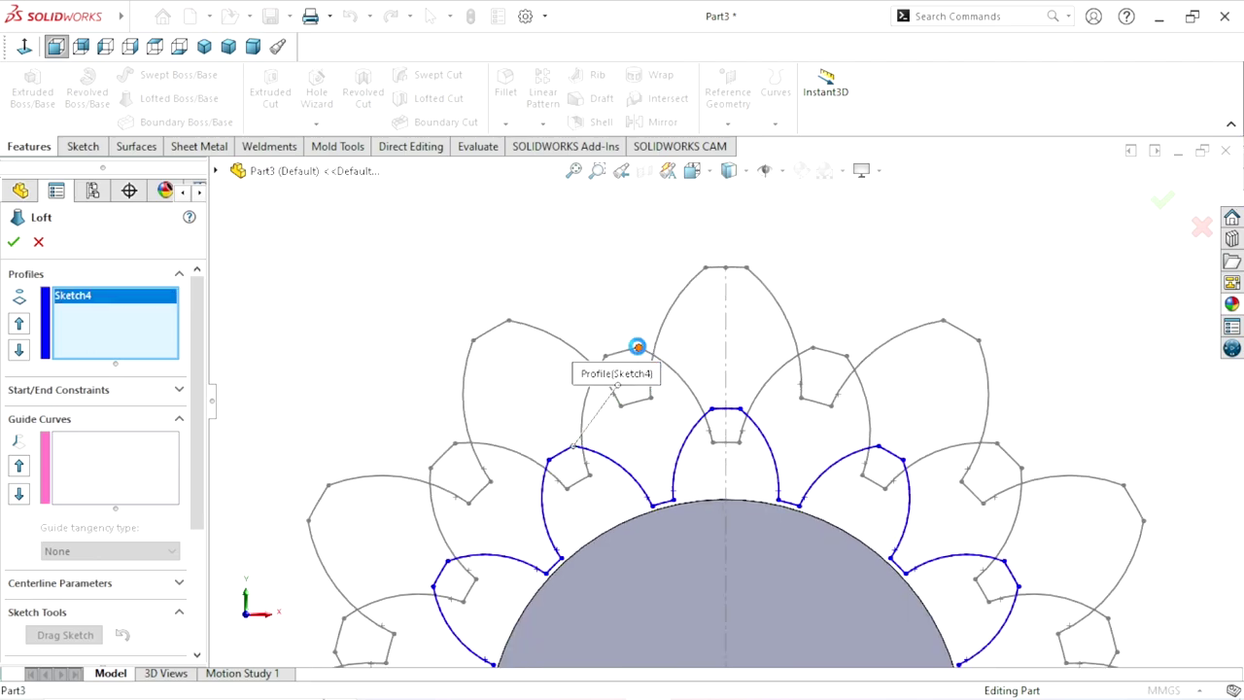
{"action": "left_click", "coordinate": [637, 347]}
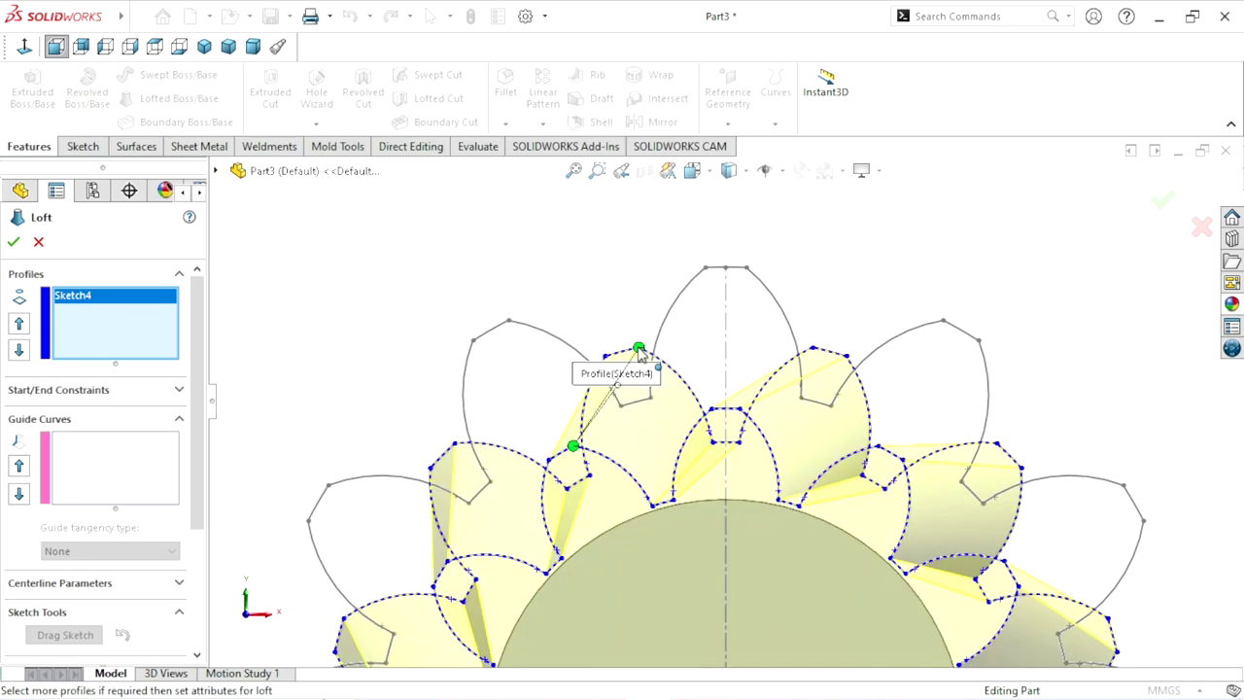
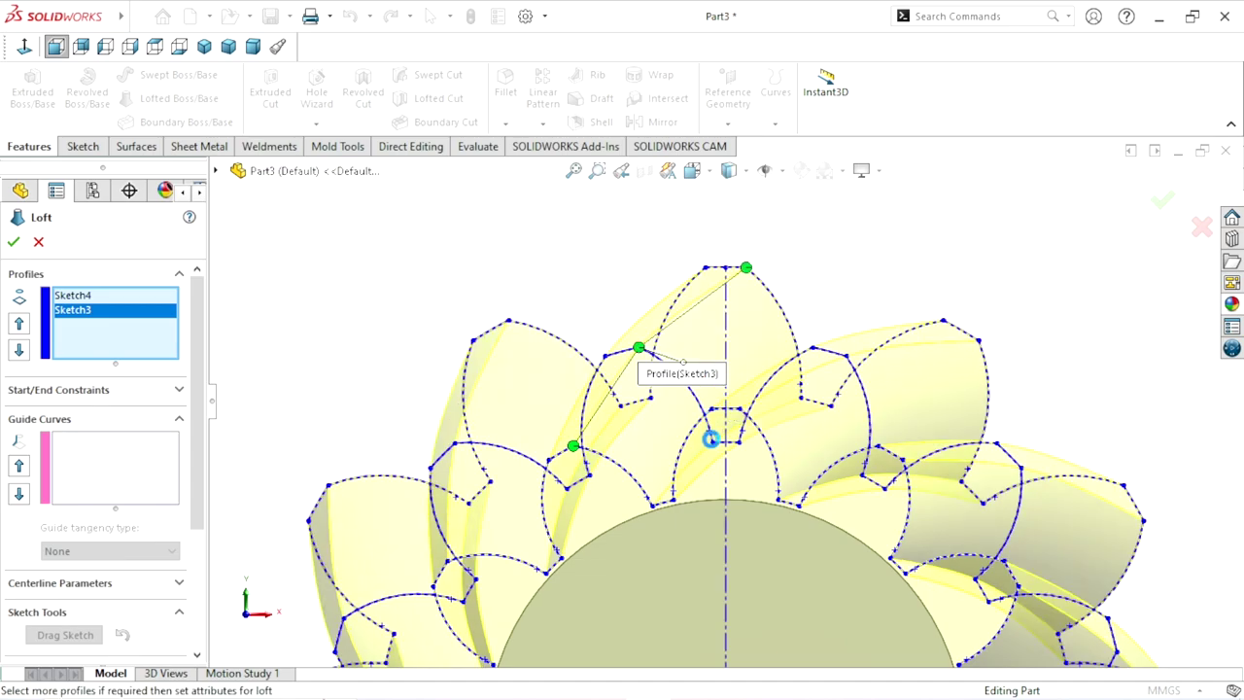
Step: Accept the loft of the gear teeth through the three tooth profiles, including Sketch2
{"action": "scroll", "coordinate": [680, 465], "scroll_direction": "up", "scroll_amount": 3}
{"action": "scroll", "coordinate": [681, 465], "scroll_direction": "up", "scroll_amount": 3}
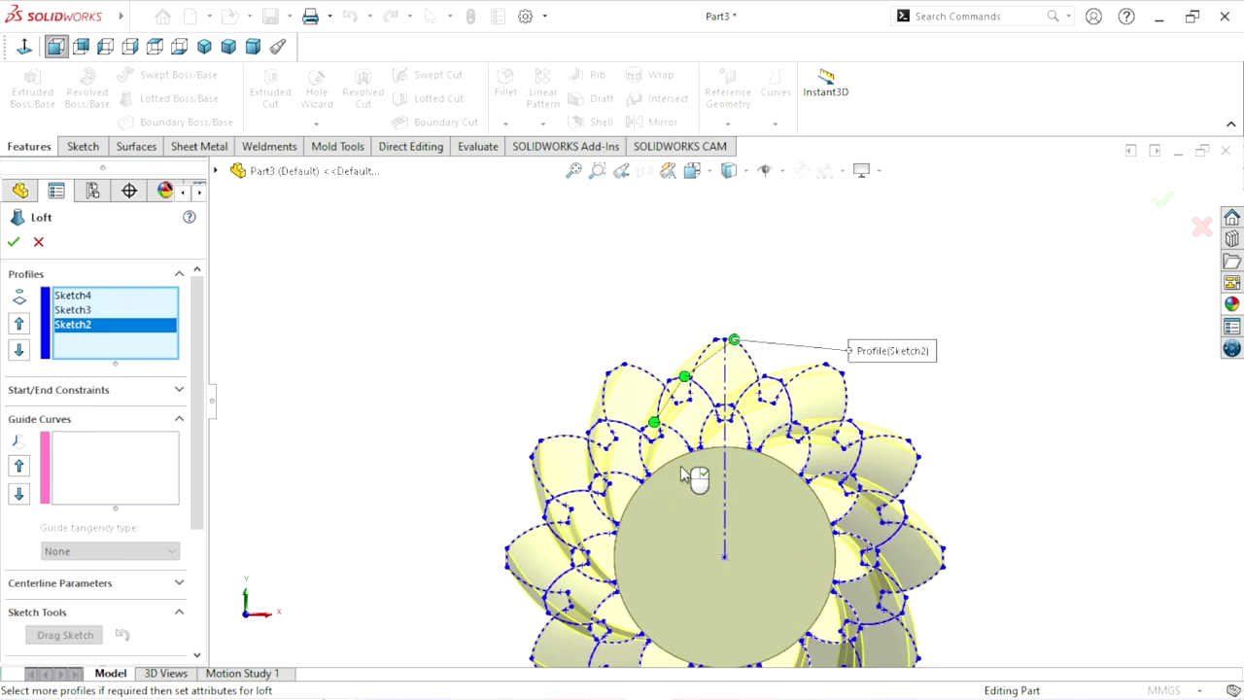
{"action": "scroll", "coordinate": [680, 466], "scroll_direction": "up", "scroll_amount": 3}
{"action": "middle_click_drag", "start_coordinate": [861, 474], "coordinate": [777, 498]}
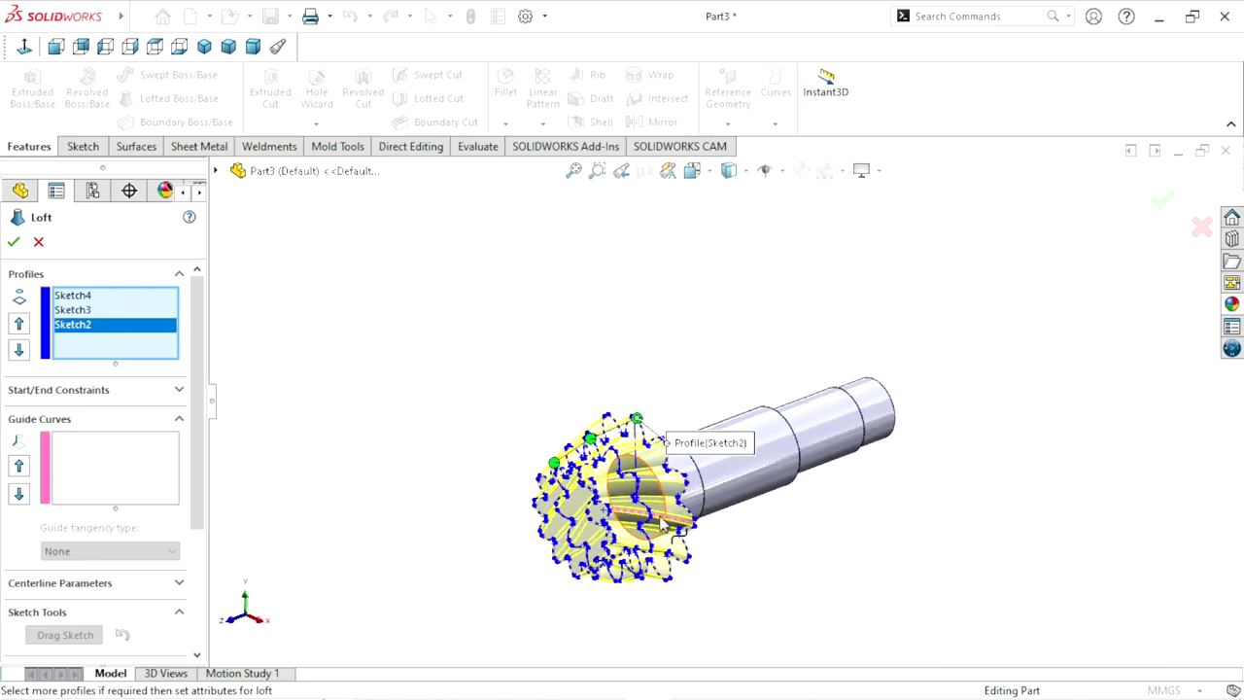
{"action": "scroll", "coordinate": [631, 504], "scroll_direction": "down", "scroll_amount": 3}
{"action": "scroll", "coordinate": [632, 503], "scroll_direction": "down", "scroll_amount": 2}
{"action": "scroll", "coordinate": [802, 377], "scroll_direction": "down", "scroll_amount": 1}
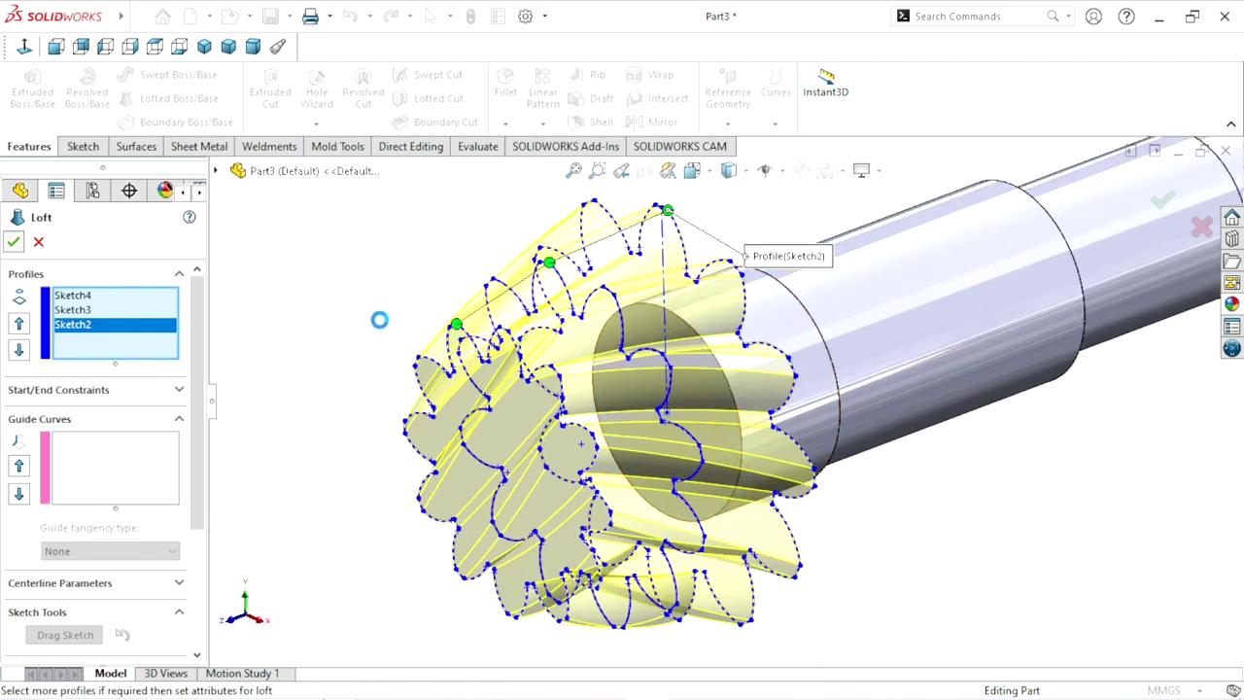
{"action": "key", "text": "Return"}
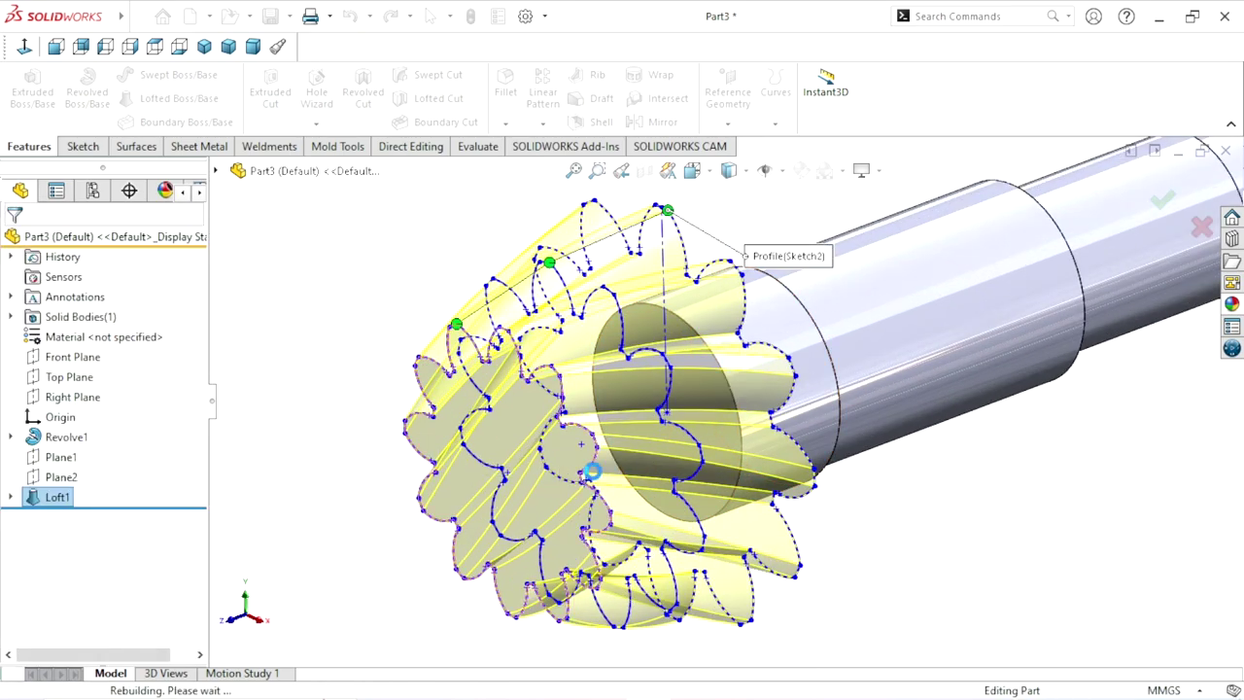
Step: Orbit and zoom around the model to inspect the twisted pinion gear on the shaft
{"action": "mouse_move", "coordinate": [598, 483]}
{"action": "middle_mouse_down"}
{"action": "mouse_move", "coordinate": [688, 356]}
{"action": "mouse_move", "coordinate": [683, 319]}
{"action": "mouse_move", "coordinate": [657, 420]}
{"action": "mouse_move", "coordinate": [694, 422]}
{"action": "mouse_move", "coordinate": [738, 339]}
{"action": "mouse_move", "coordinate": [818, 467]}
{"action": "mouse_move", "coordinate": [807, 428]}
{"action": "mouse_move", "coordinate": [725, 363]}
{"action": "mouse_move", "coordinate": [641, 387]}
{"action": "mouse_move", "coordinate": [621, 466]}
{"action": "mouse_move", "coordinate": [651, 447]}
{"action": "middle_mouse_up"}
{"action": "scroll", "coordinate": [651, 447], "scroll_direction": "up", "scroll_amount": 2}
{"action": "scroll", "coordinate": [665, 356], "scroll_direction": "down", "scroll_amount": 2}
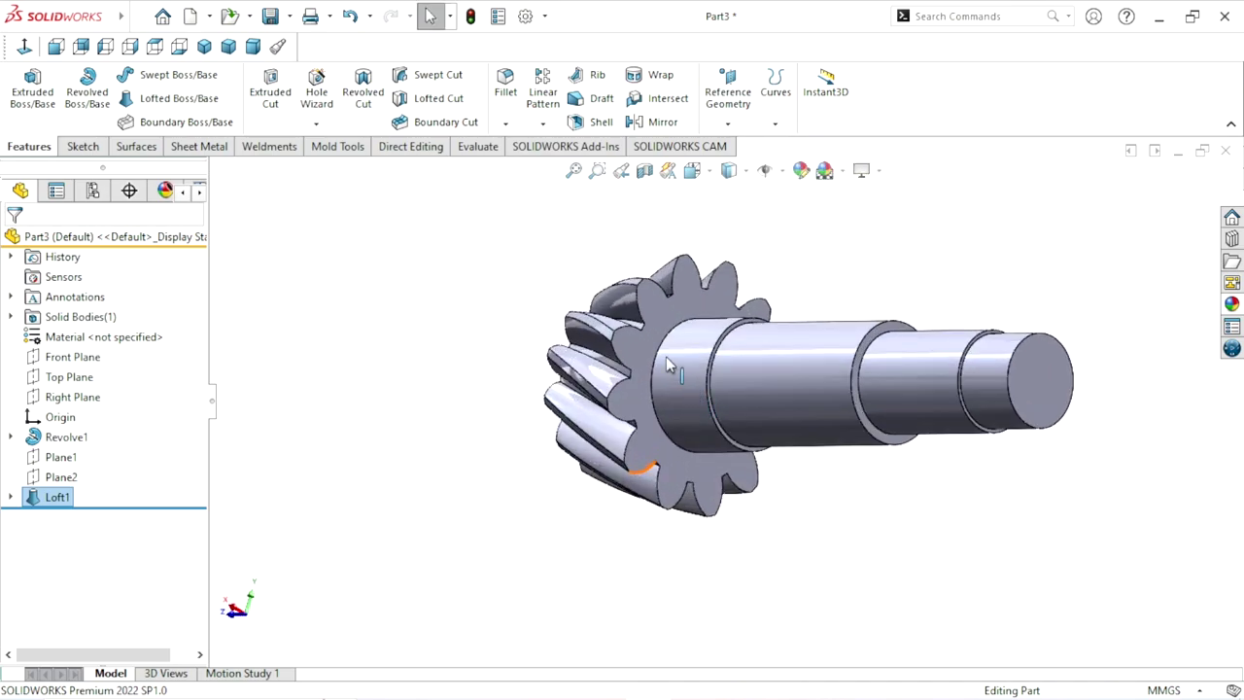
{"action": "scroll", "coordinate": [665, 356], "scroll_direction": "down", "scroll_amount": 3}
{"action": "scroll", "coordinate": [860, 287], "scroll_direction": "up", "scroll_amount": 3}
{"action": "mouse_move", "coordinate": [1024, 434]}
{"action": "middle_mouse_down"}
{"action": "mouse_move", "coordinate": [1036, 405]}
{"action": "mouse_move", "coordinate": [936, 446]}
{"action": "mouse_move", "coordinate": [912, 421]}
{"action": "mouse_move", "coordinate": [708, 486]}
{"action": "middle_mouse_up"}
{"action": "scroll", "coordinate": [648, 422], "scroll_direction": "down", "scroll_amount": 1}
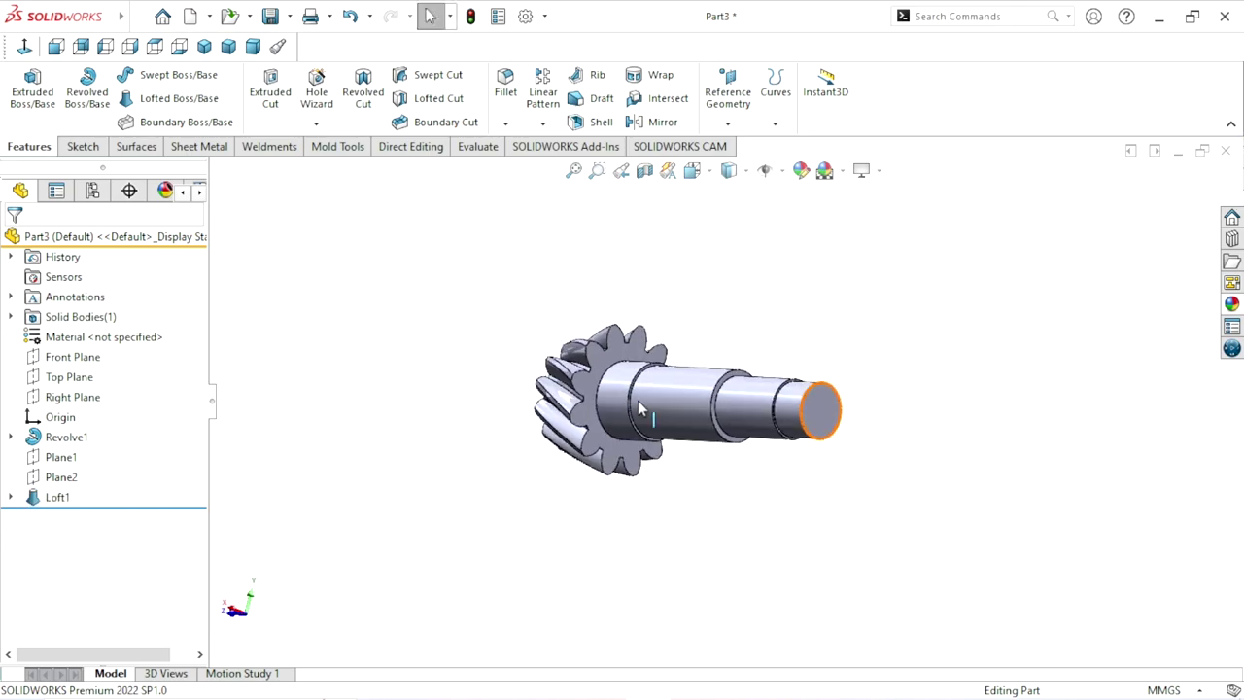
{"action": "scroll", "coordinate": [708, 387], "scroll_direction": "down", "scroll_amount": 1}
{"action": "scroll", "coordinate": [707, 386], "scroll_direction": "down", "scroll_amount": 1}
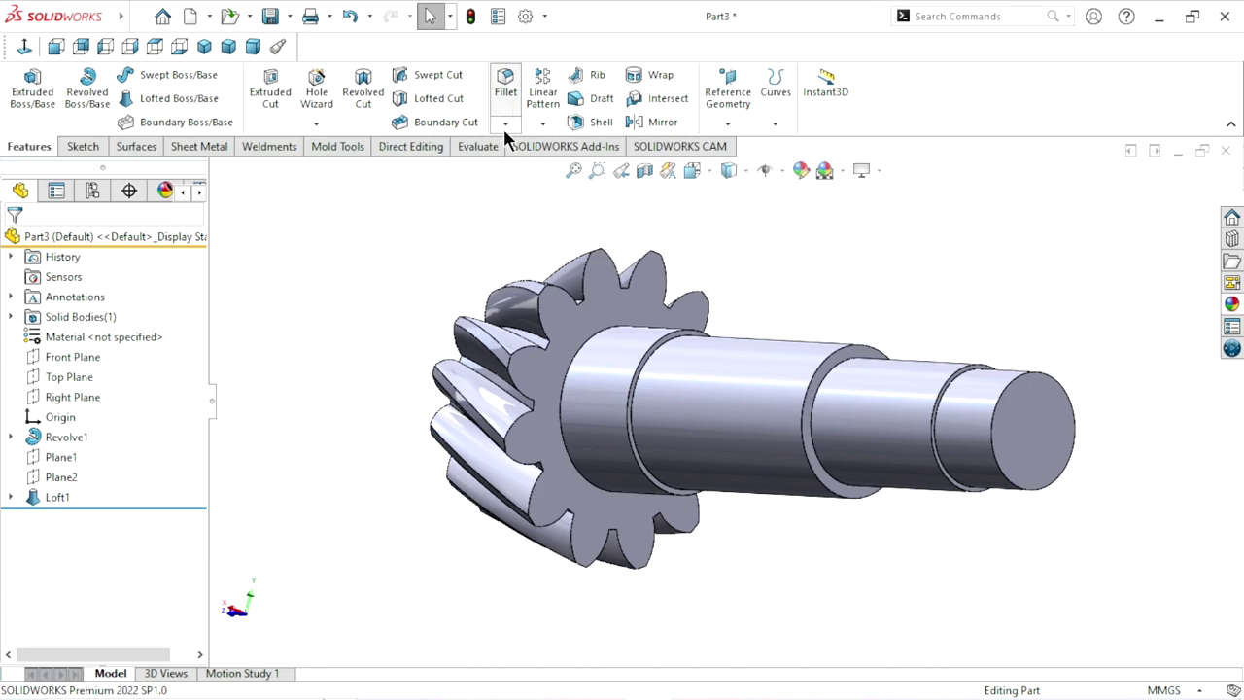
Step: Round the shaft edge beside the gear with a 2 mm fillet
{"action": "key", "text": "ctrl+f"}
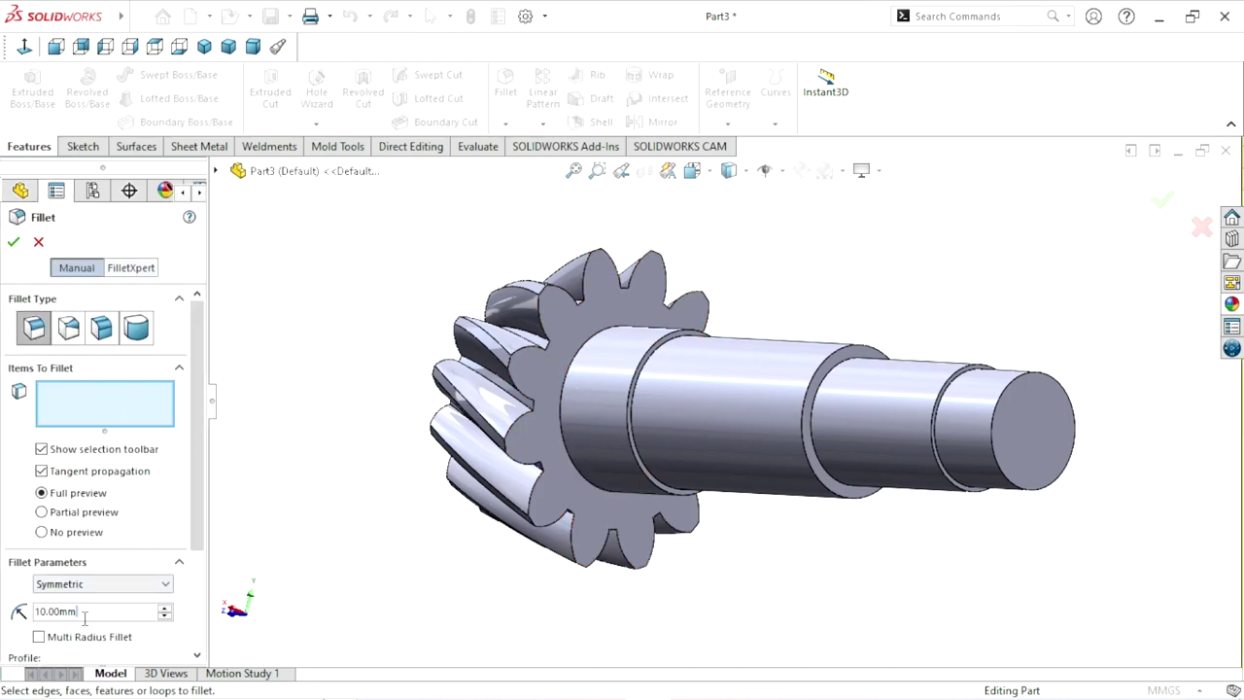
{"action": "type", "text": "2"}
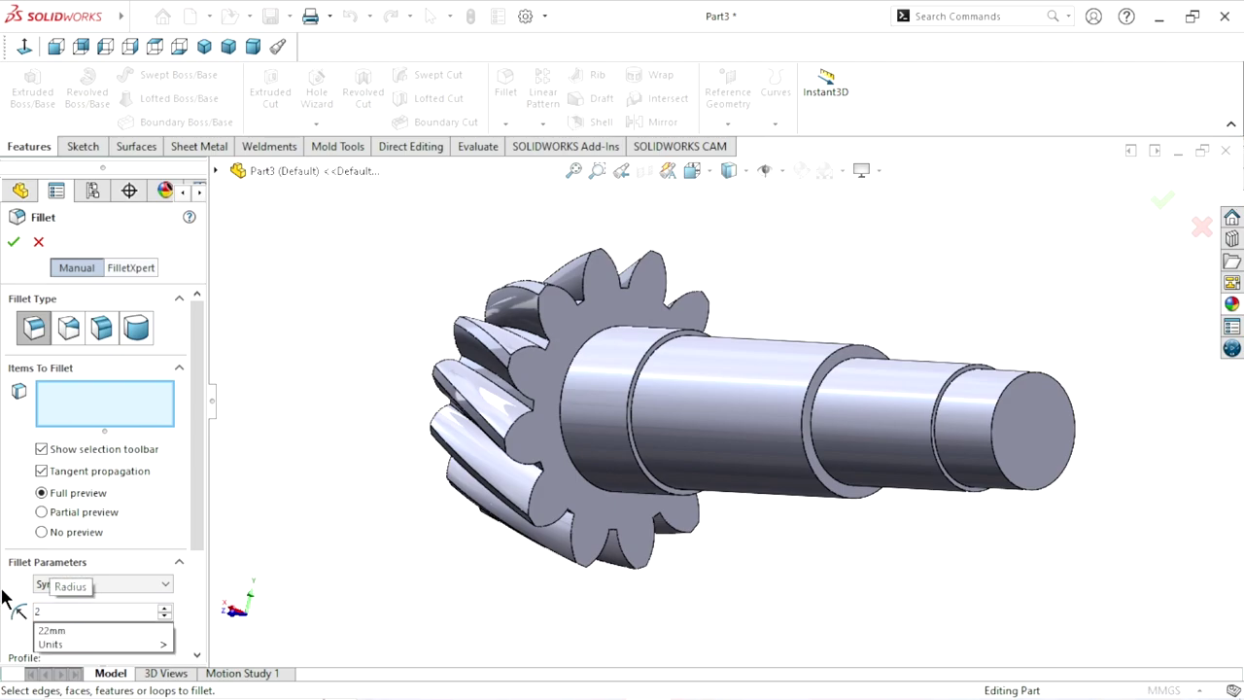
{"action": "key", "text": "Return"}
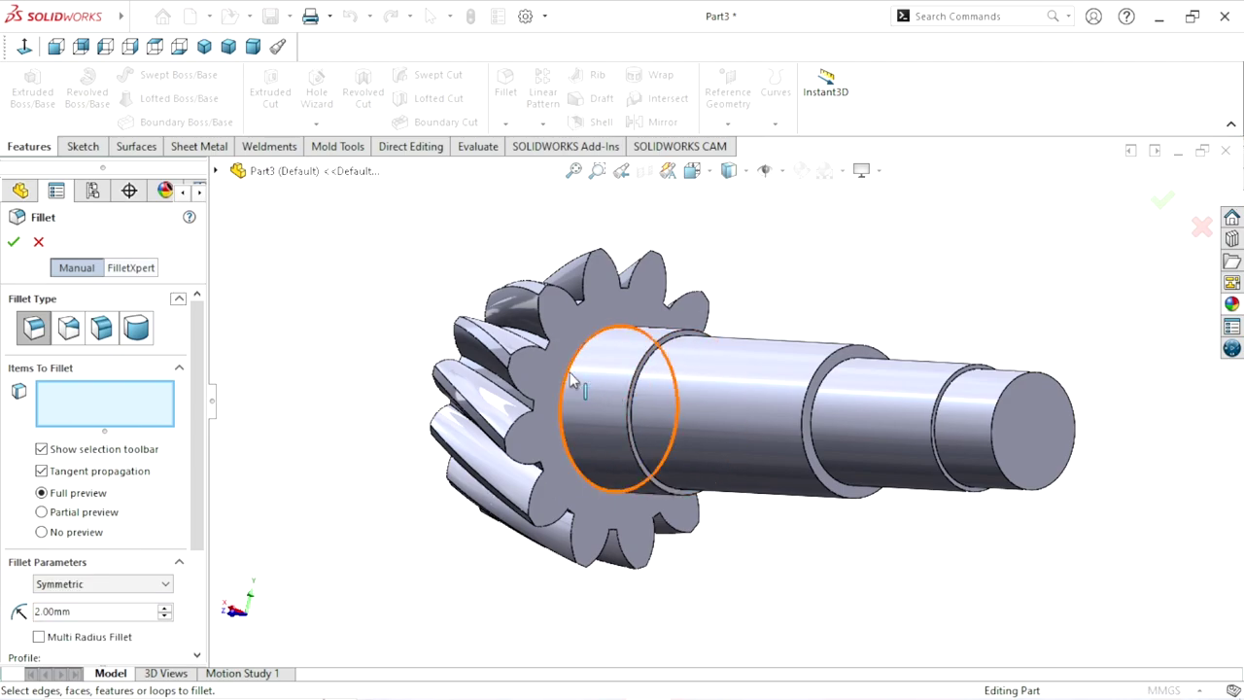
{"action": "left_click", "coordinate": [574, 382]}
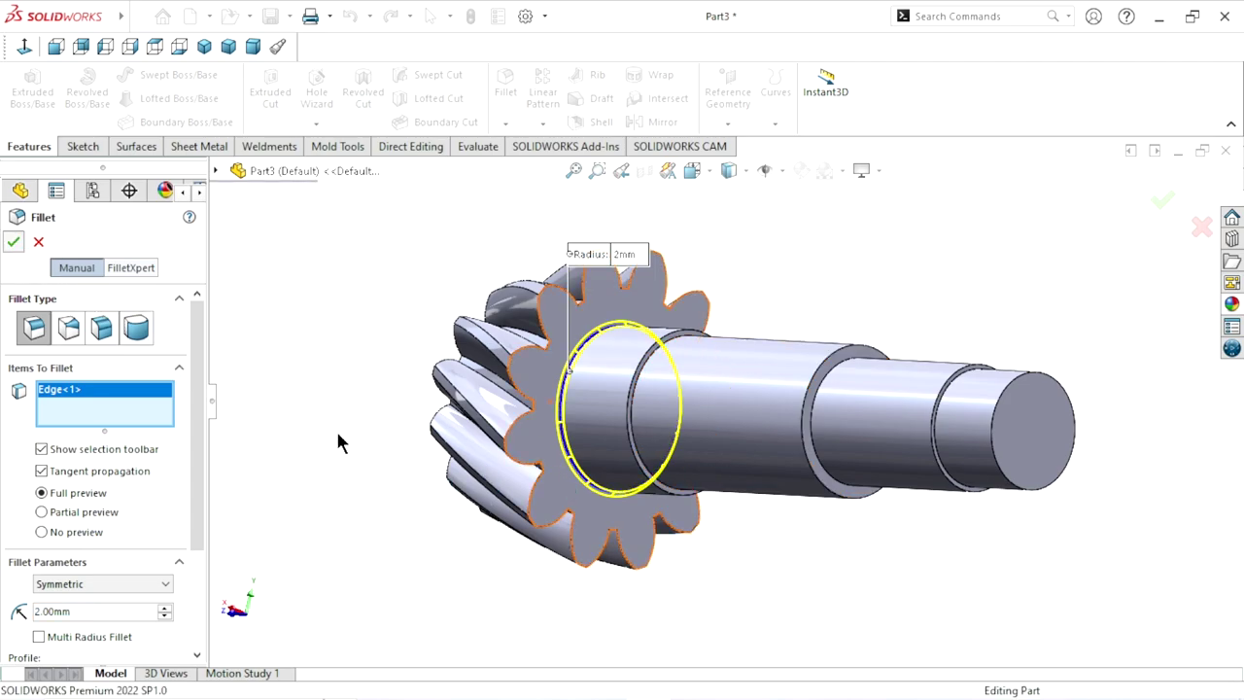
{"action": "key", "text": "Return"}
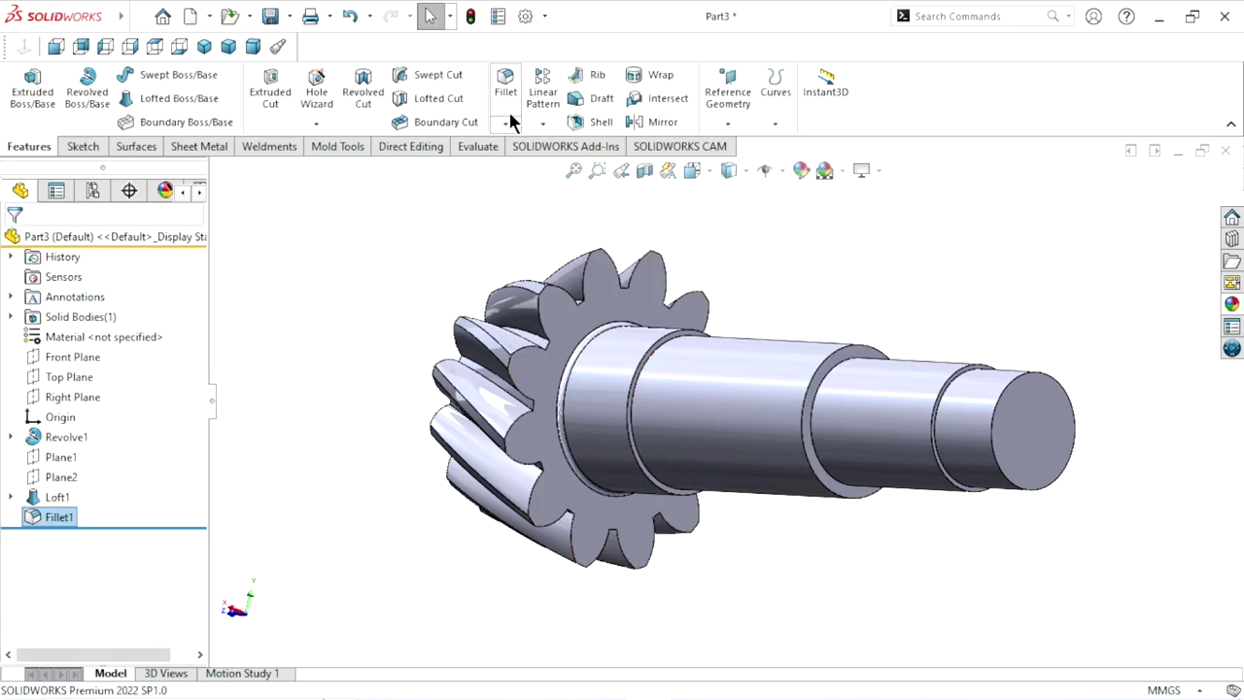
Step: Chamfer three shaft edges by 1.5 mm: by the gear, the shaft step, and the end
{"action": "left_click", "coordinate": [505, 123]}
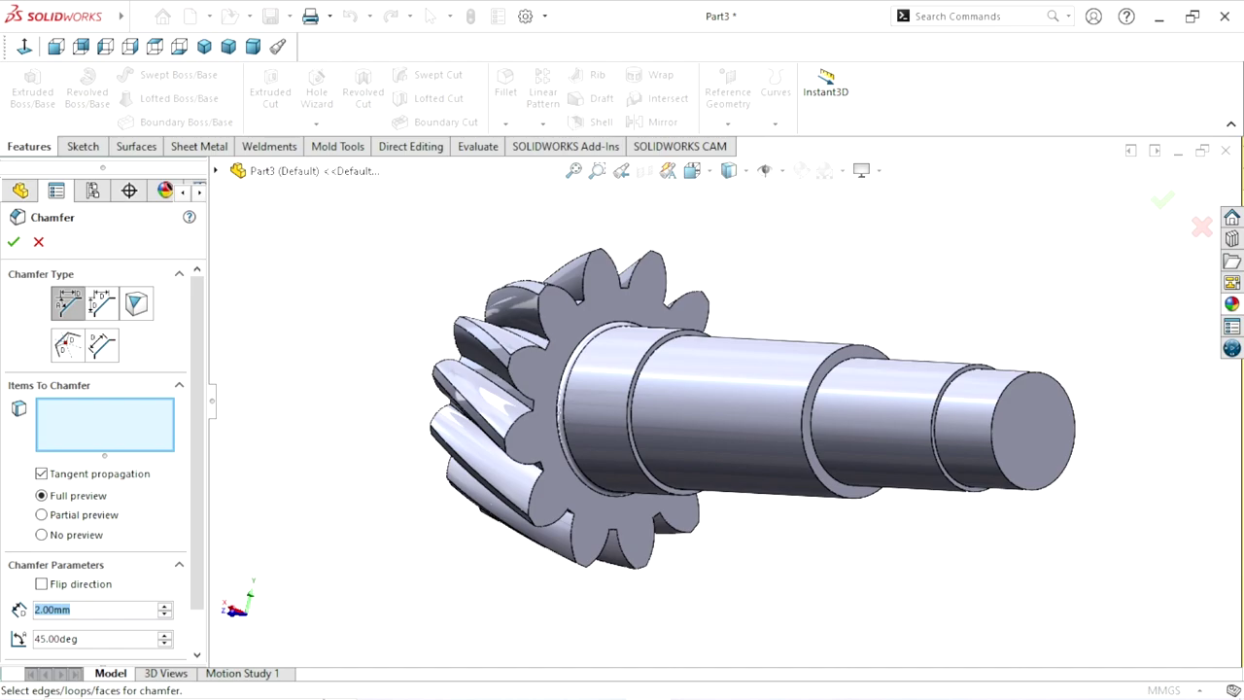
{"action": "type", "text": "1.5"}
{"action": "key", "text": "Return"}
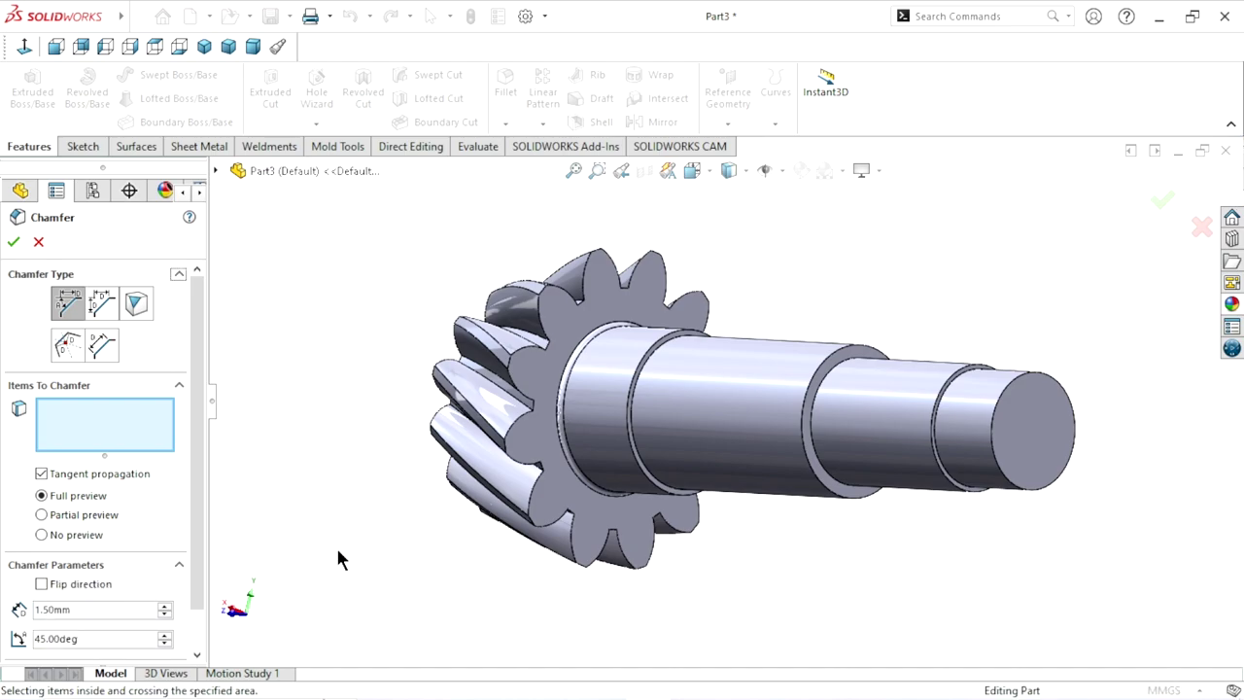
{"action": "left_click_drag", "start_coordinate": [629, 499], "coordinate": [909, 334]}
{"action": "scroll", "coordinate": [735, 356], "scroll_direction": "down", "scroll_amount": 5}
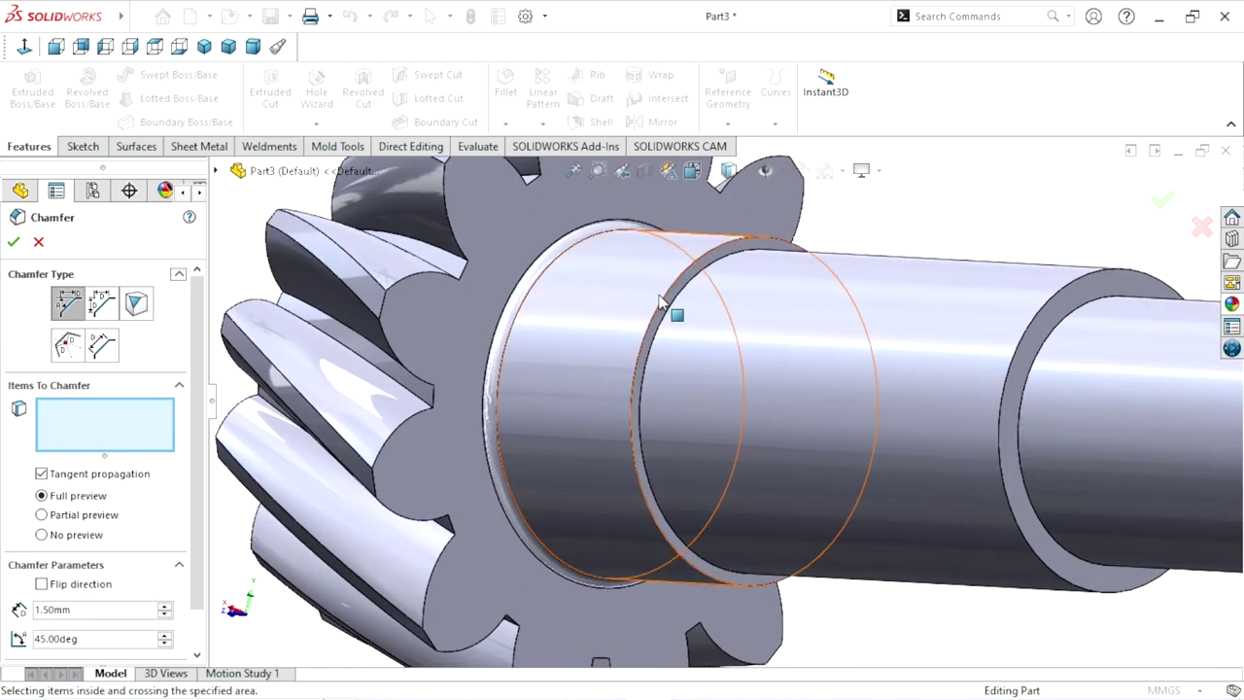
{"action": "left_click", "coordinate": [662, 309]}
{"action": "scroll", "coordinate": [660, 442], "scroll_direction": "up", "scroll_amount": 2}
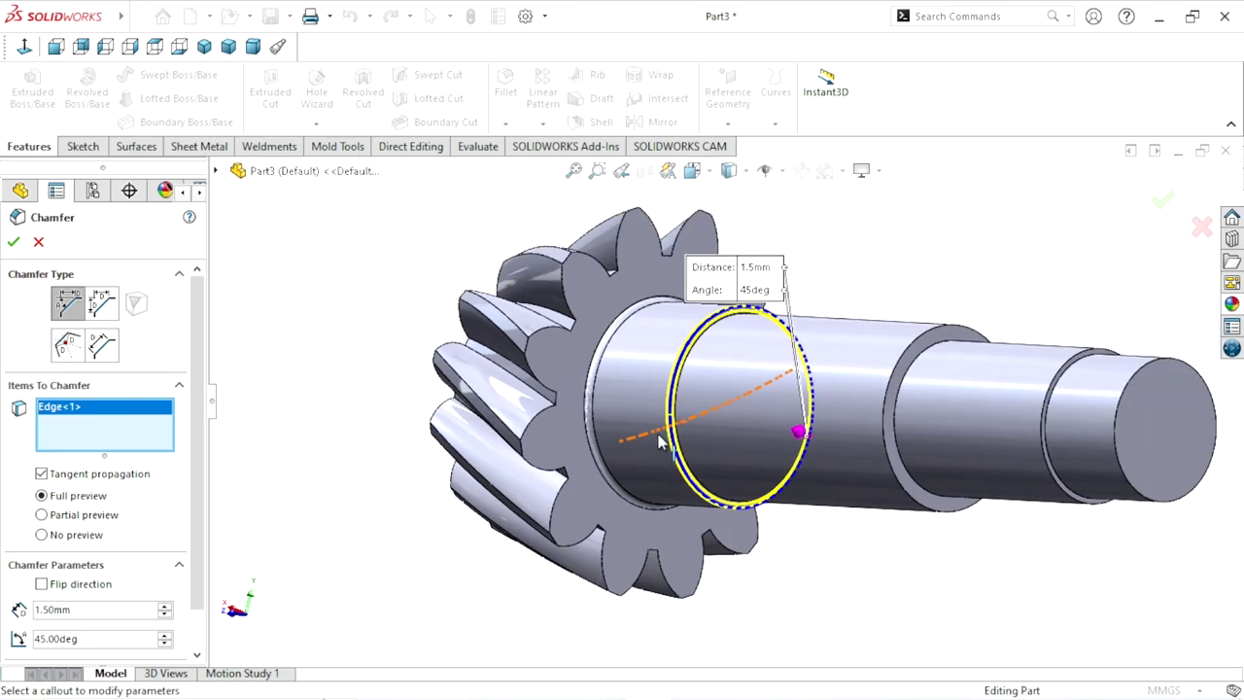
{"action": "scroll", "coordinate": [957, 372], "scroll_direction": "down", "scroll_amount": 3}
{"action": "scroll", "coordinate": [938, 429], "scroll_direction": "up", "scroll_amount": 2}
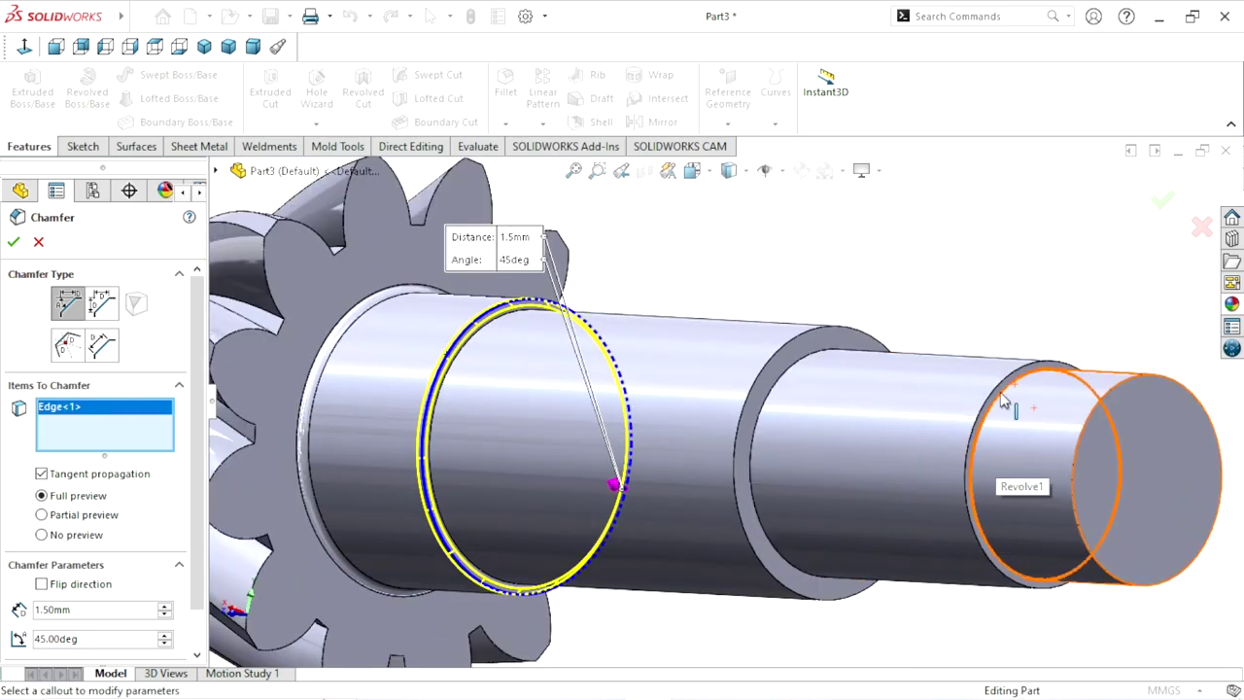
{"action": "left_click", "coordinate": [988, 406]}
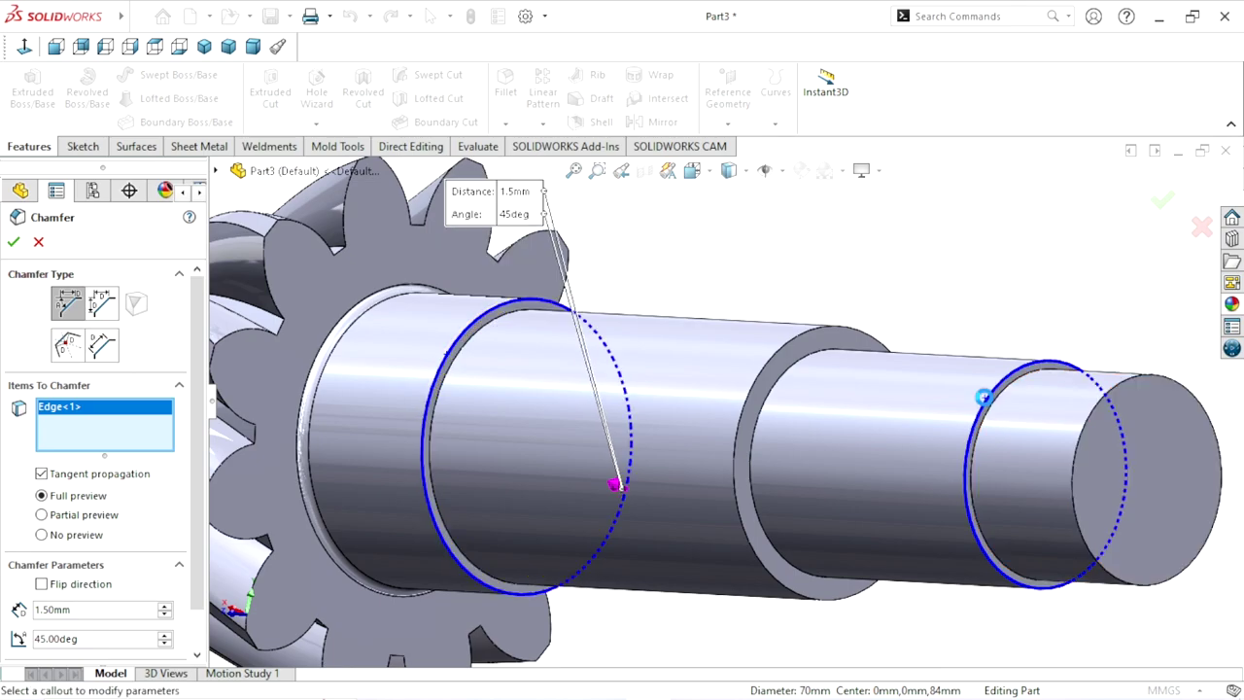
{"action": "left_click", "coordinate": [1143, 385]}
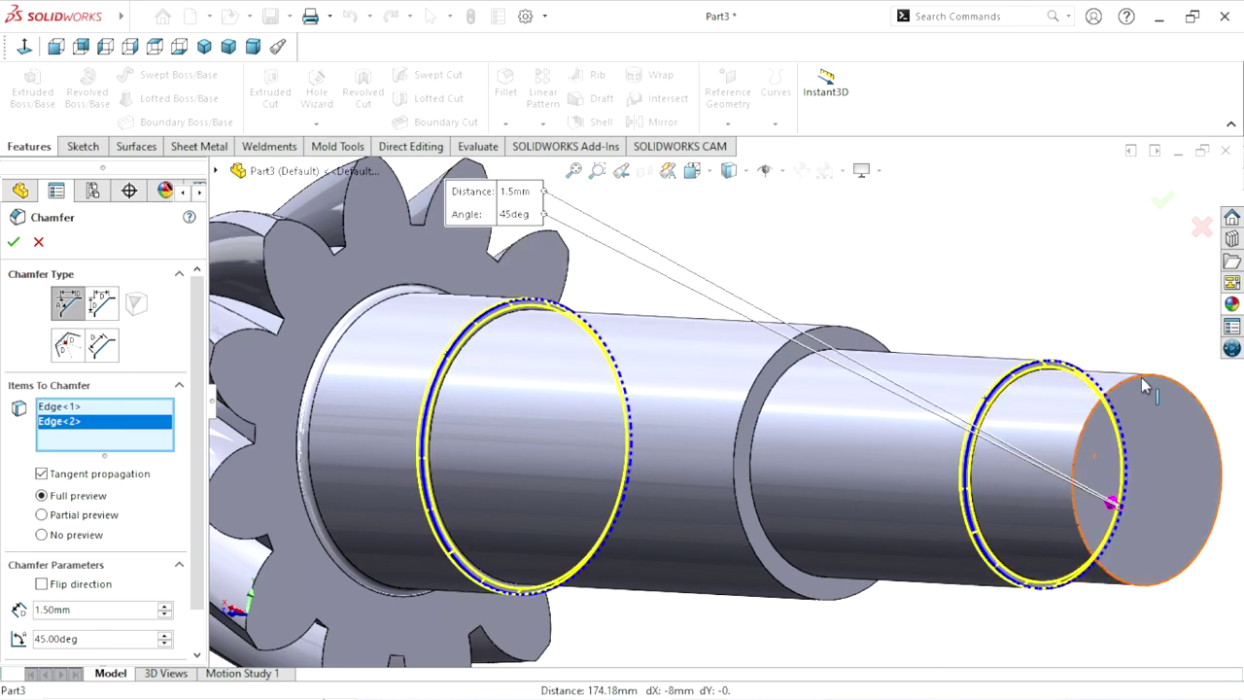
{"action": "left_click", "coordinate": [13, 242]}
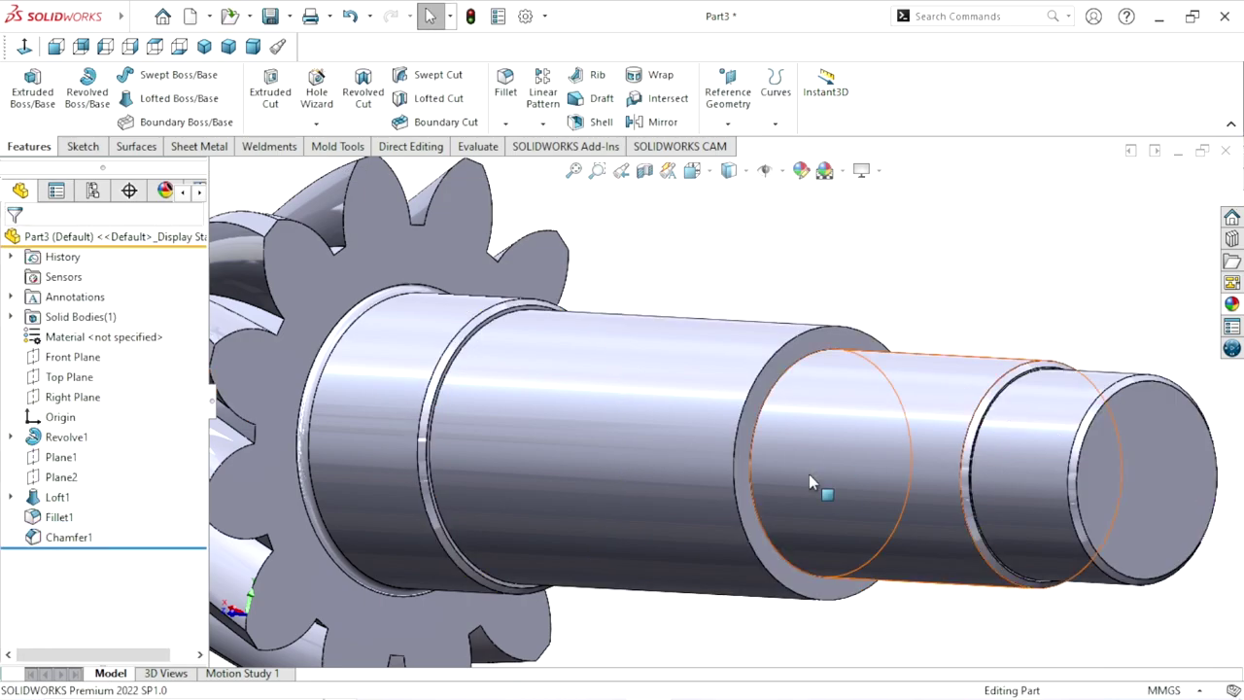
{"action": "scroll", "coordinate": [777, 438], "scroll_direction": "up", "scroll_amount": 3}
{"action": "scroll", "coordinate": [763, 436], "scroll_direction": "down", "scroll_amount": 3}
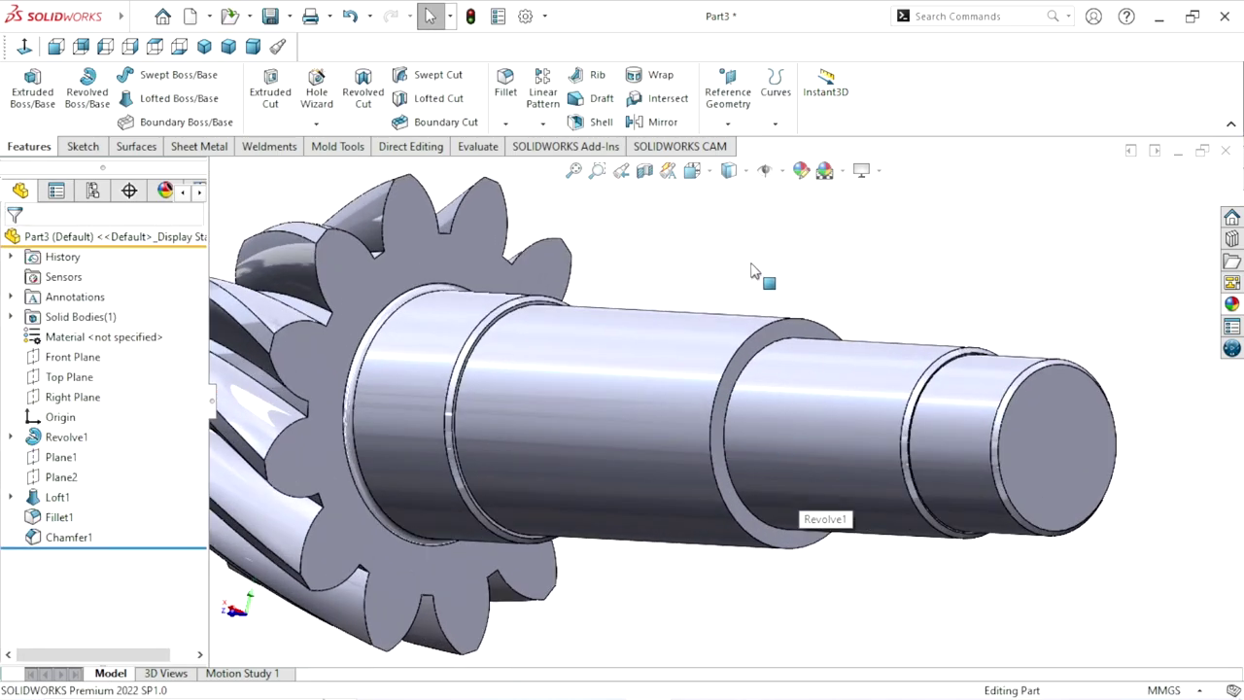
Step: Add a 2 mm chamfer to the ring edge on the shaft step
{"action": "left_click", "coordinate": [505, 120]}
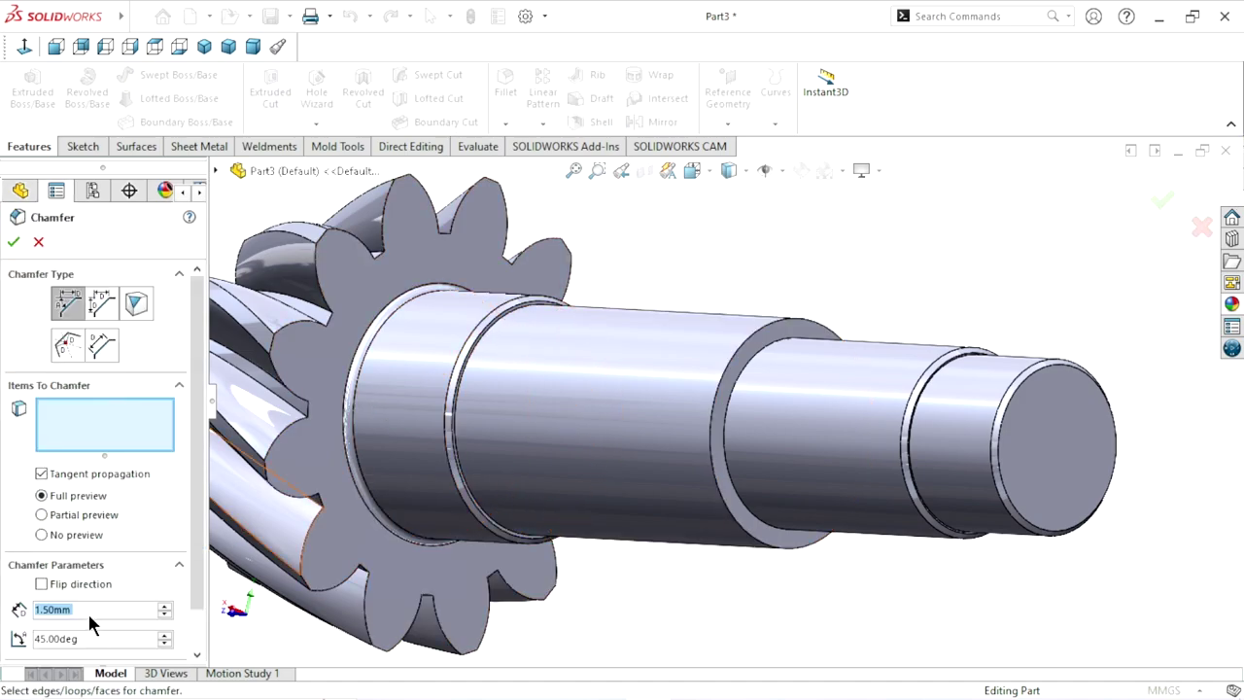
{"action": "type", "text": "2"}
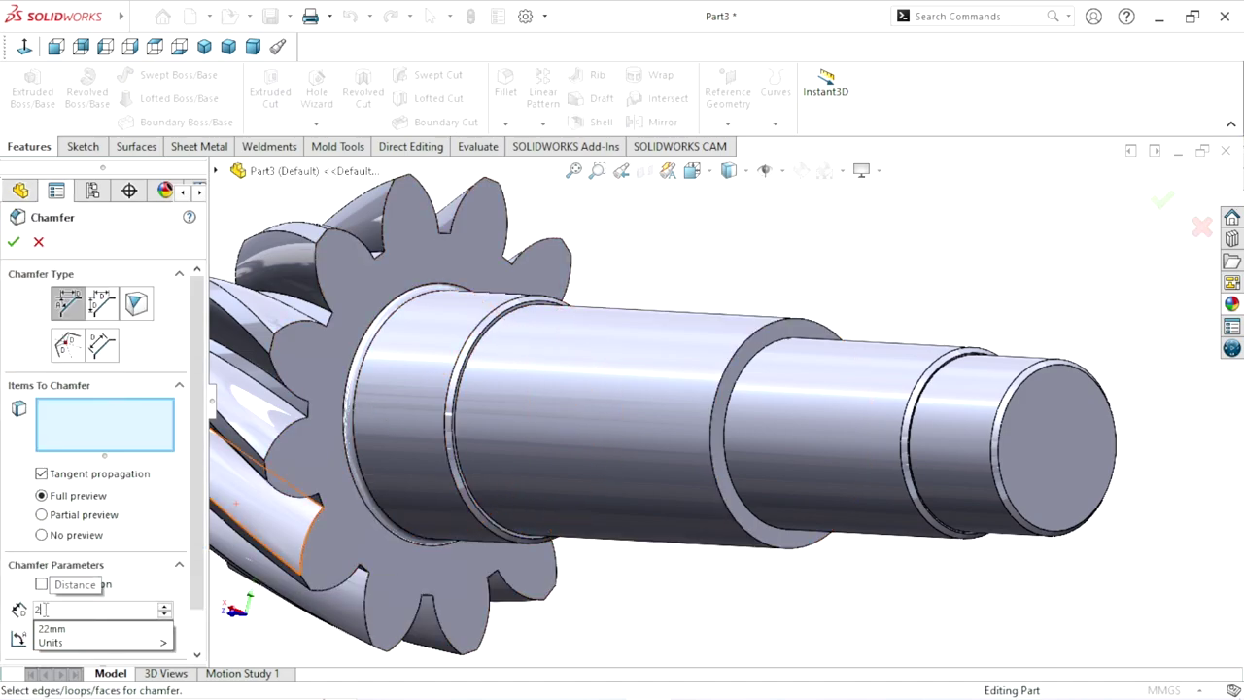
{"action": "left_click", "coordinate": [755, 352]}
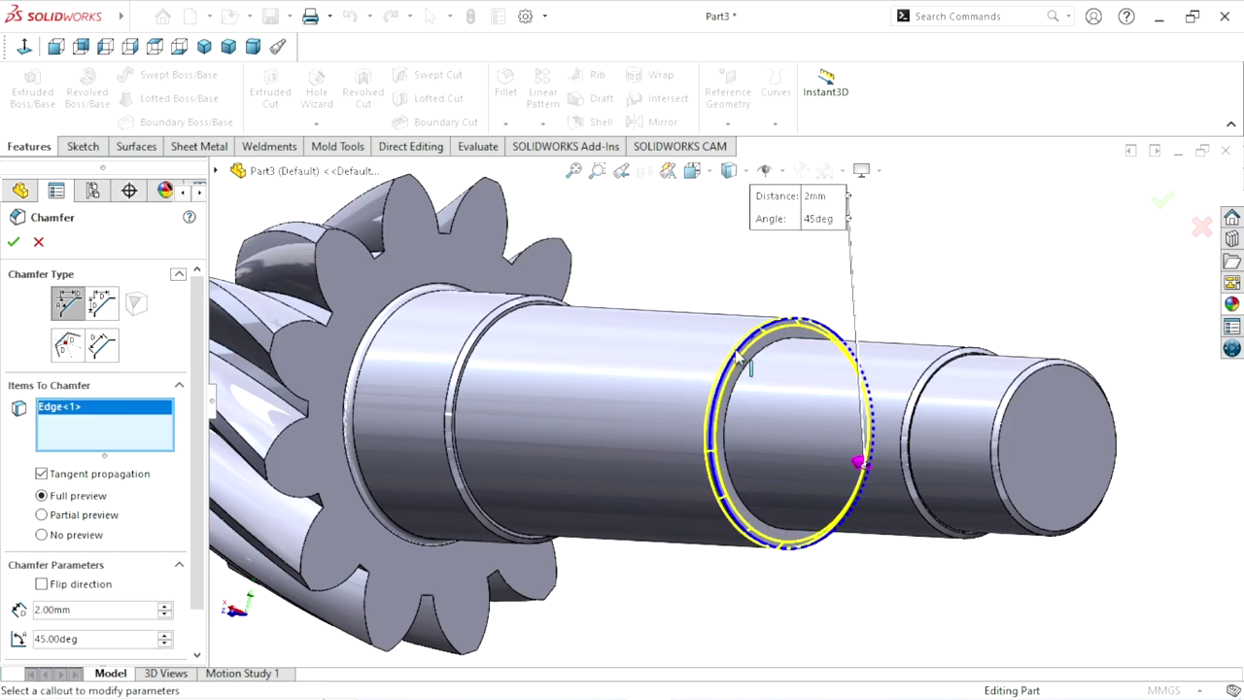
{"action": "left_click", "coordinate": [13, 243]}
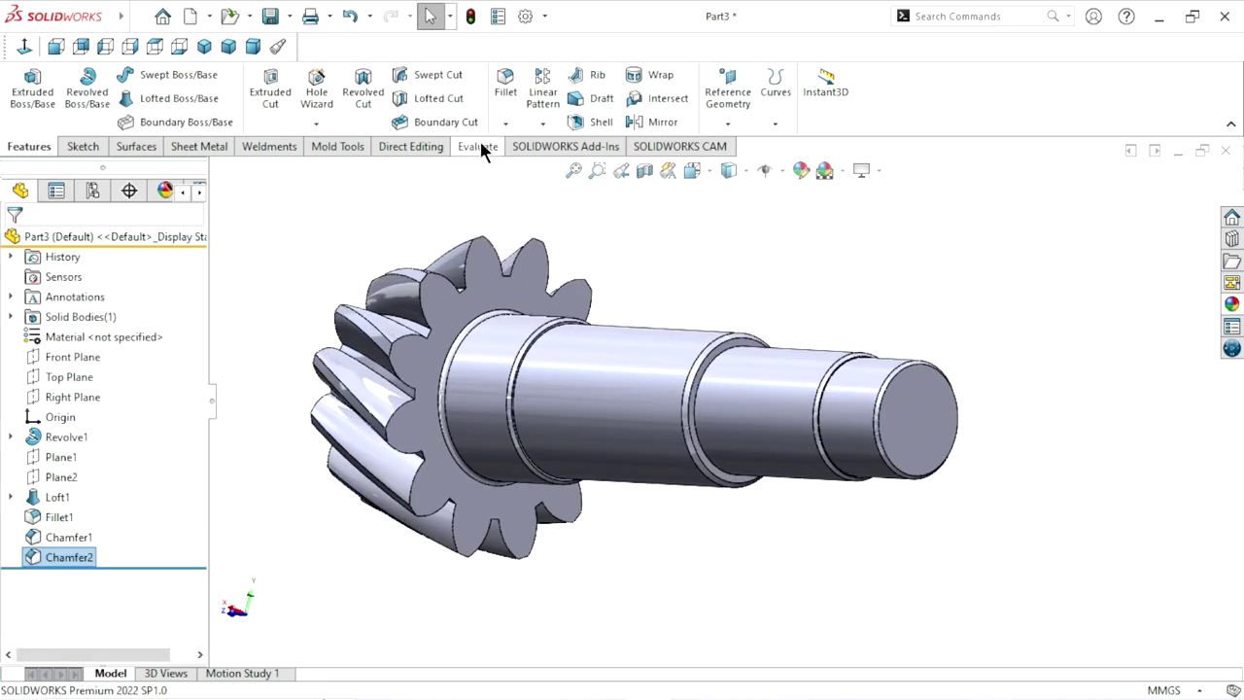
Step: Round the neighbouring shoulder edge with a 2 mm fillet
{"action": "key", "text": "f"}
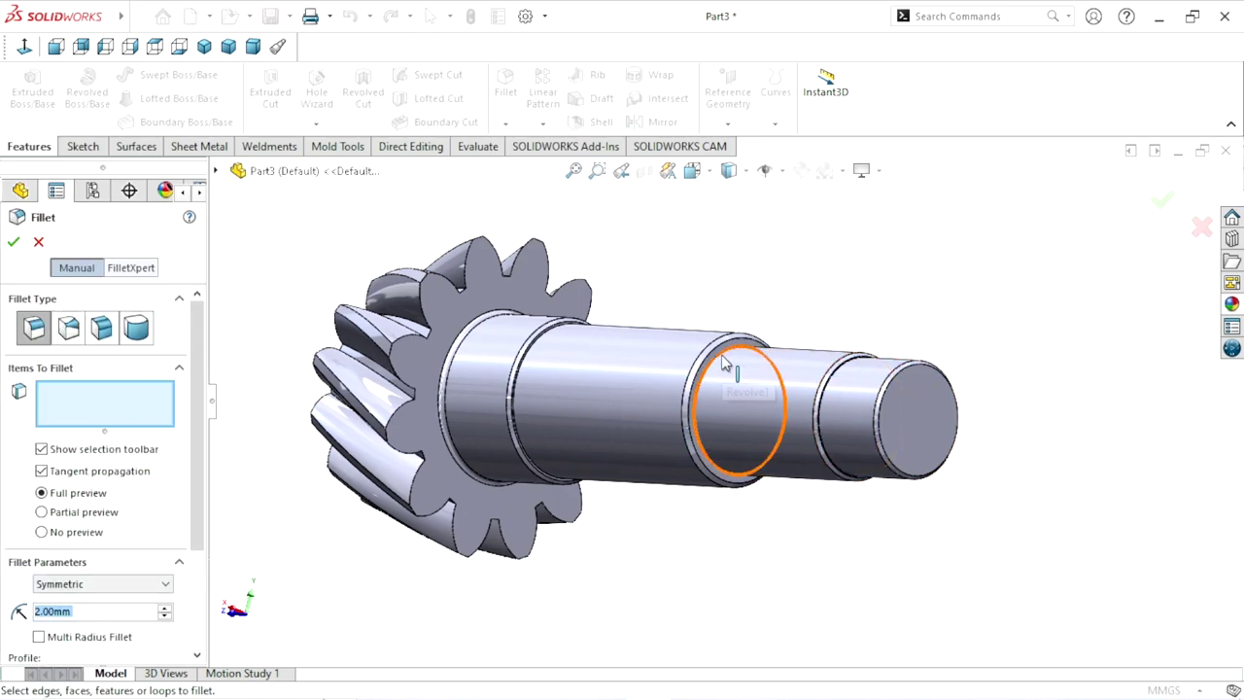
{"action": "left_click", "coordinate": [715, 420]}
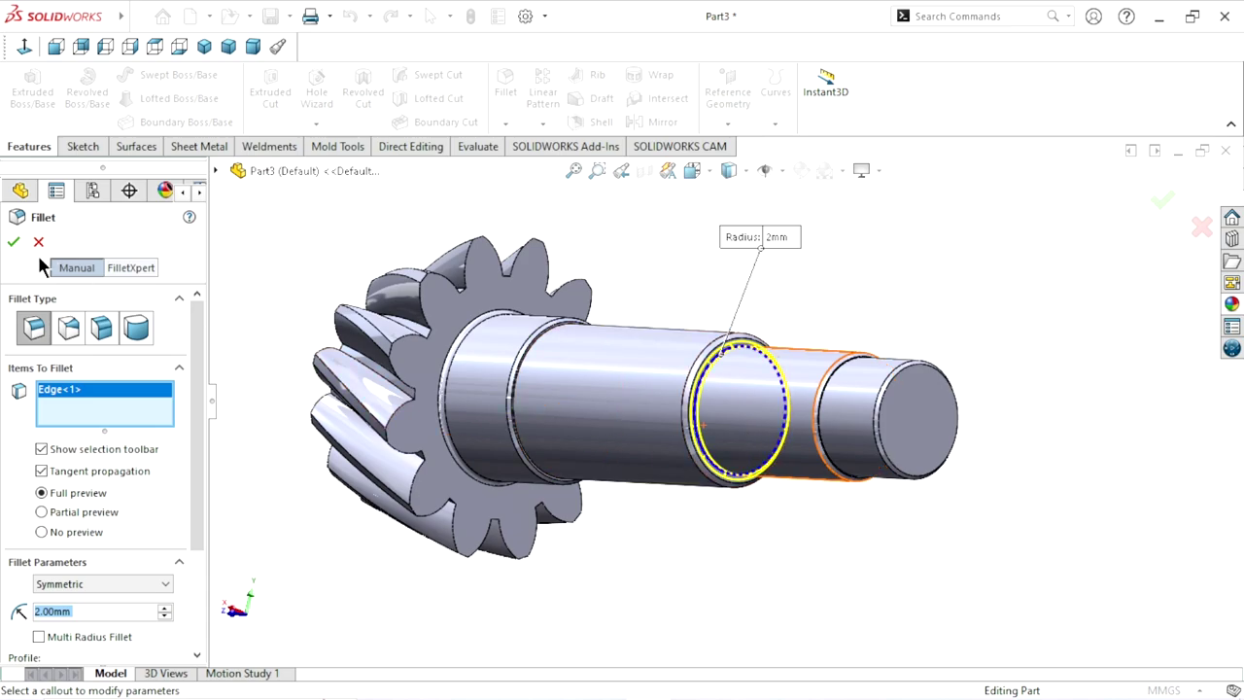
{"action": "key", "text": "Return"}
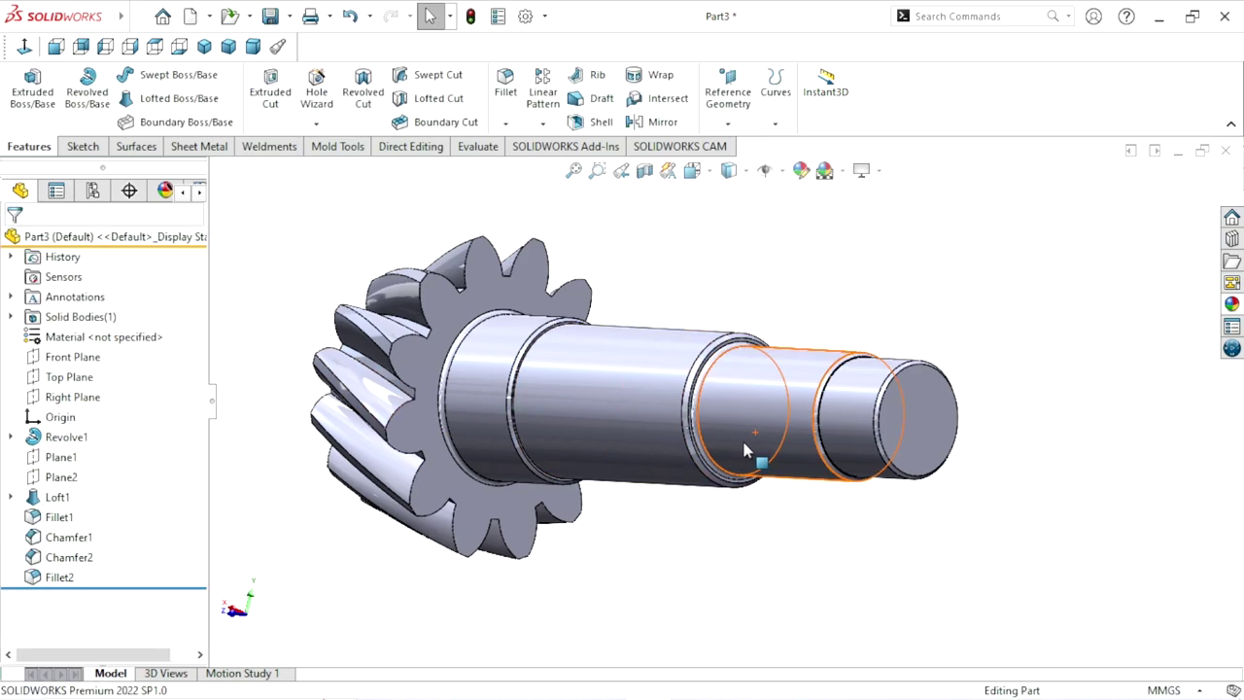
{"action": "mouse_move", "coordinate": [846, 292]}
{"action": "middle_mouse_down"}
{"action": "mouse_move", "coordinate": [770, 396]}
{"action": "mouse_move", "coordinate": [774, 366]}
{"action": "mouse_move", "coordinate": [799, 350]}
{"action": "mouse_move", "coordinate": [802, 399]}
{"action": "mouse_move", "coordinate": [868, 430]}
{"action": "mouse_move", "coordinate": [738, 483]}
{"action": "middle_mouse_up"}
{"action": "scroll", "coordinate": [738, 483], "scroll_direction": "up", "scroll_amount": 2}
{"action": "scroll", "coordinate": [719, 447], "scroll_direction": "down", "scroll_amount": 2}
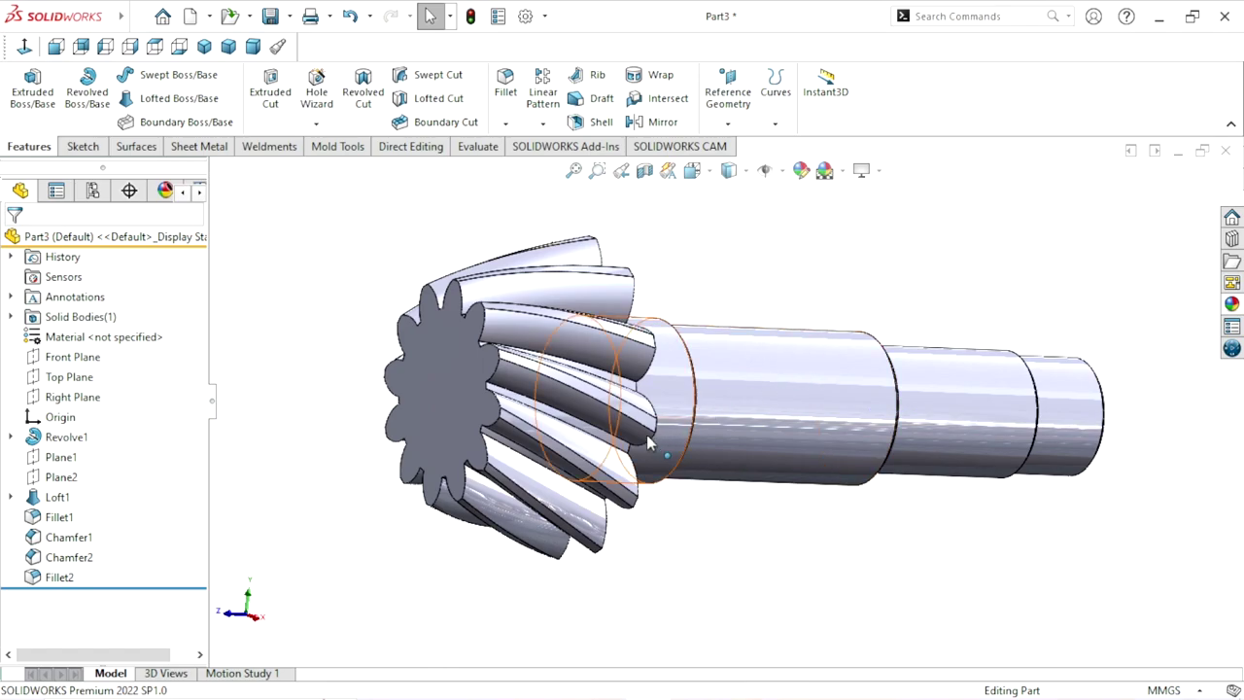
{"action": "scroll", "coordinate": [695, 420], "scroll_direction": "up", "scroll_amount": 2}
{"action": "scroll", "coordinate": [699, 428], "scroll_direction": "down", "scroll_amount": 2}
{"action": "scroll", "coordinate": [777, 427], "scroll_direction": "up", "scroll_amount": 2}
{"action": "scroll", "coordinate": [821, 408], "scroll_direction": "down", "scroll_amount": 2}
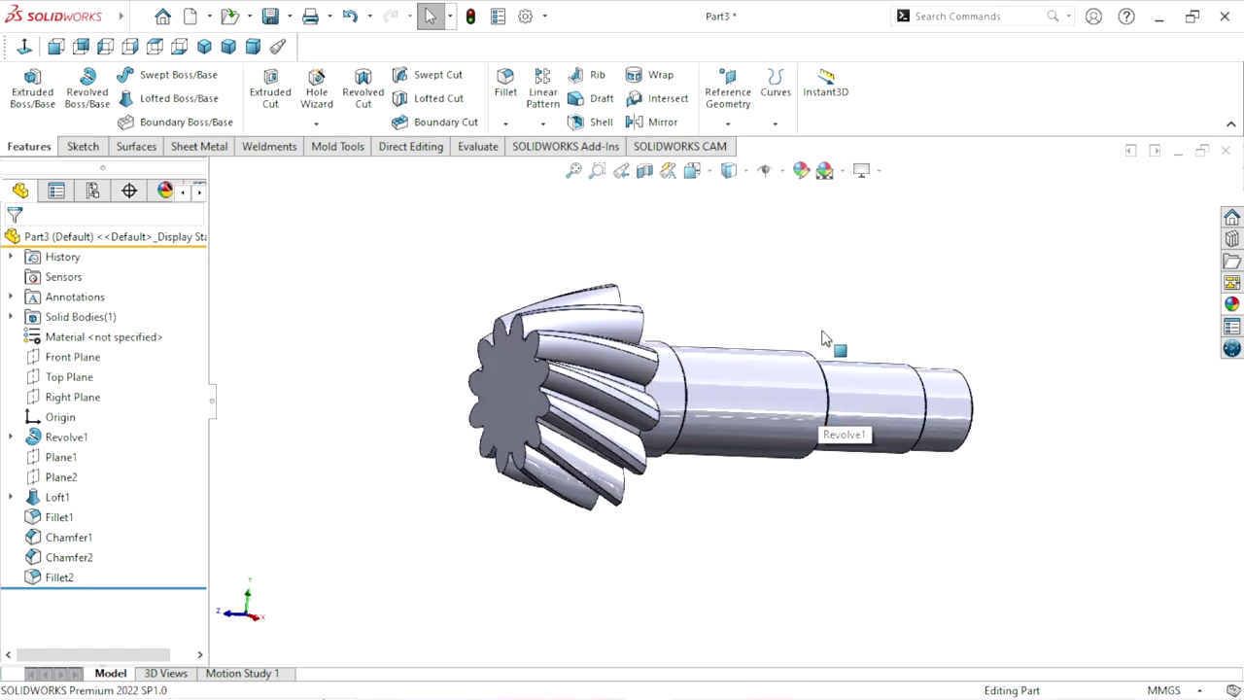
{"action": "mouse_move", "coordinate": [860, 377]}
{"action": "middle_mouse_down"}
{"action": "mouse_move", "coordinate": [766, 317]}
{"action": "mouse_move", "coordinate": [707, 491]}
{"action": "mouse_move", "coordinate": [782, 423]}
{"action": "middle_mouse_up"}
{"action": "scroll", "coordinate": [785, 456], "scroll_direction": "up", "scroll_amount": 2}
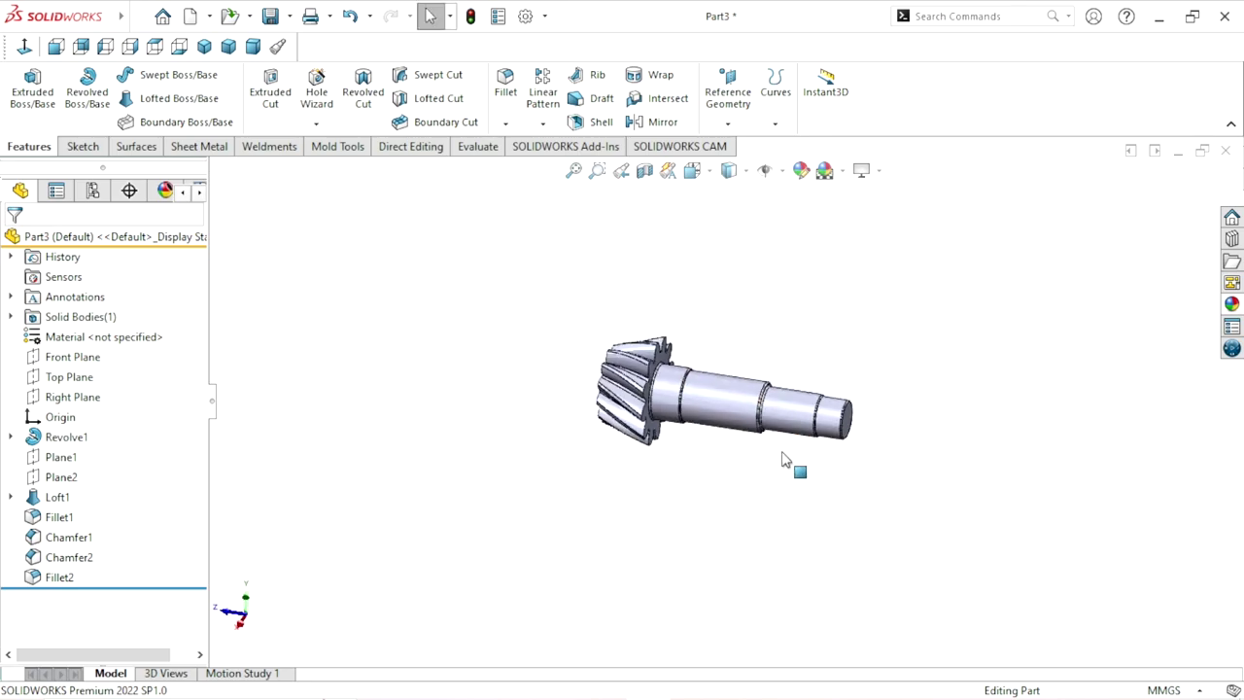
{"action": "scroll", "coordinate": [639, 444], "scroll_direction": "down", "scroll_amount": 2}
Step: Start a sketch on the Right Plane, viewed normal to it
{"action": "left_click", "coordinate": [72, 396]}
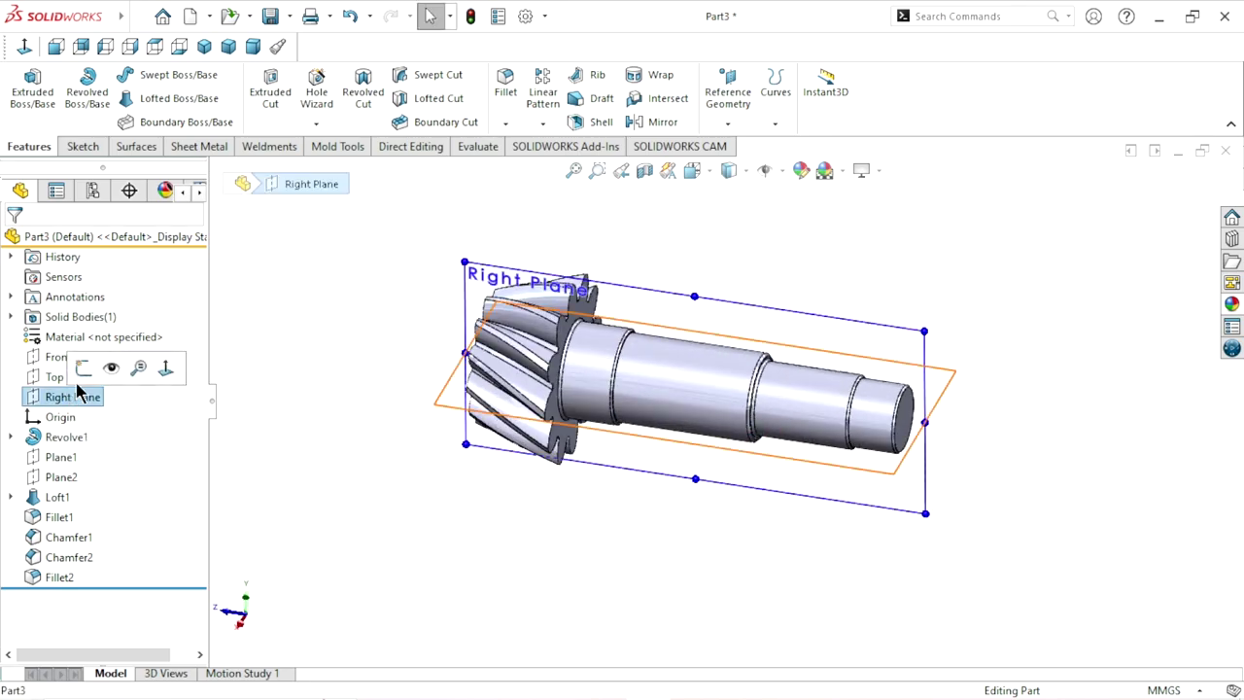
{"action": "left_click", "coordinate": [92, 364]}
{"action": "left_click", "coordinate": [24, 46]}
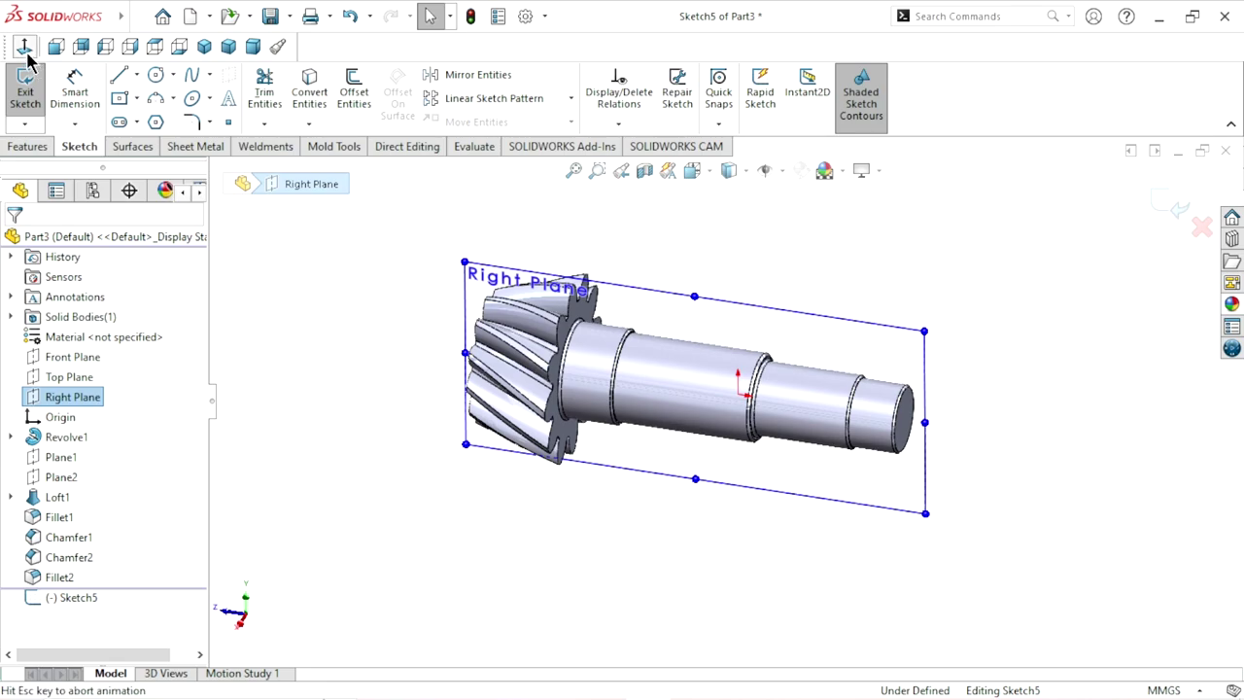
{"action": "left_click", "coordinate": [727, 239]}
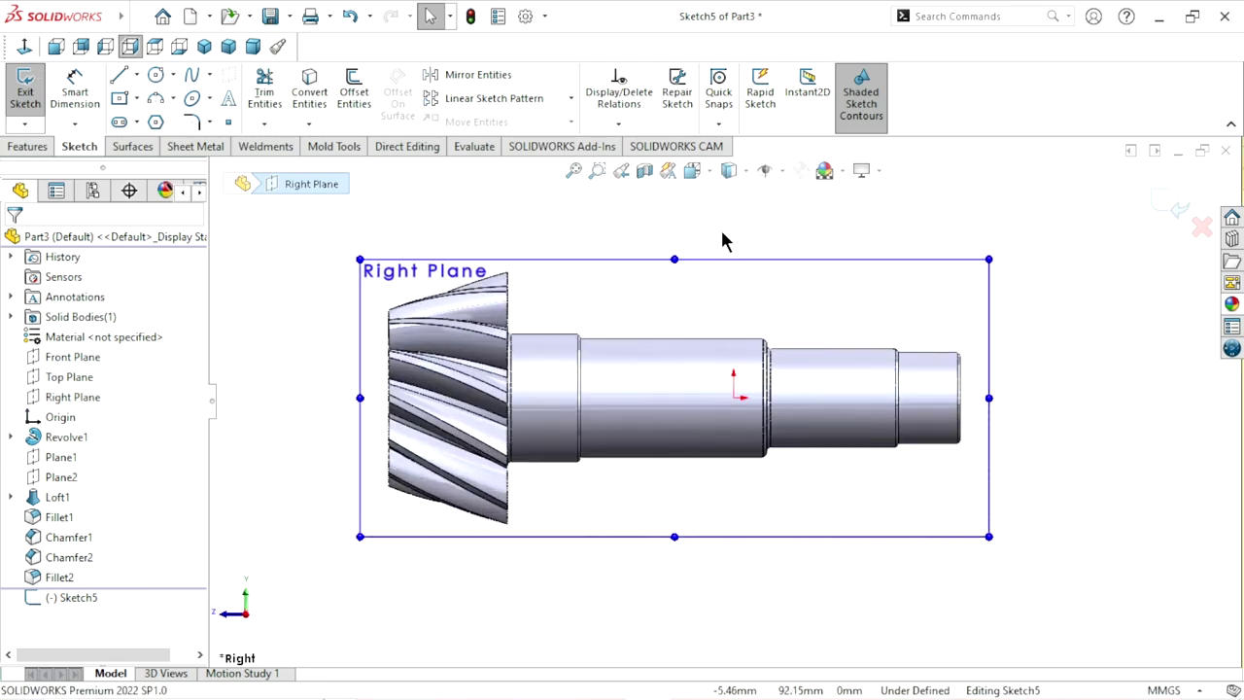
{"action": "scroll", "coordinate": [833, 370], "scroll_direction": "down", "scroll_amount": 2}
{"action": "scroll", "coordinate": [864, 389], "scroll_direction": "down", "scroll_amount": 2}
{"action": "scroll", "coordinate": [816, 379], "scroll_direction": "down", "scroll_amount": 1}
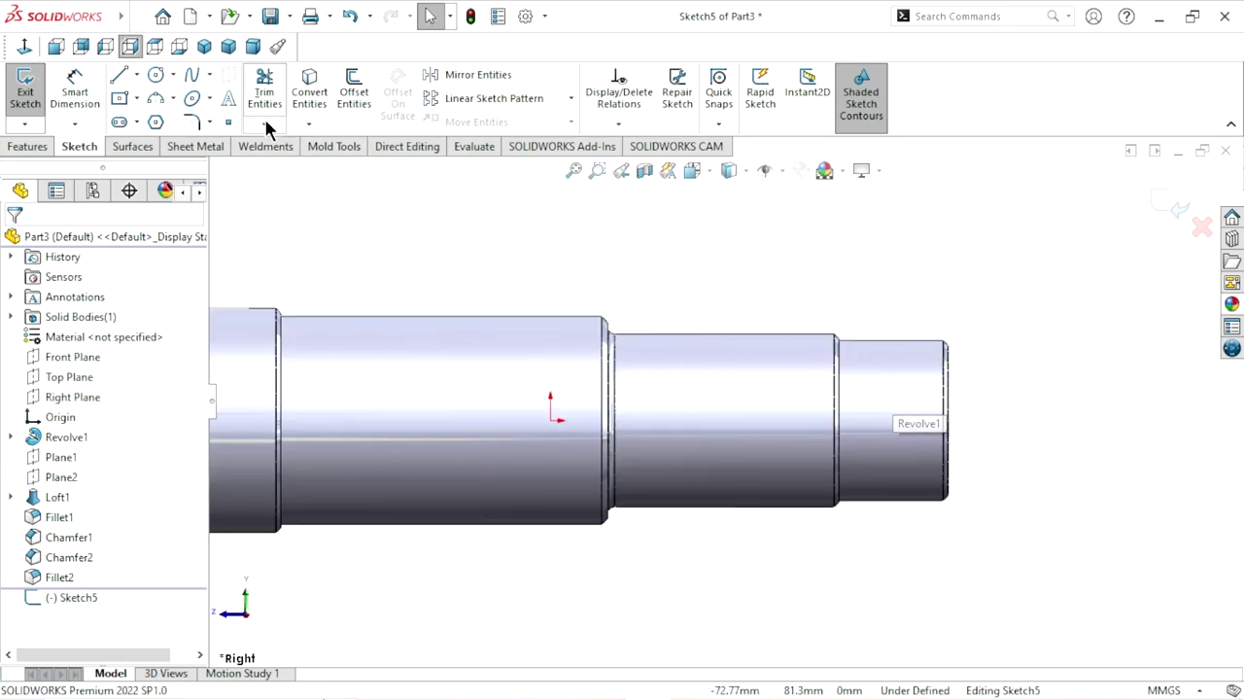
Step: Draw a horizontal line above the middle shaft step ending in a tangent arc
{"action": "left_click", "coordinate": [118, 75]}
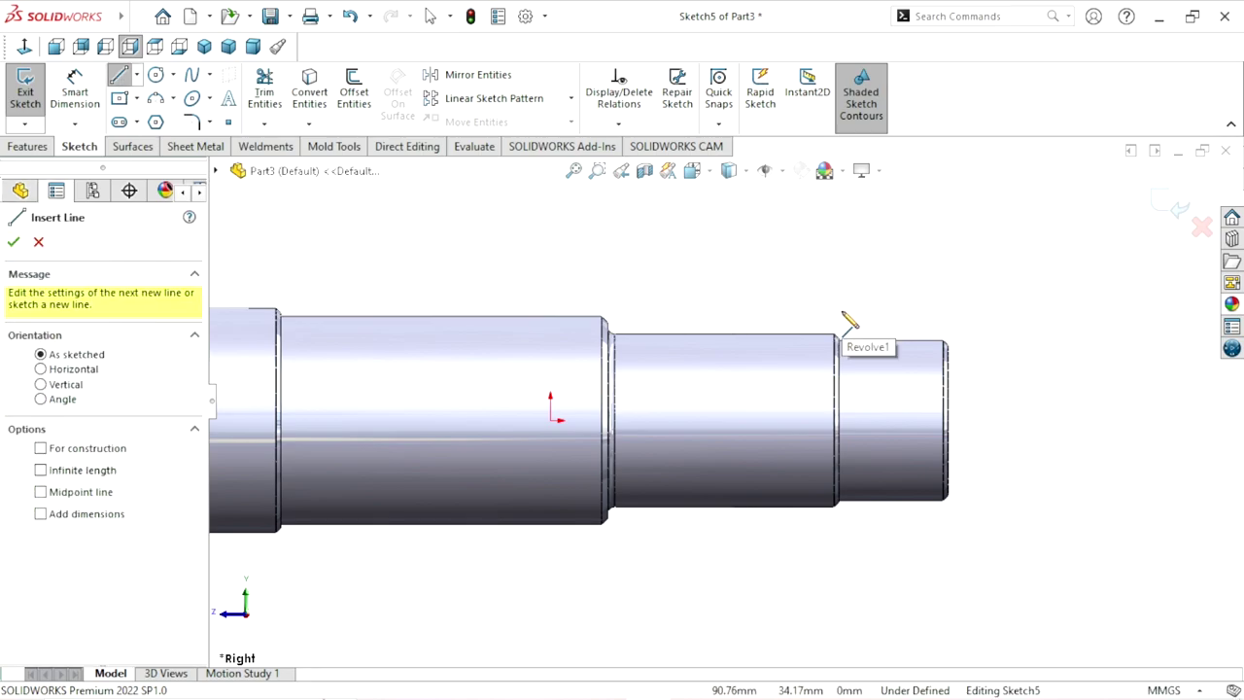
{"action": "left_click", "coordinate": [841, 313]}
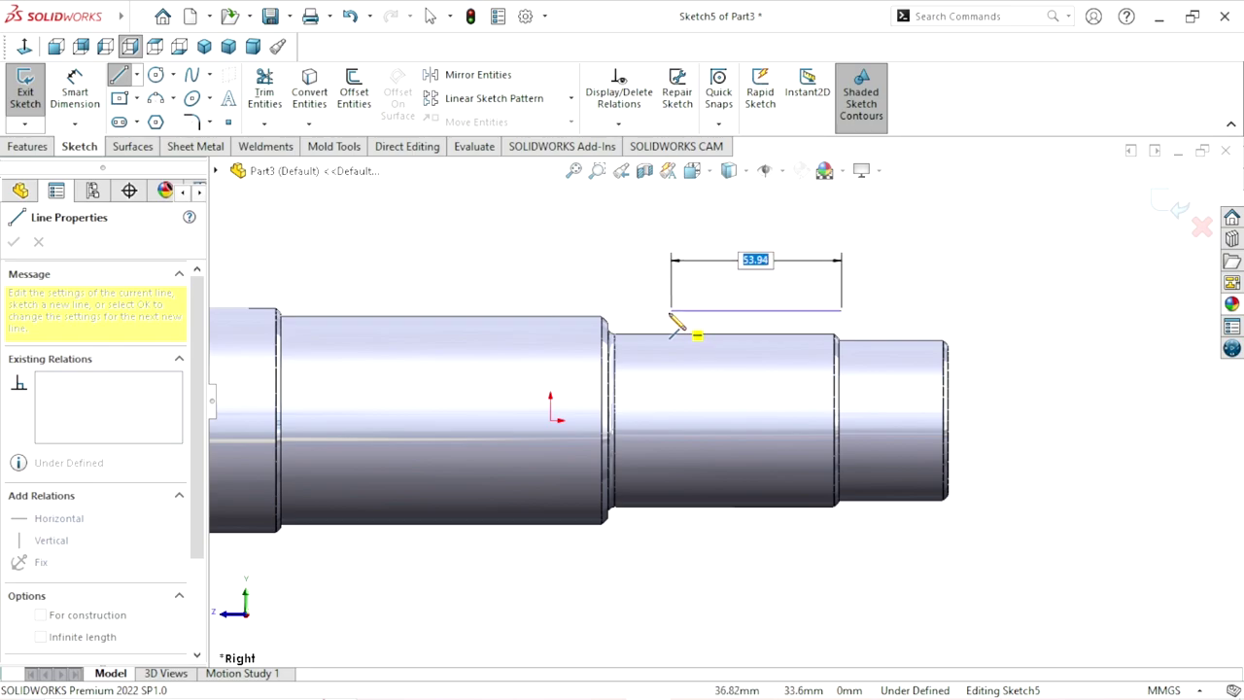
{"action": "left_click", "coordinate": [667, 310]}
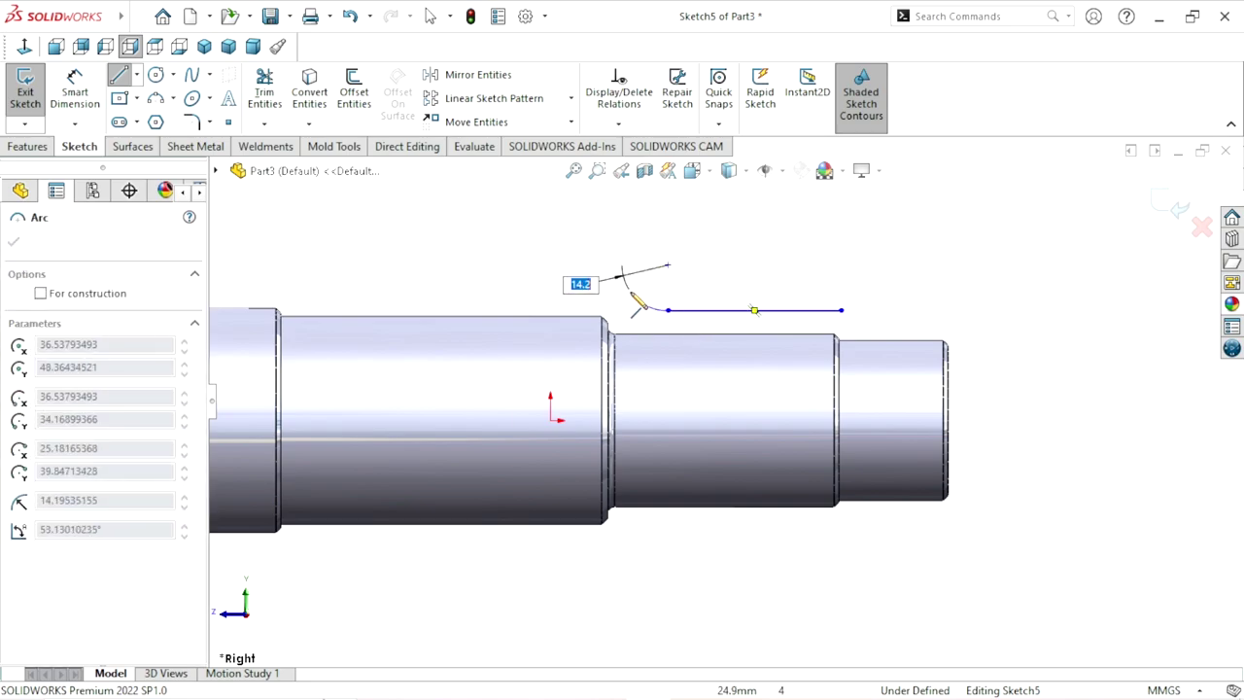
{"action": "left_click", "coordinate": [629, 291]}
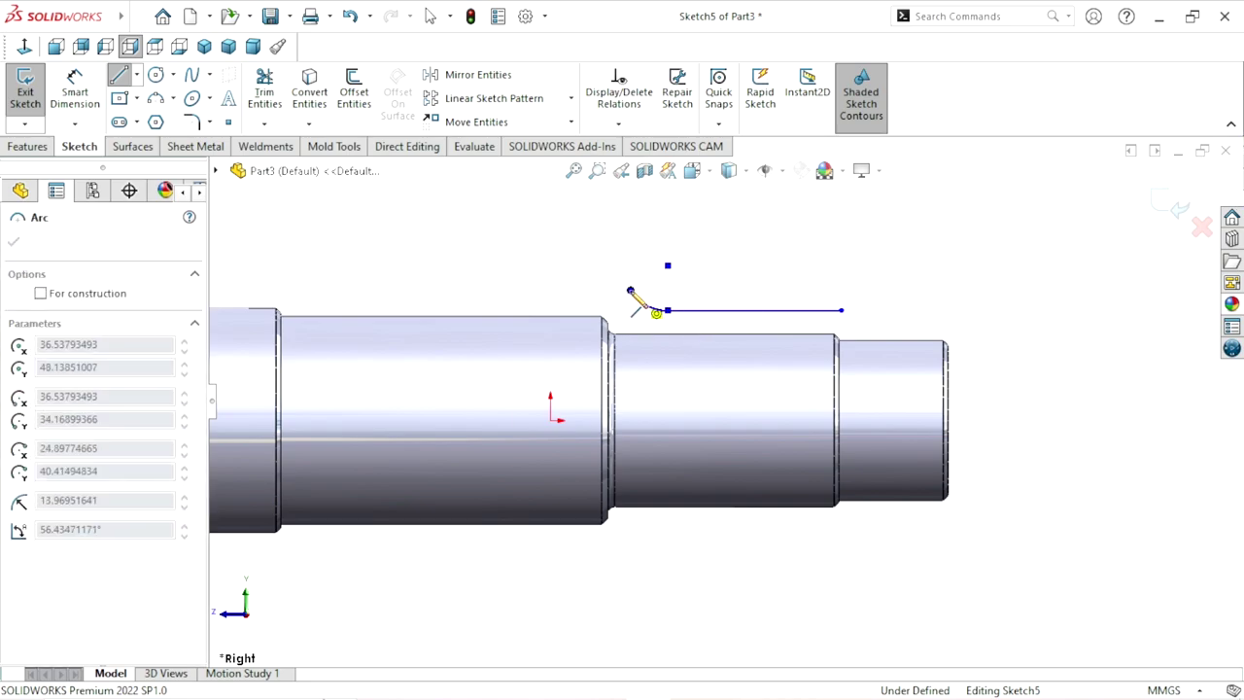
{"action": "right_click", "coordinate": [581, 273]}
{"action": "left_click", "coordinate": [583, 280]}
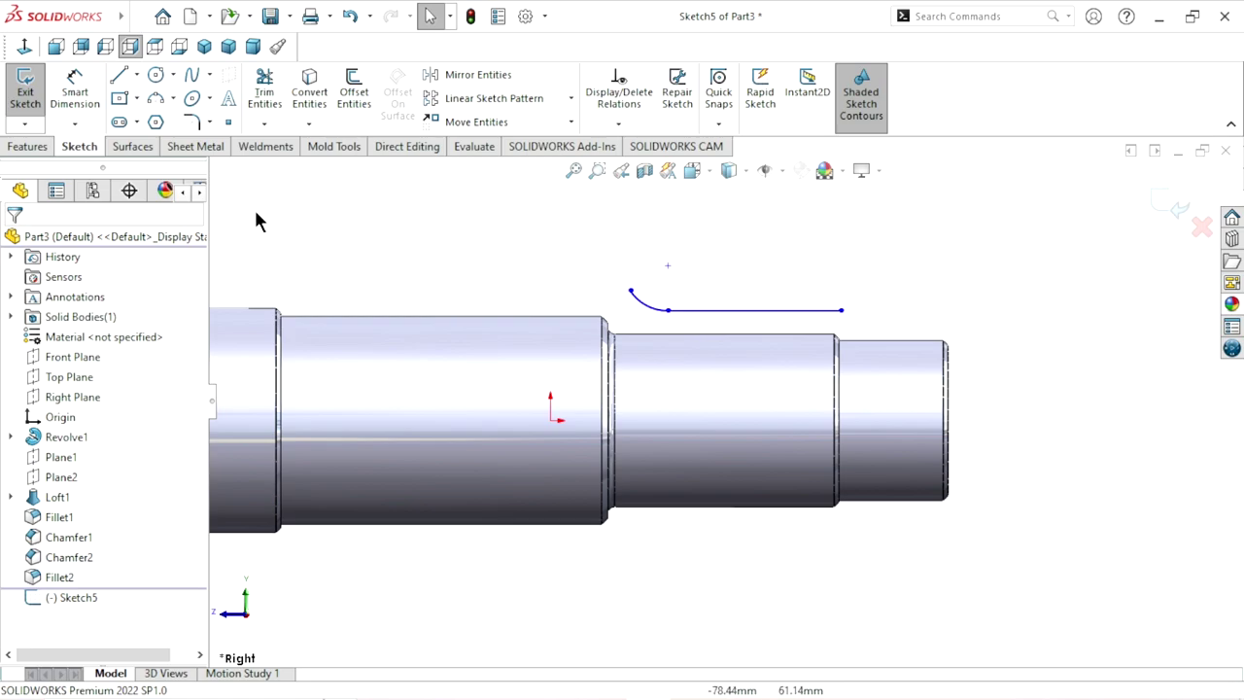
Step: Dimension the line length to 60 mm and the arc end's horizontal offset to 8 mm
{"action": "left_click", "coordinate": [75, 90]}
{"action": "left_click", "coordinate": [734, 311]}
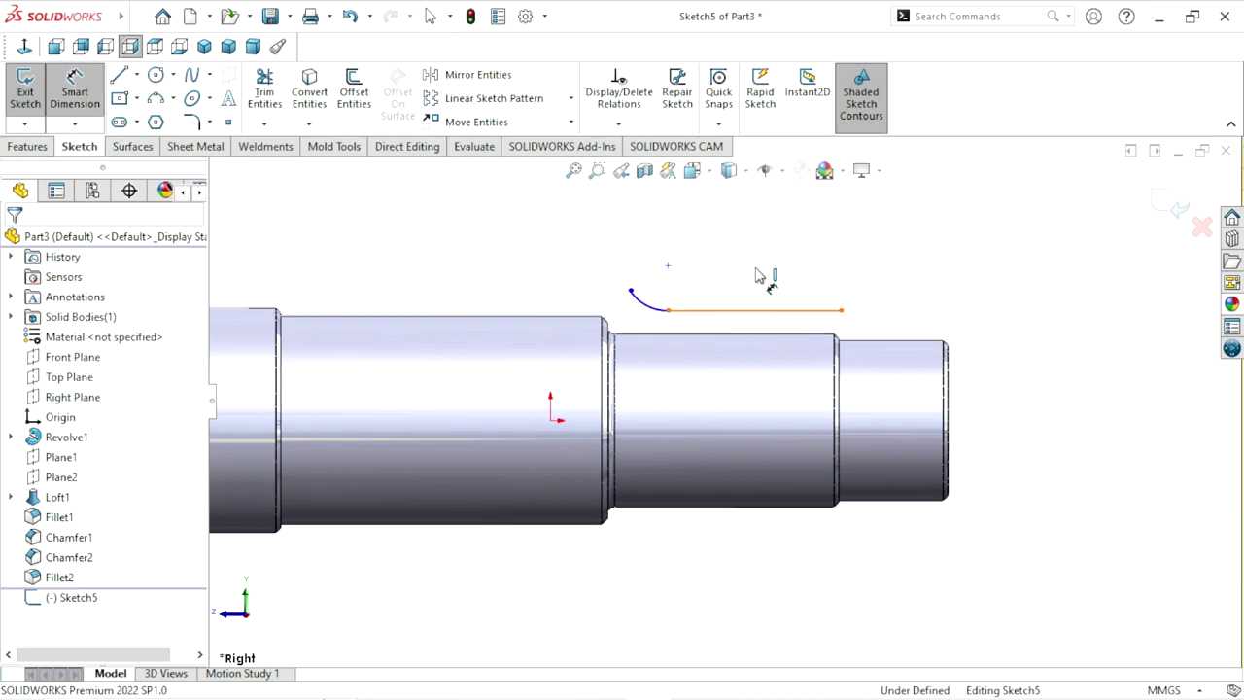
{"action": "left_click", "coordinate": [748, 280]}
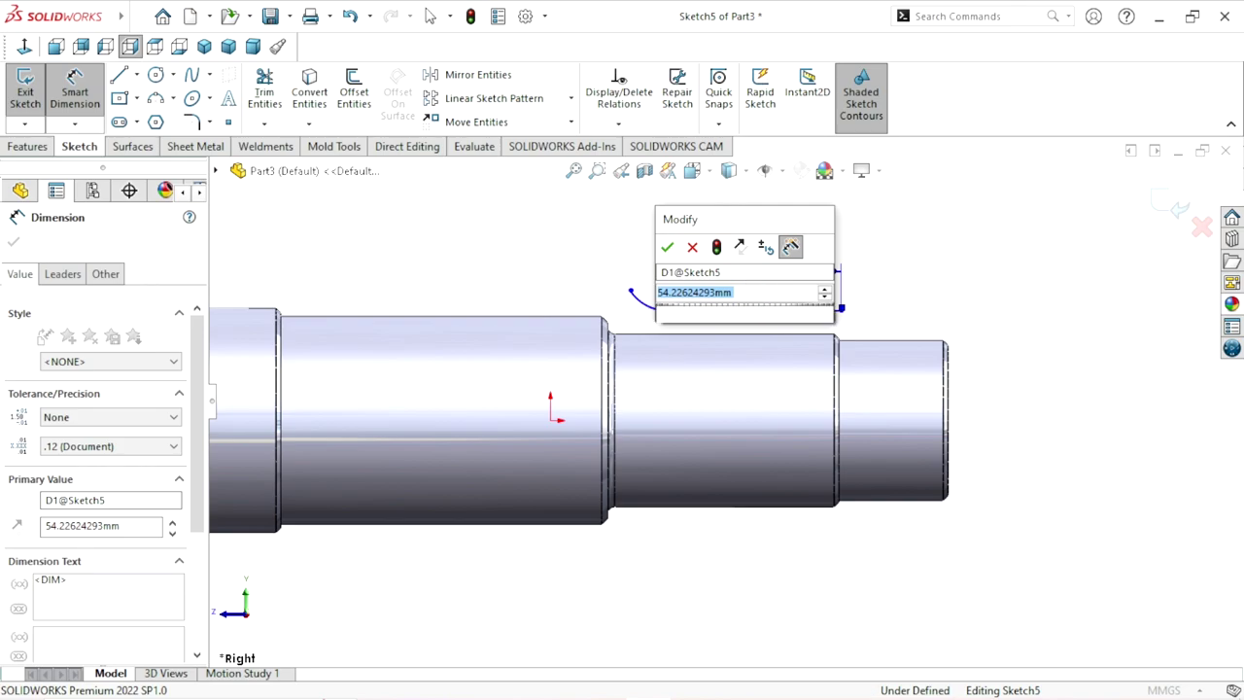
{"action": "type", "text": "50"}
{"action": "left_click", "coordinate": [668, 249]}
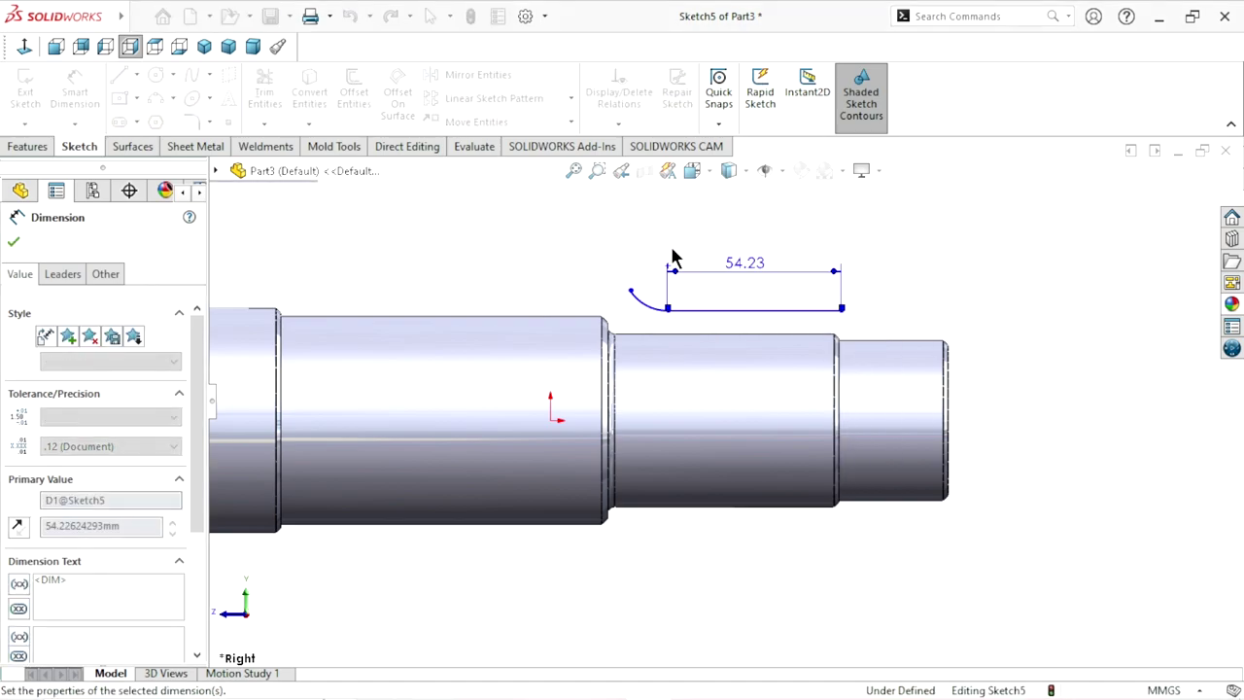
{"action": "left_click", "coordinate": [667, 309]}
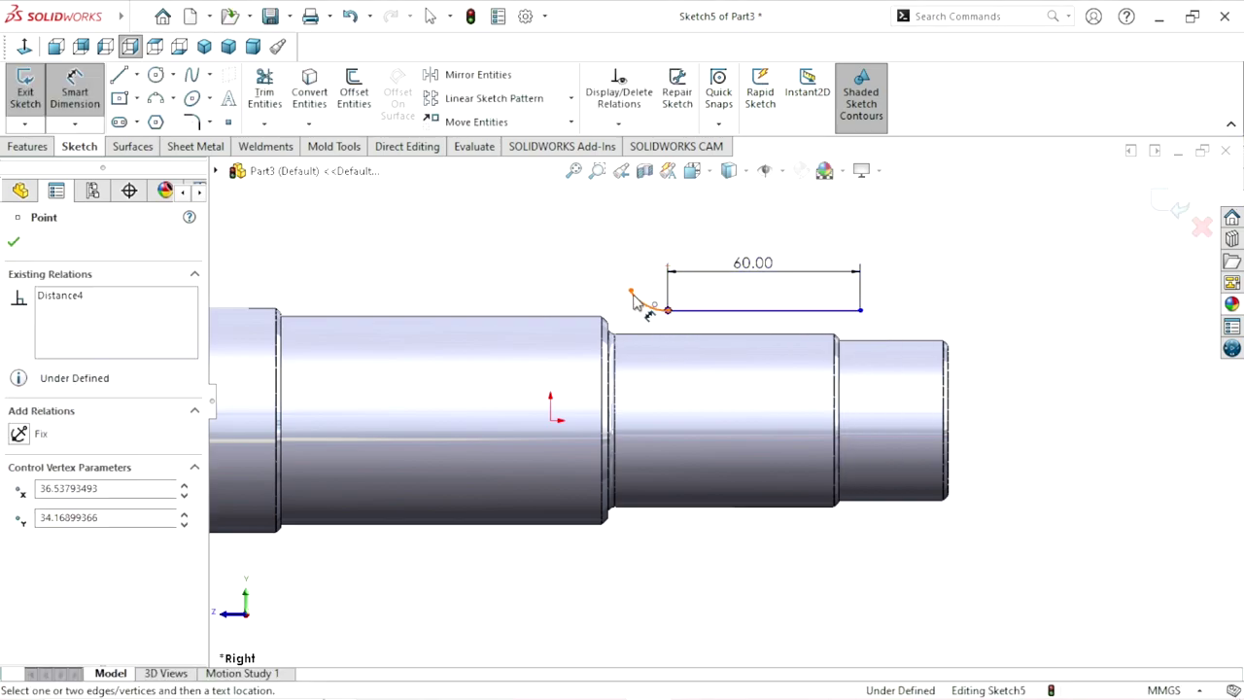
{"action": "left_click", "coordinate": [631, 289]}
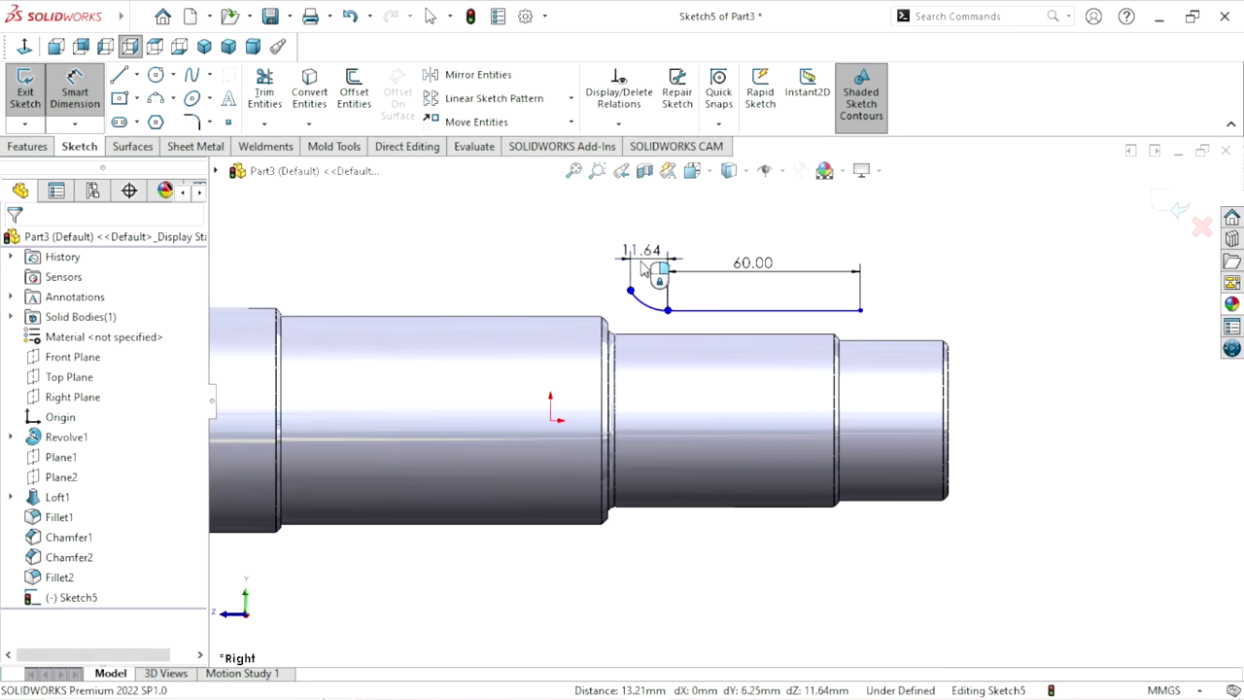
{"action": "left_click", "coordinate": [642, 268]}
{"action": "type", "text": "8"}
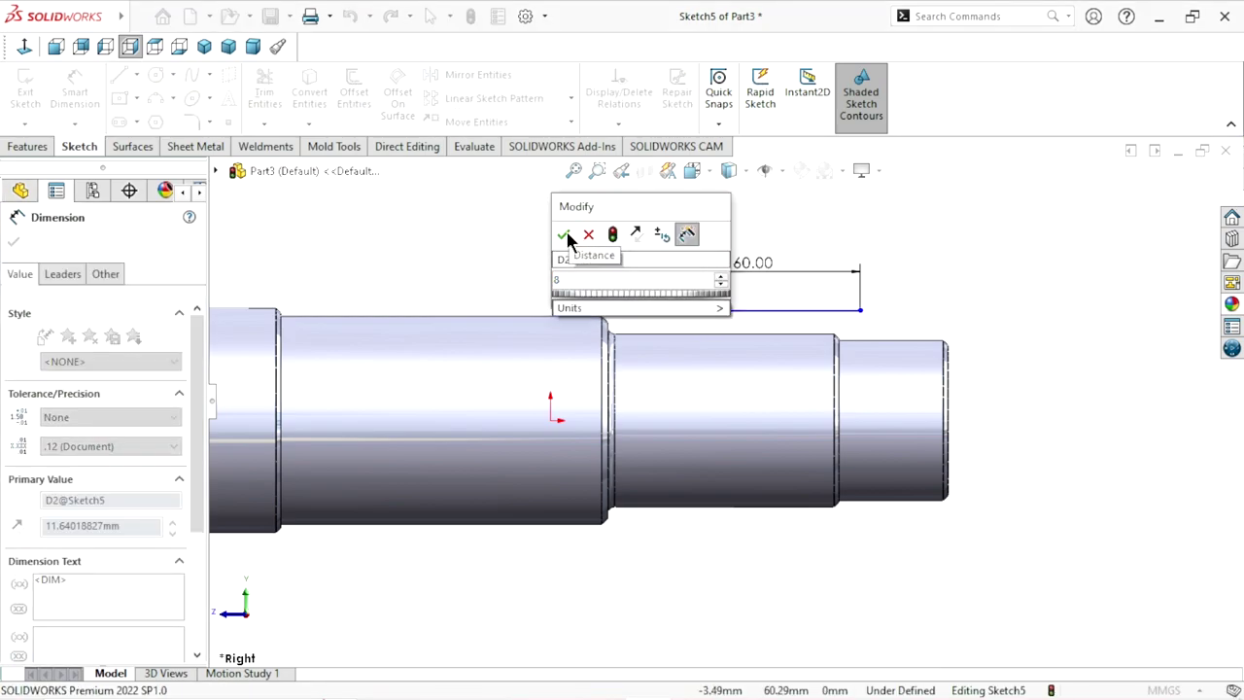
{"action": "left_click", "coordinate": [567, 236]}
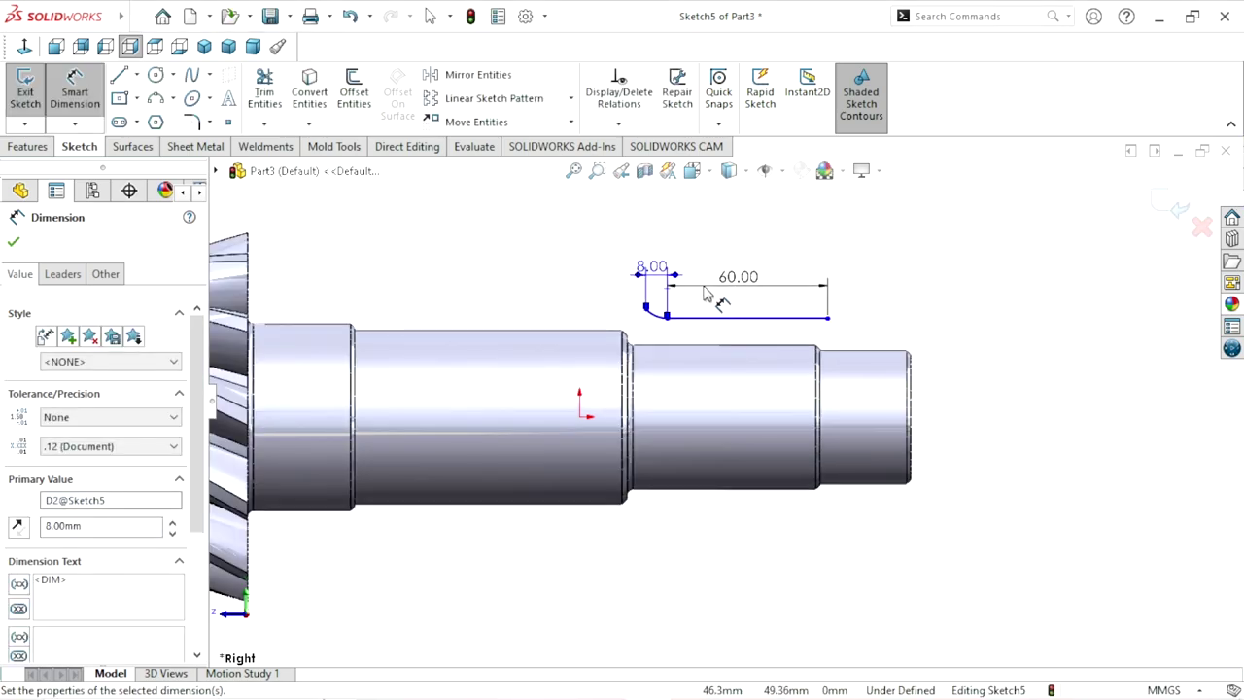
{"action": "scroll", "coordinate": [697, 282], "scroll_direction": "down", "scroll_amount": 3}
{"action": "left_click_drag", "start_coordinate": [627, 282], "coordinate": [546, 280]}
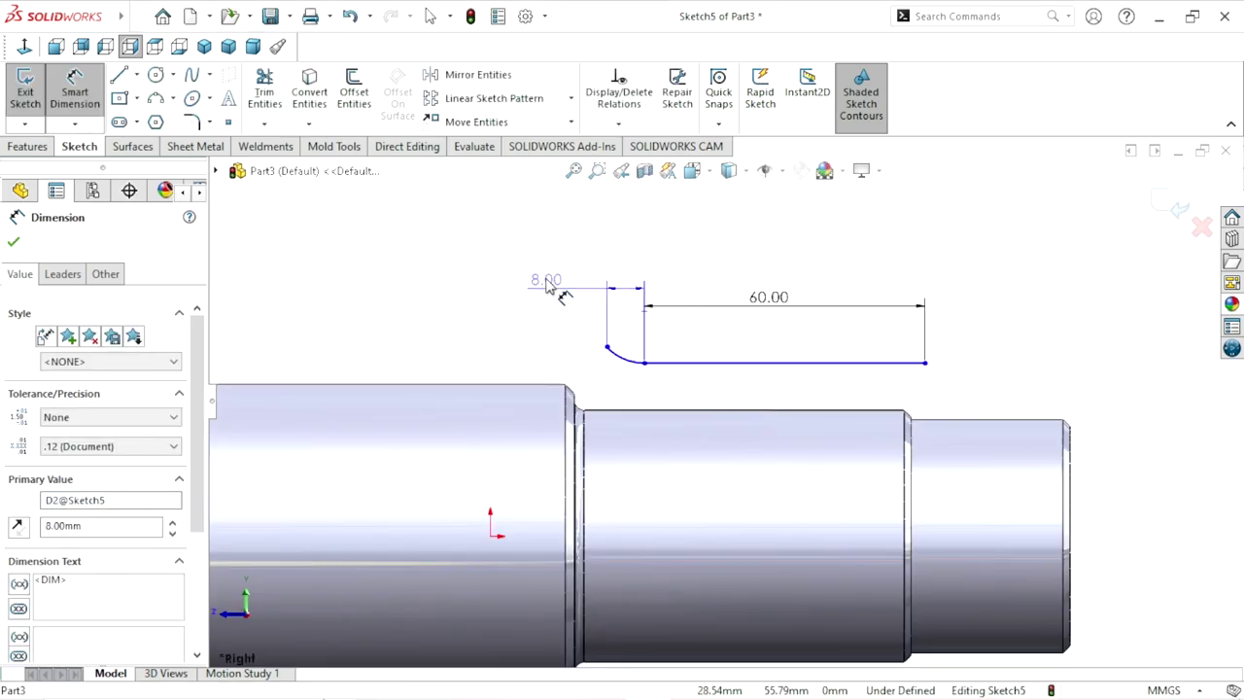
Step: Dimension the tangent arc's radius to R8.50
{"action": "left_click", "coordinate": [612, 352]}
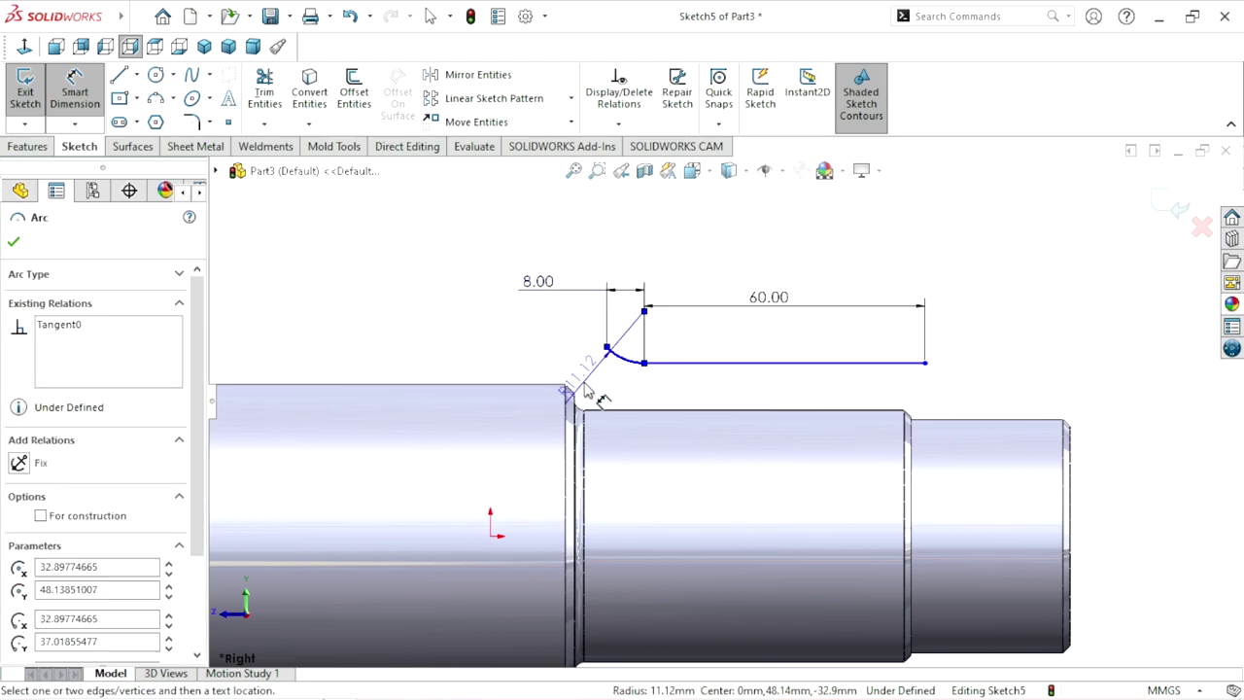
{"action": "left_click", "coordinate": [589, 388]}
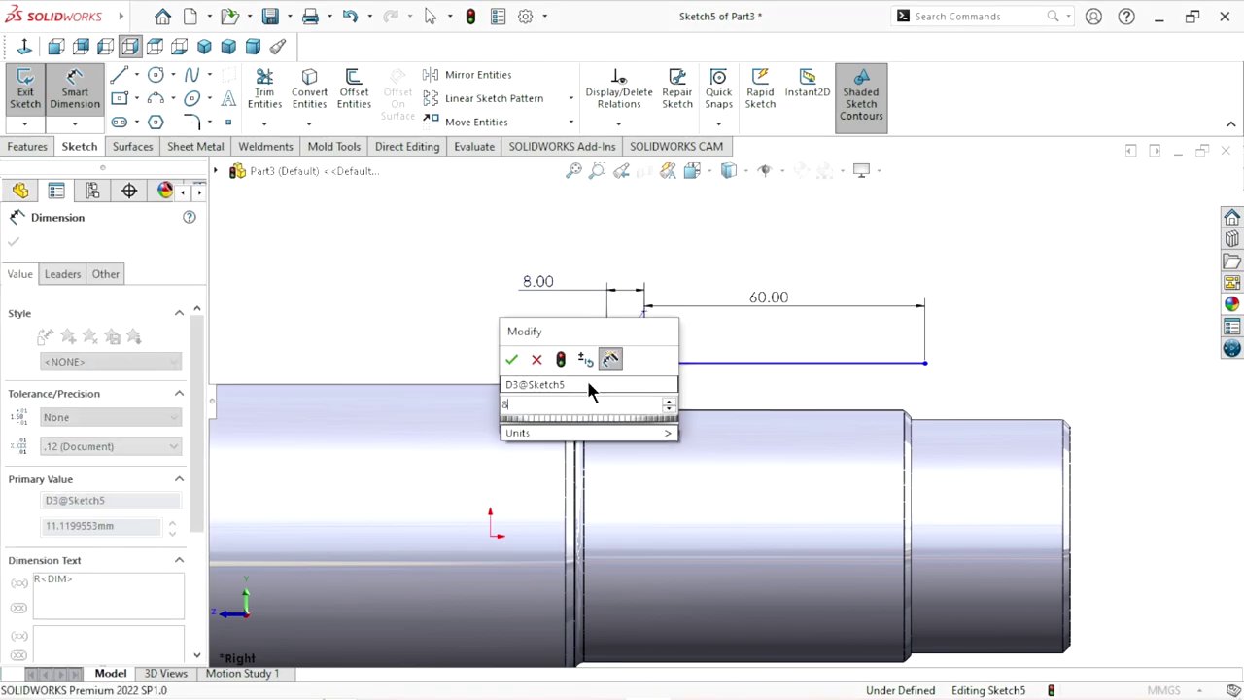
{"action": "type", "text": "8.5"}
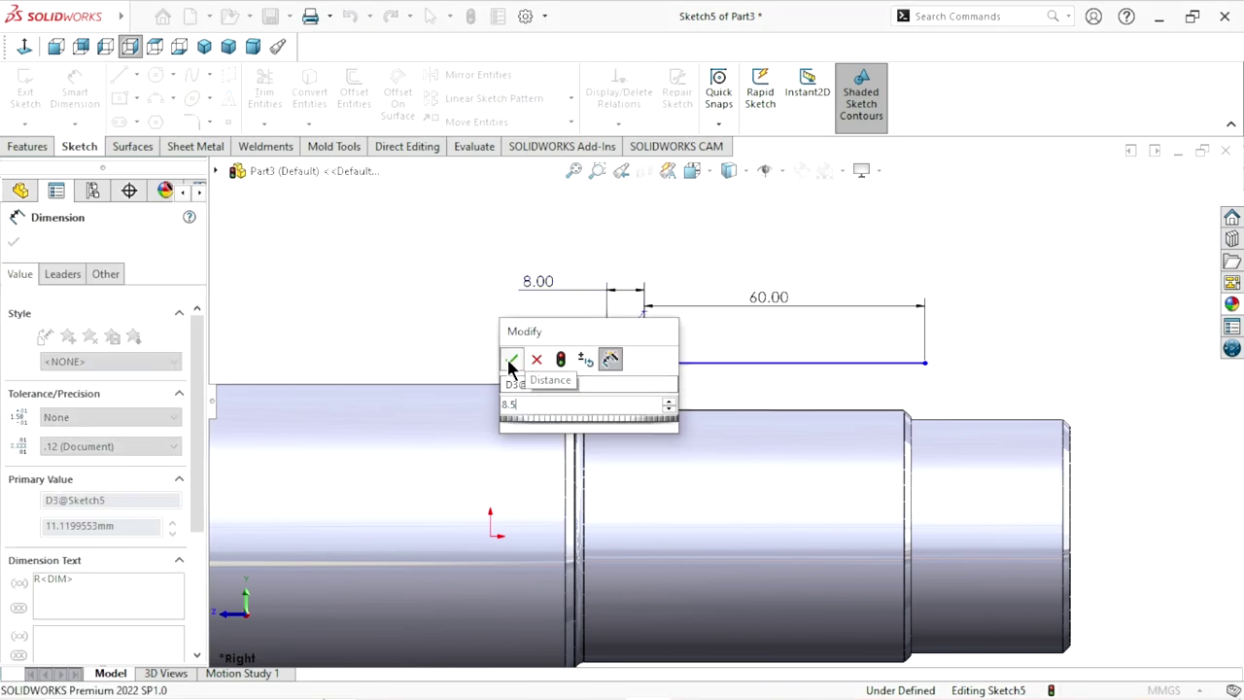
{"action": "left_click", "coordinate": [511, 359]}
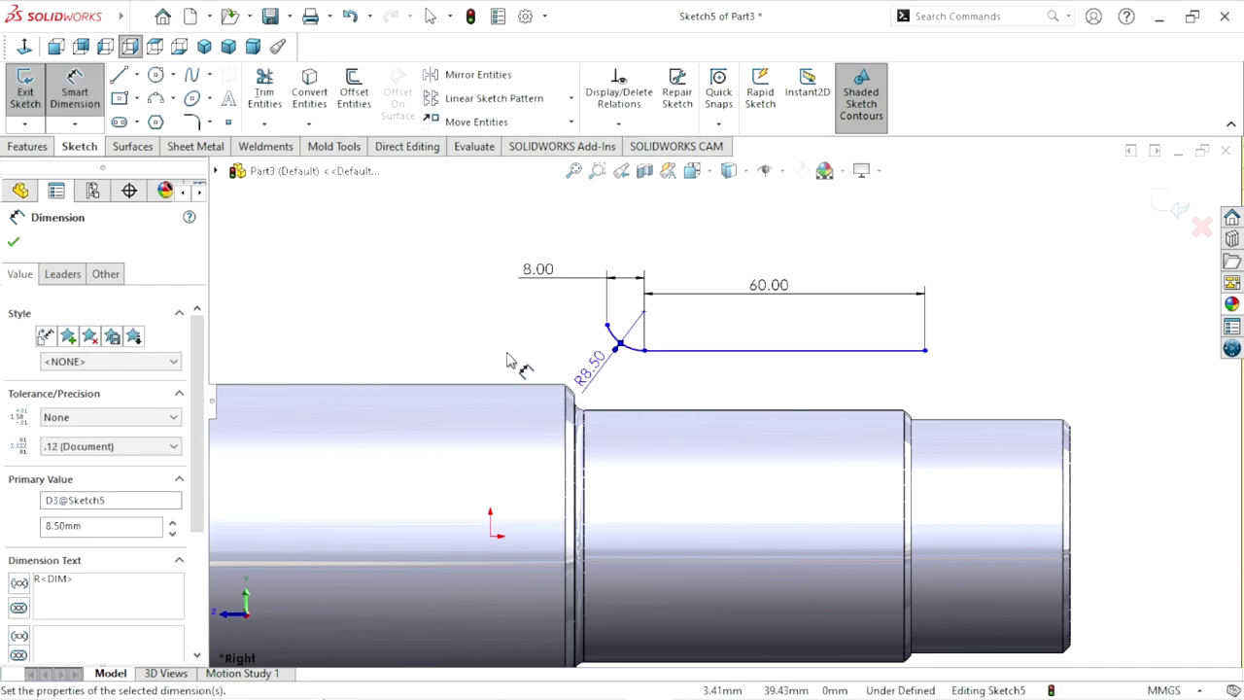
{"action": "left_click", "coordinate": [11, 244]}
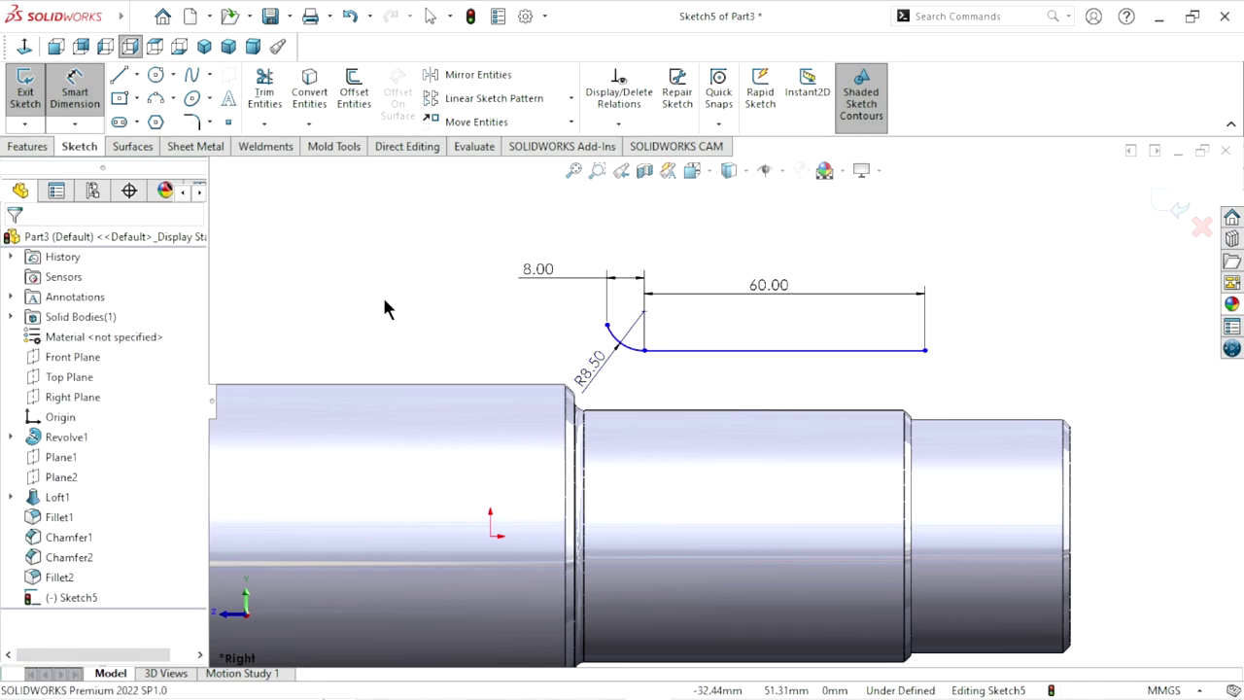
Step: Make the sketch line collinear with the shaft step's silhouette edge
{"action": "left_click", "coordinate": [737, 350]}
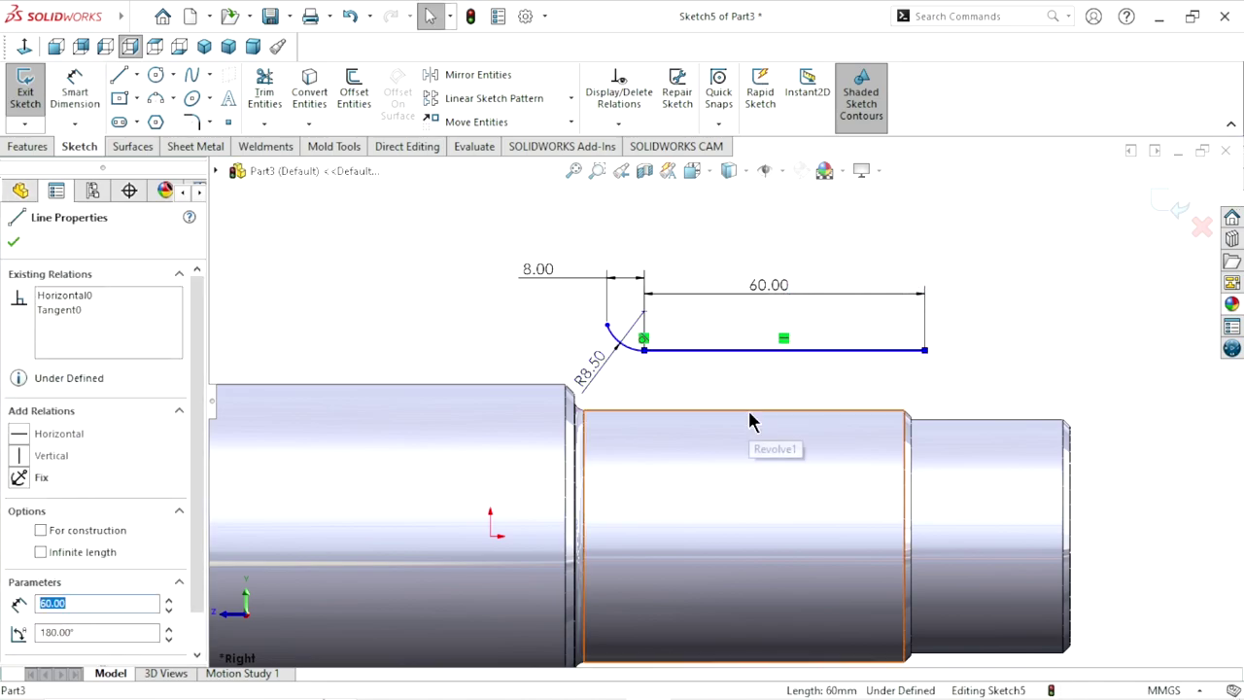
{"action": "left_click", "coordinate": [749, 412], "text": "ctrl"}
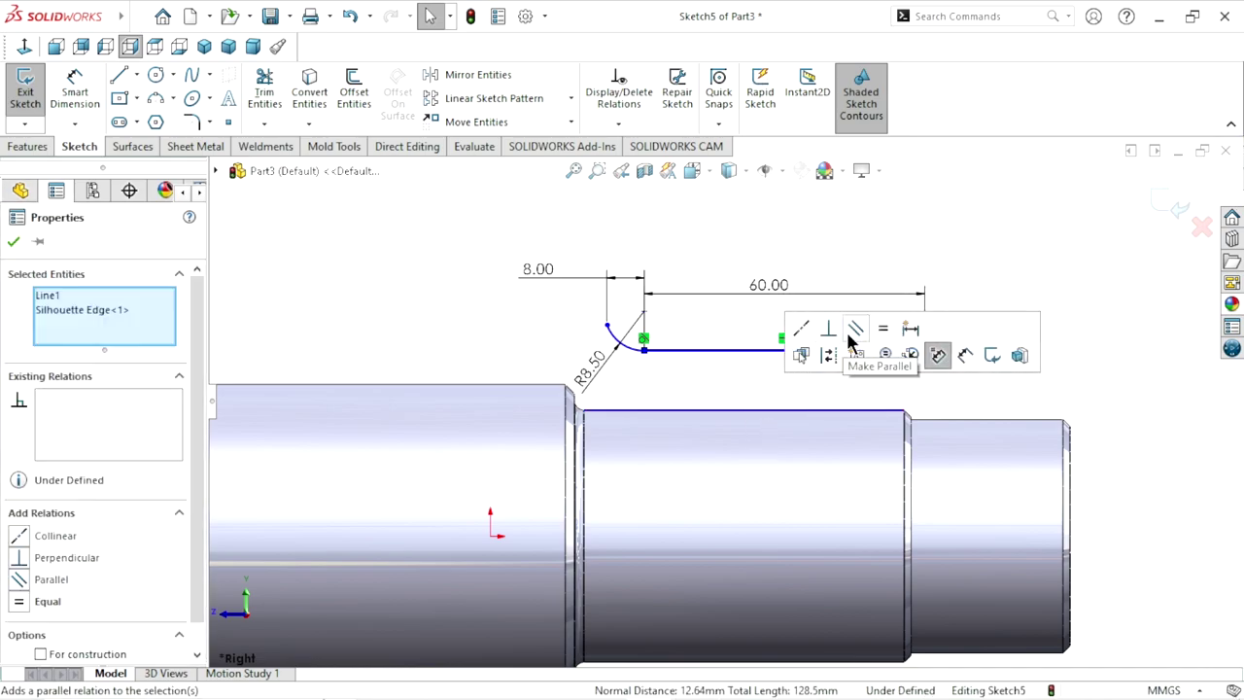
{"action": "left_click", "coordinate": [800, 328]}
{"action": "scroll", "coordinate": [777, 471], "scroll_direction": "up", "scroll_amount": 2}
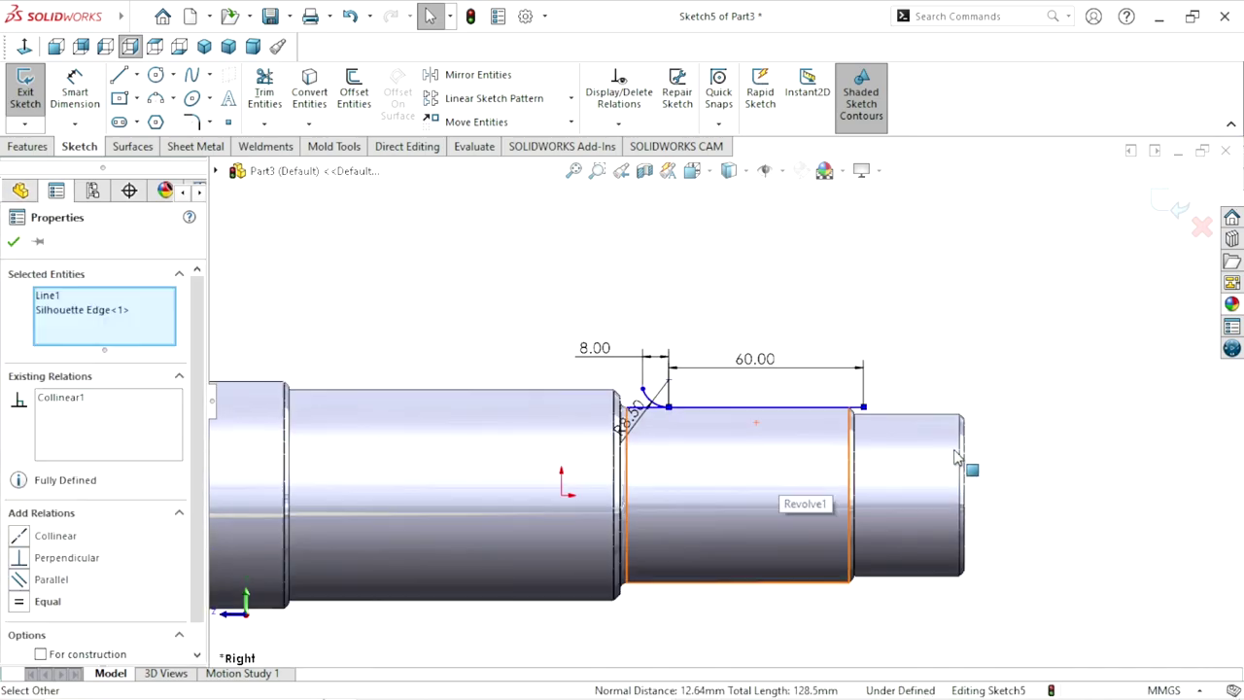
{"action": "scroll", "coordinate": [957, 456], "scroll_direction": "down", "scroll_amount": 3}
{"action": "left_click", "coordinate": [907, 342]}
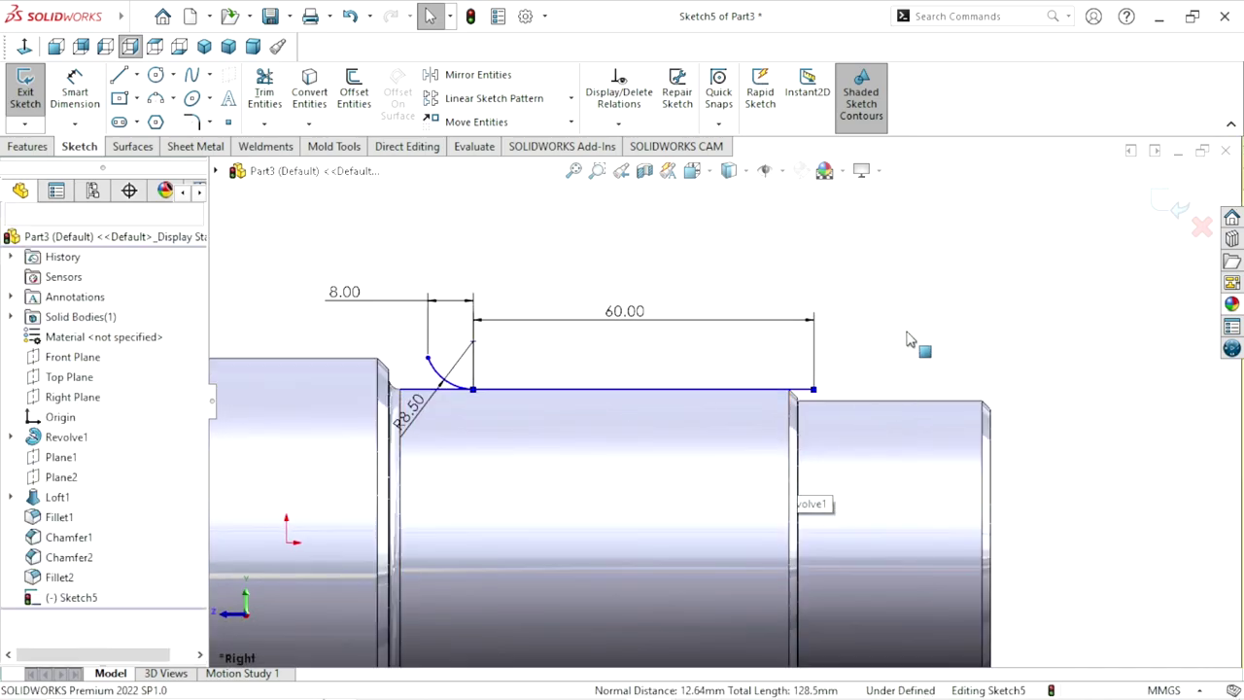
Step: Make the line's right endpoint coincident with the step's shoulder edge, then exit the sketch
{"action": "left_click", "coordinate": [815, 390]}
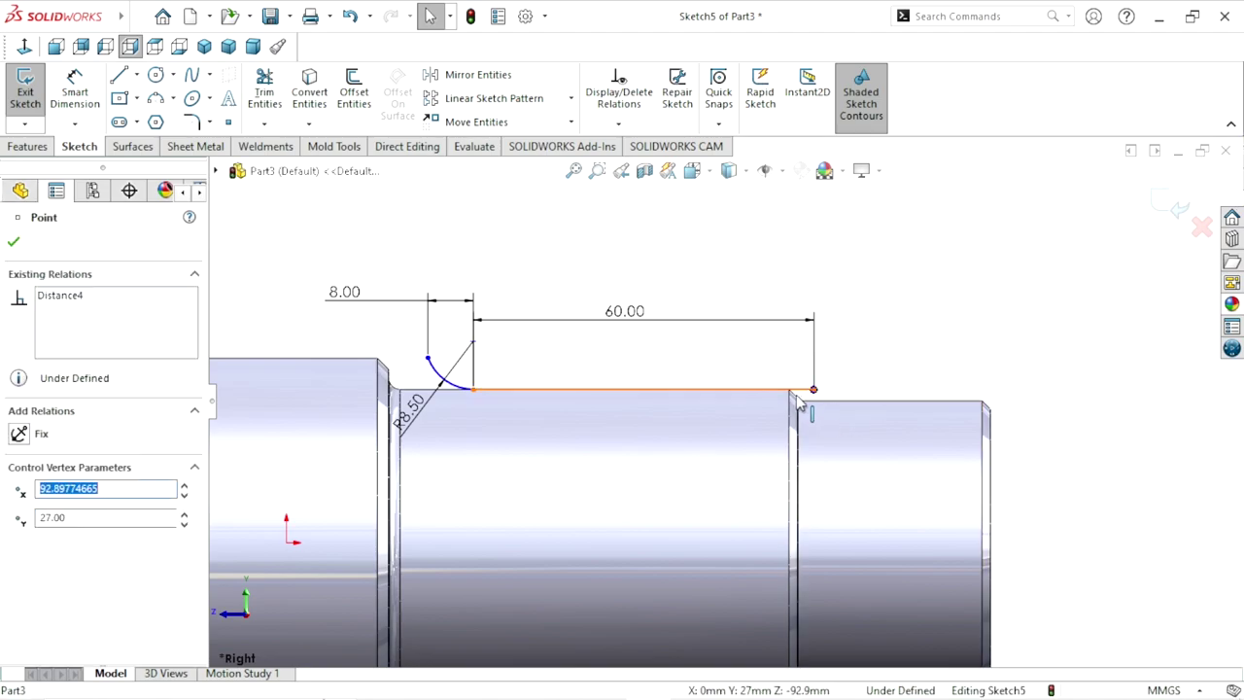
{"action": "scroll", "coordinate": [812, 432], "scroll_direction": "down", "scroll_amount": 3}
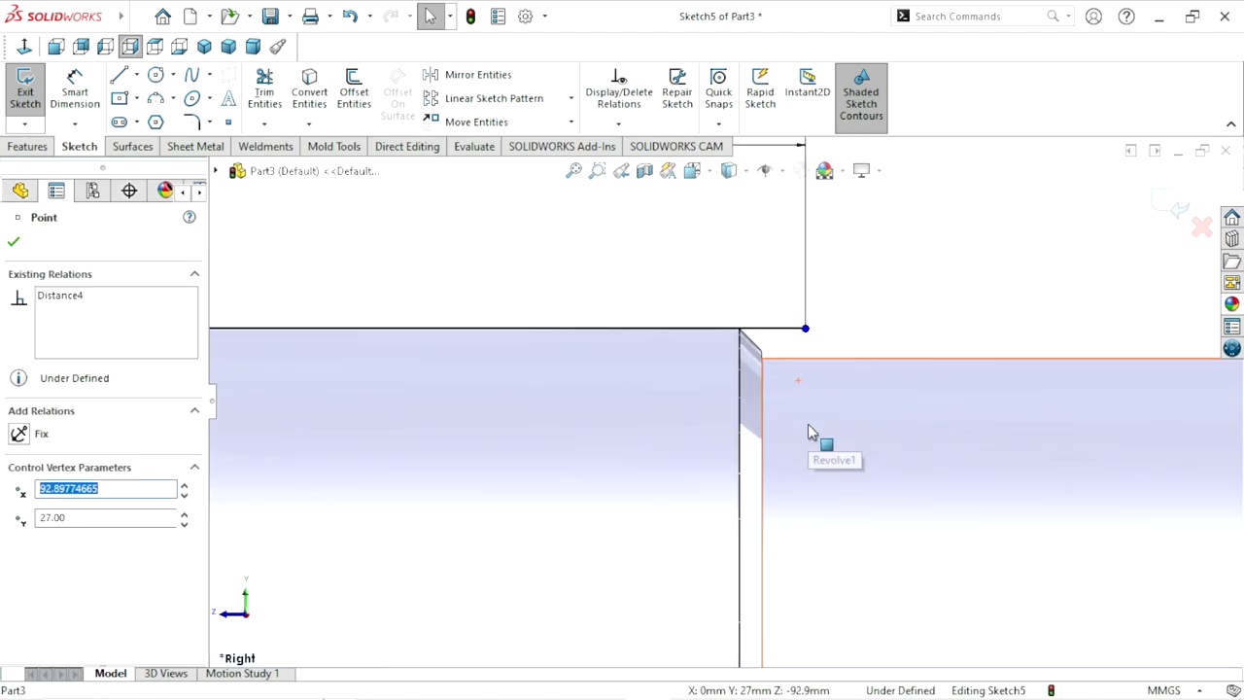
{"action": "left_click", "coordinate": [762, 403], "text": "ctrl"}
{"action": "left_click", "coordinate": [845, 320]}
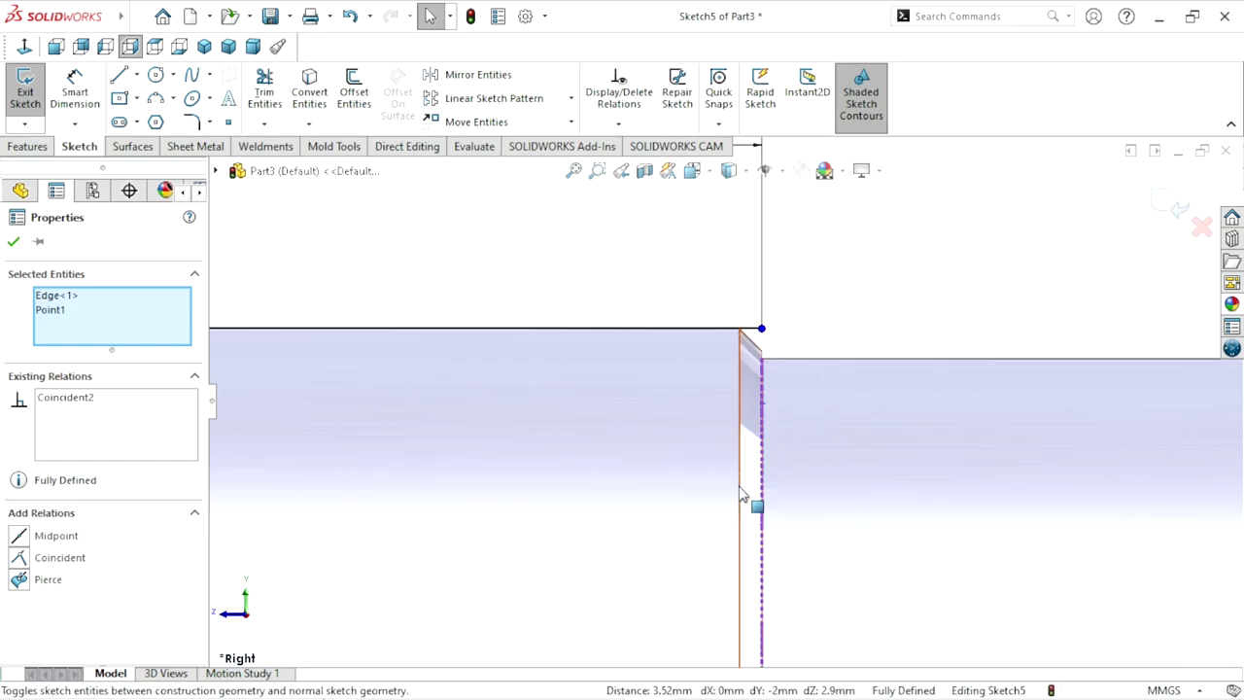
{"action": "scroll", "coordinate": [748, 495], "scroll_direction": "up", "scroll_amount": 3}
{"action": "scroll", "coordinate": [632, 506], "scroll_direction": "up", "scroll_amount": 2}
{"action": "scroll", "coordinate": [551, 488], "scroll_direction": "up", "scroll_amount": 1}
{"action": "scroll", "coordinate": [551, 488], "scroll_direction": "down", "scroll_amount": 3}
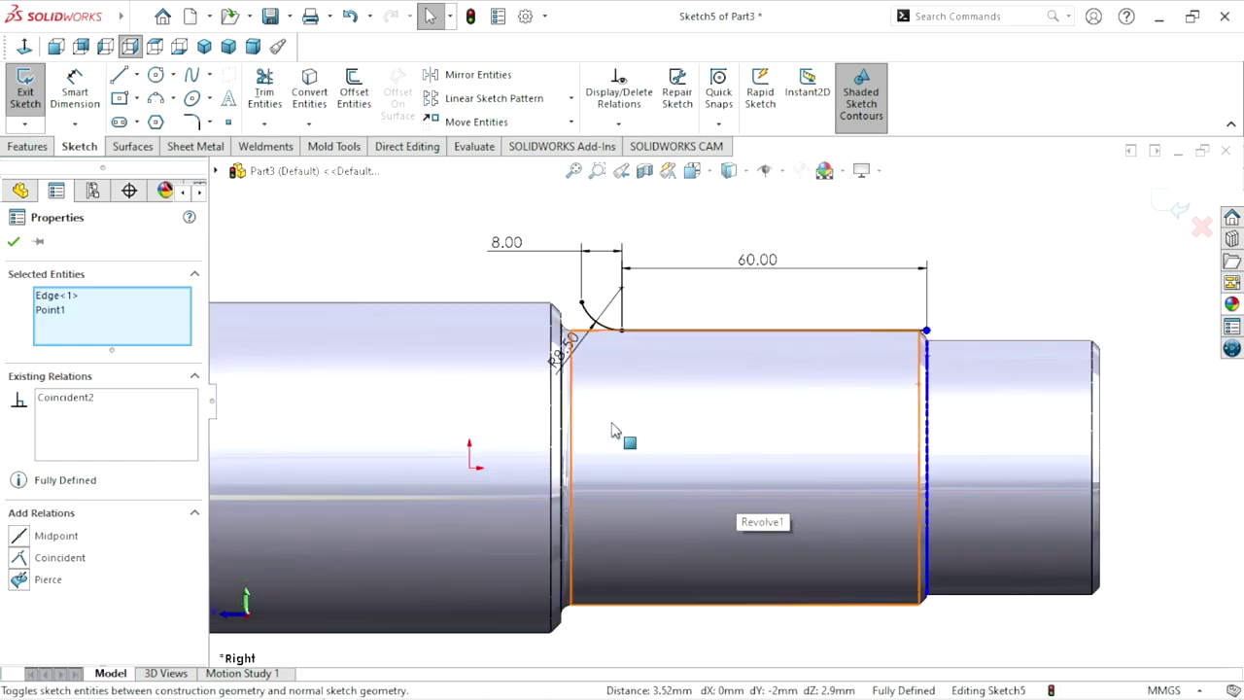
{"action": "left_click", "coordinate": [14, 243]}
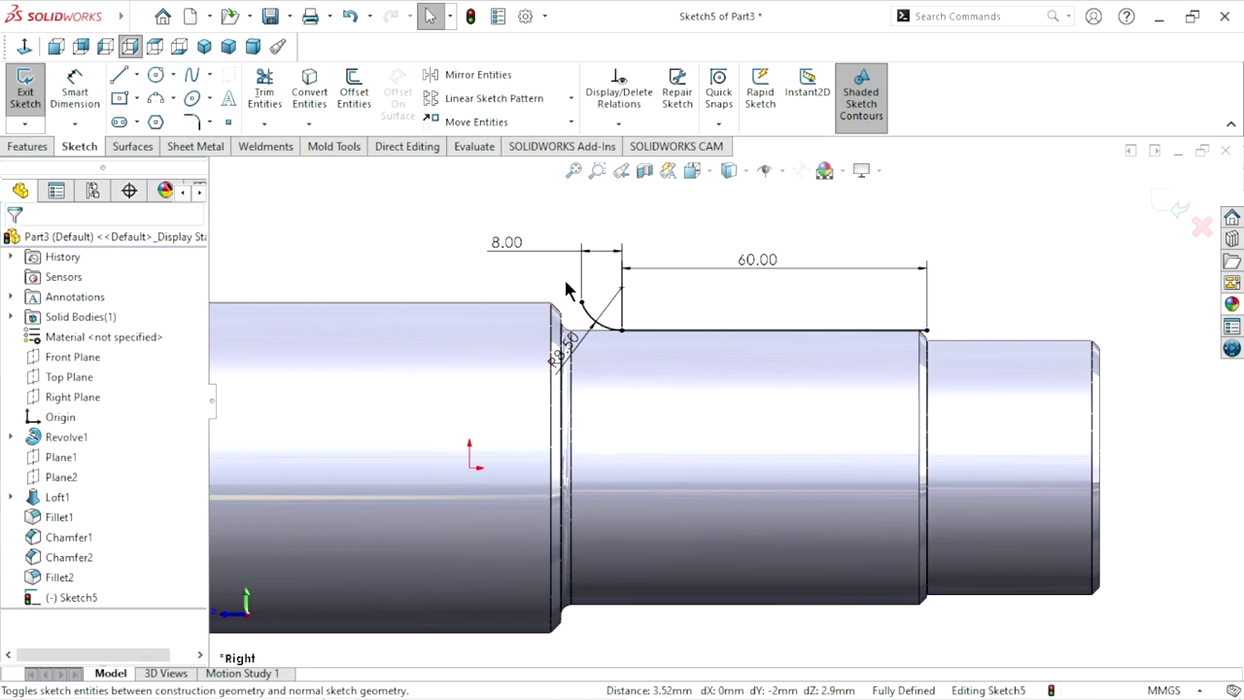
{"action": "left_click", "coordinate": [1163, 201]}
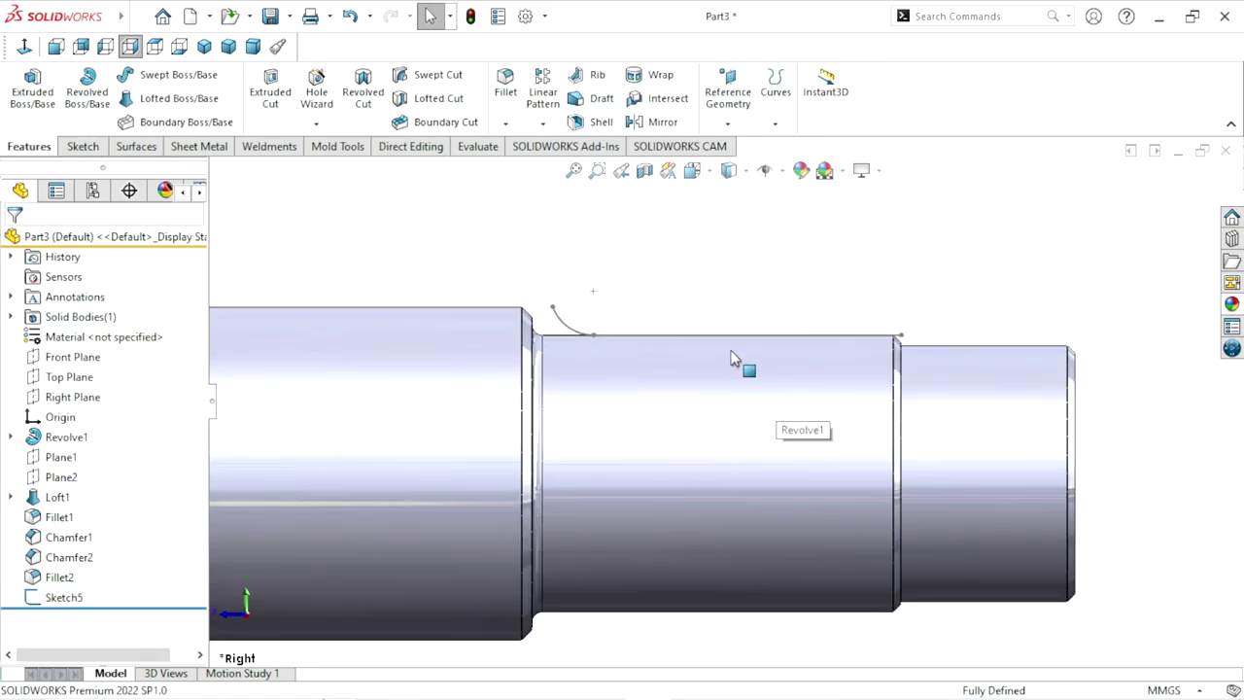
Step: Create Plane3 perpendicular to the sketch line at its end point
{"action": "left_click", "coordinate": [726, 124]}
{"action": "left_click", "coordinate": [741, 146]}
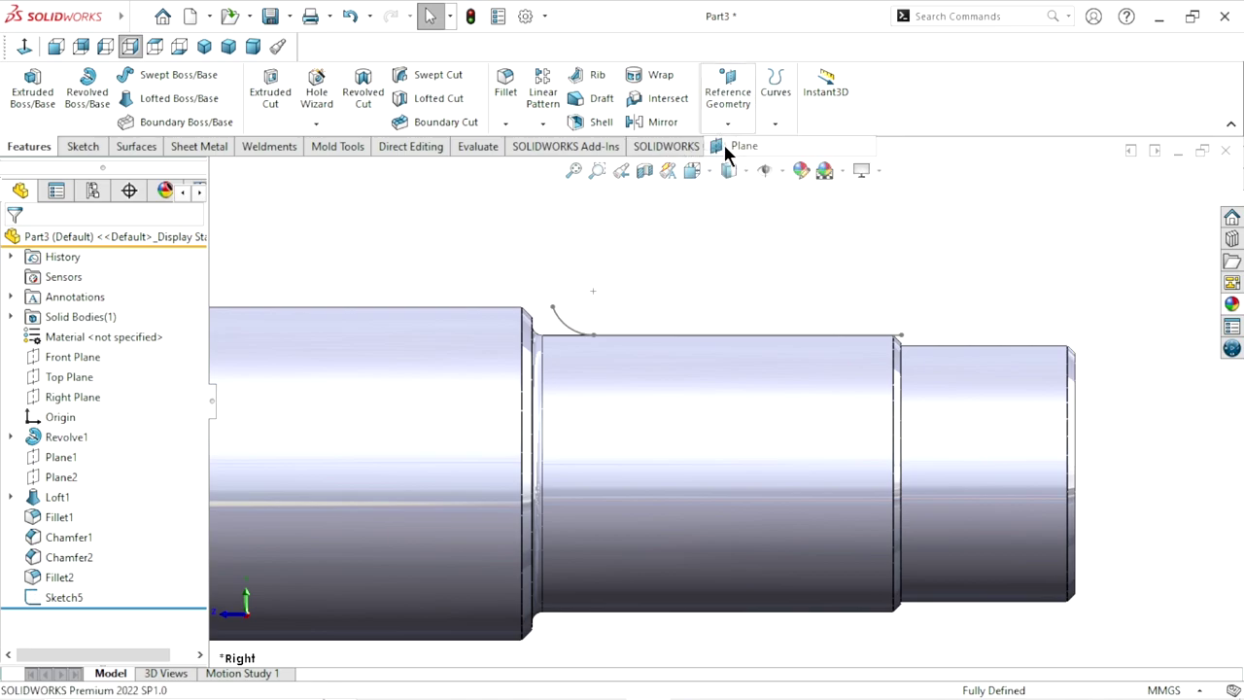
{"action": "left_click", "coordinate": [797, 337]}
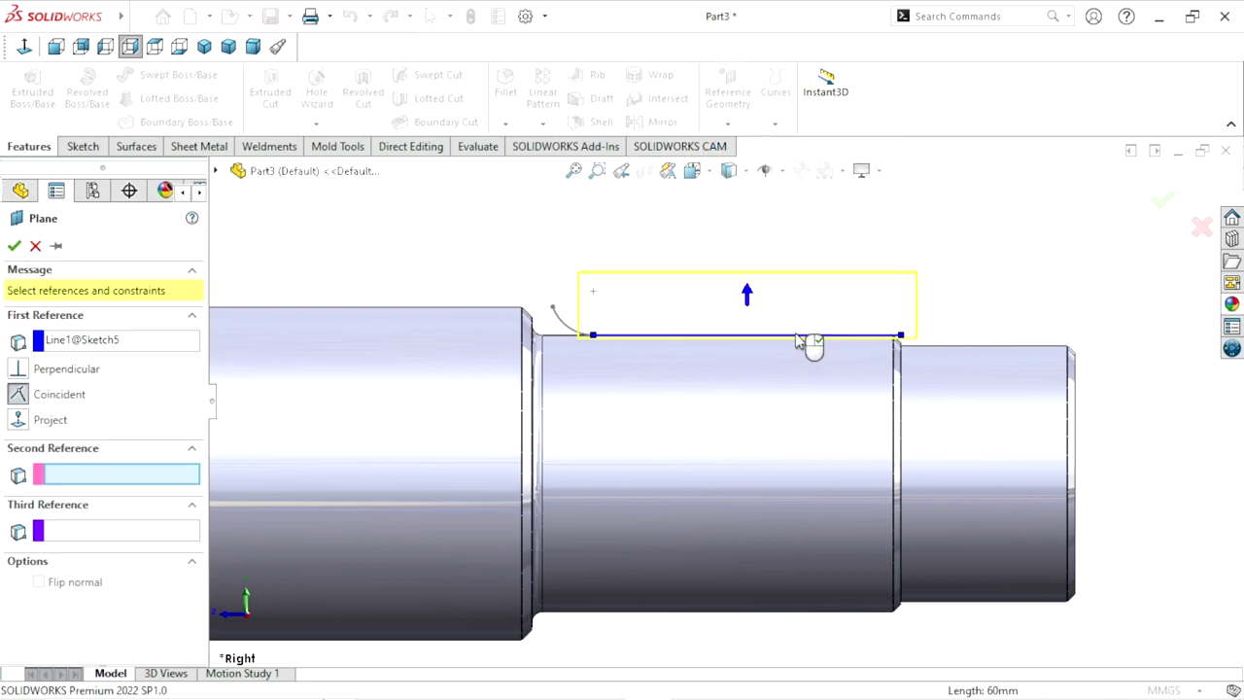
{"action": "left_click", "coordinate": [900, 336]}
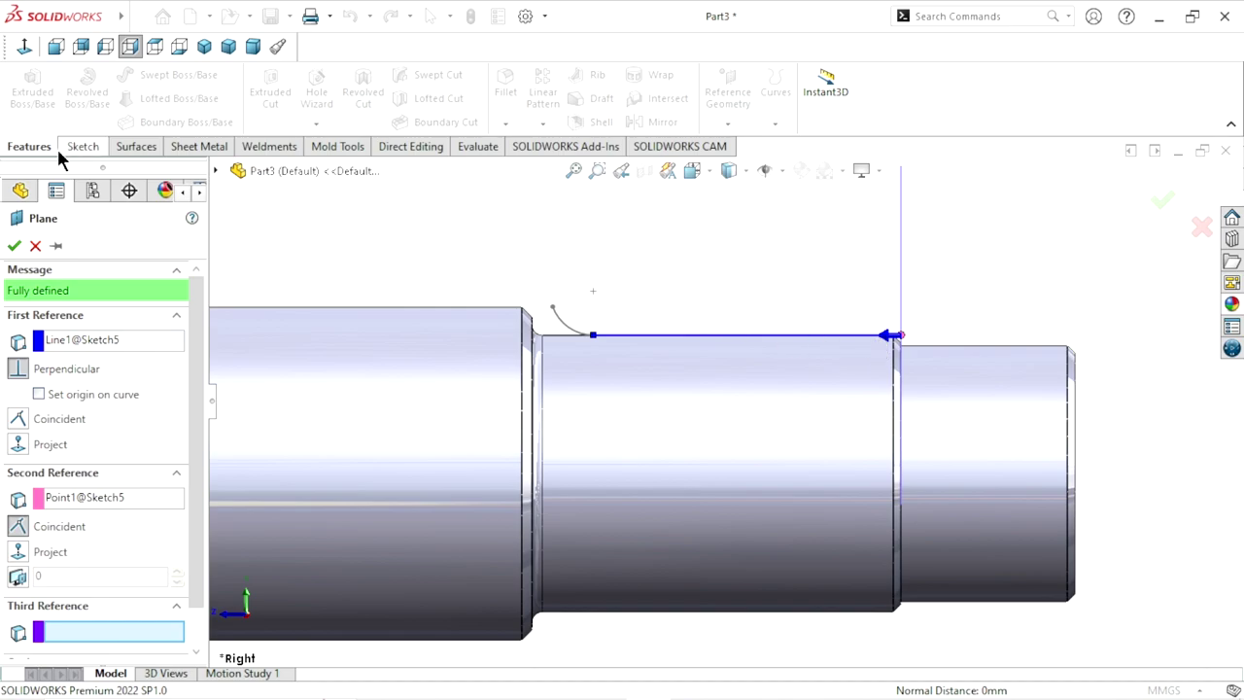
{"action": "left_click", "coordinate": [12, 247]}
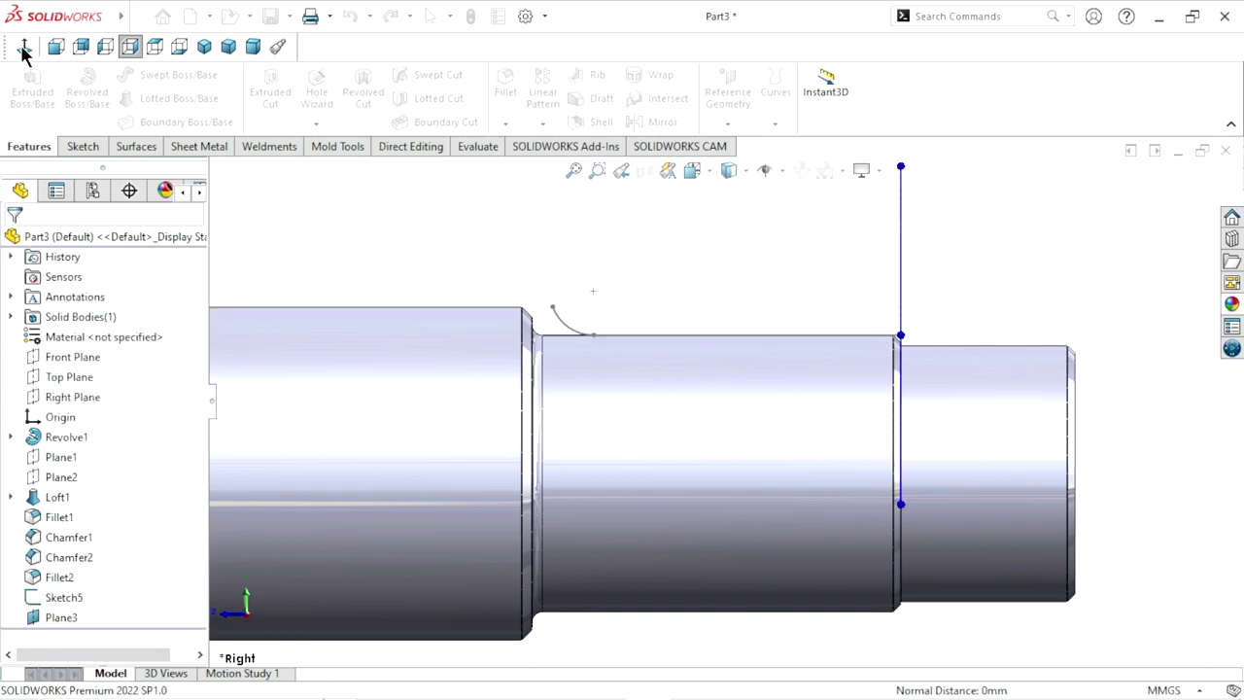
Step: Turn the view normal to Plane3 so the gear is seen face-on
{"action": "left_click", "coordinate": [24, 55]}
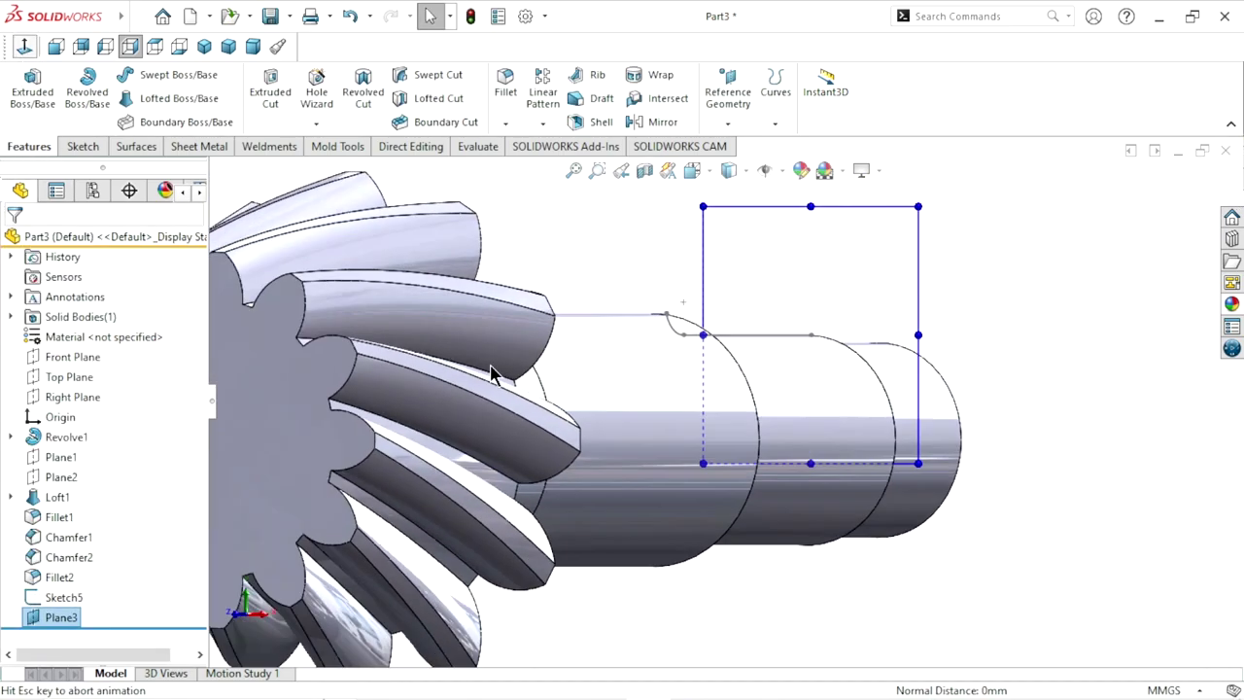
{"action": "left_click", "coordinate": [23, 54]}
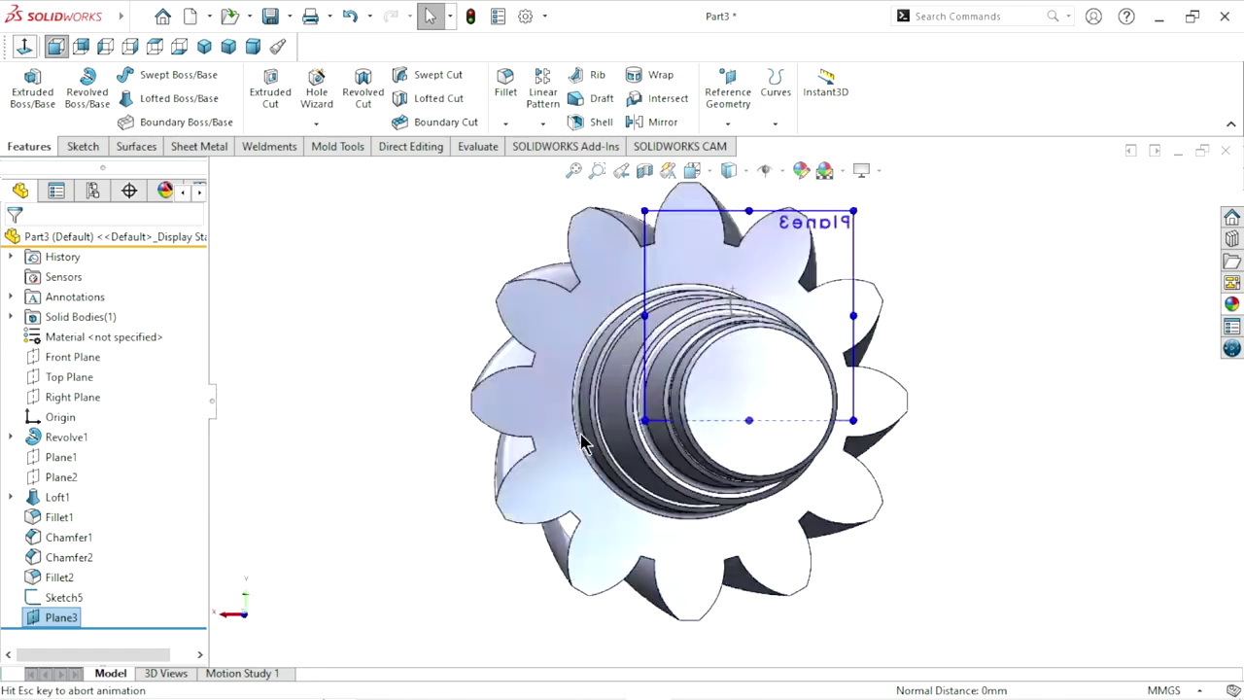
{"action": "scroll", "coordinate": [880, 331], "scroll_direction": "down", "scroll_amount": 1}
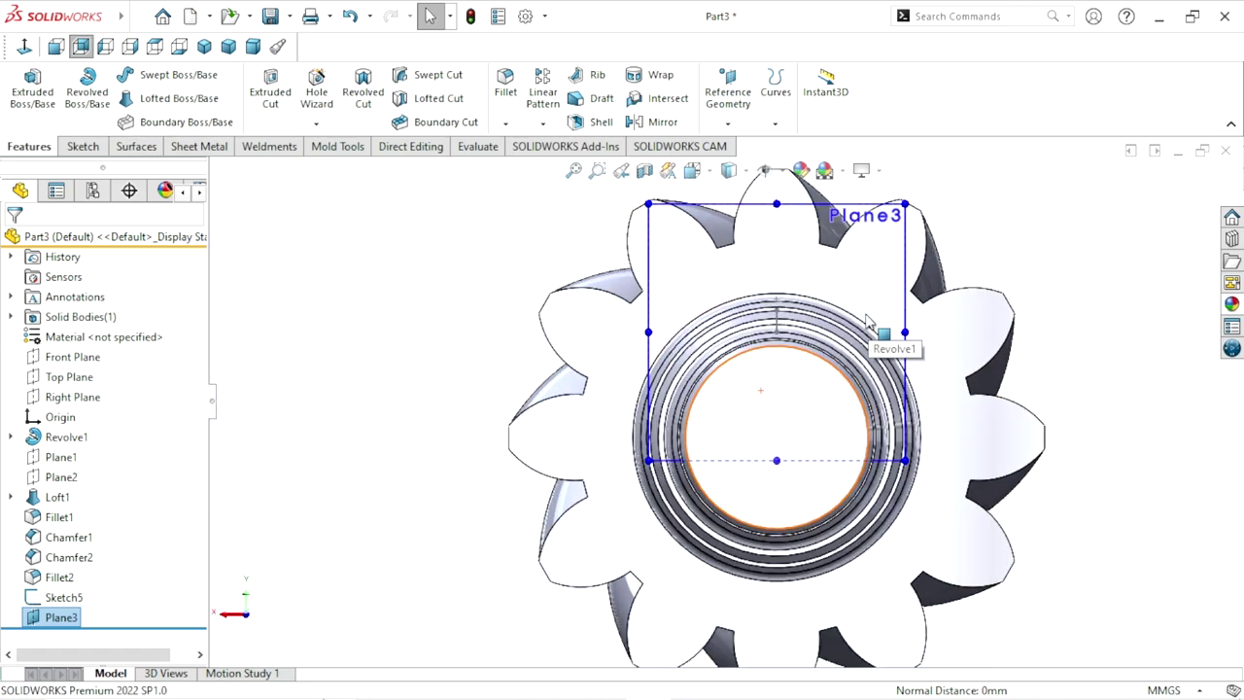
{"action": "left_click", "coordinate": [862, 219]}
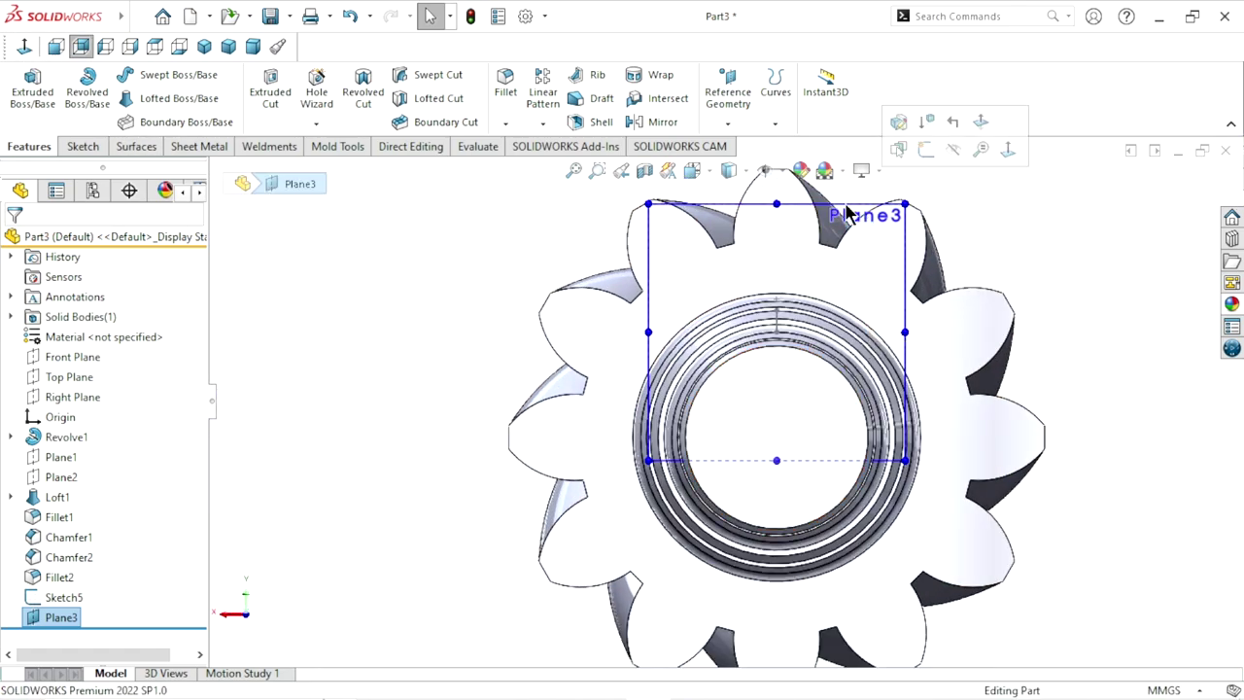
Step: Start a new sketch on Plane3
{"action": "left_click", "coordinate": [913, 154]}
{"action": "scroll", "coordinate": [806, 384], "scroll_direction": "up", "scroll_amount": 2}
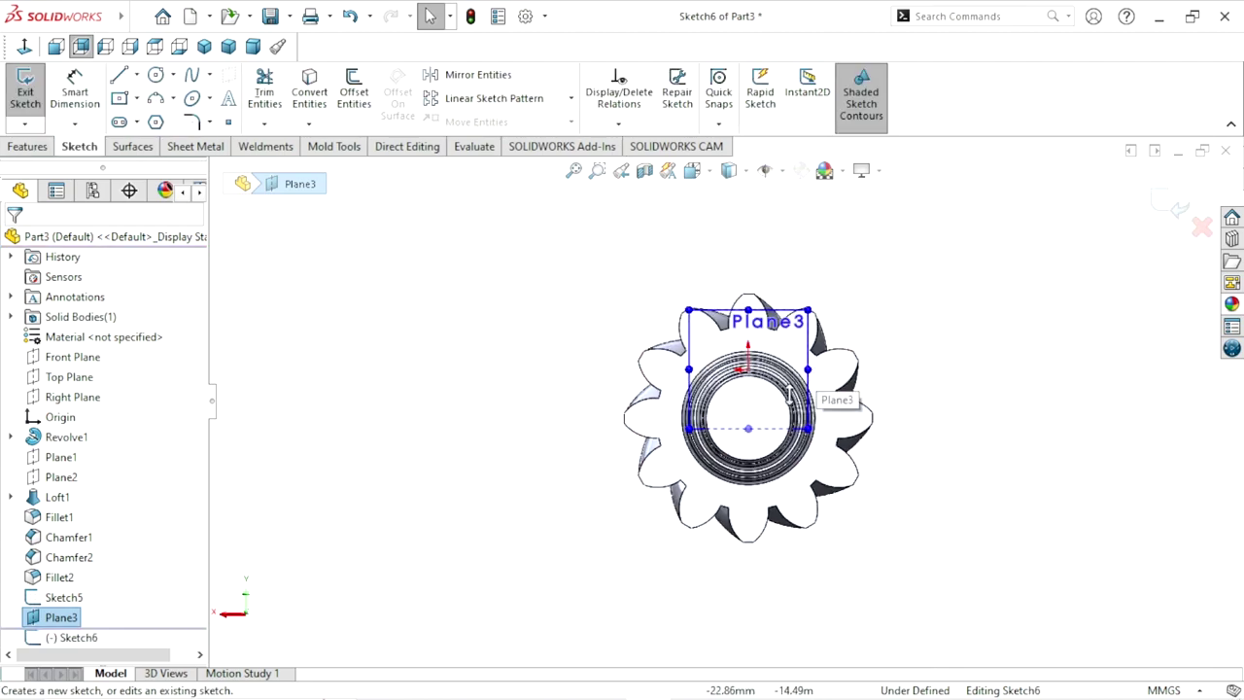
{"action": "scroll", "coordinate": [806, 384], "scroll_direction": "down", "scroll_amount": 2}
{"action": "scroll", "coordinate": [491, 408], "scroll_direction": "up", "scroll_amount": 2}
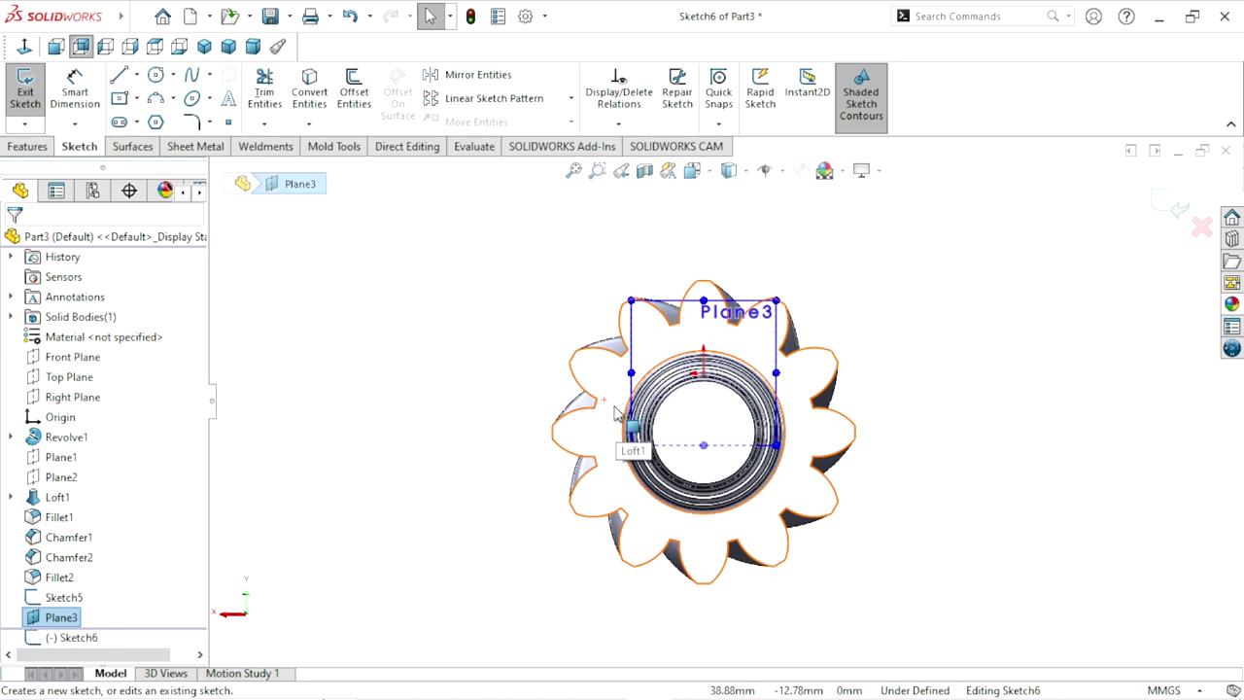
{"action": "scroll", "coordinate": [676, 416], "scroll_direction": "down", "scroll_amount": 2}
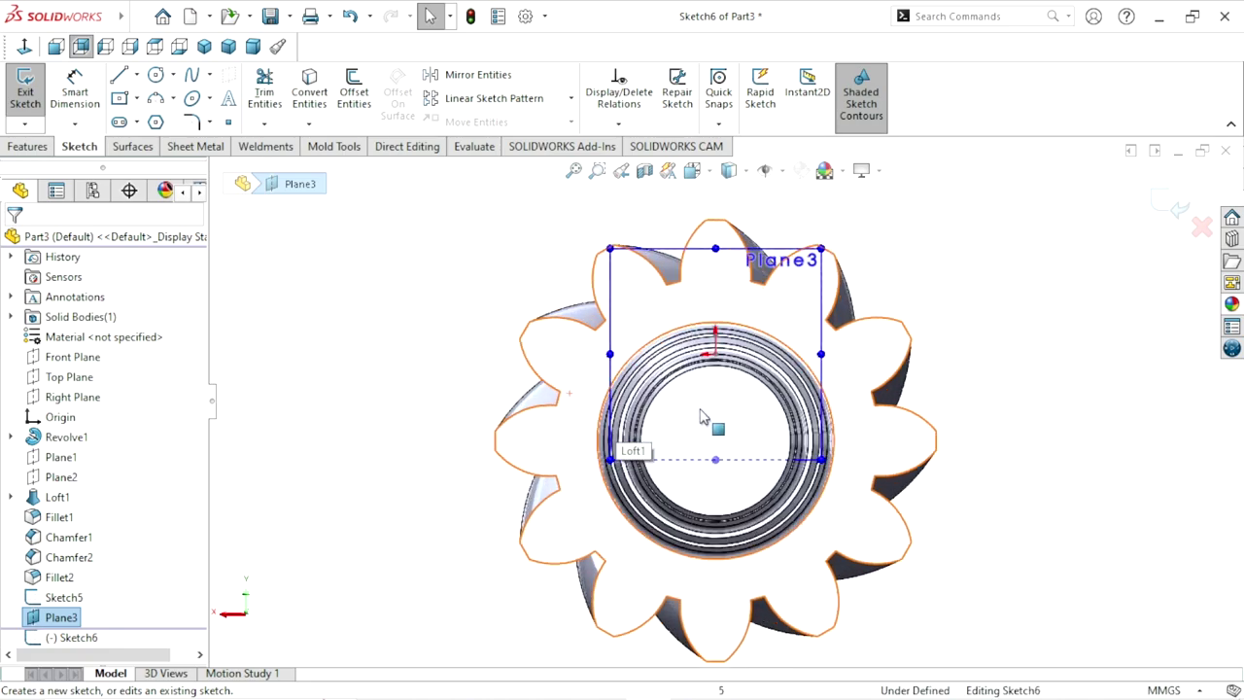
Step: Draw a closed four-line trapezoid profile beside the gear
{"action": "left_click", "coordinate": [122, 75]}
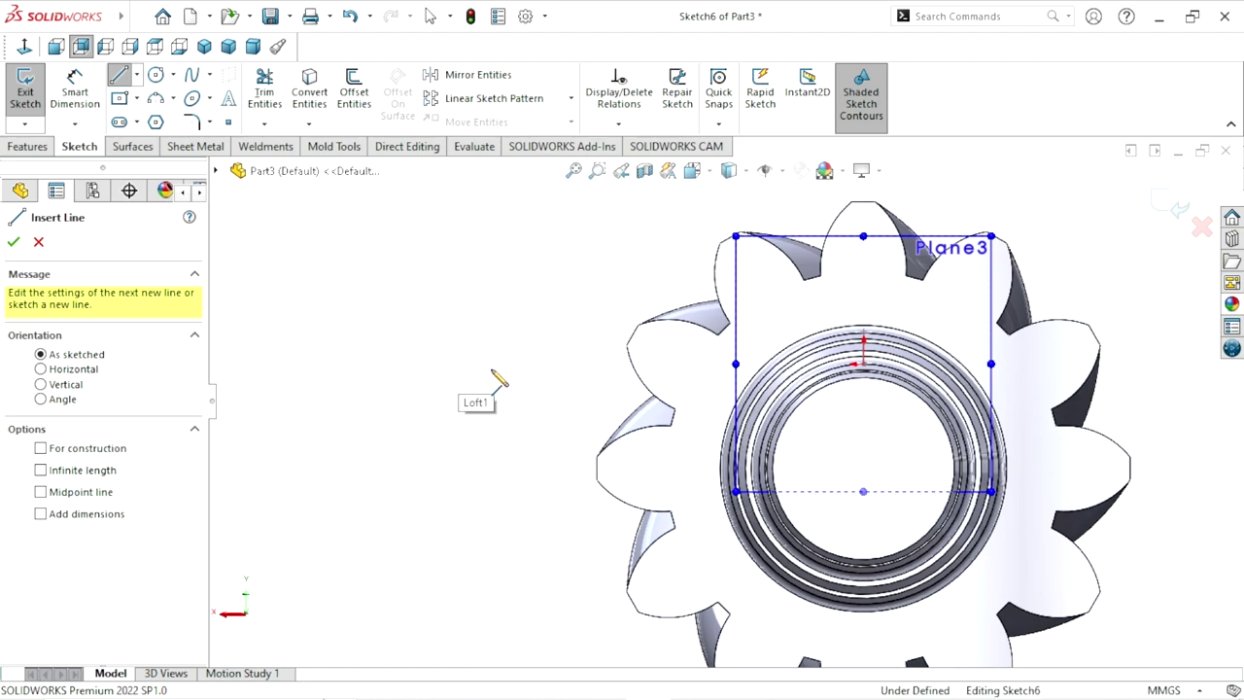
{"action": "left_click", "coordinate": [424, 328]}
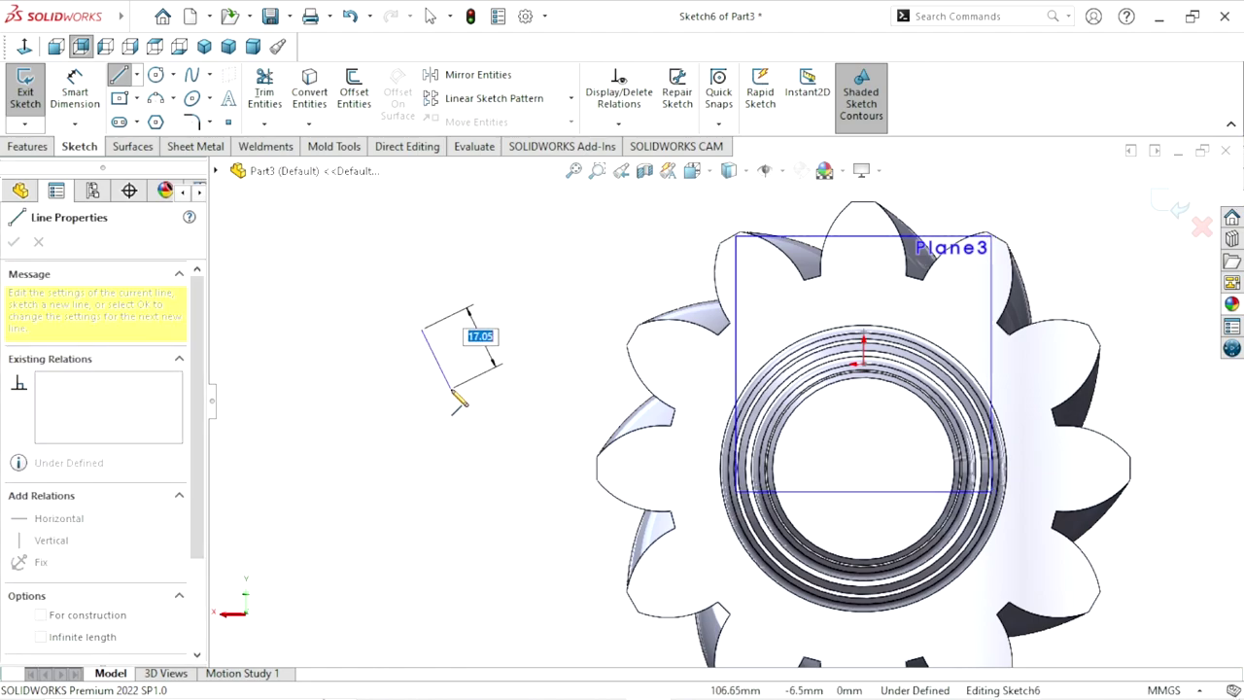
{"action": "left_click", "coordinate": [449, 383]}
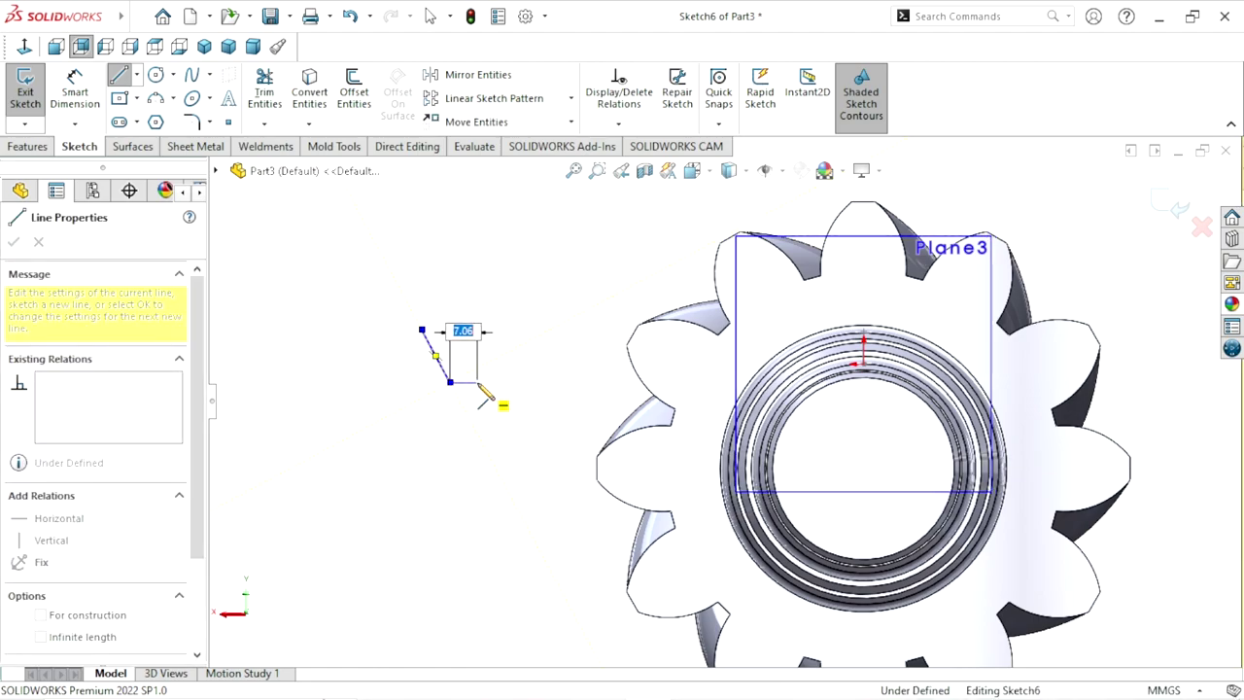
{"action": "left_click", "coordinate": [477, 382]}
{"action": "left_click", "coordinate": [504, 330]}
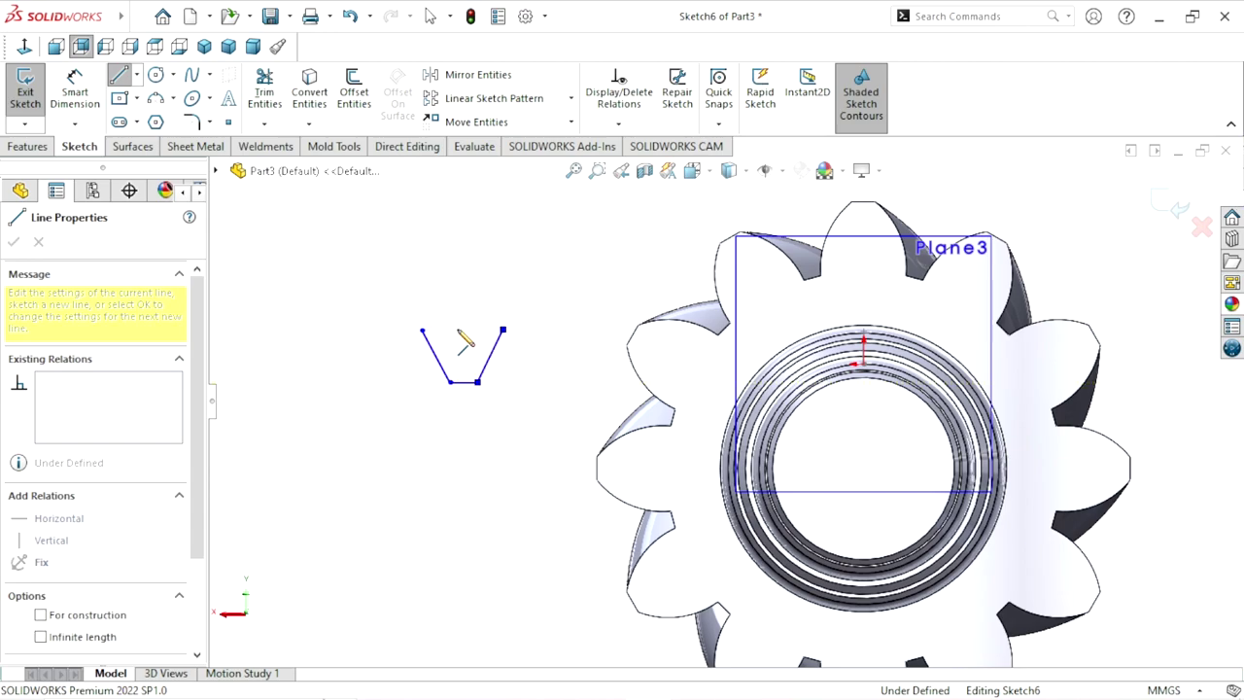
{"action": "left_click", "coordinate": [421, 330]}
{"action": "right_click", "coordinate": [386, 304]}
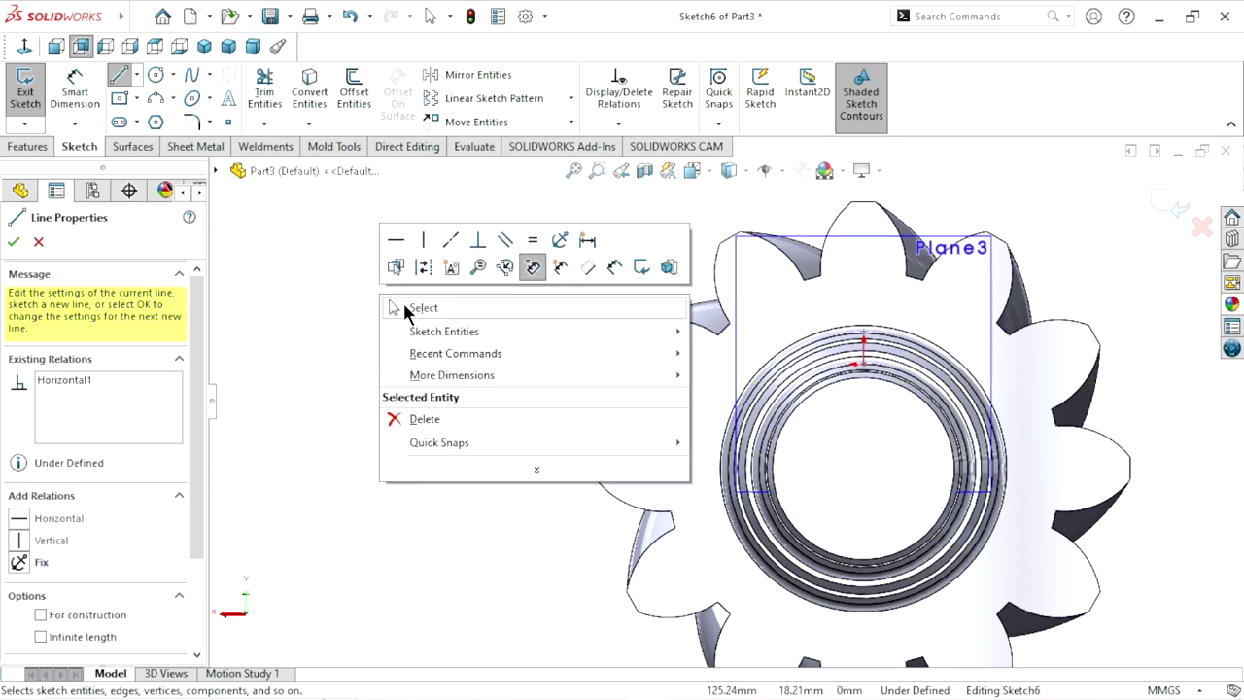
{"action": "left_click", "coordinate": [407, 307]}
Step: Give the trapezoid's two slanted sides an Equal relation
{"action": "scroll", "coordinate": [486, 359], "scroll_direction": "down", "scroll_amount": 1}
{"action": "scroll", "coordinate": [476, 350], "scroll_direction": "down", "scroll_amount": 1}
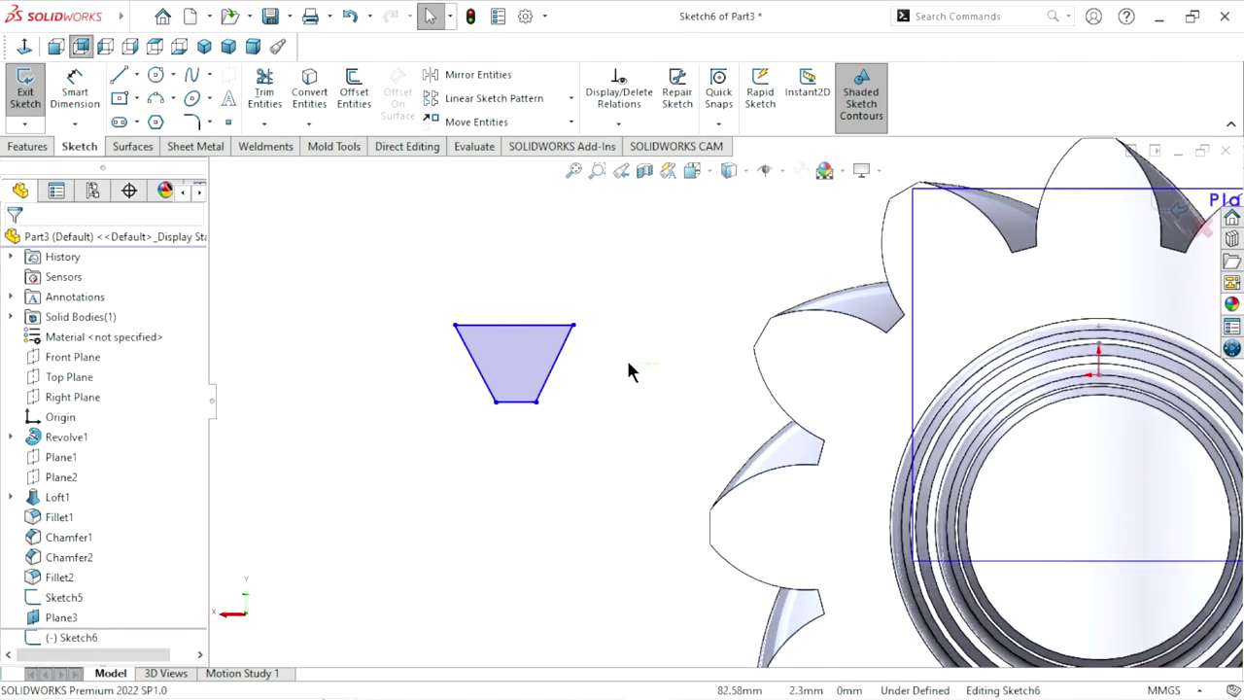
{"action": "left_click_drag", "start_coordinate": [583, 359], "coordinate": [438, 346]}
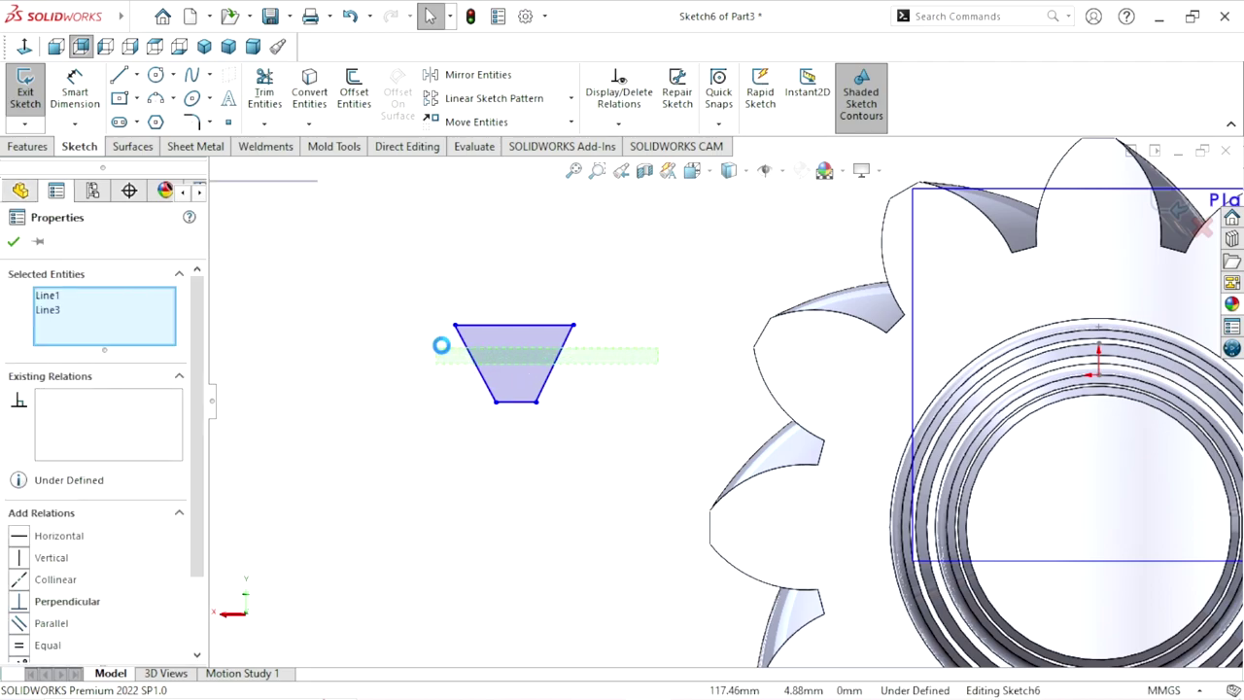
{"action": "left_click", "coordinate": [627, 289]}
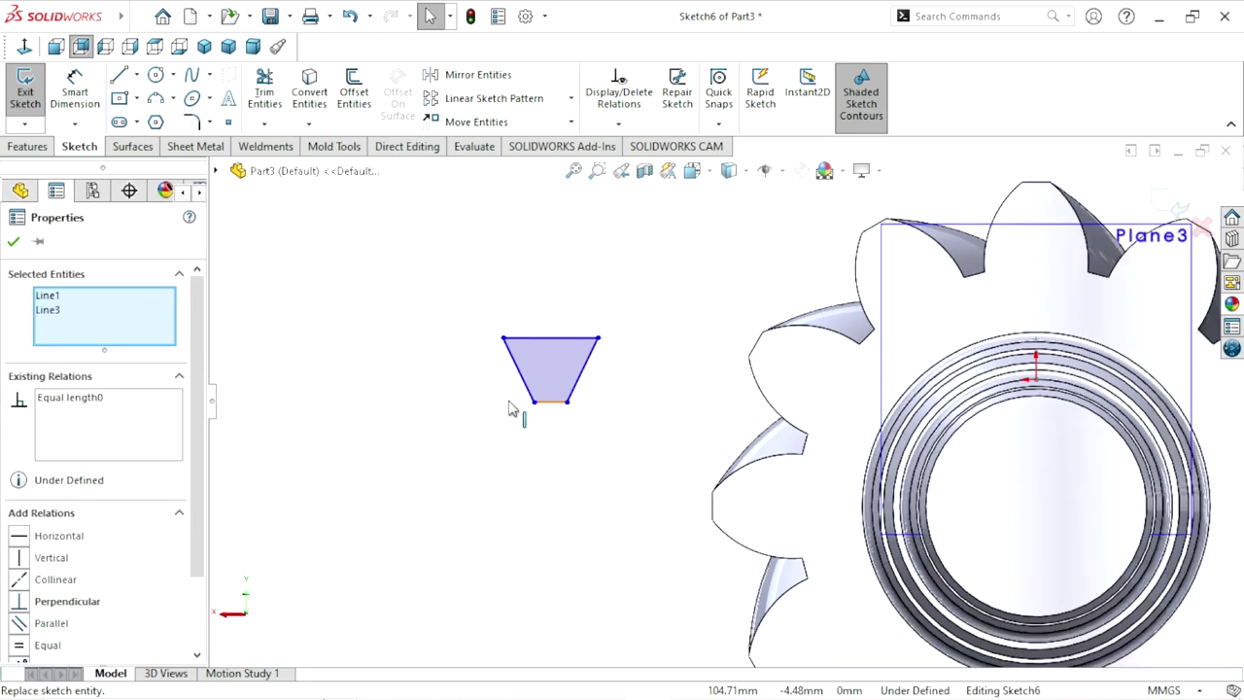
Step: Dimension the groove profile 2 mm high and 3 mm wide across the top
{"action": "left_click", "coordinate": [85, 94]}
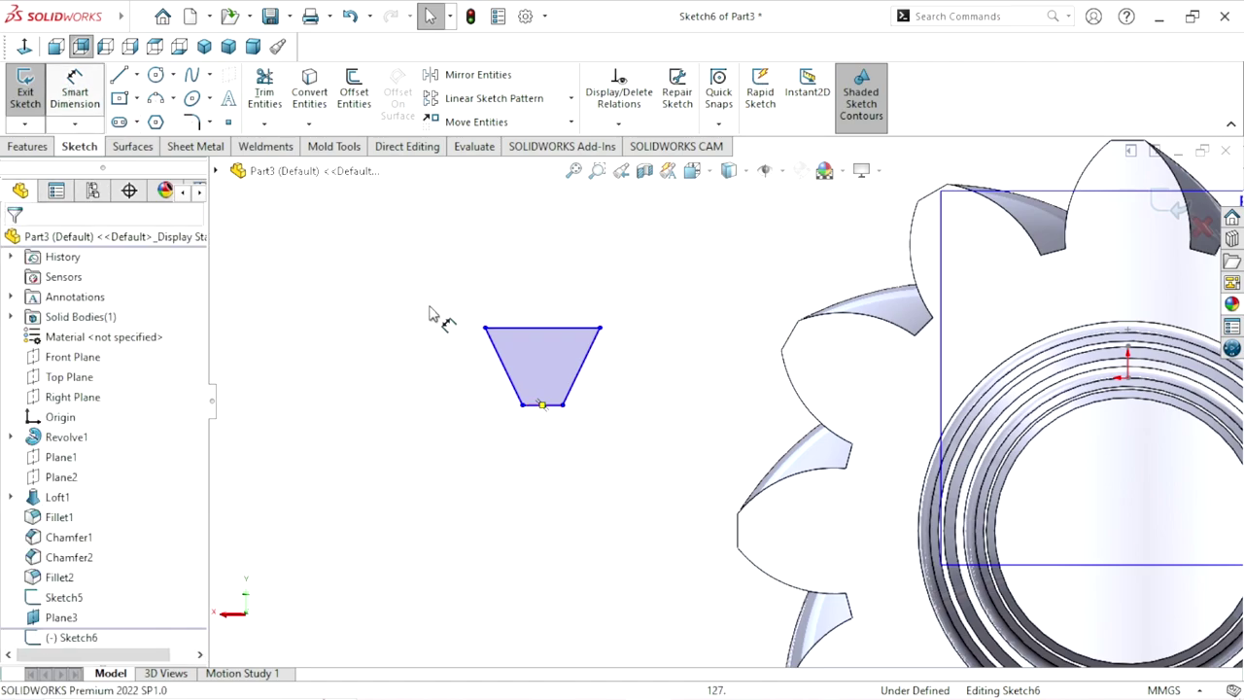
{"action": "left_click", "coordinate": [538, 330]}
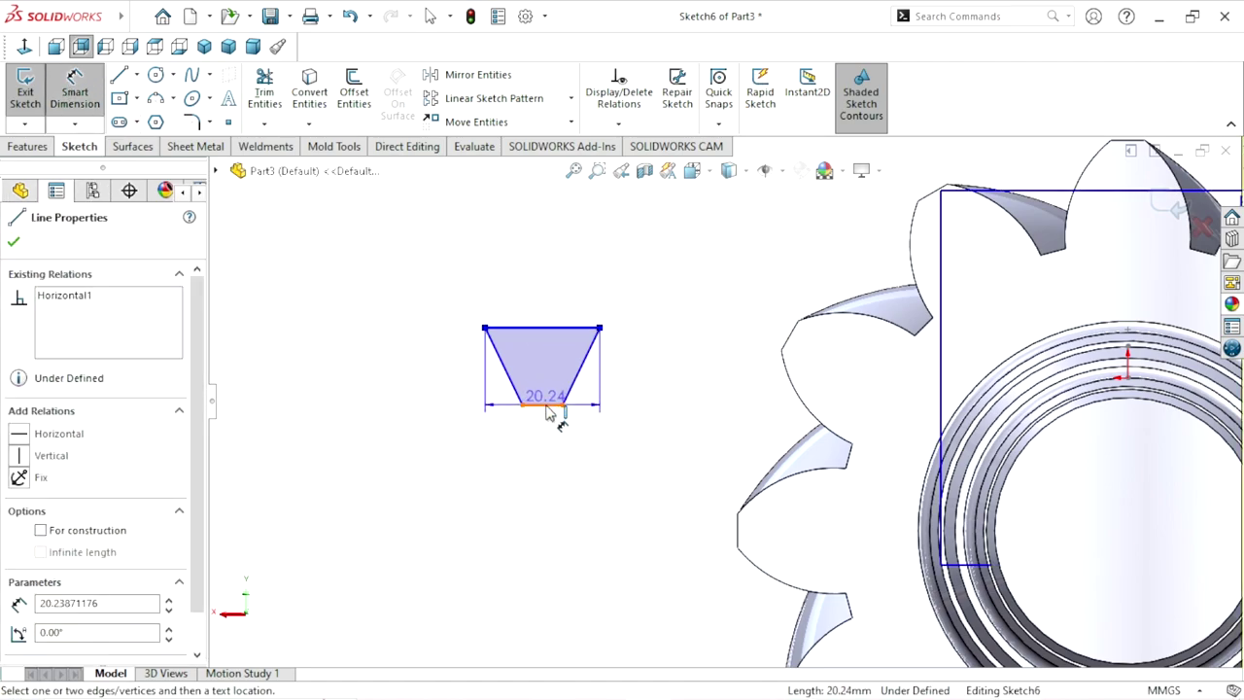
{"action": "left_click", "coordinate": [547, 405]}
{"action": "left_click", "coordinate": [637, 379]}
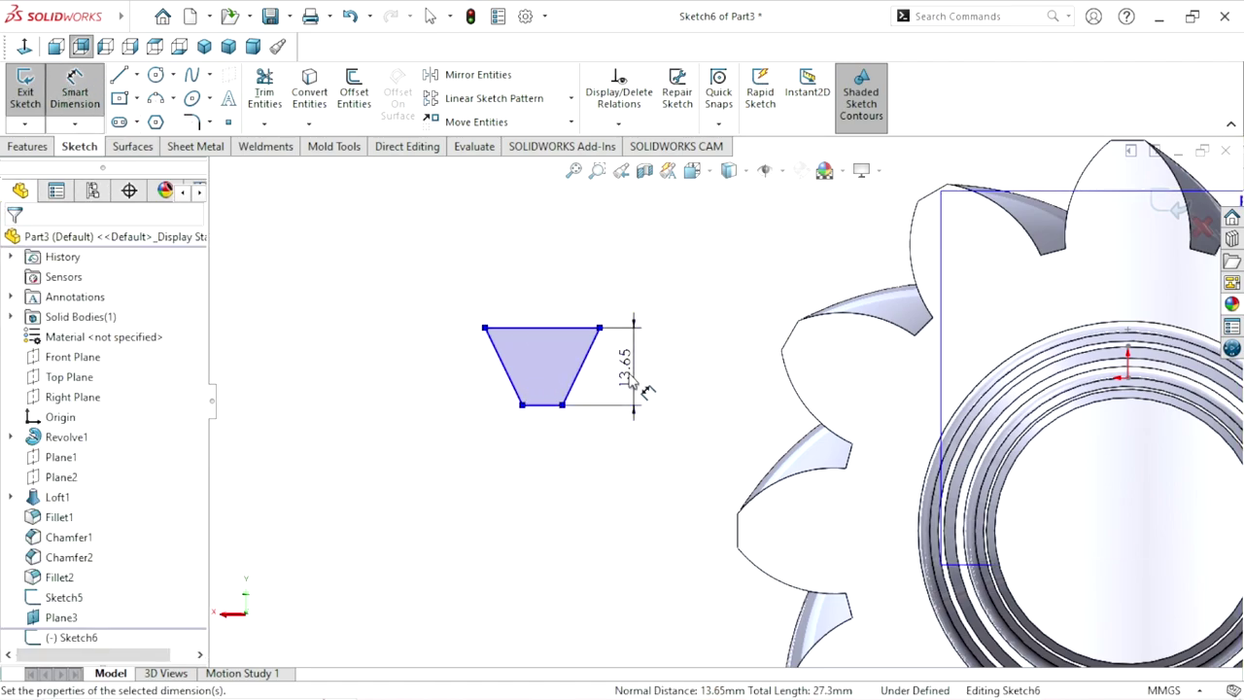
{"action": "type", "text": "2"}
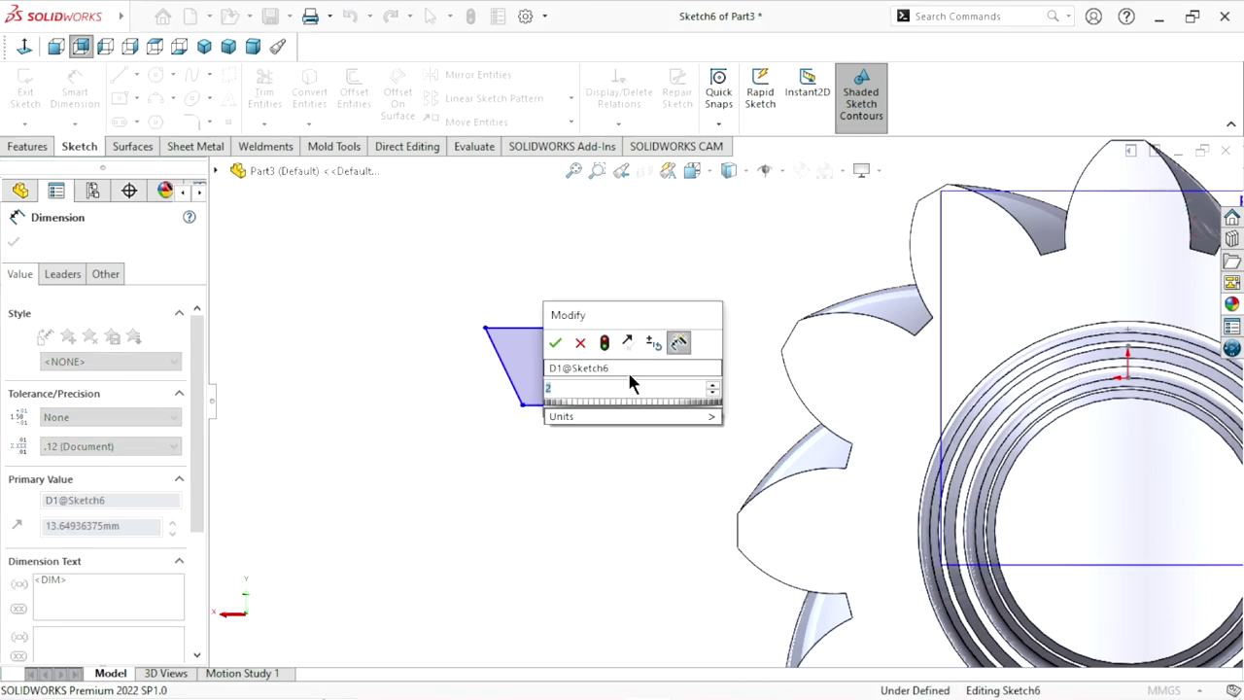
{"action": "left_click", "coordinate": [555, 342]}
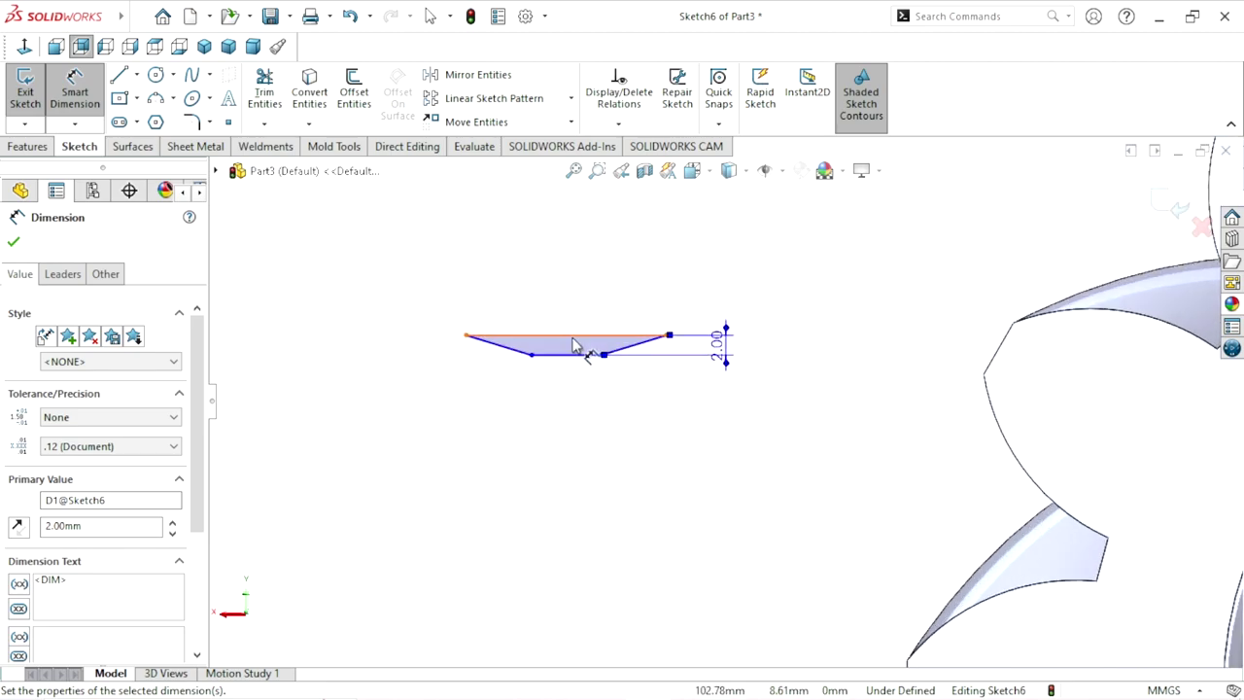
{"action": "left_click", "coordinate": [577, 336]}
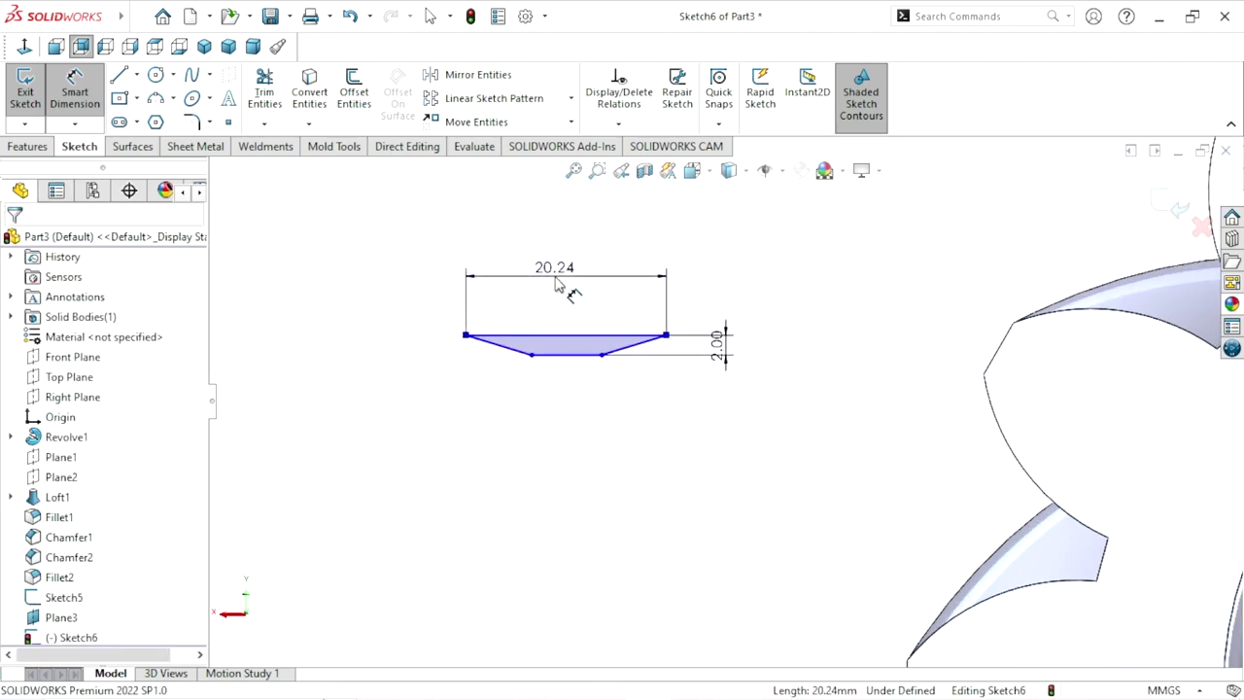
{"action": "left_click", "coordinate": [555, 279]}
{"action": "type", "text": "3"}
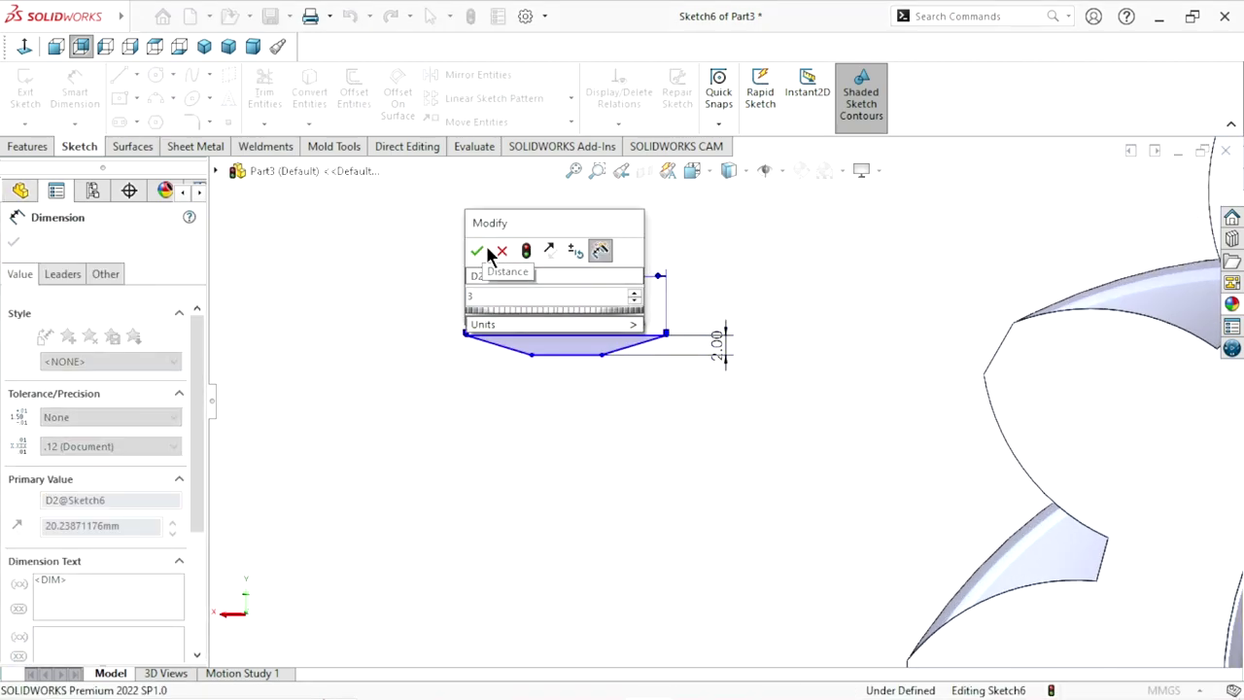
{"action": "left_click", "coordinate": [476, 251]}
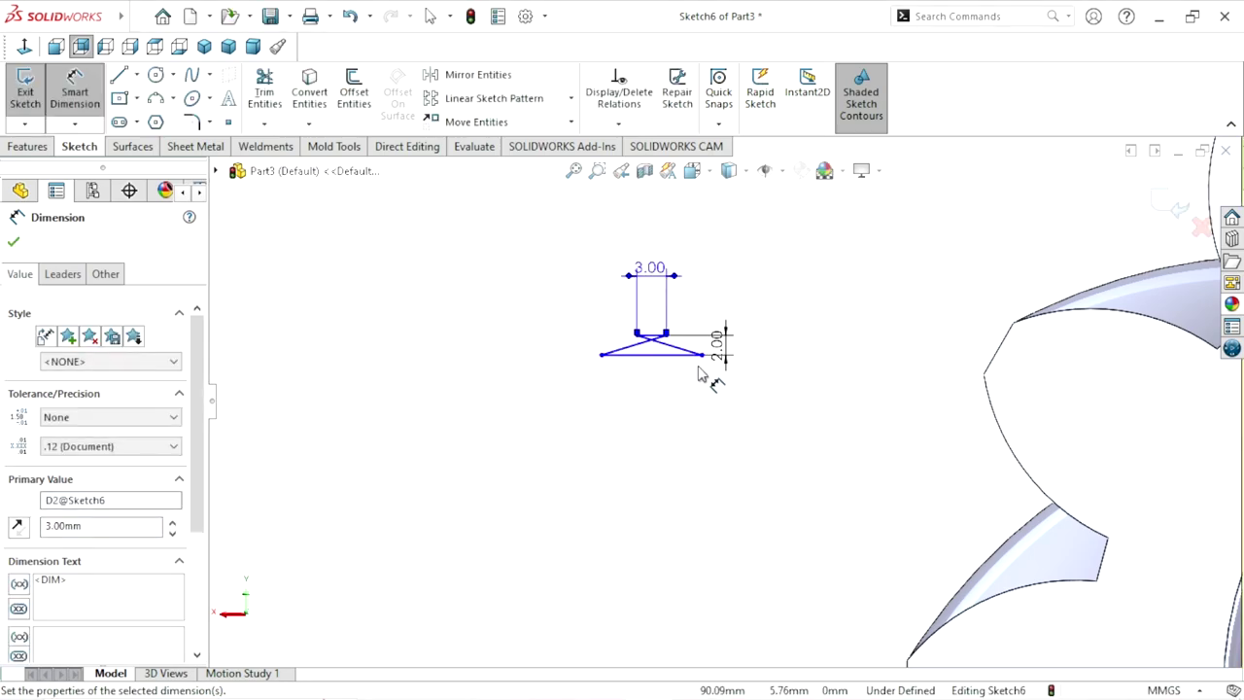
Step: Dimension the bottom edge to 1.5 mm and move the 3.00 dimension closer to the shape
{"action": "scroll", "coordinate": [698, 374], "scroll_direction": "down", "scroll_amount": 3}
{"action": "left_click", "coordinate": [639, 356]}
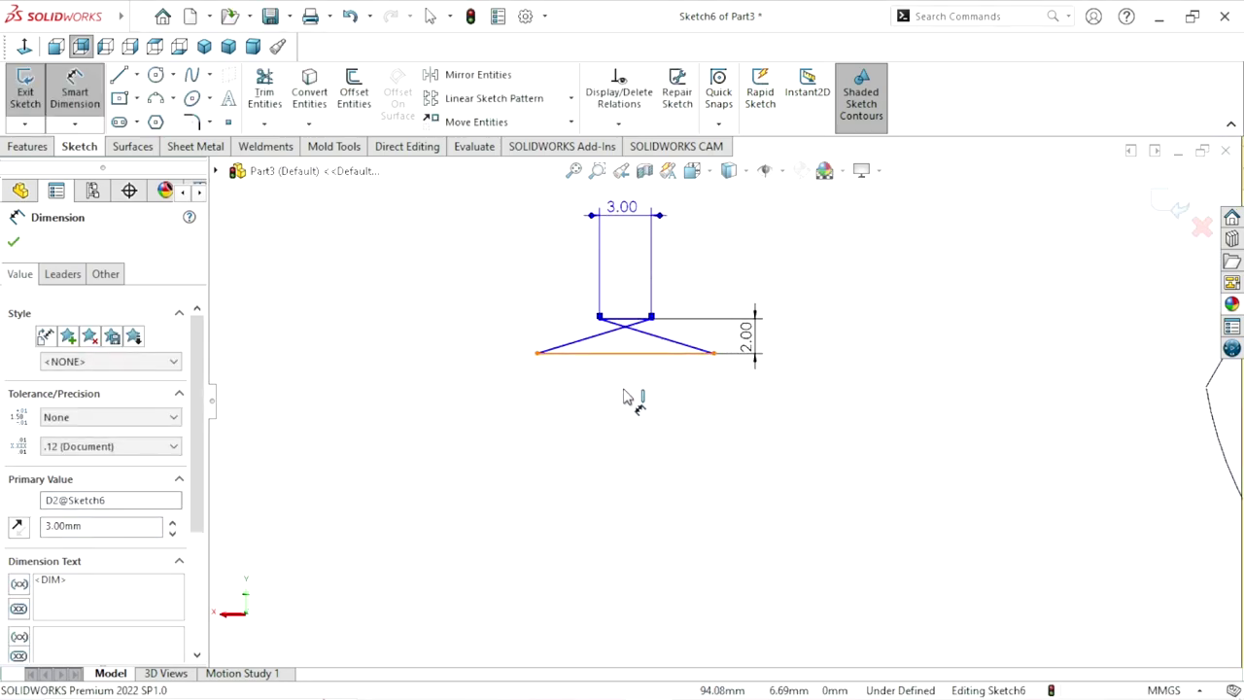
{"action": "left_click", "coordinate": [627, 398]}
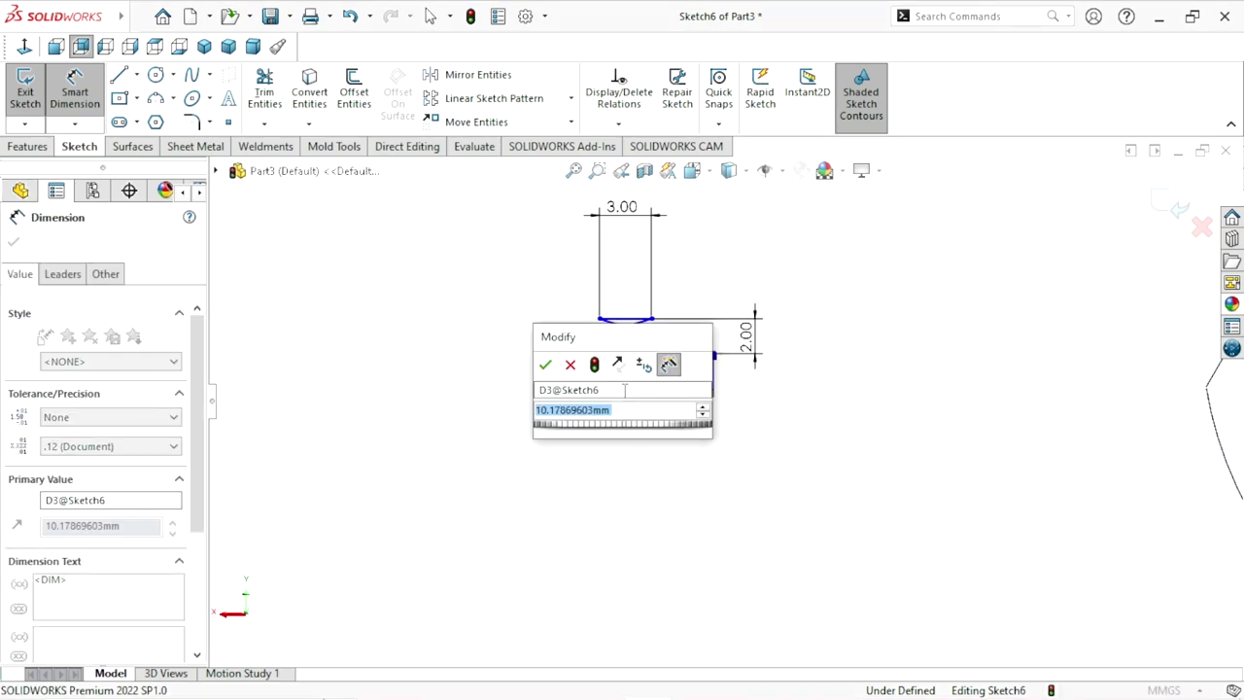
{"action": "type", "text": "1.5"}
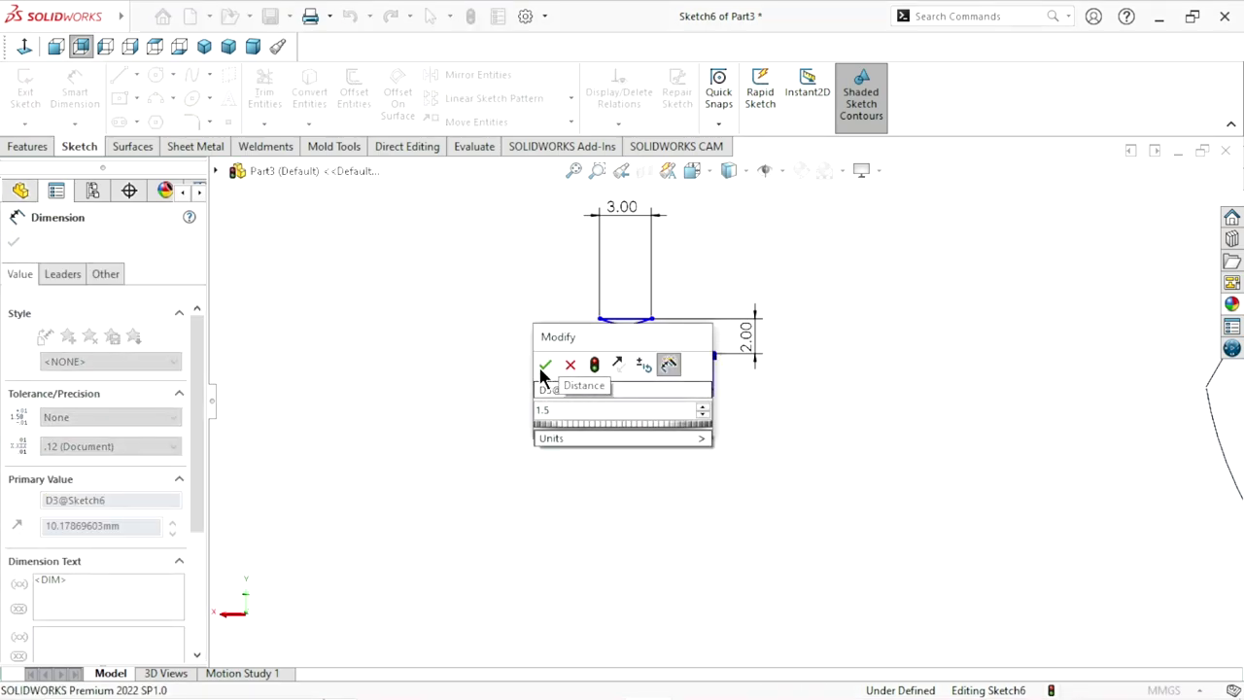
{"action": "left_click", "coordinate": [542, 366]}
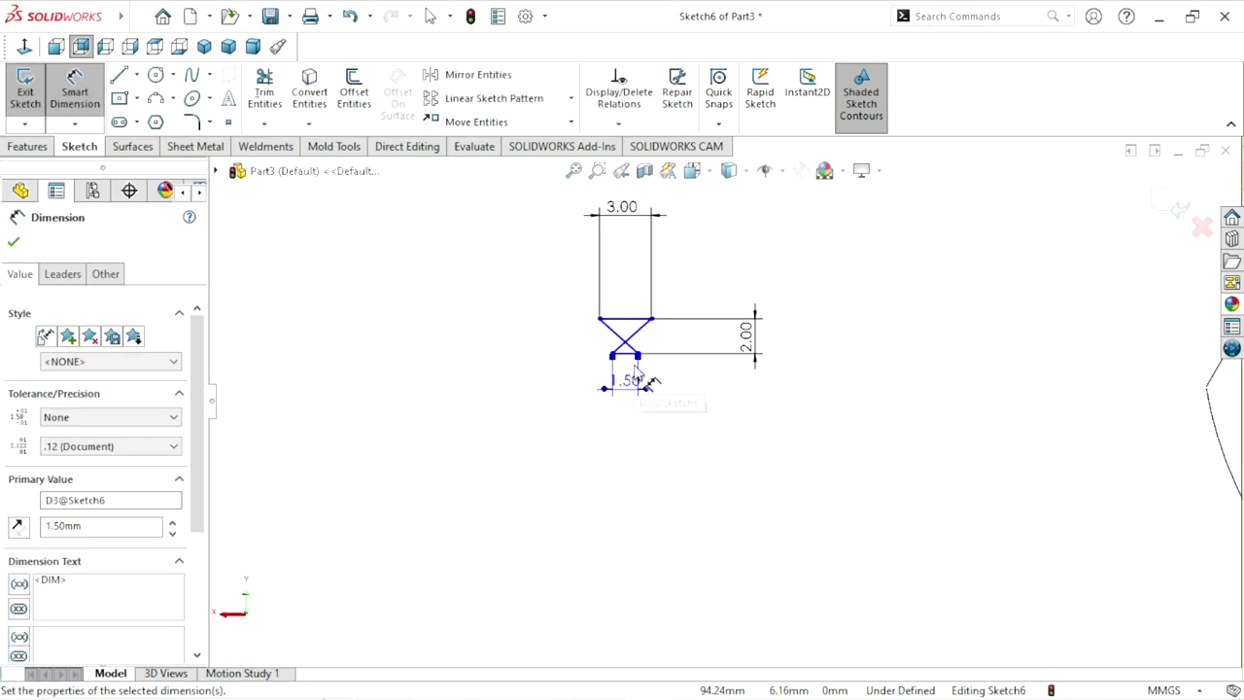
{"action": "scroll", "coordinate": [633, 369], "scroll_direction": "down", "scroll_amount": 1}
{"action": "scroll", "coordinate": [624, 412], "scroll_direction": "down", "scroll_amount": 2}
{"action": "scroll", "coordinate": [622, 485], "scroll_direction": "up", "scroll_amount": 1}
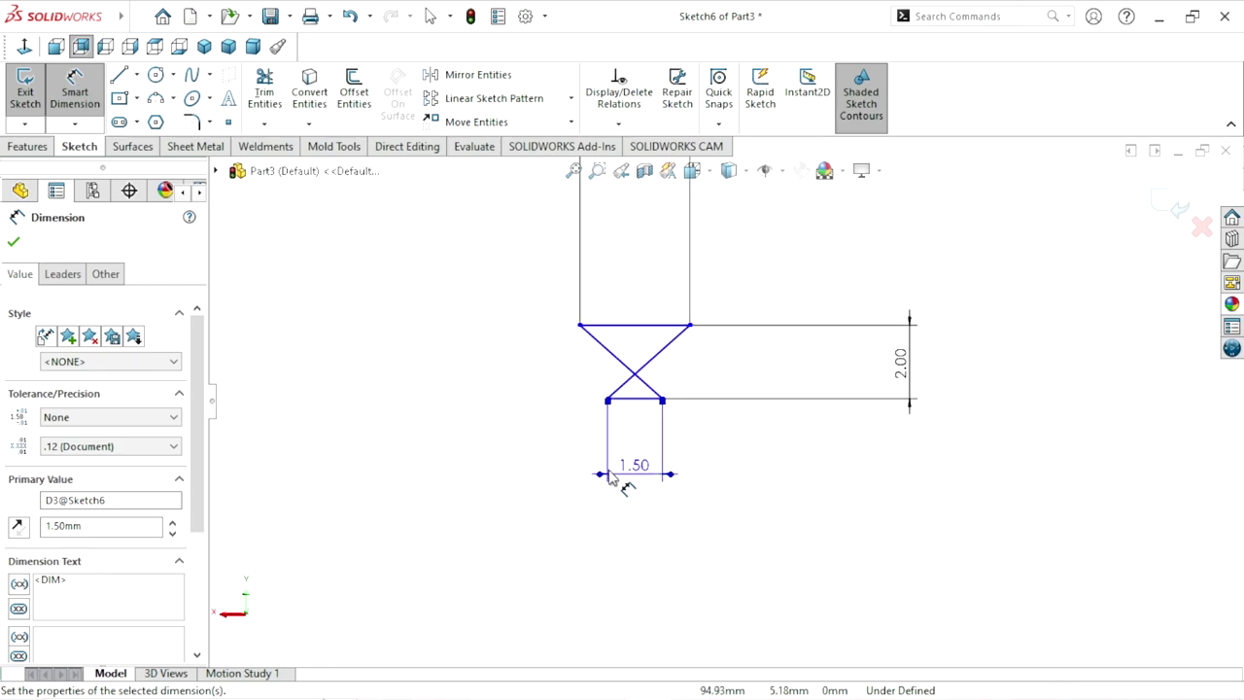
{"action": "scroll", "coordinate": [644, 457], "scroll_direction": "up", "scroll_amount": 1}
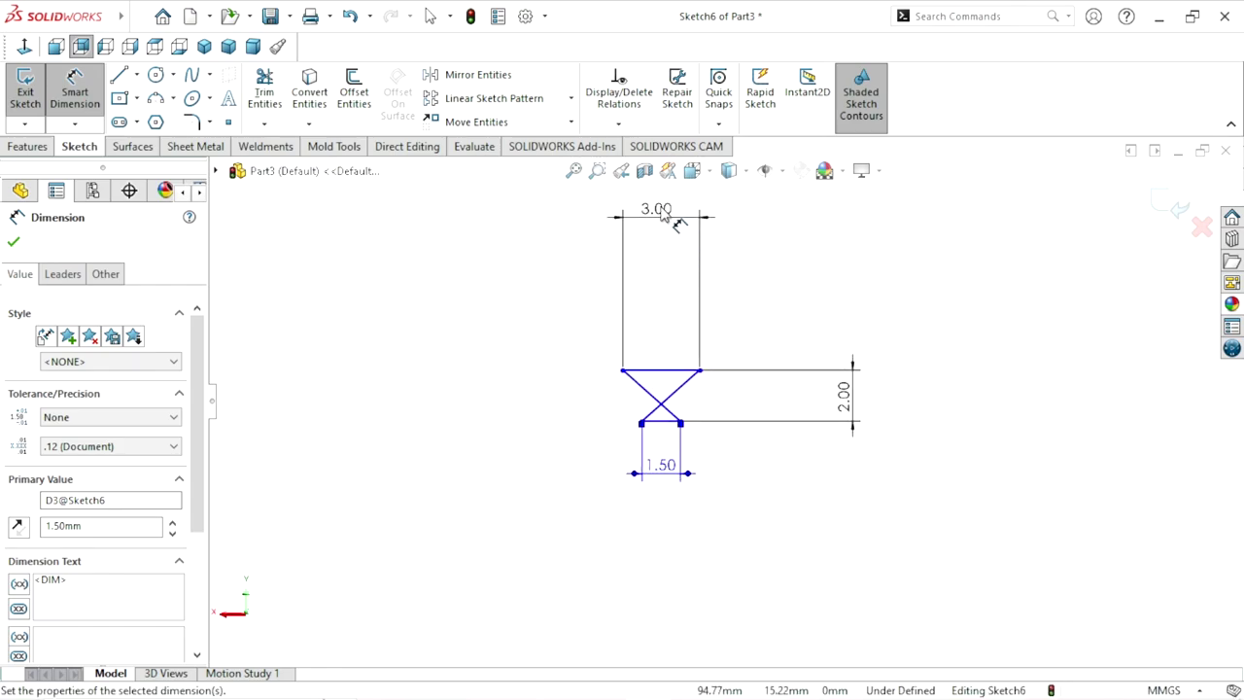
{"action": "left_click_drag", "start_coordinate": [661, 213], "coordinate": [666, 310]}
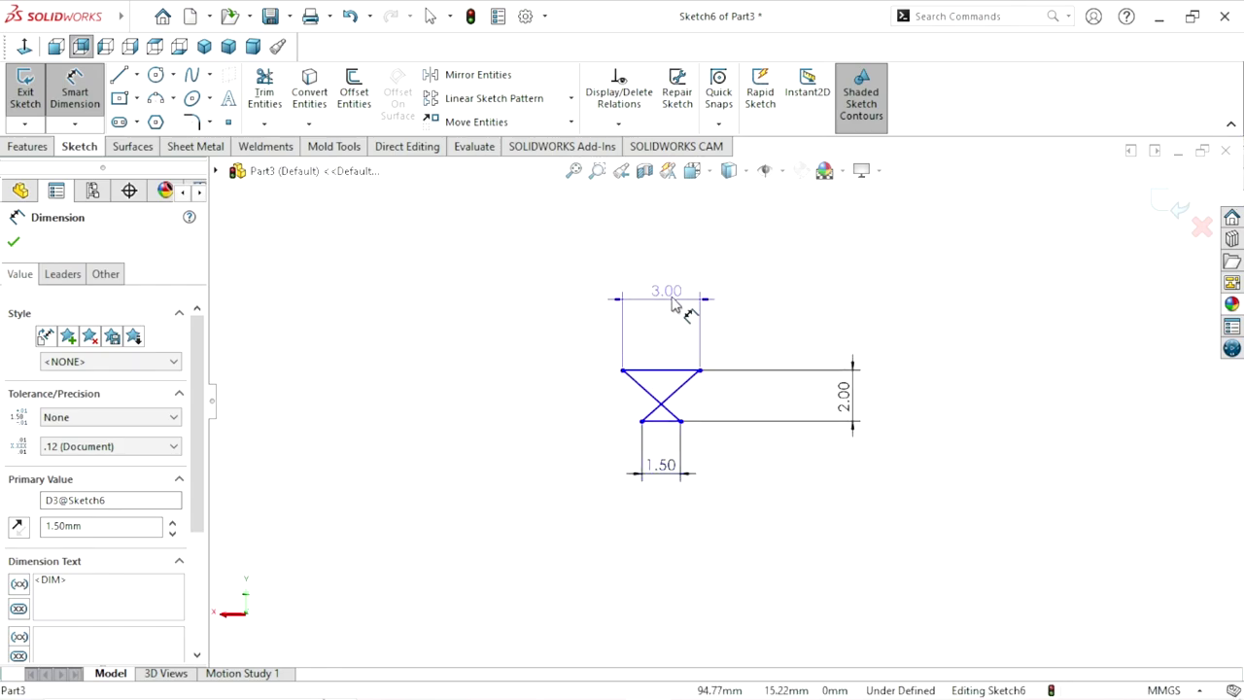
{"action": "left_click", "coordinate": [15, 243]}
{"action": "key", "text": "Escape"}
Step: Undo the vertex drag and earlier edits, restoring the 10.18 bottom line
{"action": "mouse_move", "coordinate": [641, 421]}
{"action": "left_mouse_down"}
{"action": "mouse_move", "coordinate": [692, 434]}
{"action": "mouse_move", "coordinate": [657, 420]}
{"action": "left_mouse_up"}
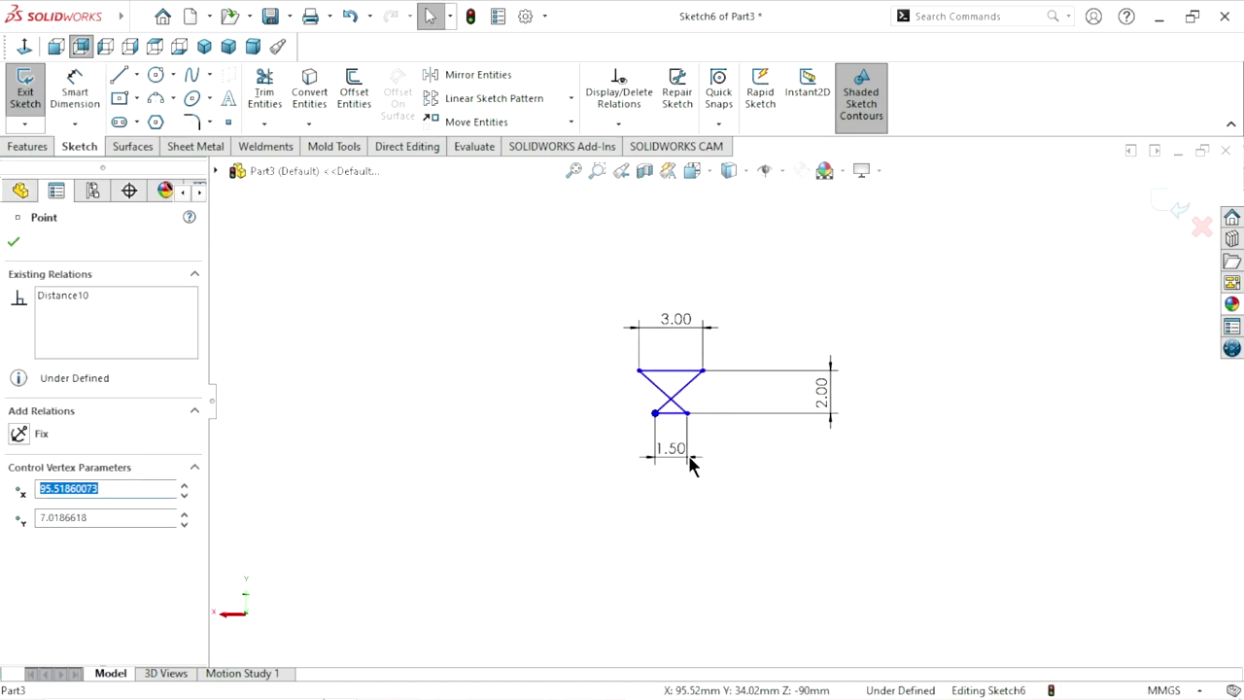
{"action": "scroll", "coordinate": [722, 411], "scroll_direction": "down", "scroll_amount": 2}
{"action": "scroll", "coordinate": [680, 399], "scroll_direction": "down", "scroll_amount": 1}
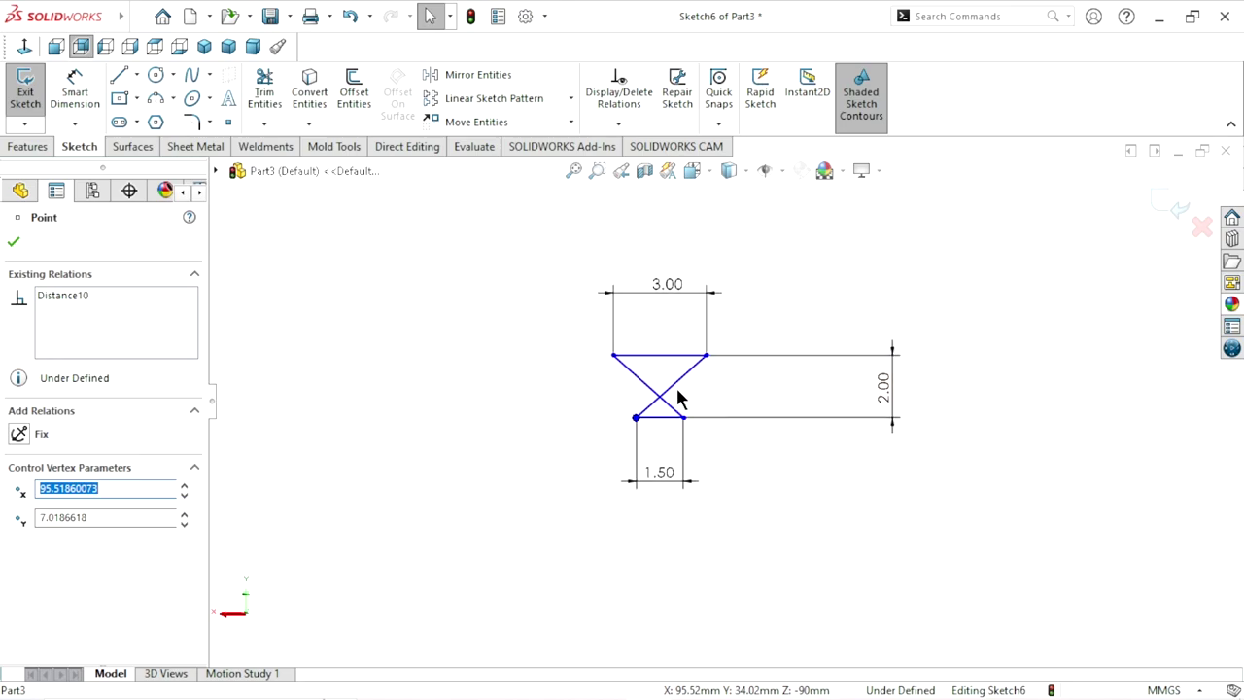
{"action": "left_click", "coordinate": [349, 16]}
{"action": "left_click", "coordinate": [349, 17]}
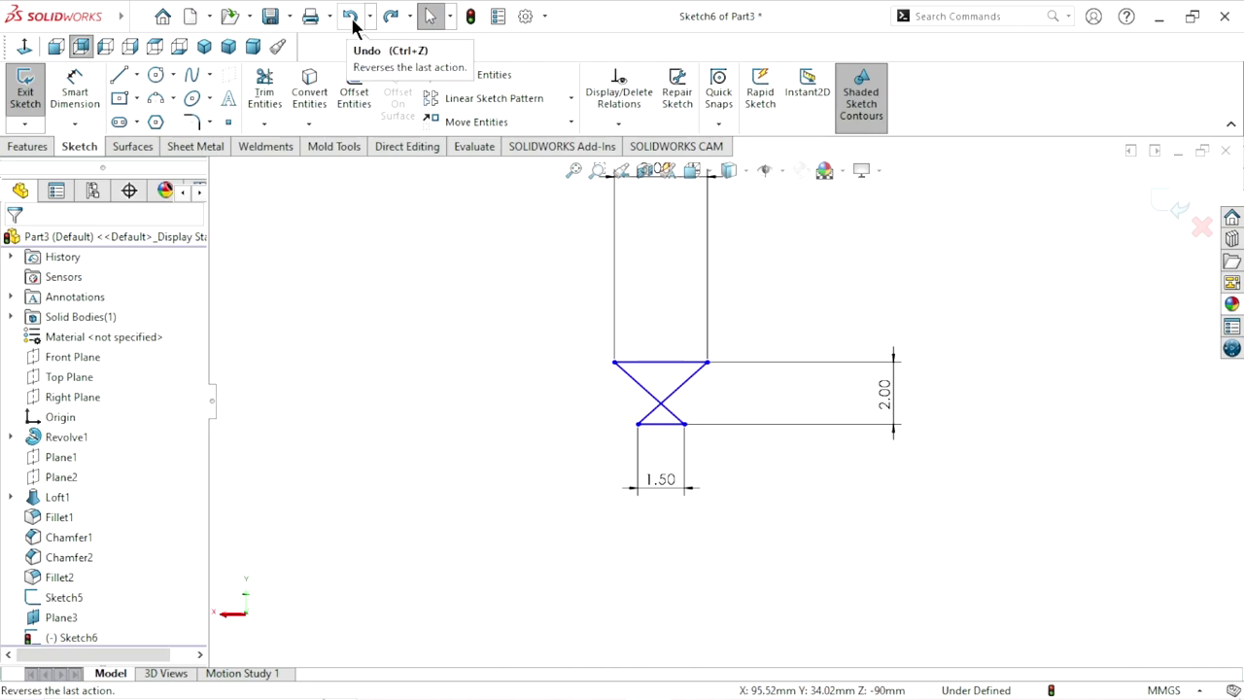
{"action": "left_click", "coordinate": [345, 21]}
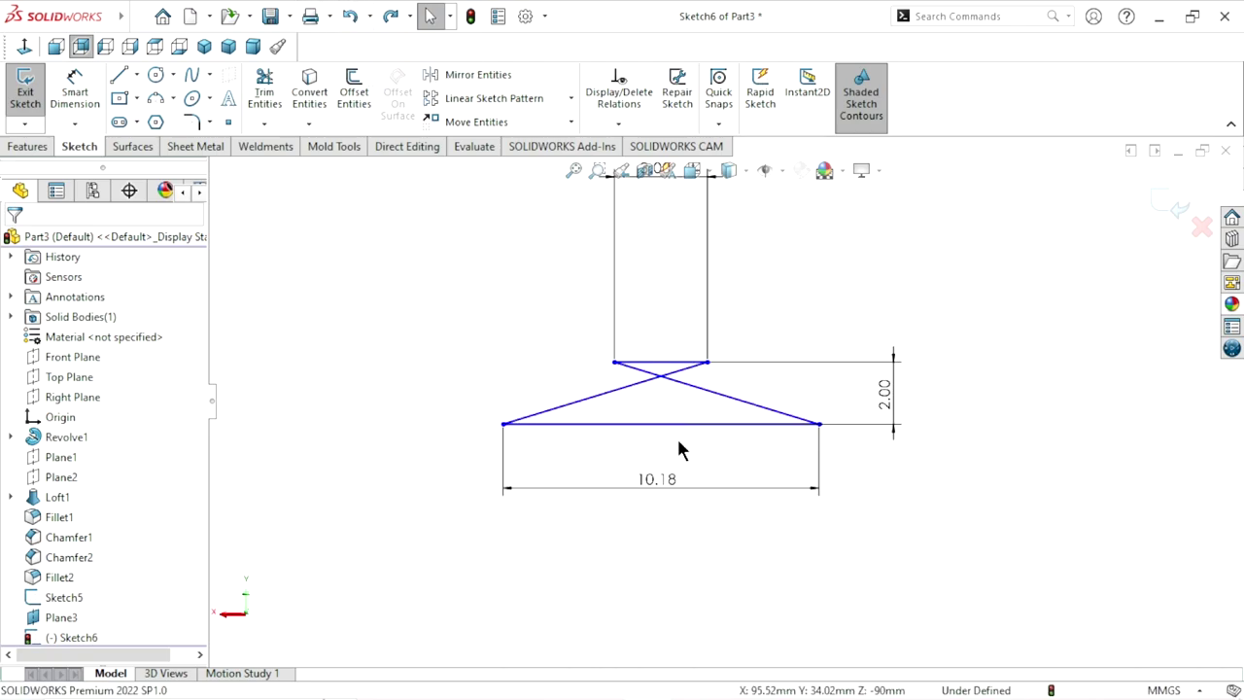
Step: Delete the 10.18 dimension, pull the bottom corners into a trapezoid, and dimension its bottom 1.50
{"action": "left_click", "coordinate": [667, 464]}
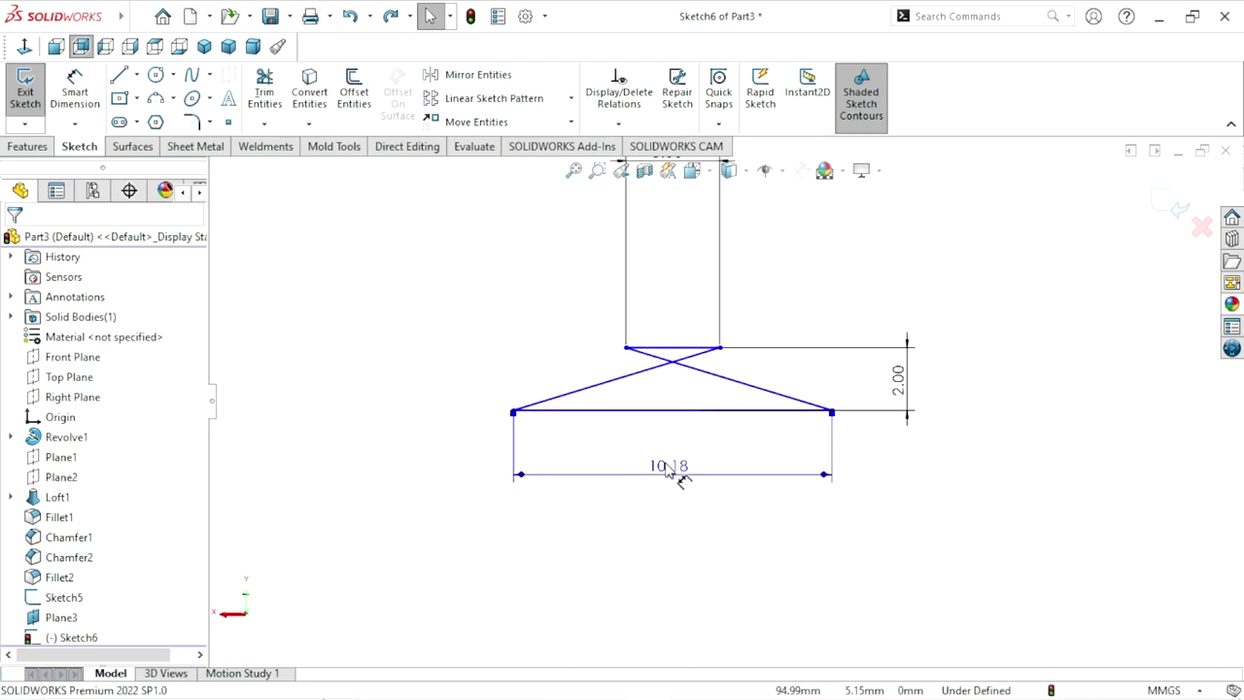
{"action": "key", "text": "Delete"}
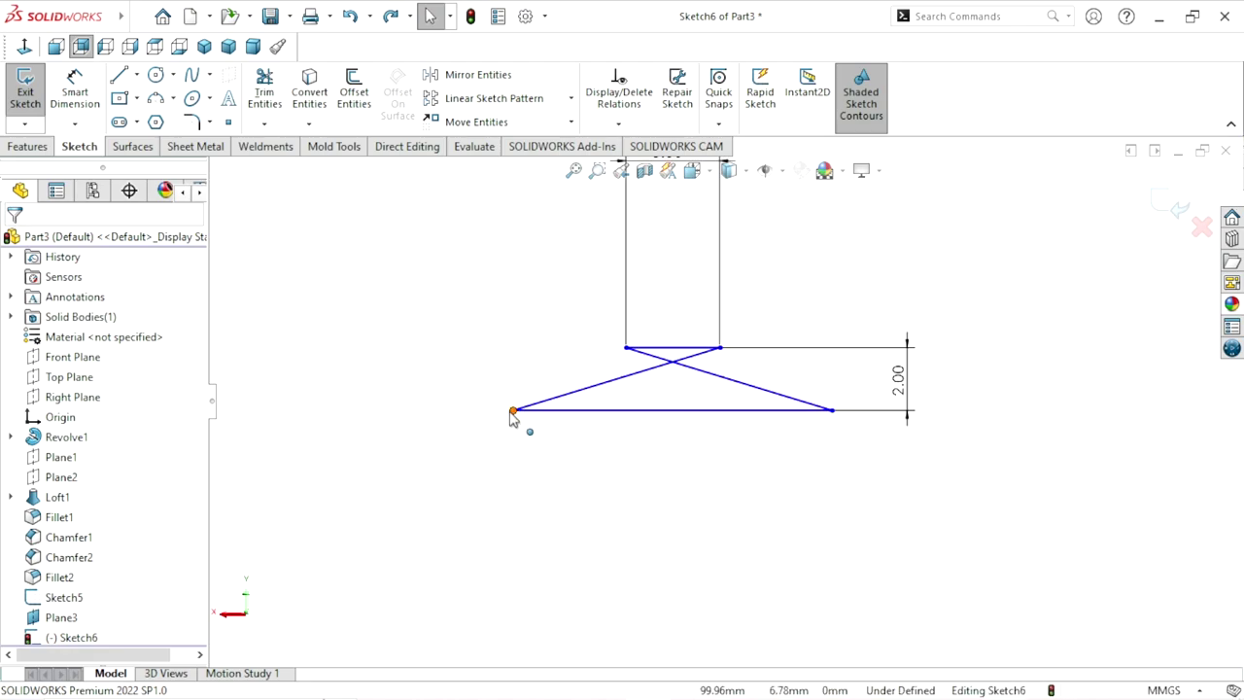
{"action": "left_click_drag", "start_coordinate": [561, 411], "coordinate": [693, 363]}
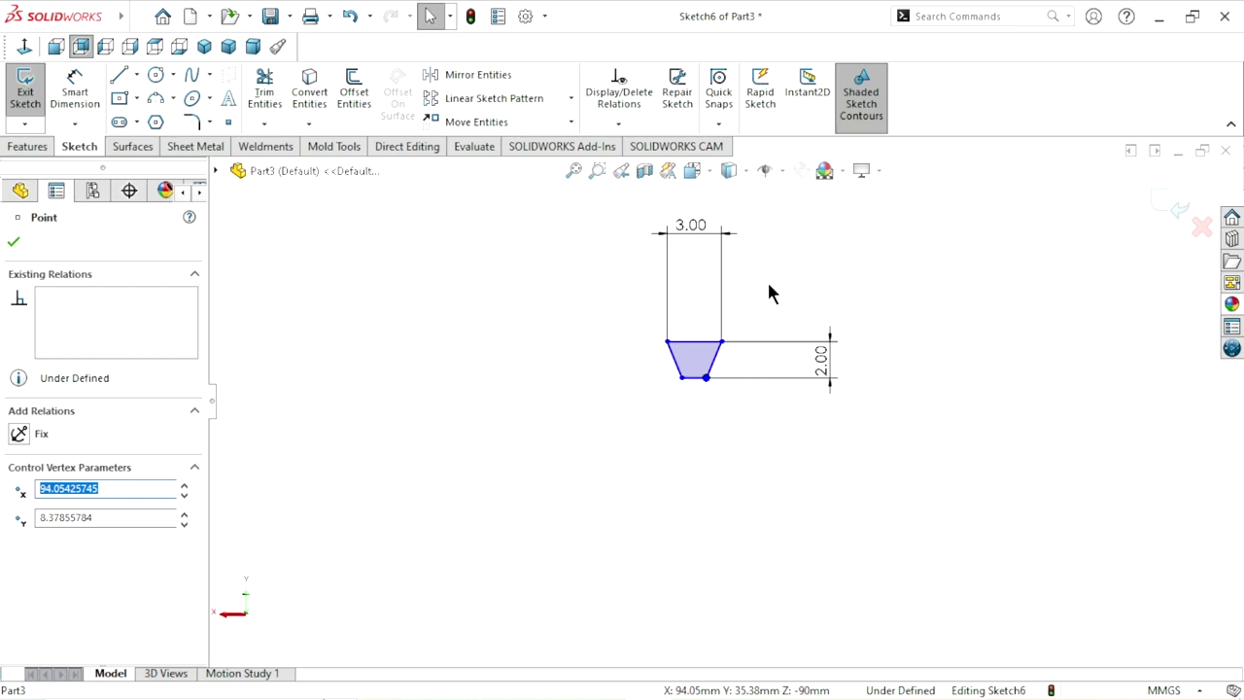
{"action": "left_click", "coordinate": [75, 77]}
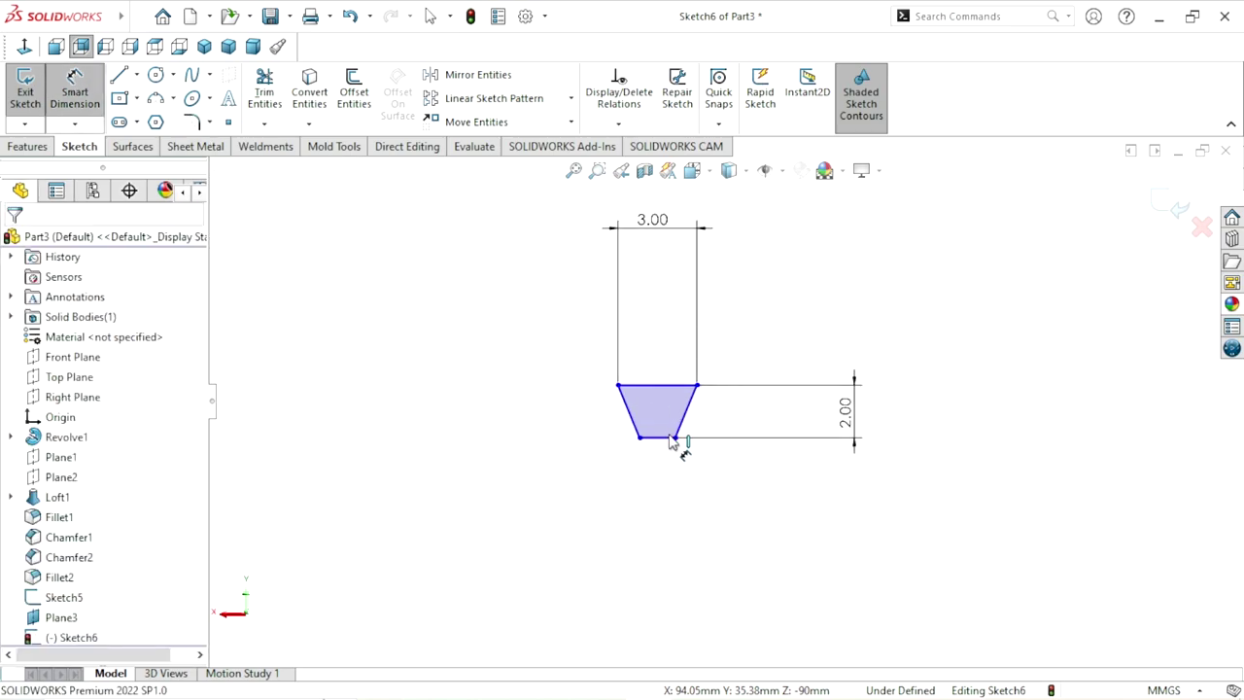
{"action": "left_click", "coordinate": [667, 438]}
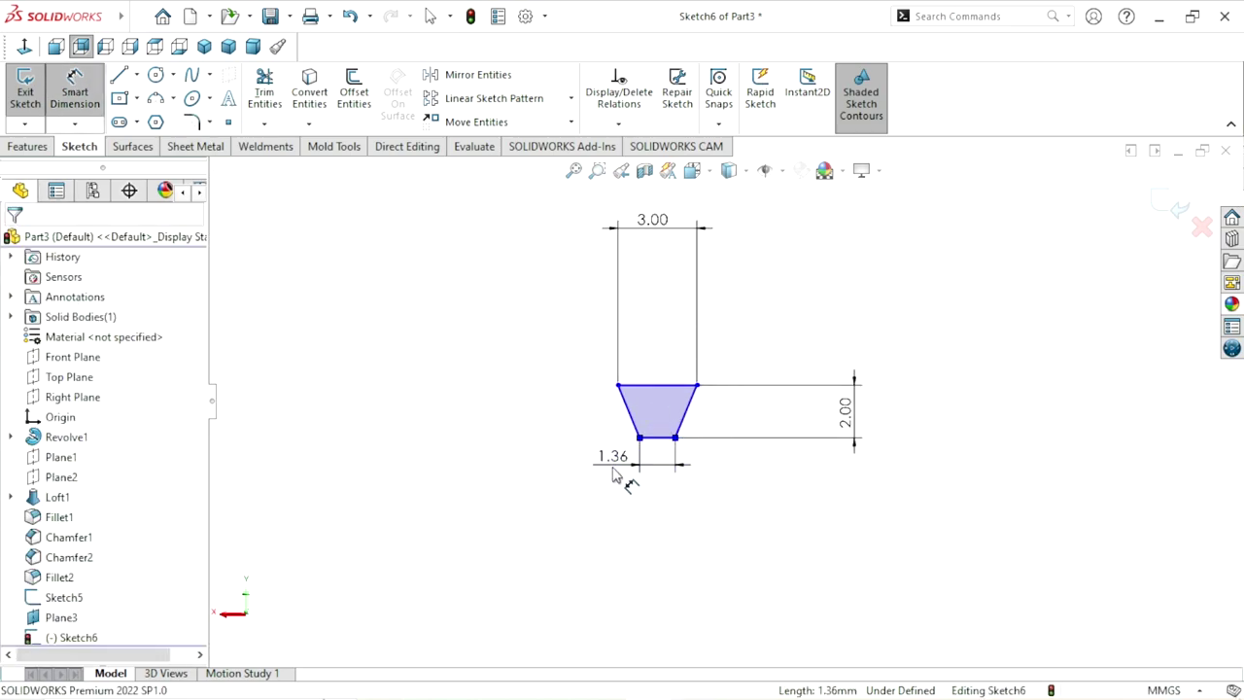
{"action": "left_click", "coordinate": [612, 474]}
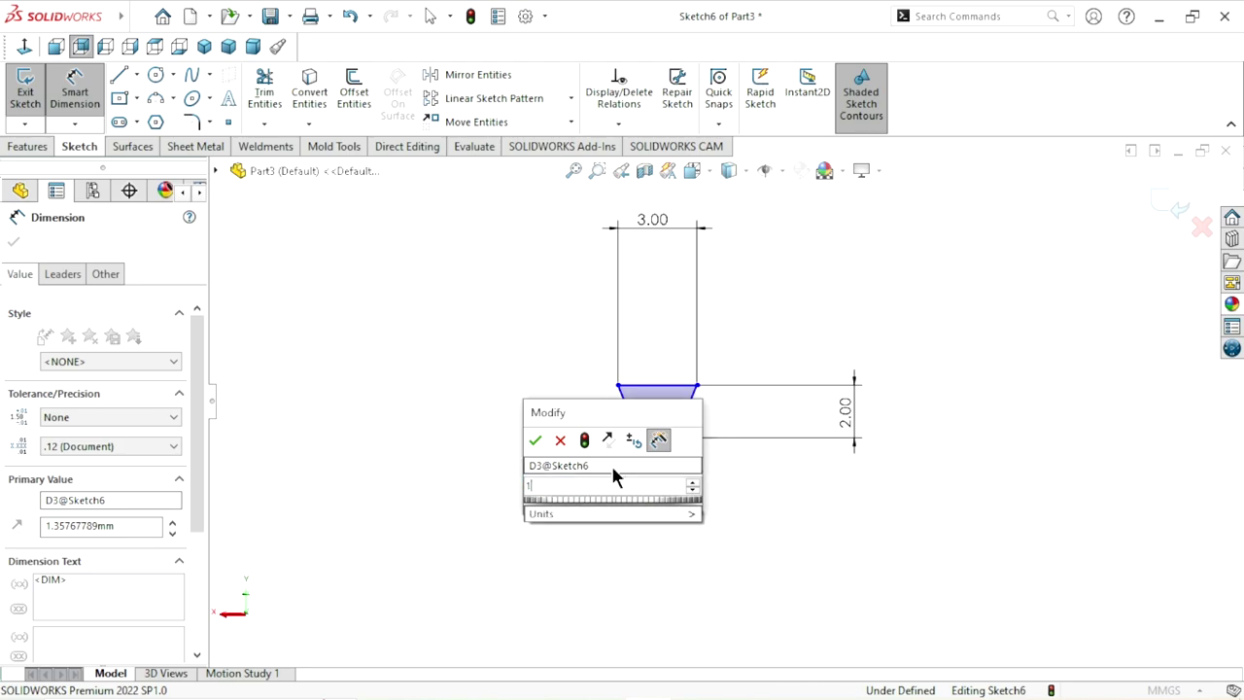
{"action": "left_click", "coordinate": [537, 438]}
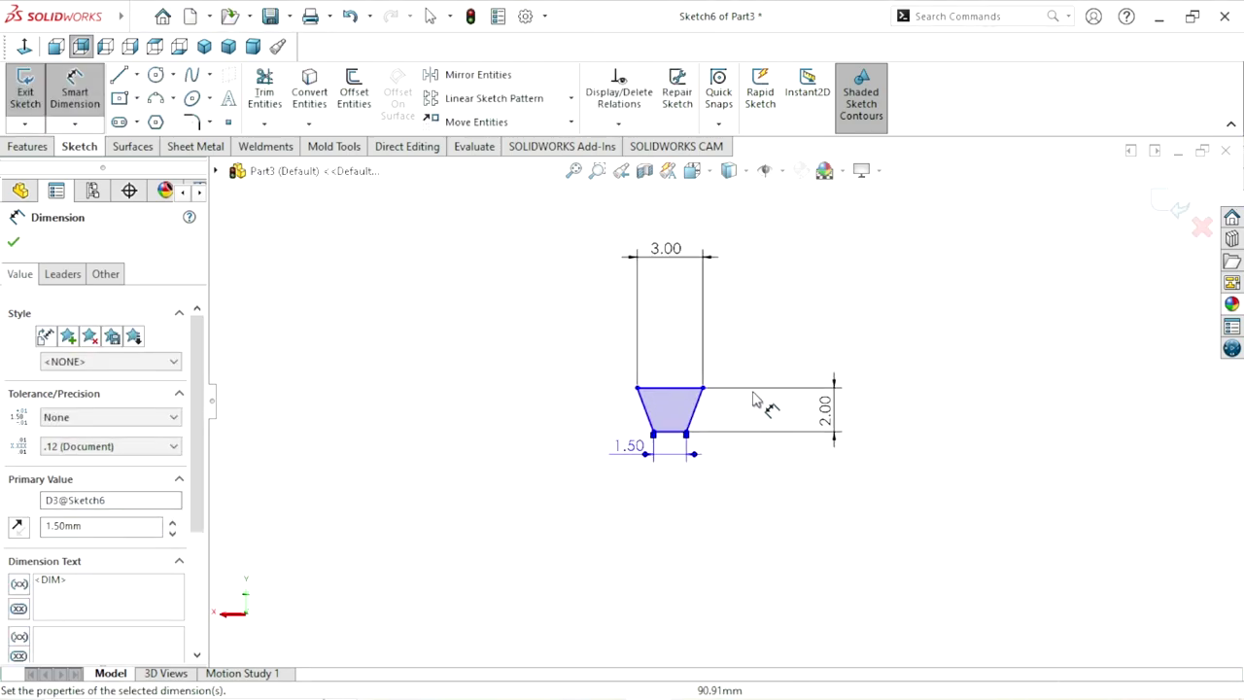
{"action": "left_click", "coordinate": [14, 241]}
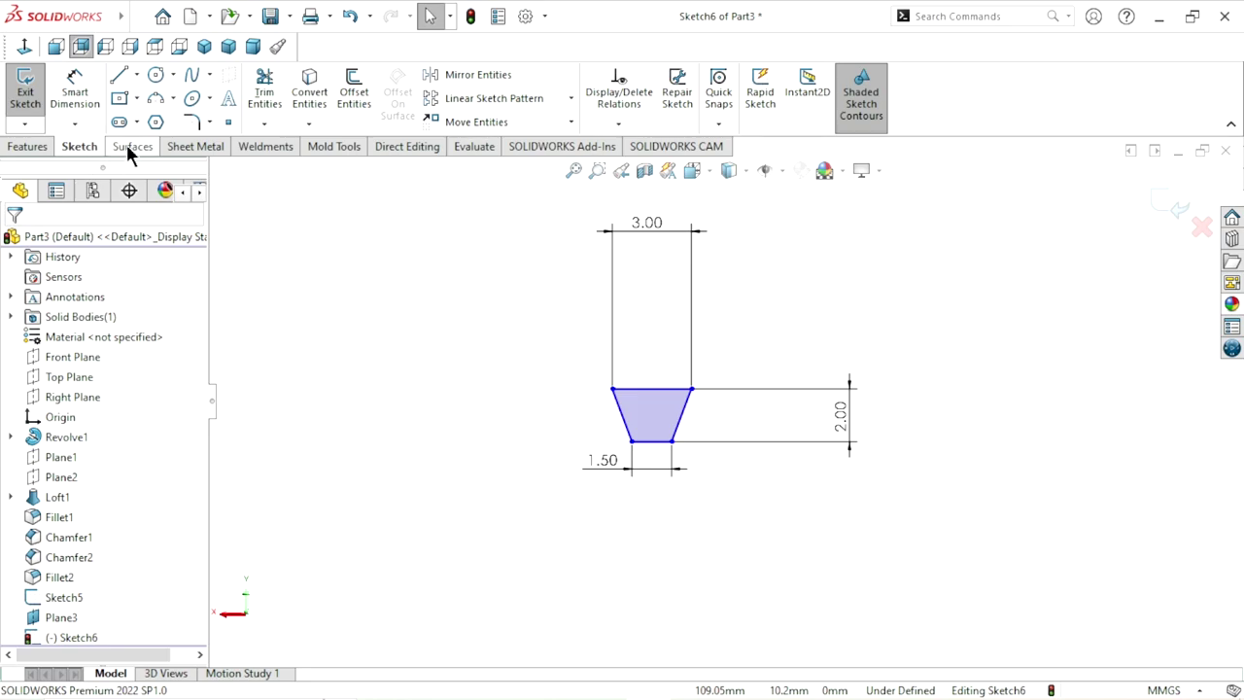
{"action": "left_click", "coordinate": [195, 124]}
Step: Fillet the trapezoid's two bottom corners at R0.50, accepting the relation warnings
{"action": "scroll", "coordinate": [658, 461], "scroll_direction": "down", "scroll_amount": 1}
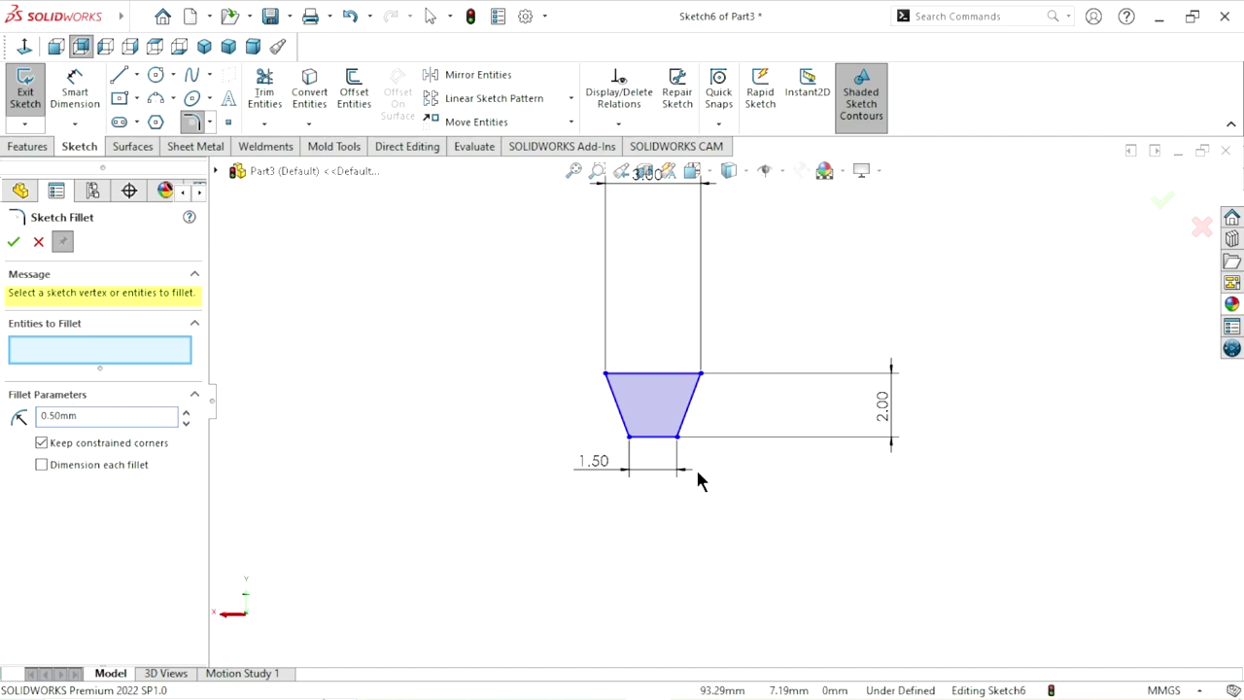
{"action": "scroll", "coordinate": [697, 478], "scroll_direction": "down", "scroll_amount": 3}
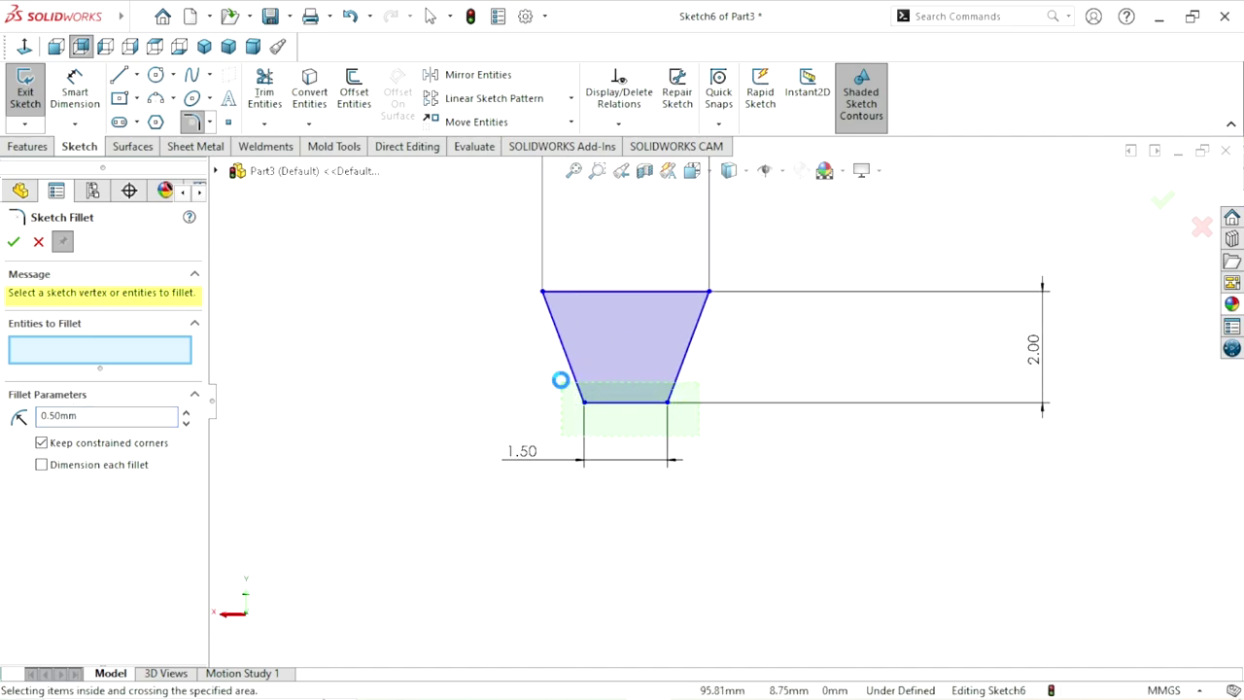
{"action": "left_click_drag", "start_coordinate": [568, 391], "coordinate": [560, 391]}
{"action": "left_click", "coordinate": [643, 379]}
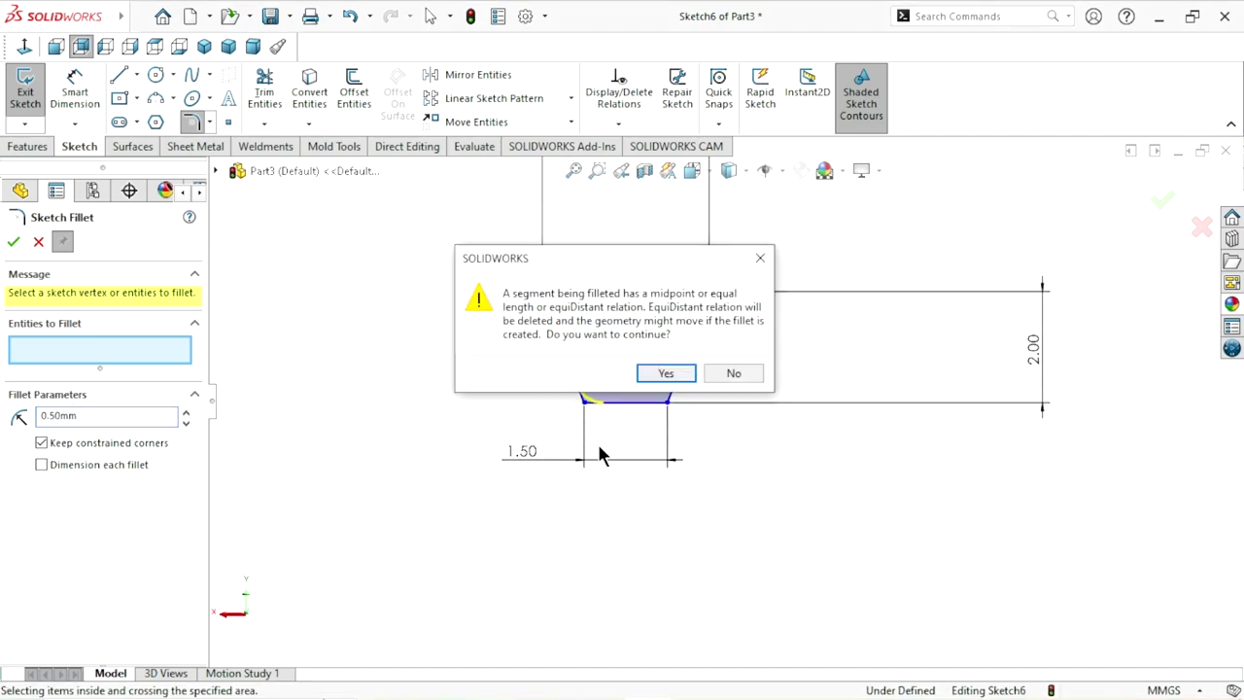
{"action": "left_click", "coordinate": [666, 375]}
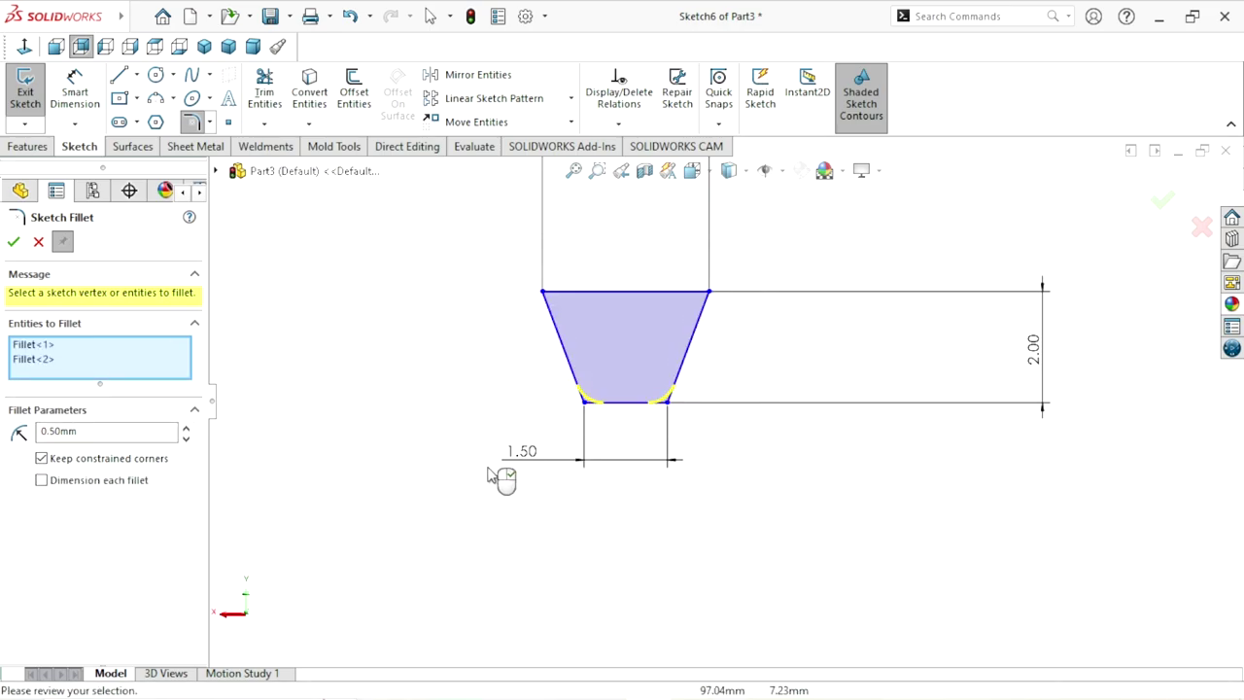
{"action": "left_click", "coordinate": [14, 243]}
{"action": "scroll", "coordinate": [569, 509], "scroll_direction": "up", "scroll_amount": 2}
{"action": "scroll", "coordinate": [592, 500], "scroll_direction": "up", "scroll_amount": 2}
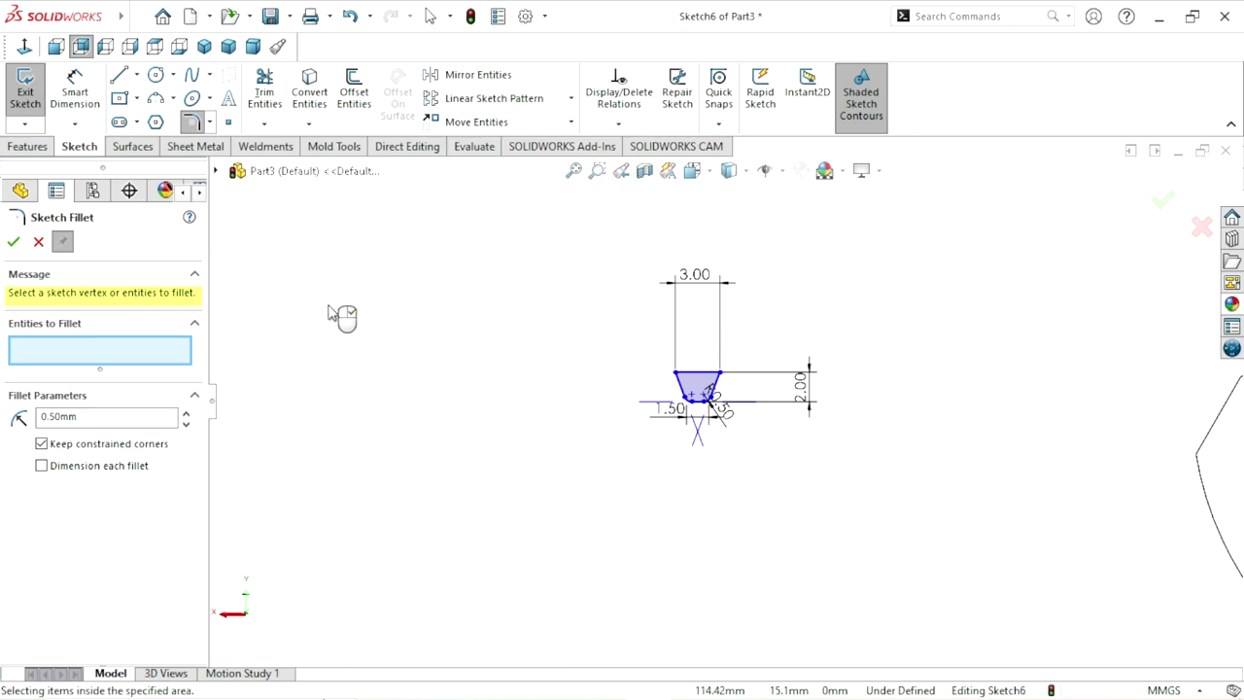
{"action": "left_click", "coordinate": [13, 243]}
Step: Move the R0.50, 3.00 and 2.00 dimensions clear of the profile
{"action": "scroll", "coordinate": [756, 413], "scroll_direction": "up", "scroll_amount": 1}
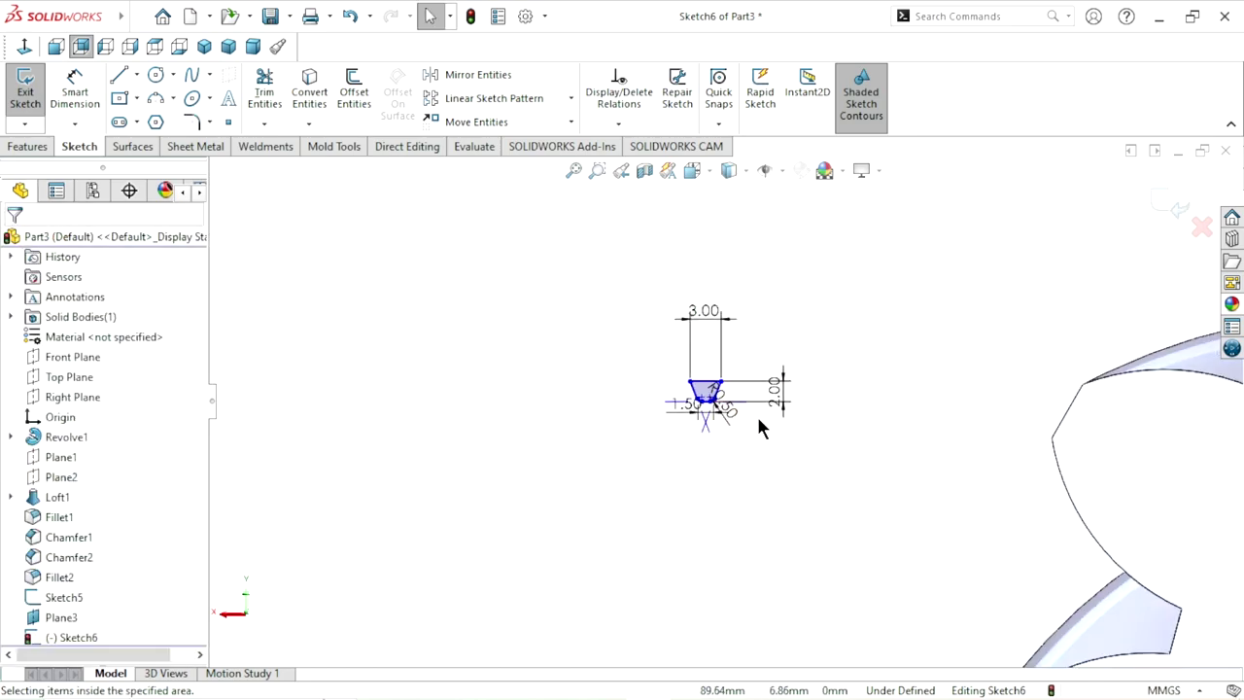
{"action": "scroll", "coordinate": [756, 413], "scroll_direction": "up", "scroll_amount": 1}
{"action": "left_click_drag", "start_coordinate": [672, 388], "coordinate": [760, 469]}
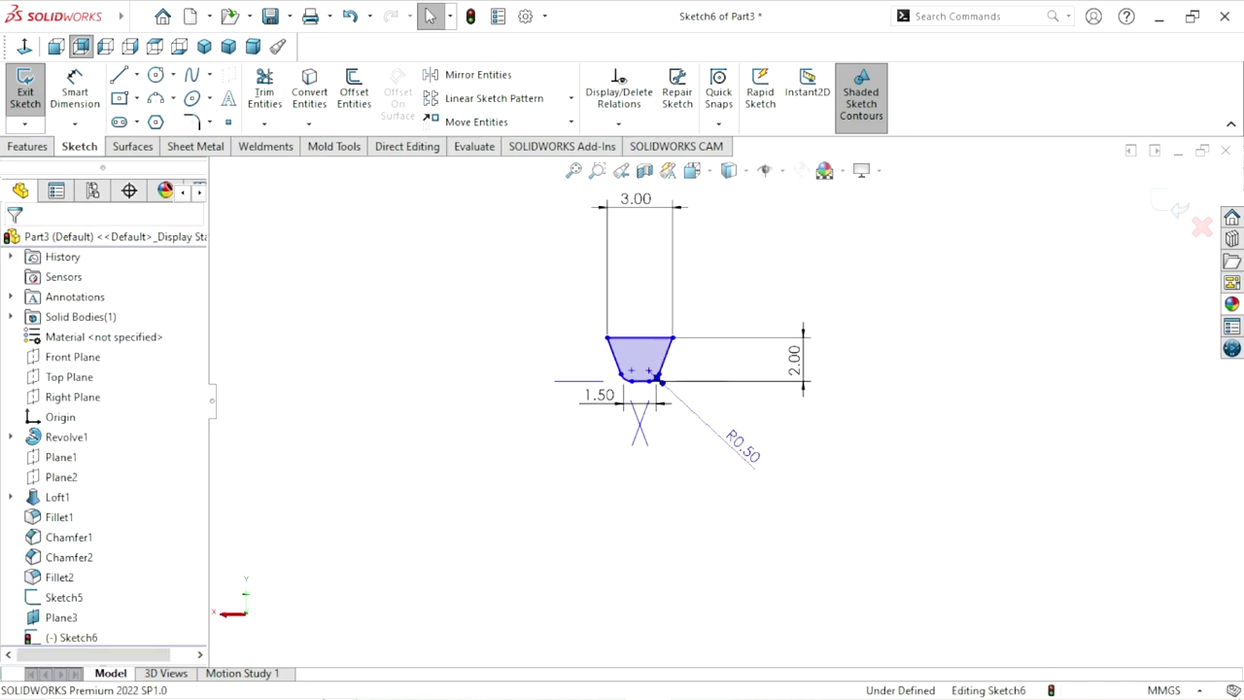
{"action": "scroll", "coordinate": [748, 464], "scroll_direction": "down", "scroll_amount": 2}
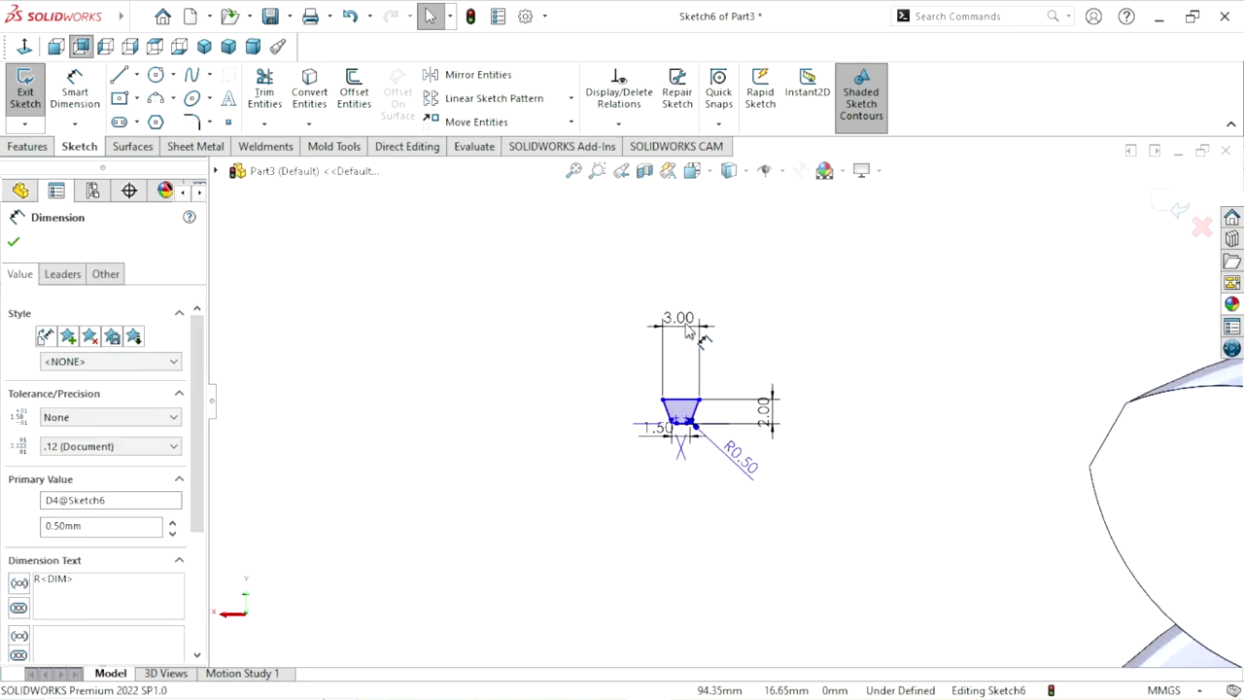
{"action": "mouse_move", "coordinate": [686, 331]}
{"action": "left_mouse_down"}
{"action": "mouse_move", "coordinate": [695, 361]}
{"action": "mouse_move", "coordinate": [627, 371]}
{"action": "left_mouse_up"}
{"action": "left_click", "coordinate": [783, 389]}
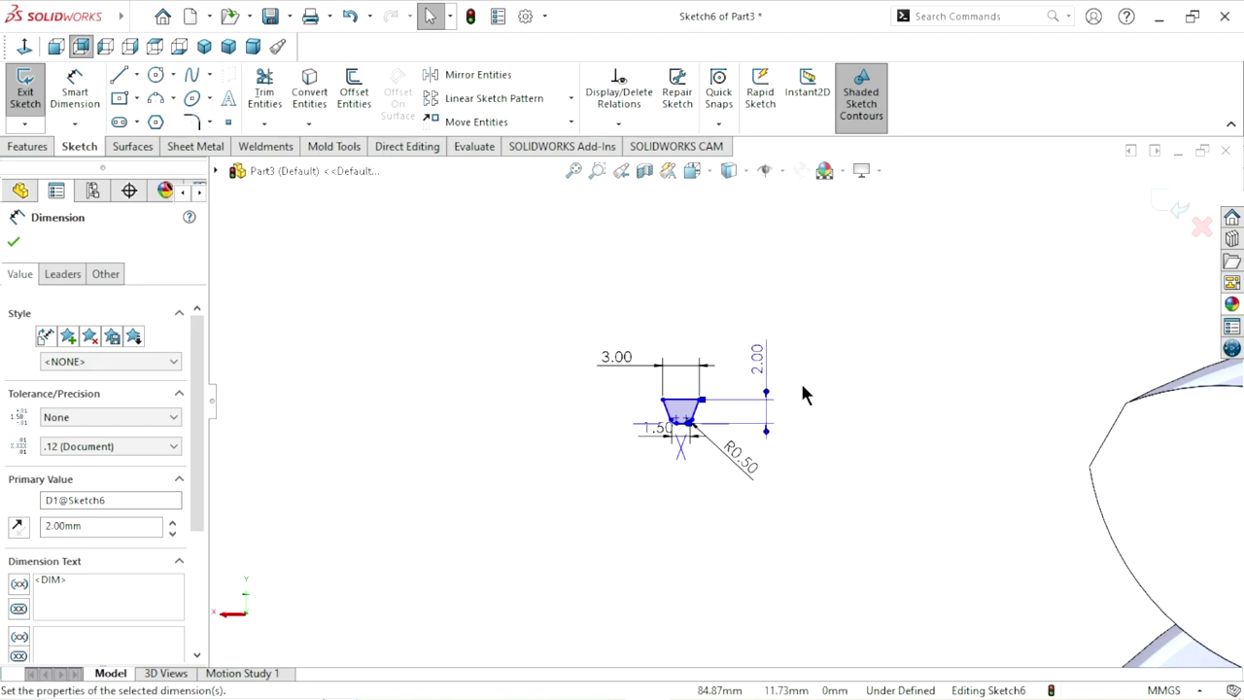
{"action": "key", "text": "Escape"}
{"action": "scroll", "coordinate": [792, 487], "scroll_direction": "down", "scroll_amount": 2}
{"action": "scroll", "coordinate": [792, 486], "scroll_direction": "down", "scroll_amount": 2}
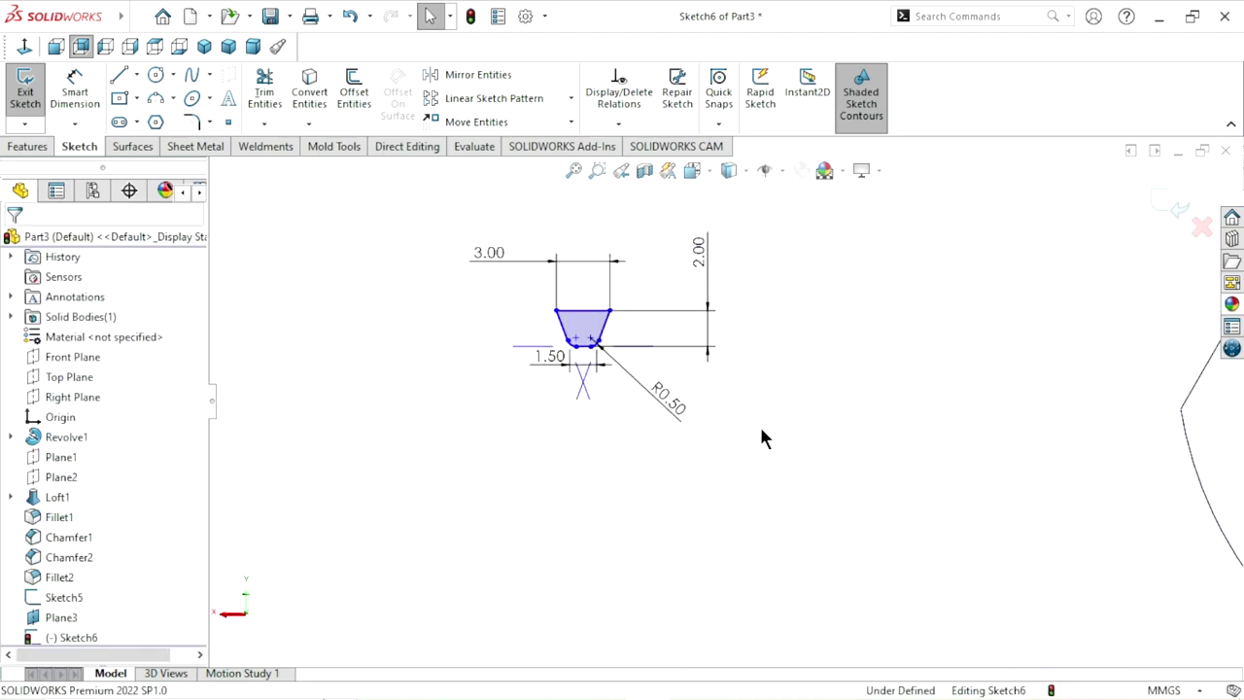
Step: Add a Pierce relation between the profile point and the Sketch5 path line
{"action": "left_click", "coordinate": [590, 320]}
{"action": "scroll", "coordinate": [688, 442], "scroll_direction": "up", "scroll_amount": 3}
{"action": "scroll", "coordinate": [719, 446], "scroll_direction": "up", "scroll_amount": 2}
{"action": "scroll", "coordinate": [1037, 503], "scroll_direction": "down", "scroll_amount": 4}
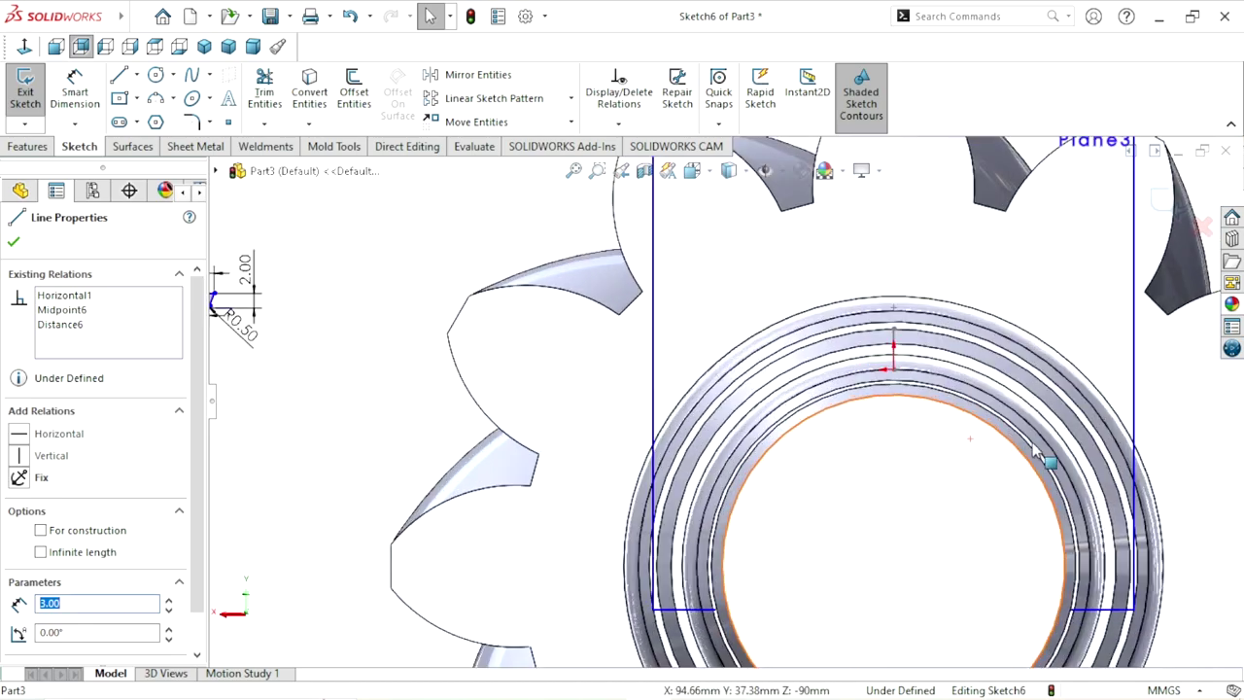
{"action": "scroll", "coordinate": [1035, 449], "scroll_direction": "down", "scroll_amount": 2}
{"action": "scroll", "coordinate": [949, 396], "scroll_direction": "down", "scroll_amount": 2}
{"action": "mouse_move", "coordinate": [825, 405]}
{"action": "middle_mouse_down"}
{"action": "mouse_move", "coordinate": [744, 327]}
{"action": "mouse_move", "coordinate": [774, 317]}
{"action": "middle_mouse_up"}
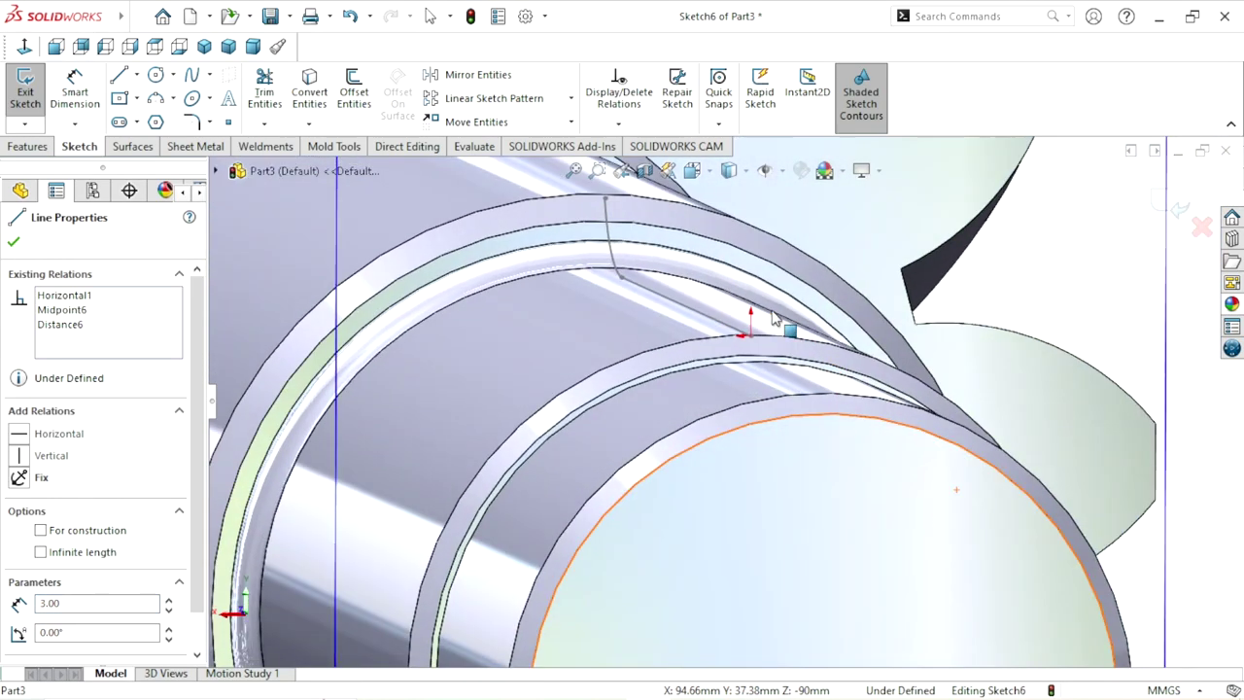
{"action": "left_click", "coordinate": [742, 334], "text": "ctrl"}
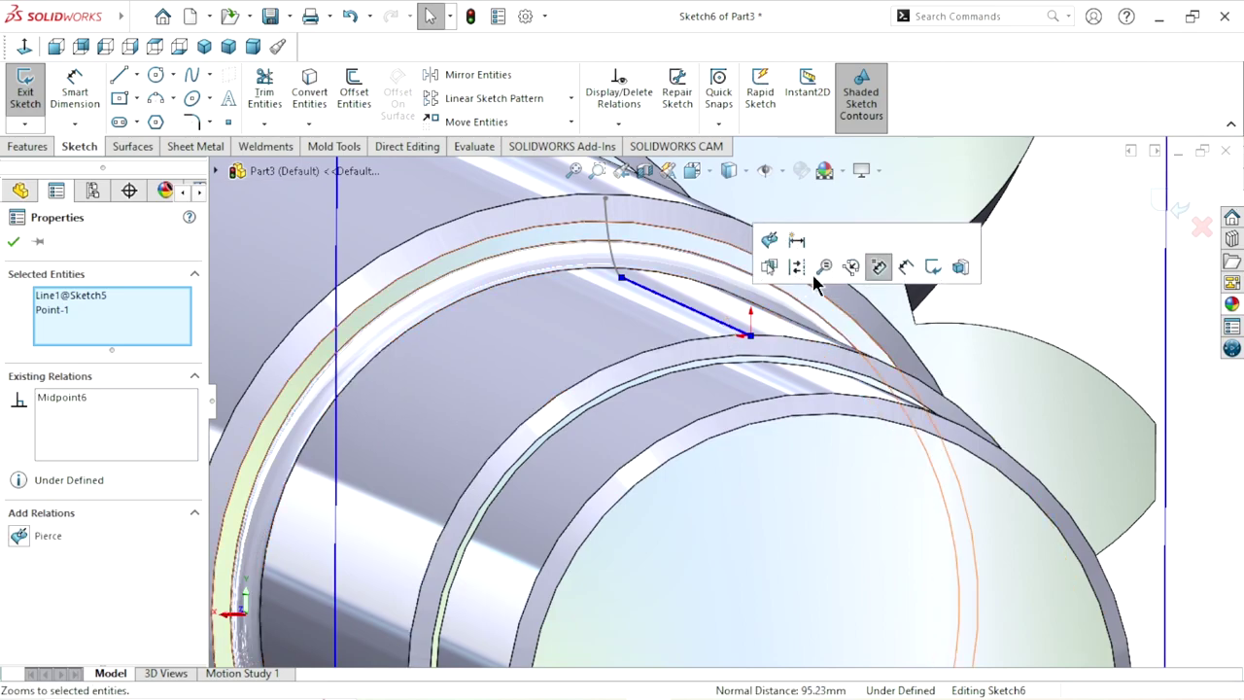
{"action": "left_click", "coordinate": [769, 240]}
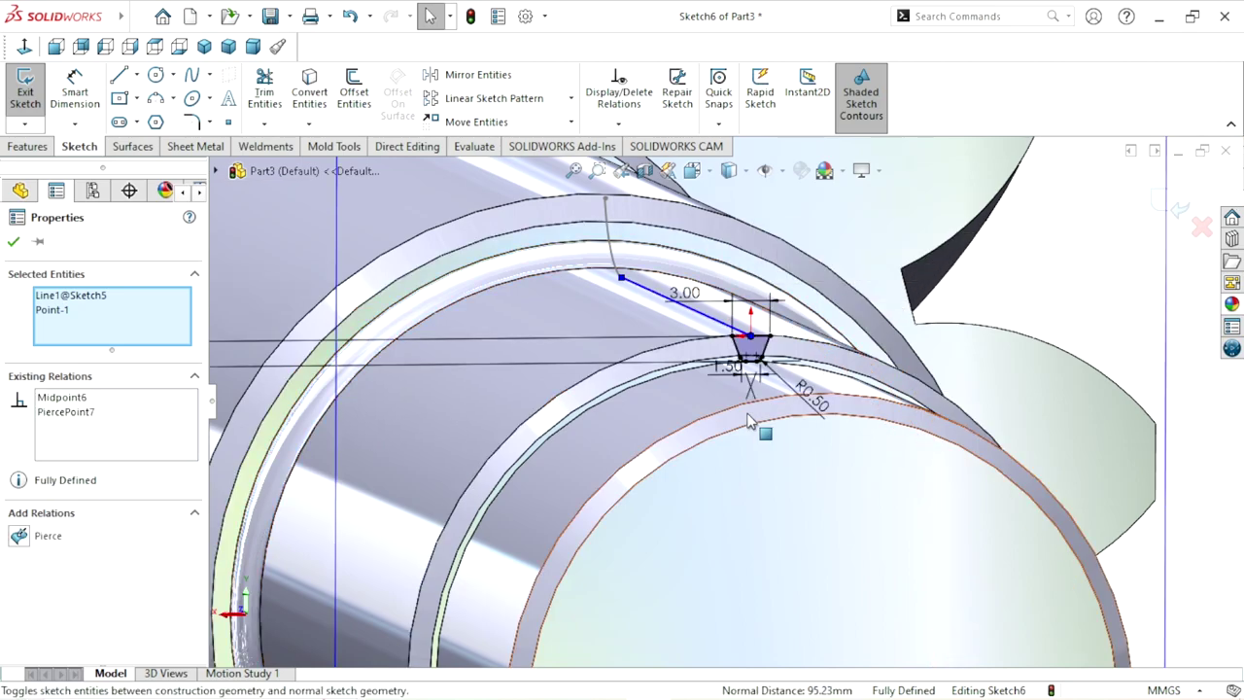
{"action": "key", "text": "Right"}
{"action": "left_click", "coordinate": [14, 244]}
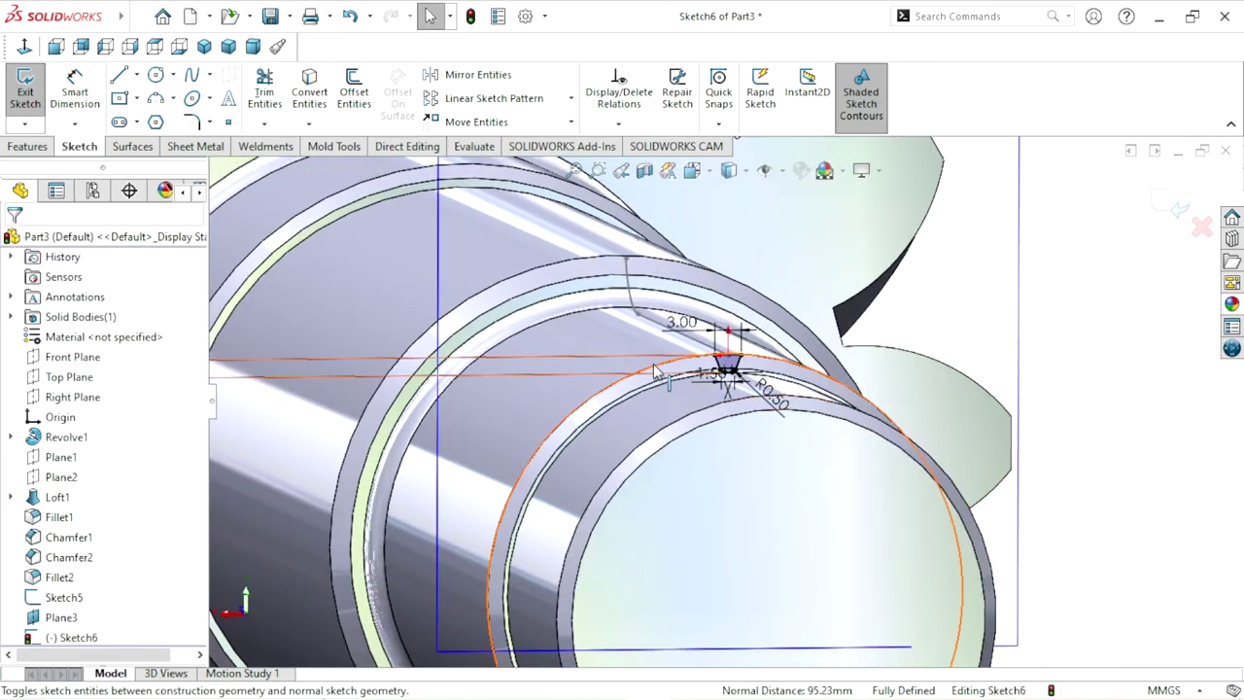
Step: View the sketch normal to its plane and move the 2.00 dimension beside the profile
{"action": "scroll", "coordinate": [723, 400], "scroll_direction": "up", "scroll_amount": 5}
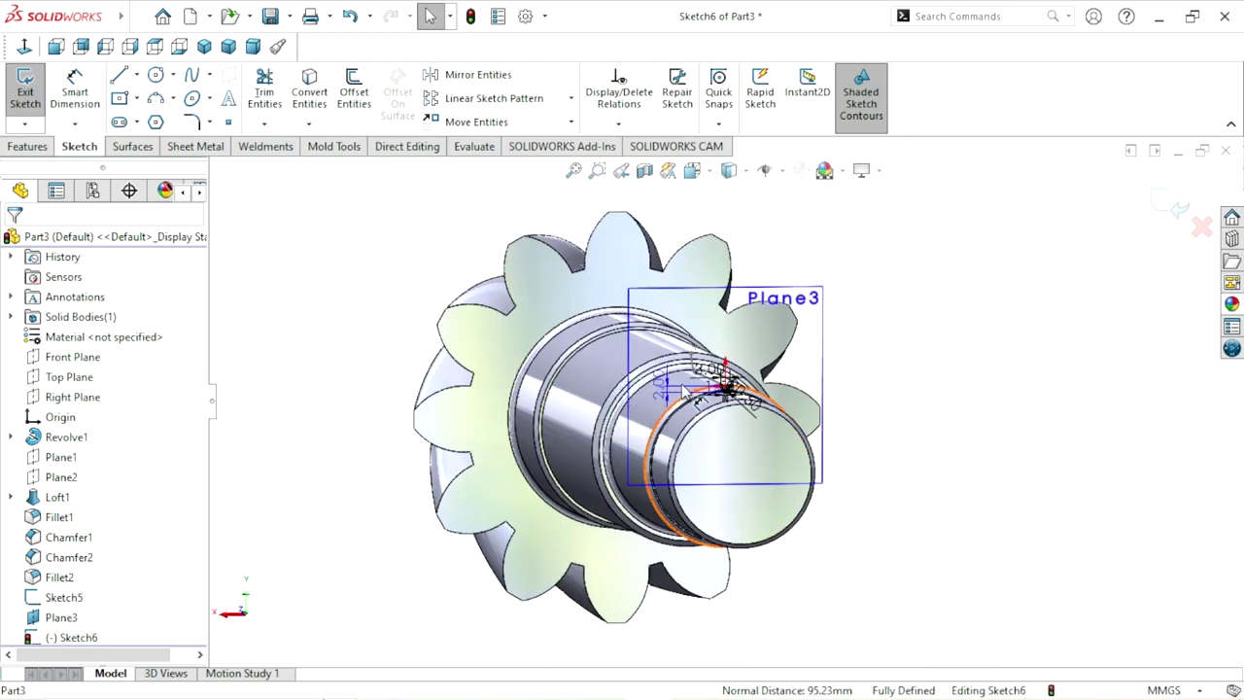
{"action": "left_click", "coordinate": [677, 377]}
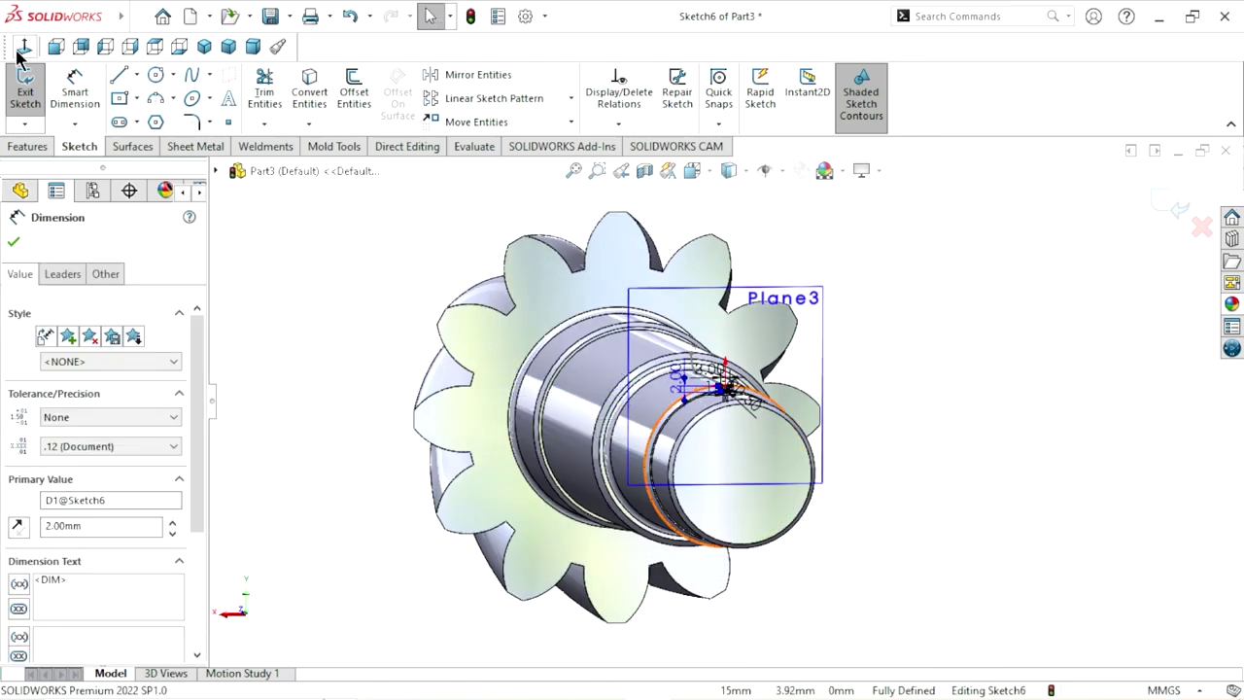
{"action": "left_click", "coordinate": [56, 46]}
{"action": "left_click", "coordinate": [24, 46]}
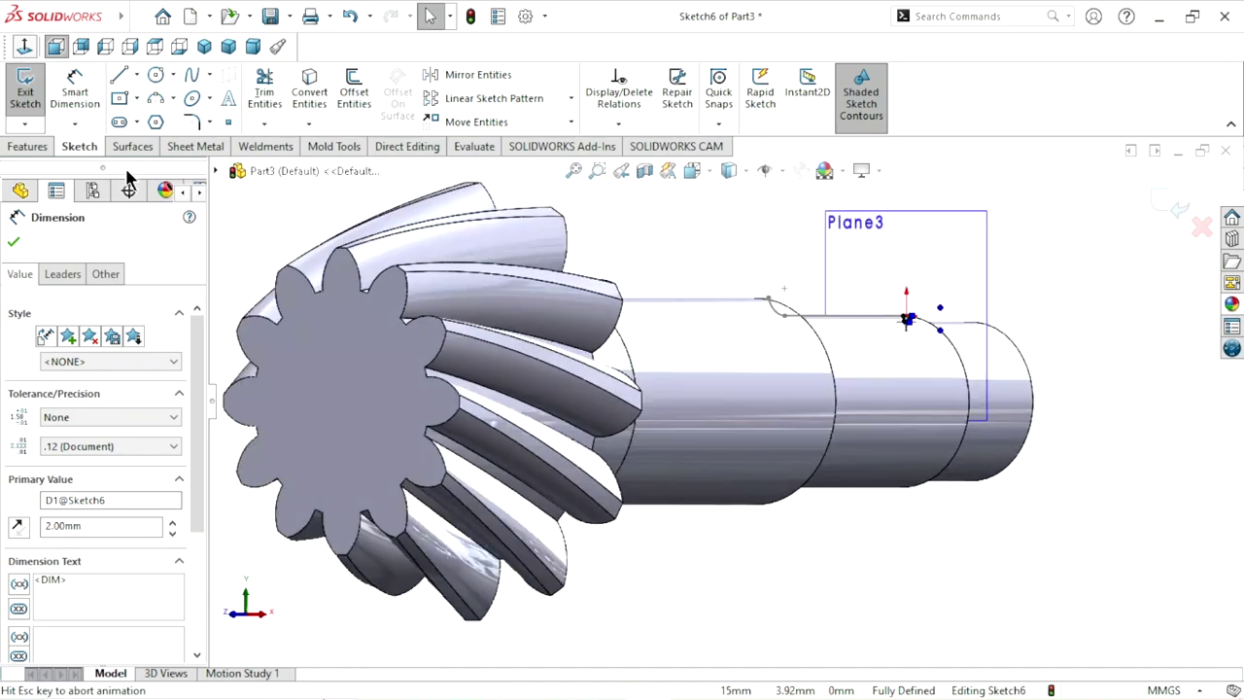
{"action": "scroll", "coordinate": [715, 349], "scroll_direction": "down", "scroll_amount": 6}
{"action": "scroll", "coordinate": [738, 335], "scroll_direction": "down", "scroll_amount": 3}
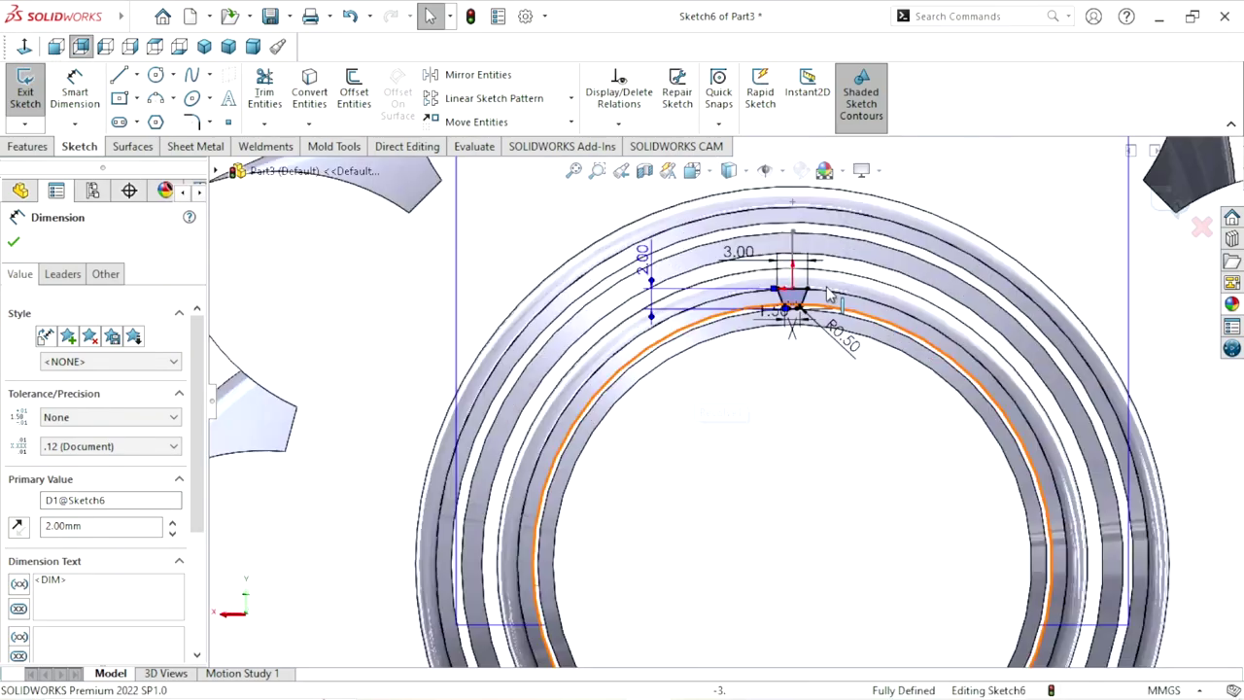
{"action": "scroll", "coordinate": [748, 330], "scroll_direction": "down", "scroll_amount": 3}
{"action": "mouse_move", "coordinate": [525, 309]}
{"action": "left_mouse_down"}
{"action": "mouse_move", "coordinate": [688, 311]}
{"action": "mouse_move", "coordinate": [664, 296]}
{"action": "left_mouse_up"}
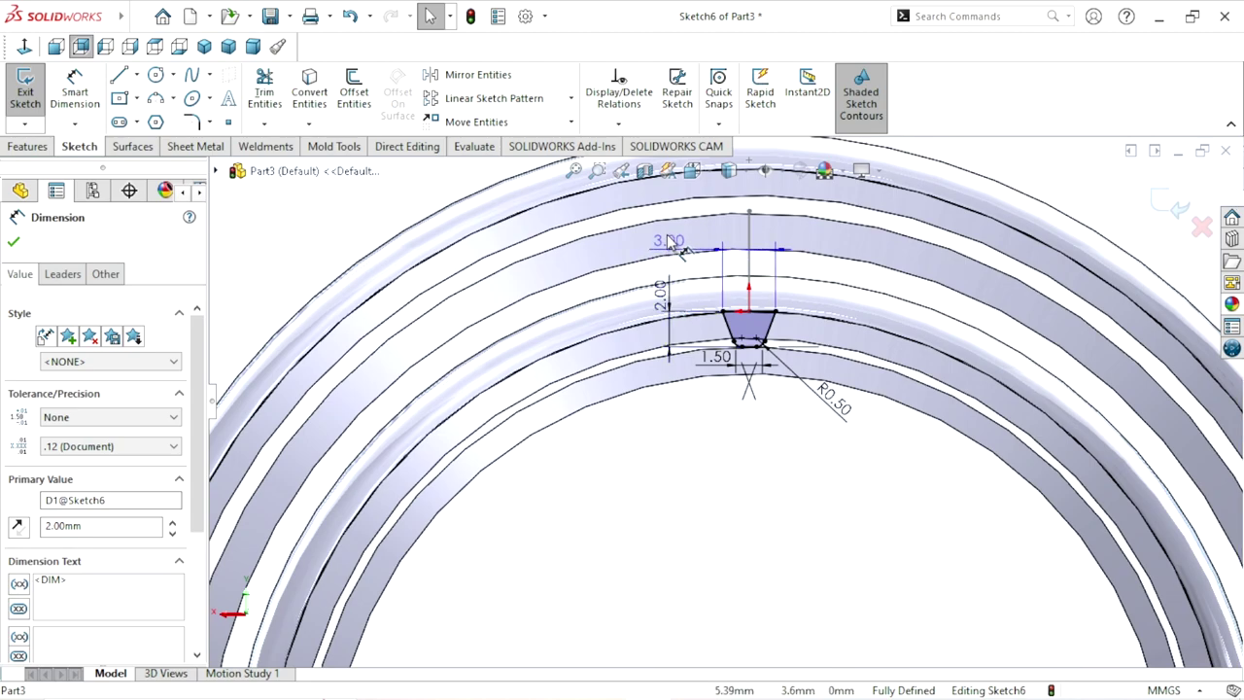
Step: Close the dimension properties and exit Sketch6
{"action": "left_click", "coordinate": [678, 247]}
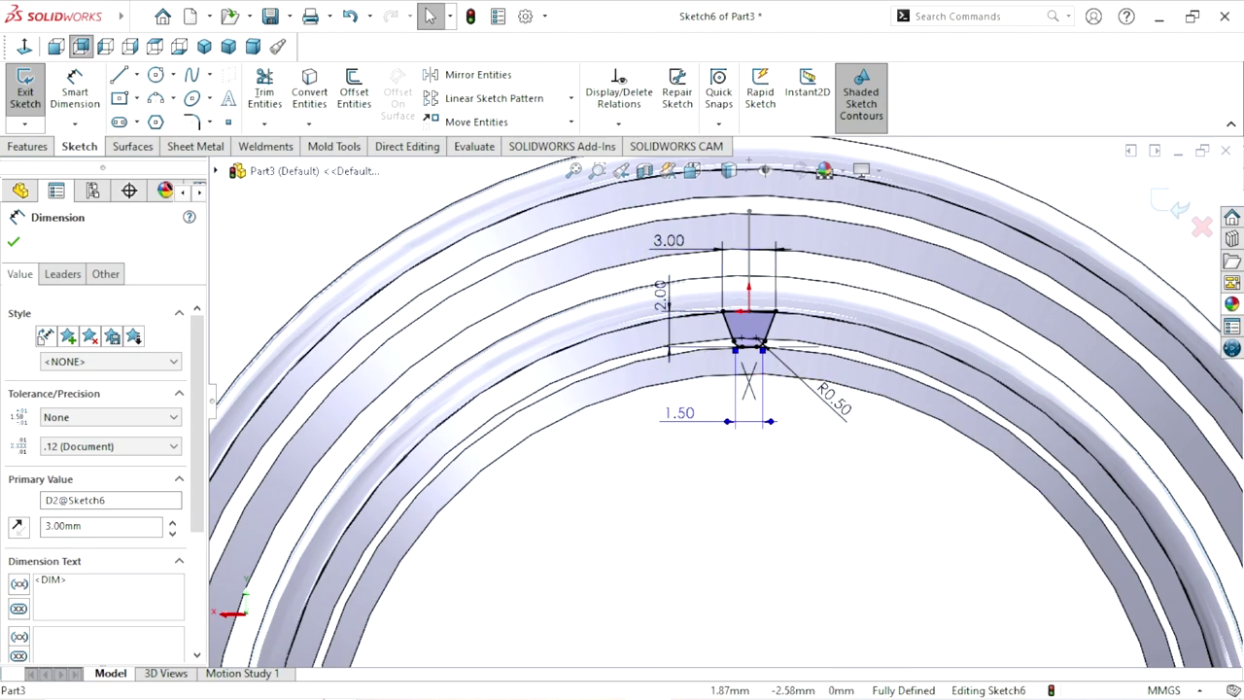
{"action": "left_click", "coordinate": [748, 421]}
{"action": "scroll", "coordinate": [748, 447], "scroll_direction": "up", "scroll_amount": 5}
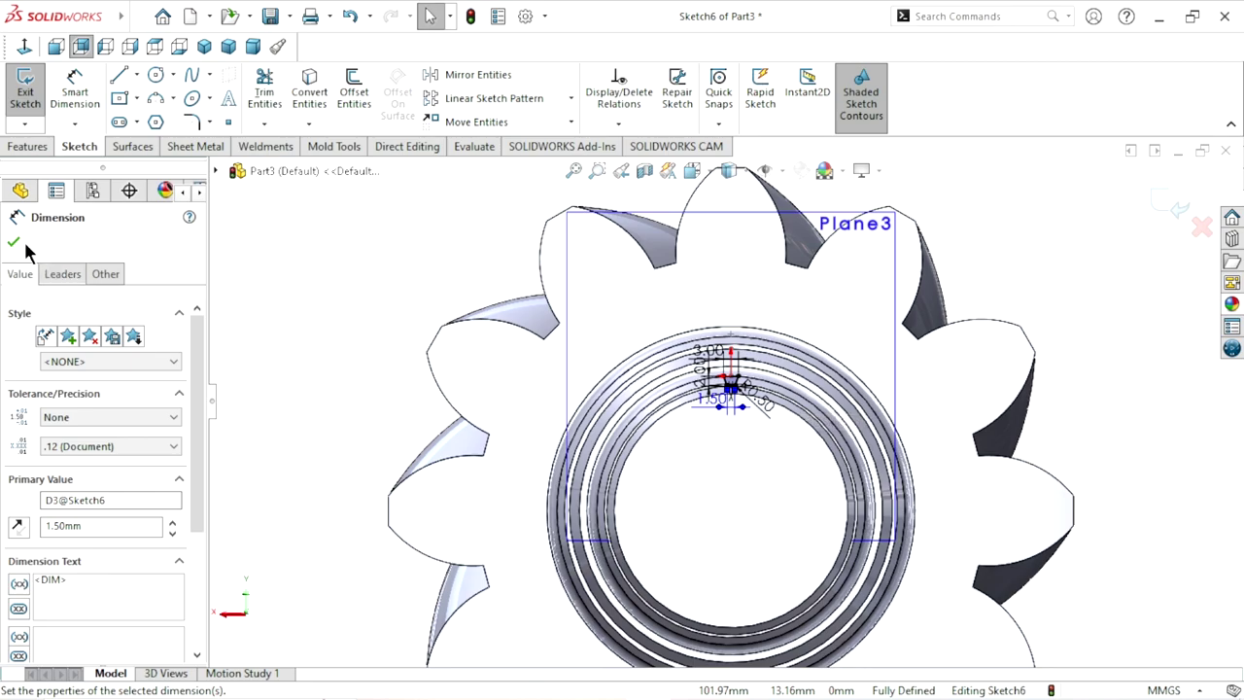
{"action": "left_click", "coordinate": [14, 243]}
{"action": "scroll", "coordinate": [722, 372], "scroll_direction": "up", "scroll_amount": 2}
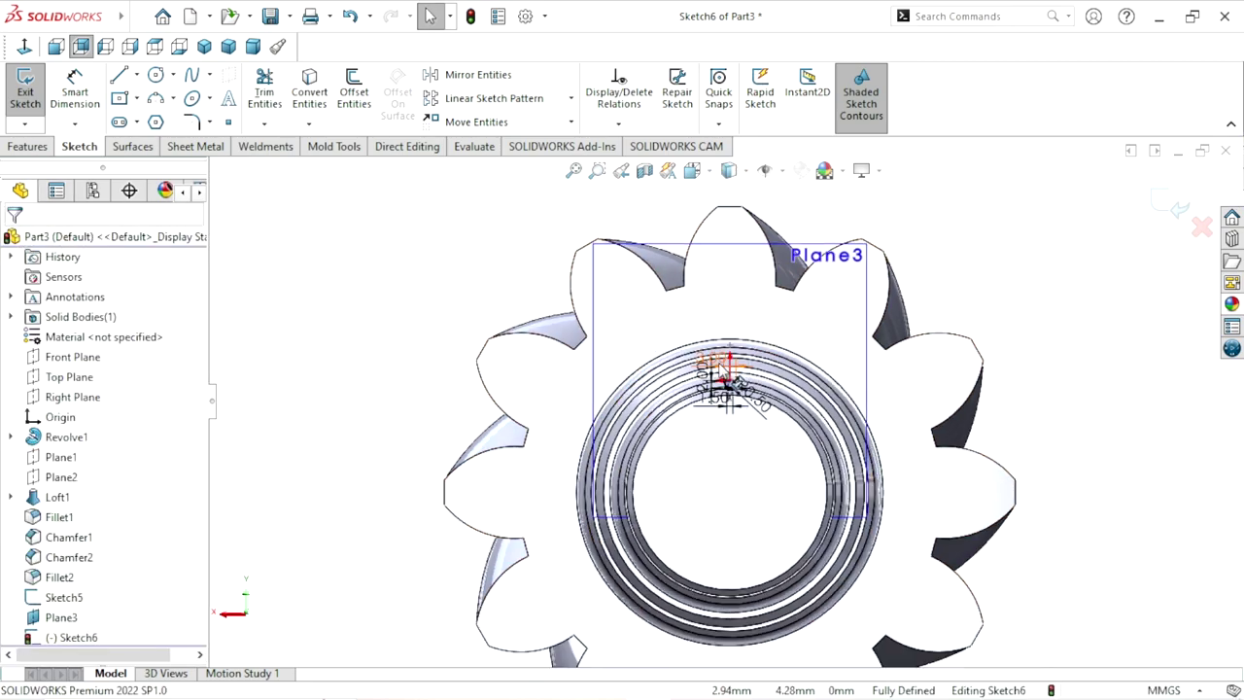
{"action": "left_click", "coordinate": [1178, 212]}
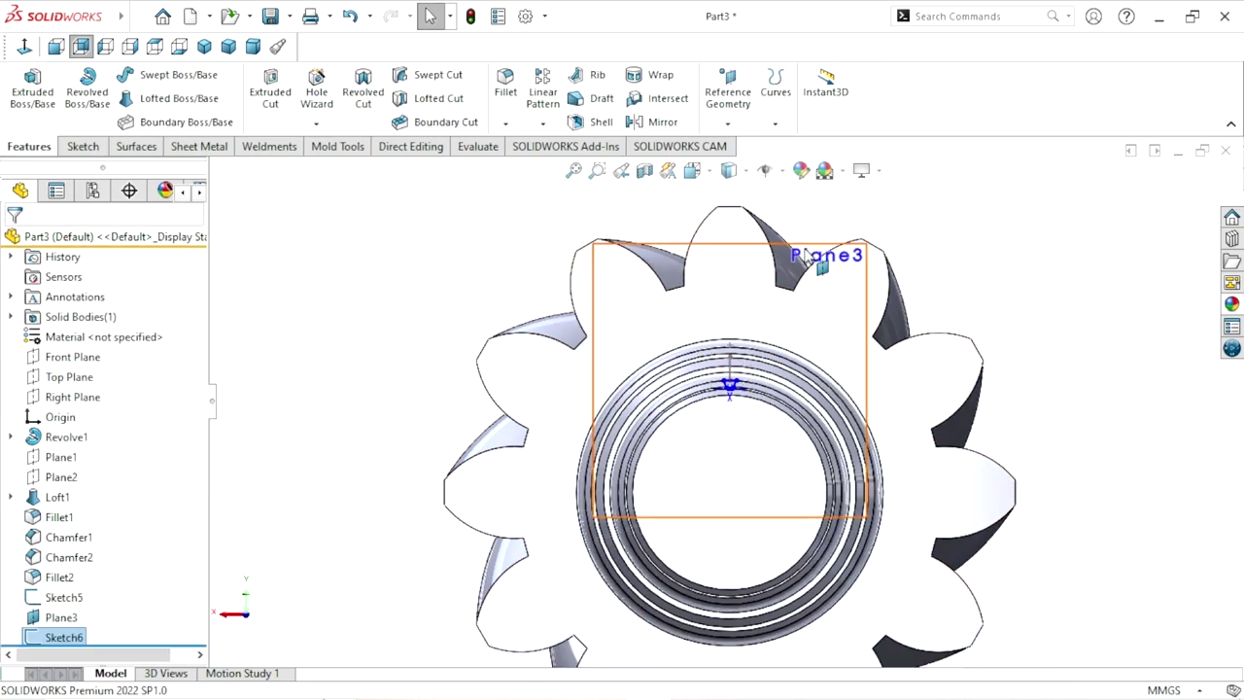
Step: Hide Plane3 and orbit to an isometric view of the gear and shaft
{"action": "left_click", "coordinate": [841, 239]}
{"action": "left_click", "coordinate": [908, 194]}
{"action": "scroll", "coordinate": [749, 437], "scroll_direction": "up", "scroll_amount": 3}
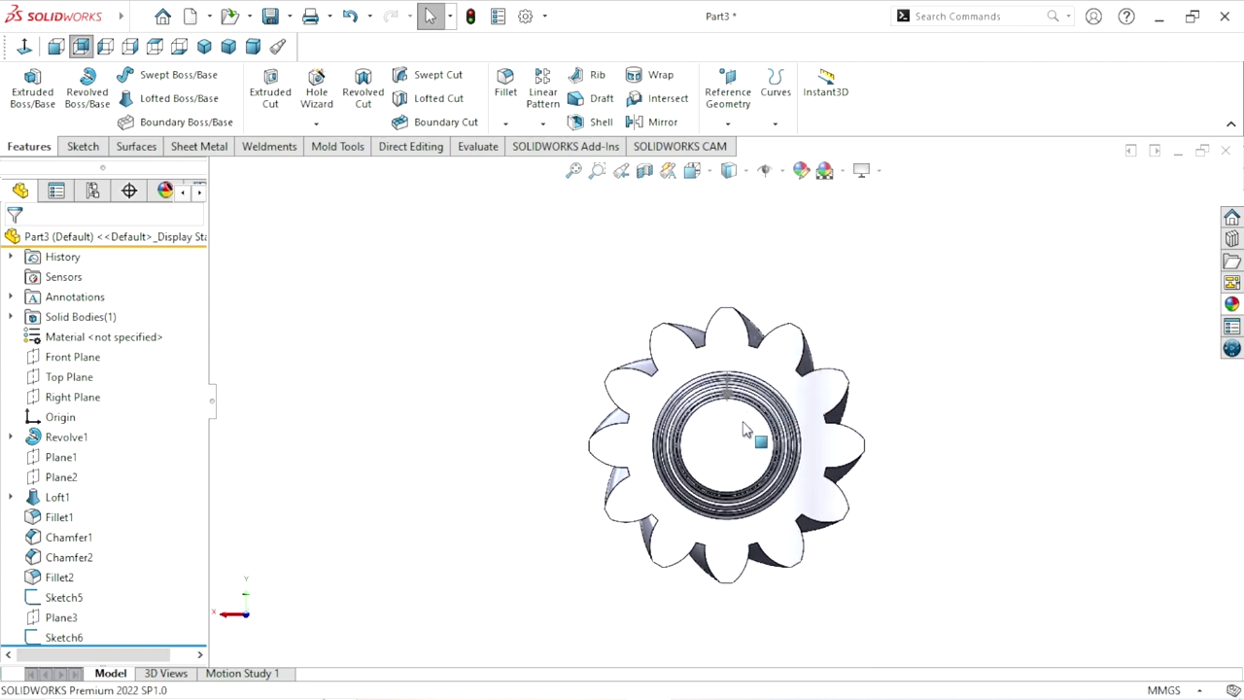
{"action": "mouse_move", "coordinate": [749, 436]}
{"action": "middle_mouse_down"}
{"action": "mouse_move", "coordinate": [771, 444]}
{"action": "mouse_move", "coordinate": [787, 473]}
{"action": "middle_mouse_up"}
{"action": "scroll", "coordinate": [839, 444], "scroll_direction": "down", "scroll_amount": 2}
{"action": "scroll", "coordinate": [736, 451], "scroll_direction": "down", "scroll_amount": 3}
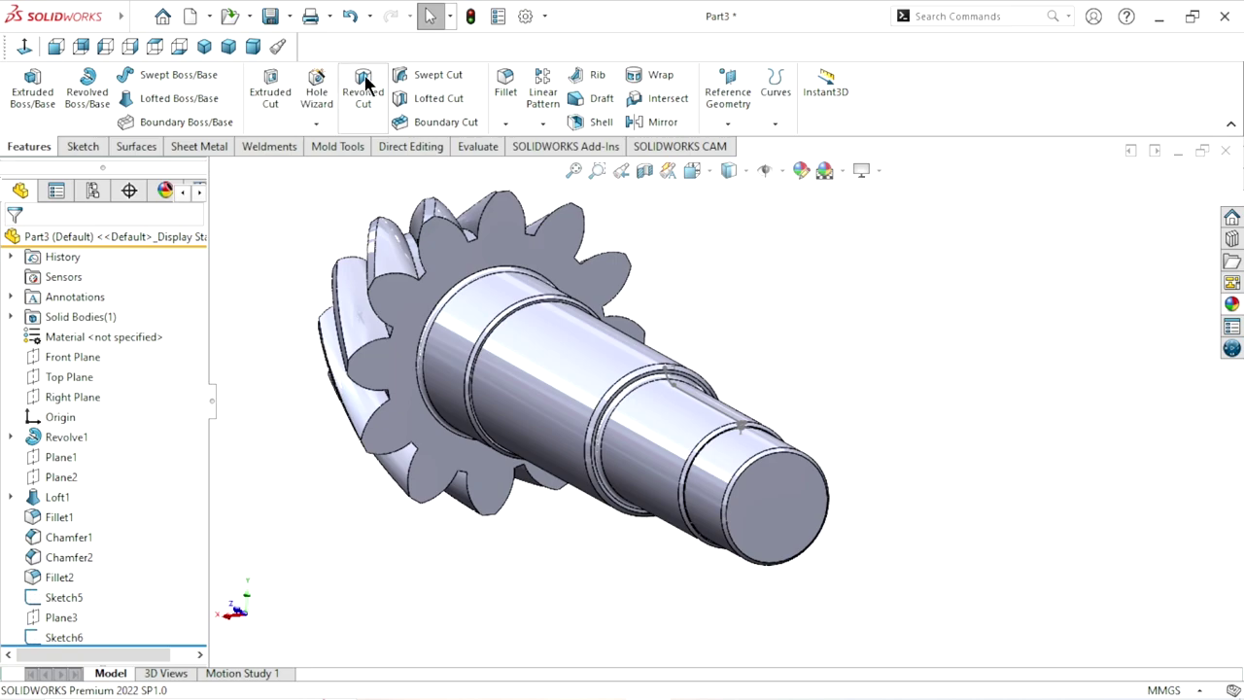
Step: Create a swept cut using Sketch6 as the profile and Sketch5 as the path
{"action": "left_click", "coordinate": [432, 77]}
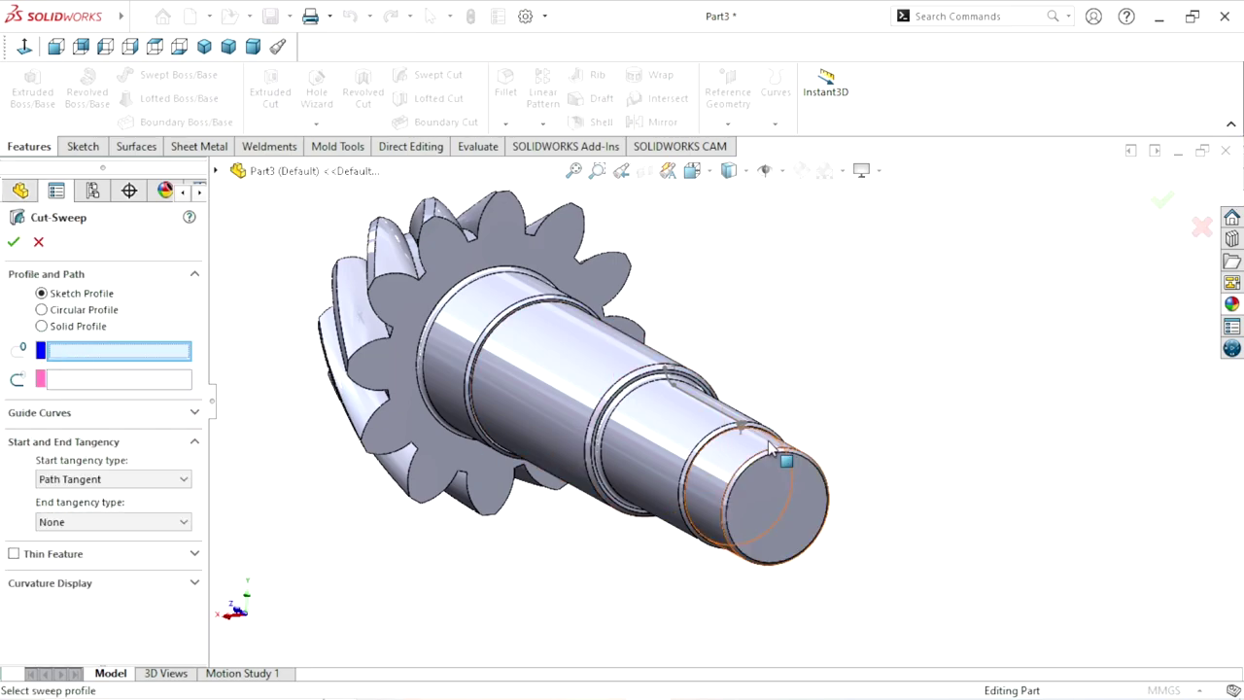
{"action": "scroll", "coordinate": [783, 457], "scroll_direction": "down", "scroll_amount": 1}
{"action": "scroll", "coordinate": [708, 411], "scroll_direction": "down", "scroll_amount": 2}
{"action": "scroll", "coordinate": [680, 394], "scroll_direction": "down", "scroll_amount": 1}
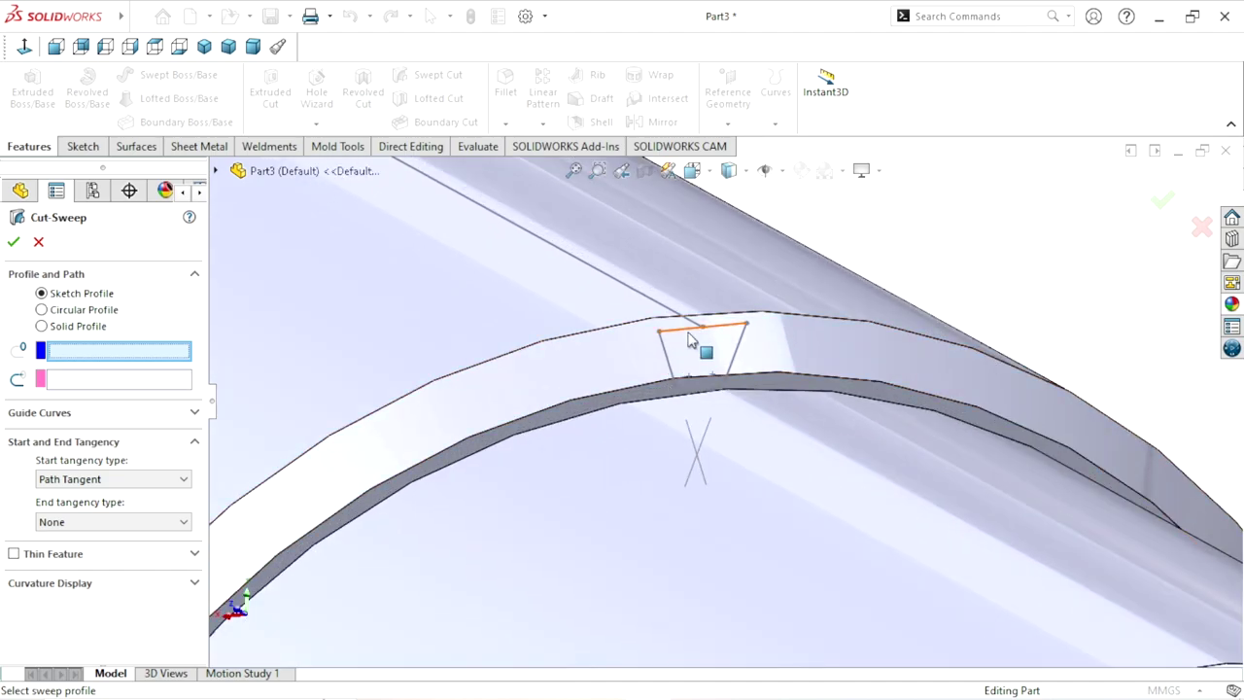
{"action": "left_click", "coordinate": [690, 337]}
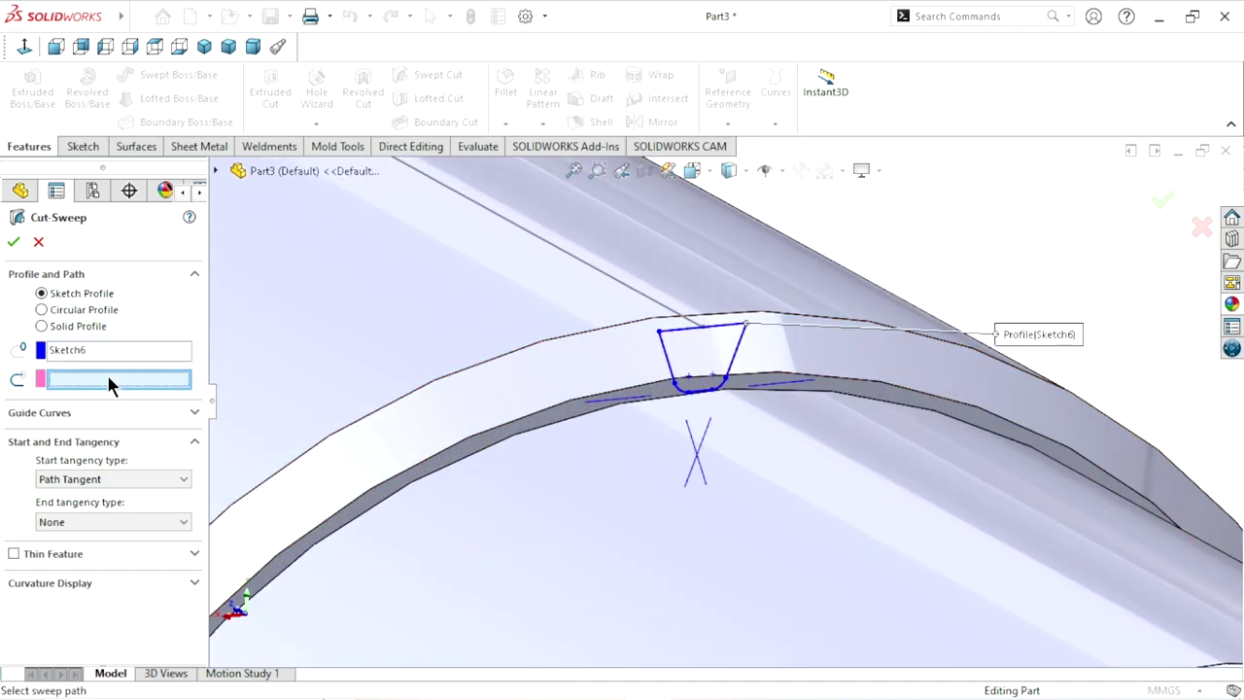
{"action": "left_click", "coordinate": [644, 295]}
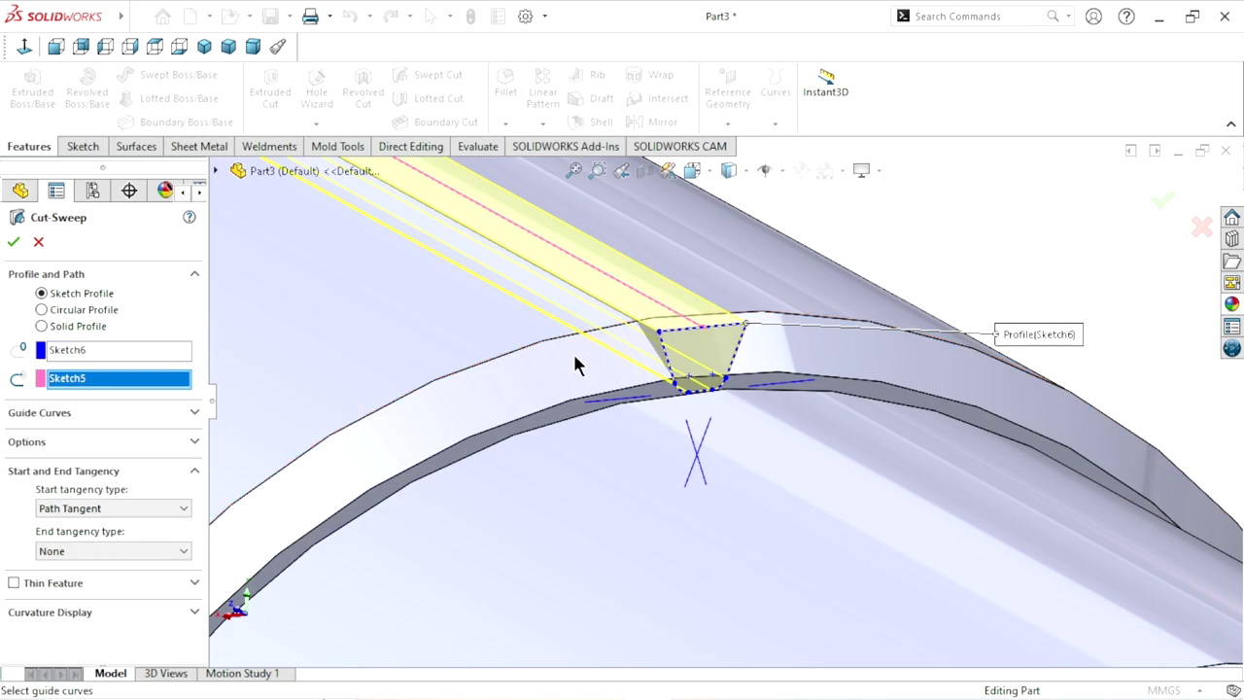
{"action": "left_click", "coordinate": [14, 243]}
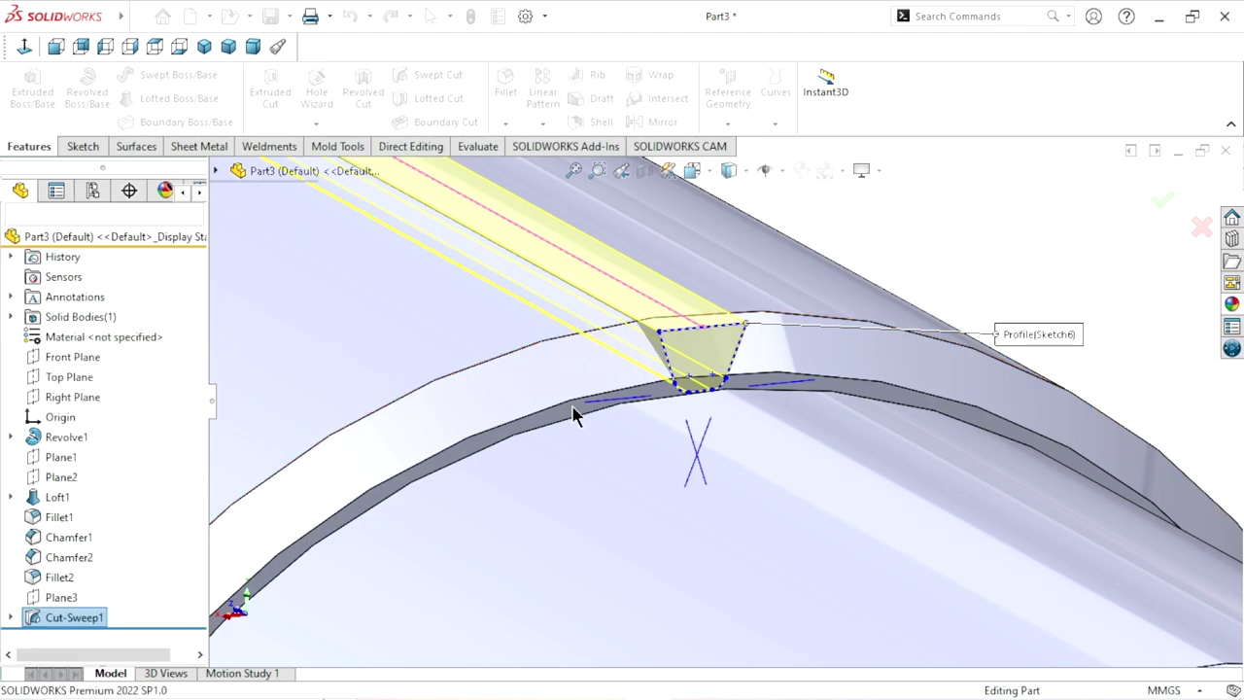
{"action": "scroll", "coordinate": [612, 422], "scroll_direction": "up", "scroll_amount": 3}
{"action": "scroll", "coordinate": [610, 420], "scroll_direction": "up", "scroll_amount": 2}
{"action": "scroll", "coordinate": [667, 353], "scroll_direction": "down", "scroll_amount": 2}
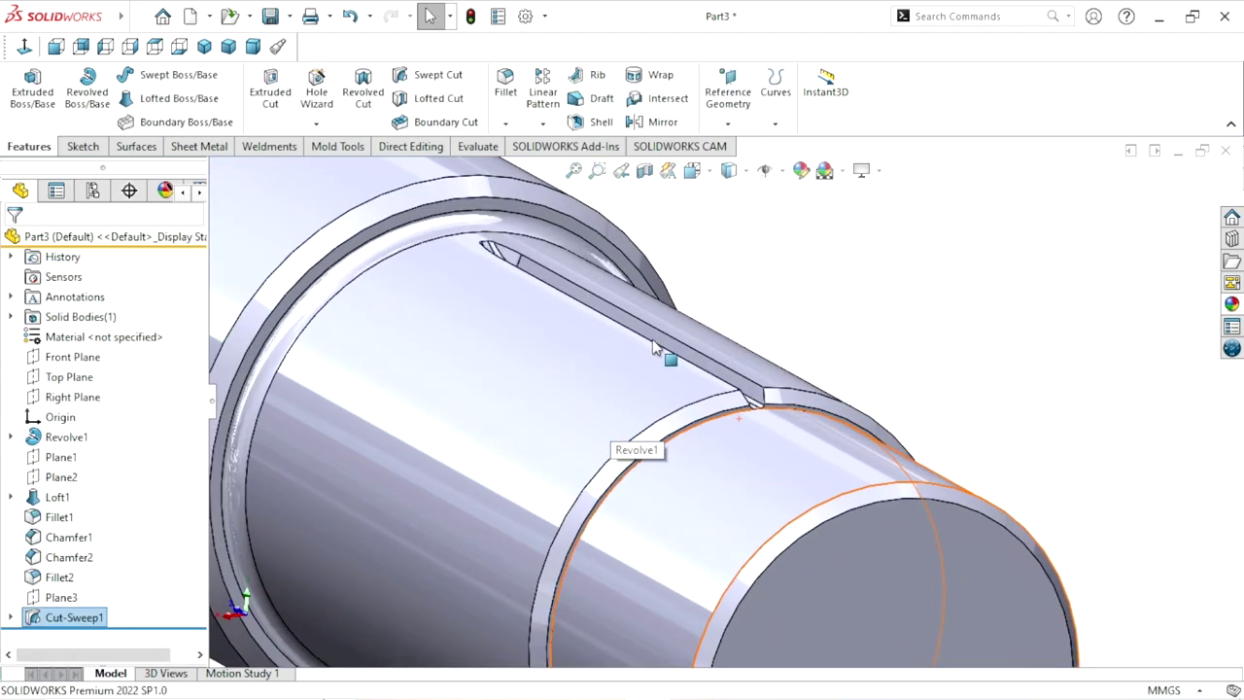
{"action": "mouse_move", "coordinate": [667, 352]}
{"action": "middle_mouse_down"}
{"action": "mouse_move", "coordinate": [652, 316]}
{"action": "mouse_move", "coordinate": [633, 411]}
{"action": "middle_mouse_up"}
Step: Clear the selection and start a Circular Pattern
{"action": "scroll", "coordinate": [816, 387], "scroll_direction": "down", "scroll_amount": 2}
{"action": "left_click", "coordinate": [860, 358]}
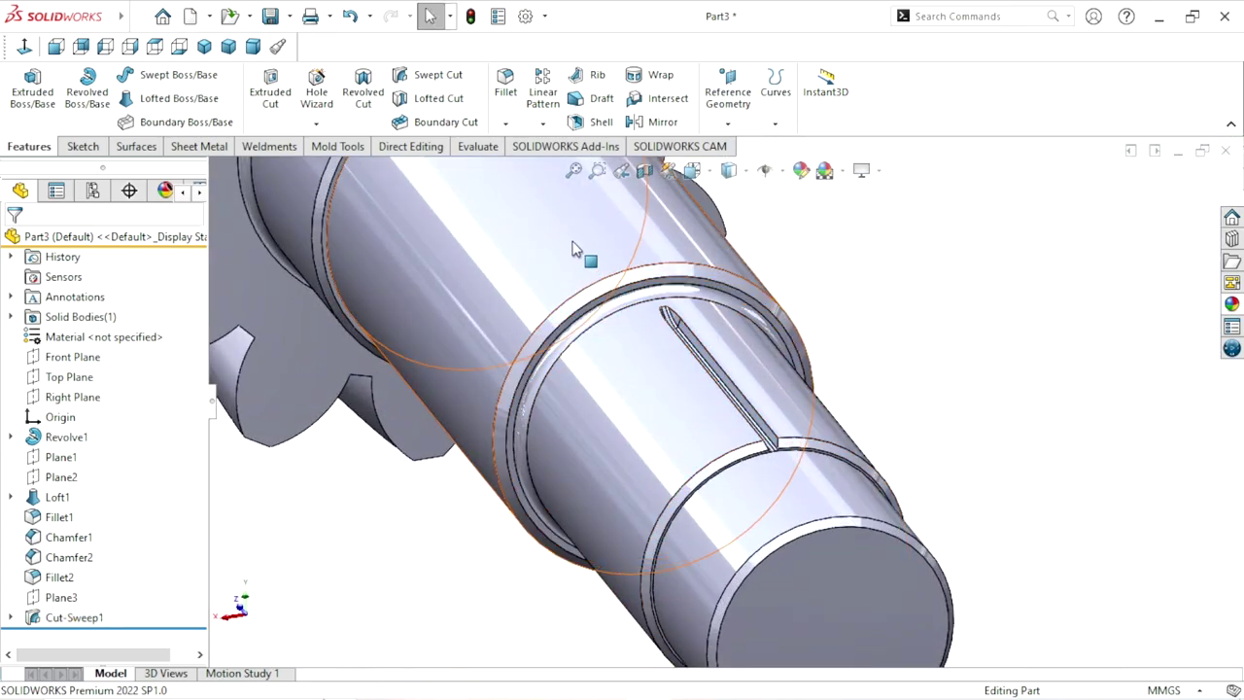
{"action": "left_click", "coordinate": [543, 120]}
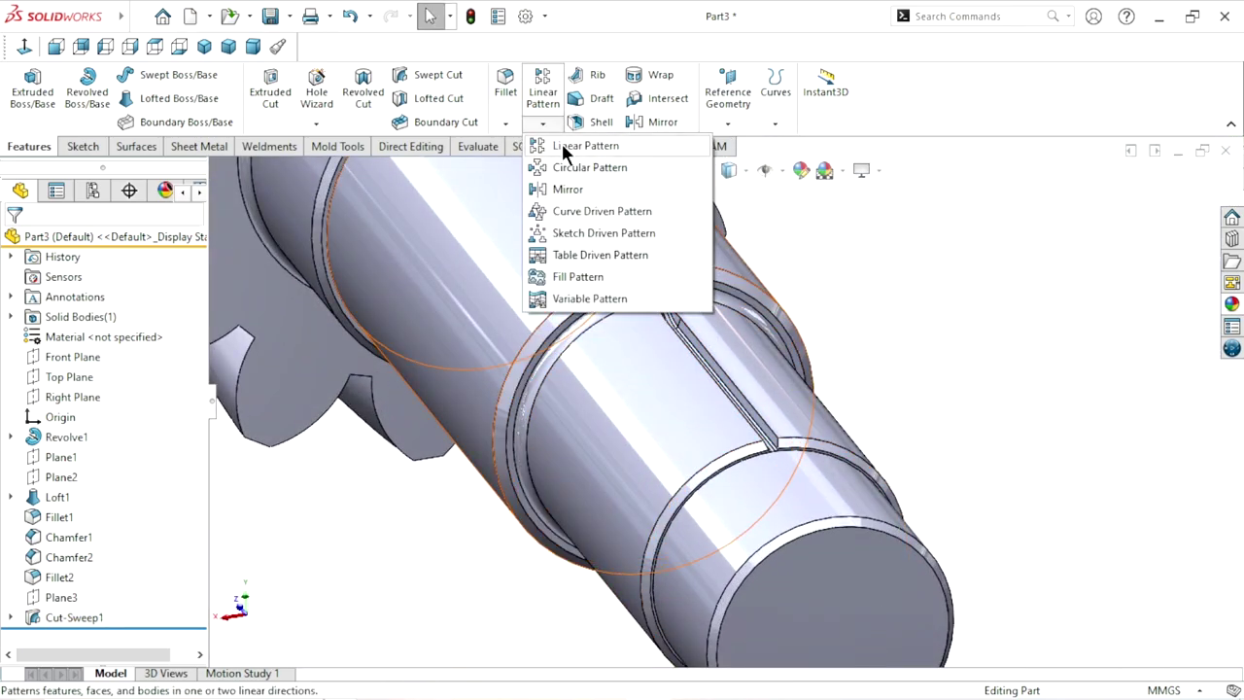
{"action": "left_click", "coordinate": [575, 167]}
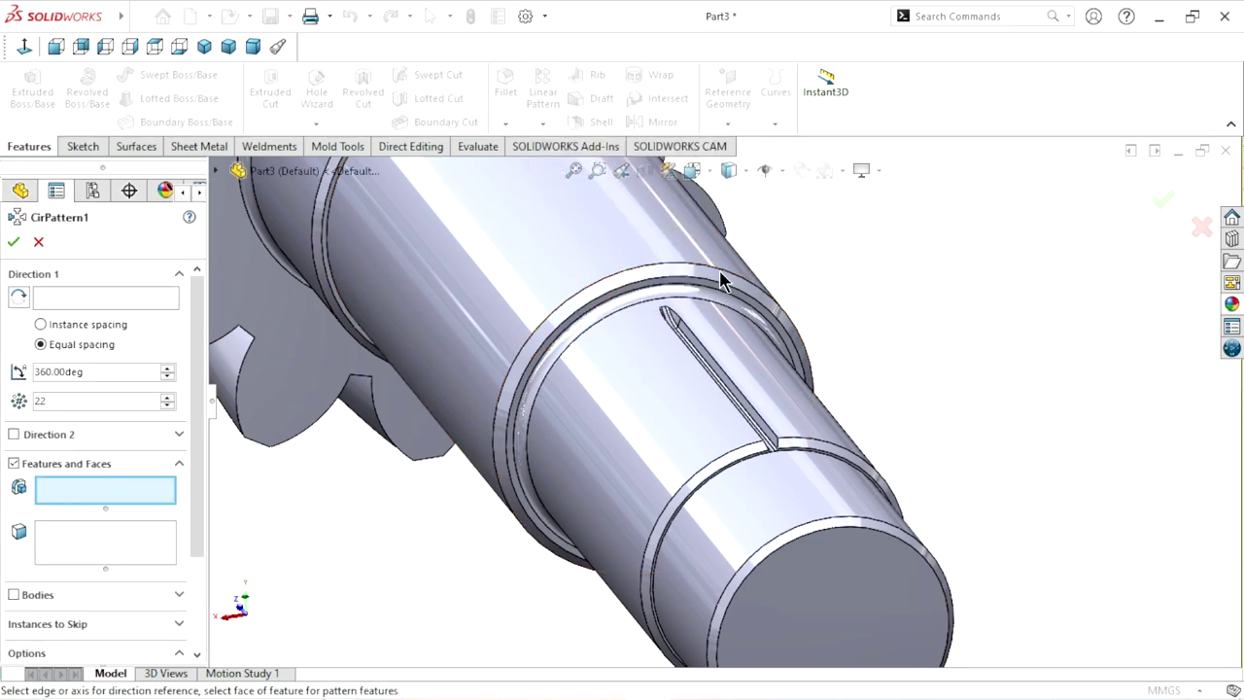
Step: Circular-pattern Cut-Sweep1 around the shaft face with 30 equally spaced instances
{"action": "scroll", "coordinate": [767, 442], "scroll_direction": "up", "scroll_amount": 2}
{"action": "scroll", "coordinate": [768, 442], "scroll_direction": "down", "scroll_amount": 2}
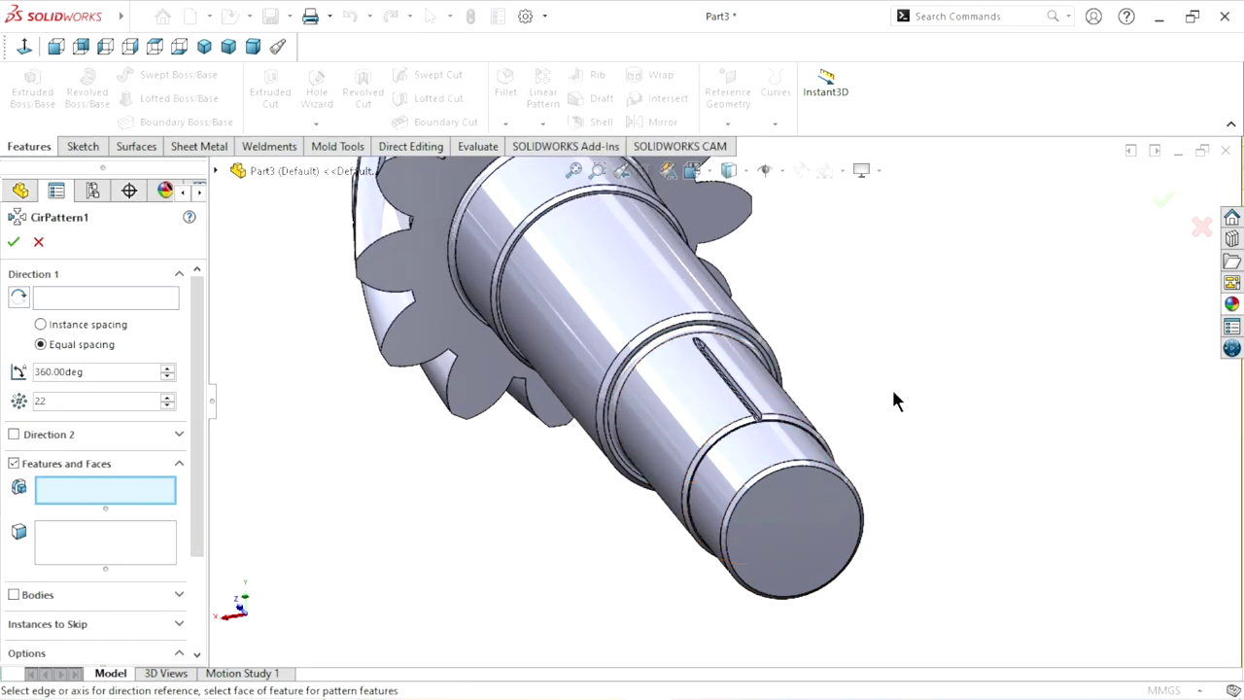
{"action": "middle_click_drag", "start_coordinate": [891, 386], "coordinate": [651, 431]}
{"action": "left_click", "coordinate": [86, 299]}
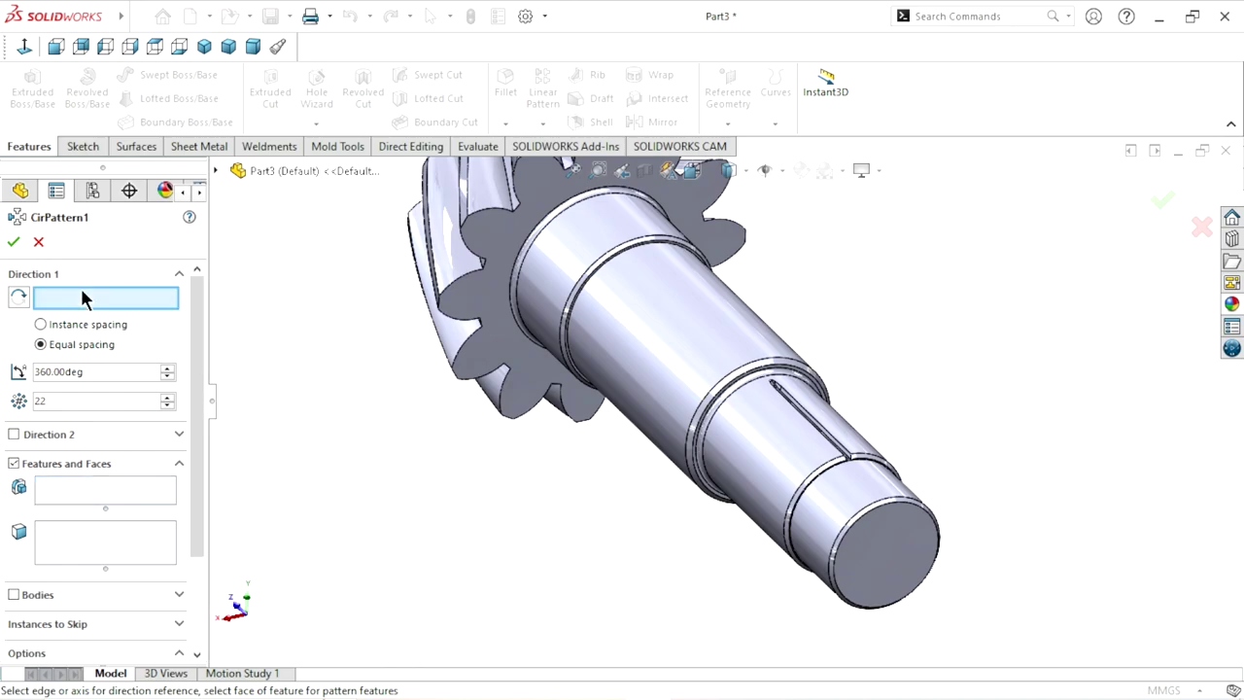
{"action": "left_click", "coordinate": [831, 467]}
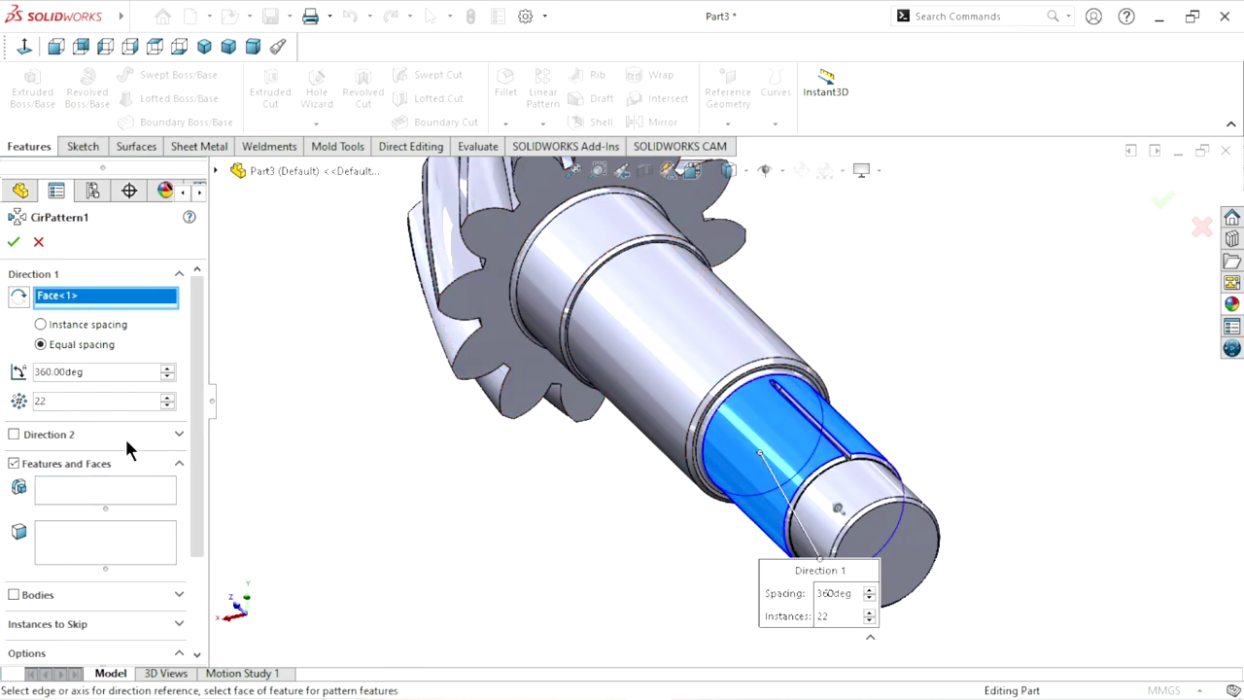
{"action": "left_click", "coordinate": [85, 492]}
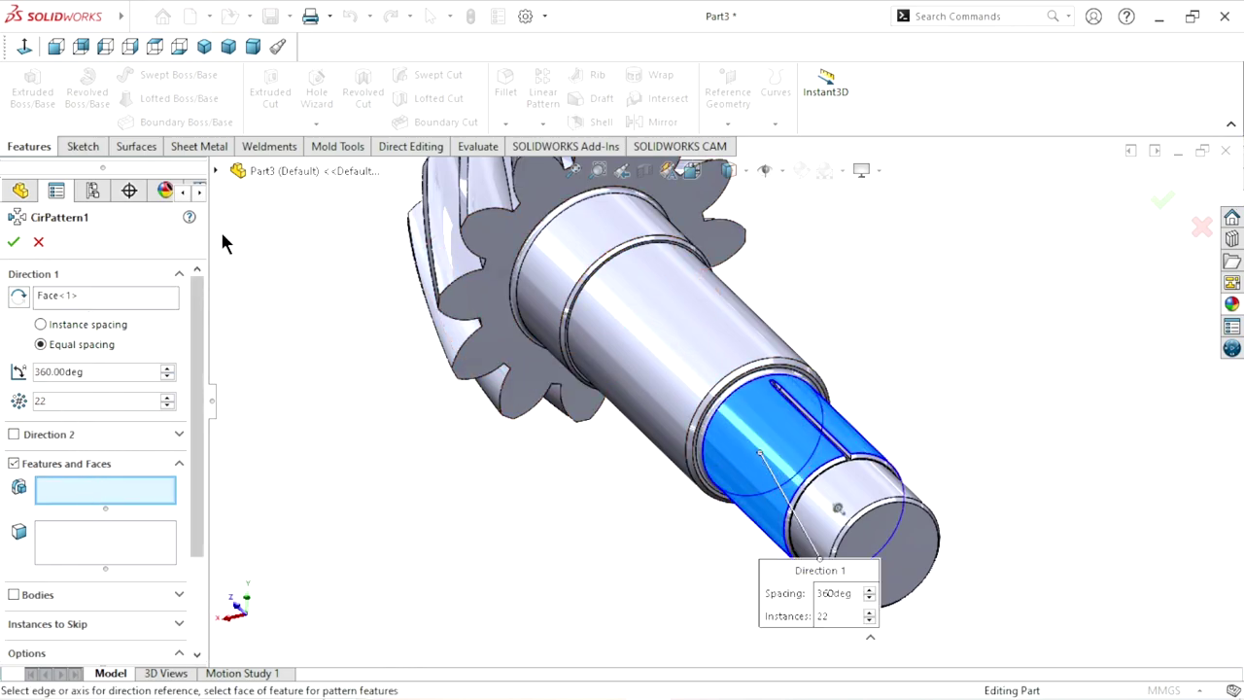
{"action": "left_click", "coordinate": [216, 172]}
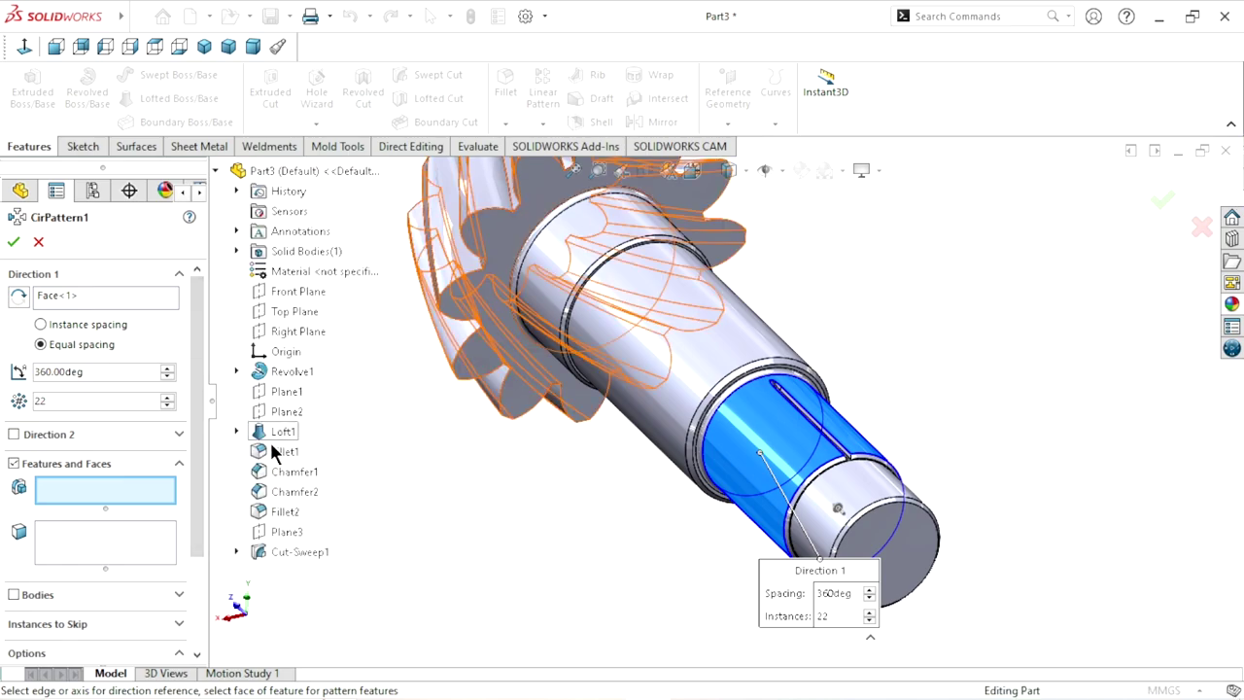
{"action": "left_click", "coordinate": [291, 551]}
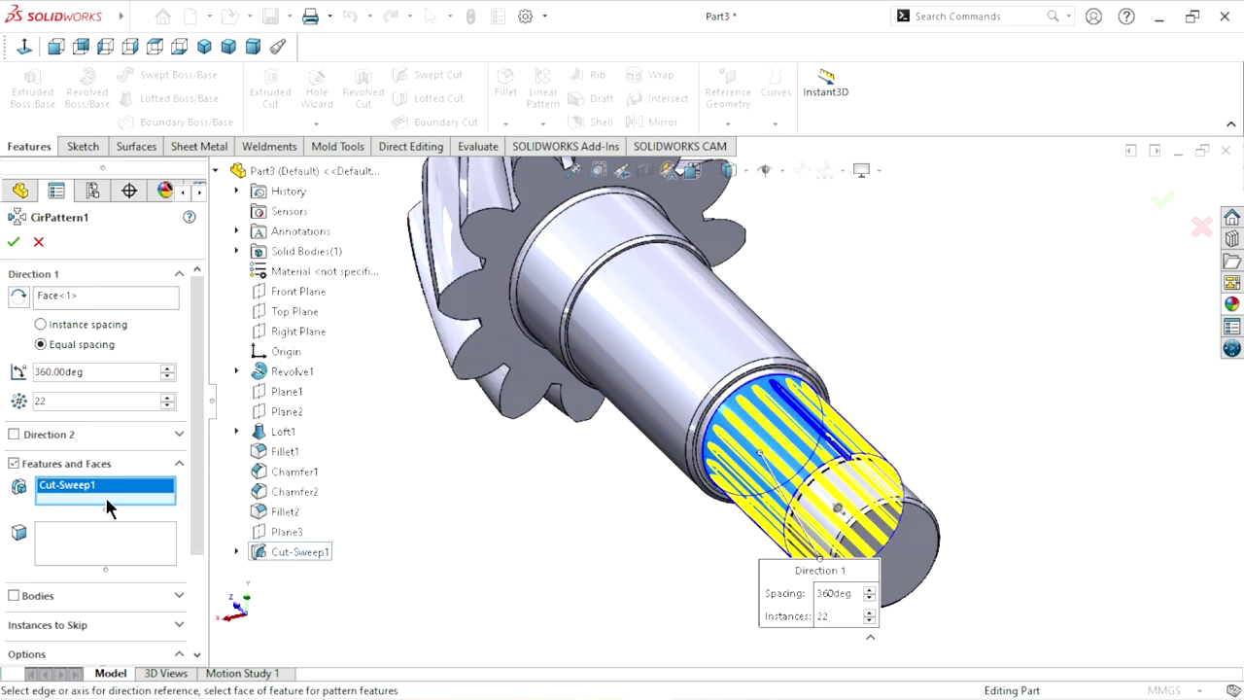
{"action": "left_click", "coordinate": [78, 403]}
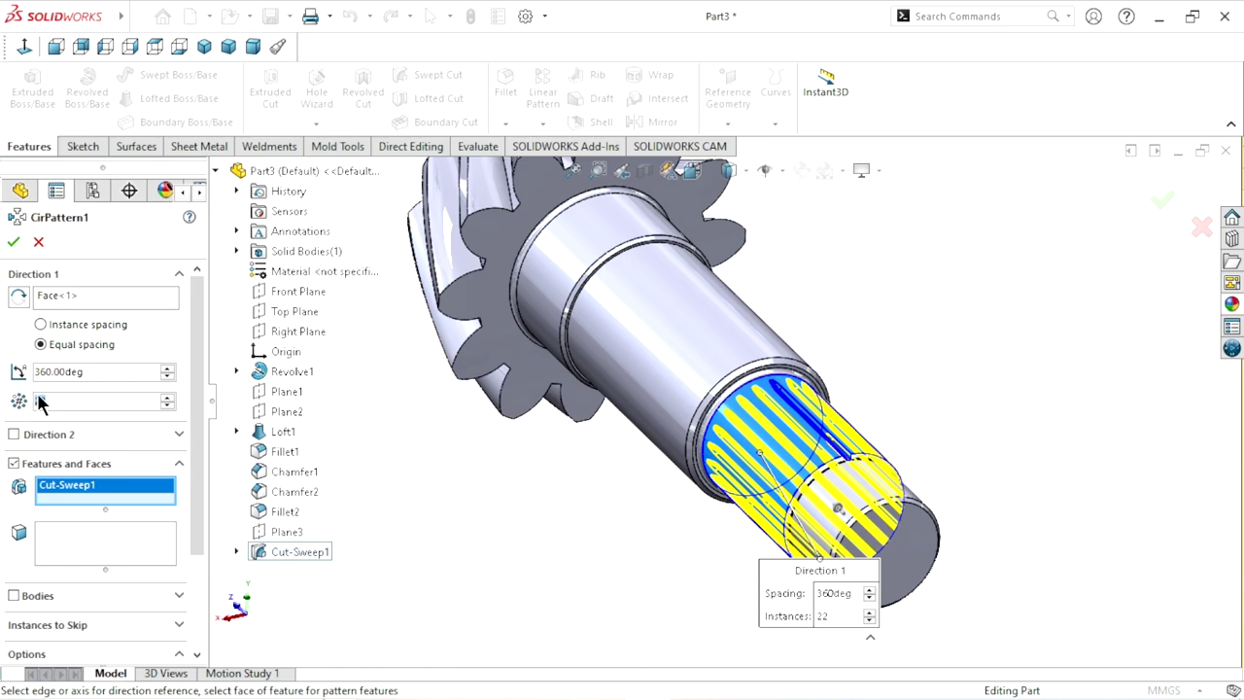
{"action": "type", "text": "30"}
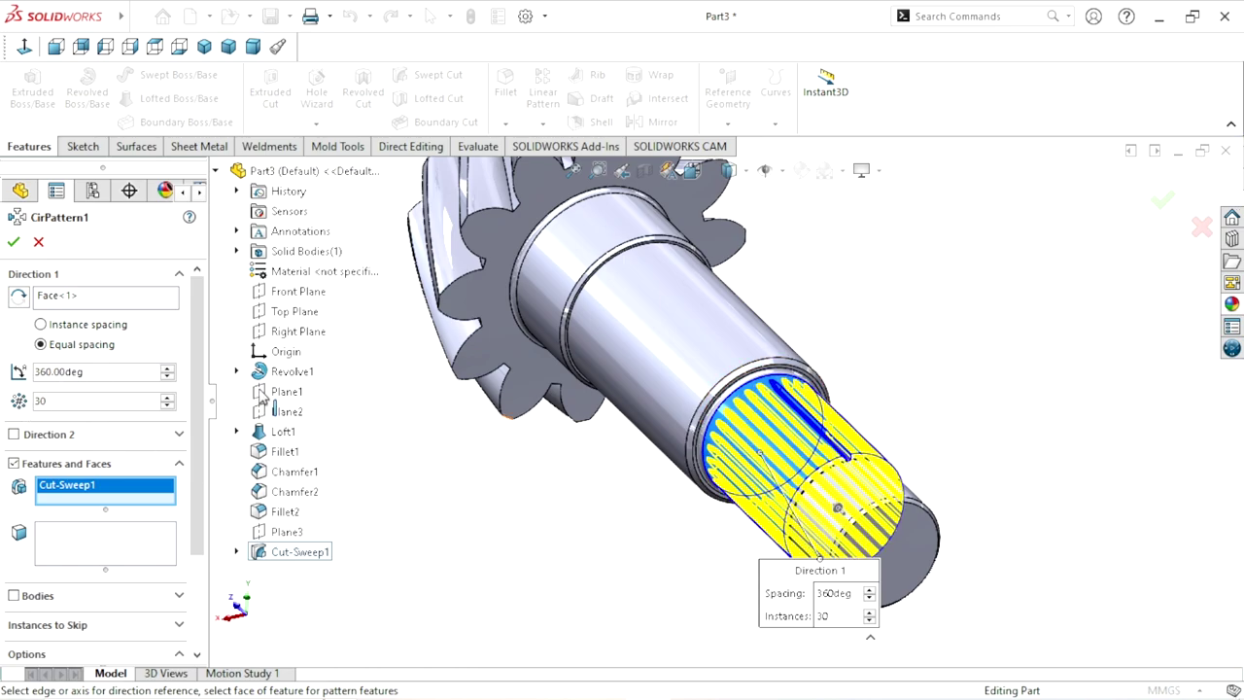
{"action": "key", "text": "Return"}
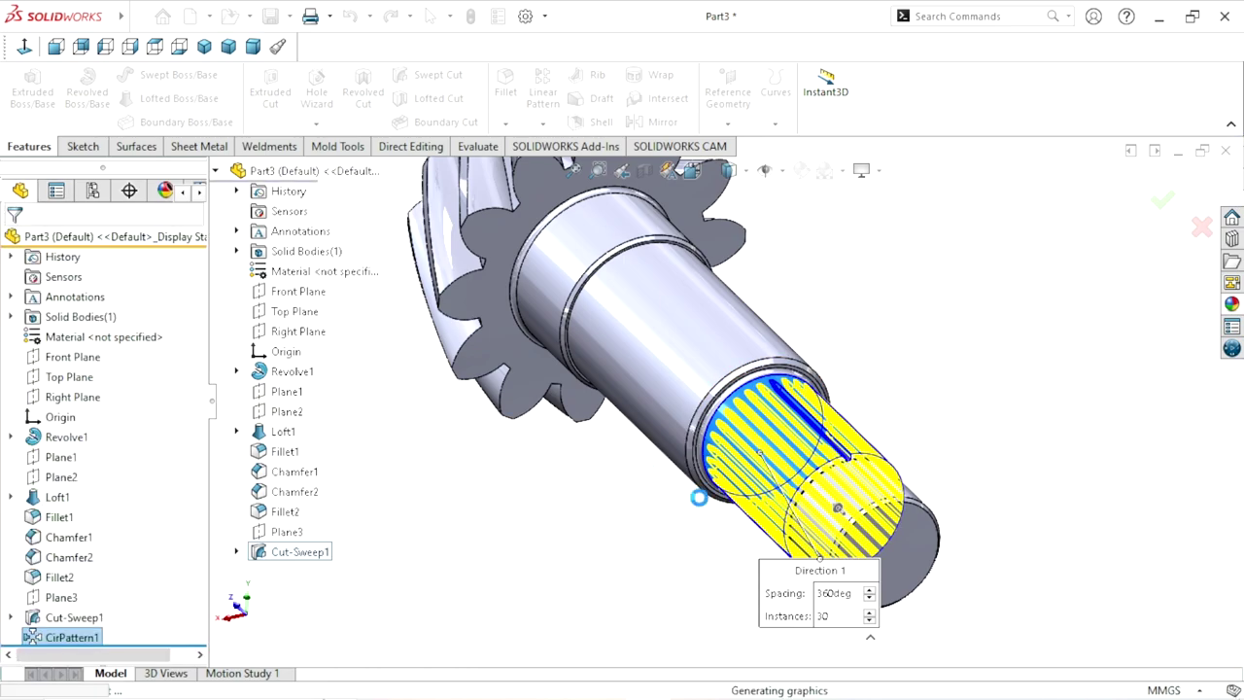
Step: Inspect the new splines and start the Thread feature on the shaft
{"action": "scroll", "coordinate": [707, 513], "scroll_direction": "up", "scroll_amount": 3}
{"action": "scroll", "coordinate": [644, 508], "scroll_direction": "down", "scroll_amount": 3}
{"action": "scroll", "coordinate": [644, 508], "scroll_direction": "up", "scroll_amount": 1}
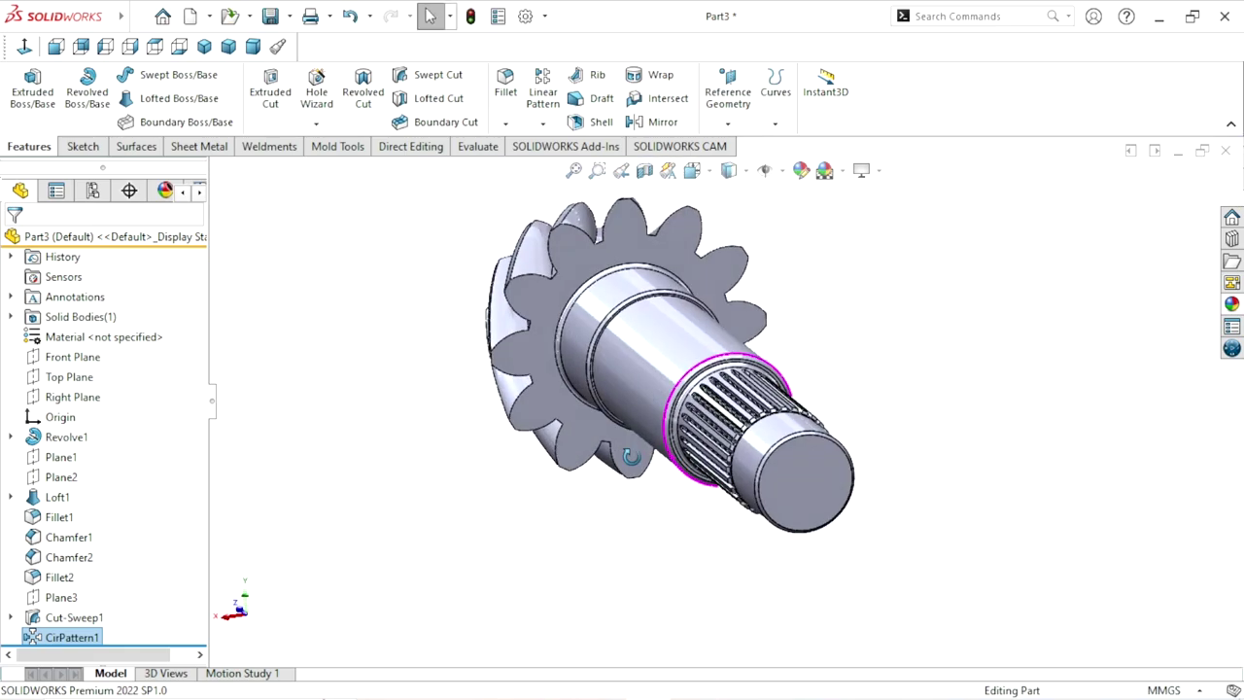
{"action": "mouse_move", "coordinate": [645, 508]}
{"action": "middle_mouse_down"}
{"action": "mouse_move", "coordinate": [659, 522]}
{"action": "mouse_move", "coordinate": [675, 489]}
{"action": "middle_mouse_up"}
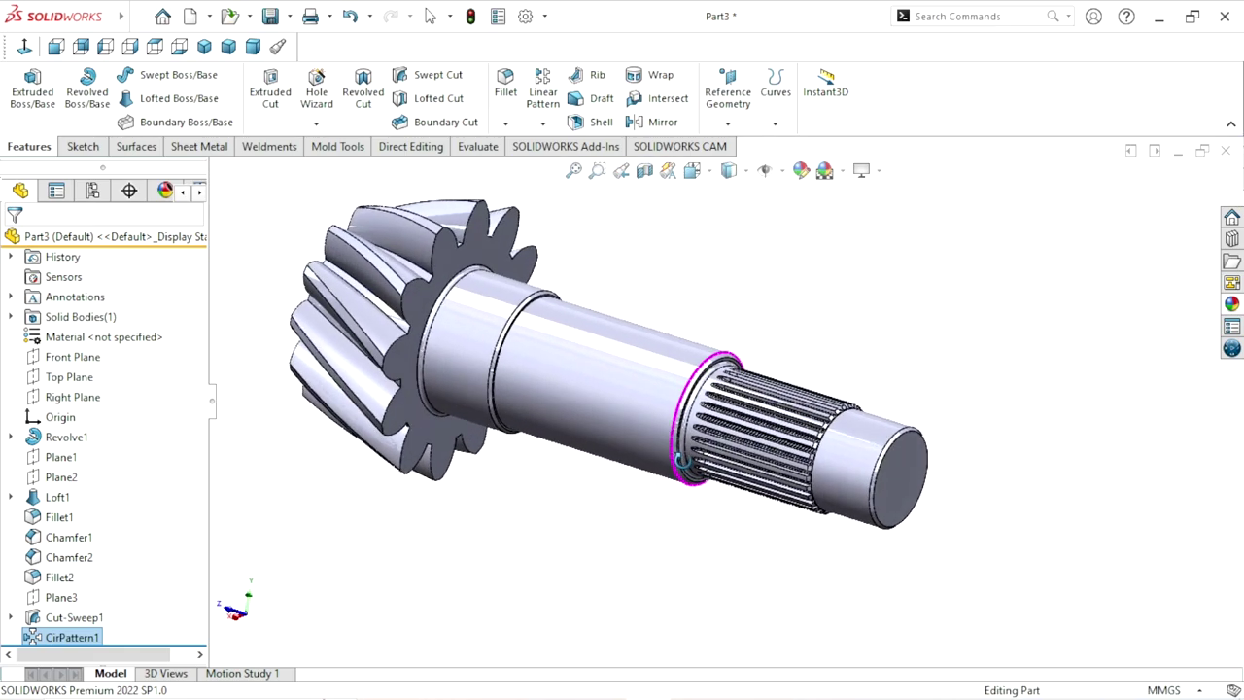
{"action": "scroll", "coordinate": [746, 437], "scroll_direction": "up", "scroll_amount": 3}
{"action": "scroll", "coordinate": [746, 437], "scroll_direction": "down", "scroll_amount": 3}
{"action": "scroll", "coordinate": [866, 328], "scroll_direction": "down", "scroll_amount": 2}
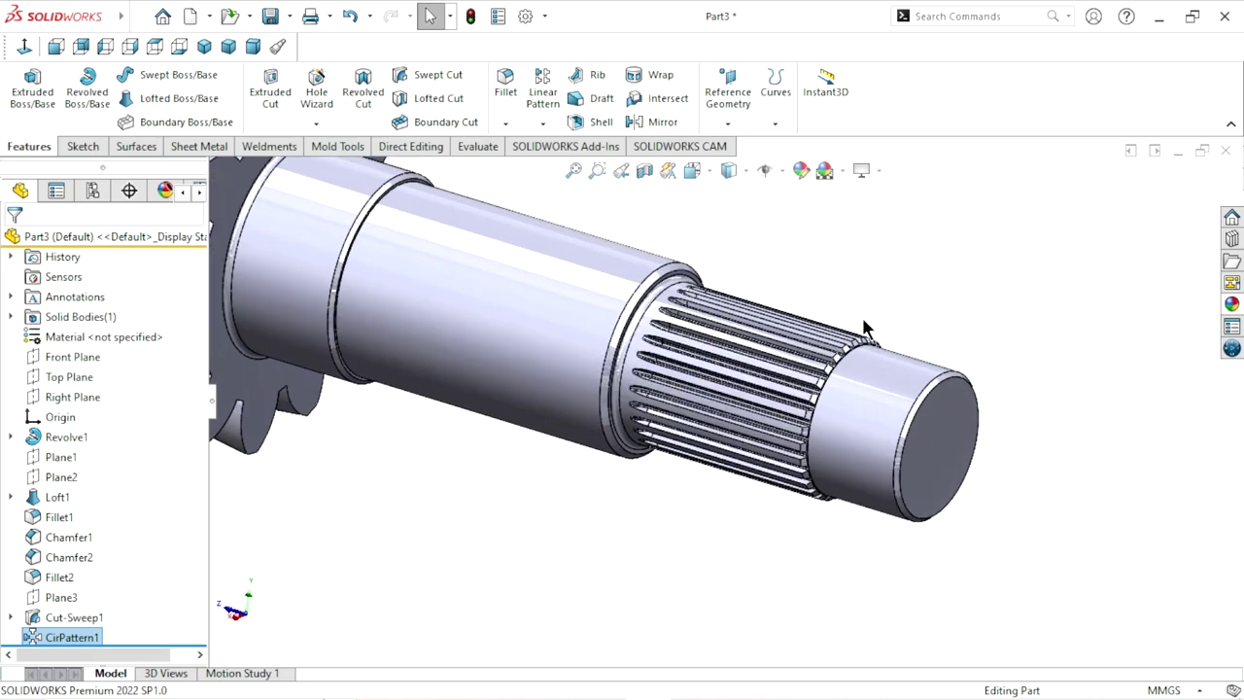
{"action": "scroll", "coordinate": [866, 327], "scroll_direction": "up", "scroll_amount": 1}
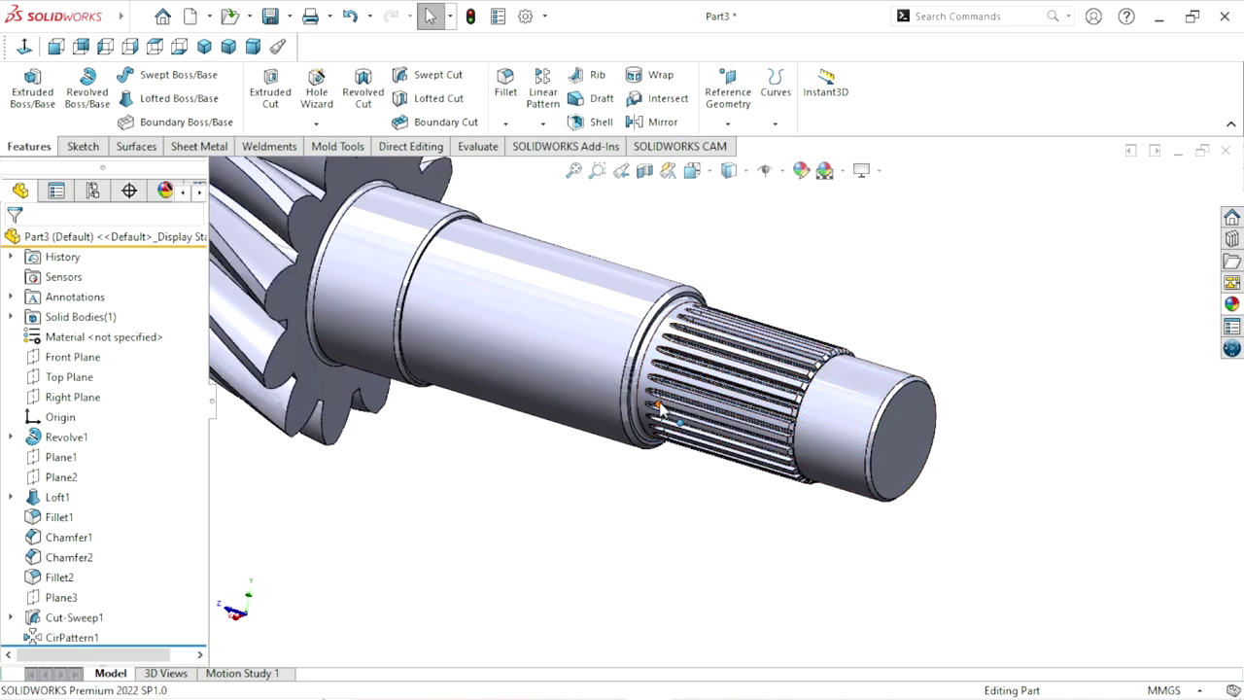
{"action": "scroll", "coordinate": [725, 409], "scroll_direction": "up", "scroll_amount": 3}
{"action": "scroll", "coordinate": [621, 340], "scroll_direction": "down", "scroll_amount": 2}
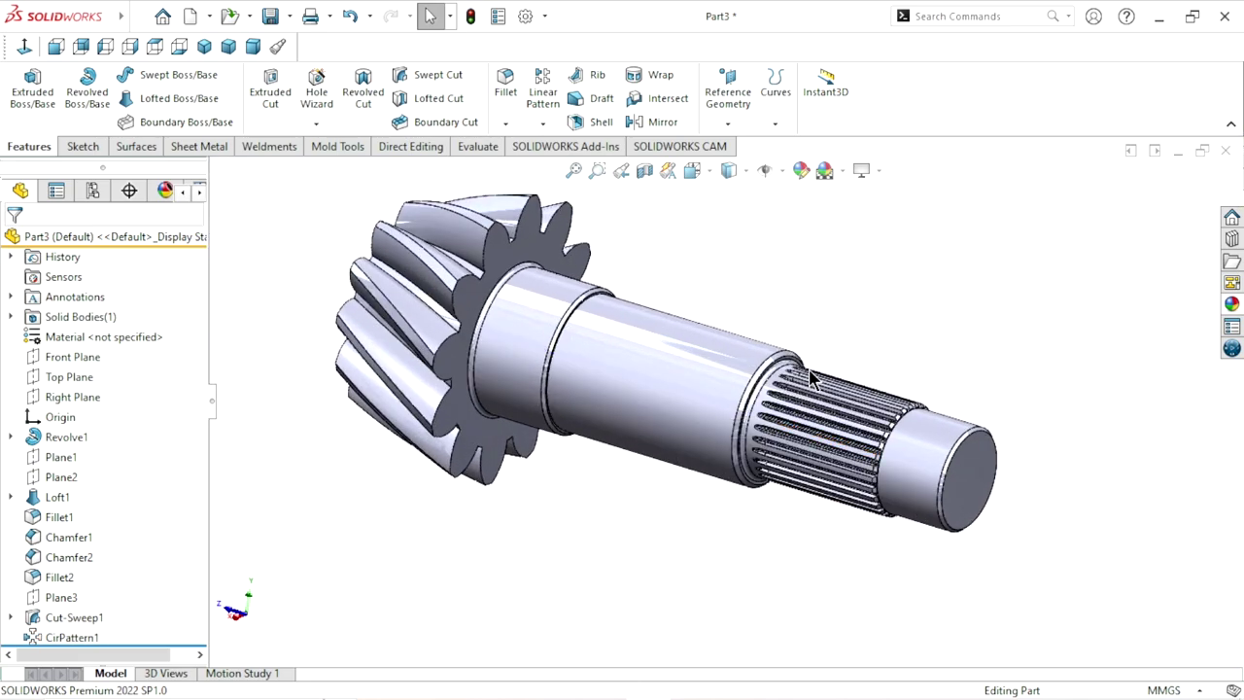
{"action": "scroll", "coordinate": [942, 476], "scroll_direction": "down", "scroll_amount": 2}
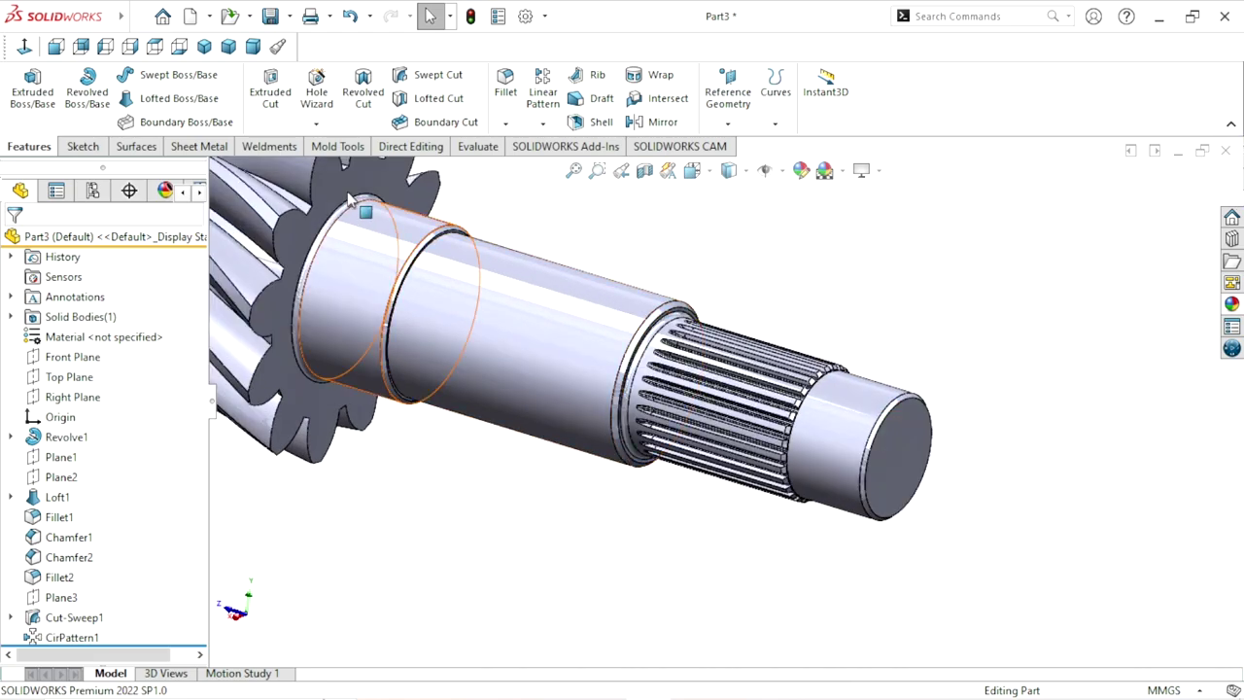
{"action": "left_click", "coordinate": [316, 123]}
{"action": "left_click", "coordinate": [335, 189]}
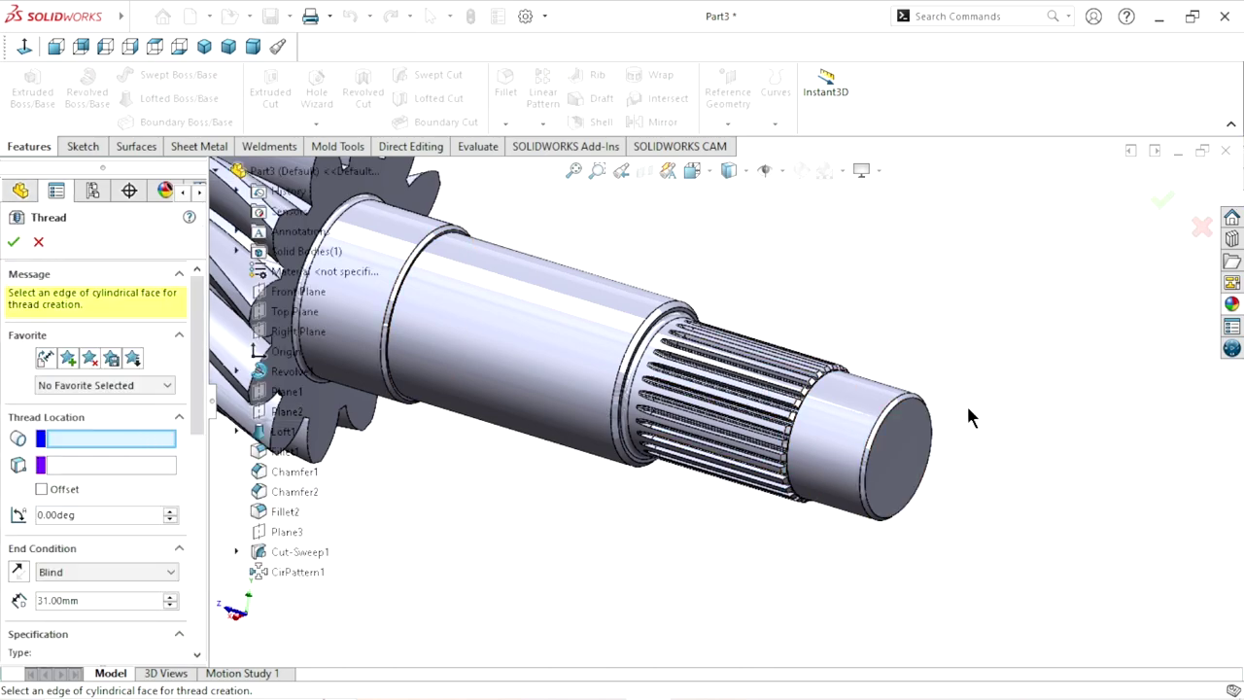
Step: Offset the thread start 2.00 mm, reversed toward the shaft end, keeping the thread length fixed
{"action": "scroll", "coordinate": [882, 436], "scroll_direction": "down", "scroll_amount": 2}
{"action": "scroll", "coordinate": [822, 333], "scroll_direction": "down", "scroll_amount": 2}
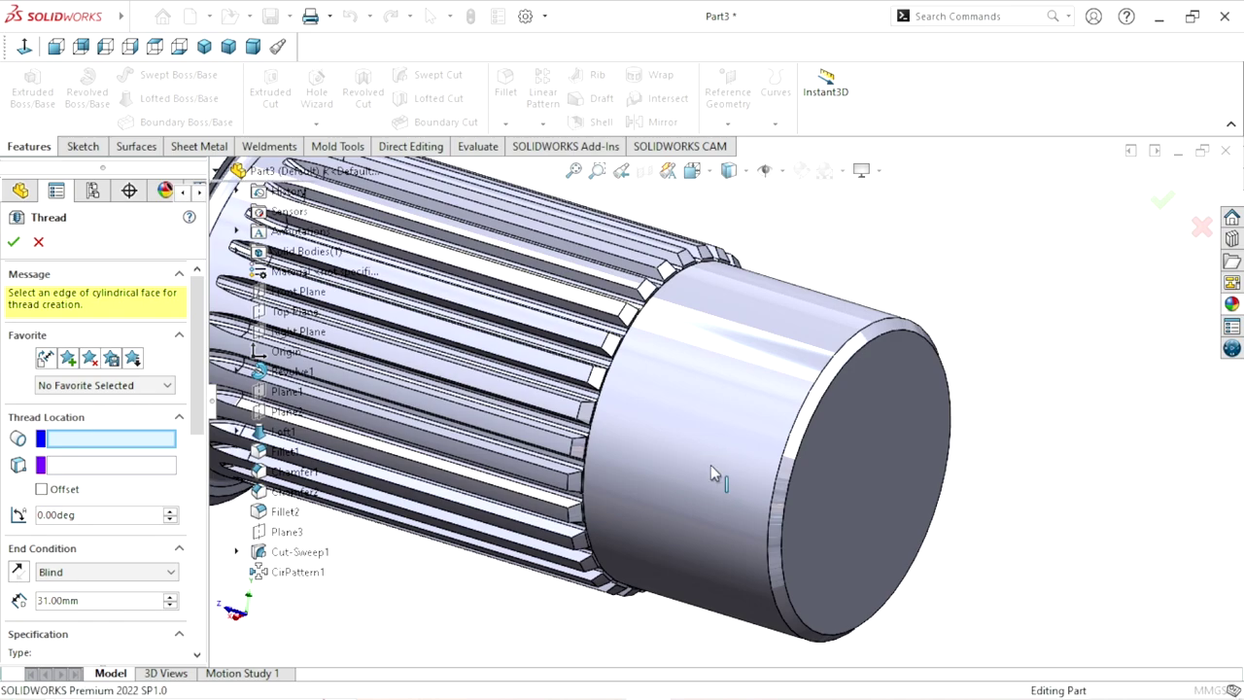
{"action": "scroll", "coordinate": [704, 493], "scroll_direction": "up", "scroll_amount": 2}
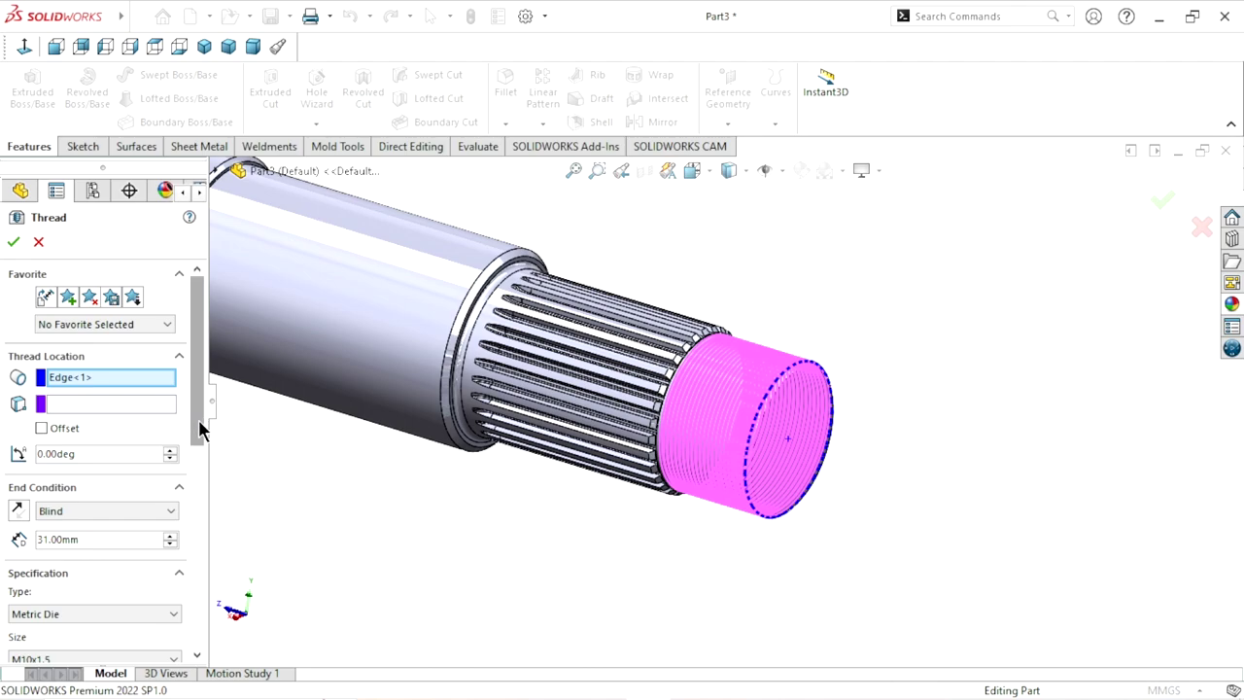
{"action": "left_click_drag", "start_coordinate": [199, 423], "coordinate": [200, 477]}
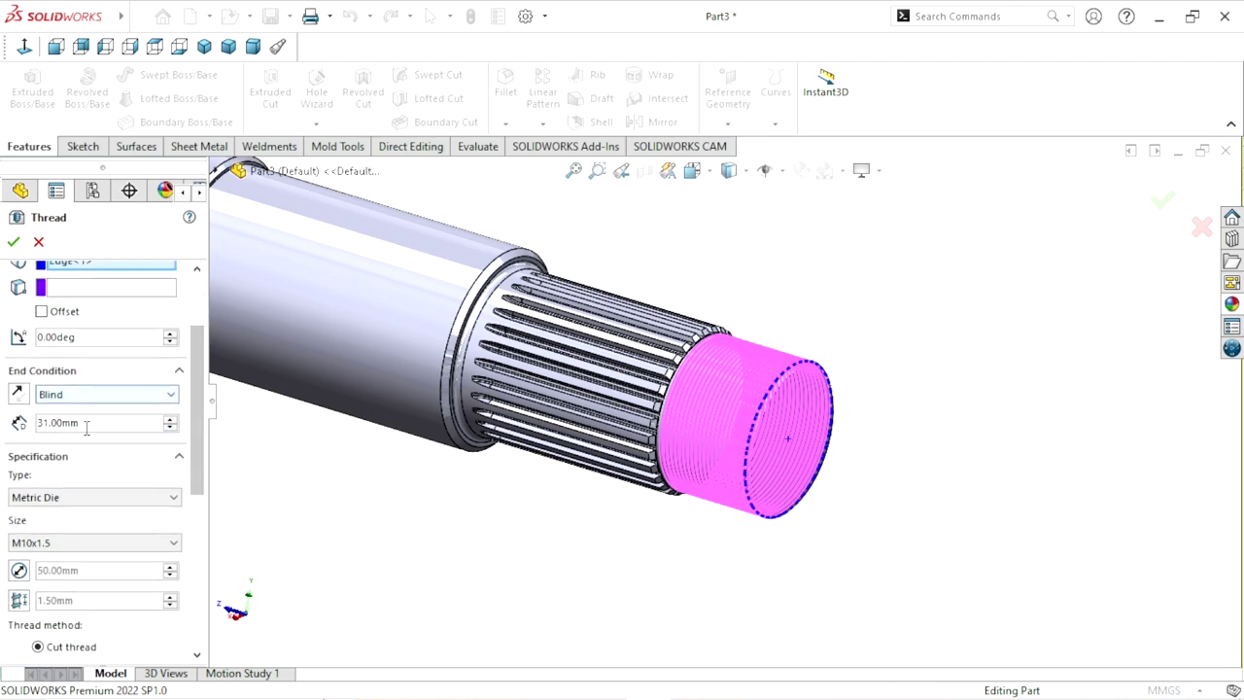
{"action": "left_click", "coordinate": [39, 423]}
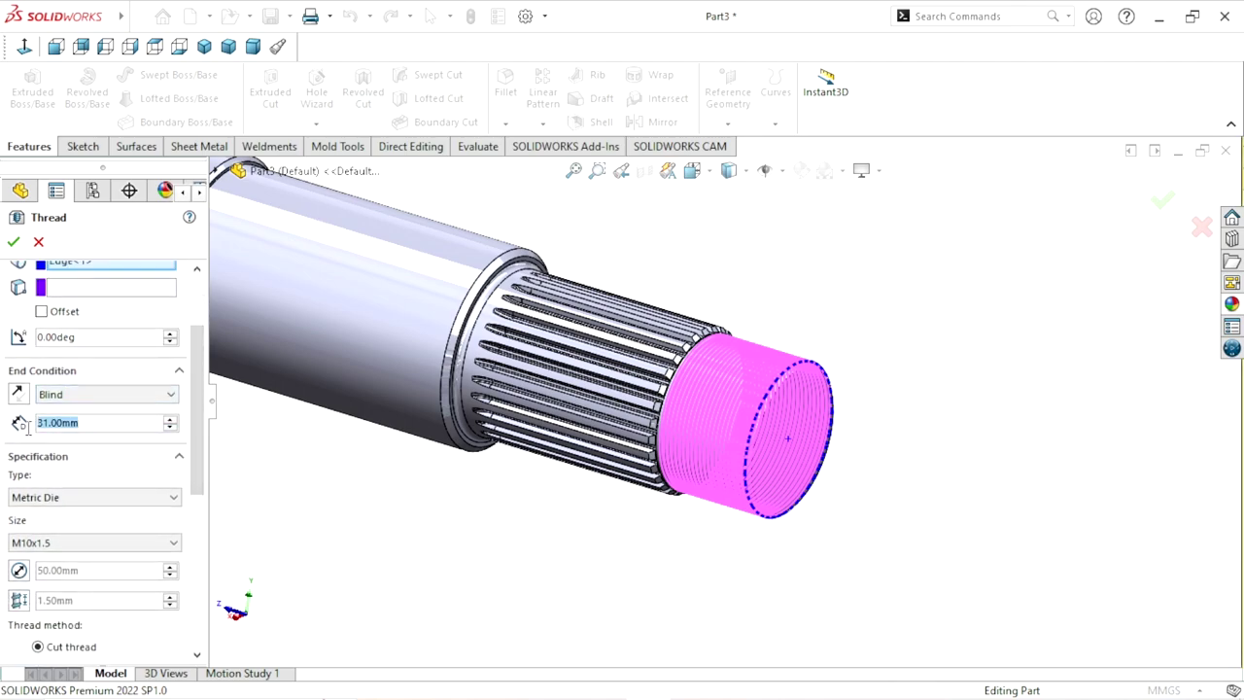
{"action": "left_click", "coordinate": [41, 312]}
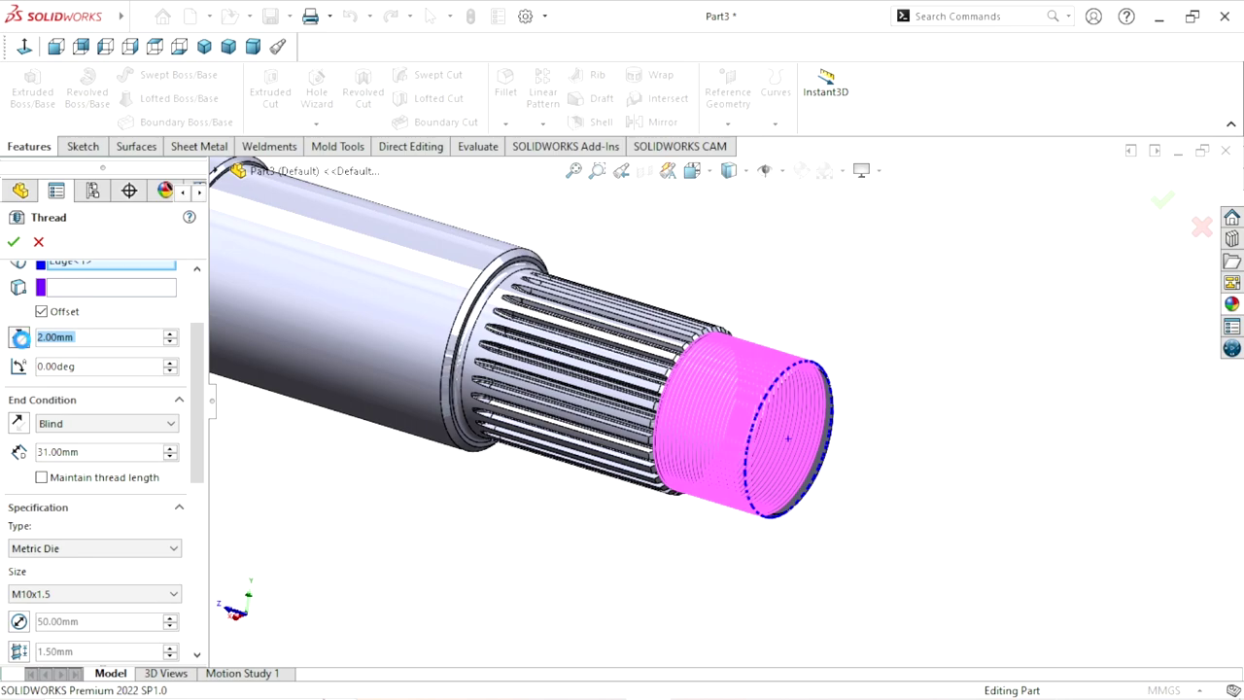
{"action": "left_click", "coordinate": [19, 337]}
{"action": "middle_click_drag", "start_coordinate": [556, 516], "coordinate": [575, 516]}
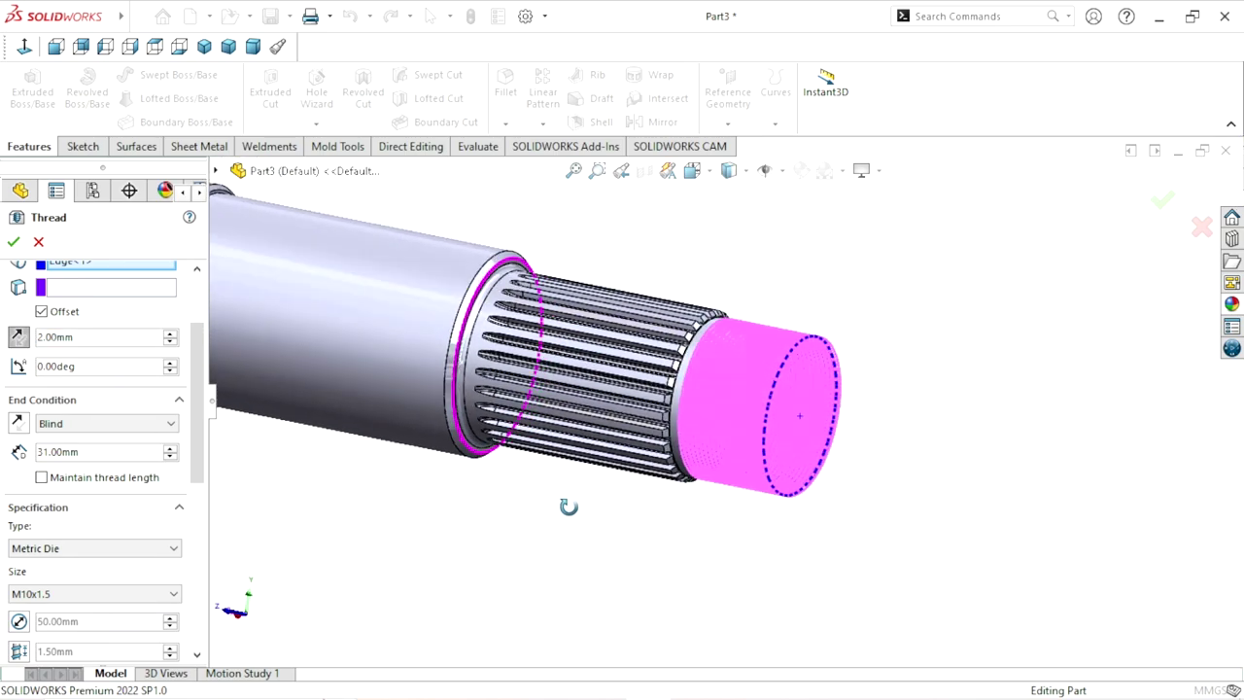
{"action": "scroll", "coordinate": [685, 404], "scroll_direction": "down", "scroll_amount": 2}
{"action": "scroll", "coordinate": [738, 361], "scroll_direction": "down", "scroll_amount": 2}
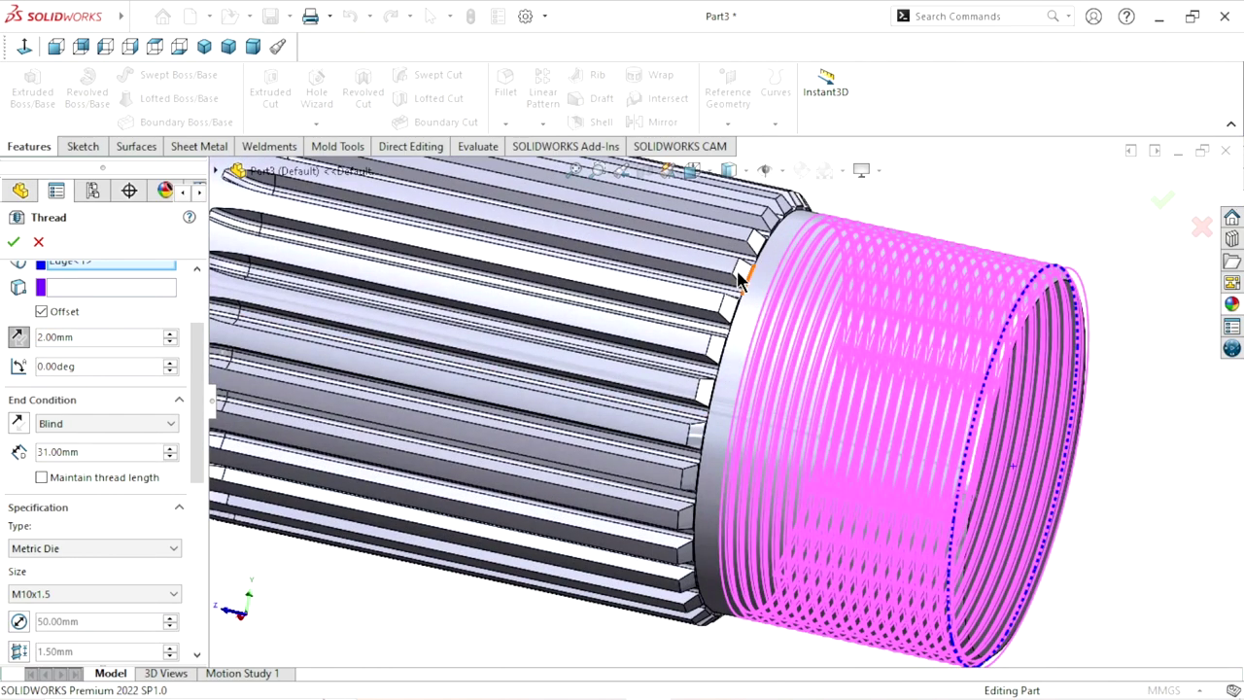
{"action": "left_click", "coordinate": [44, 479]}
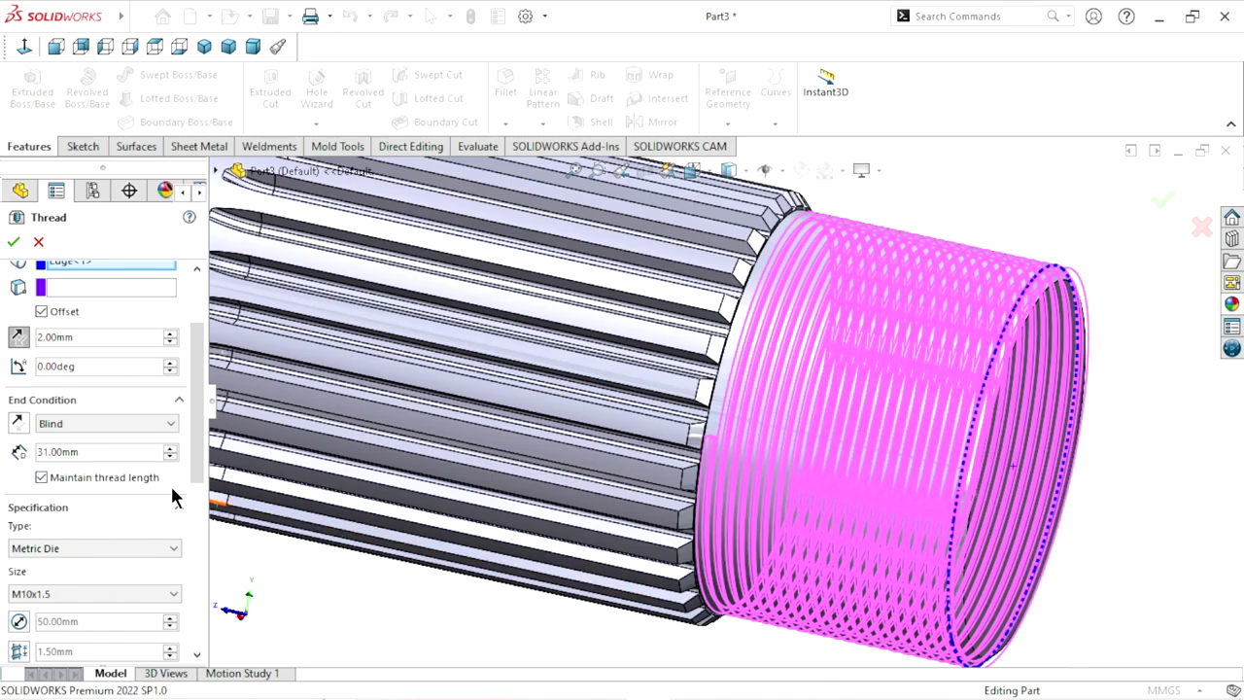
Step: Make it a Metric Die M10x1.5 thread trimmed with the end face, and create it
{"action": "scroll", "coordinate": [191, 517], "scroll_direction": "down", "scroll_amount": 3}
{"action": "scroll", "coordinate": [192, 522], "scroll_direction": "down", "scroll_amount": 1}
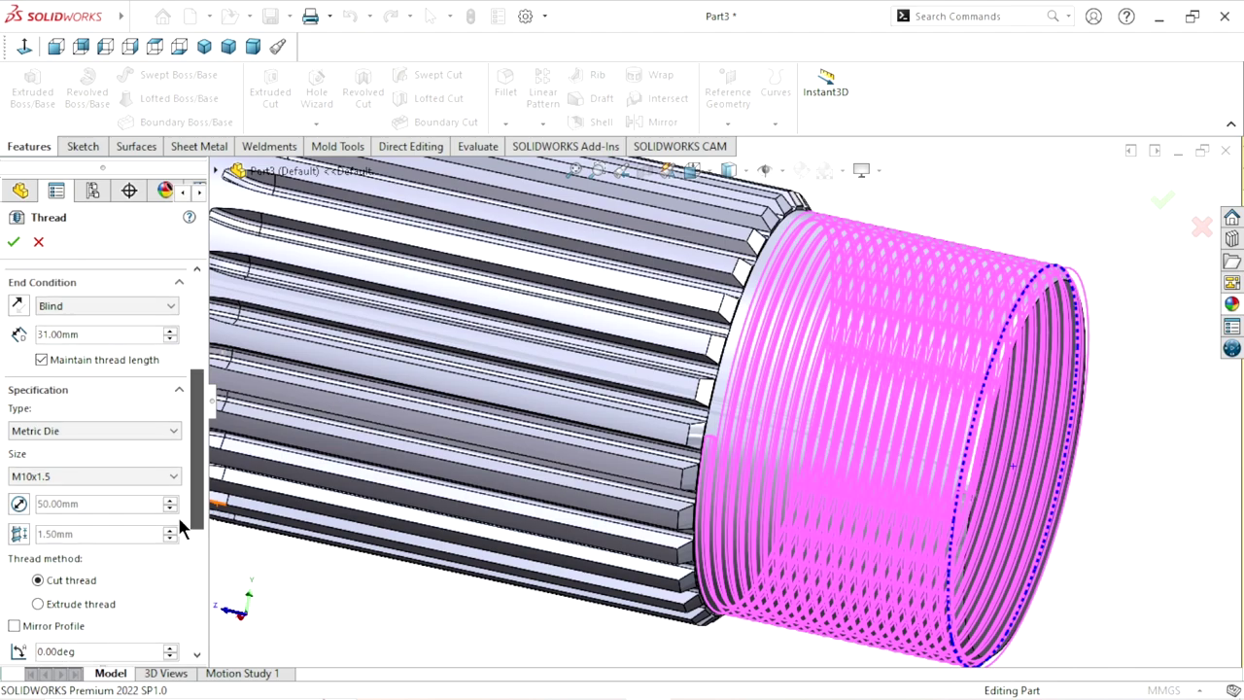
{"action": "left_click", "coordinate": [104, 430]}
{"action": "left_click", "coordinate": [77, 471]}
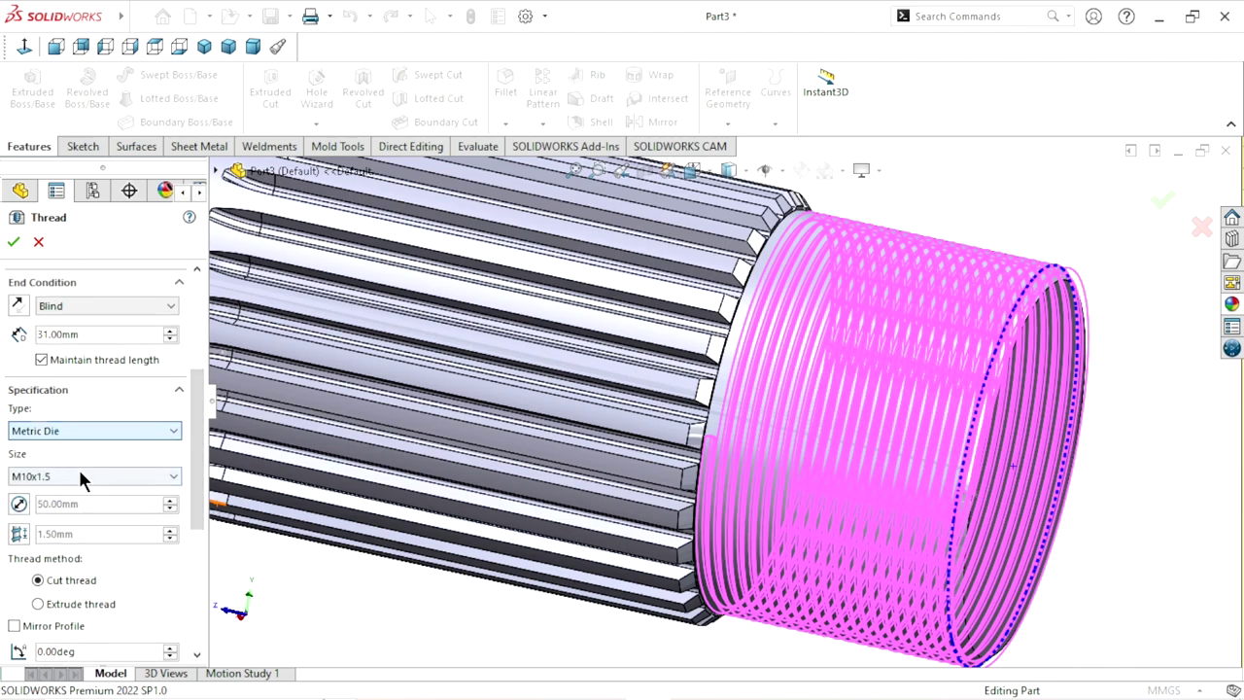
{"action": "left_click", "coordinate": [100, 475]}
{"action": "left_click", "coordinate": [103, 121]}
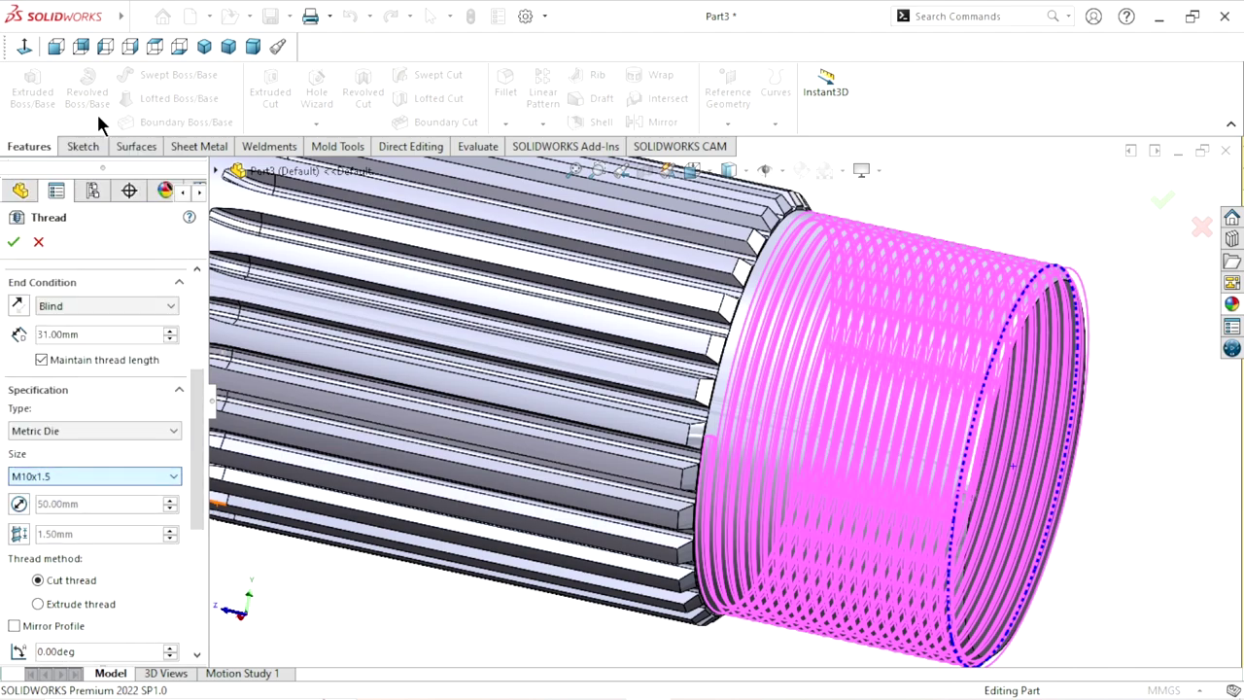
{"action": "scroll", "coordinate": [200, 513], "scroll_direction": "down", "scroll_amount": 3}
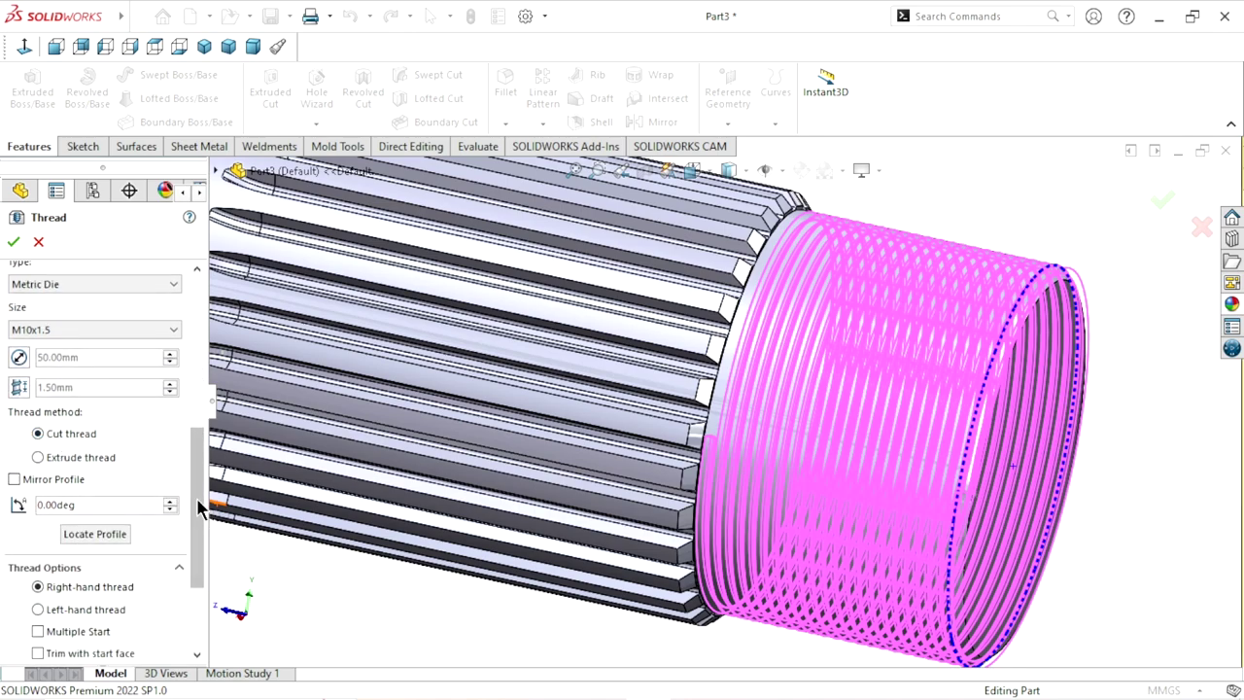
{"action": "scroll", "coordinate": [200, 508], "scroll_direction": "down", "scroll_amount": 3}
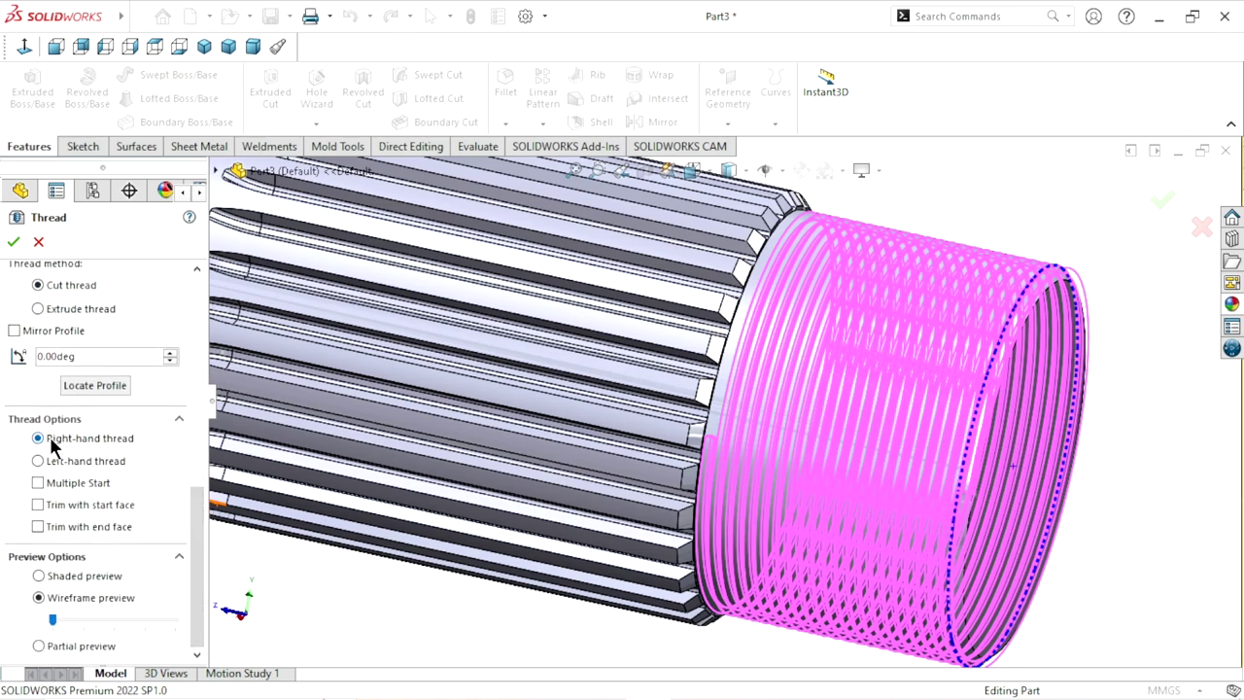
{"action": "left_click", "coordinate": [39, 528]}
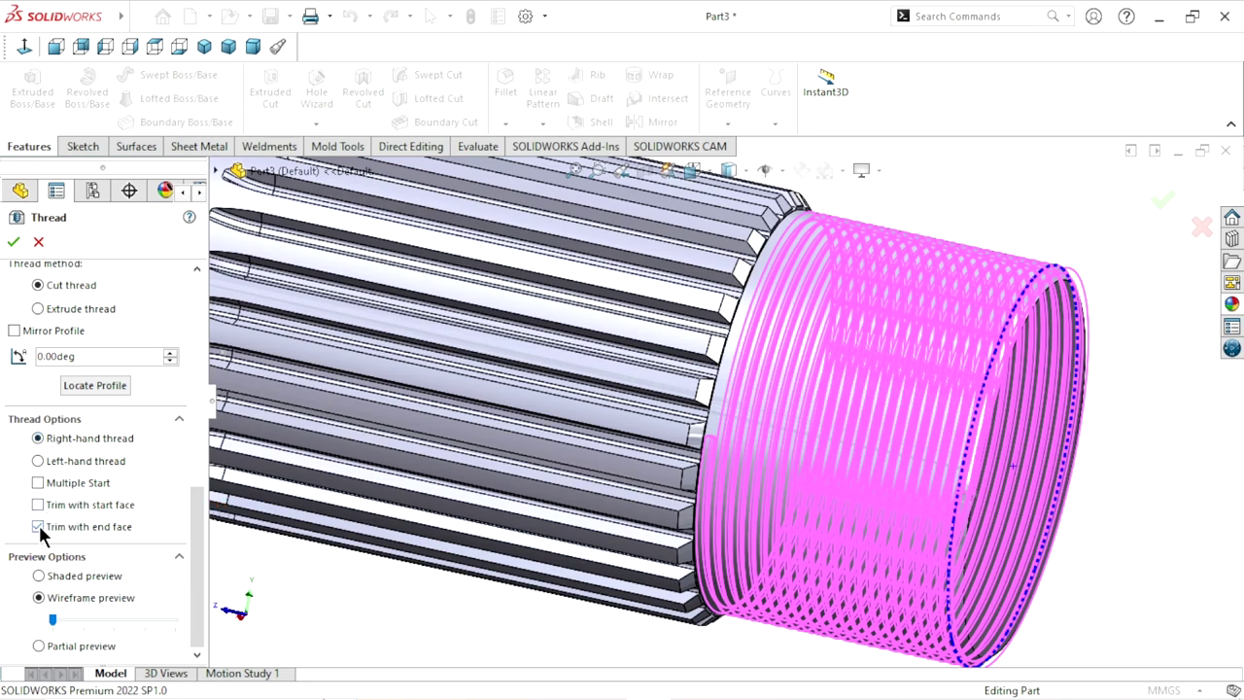
{"action": "left_click", "coordinate": [13, 242]}
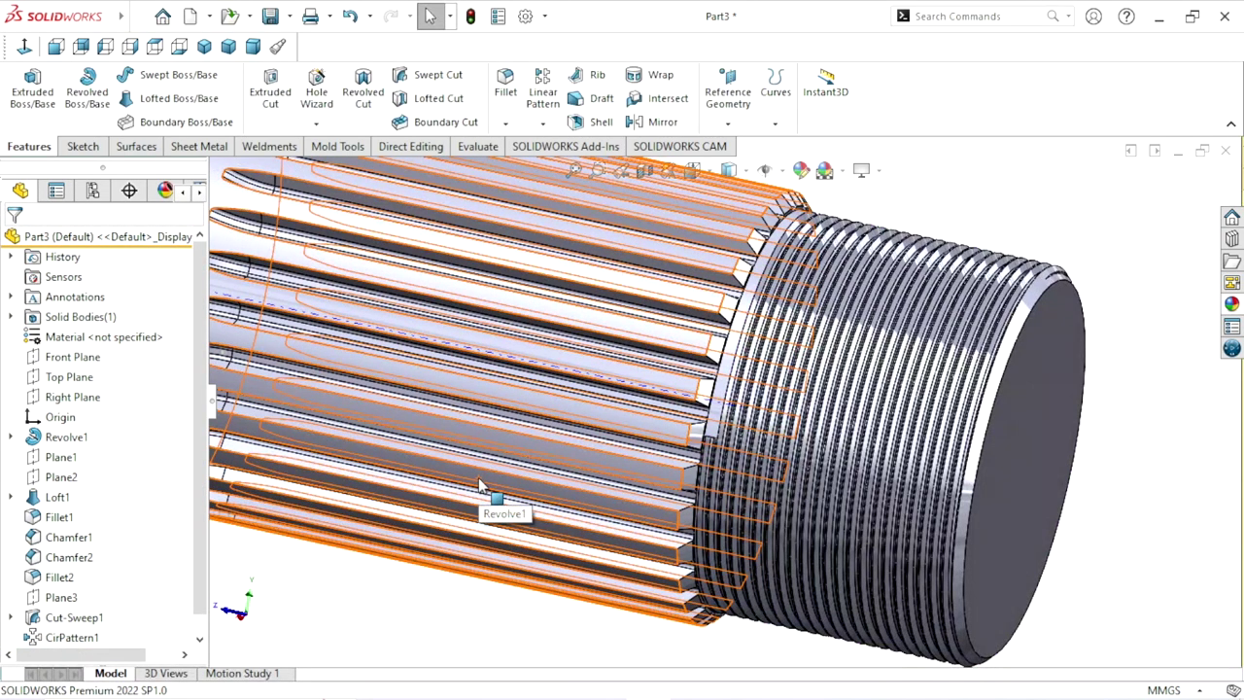
{"action": "scroll", "coordinate": [478, 486], "scroll_direction": "up", "scroll_amount": 2}
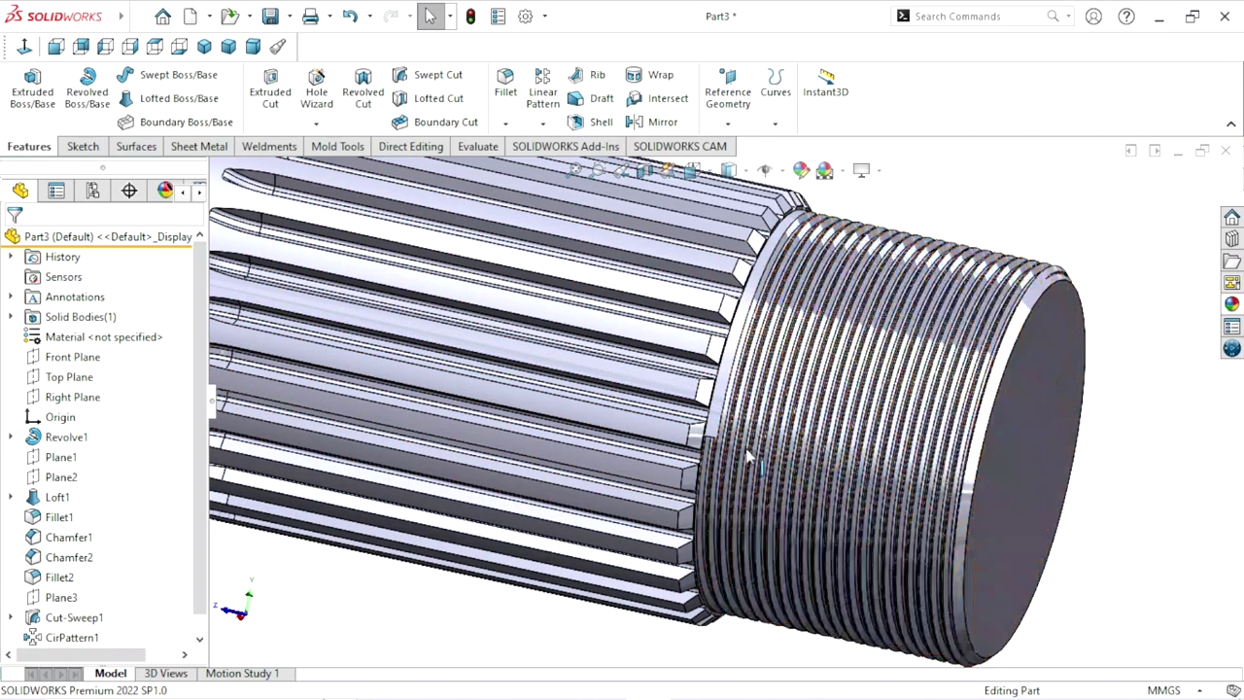
{"action": "scroll", "coordinate": [735, 461], "scroll_direction": "up", "scroll_amount": 3}
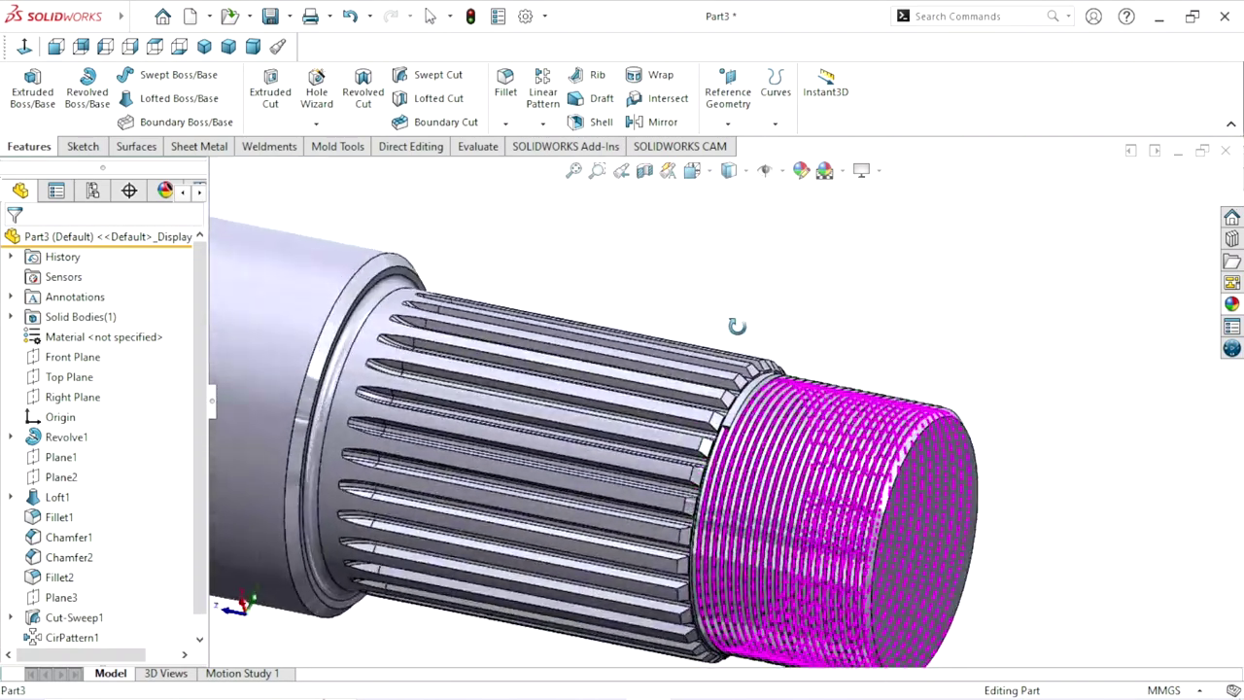
{"action": "scroll", "coordinate": [736, 448], "scroll_direction": "down", "scroll_amount": 3}
{"action": "scroll", "coordinate": [709, 432], "scroll_direction": "down", "scroll_amount": 2}
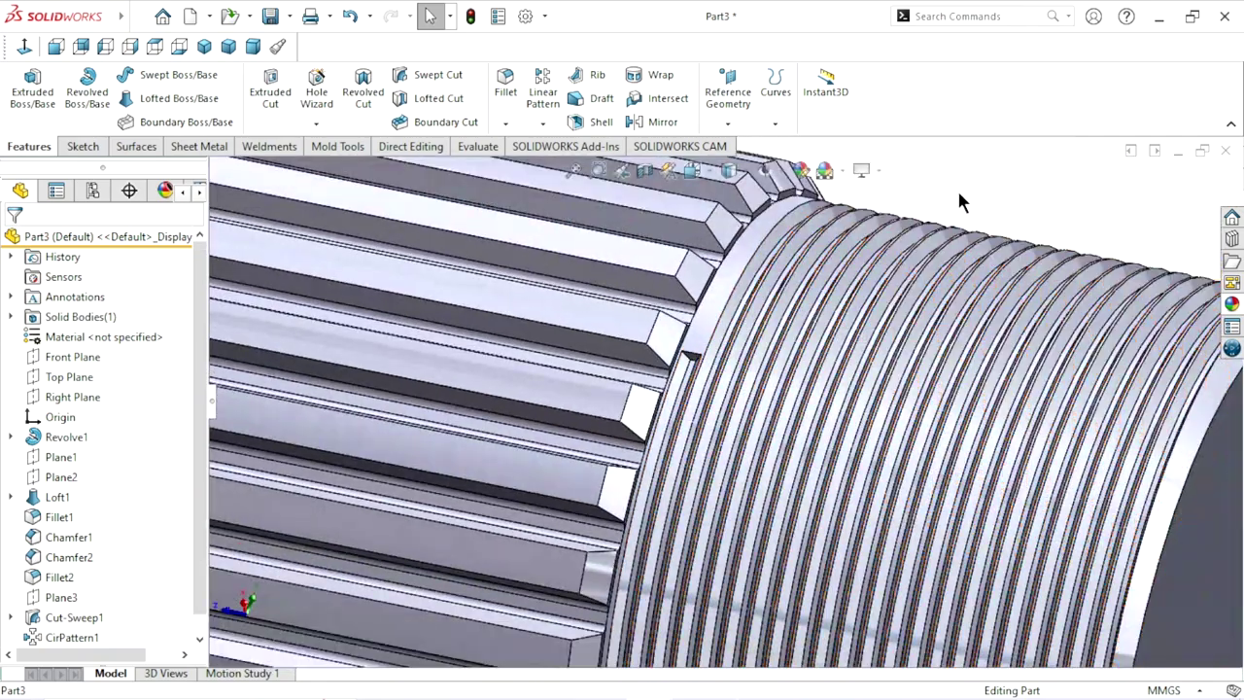
{"action": "scroll", "coordinate": [683, 398], "scroll_direction": "up", "scroll_amount": 1}
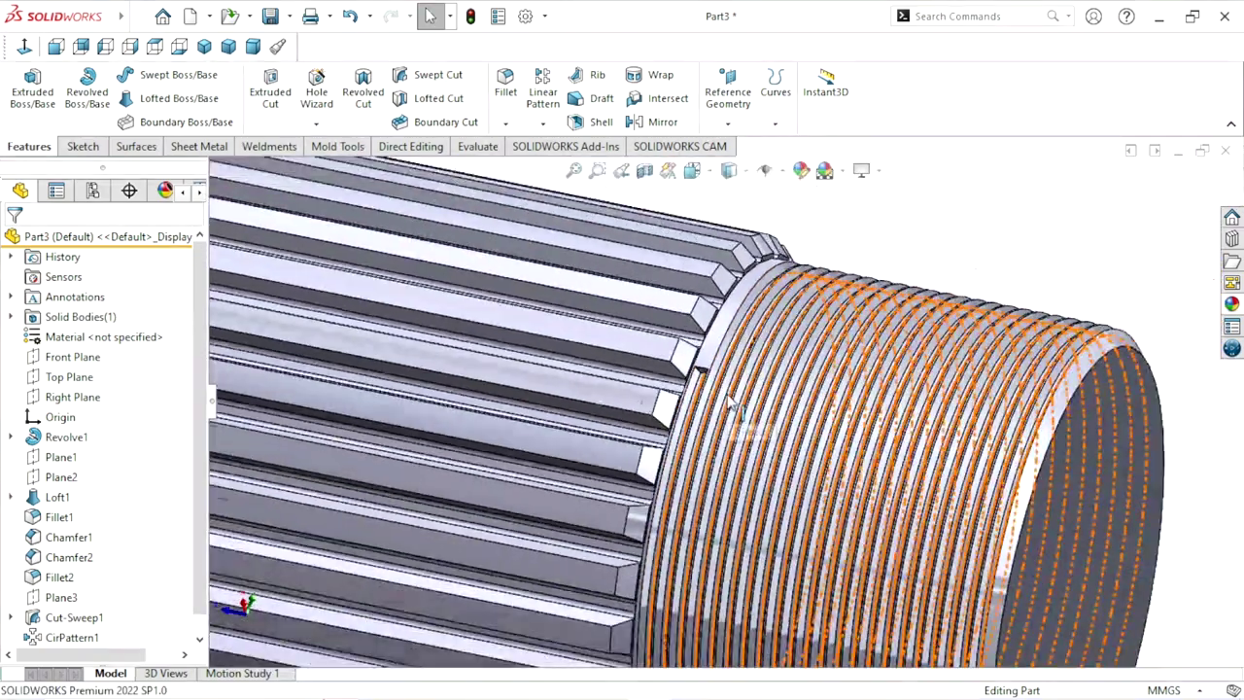
{"action": "scroll", "coordinate": [686, 374], "scroll_direction": "down", "scroll_amount": 3}
Step: Sketch the thread end's projected edges and cut them up to the next face
{"action": "left_click", "coordinate": [677, 354]}
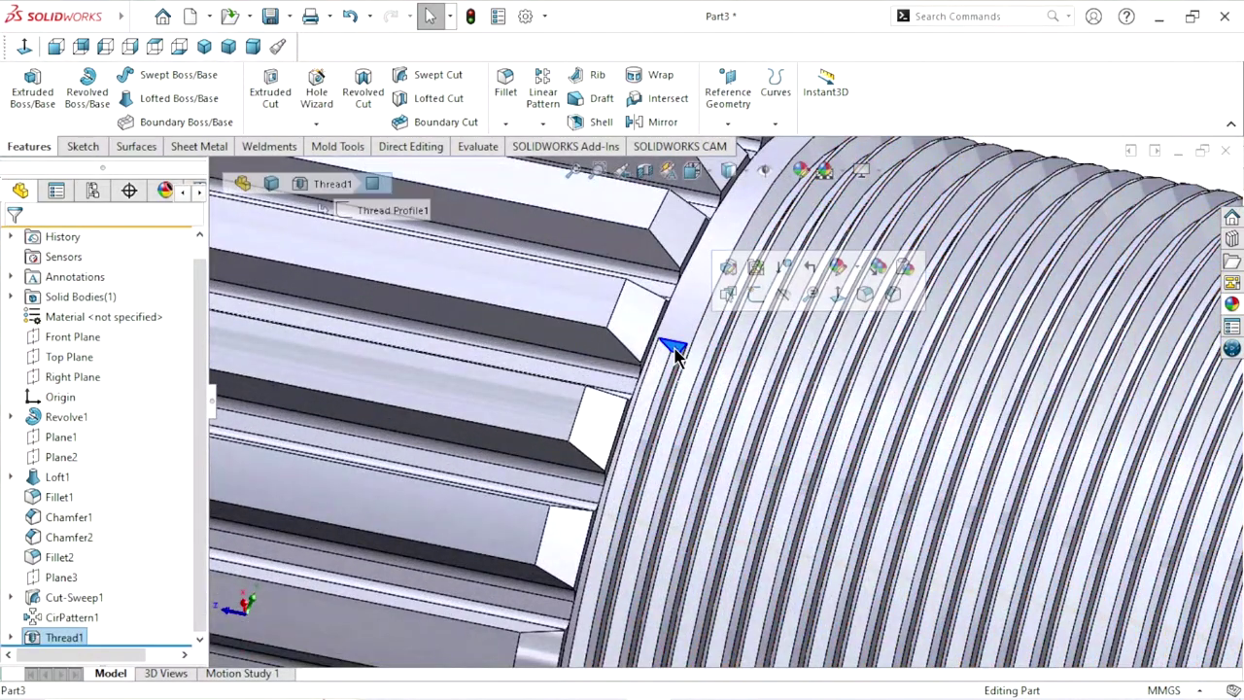
{"action": "left_click", "coordinate": [759, 298]}
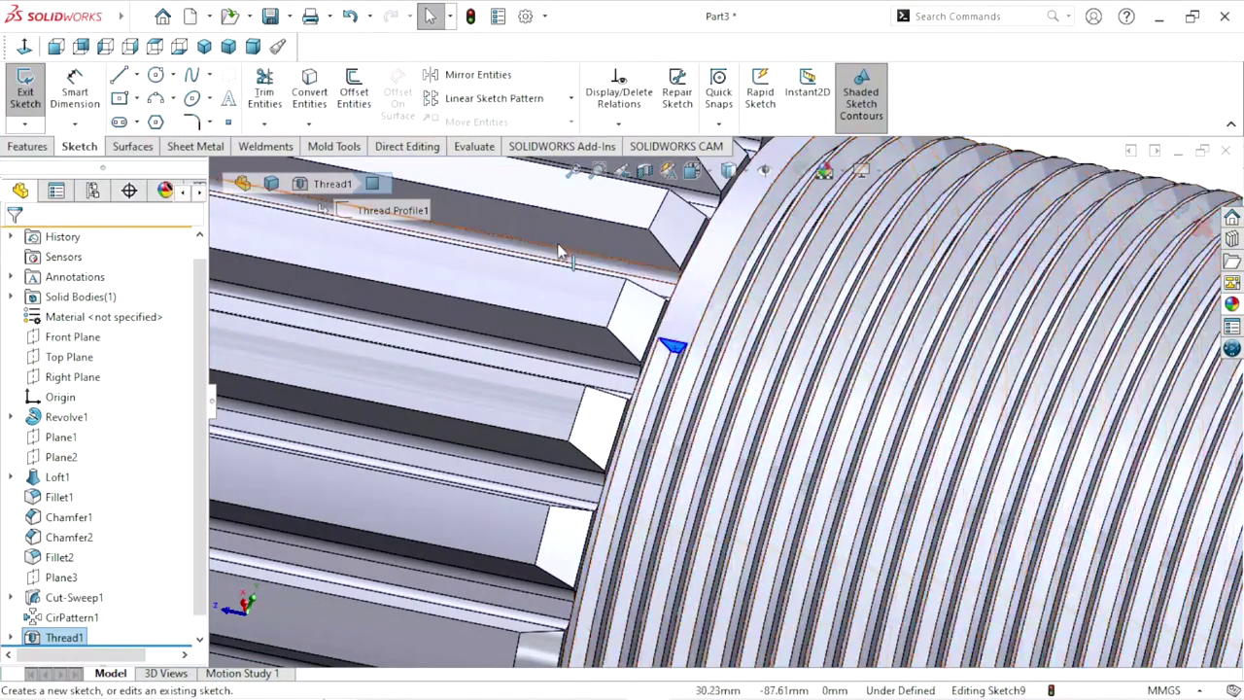
{"action": "left_click", "coordinate": [316, 105]}
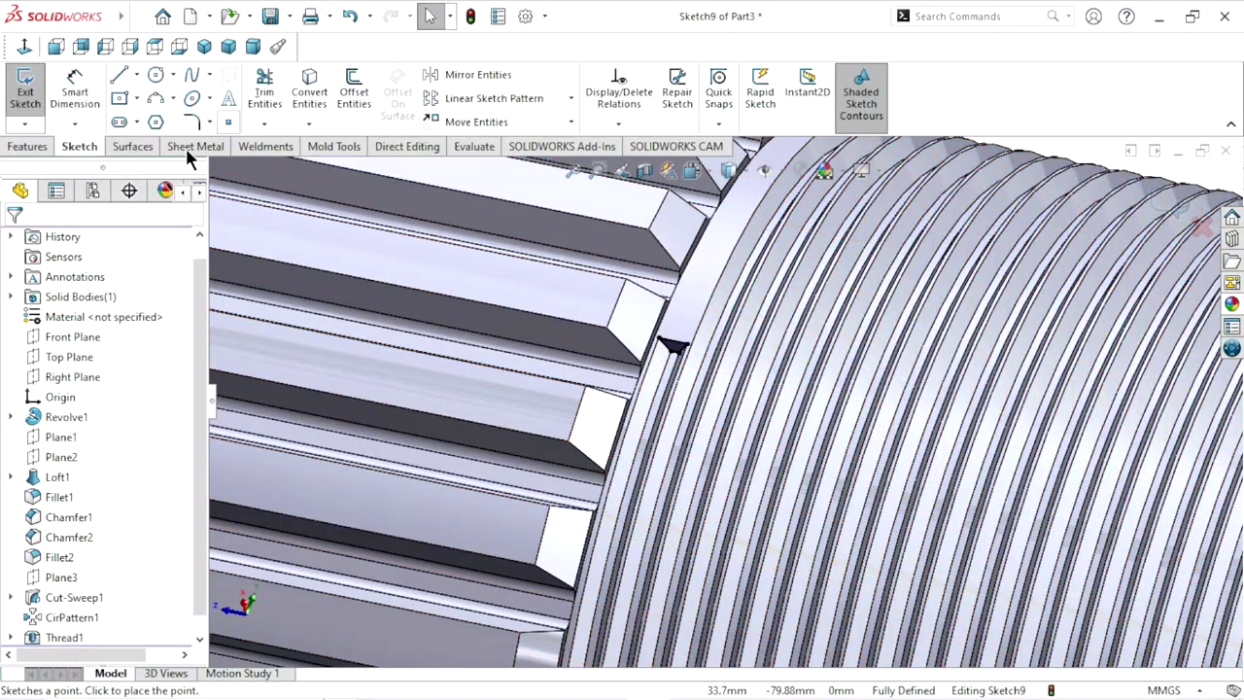
{"action": "left_click", "coordinate": [38, 148]}
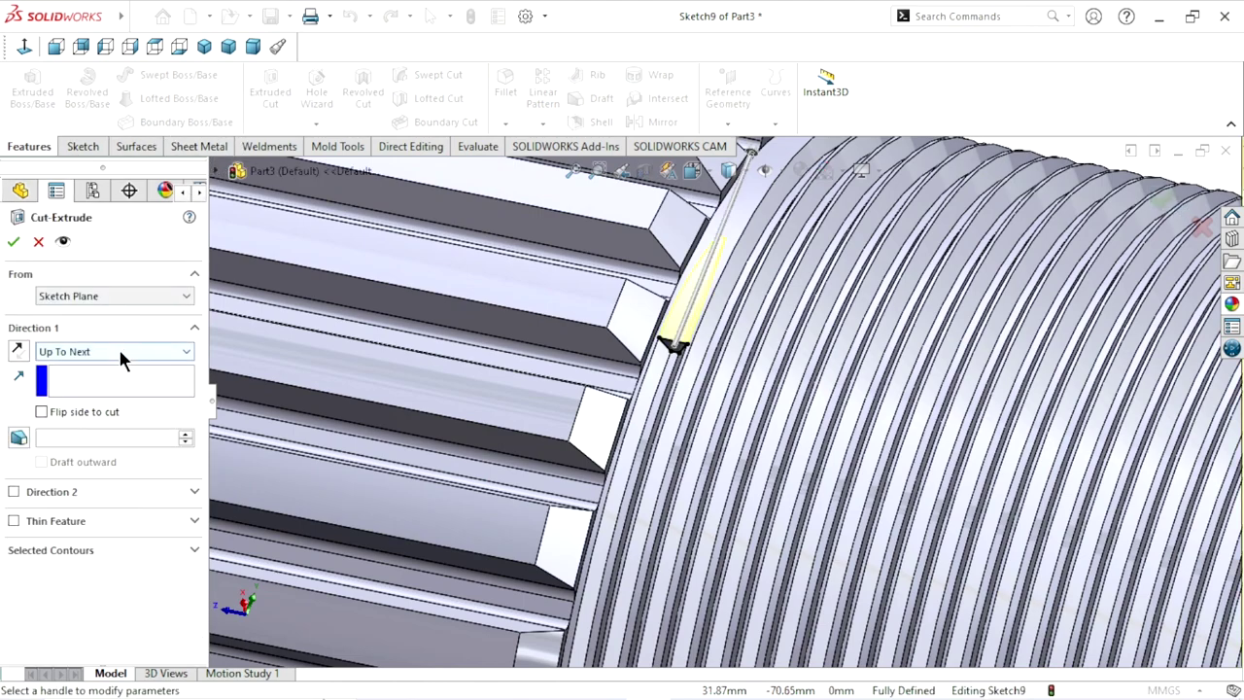
{"action": "left_click", "coordinate": [183, 352]}
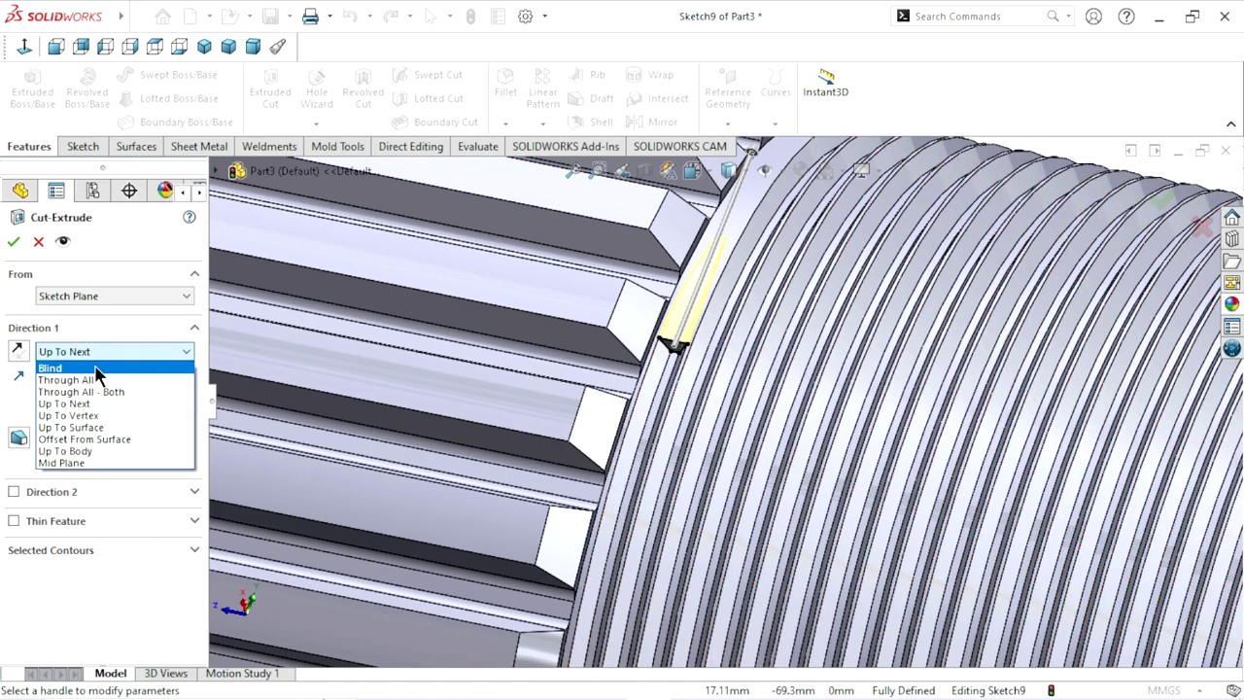
{"action": "left_click", "coordinate": [140, 369]}
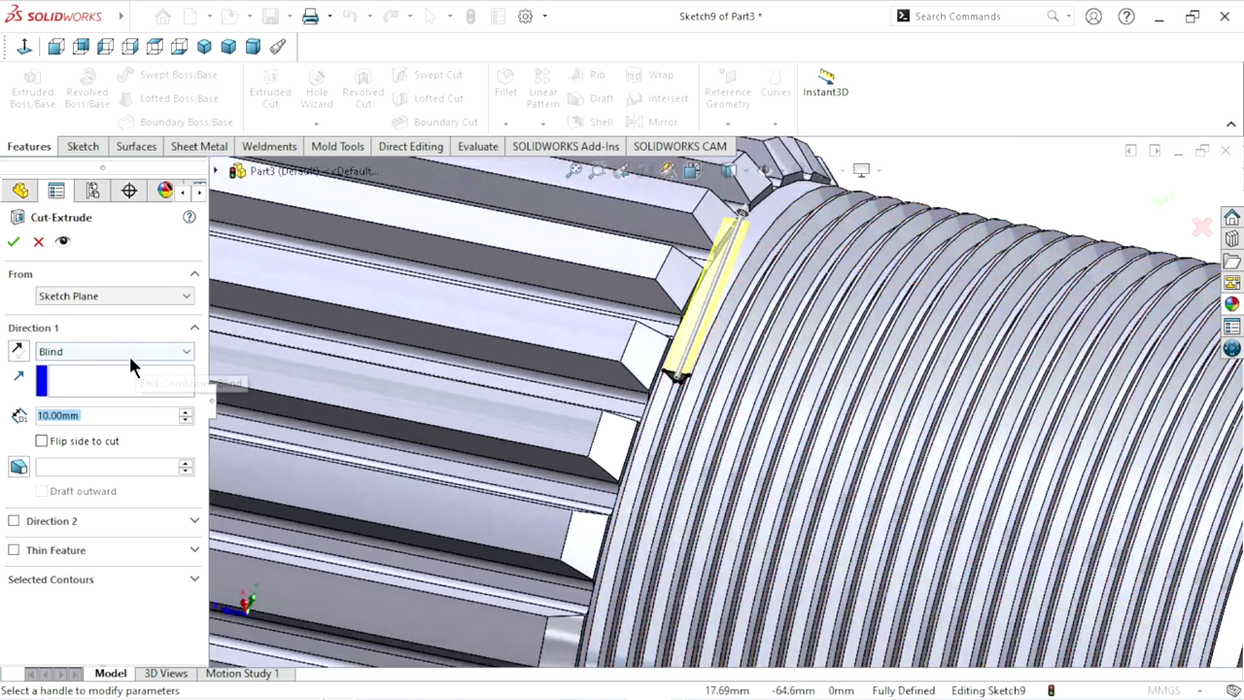
{"action": "left_click", "coordinate": [128, 352]}
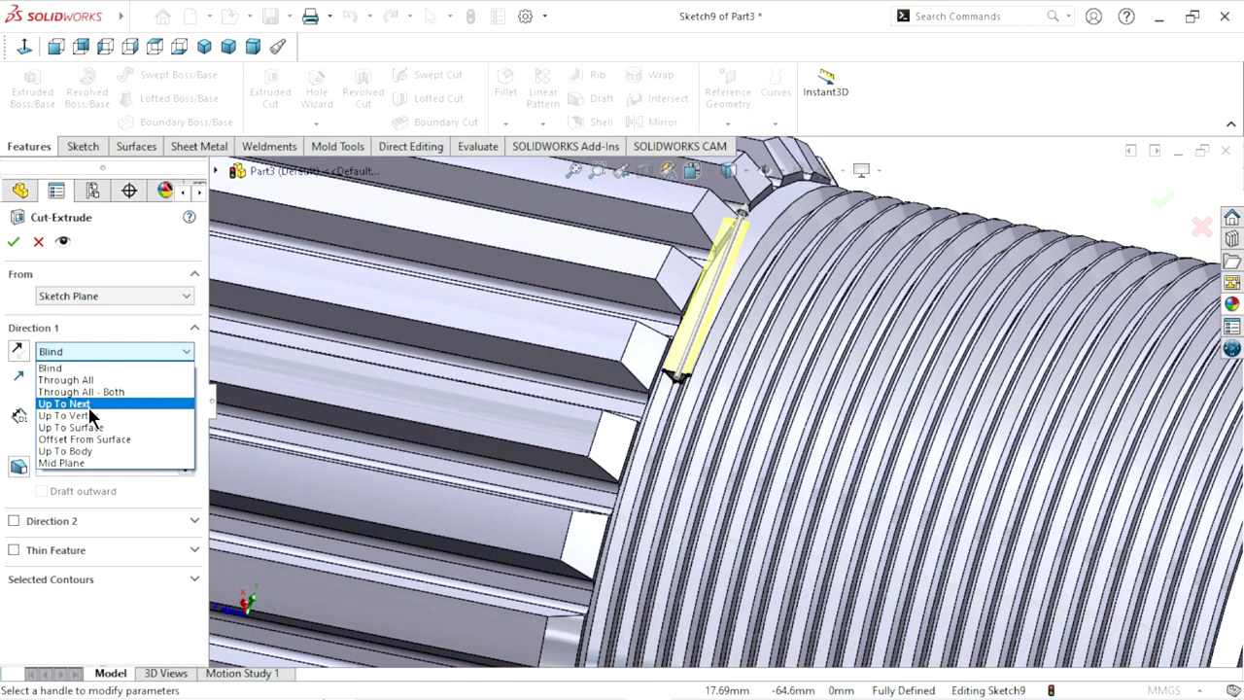
{"action": "left_click", "coordinate": [91, 403]}
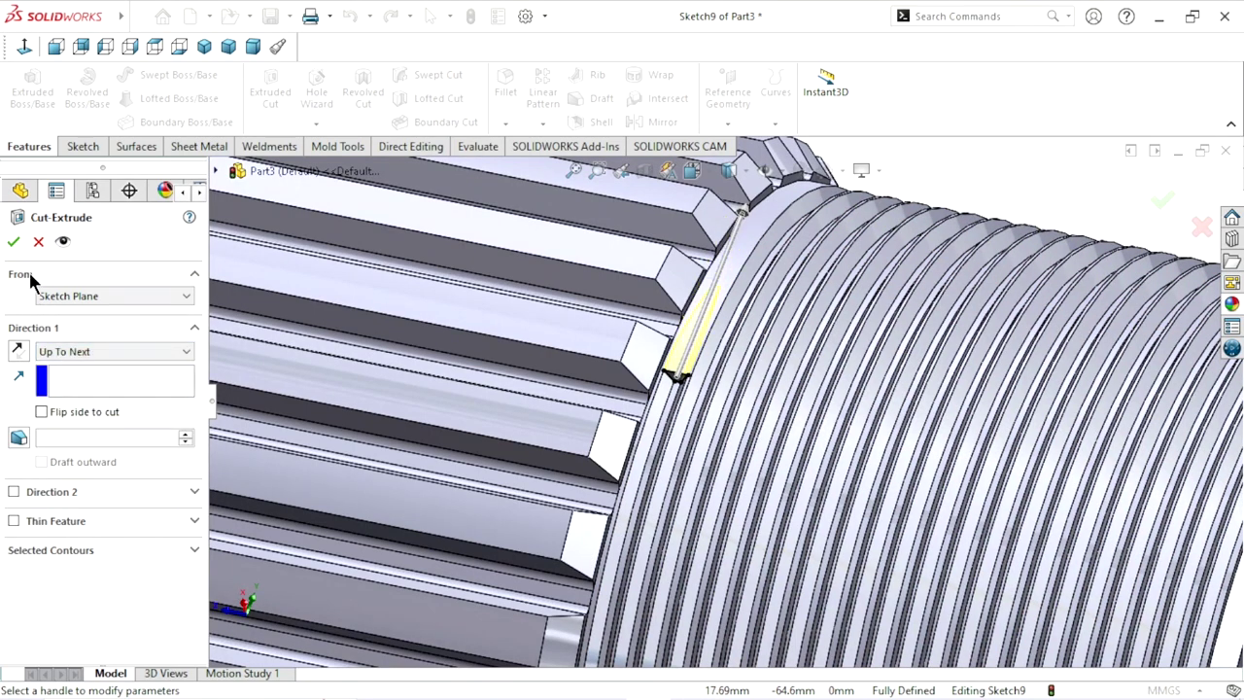
{"action": "left_click", "coordinate": [14, 241]}
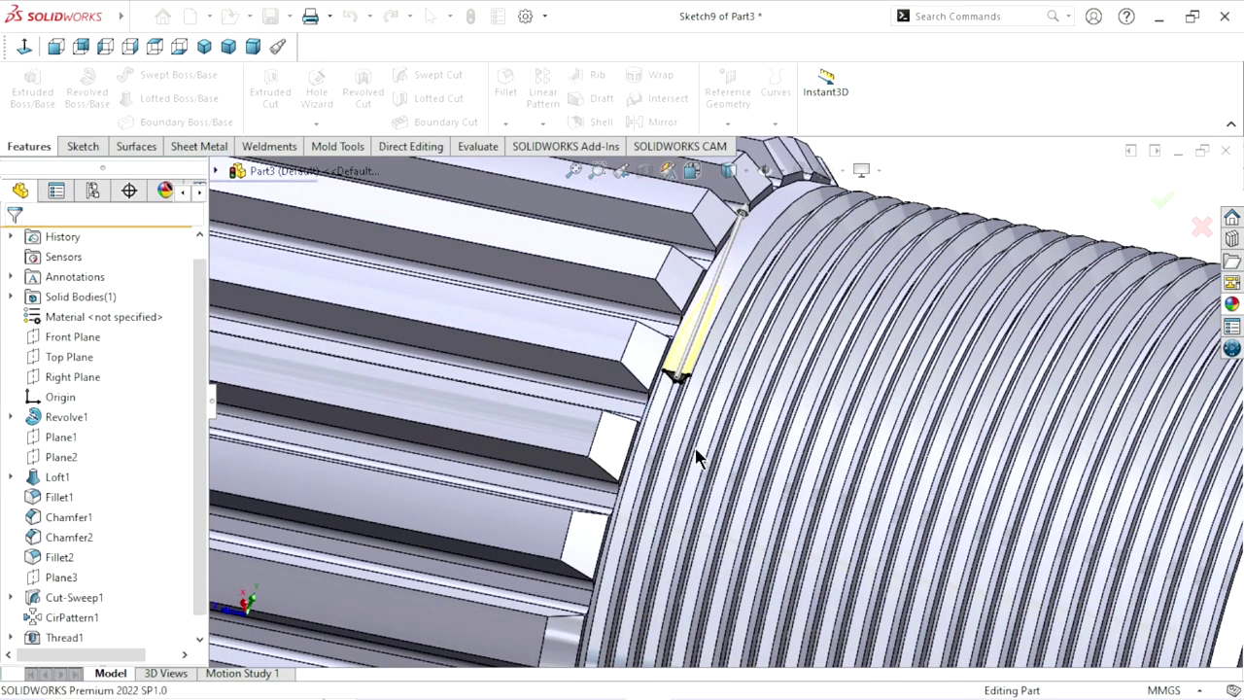
Step: Orbit the shaft to show the gear end face and select the Right Plane
{"action": "scroll", "coordinate": [723, 423], "scroll_direction": "up", "scroll_amount": 3}
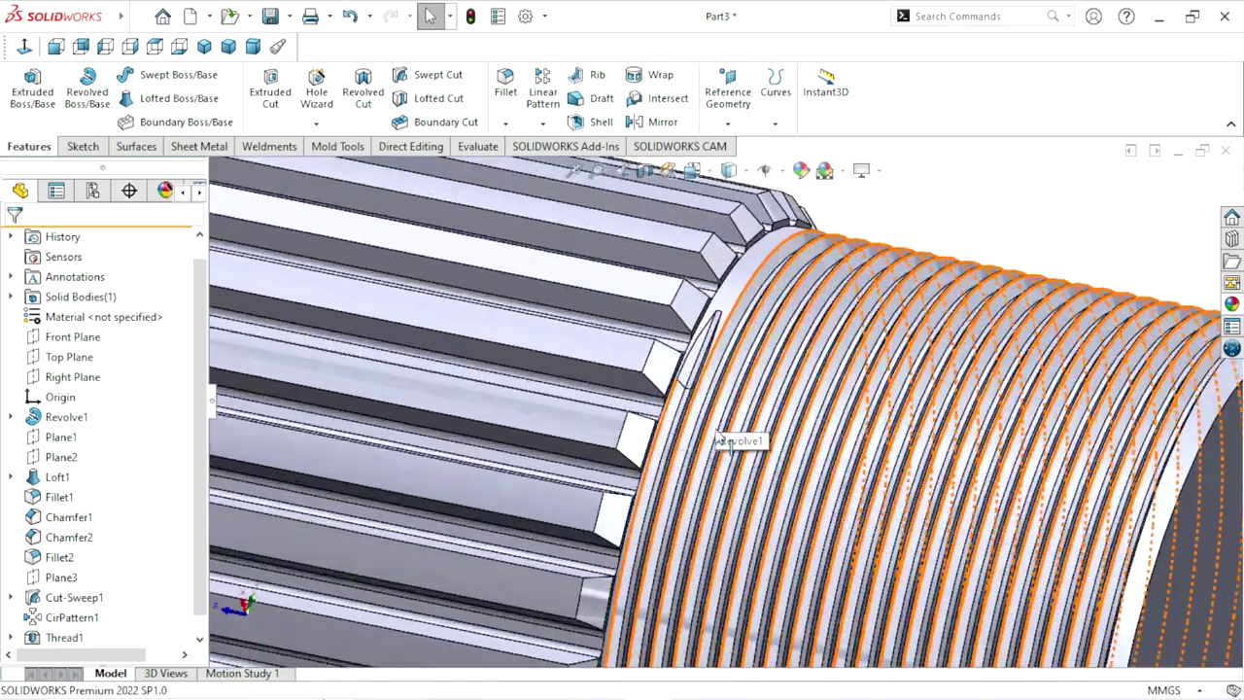
{"action": "middle_click_drag", "start_coordinate": [727, 433], "coordinate": [743, 369]}
{"action": "scroll", "coordinate": [744, 364], "scroll_direction": "down", "scroll_amount": 3}
{"action": "scroll", "coordinate": [742, 363], "scroll_direction": "up", "scroll_amount": 2}
{"action": "scroll", "coordinate": [680, 418], "scroll_direction": "up", "scroll_amount": 3}
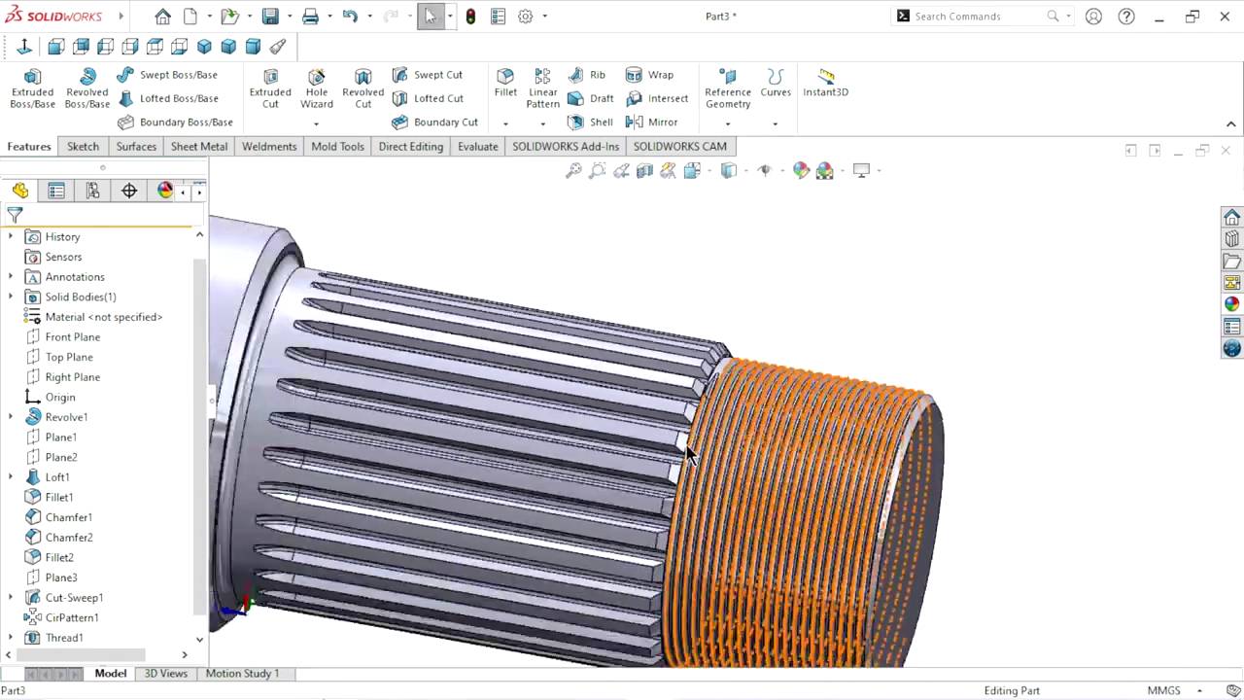
{"action": "scroll", "coordinate": [633, 472], "scroll_direction": "up", "scroll_amount": 3}
{"action": "scroll", "coordinate": [622, 466], "scroll_direction": "up", "scroll_amount": 2}
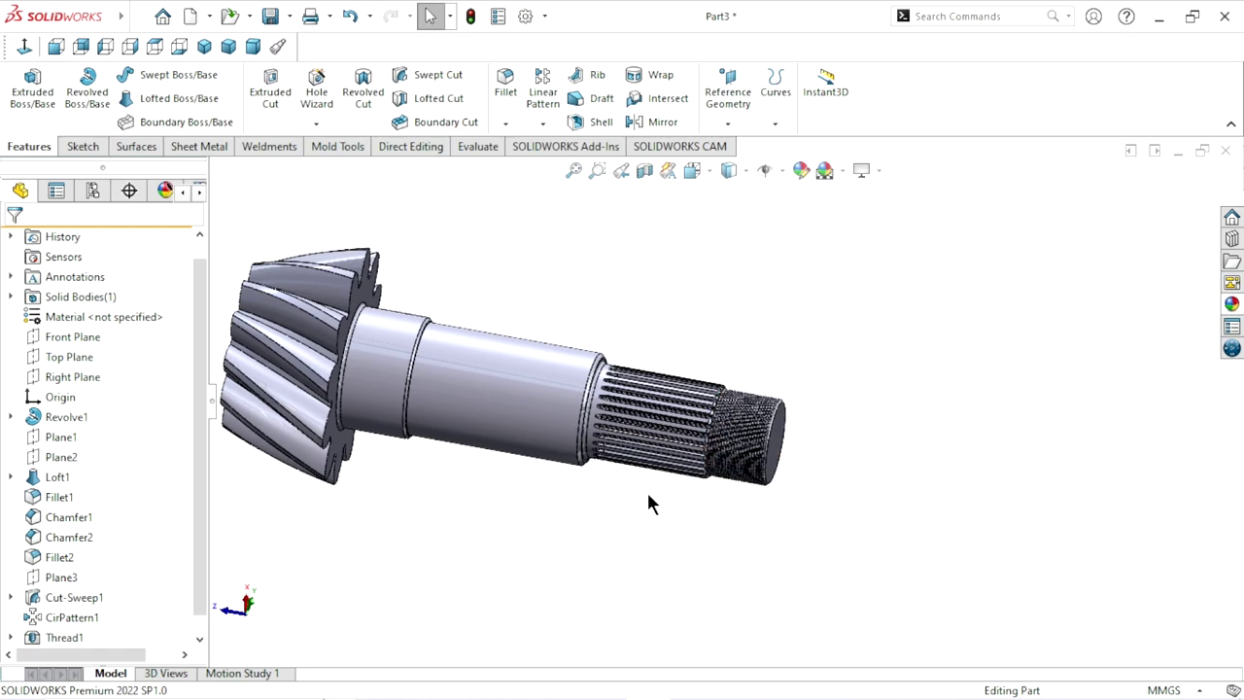
{"action": "scroll", "coordinate": [474, 425], "scroll_direction": "down", "scroll_amount": 1}
{"action": "scroll", "coordinate": [486, 413], "scroll_direction": "down", "scroll_amount": 1}
{"action": "scroll", "coordinate": [612, 451], "scroll_direction": "down", "scroll_amount": 1}
{"action": "scroll", "coordinate": [571, 400], "scroll_direction": "down", "scroll_amount": 1}
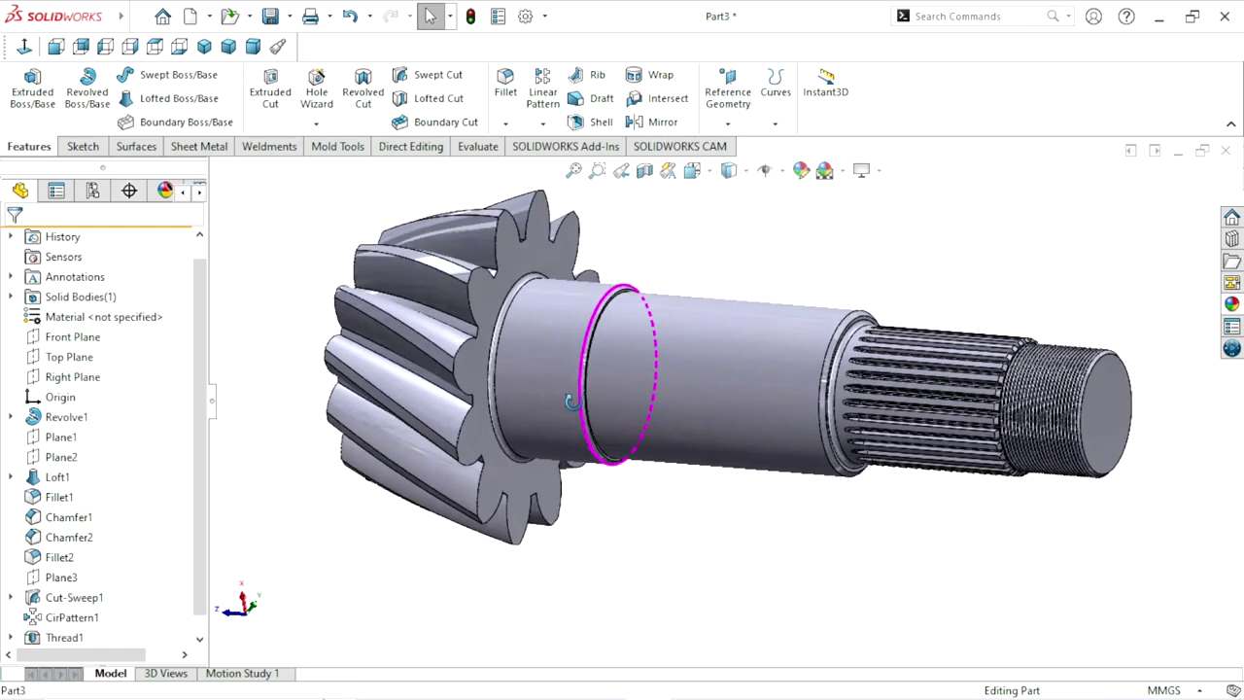
{"action": "middle_click_drag", "start_coordinate": [571, 400], "coordinate": [647, 478]}
{"action": "scroll", "coordinate": [622, 496], "scroll_direction": "up", "scroll_amount": 2}
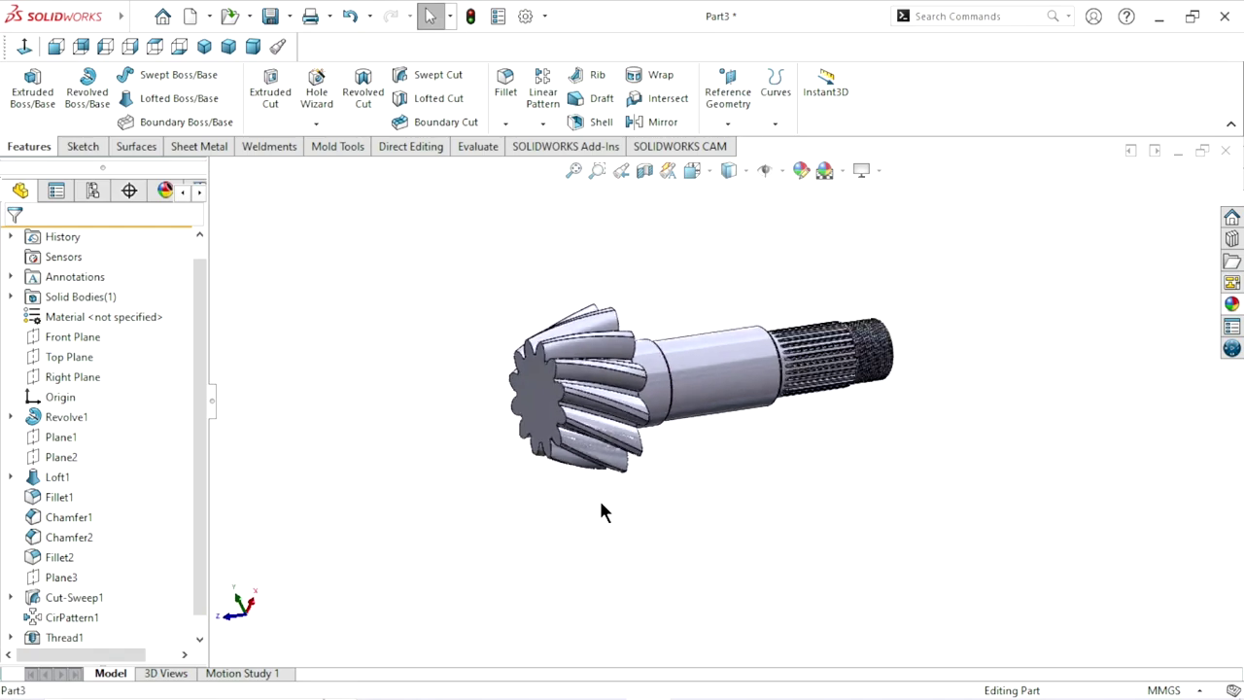
{"action": "left_click", "coordinate": [95, 376]}
Step: Open the sketch on the Right Plane, view it normal to the plane, and clear the selection
{"action": "left_click", "coordinate": [117, 358]}
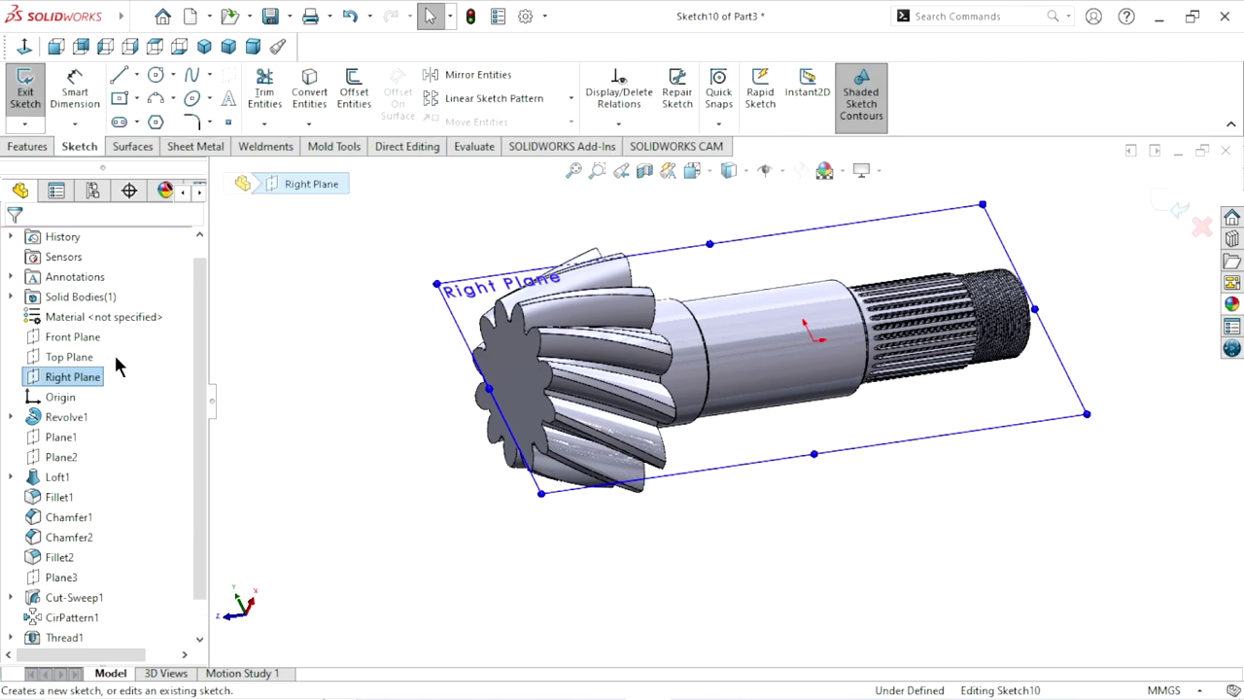
{"action": "left_click", "coordinate": [22, 51]}
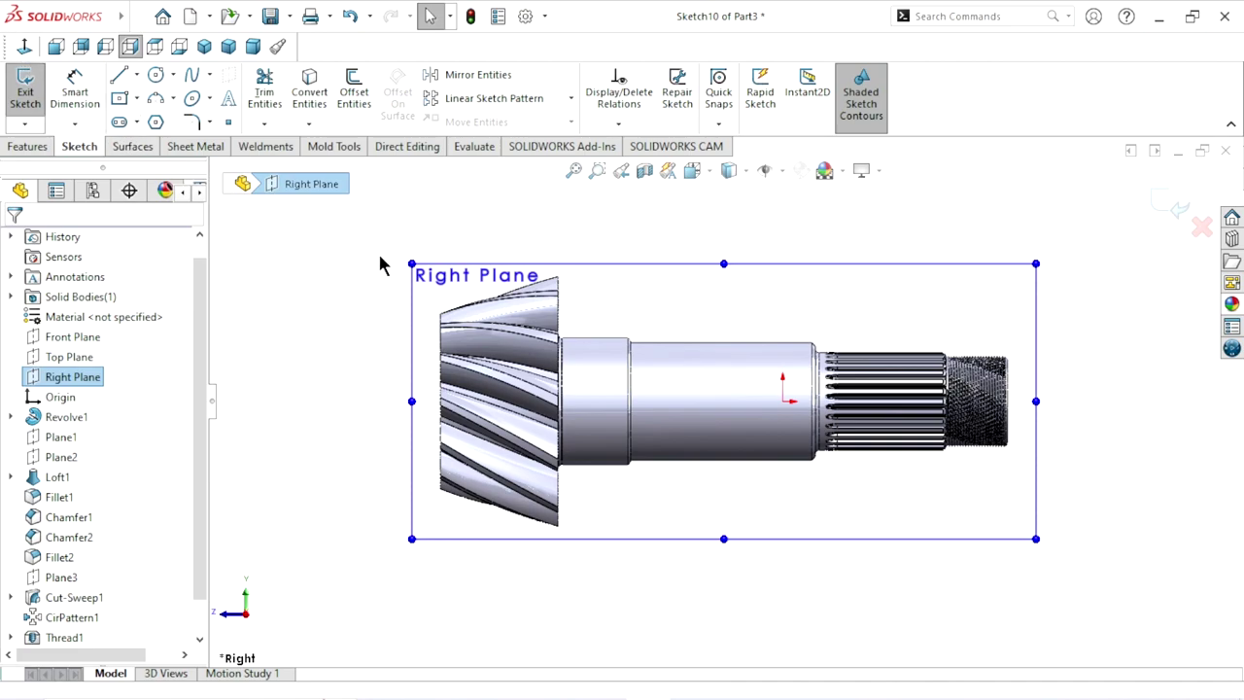
{"action": "scroll", "coordinate": [709, 389], "scroll_direction": "up", "scroll_amount": 1}
{"action": "scroll", "coordinate": [583, 417], "scroll_direction": "down", "scroll_amount": 1}
{"action": "scroll", "coordinate": [592, 430], "scroll_direction": "down", "scroll_amount": 1}
{"action": "left_click", "coordinate": [324, 401]}
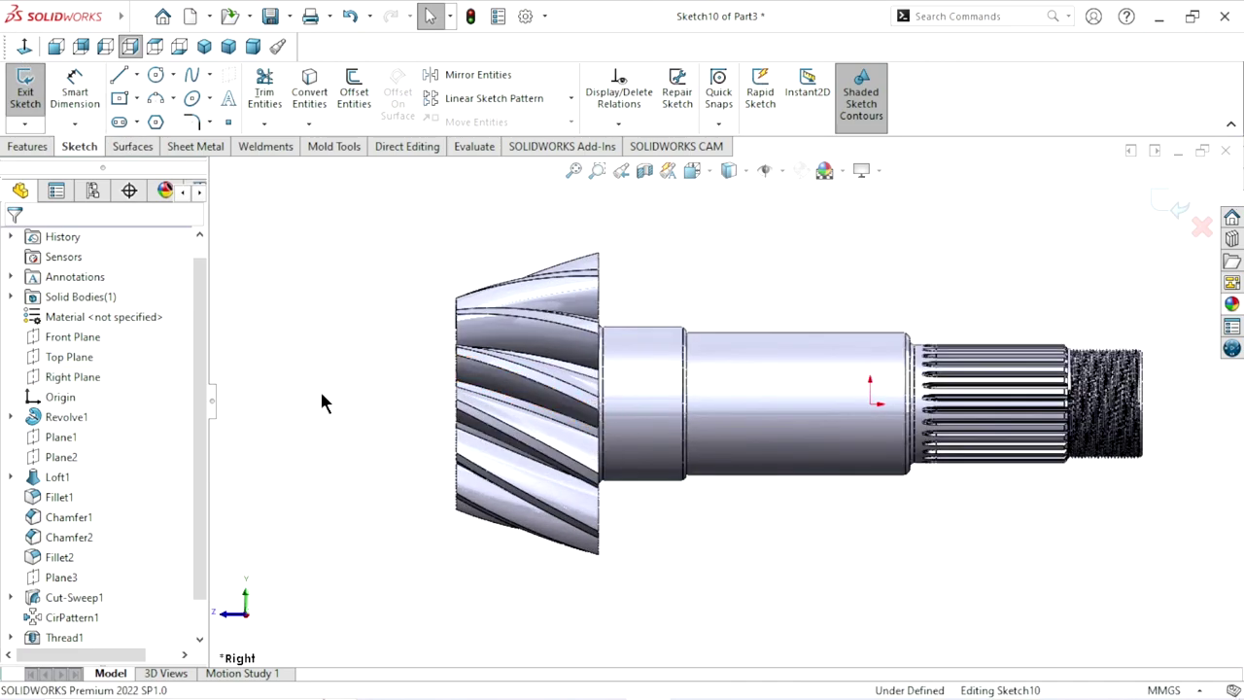
{"action": "scroll", "coordinate": [570, 435], "scroll_direction": "down", "scroll_amount": 2}
{"action": "scroll", "coordinate": [544, 447], "scroll_direction": "up", "scroll_amount": 1}
{"action": "scroll", "coordinate": [906, 406], "scroll_direction": "up", "scroll_amount": 1}
{"action": "scroll", "coordinate": [906, 406], "scroll_direction": "down", "scroll_amount": 1}
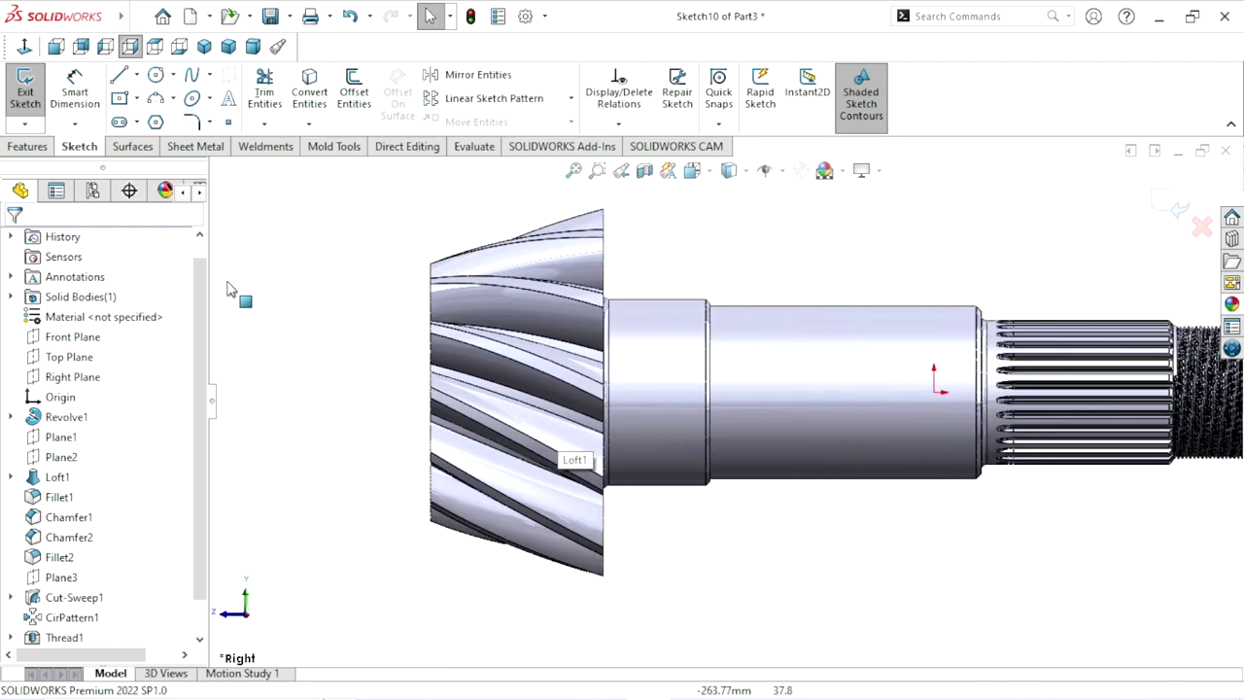
Step: Draw a horizontal centerline from the origin leftward past the gear face
{"action": "left_click", "coordinate": [138, 73]}
{"action": "left_click", "coordinate": [141, 100]}
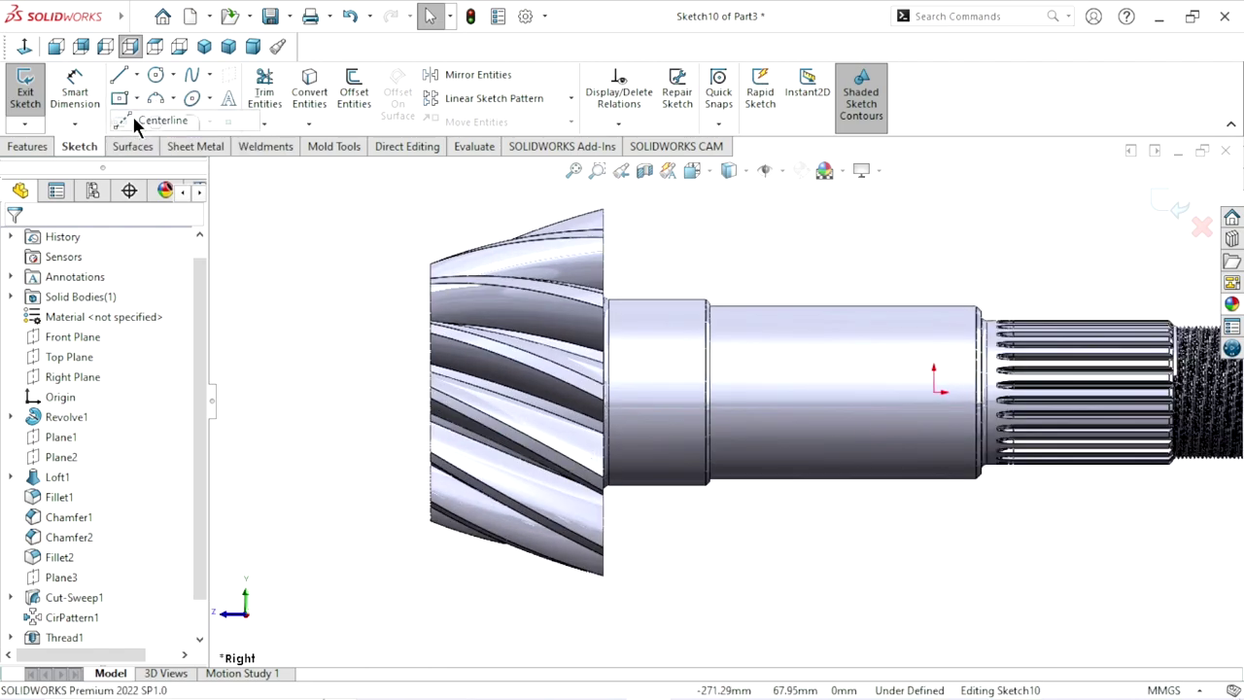
{"action": "left_click", "coordinate": [933, 391]}
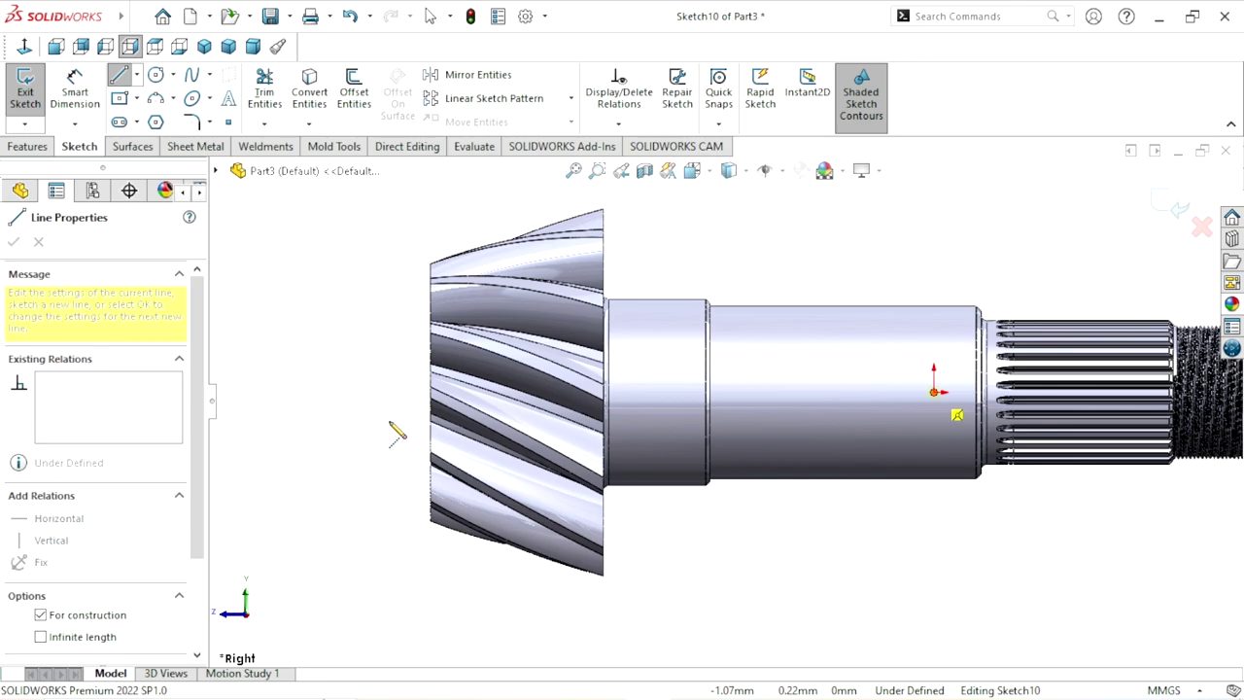
{"action": "left_click", "coordinate": [359, 392]}
{"action": "right_click", "coordinate": [367, 392]}
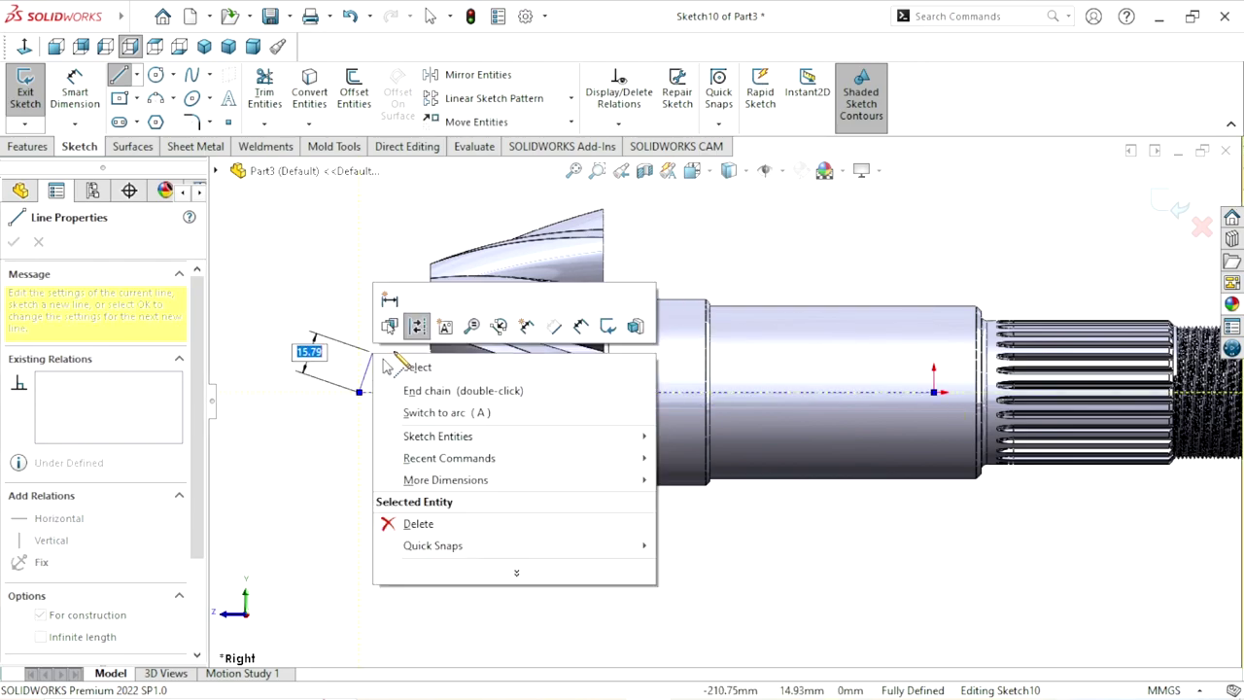
{"action": "left_click", "coordinate": [395, 359]}
{"action": "scroll", "coordinate": [789, 376], "scroll_direction": "down", "scroll_amount": 1}
{"action": "scroll", "coordinate": [683, 419], "scroll_direction": "down", "scroll_amount": 1}
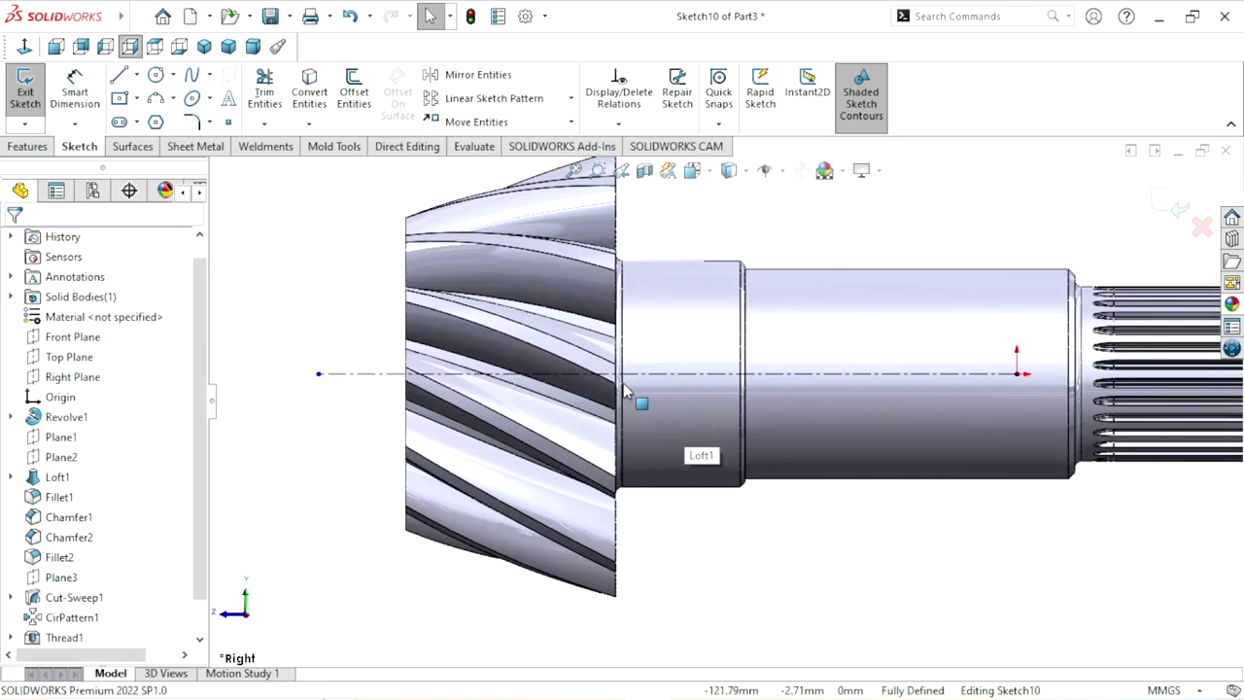
{"action": "scroll", "coordinate": [555, 397], "scroll_direction": "down", "scroll_amount": 1}
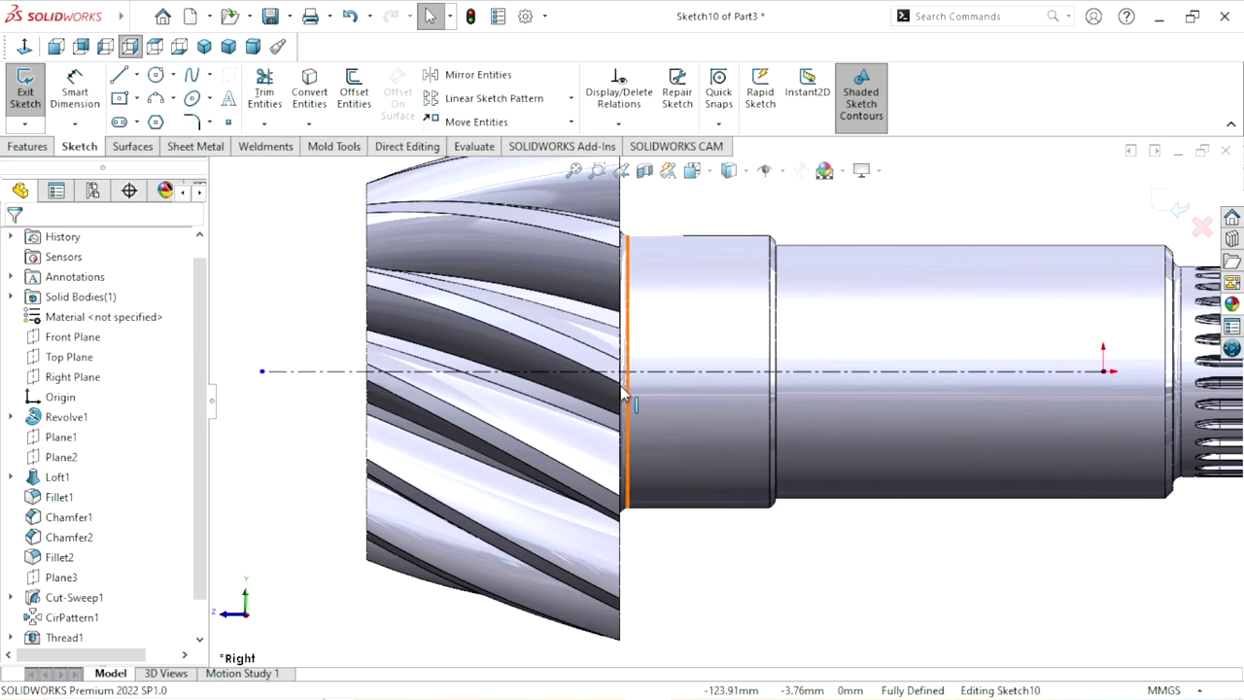
Step: Draw a slant, a flat run and a second slant from the gear's end edge to the centerline
{"action": "left_click", "coordinate": [121, 77]}
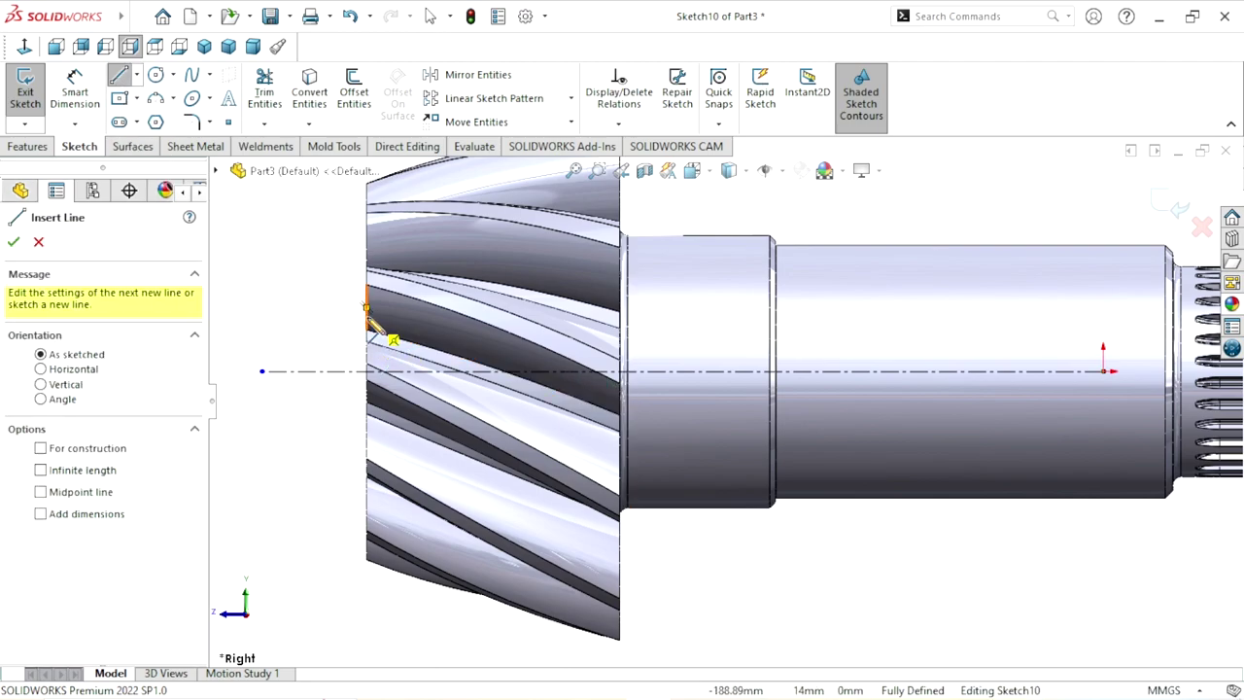
{"action": "left_click", "coordinate": [367, 308]}
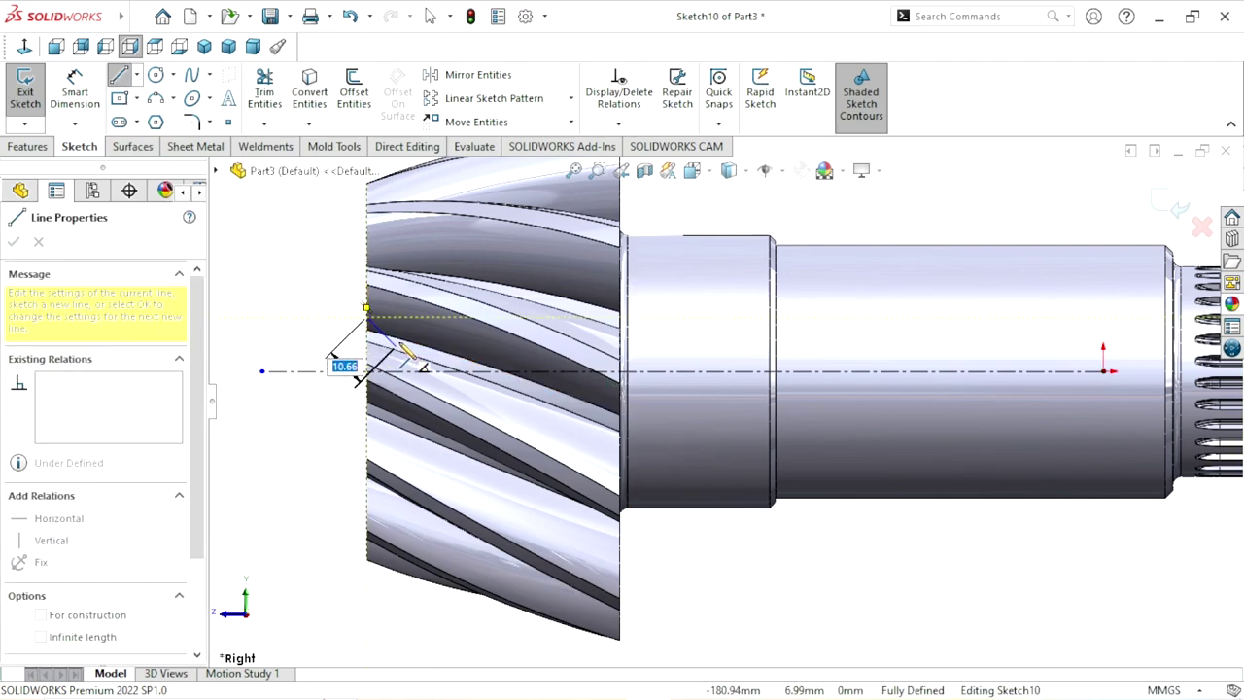
{"action": "left_click", "coordinate": [399, 347]}
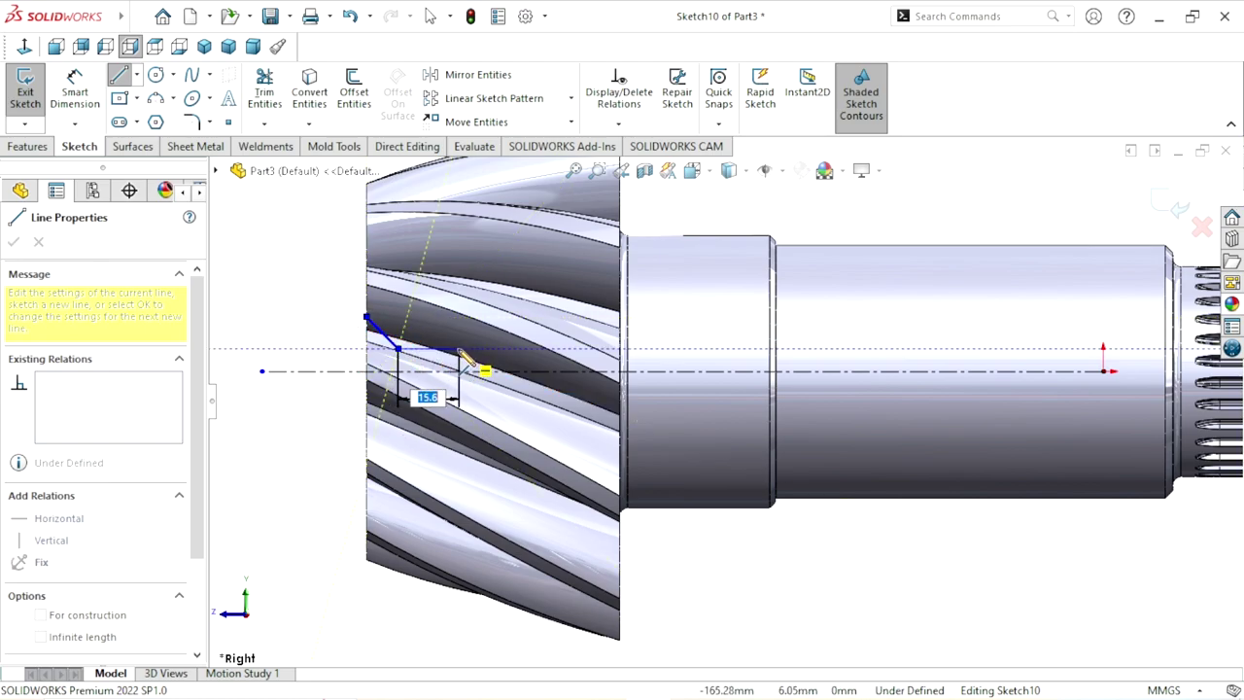
{"action": "left_click", "coordinate": [456, 348]}
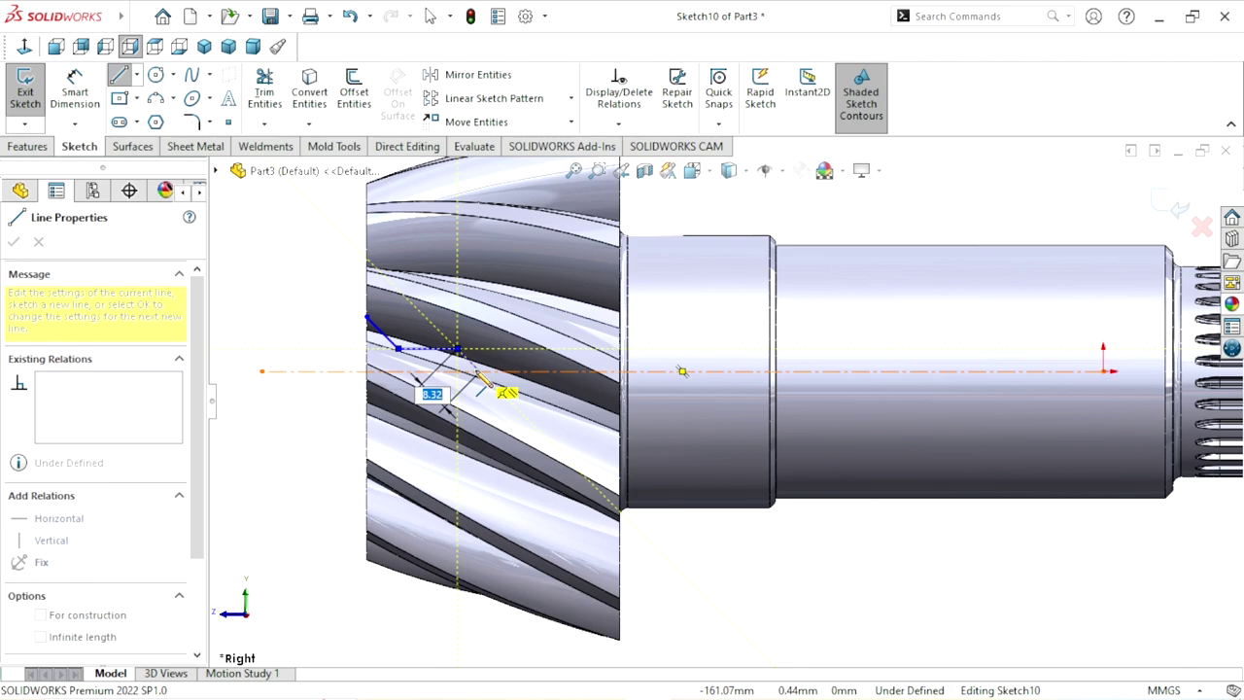
{"action": "right_click", "coordinate": [510, 360]}
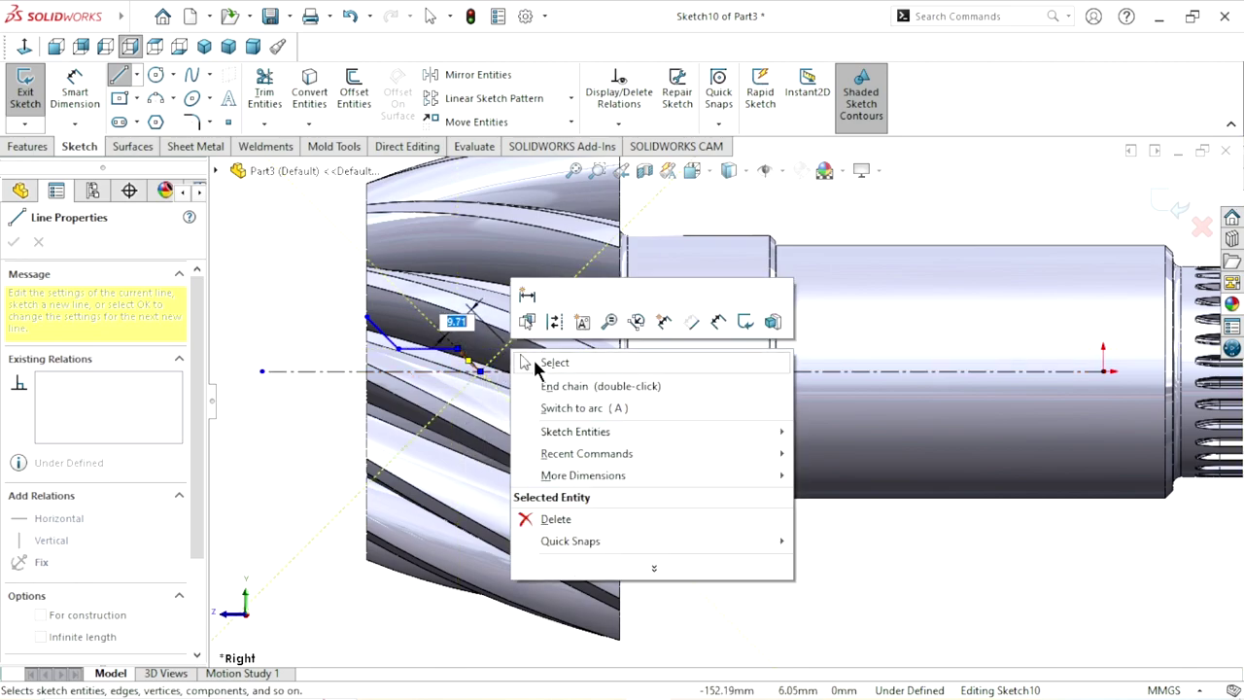
{"action": "left_click", "coordinate": [549, 362]}
{"action": "scroll", "coordinate": [489, 382], "scroll_direction": "down", "scroll_amount": 2}
{"action": "scroll", "coordinate": [489, 382], "scroll_direction": "down", "scroll_amount": 2}
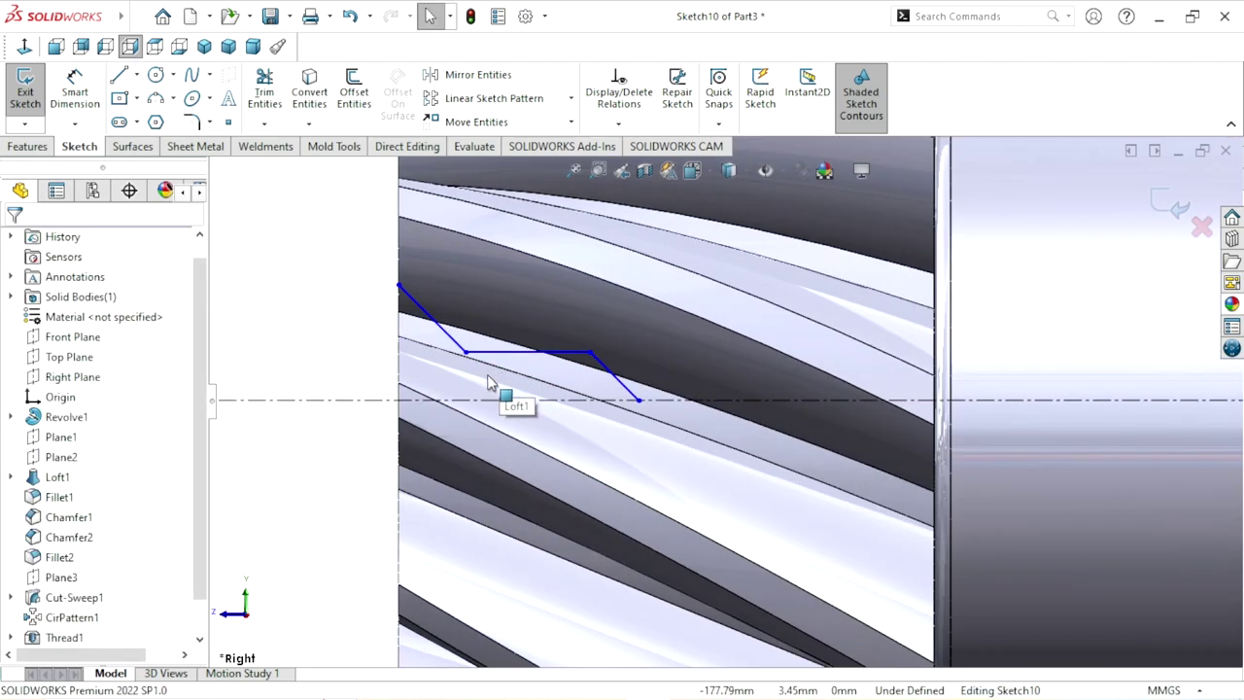
{"action": "left_click", "coordinate": [66, 88]}
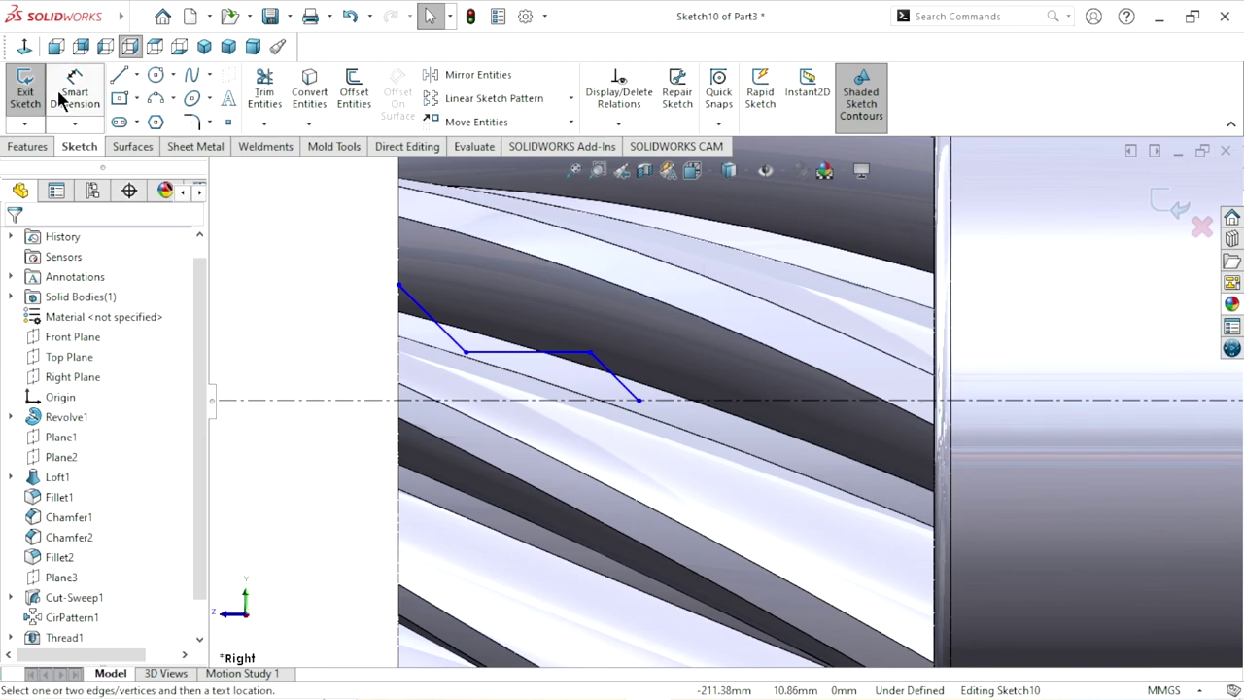
Step: Dimension the first slanted line at 30° to the centerline
{"action": "left_click", "coordinate": [418, 400]}
{"action": "left_click", "coordinate": [442, 330]}
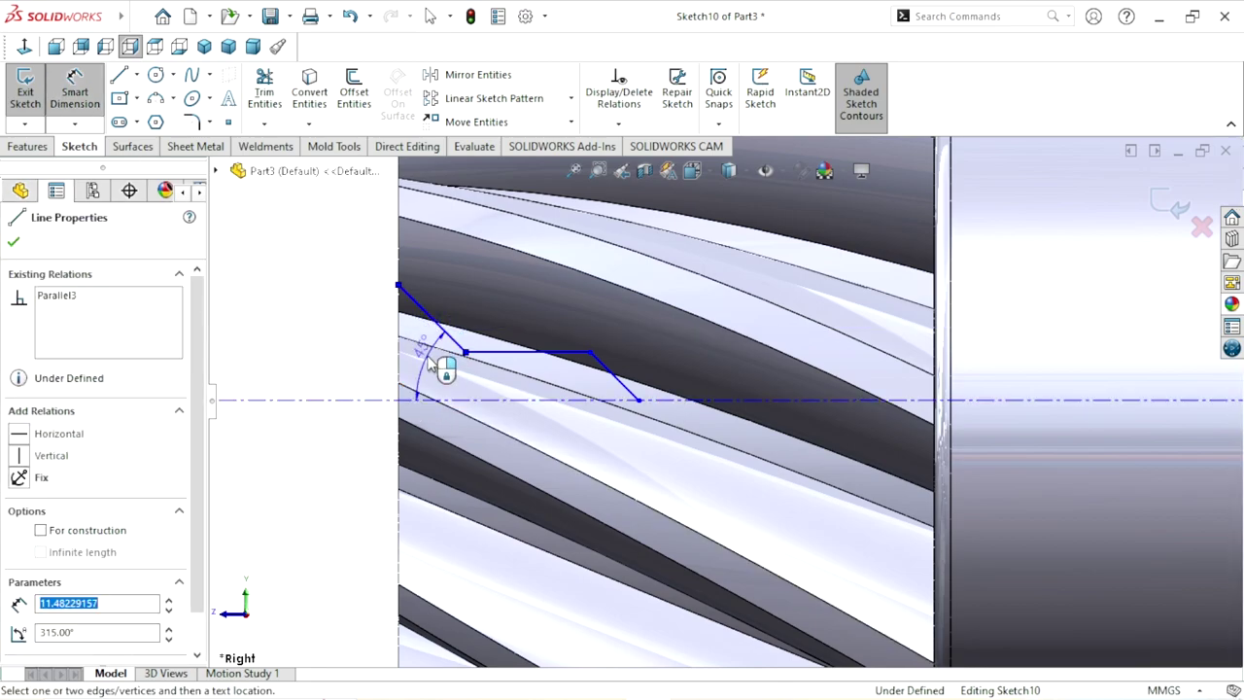
{"action": "left_click", "coordinate": [429, 362]}
{"action": "type", "text": "30"}
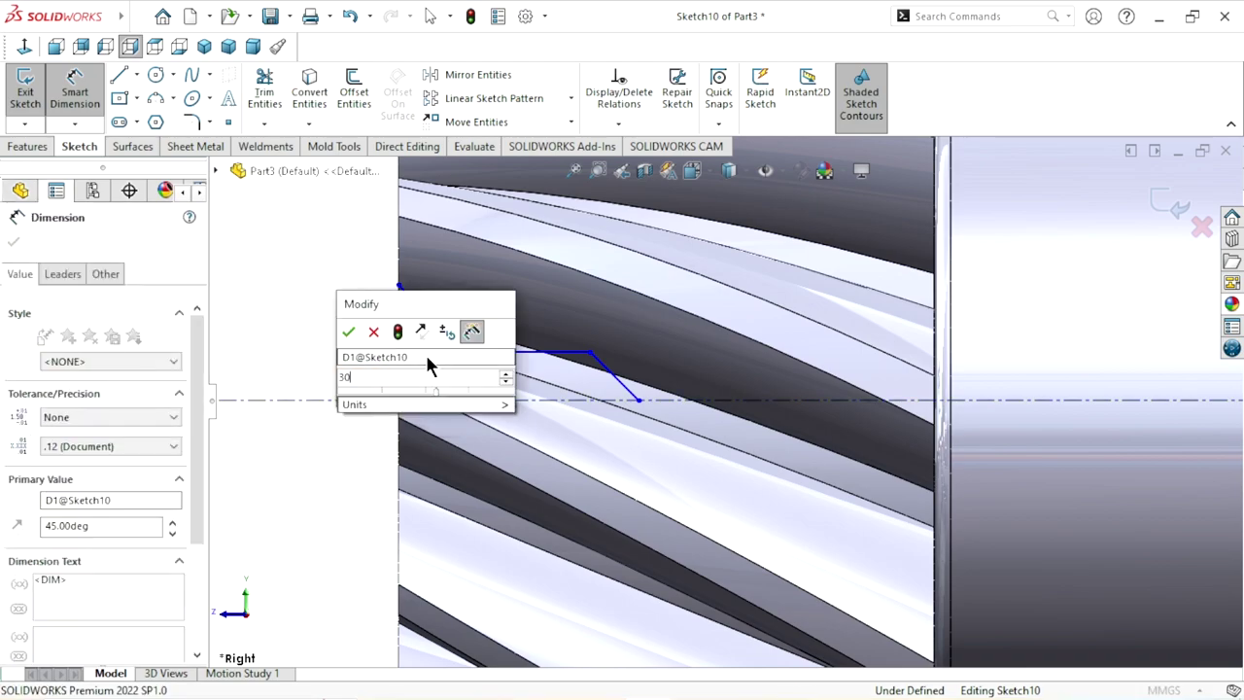
{"action": "key", "text": "Return"}
{"action": "left_click", "coordinate": [350, 333]}
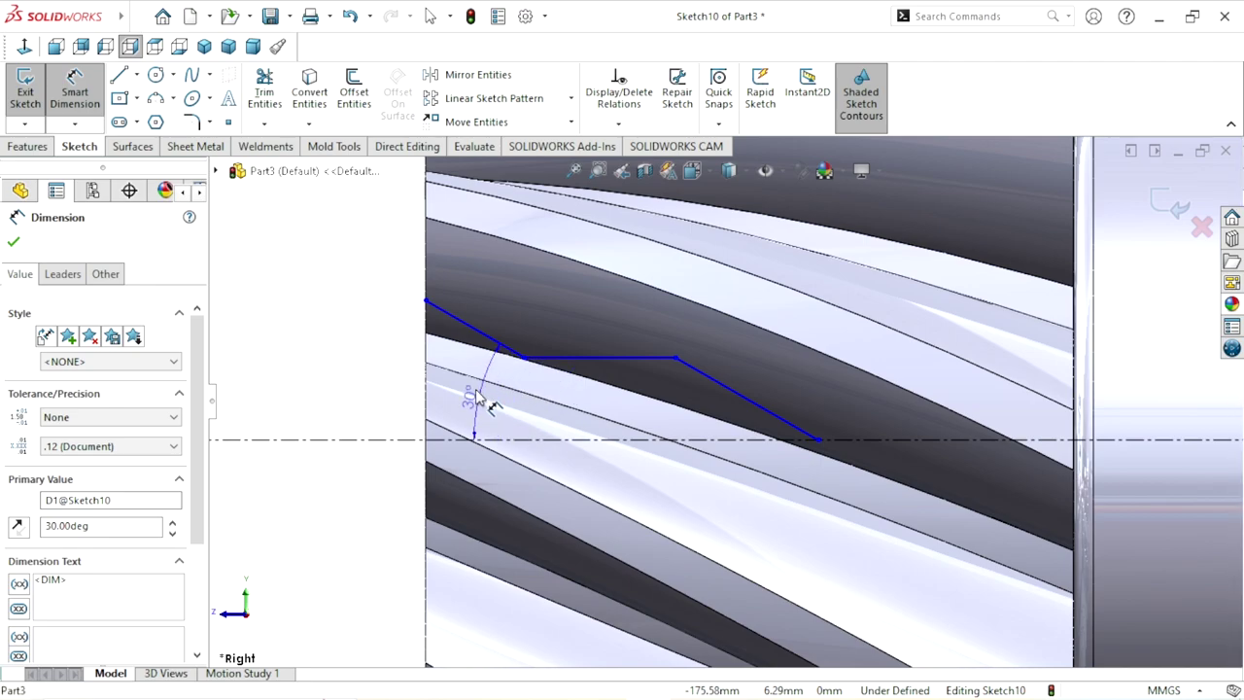
Step: Dimension the profile's start point 10 mm from the centerline
{"action": "middle_click_drag", "start_coordinate": [567, 450], "coordinate": [625, 377], "text": "ctrl"}
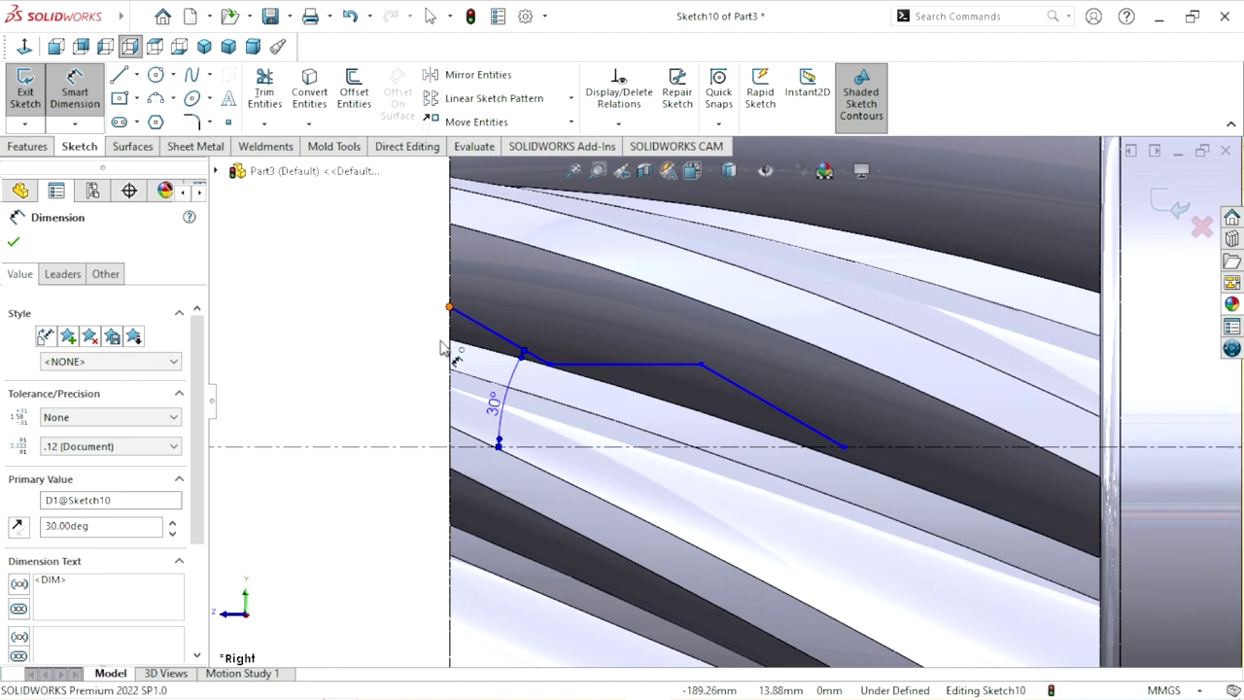
{"action": "left_click", "coordinate": [450, 308]}
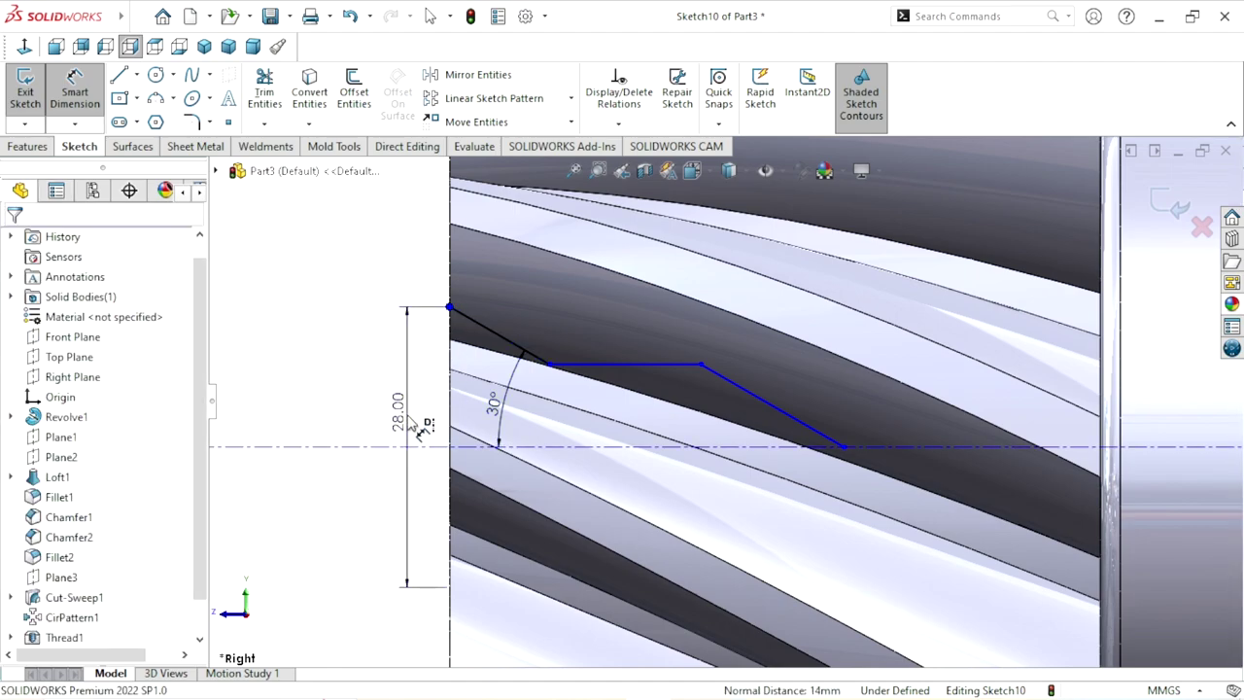
{"action": "left_click", "coordinate": [418, 423]}
{"action": "type", "text": "10"}
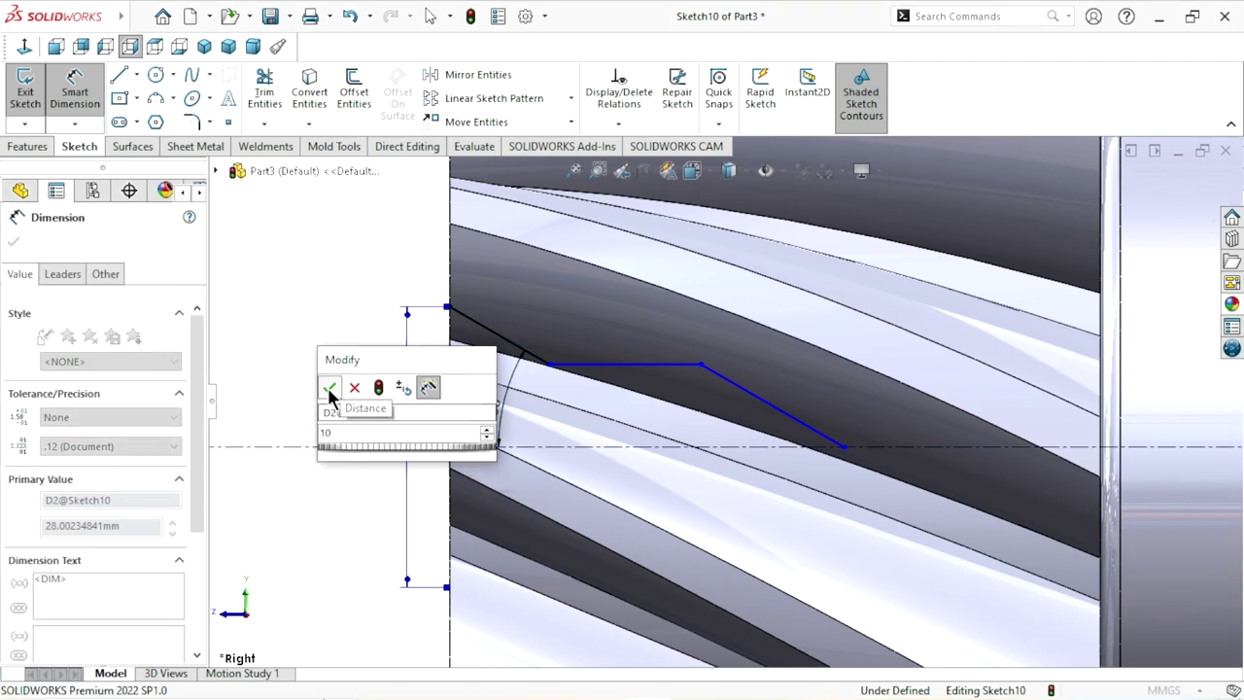
{"action": "left_click", "coordinate": [330, 387]}
{"action": "scroll", "coordinate": [509, 501], "scroll_direction": "down", "scroll_amount": 1}
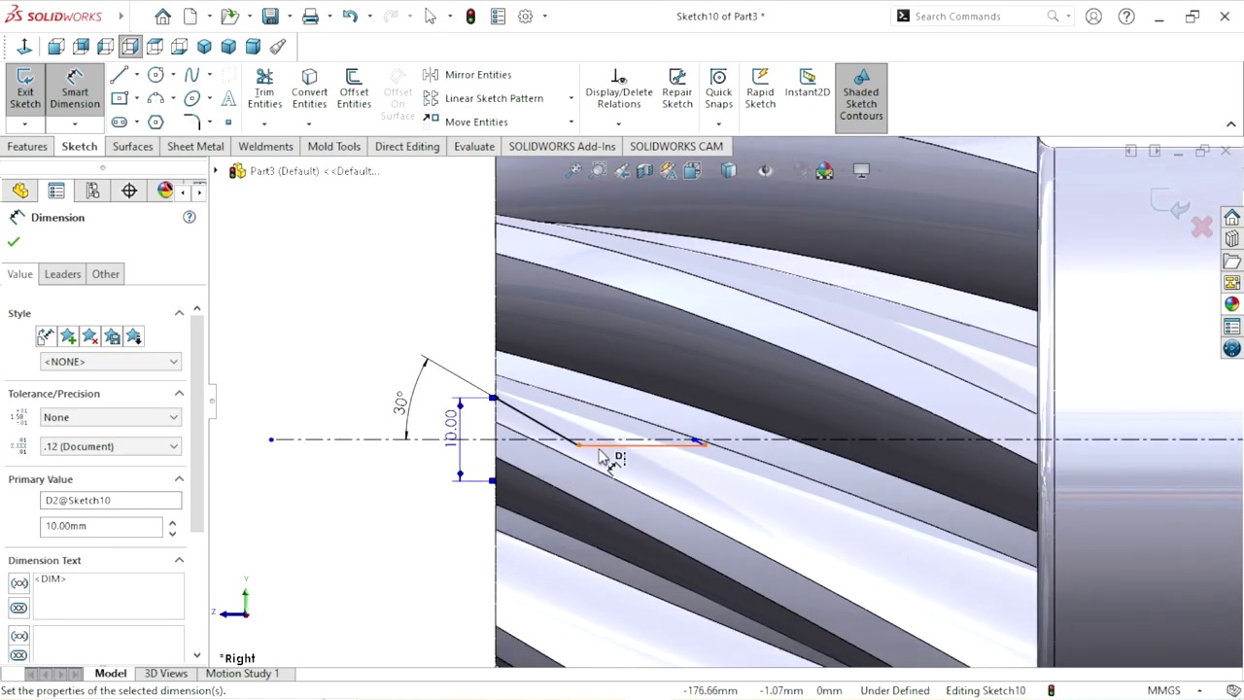
{"action": "scroll", "coordinate": [573, 486], "scroll_direction": "down", "scroll_amount": 1}
{"action": "scroll", "coordinate": [627, 438], "scroll_direction": "down", "scroll_amount": 1}
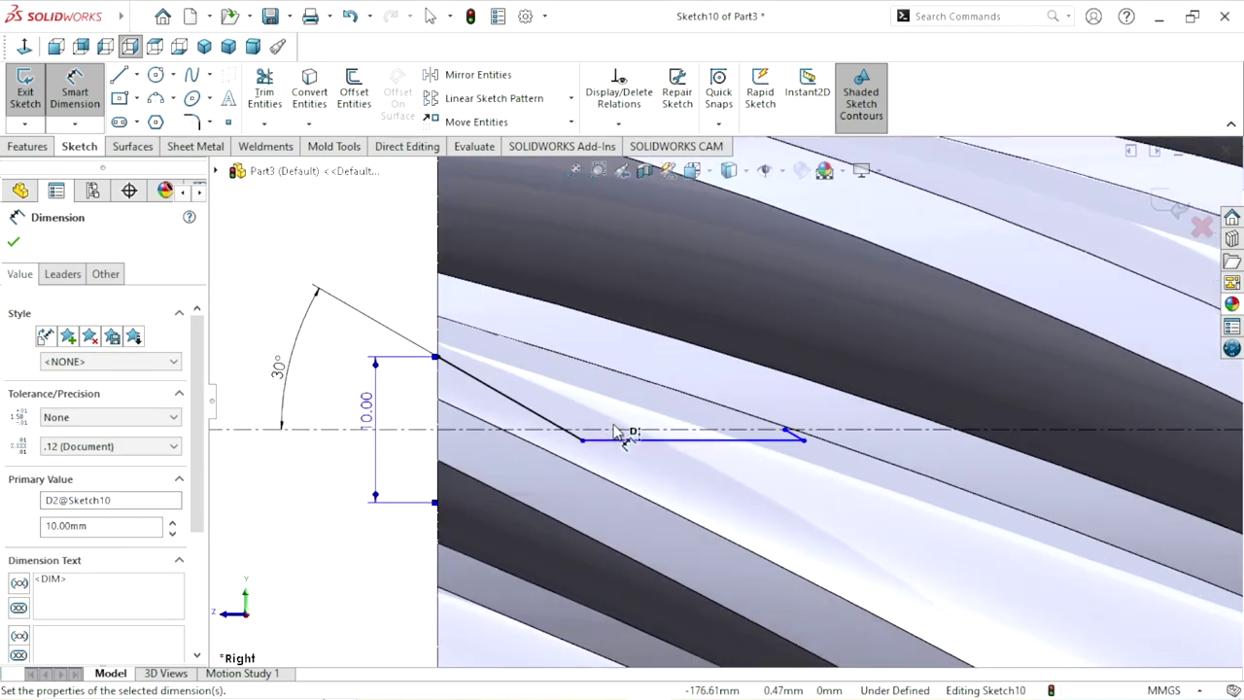
{"action": "left_click", "coordinate": [13, 243]}
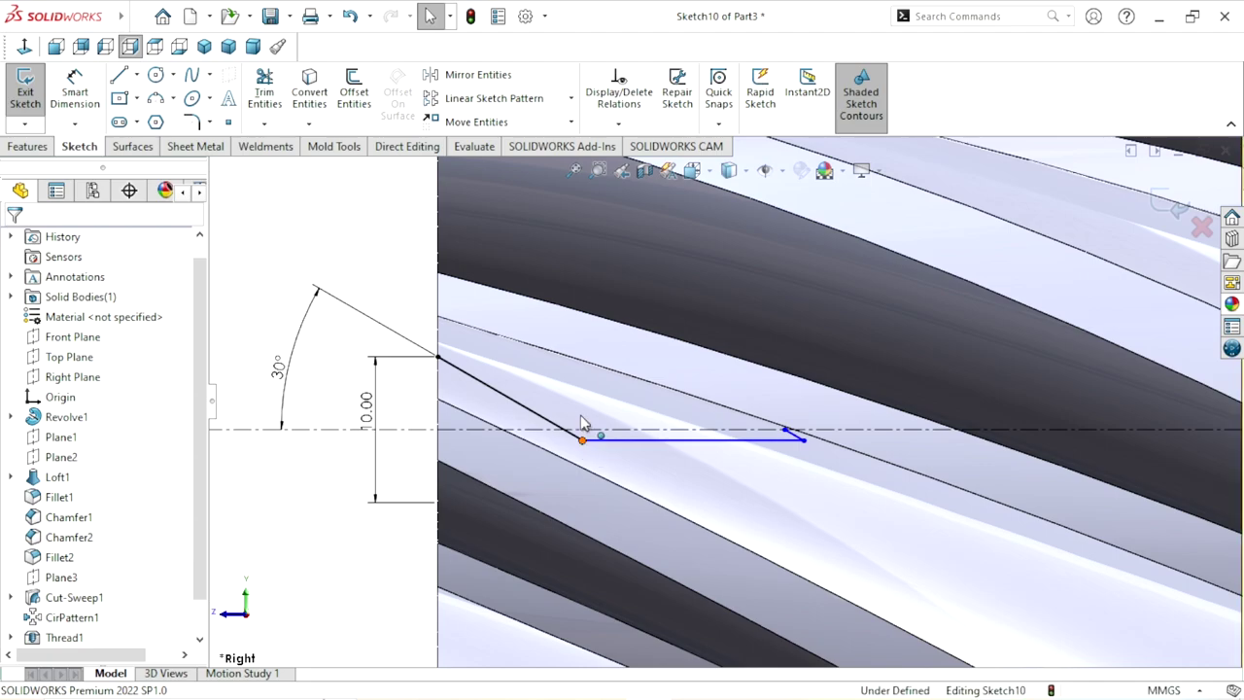
Step: Raise the flat segment above the centerline and dimension its length to 7 mm
{"action": "left_click_drag", "start_coordinate": [583, 423], "coordinate": [552, 336]}
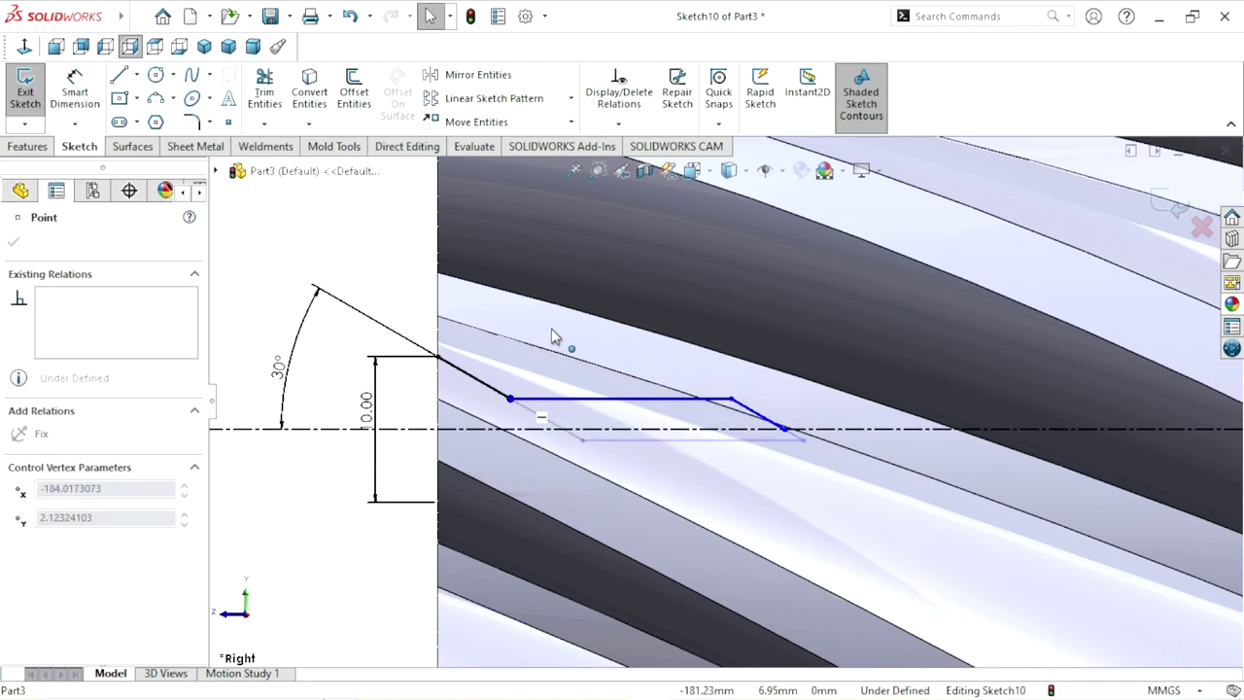
{"action": "left_click", "coordinate": [77, 97]}
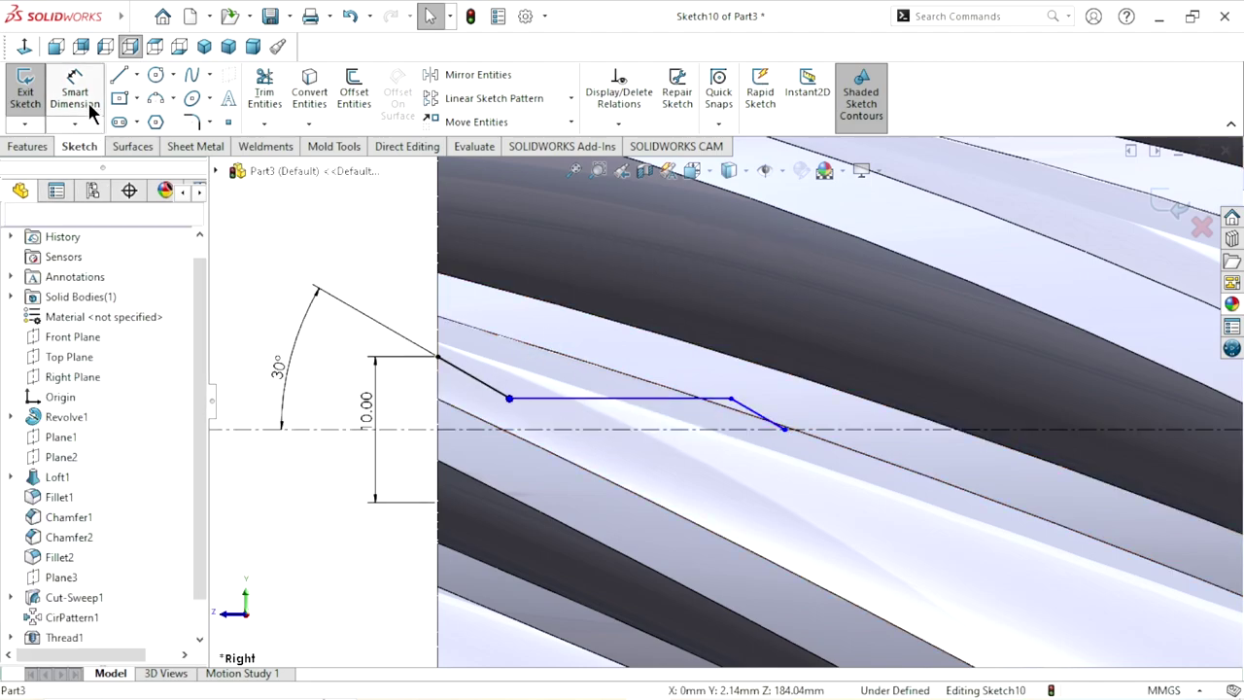
{"action": "left_click", "coordinate": [595, 399]}
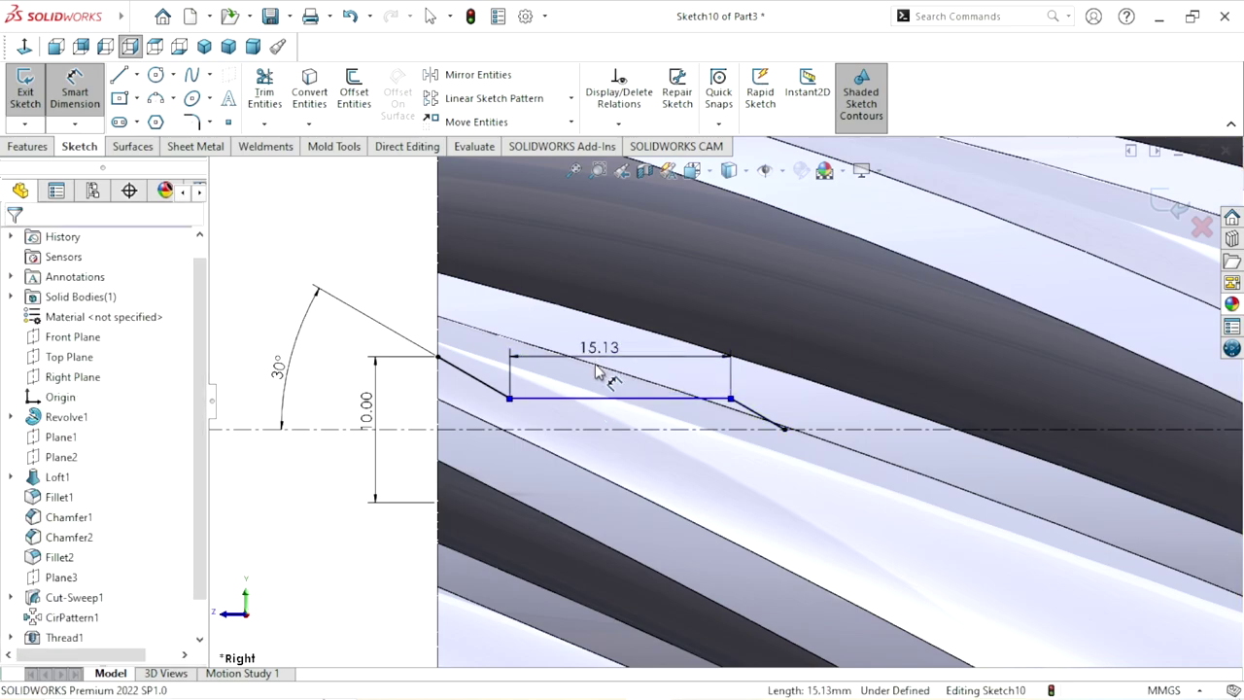
{"action": "left_click", "coordinate": [596, 369]}
{"action": "type", "text": "7"}
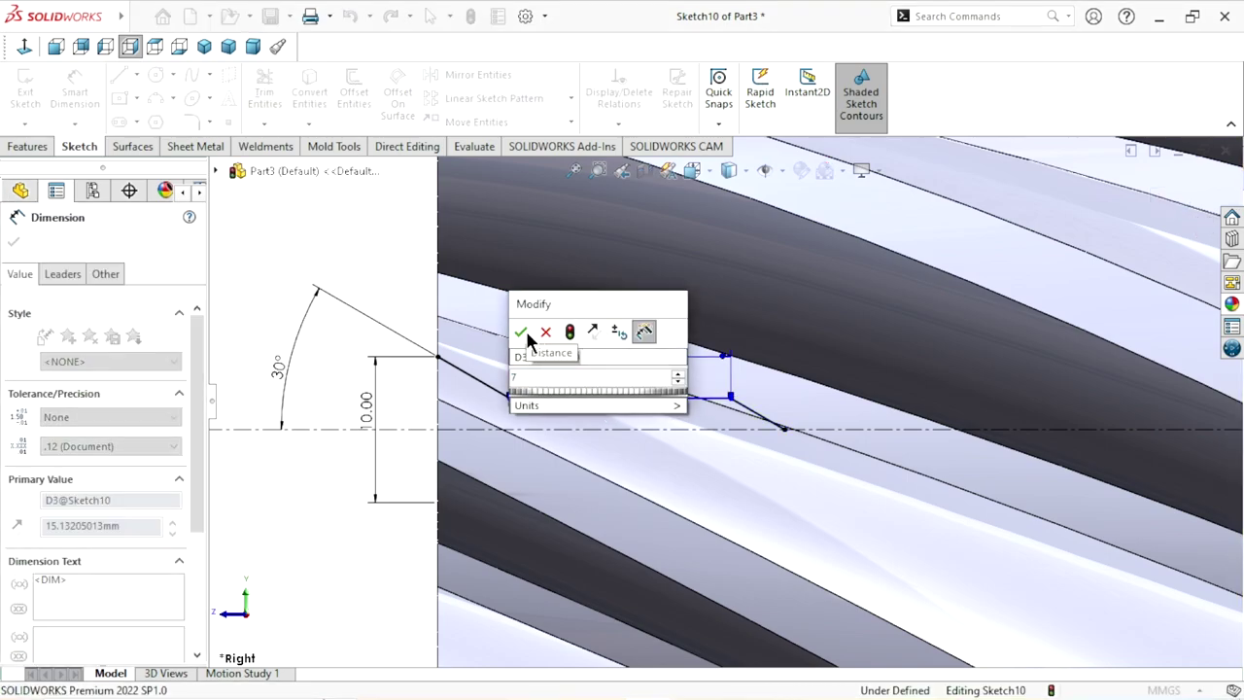
{"action": "left_click", "coordinate": [522, 331]}
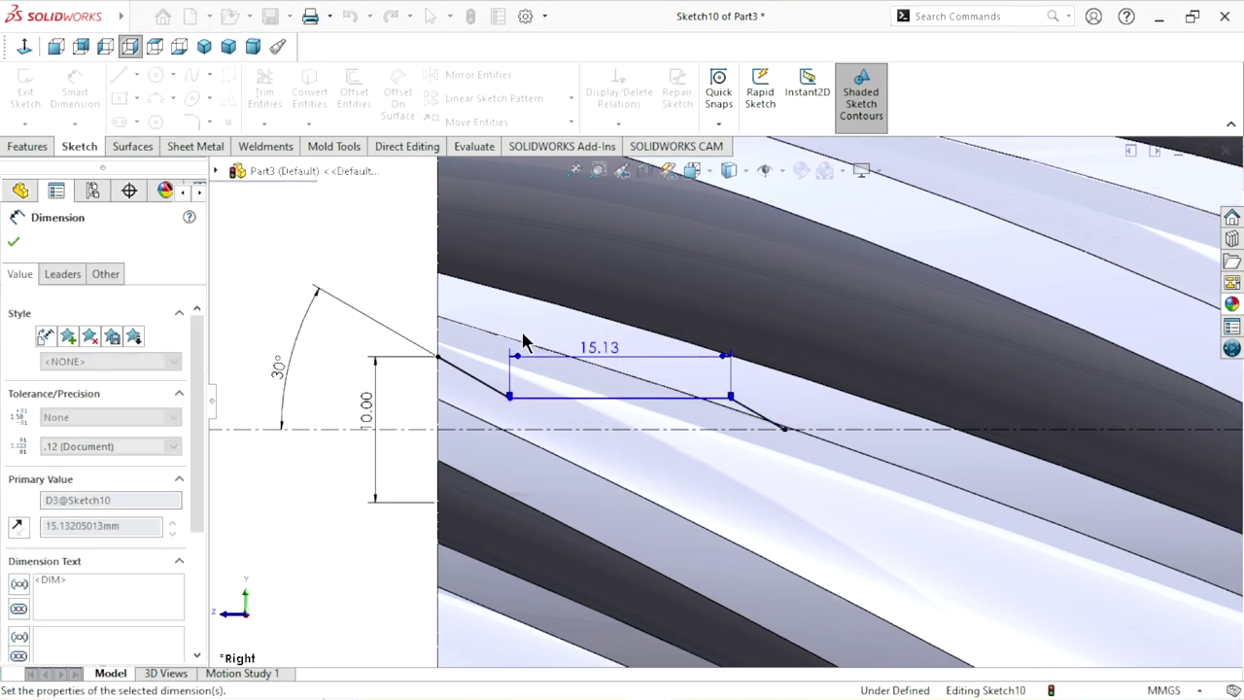
Step: Dimension the flat line at a 4 mm diameter about the centreline
{"action": "left_click", "coordinate": [552, 428]}
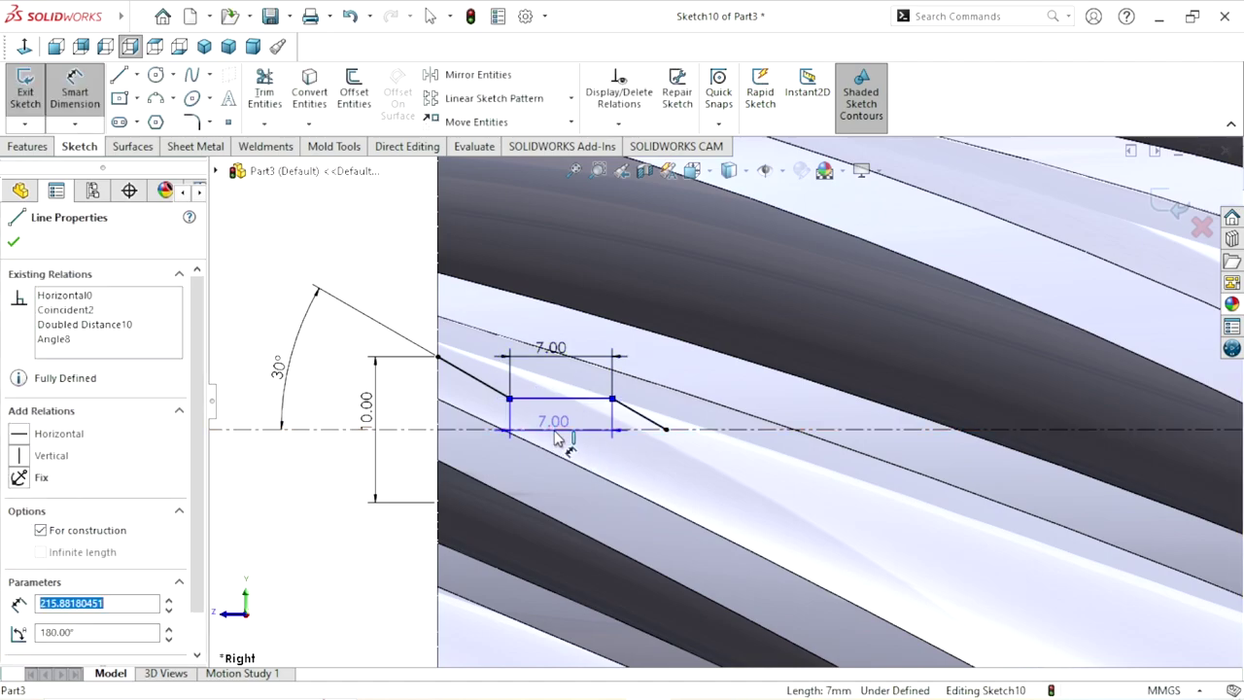
{"action": "left_click", "coordinate": [557, 429]}
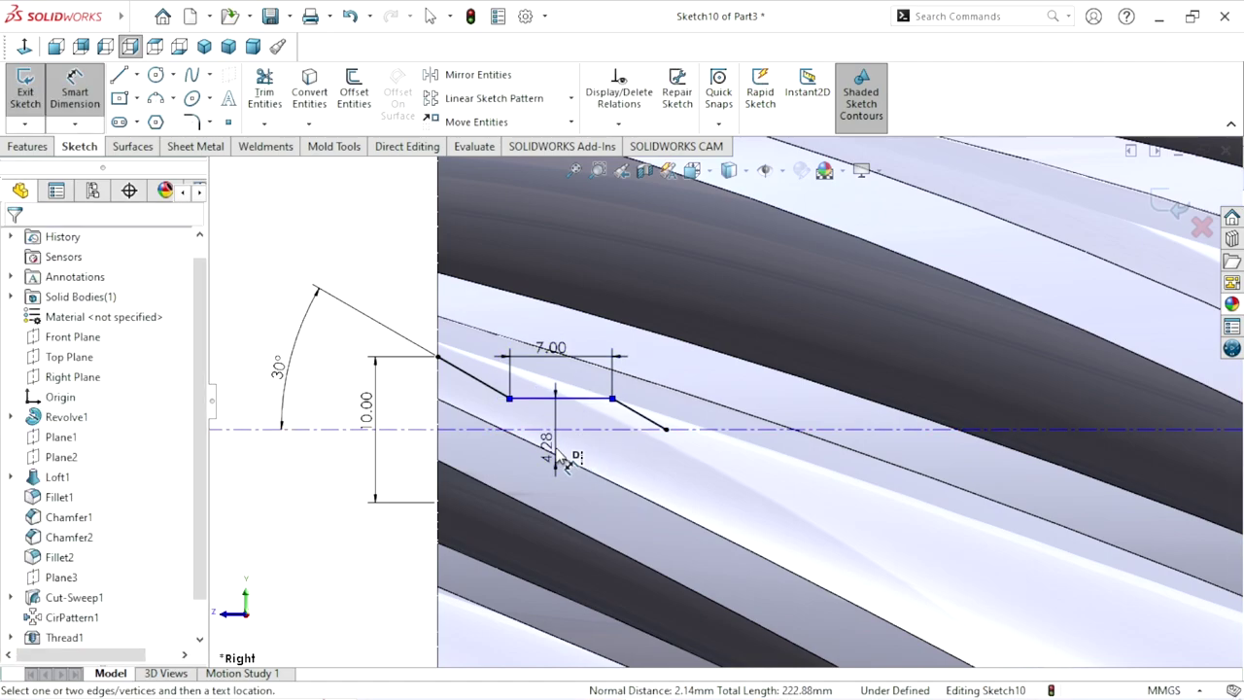
{"action": "left_click", "coordinate": [564, 463]}
{"action": "type", "text": "4"}
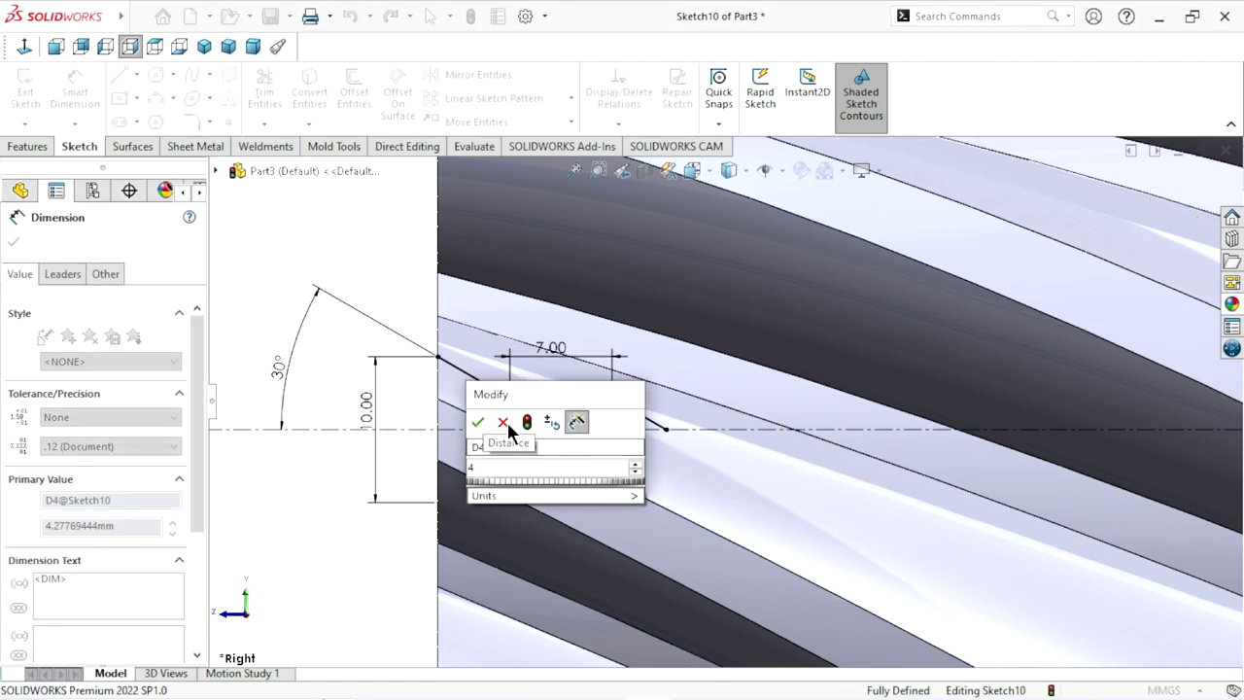
{"action": "left_click", "coordinate": [485, 419]}
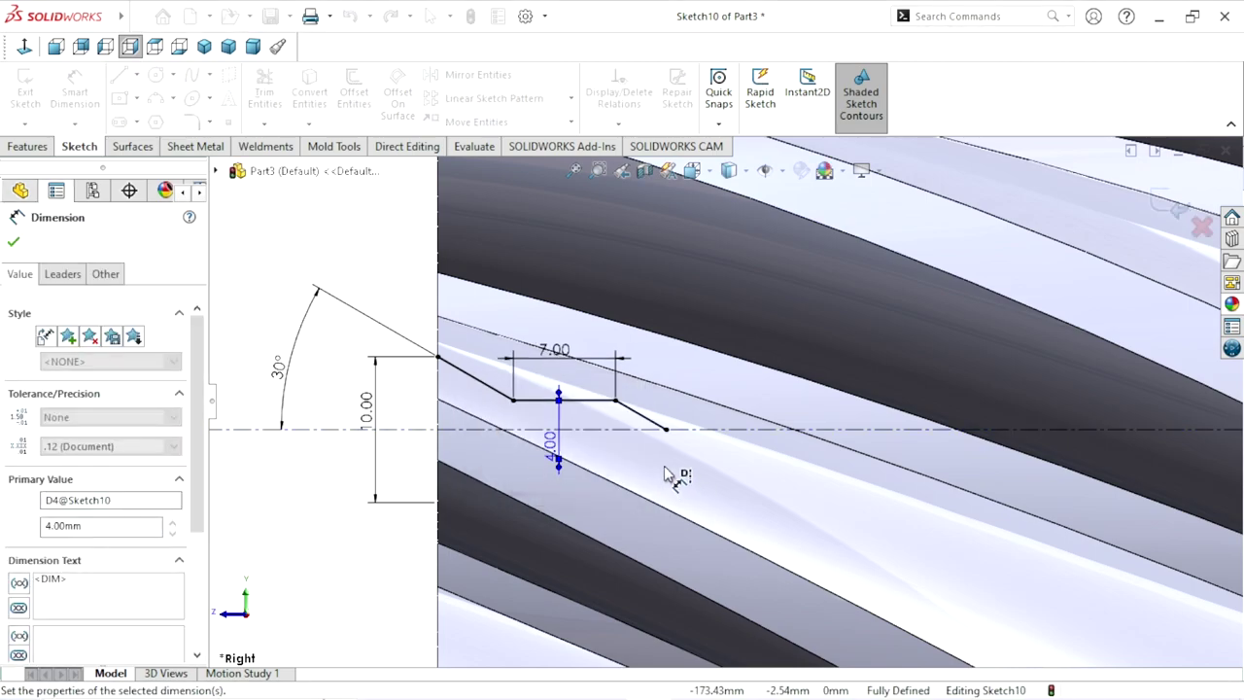
{"action": "scroll", "coordinate": [660, 452], "scroll_direction": "up", "scroll_amount": 1}
{"action": "scroll", "coordinate": [657, 444], "scroll_direction": "down", "scroll_amount": 2}
Step: Try a 30° angle on the right-end slant, cancelling the over-defining dimension each time
{"action": "left_click", "coordinate": [670, 406]}
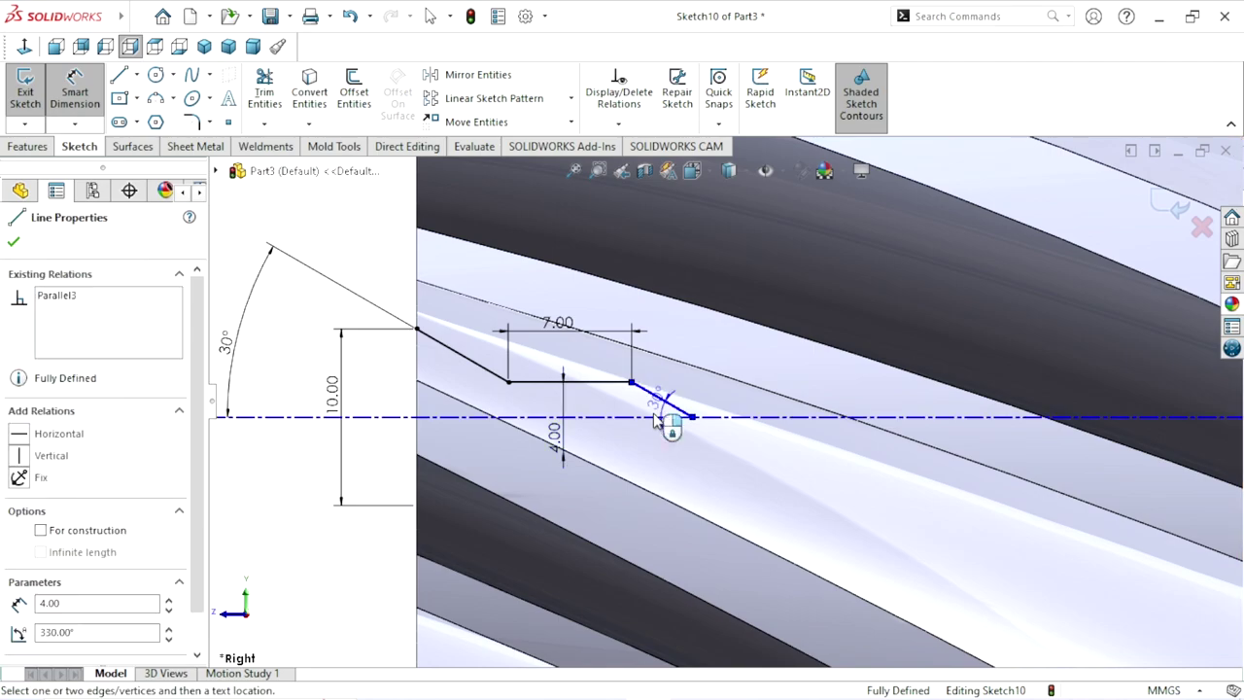
{"action": "left_click", "coordinate": [663, 418]}
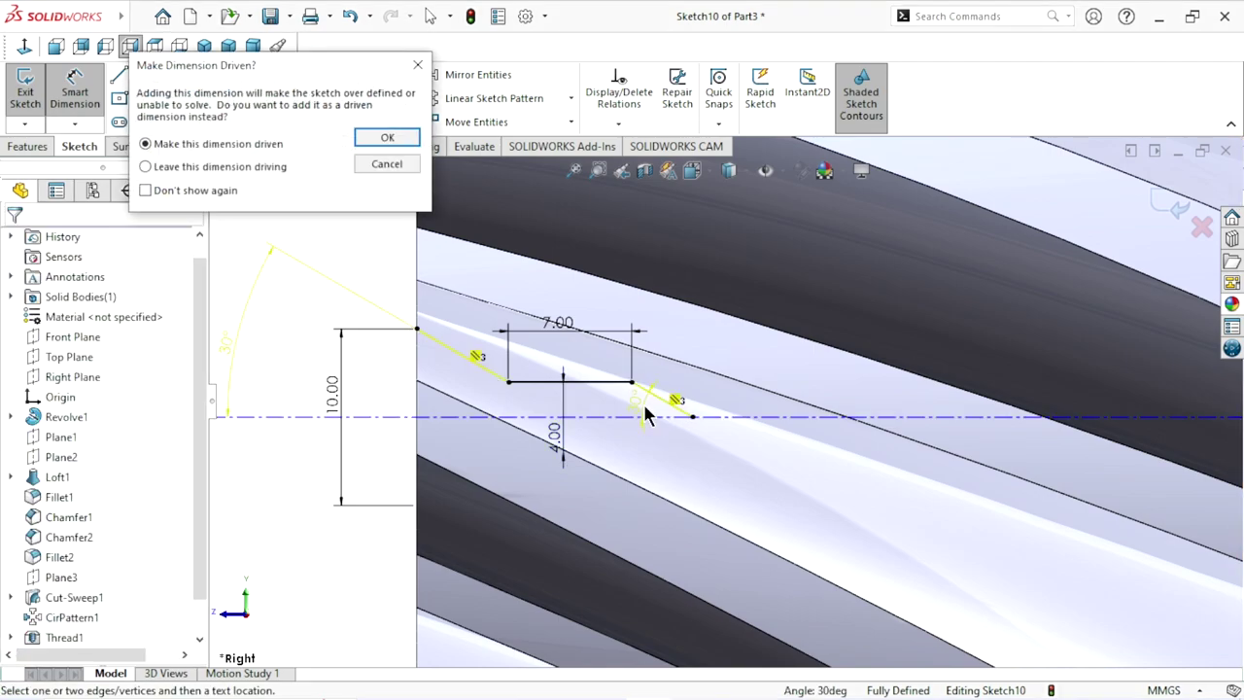
{"action": "left_click", "coordinate": [387, 163]}
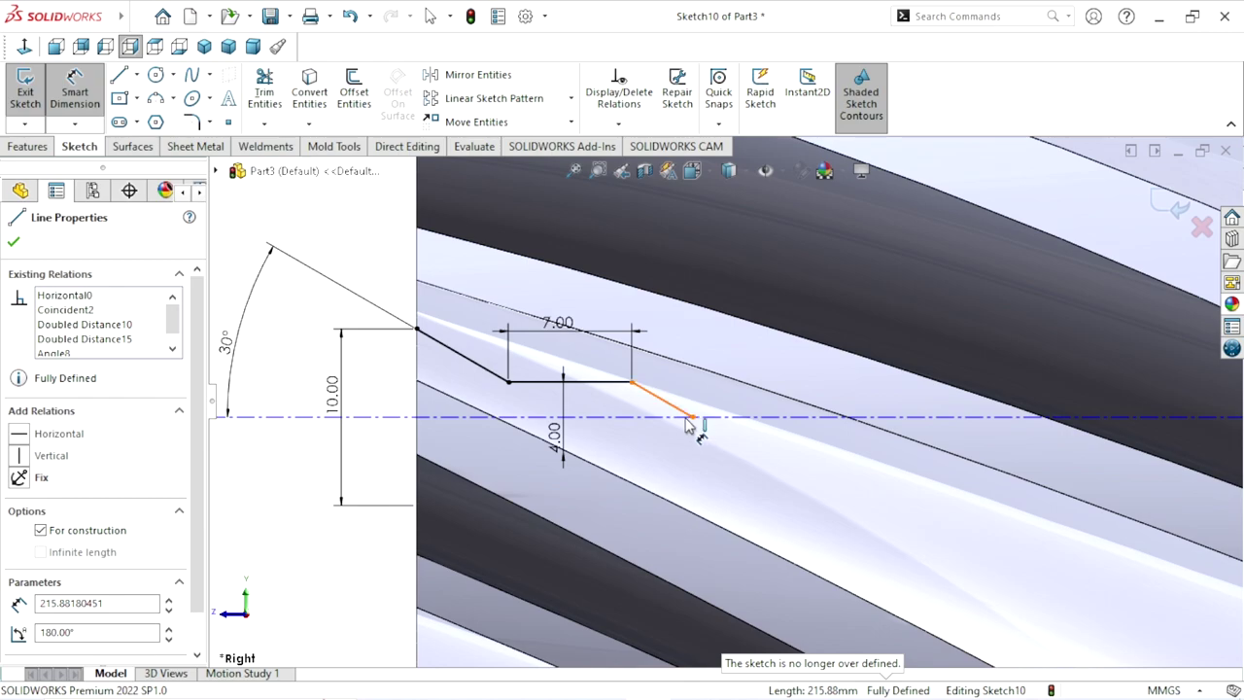
{"action": "key", "text": "Escape"}
{"action": "key", "text": "Escape"}
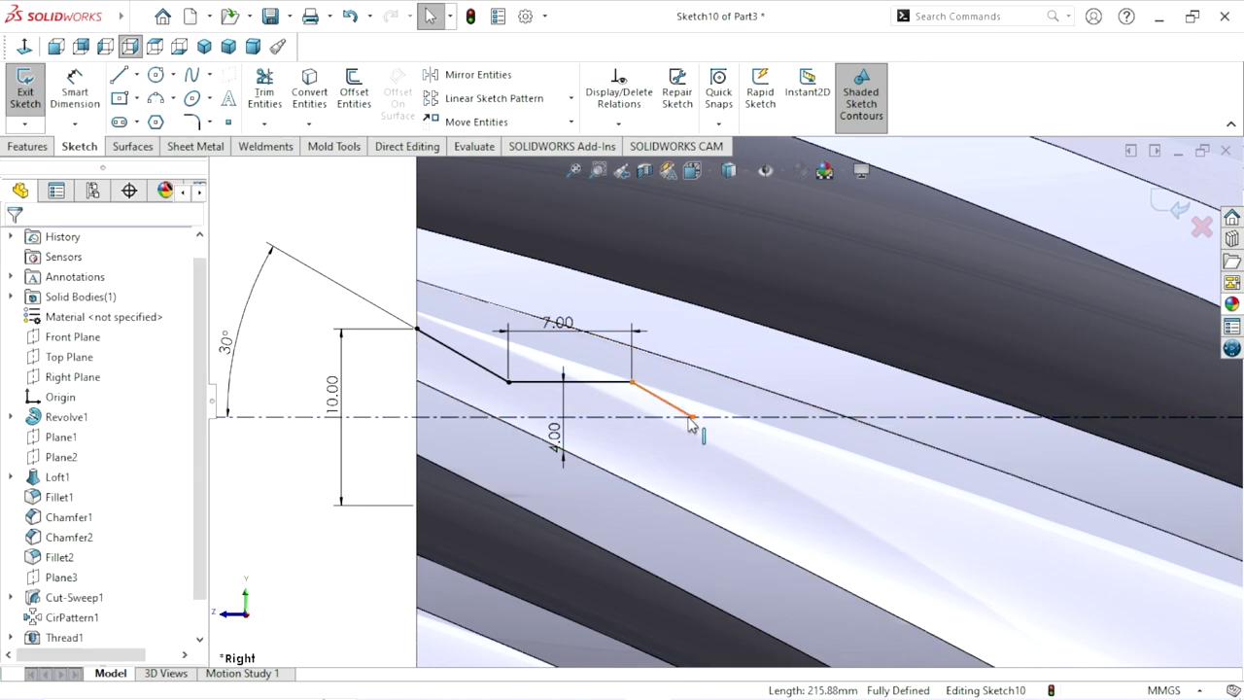
{"action": "left_click", "coordinate": [693, 418]}
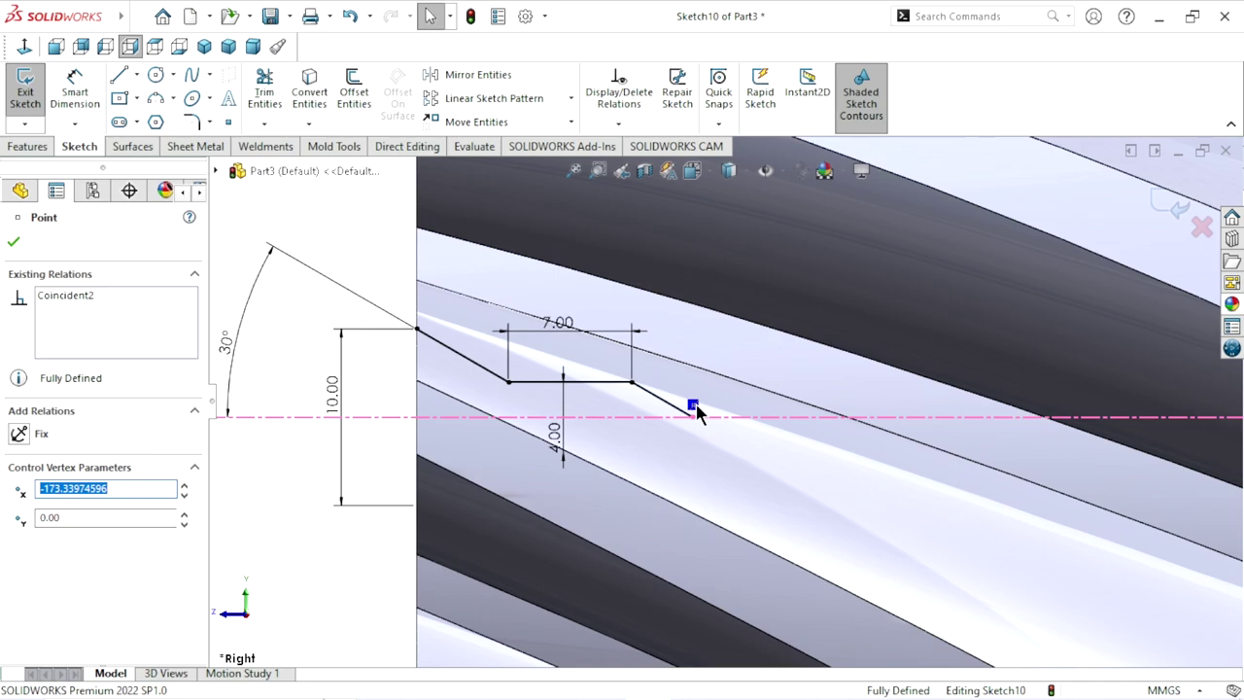
{"action": "left_click_drag", "start_coordinate": [695, 403], "coordinate": [695, 406]}
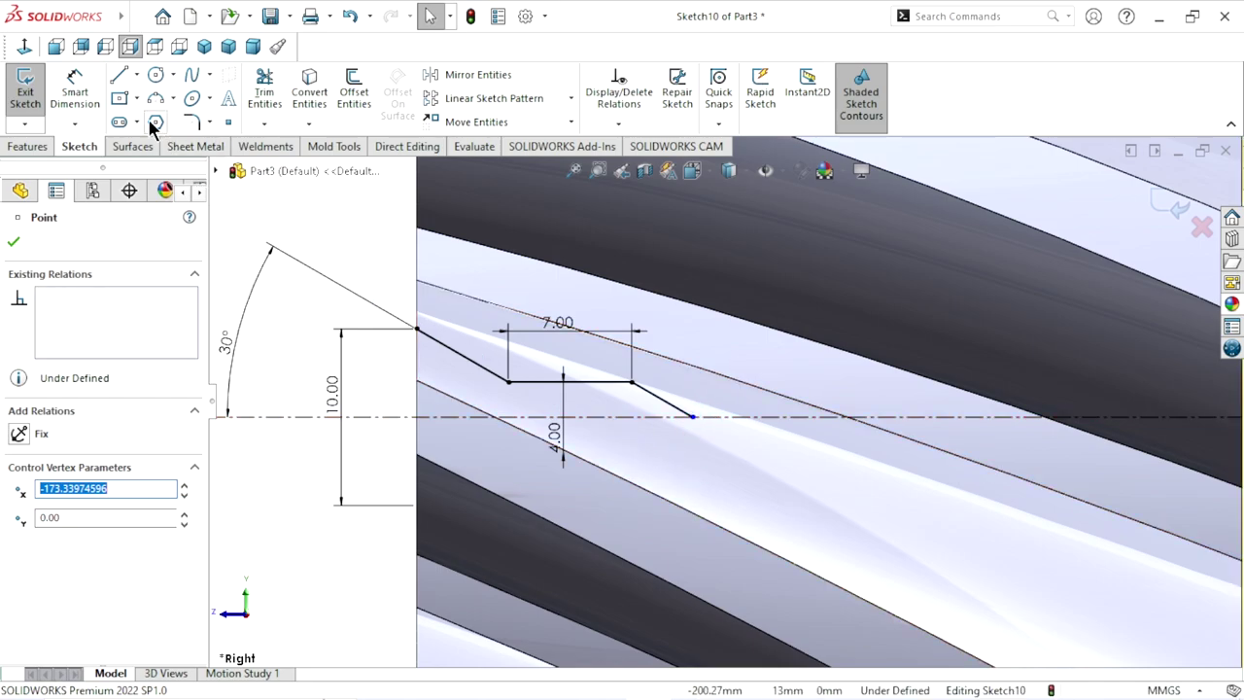
{"action": "left_click", "coordinate": [75, 89]}
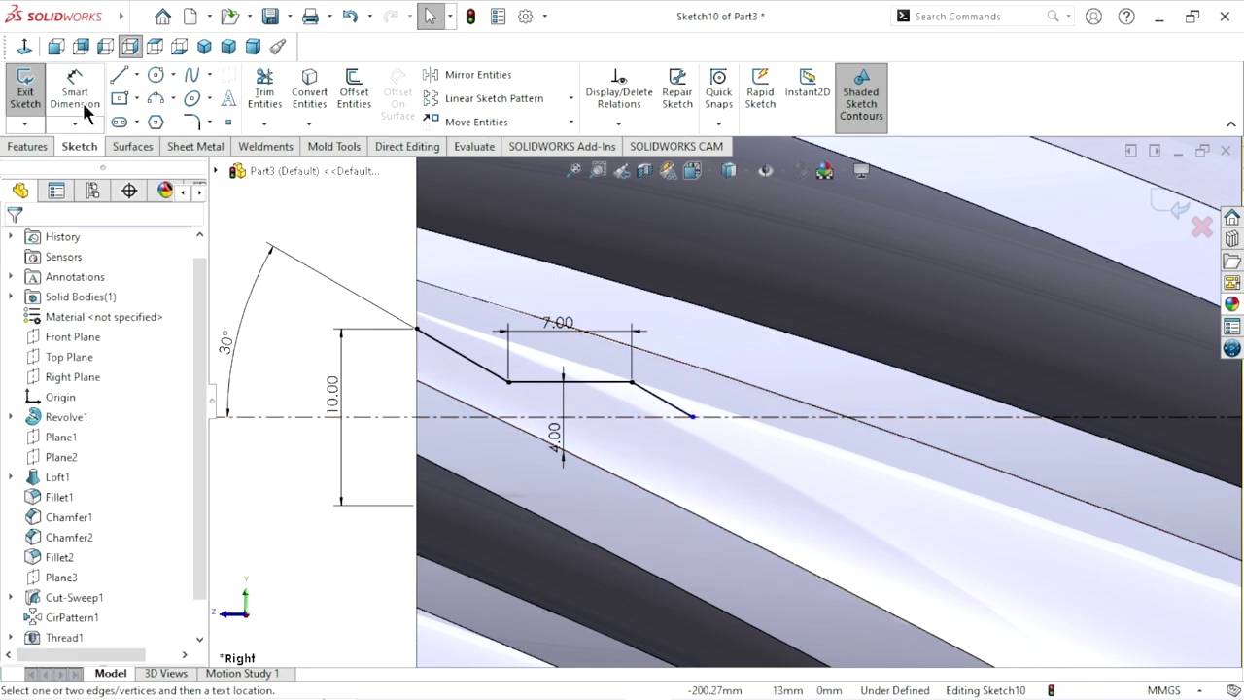
{"action": "left_click", "coordinate": [651, 415]}
{"action": "left_click", "coordinate": [666, 404]}
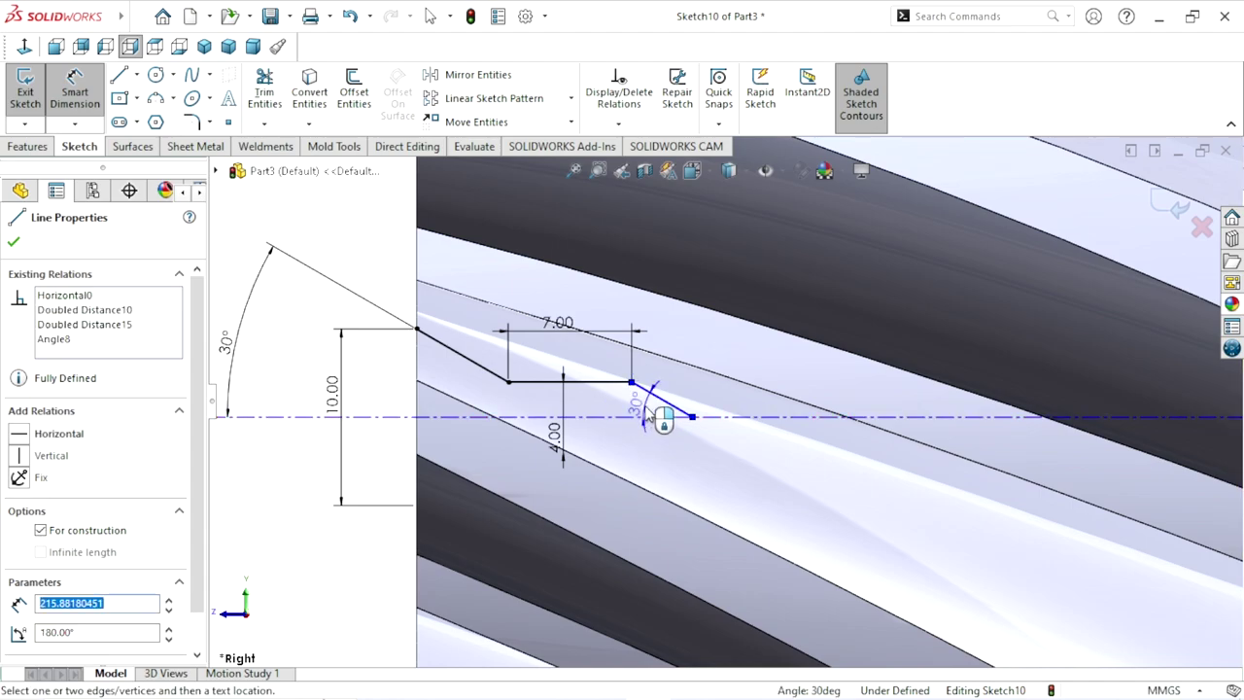
{"action": "left_click", "coordinate": [647, 408]}
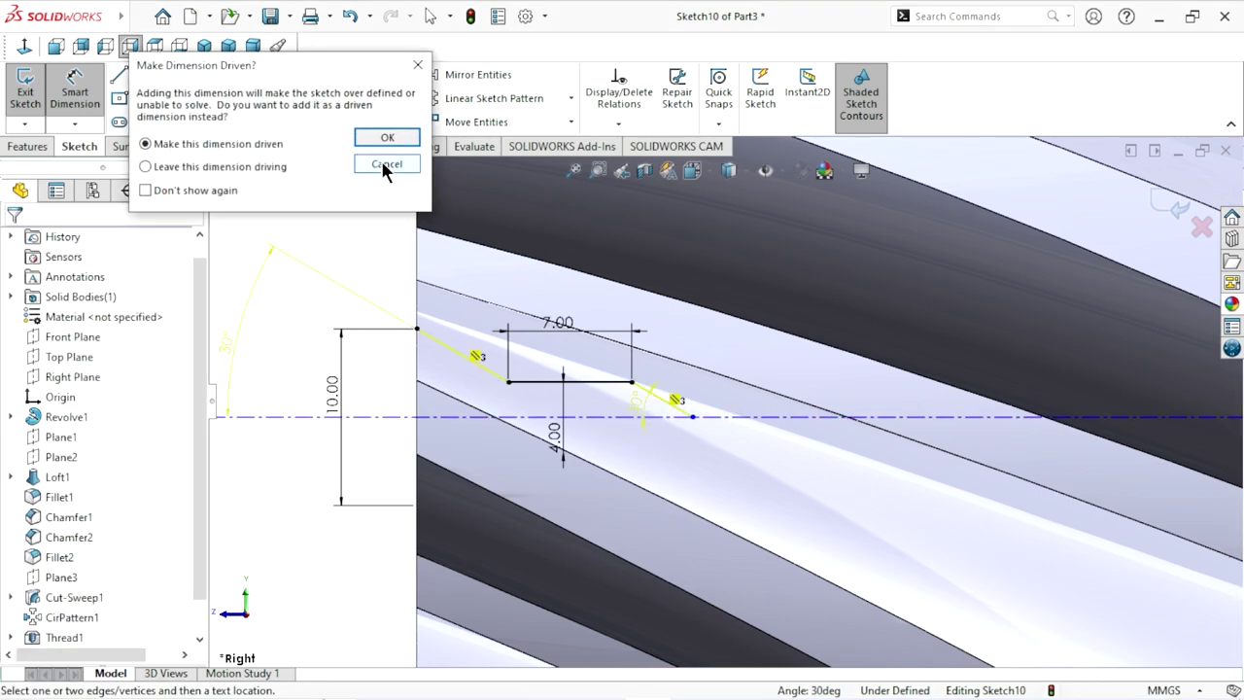
{"action": "left_click", "coordinate": [386, 165]}
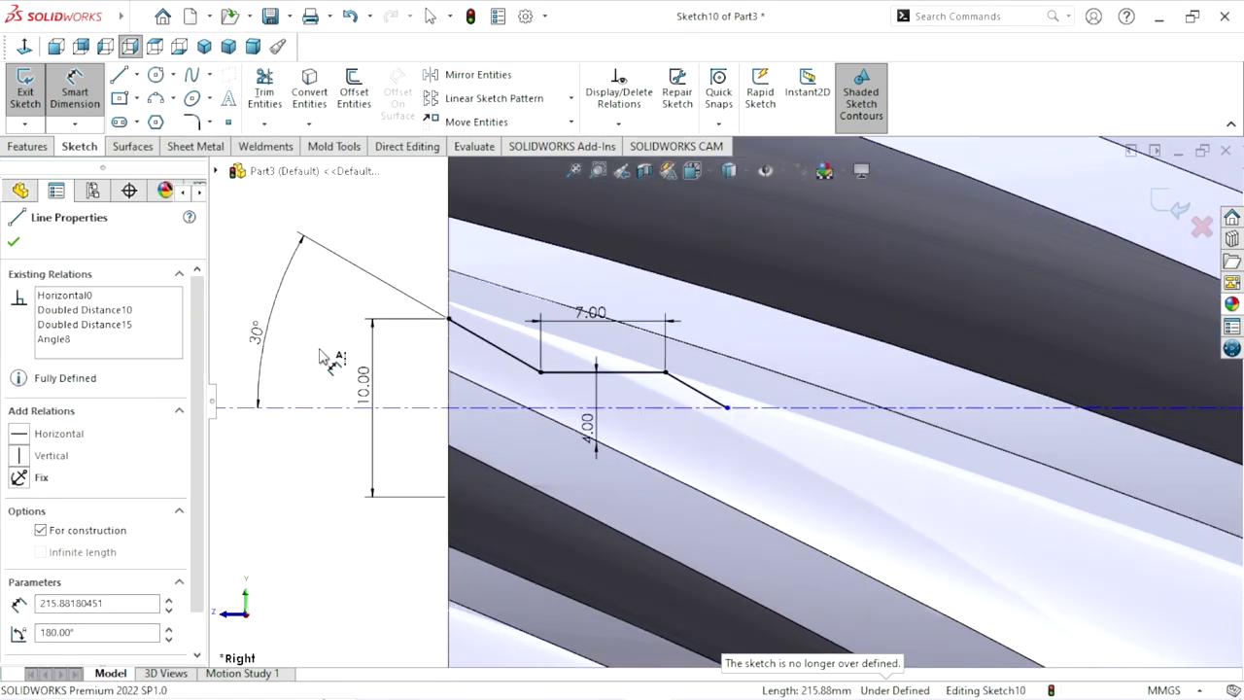
{"action": "left_click", "coordinate": [13, 243]}
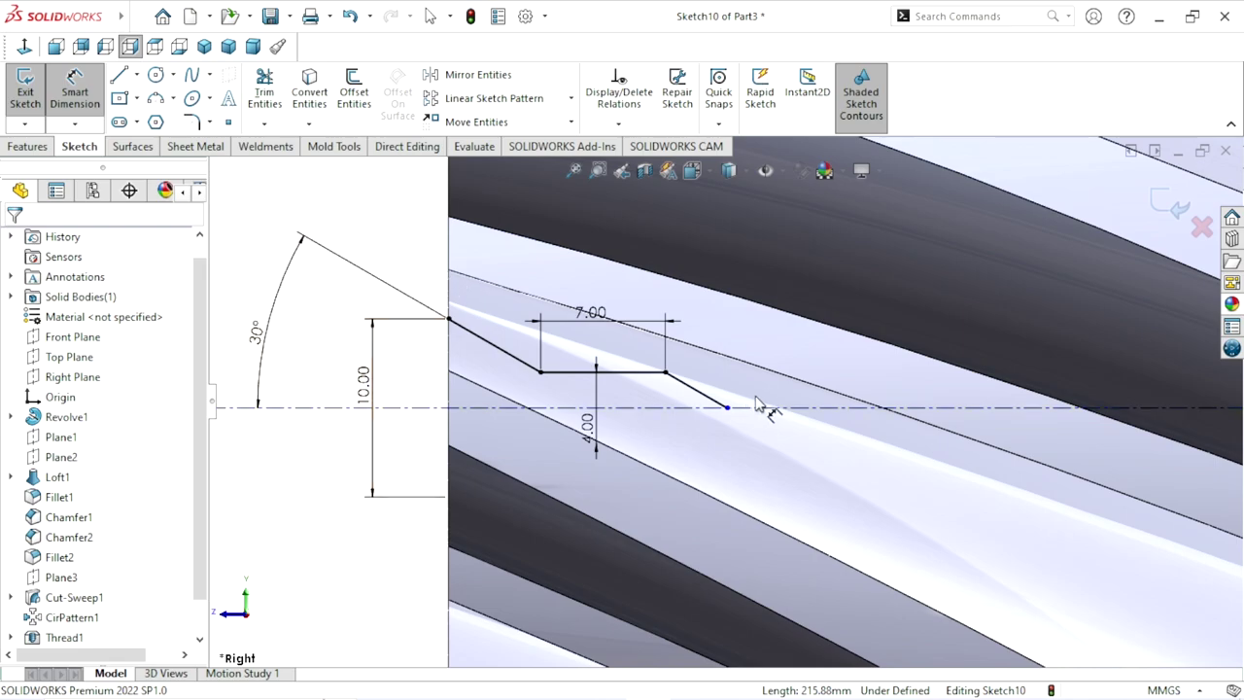
{"action": "key", "text": "Escape"}
Step: Drag the profile's end point off the centreline and move the 30° dimension nearer the profile
{"action": "left_click_drag", "start_coordinate": [727, 408], "coordinate": [705, 418]}
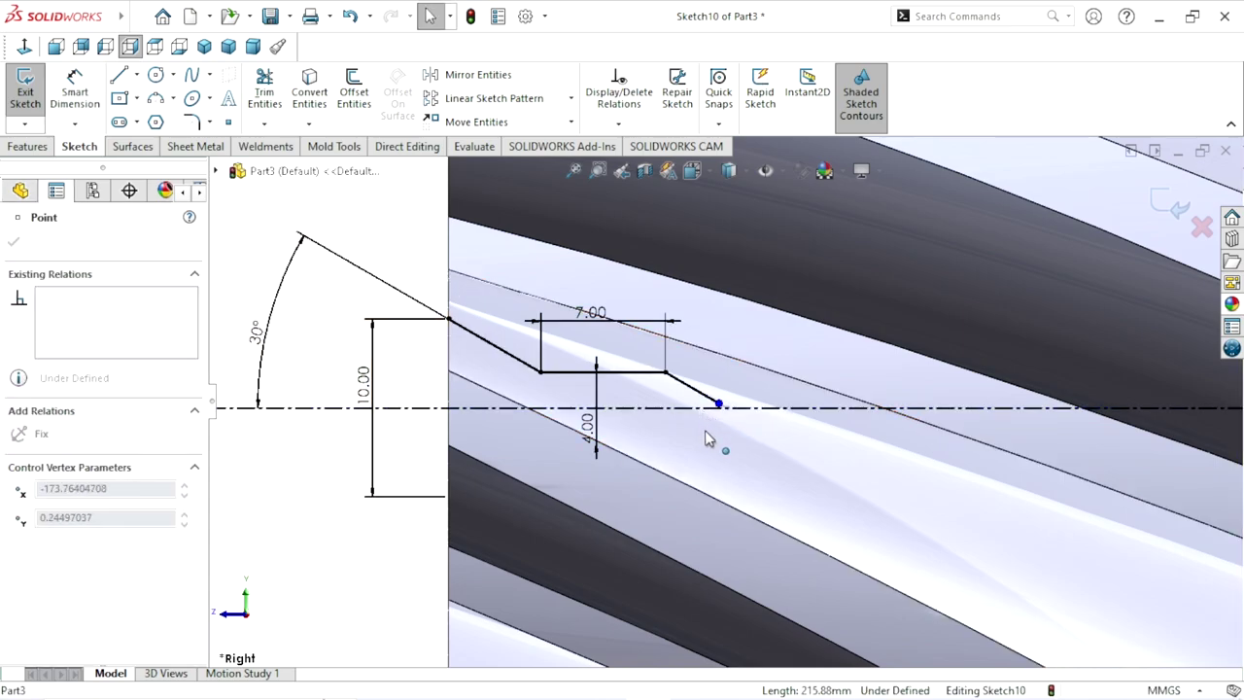
{"action": "left_click_drag", "start_coordinate": [719, 405], "coordinate": [727, 406]}
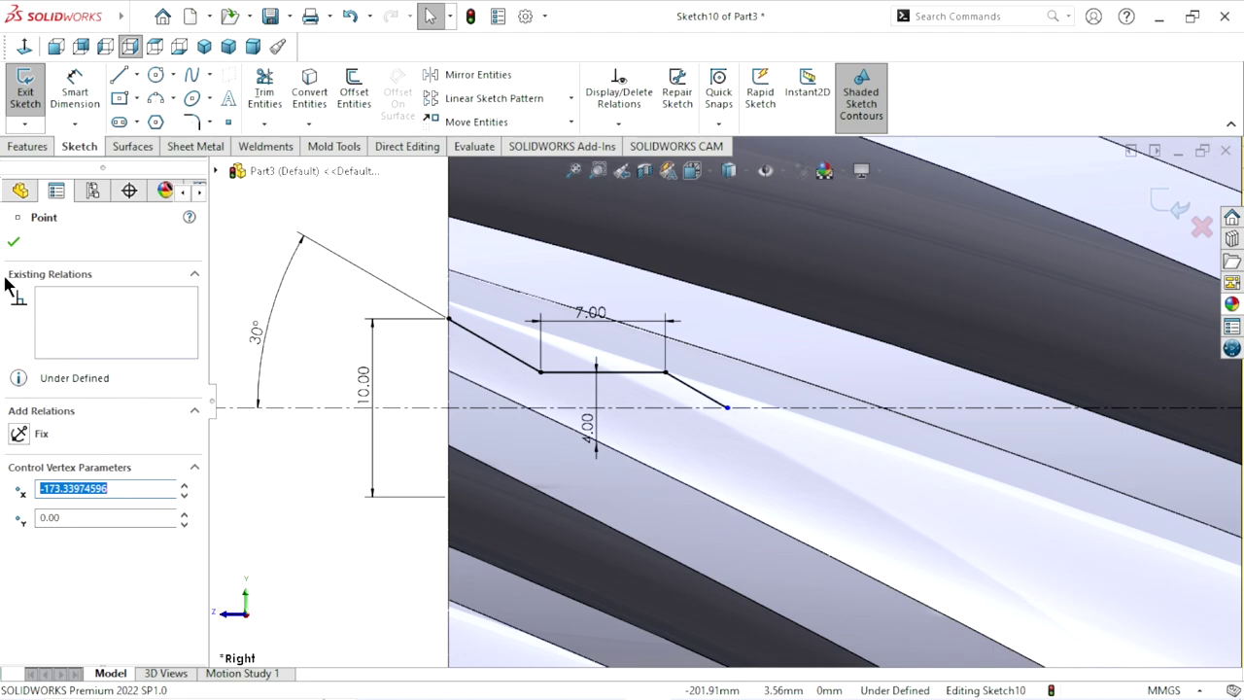
{"action": "left_click", "coordinate": [14, 243]}
{"action": "scroll", "coordinate": [729, 412], "scroll_direction": "down", "scroll_amount": 2}
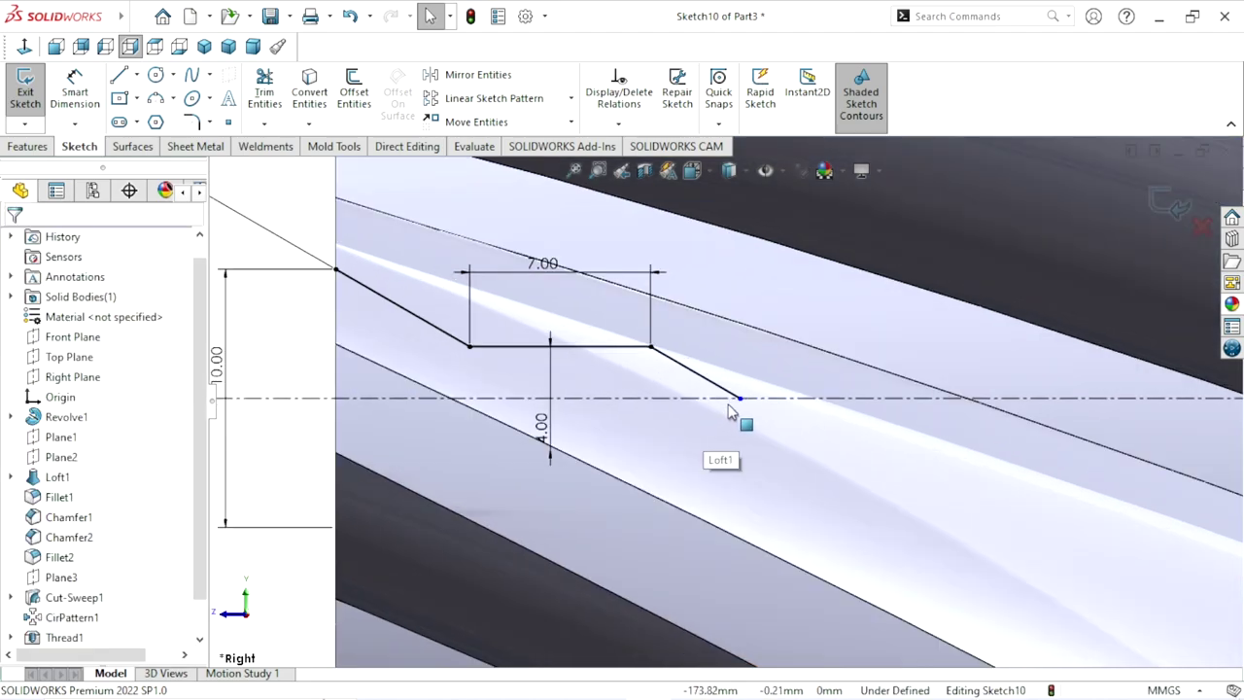
{"action": "left_click_drag", "start_coordinate": [738, 407], "coordinate": [717, 409]}
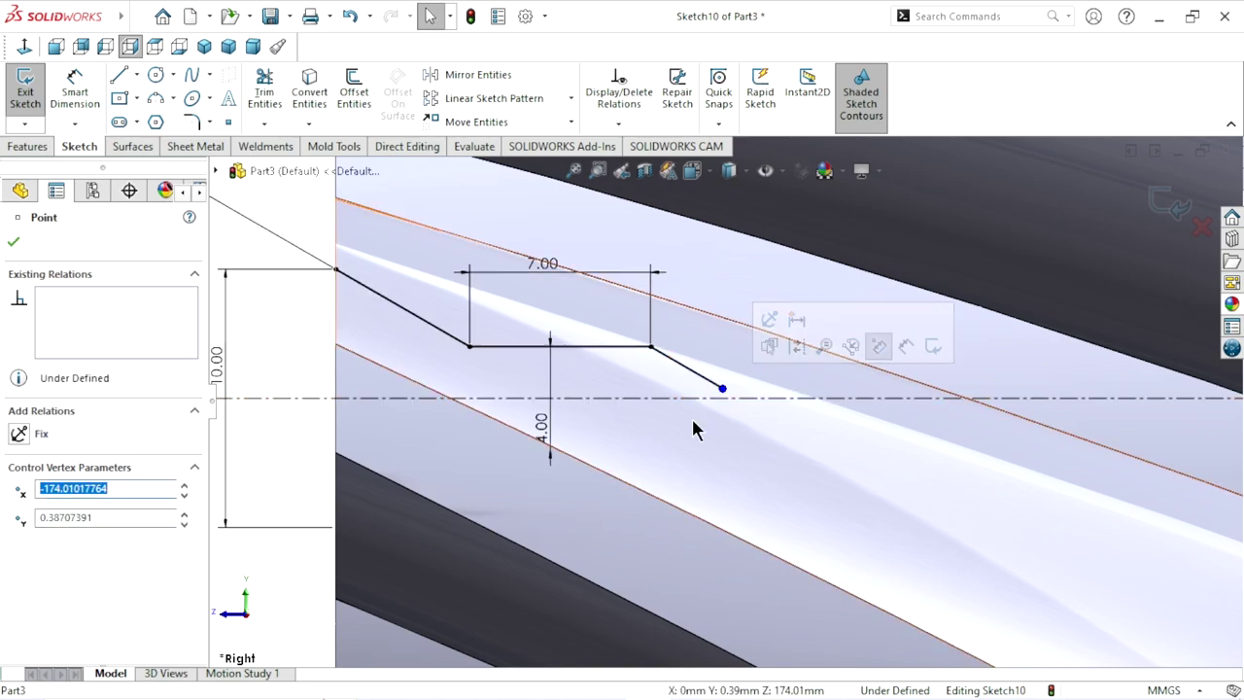
{"action": "scroll", "coordinate": [685, 416], "scroll_direction": "up", "scroll_amount": 3}
{"action": "scroll", "coordinate": [675, 419], "scroll_direction": "down", "scroll_amount": 2}
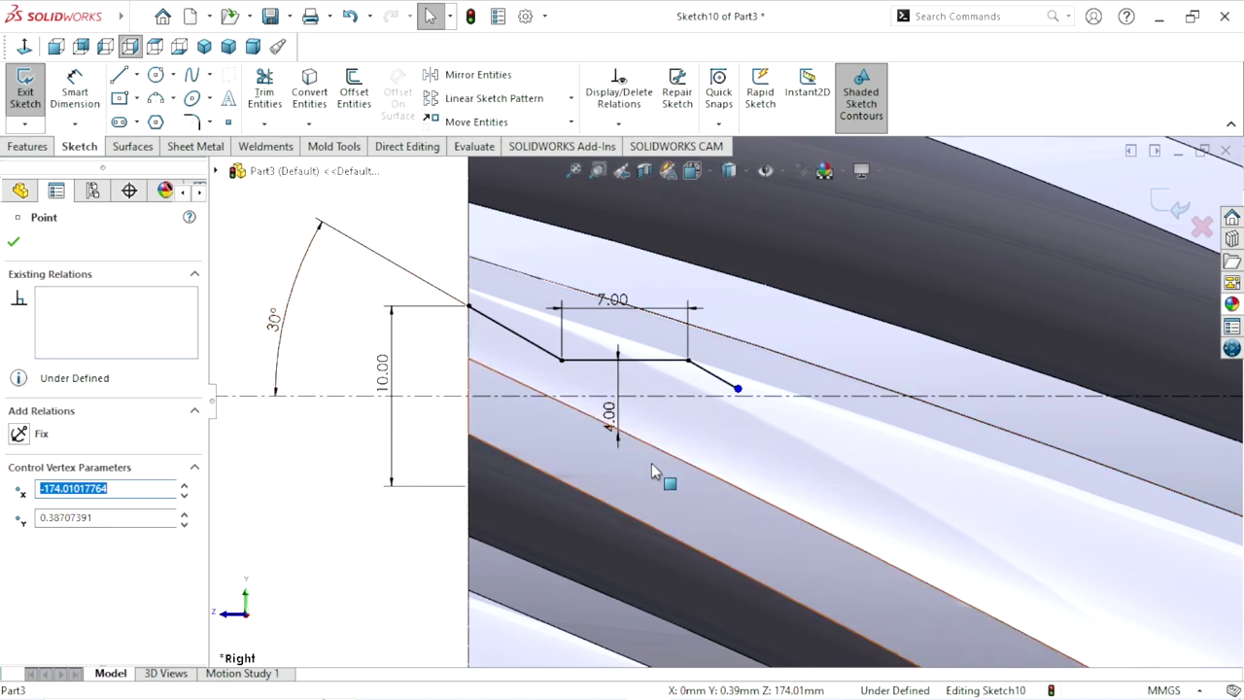
{"action": "scroll", "coordinate": [651, 473], "scroll_direction": "up", "scroll_amount": 1}
{"action": "scroll", "coordinate": [649, 420], "scroll_direction": "down", "scroll_amount": 1}
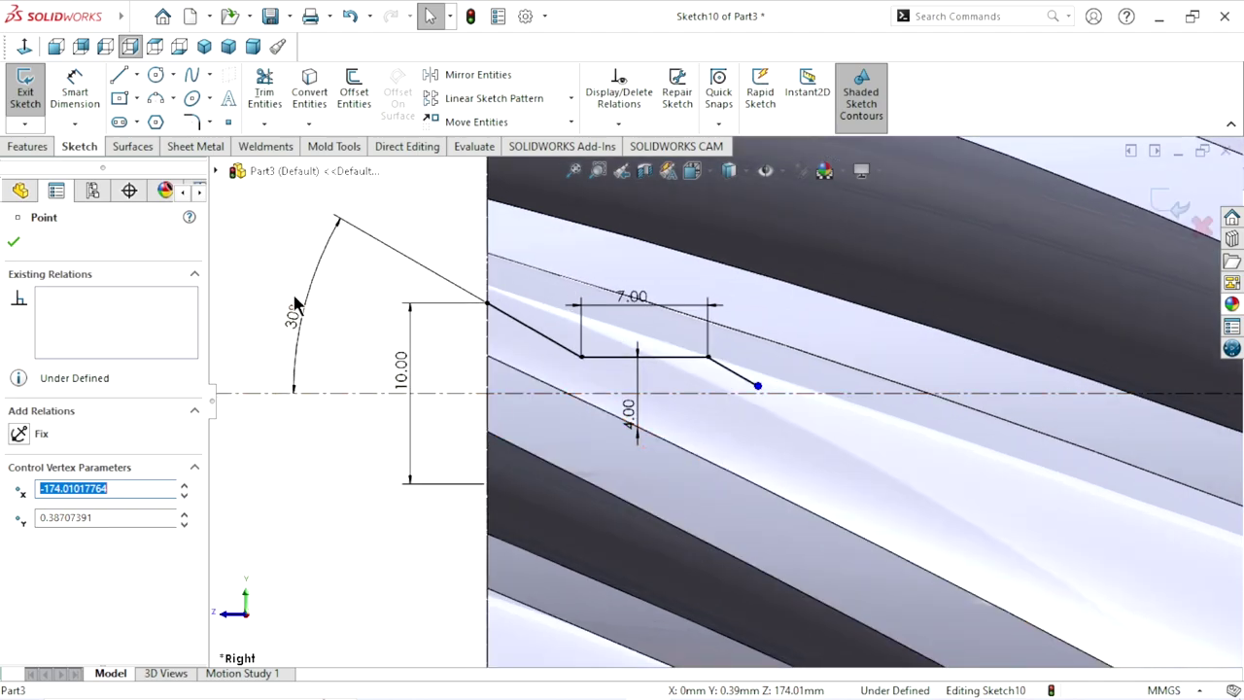
{"action": "left_click_drag", "start_coordinate": [302, 326], "coordinate": [436, 352]}
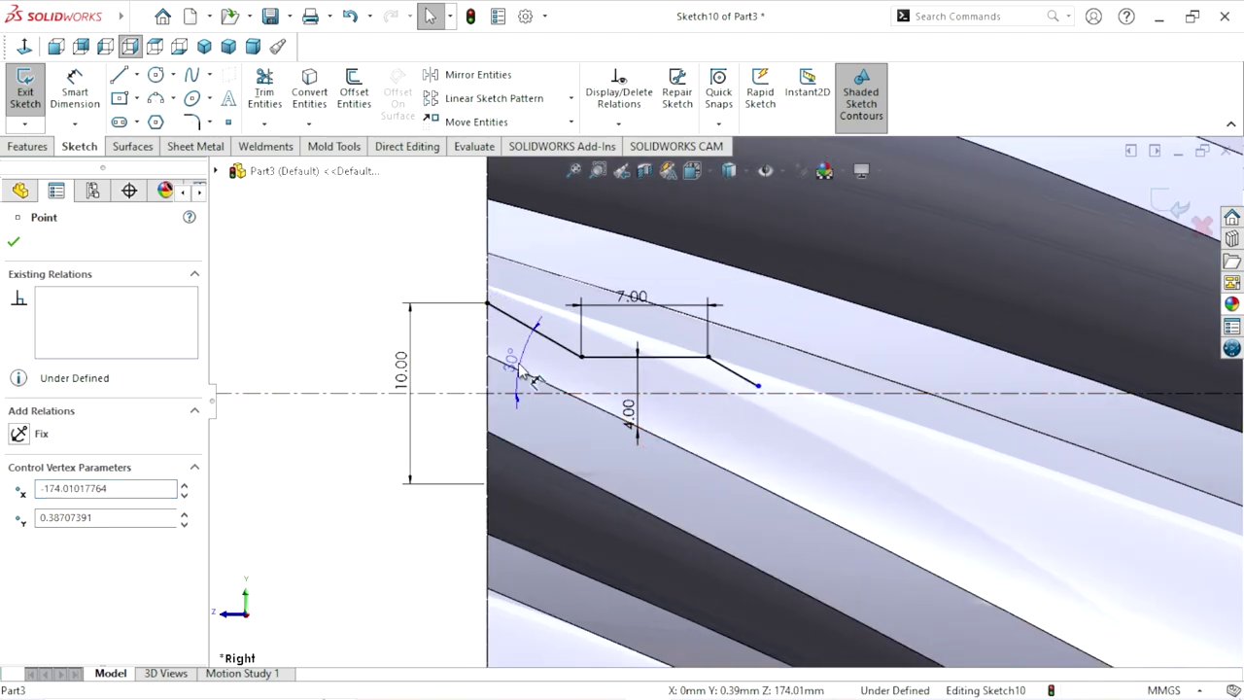
{"action": "scroll", "coordinate": [738, 413], "scroll_direction": "up", "scroll_amount": 1}
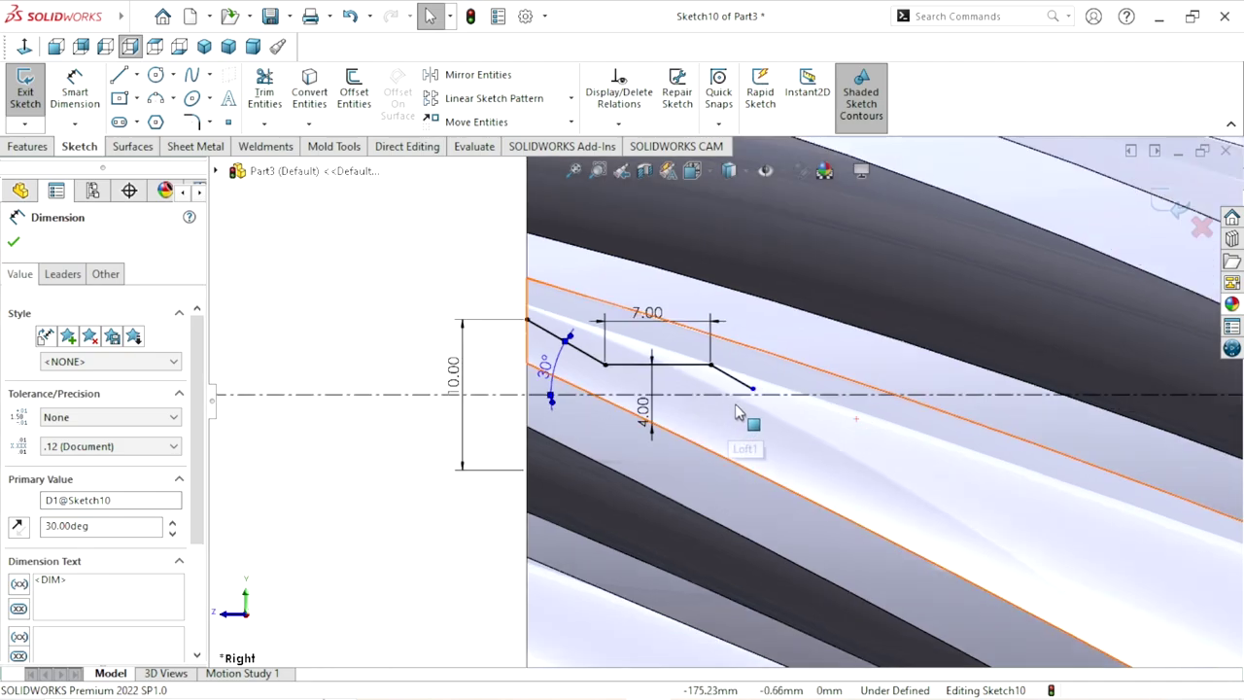
{"action": "scroll", "coordinate": [763, 379], "scroll_direction": "down", "scroll_amount": 1}
{"action": "scroll", "coordinate": [763, 379], "scroll_direction": "up", "scroll_amount": 1}
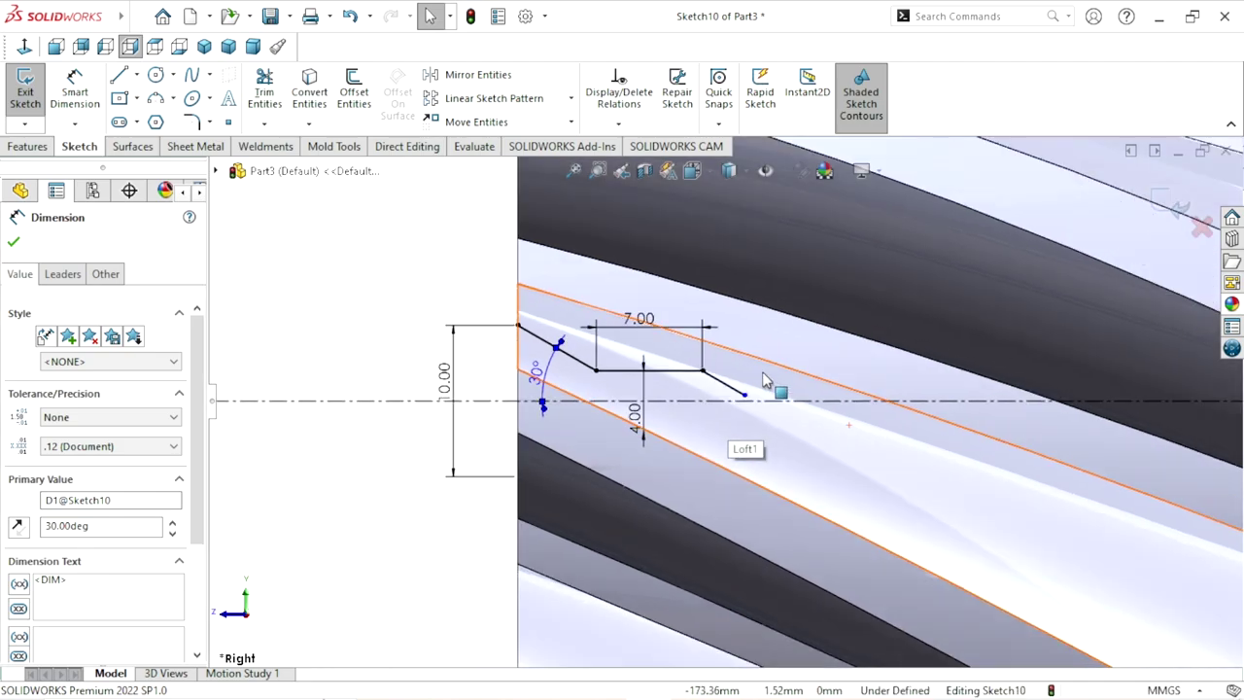
{"action": "scroll", "coordinate": [763, 379], "scroll_direction": "down", "scroll_amount": 1}
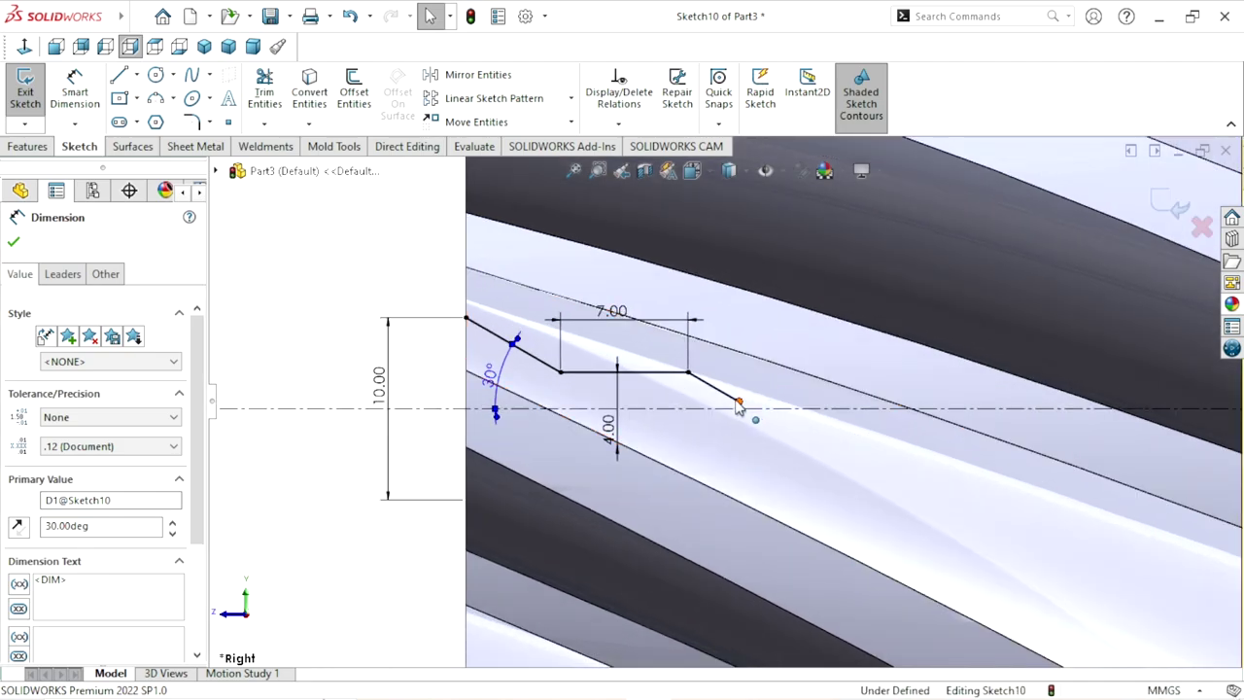
Step: Delete the short slanted line at the profile's right end
{"action": "left_click", "coordinate": [736, 403]}
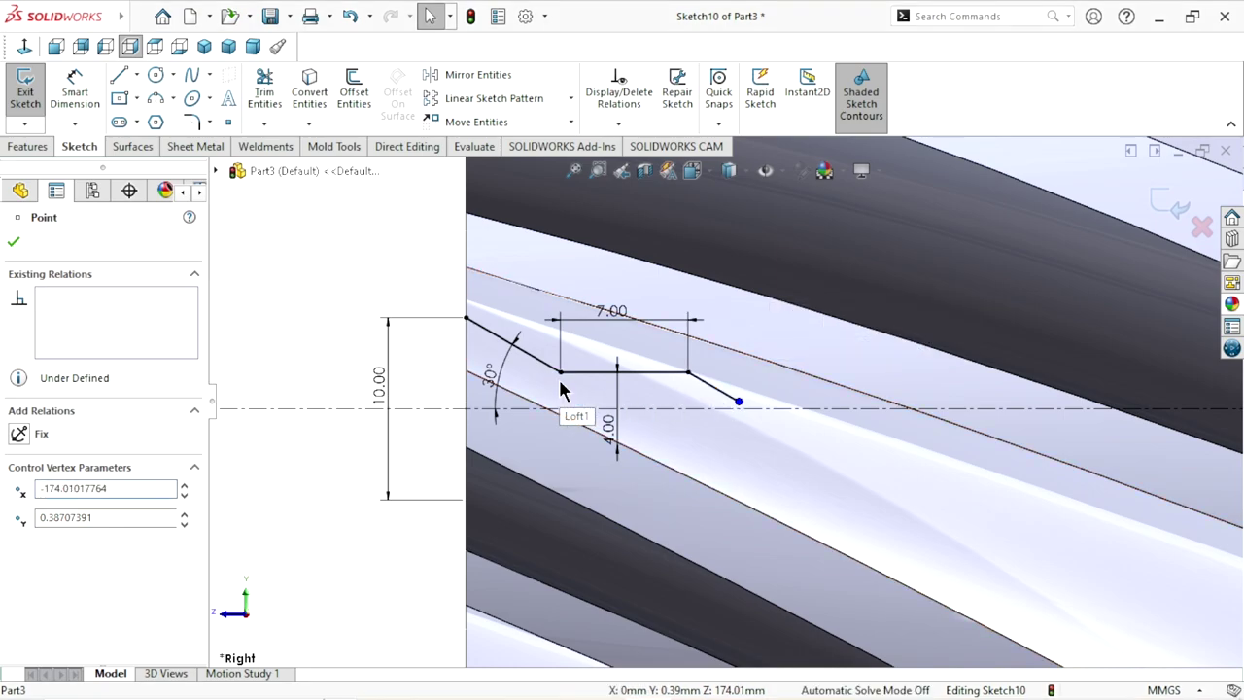
{"action": "key", "text": "Delete"}
{"action": "left_click", "coordinate": [759, 274]}
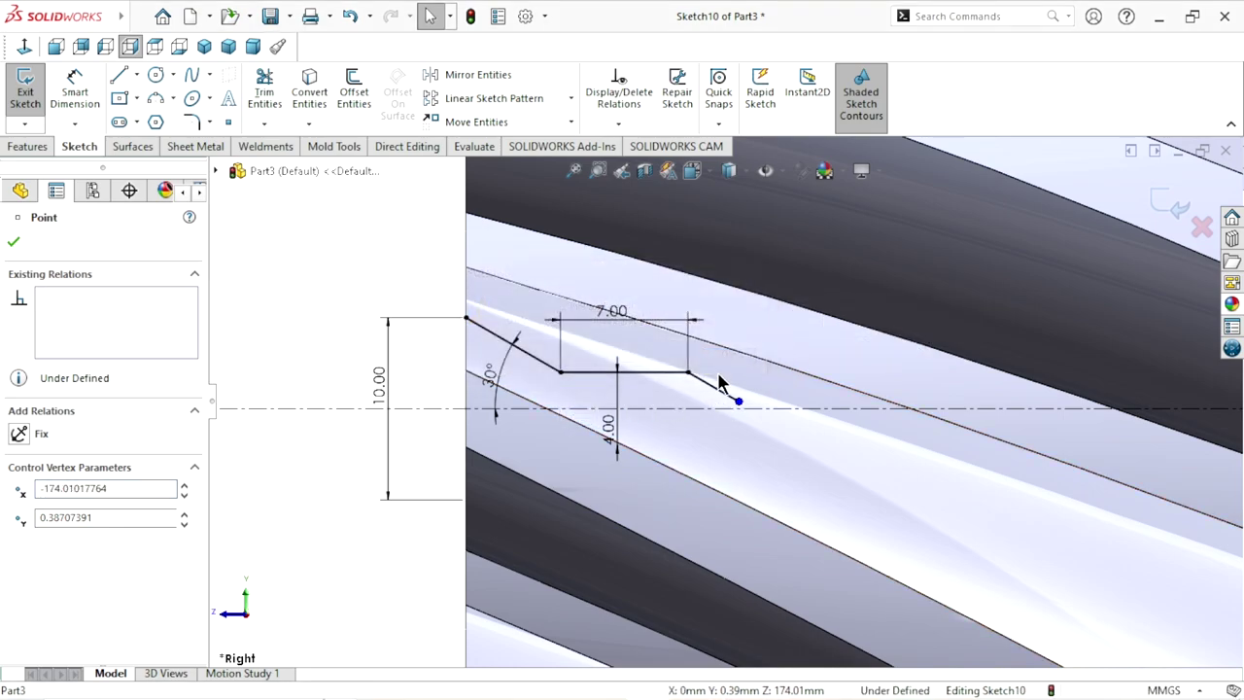
{"action": "left_click", "coordinate": [710, 391]}
{"action": "key", "text": "Delete"}
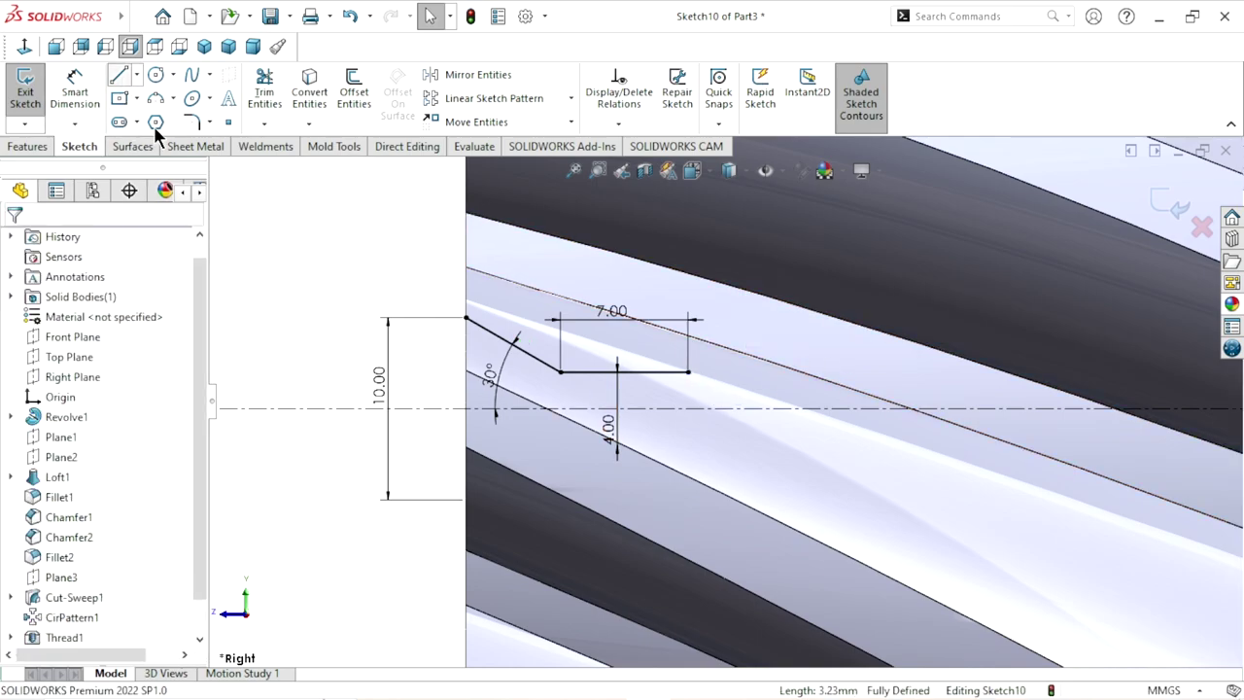
Step: Draw a short slanted line from the flat segment's end down to the centerline
{"action": "key", "text": "l"}
{"action": "left_click", "coordinate": [689, 375]}
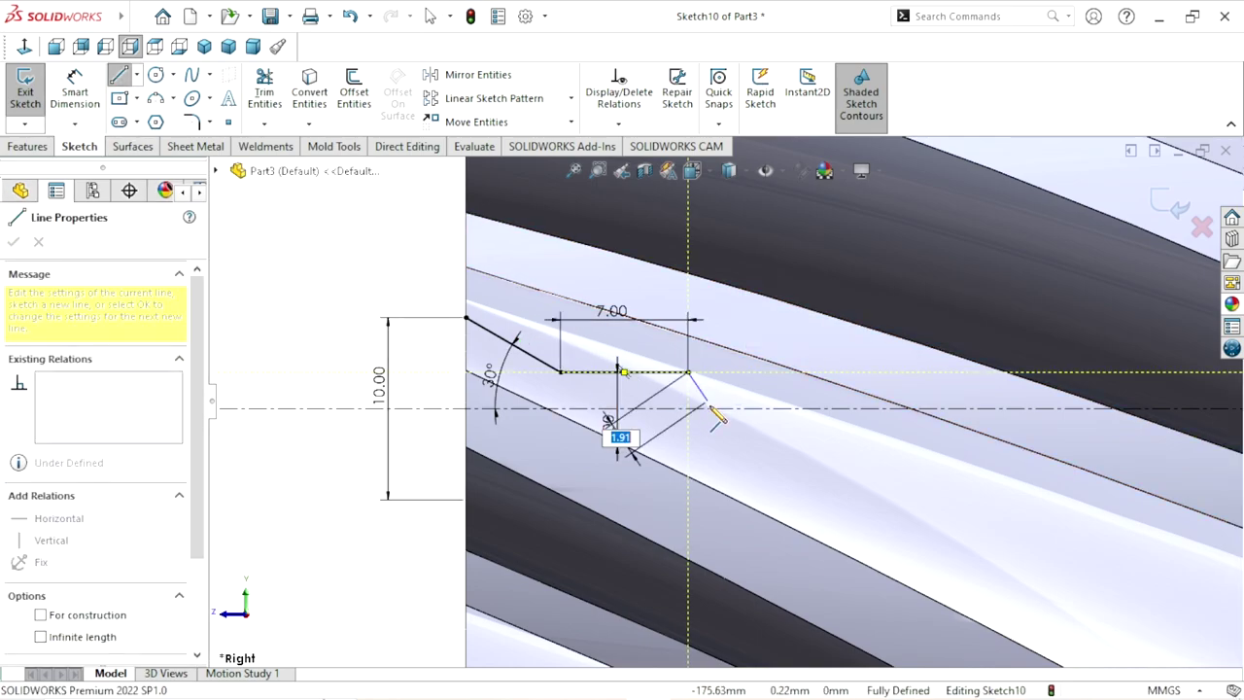
{"action": "left_click", "coordinate": [709, 406]}
{"action": "right_click", "coordinate": [751, 388]}
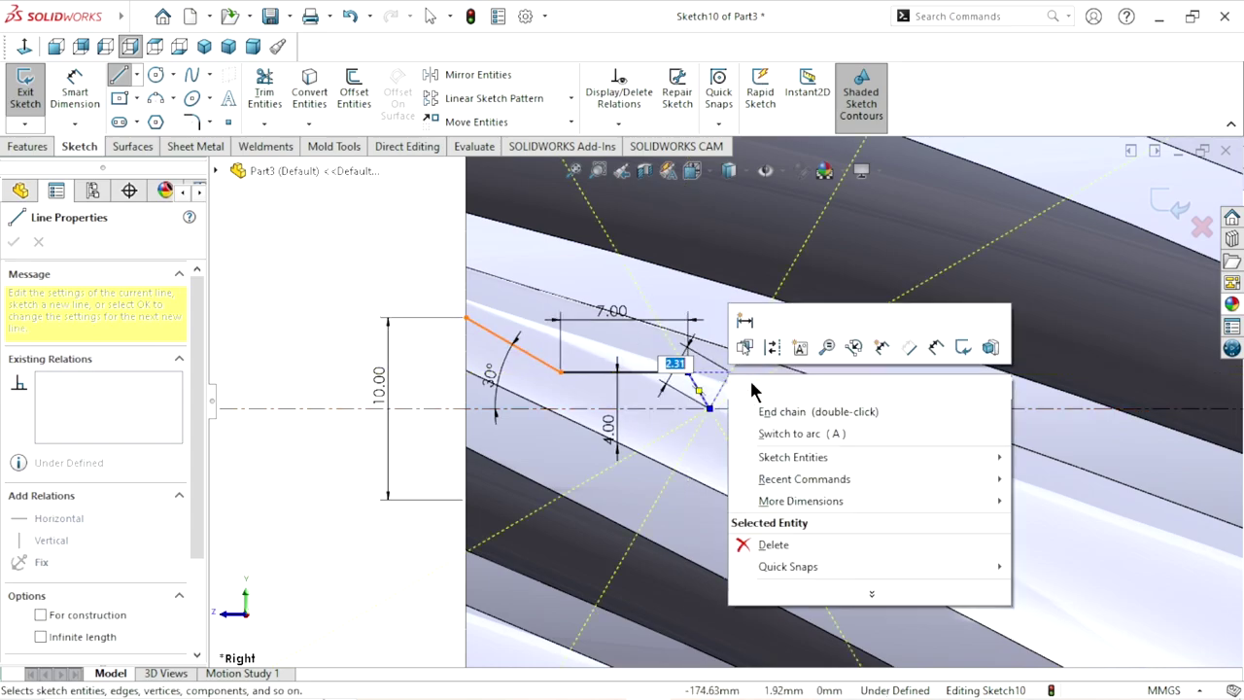
{"action": "key", "text": "Escape"}
{"action": "key", "text": "Escape"}
{"action": "scroll", "coordinate": [708, 424], "scroll_direction": "down", "scroll_amount": 1}
{"action": "scroll", "coordinate": [708, 425], "scroll_direction": "down", "scroll_amount": 1}
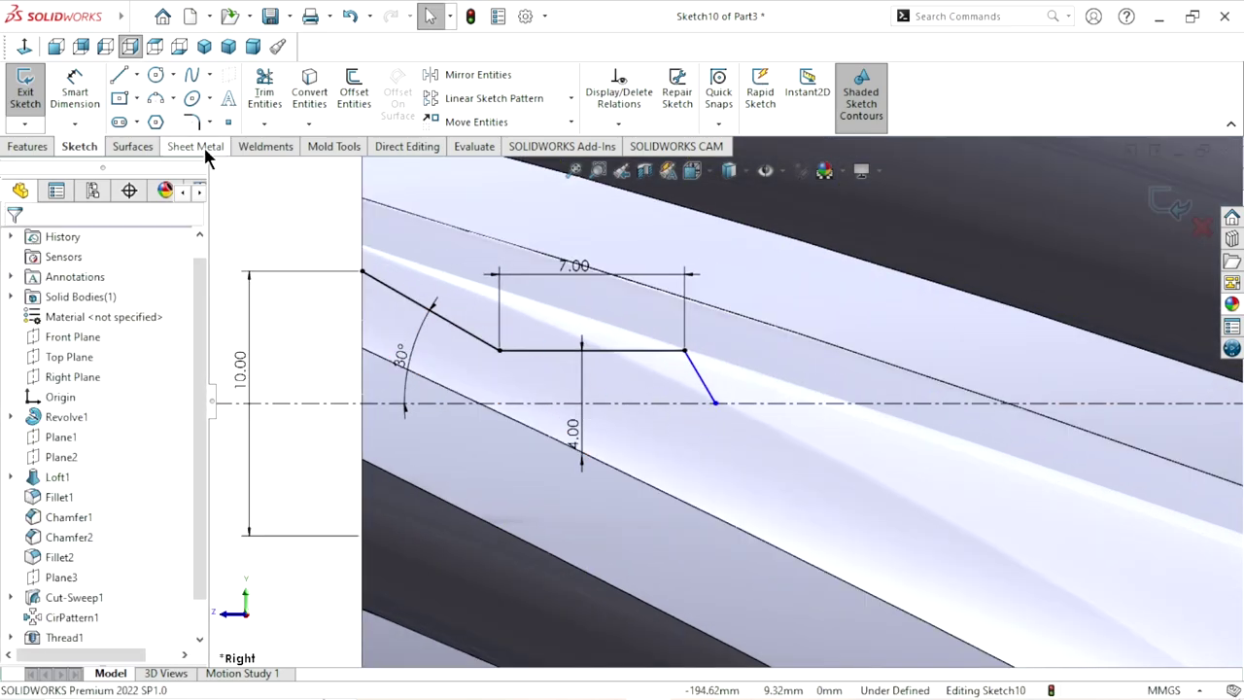
Step: Dimension the slanted line at 45° to the centerline, fully defining the groove sketch
{"action": "left_click", "coordinate": [81, 93]}
{"action": "left_click", "coordinate": [699, 377]}
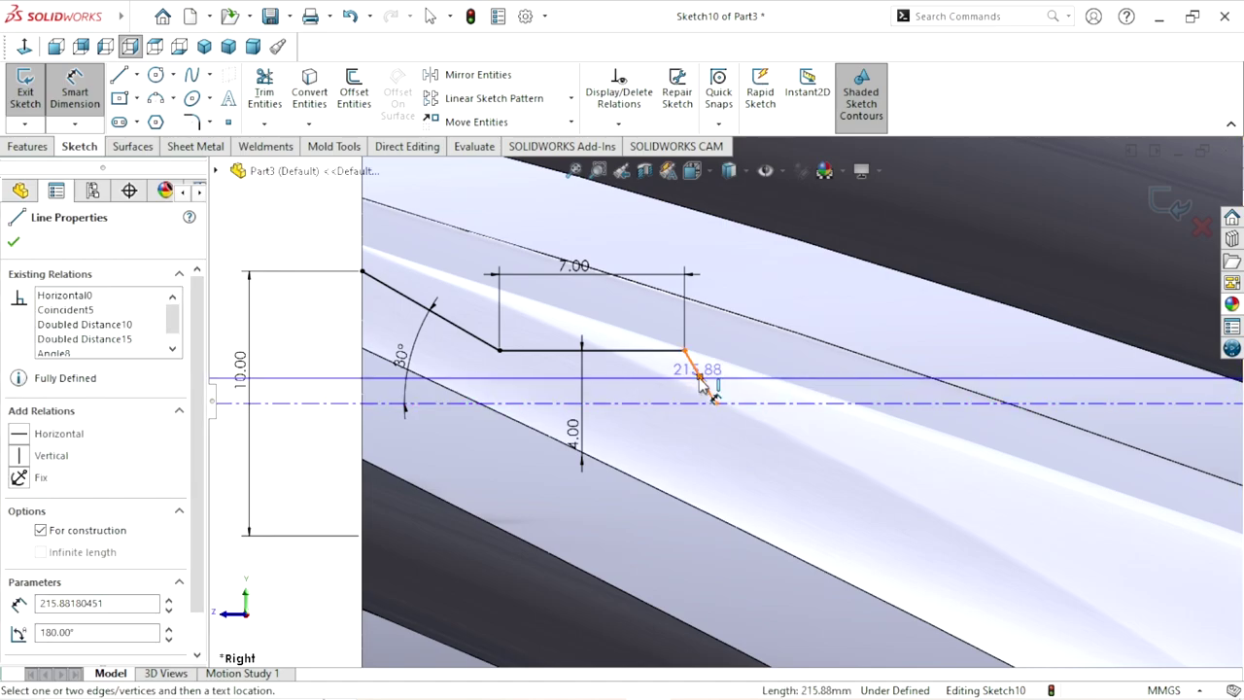
{"action": "left_click", "coordinate": [699, 379]}
{"action": "left_click", "coordinate": [668, 401]}
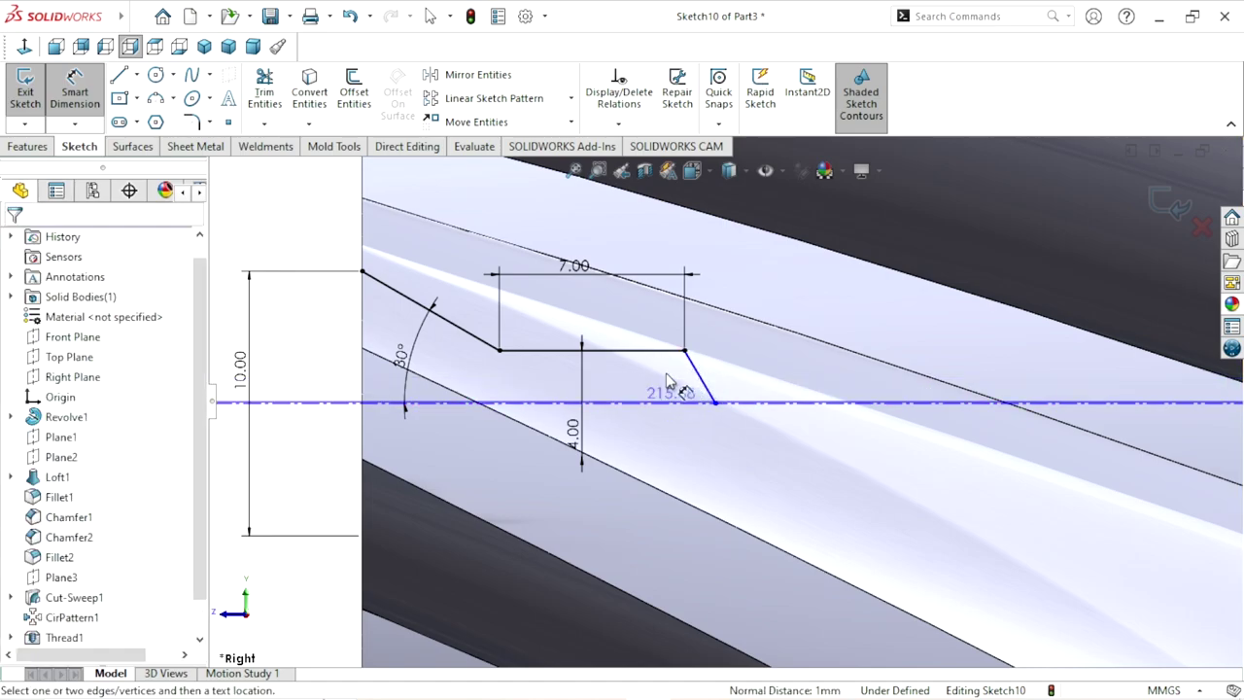
{"action": "key", "text": "Escape"}
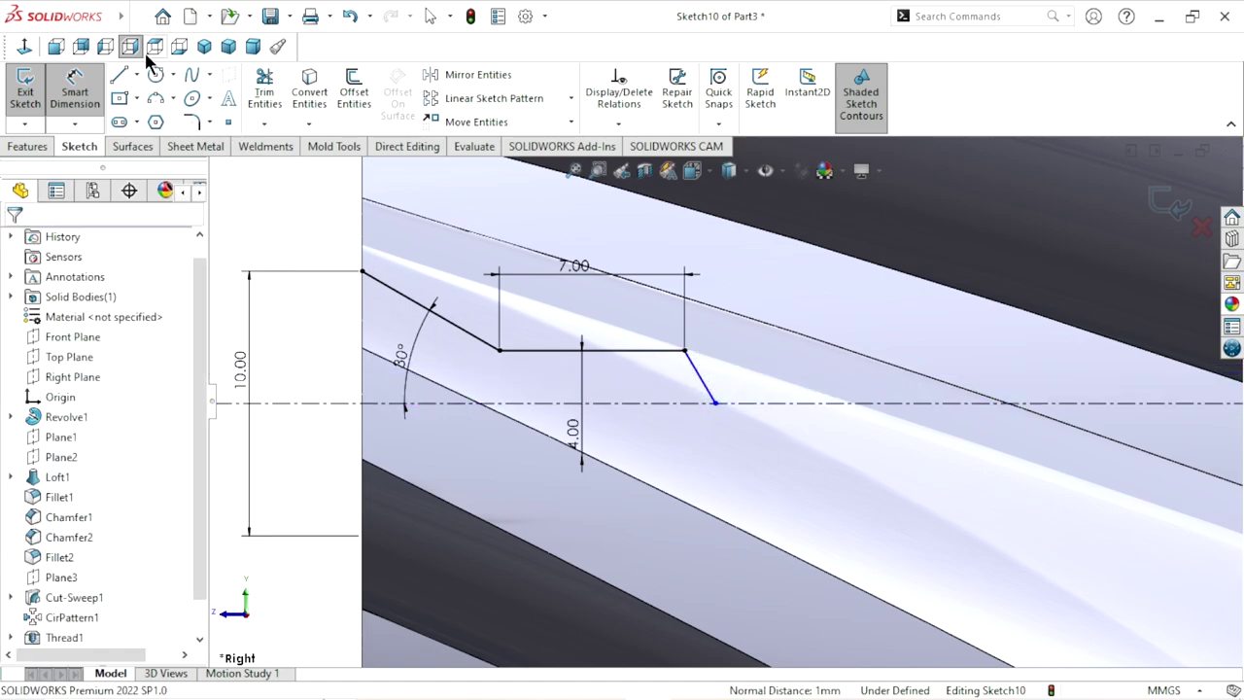
{"action": "left_click", "coordinate": [712, 393]}
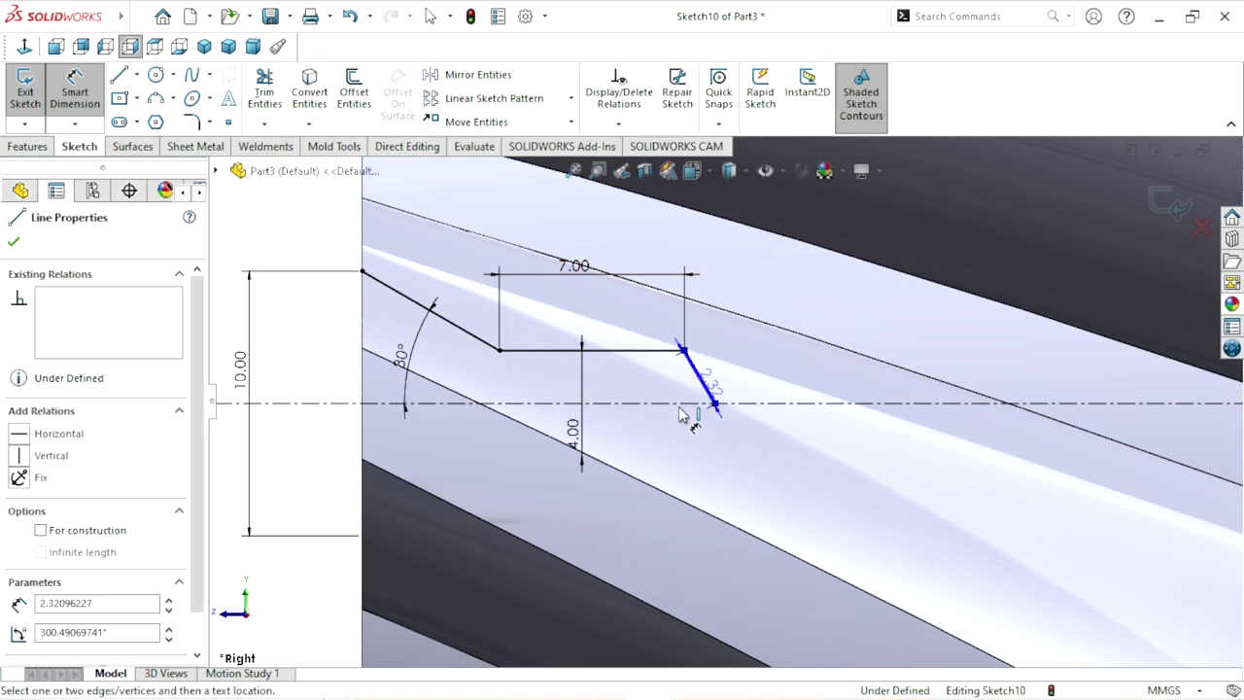
{"action": "left_click", "coordinate": [704, 402]}
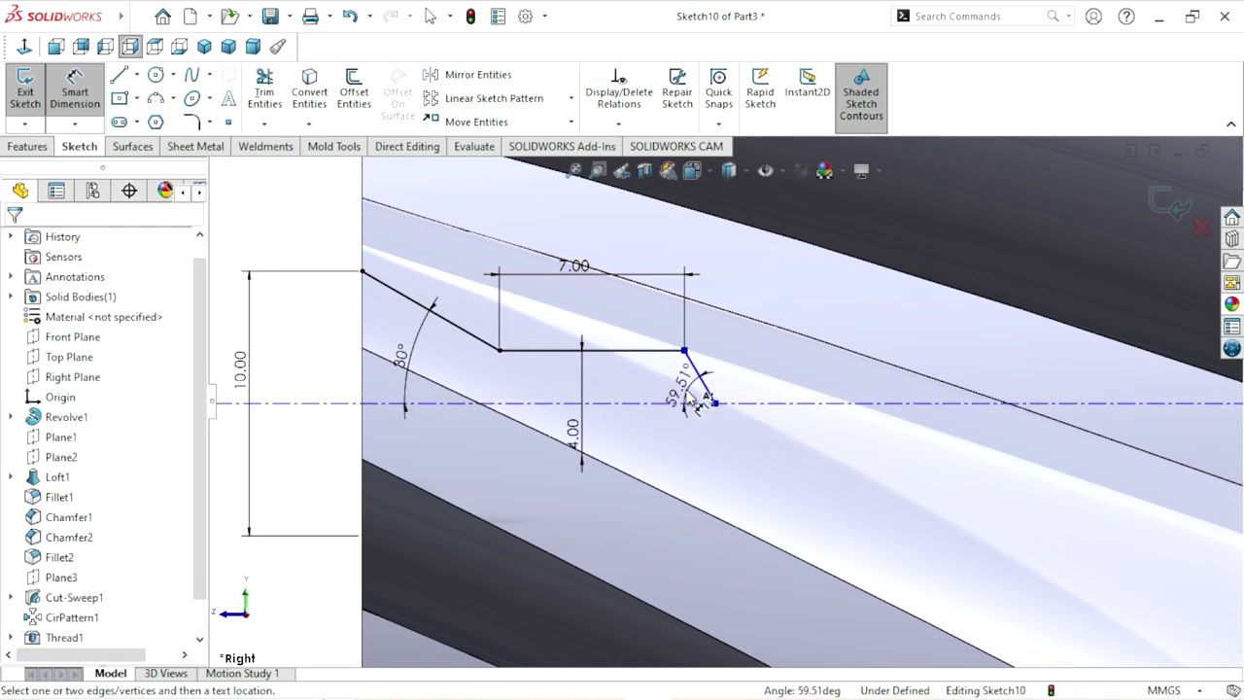
{"action": "left_click", "coordinate": [692, 401]}
{"action": "type", "text": "45"}
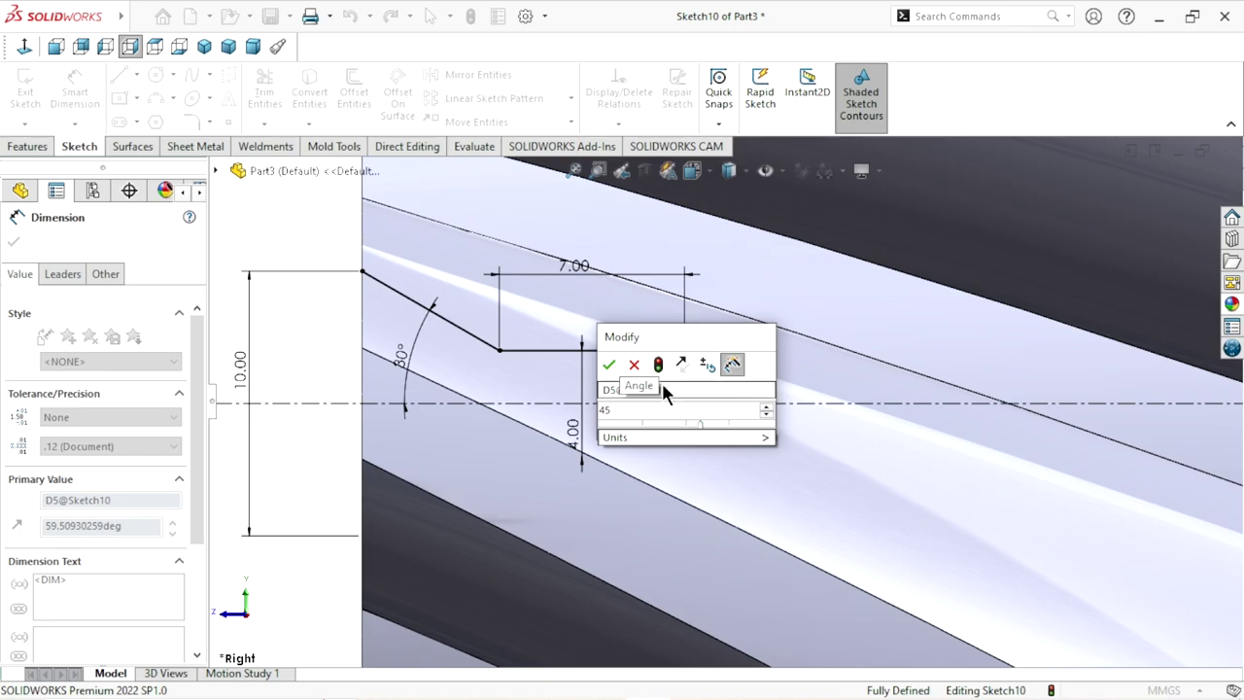
{"action": "left_click", "coordinate": [608, 363]}
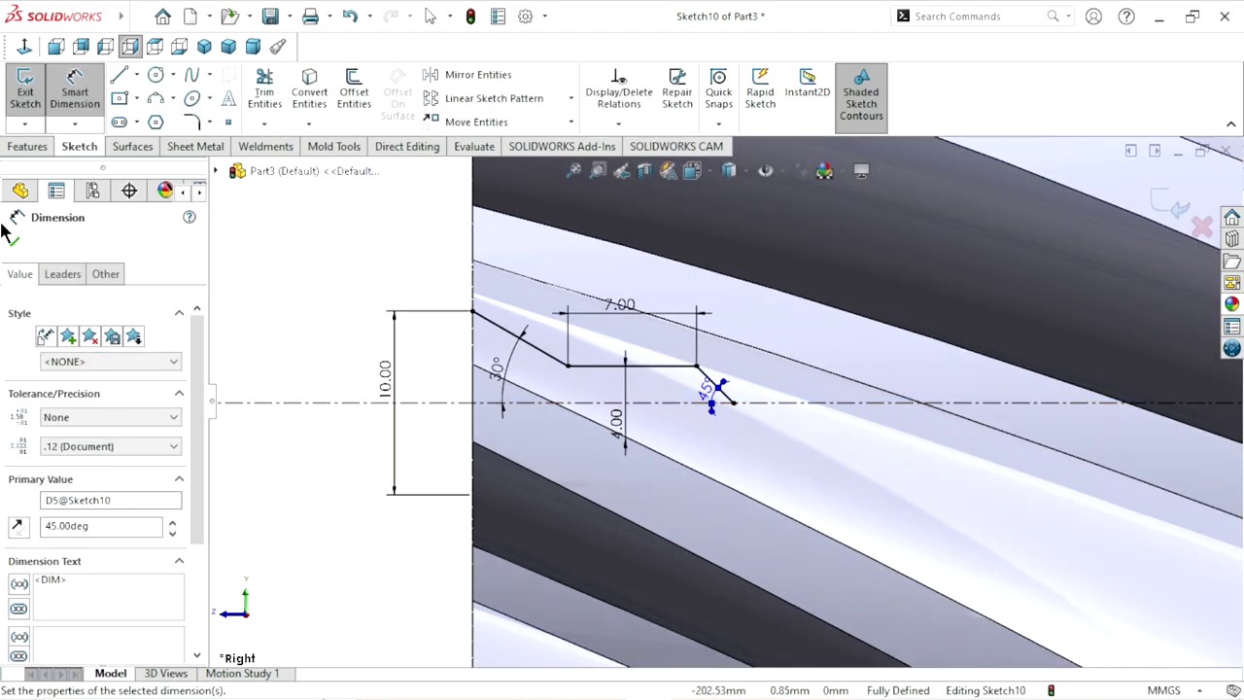
{"action": "left_click", "coordinate": [12, 238]}
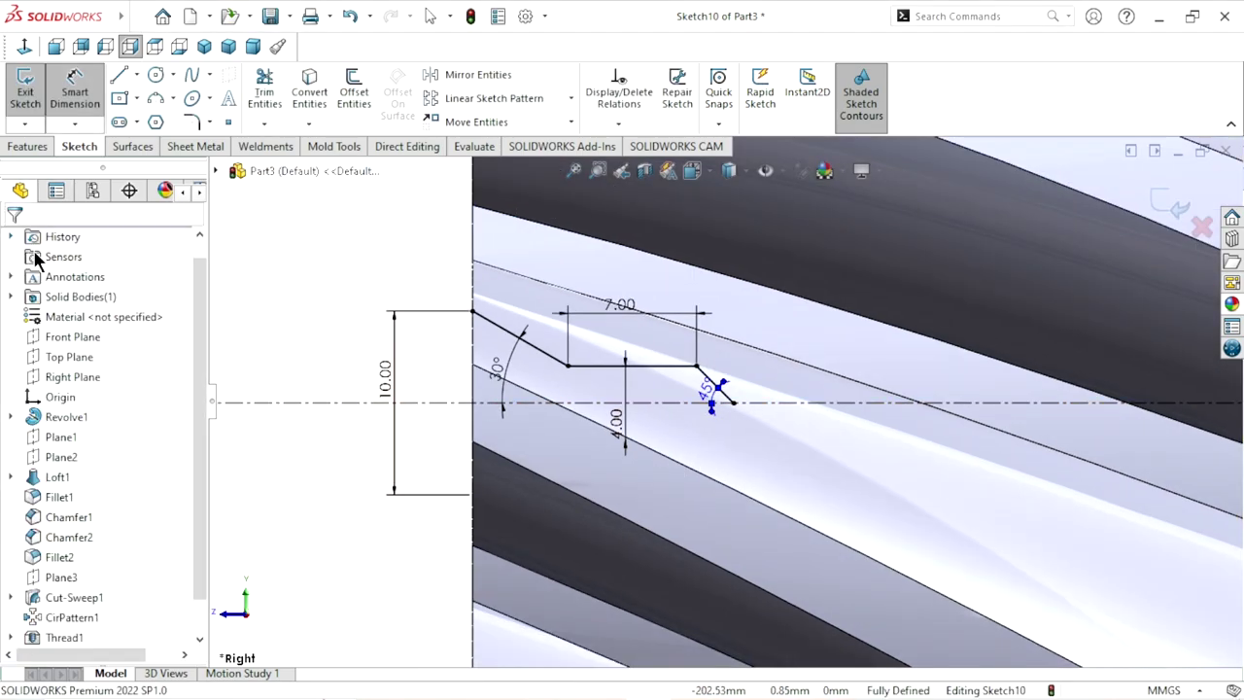
Step: Abandon a stray line started at the sketch's left end and exit the line tool
{"action": "left_click", "coordinate": [118, 75]}
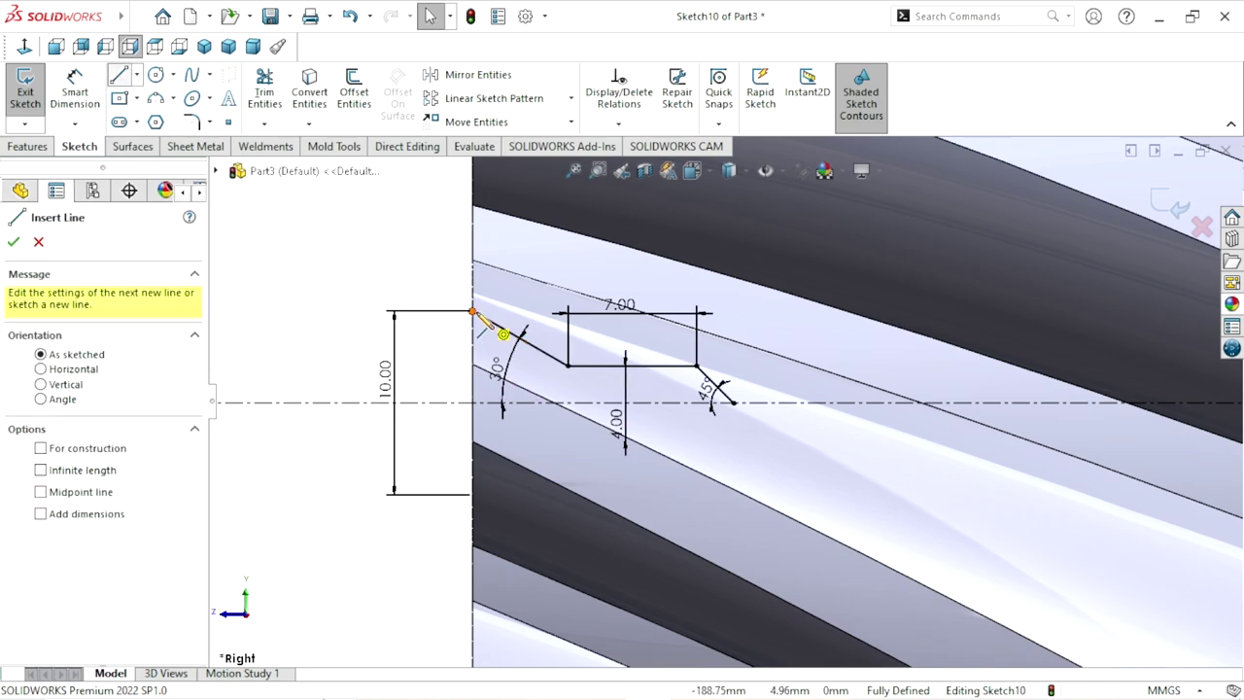
{"action": "left_click", "coordinate": [472, 401]}
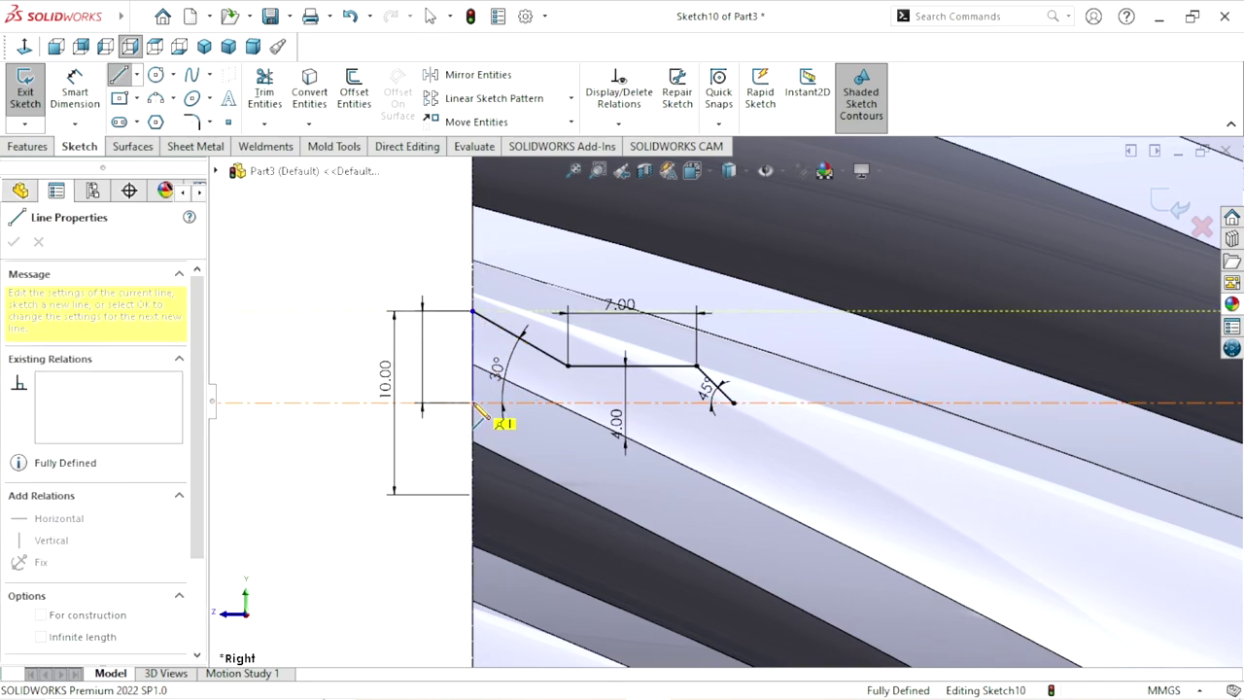
{"action": "right_click", "coordinate": [286, 259]}
{"action": "left_click", "coordinate": [331, 342]}
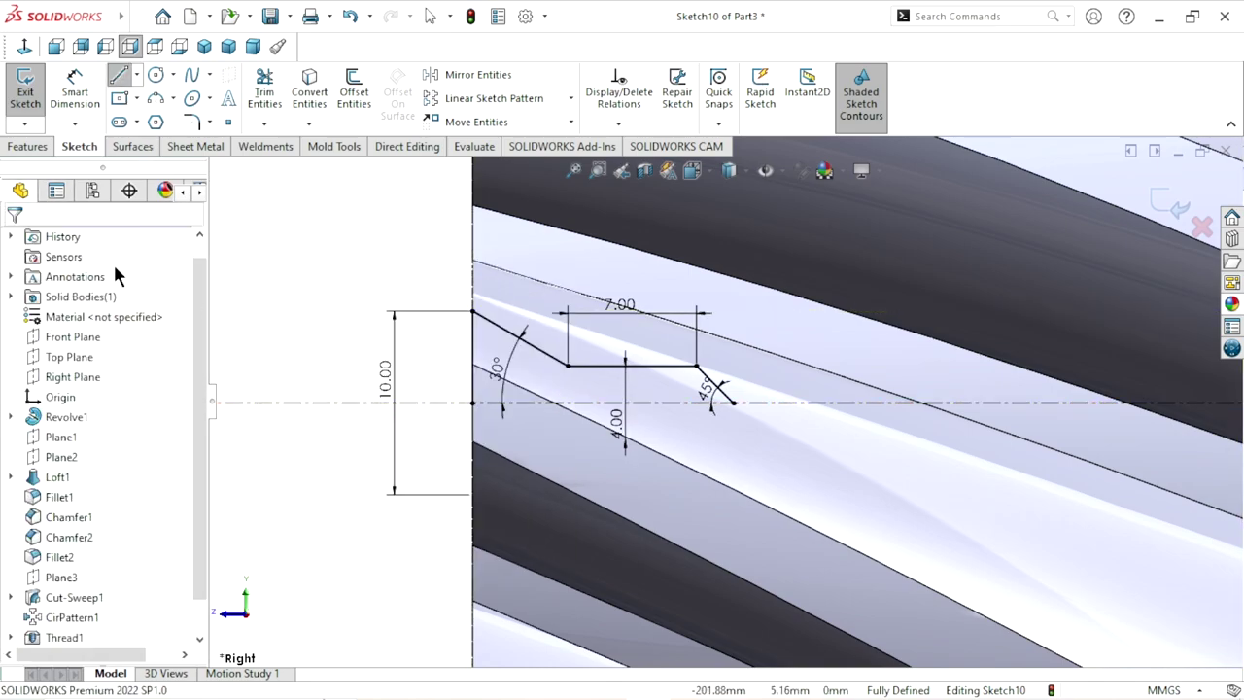
Step: Revolve-cut the auto-closed Sketch10 around the centerline to recess the gear's end face
{"action": "left_click", "coordinate": [28, 146]}
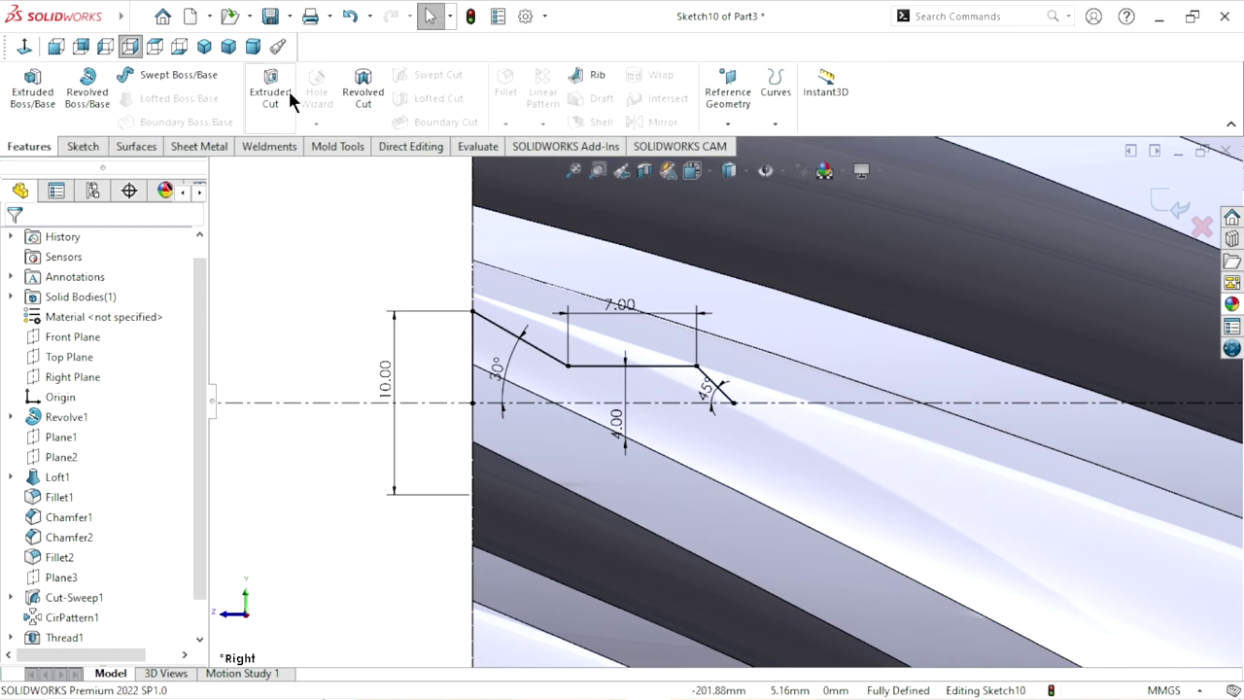
{"action": "left_click", "coordinate": [374, 97]}
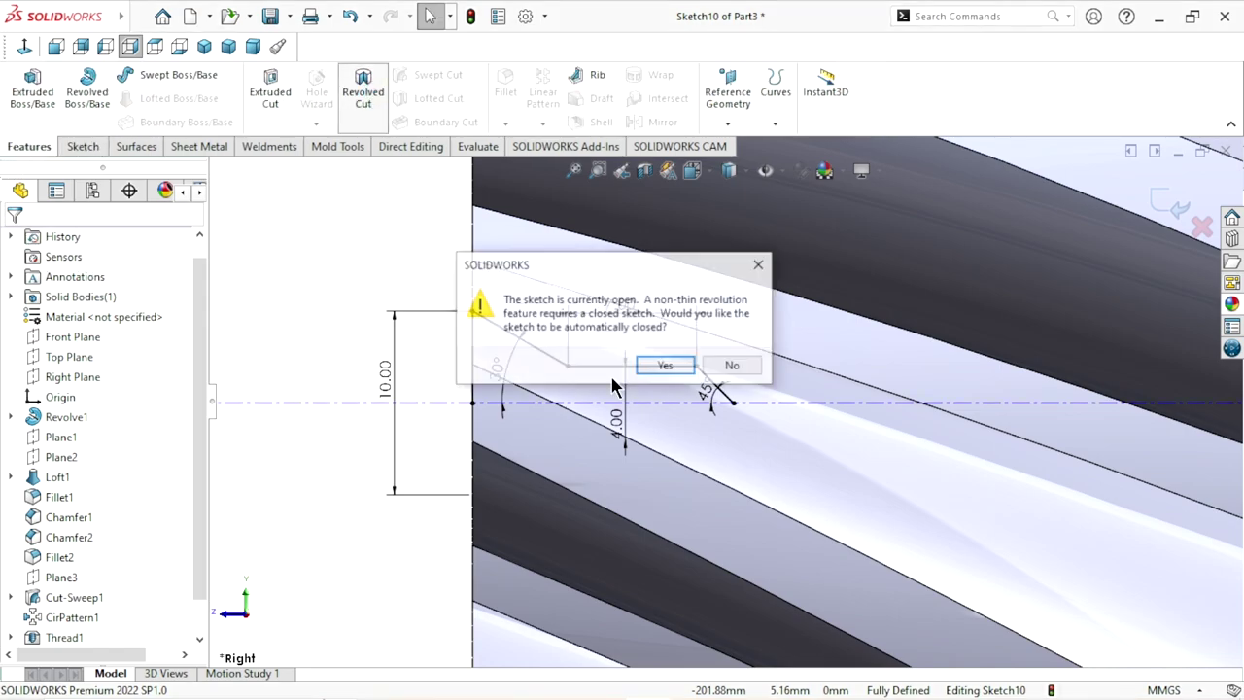
{"action": "left_click", "coordinate": [677, 360]}
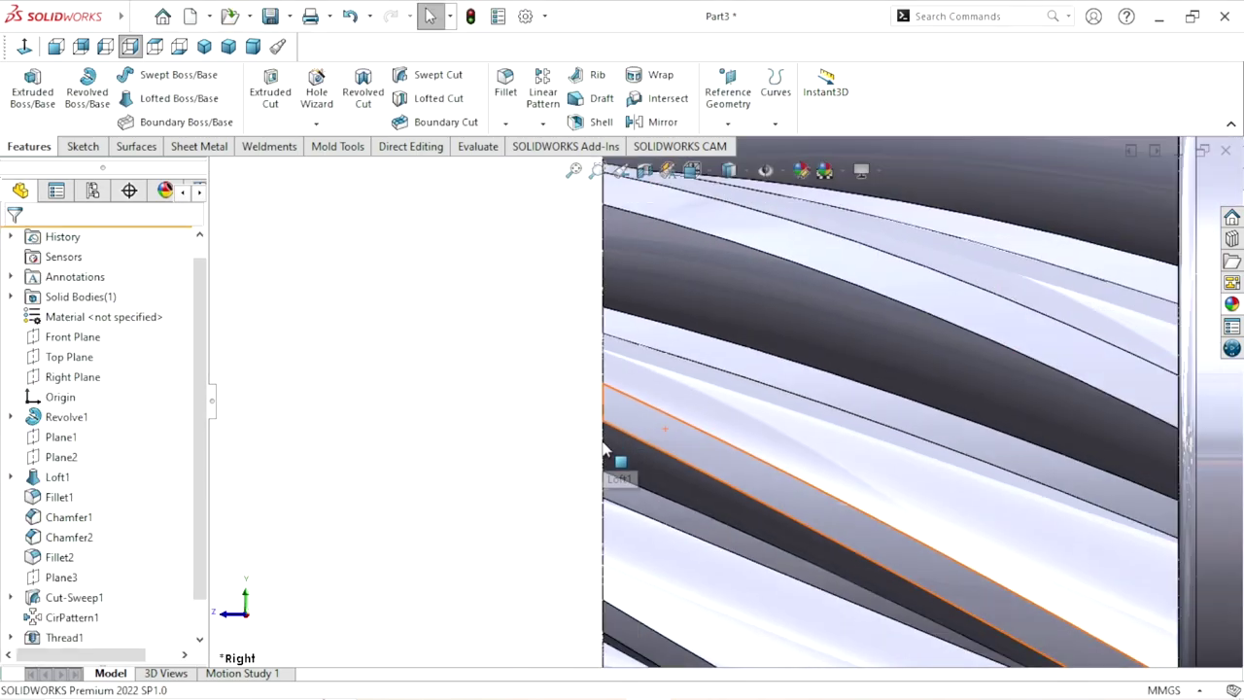
{"action": "scroll", "coordinate": [604, 448], "scroll_direction": "up", "scroll_amount": 5}
{"action": "mouse_move", "coordinate": [606, 455]}
{"action": "middle_mouse_down"}
{"action": "mouse_move", "coordinate": [642, 483]}
{"action": "mouse_move", "coordinate": [677, 480]}
{"action": "mouse_move", "coordinate": [693, 463]}
{"action": "mouse_move", "coordinate": [894, 431]}
{"action": "middle_mouse_up"}
{"action": "scroll", "coordinate": [888, 389], "scroll_direction": "down", "scroll_amount": 2}
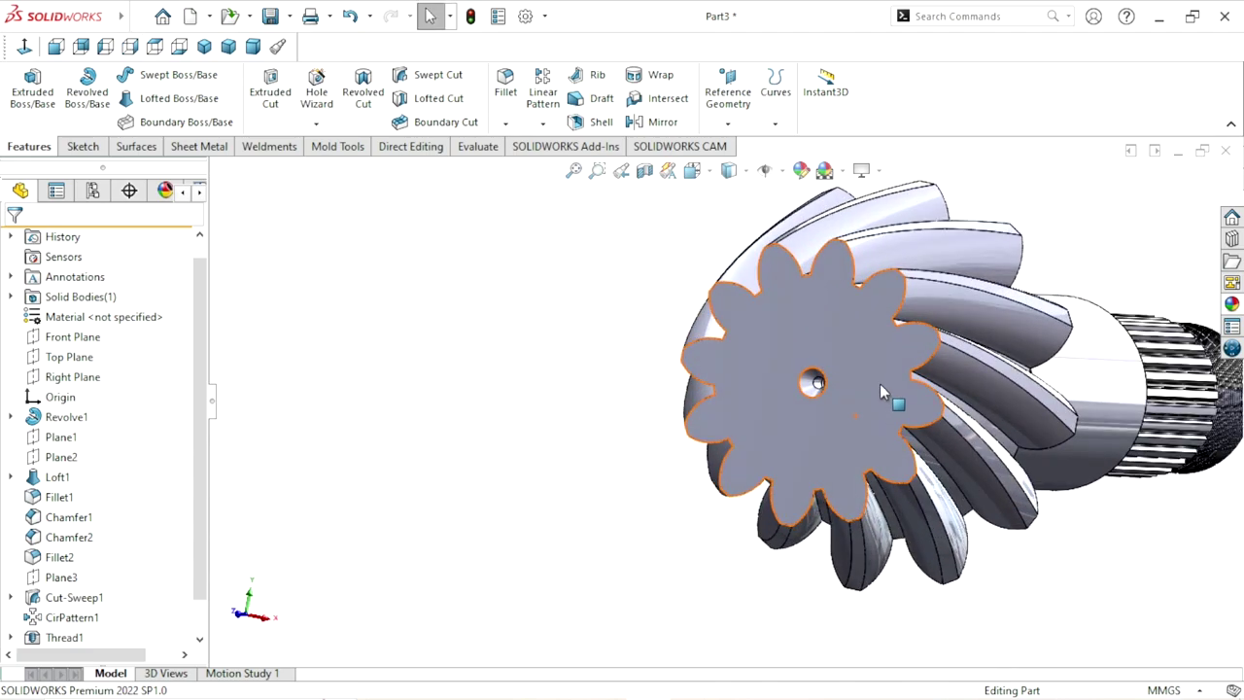
{"action": "scroll", "coordinate": [879, 383], "scroll_direction": "down", "scroll_amount": 3}
{"action": "scroll", "coordinate": [932, 442], "scroll_direction": "up", "scroll_amount": 3}
{"action": "scroll", "coordinate": [962, 437], "scroll_direction": "up", "scroll_amount": 3}
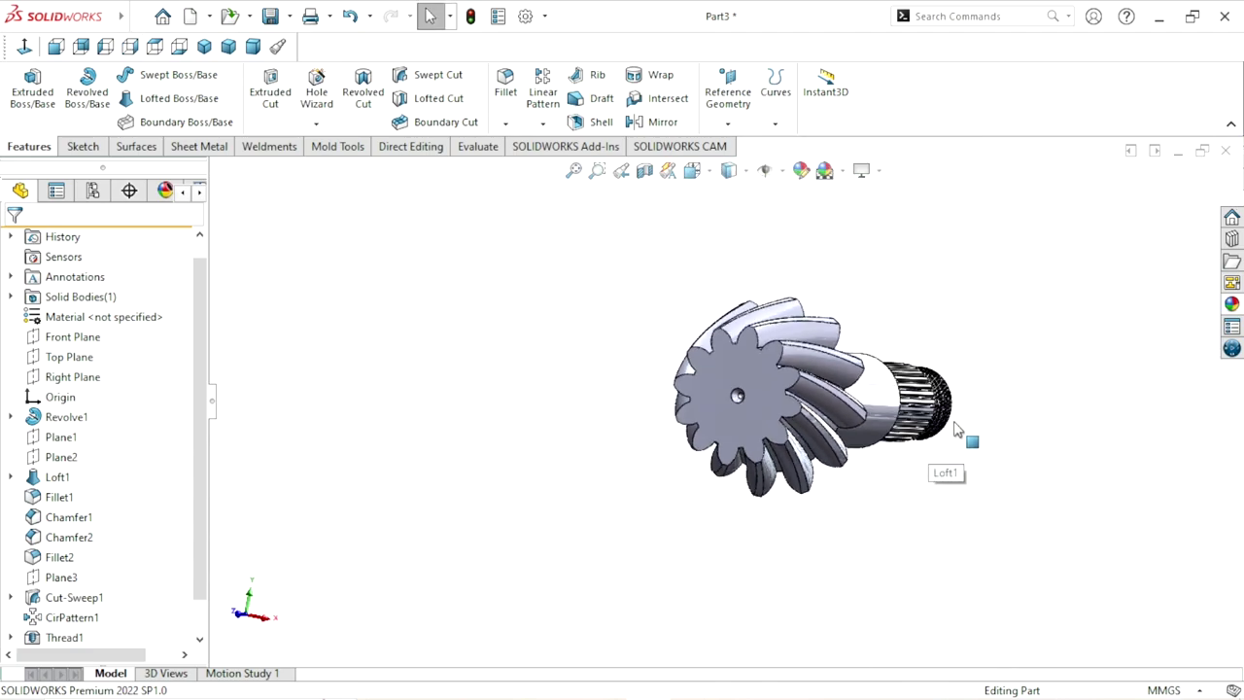
{"action": "mouse_move", "coordinate": [965, 436]}
{"action": "middle_mouse_down"}
{"action": "mouse_move", "coordinate": [826, 398]}
{"action": "mouse_move", "coordinate": [839, 450]}
{"action": "middle_mouse_up"}
{"action": "scroll", "coordinate": [812, 390], "scroll_direction": "down", "scroll_amount": 3}
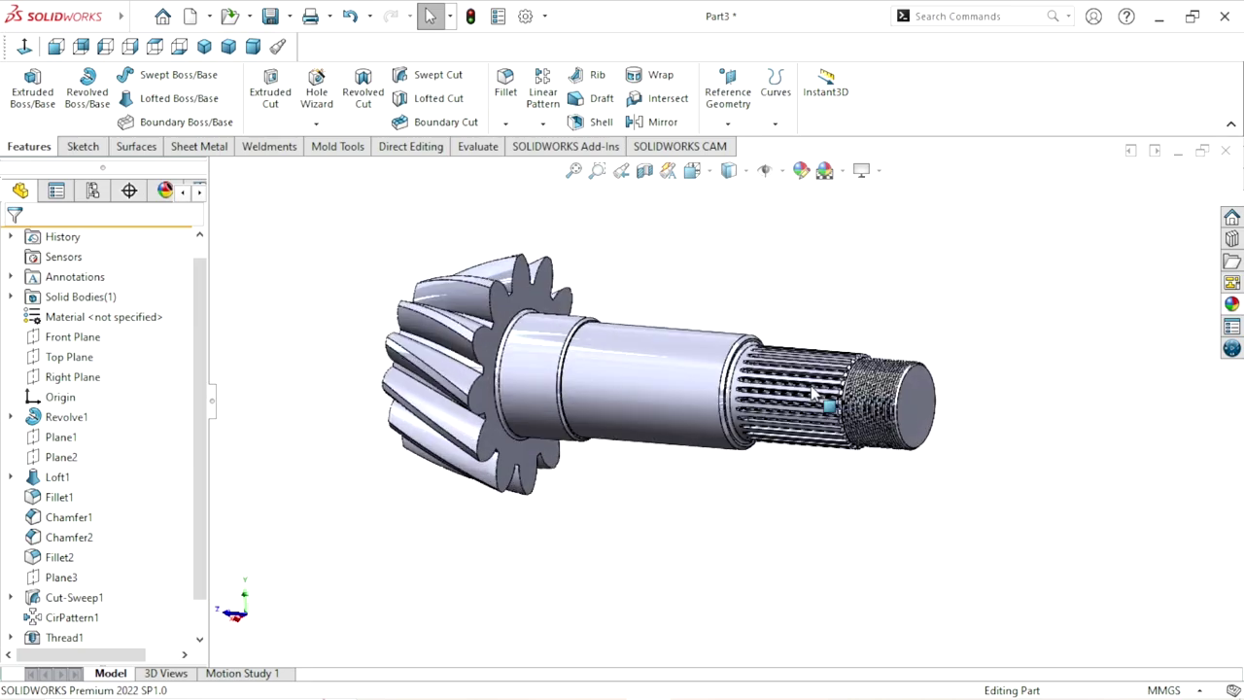
Step: Create Plane5 midway between the shaft end face and the gear face
{"action": "left_click", "coordinate": [731, 115]}
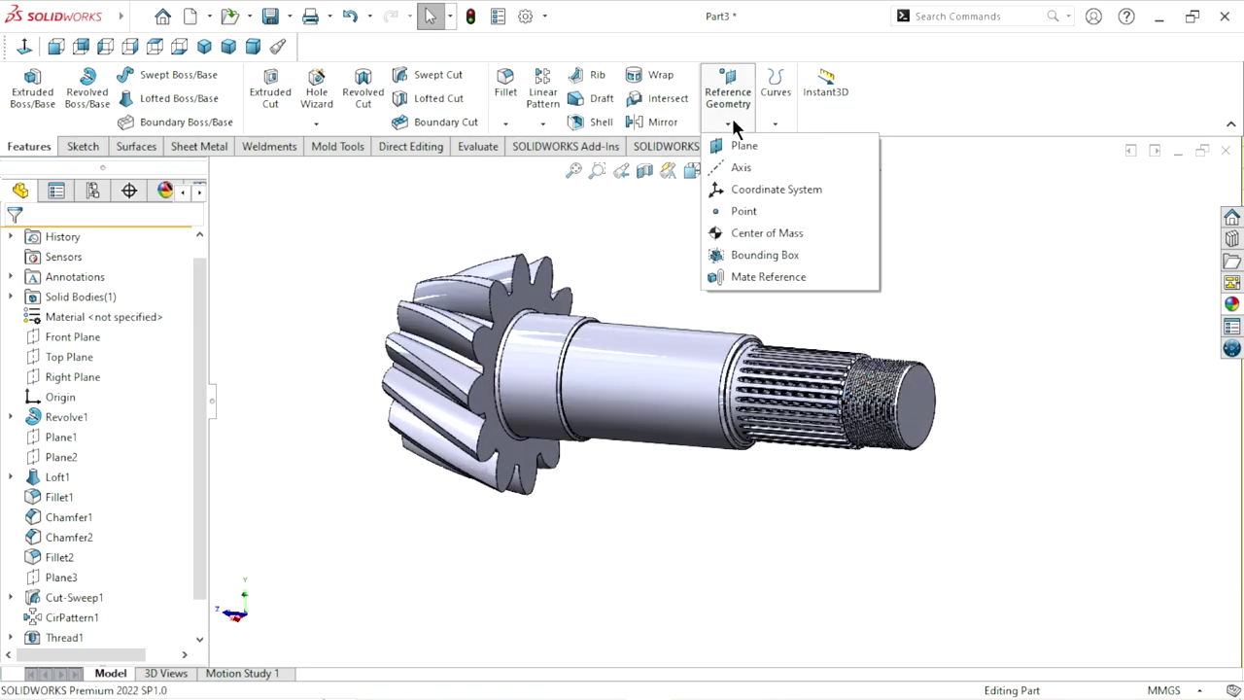
{"action": "left_click", "coordinate": [740, 141]}
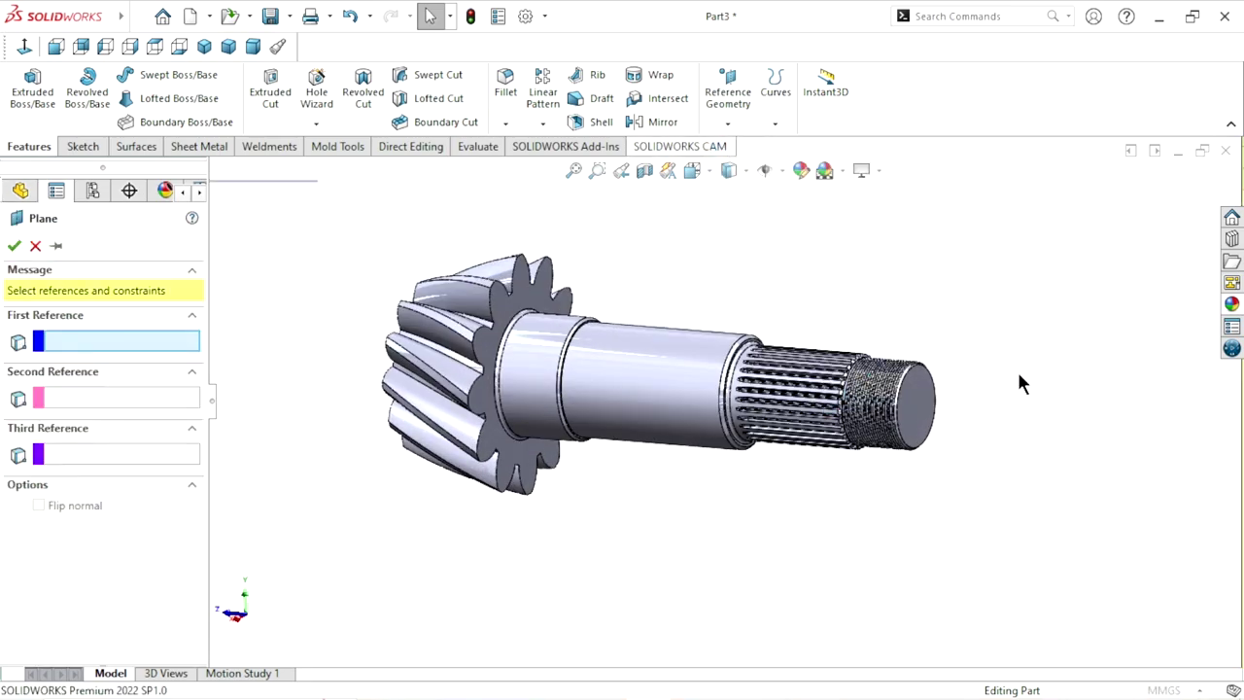
{"action": "left_click", "coordinate": [925, 408]}
{"action": "mouse_move", "coordinate": [924, 408]}
{"action": "middle_mouse_down"}
{"action": "mouse_move", "coordinate": [780, 477]}
{"action": "mouse_move", "coordinate": [868, 436]}
{"action": "mouse_move", "coordinate": [767, 442]}
{"action": "middle_mouse_up"}
{"action": "left_click", "coordinate": [559, 361]}
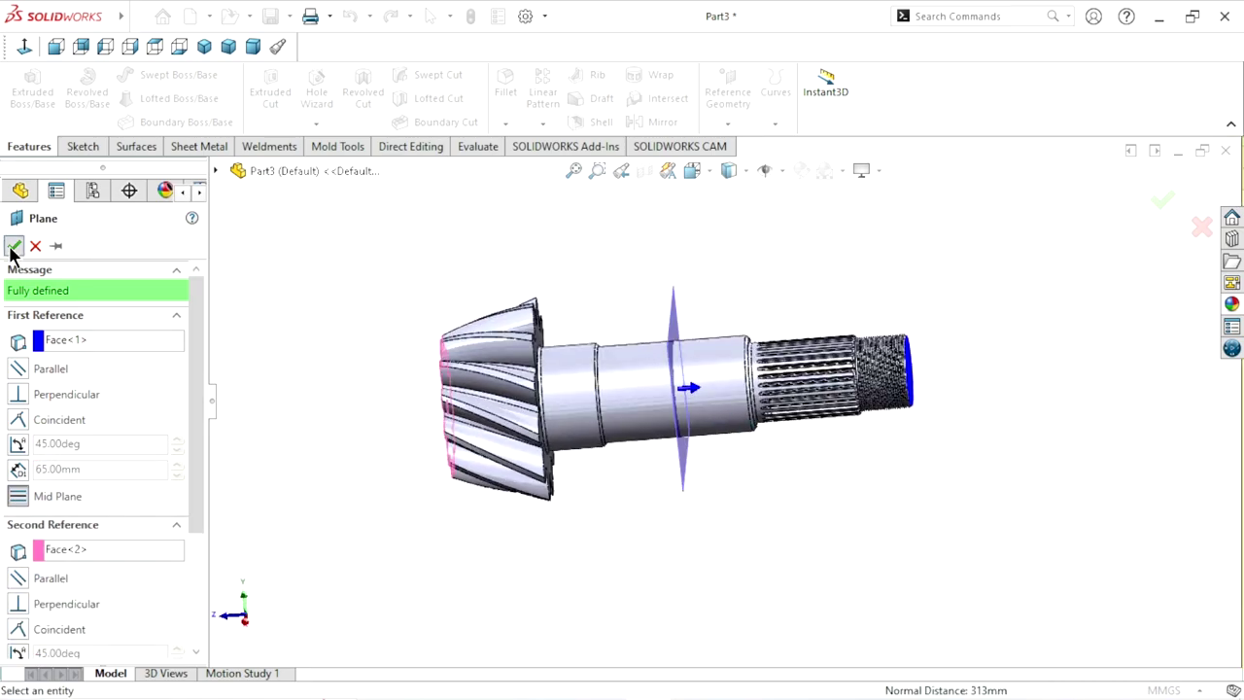
{"action": "left_click", "coordinate": [14, 247]}
{"action": "mouse_move", "coordinate": [769, 516]}
{"action": "middle_mouse_down"}
{"action": "mouse_move", "coordinate": [684, 494]}
{"action": "mouse_move", "coordinate": [702, 473]}
{"action": "middle_mouse_up"}
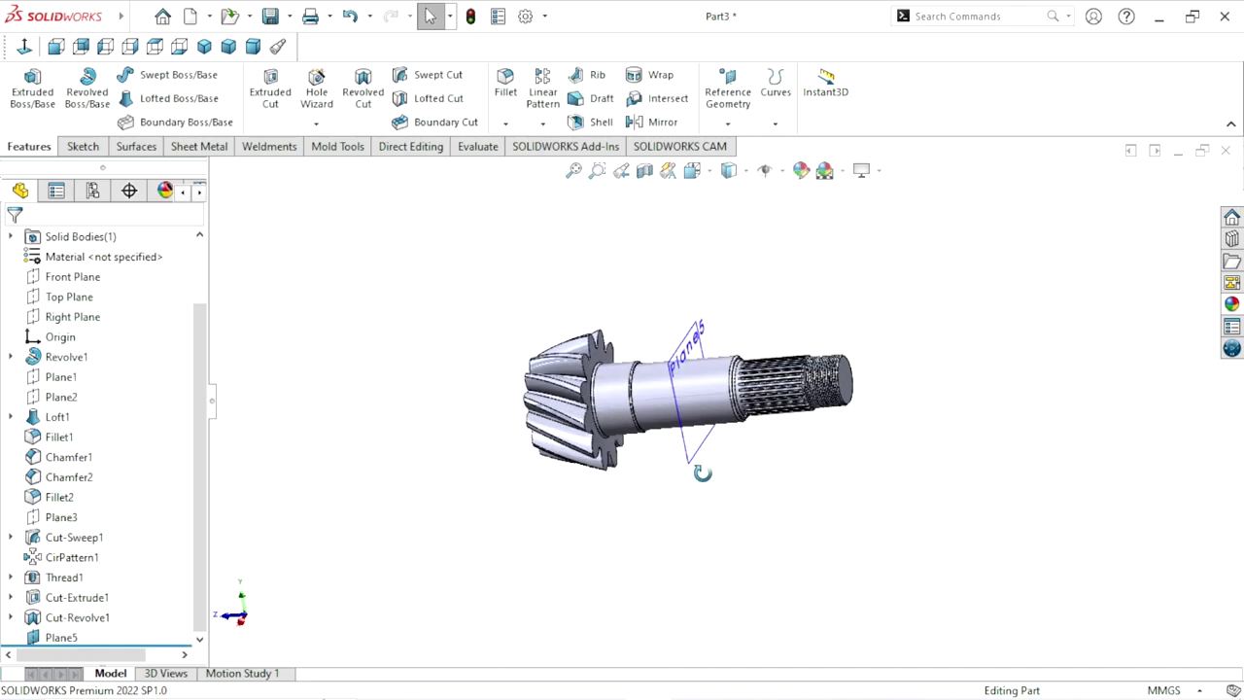
{"action": "scroll", "coordinate": [715, 373], "scroll_direction": "down", "scroll_amount": 3}
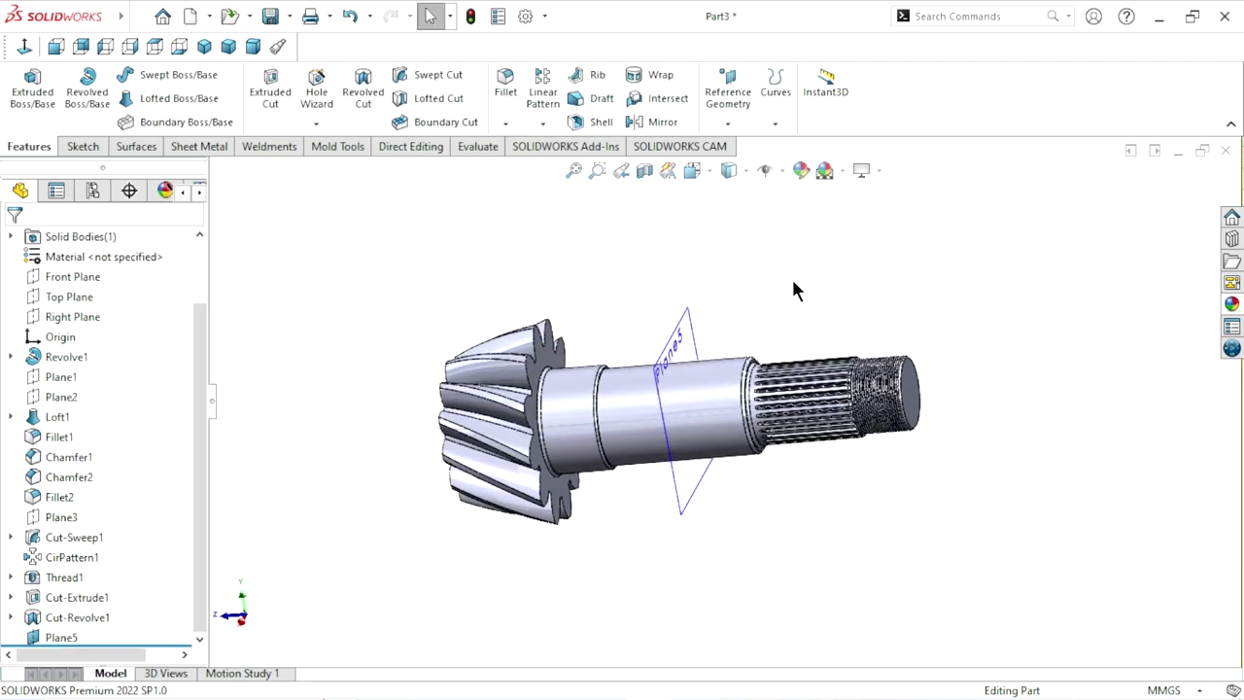
Step: Hide Plane5 and bring up the Mirror feature settings
{"action": "left_click", "coordinate": [61, 638]}
{"action": "left_click", "coordinate": [101, 611]}
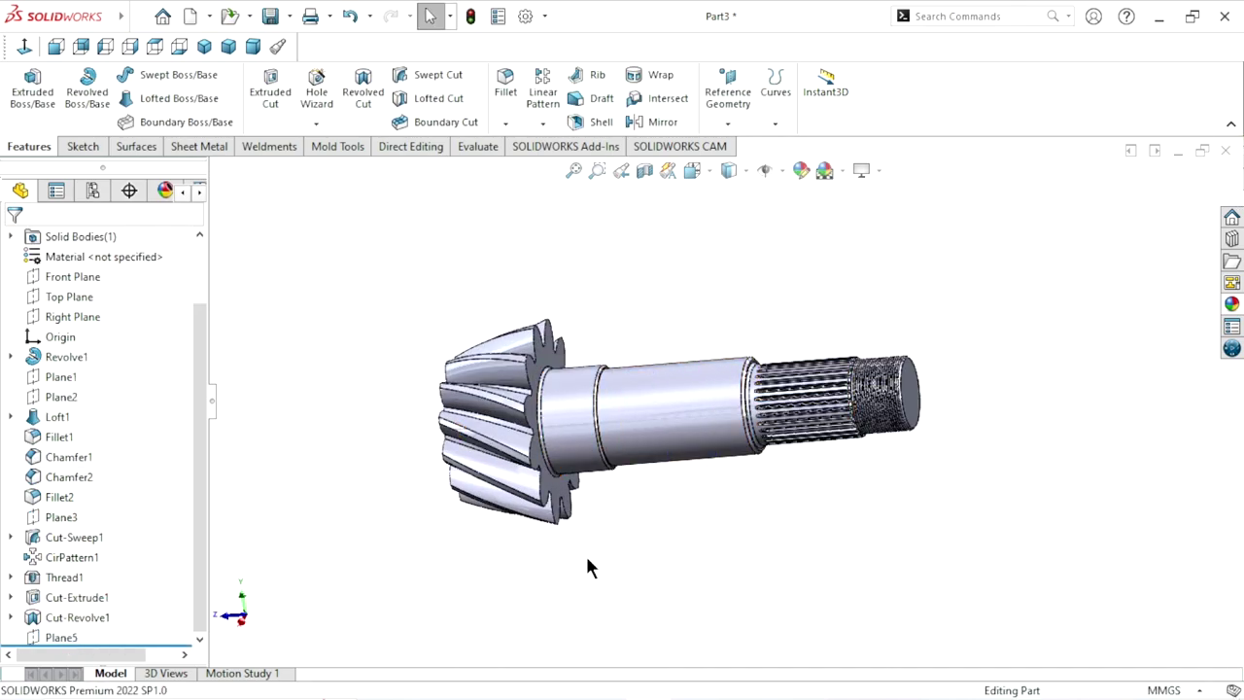
{"action": "middle_click_drag", "start_coordinate": [587, 560], "coordinate": [633, 441], "text": "ctrl"}
{"action": "left_click", "coordinate": [656, 122]}
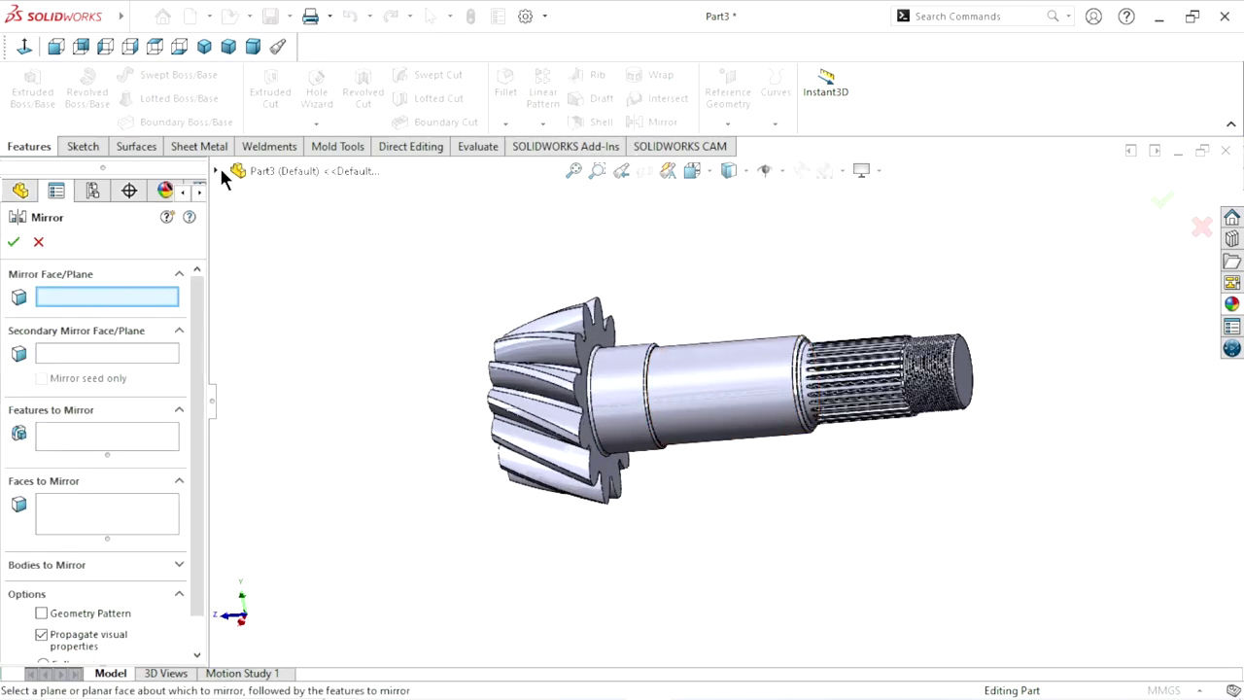
Step: Mirror Cut-Revolve1 across Plane5, then orbit to view the matching groove on the shaft
{"action": "left_click", "coordinate": [217, 169]}
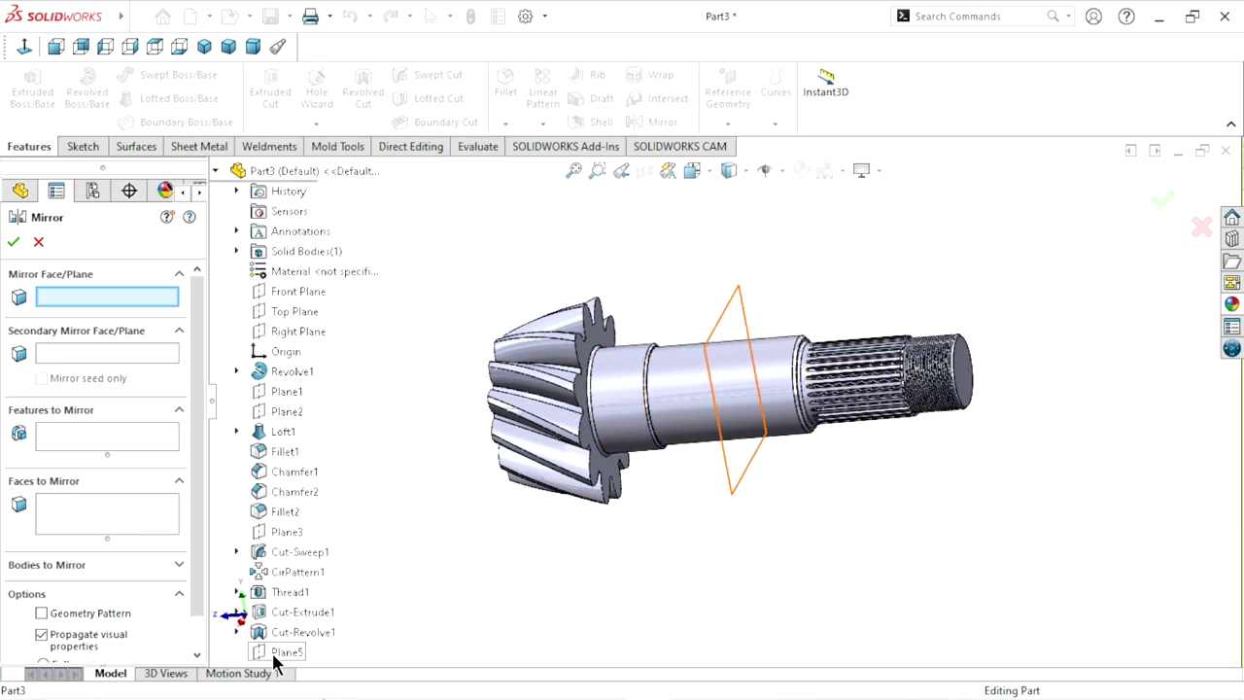
{"action": "left_click", "coordinate": [284, 651]}
{"action": "left_click", "coordinate": [82, 438]}
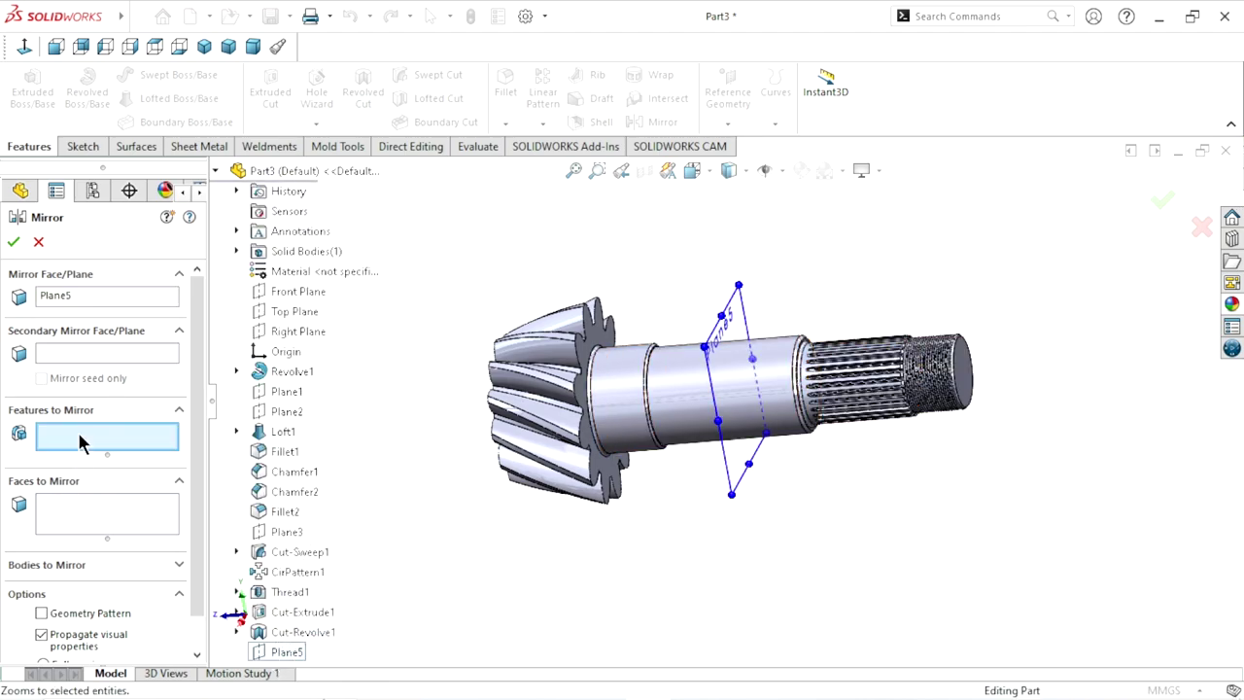
{"action": "left_click", "coordinate": [307, 633]}
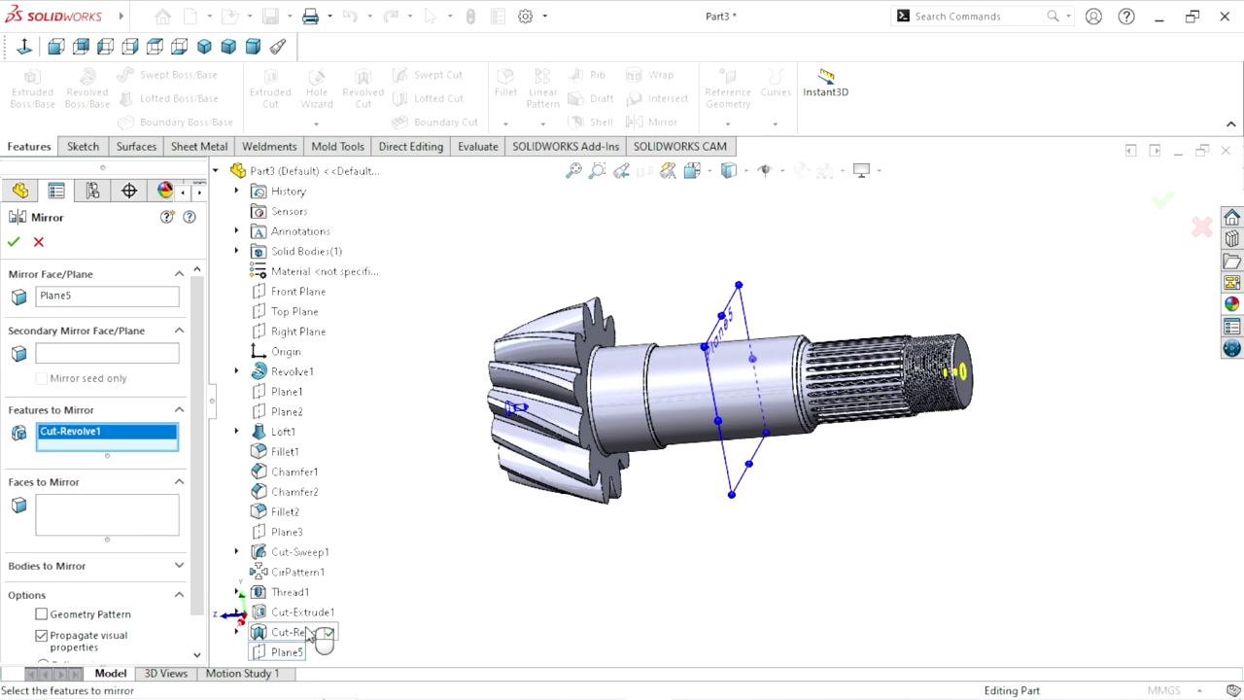
{"action": "left_click", "coordinate": [13, 243]}
{"action": "scroll", "coordinate": [976, 381], "scroll_direction": "down", "scroll_amount": 2}
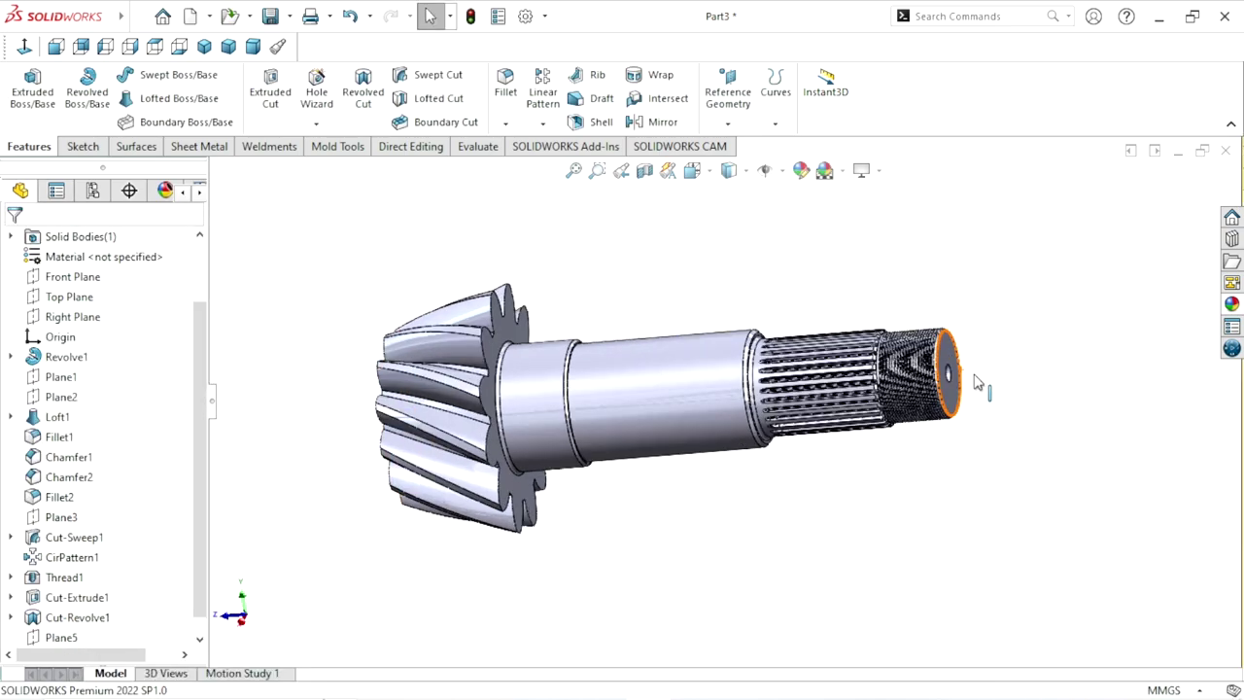
{"action": "scroll", "coordinate": [977, 382], "scroll_direction": "down", "scroll_amount": 2}
{"action": "mouse_move", "coordinate": [958, 397]}
{"action": "middle_mouse_down"}
{"action": "mouse_move", "coordinate": [903, 387]}
{"action": "mouse_move", "coordinate": [963, 405]}
{"action": "mouse_move", "coordinate": [1021, 380]}
{"action": "middle_mouse_up"}
{"action": "scroll", "coordinate": [875, 427], "scroll_direction": "up", "scroll_amount": 3}
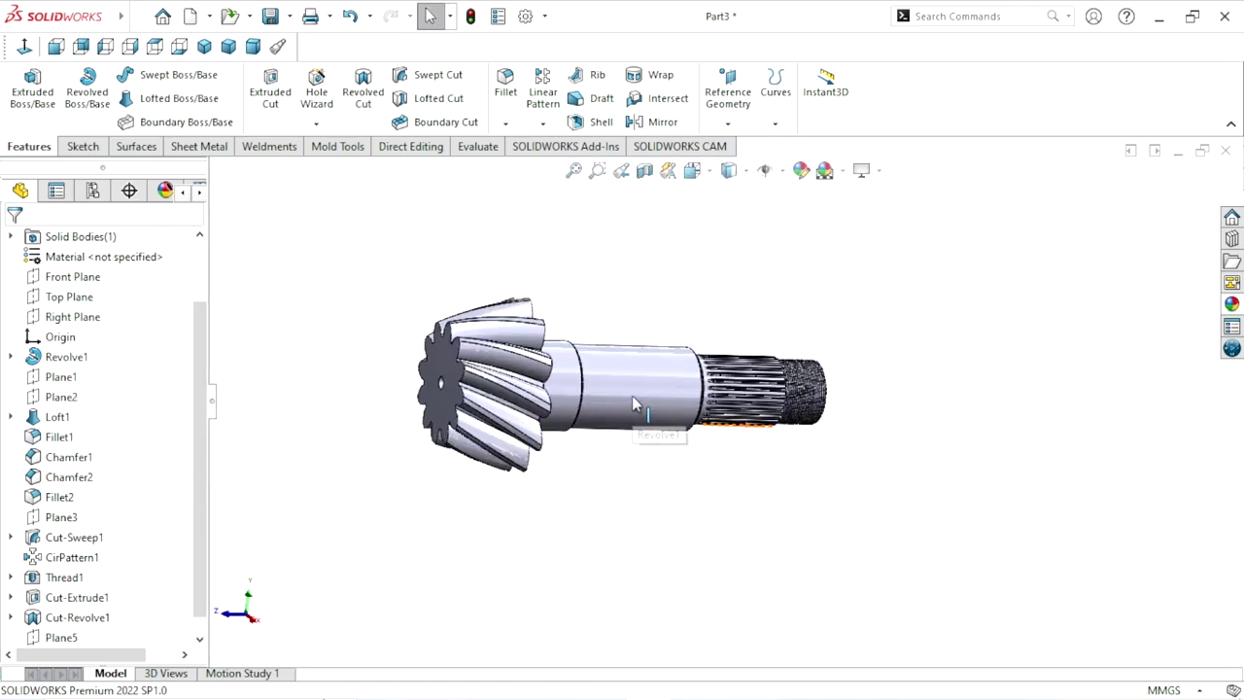
{"action": "mouse_move", "coordinate": [633, 404]}
{"action": "middle_mouse_down"}
{"action": "mouse_move", "coordinate": [736, 292]}
{"action": "mouse_move", "coordinate": [712, 389]}
{"action": "mouse_move", "coordinate": [837, 400]}
{"action": "mouse_move", "coordinate": [815, 531]}
{"action": "mouse_move", "coordinate": [814, 432]}
{"action": "middle_mouse_up"}
{"action": "scroll", "coordinate": [663, 419], "scroll_direction": "up", "scroll_amount": 2}
{"action": "scroll", "coordinate": [663, 420], "scroll_direction": "down", "scroll_amount": 2}
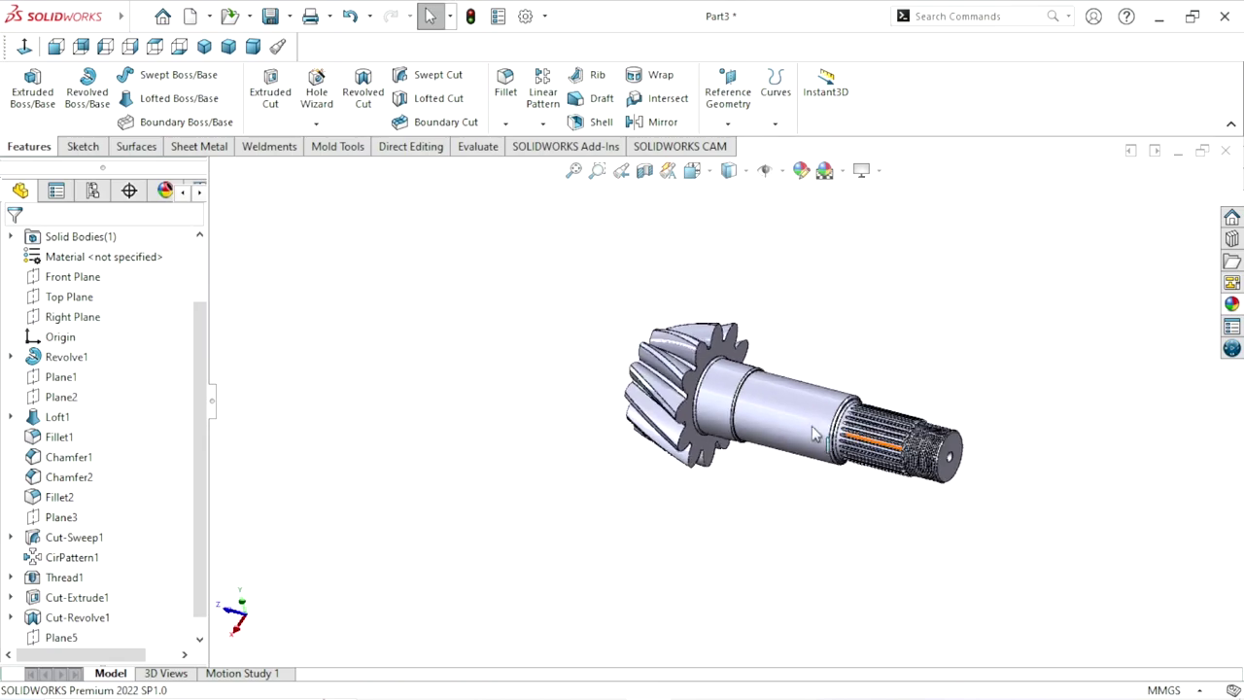
{"action": "scroll", "coordinate": [814, 432], "scroll_direction": "down", "scroll_amount": 3}
Step: Apply the Metal > Steel brushed steel appearance to the whole pinion shaft
{"action": "left_click", "coordinate": [1231, 303]}
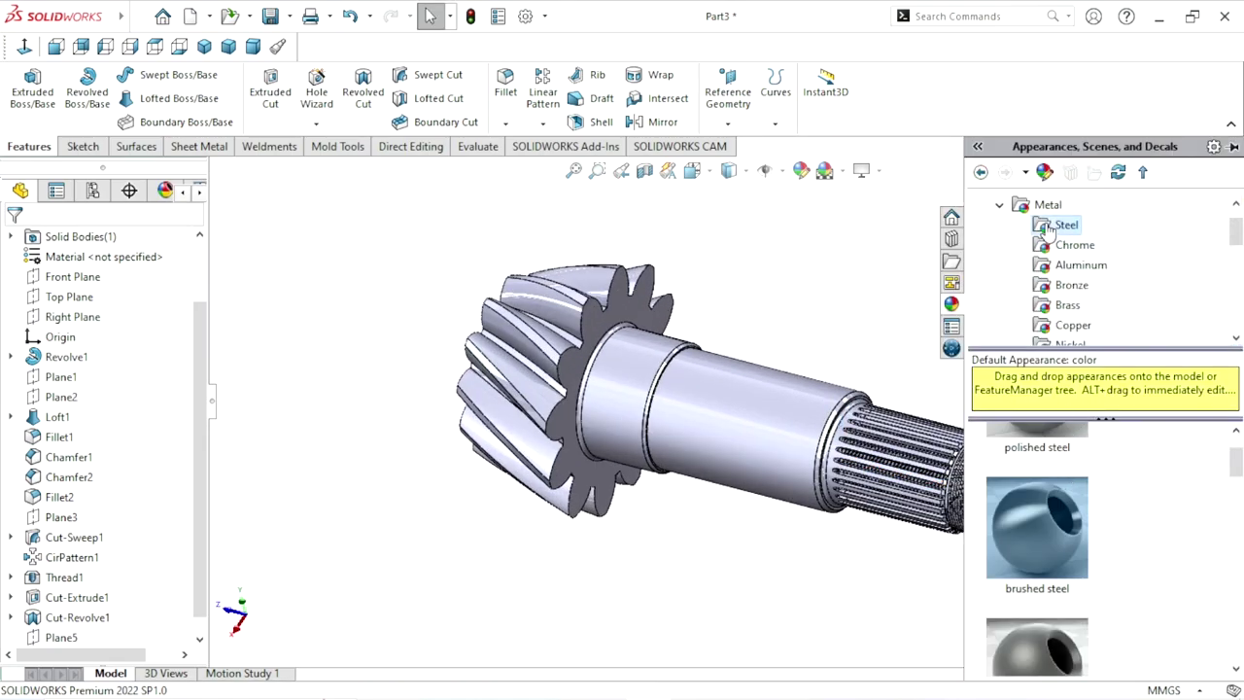
{"action": "scroll", "coordinate": [1229, 447], "scroll_direction": "up", "scroll_amount": 2}
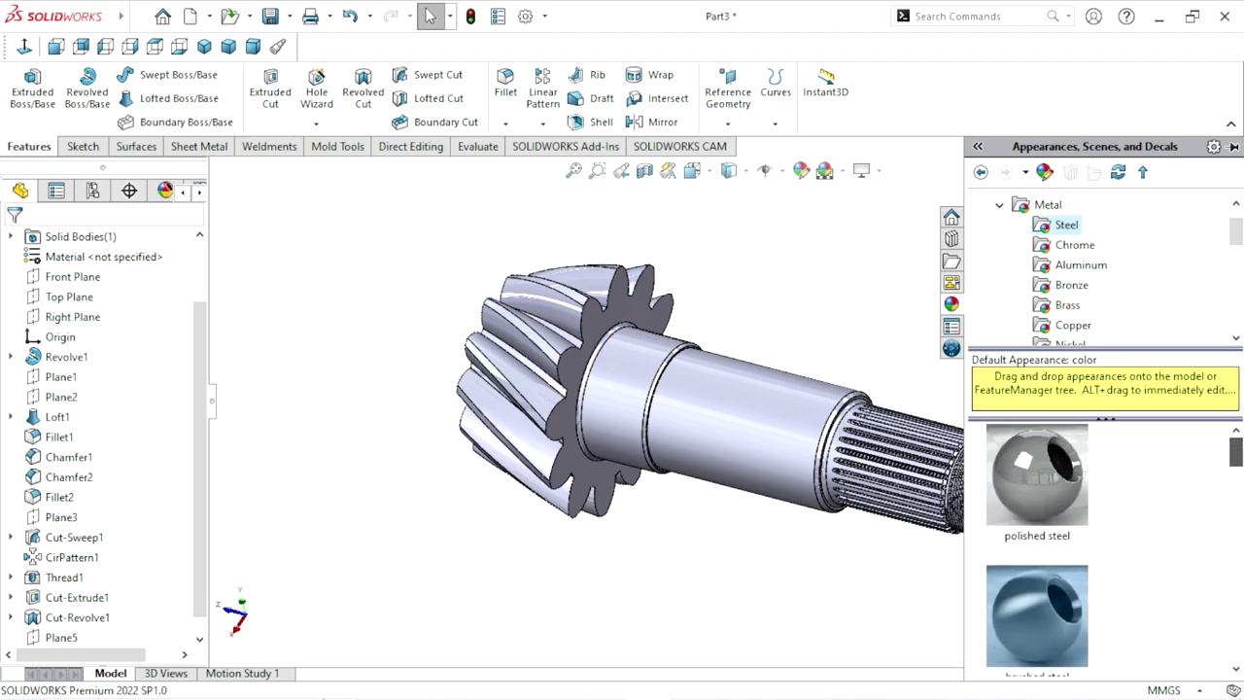
{"action": "scroll", "coordinate": [1089, 530], "scroll_direction": "down", "scroll_amount": 2}
{"action": "double_click", "coordinate": [1078, 534]}
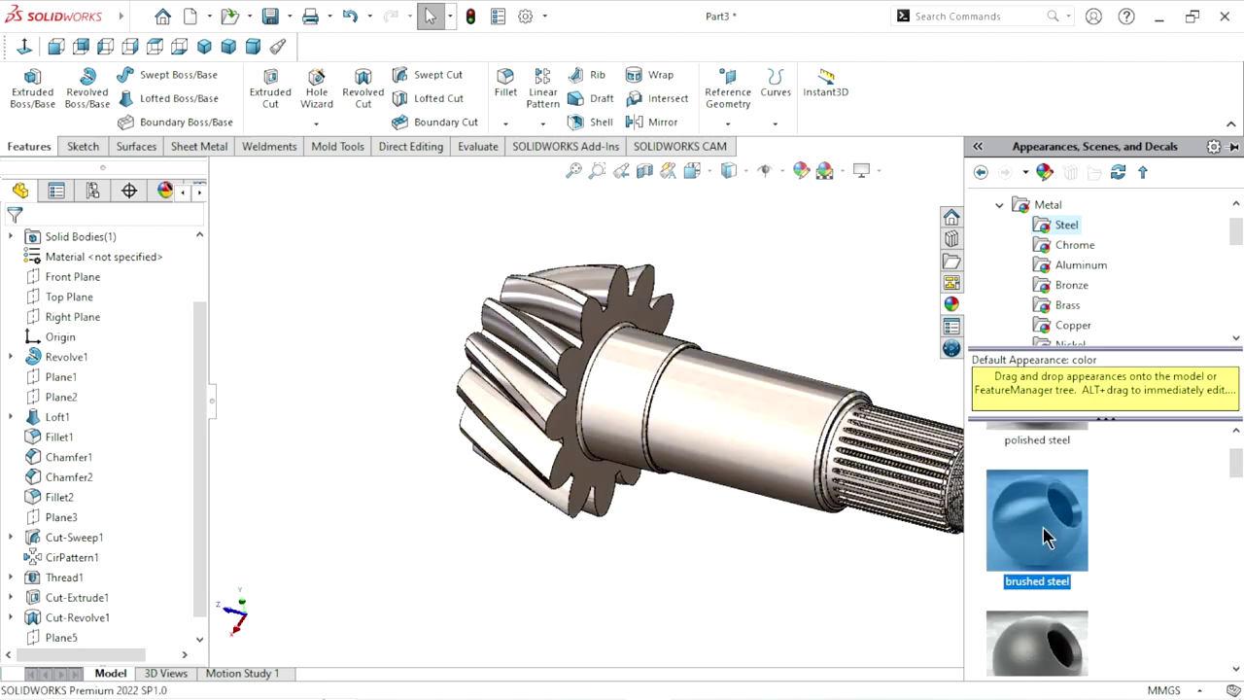
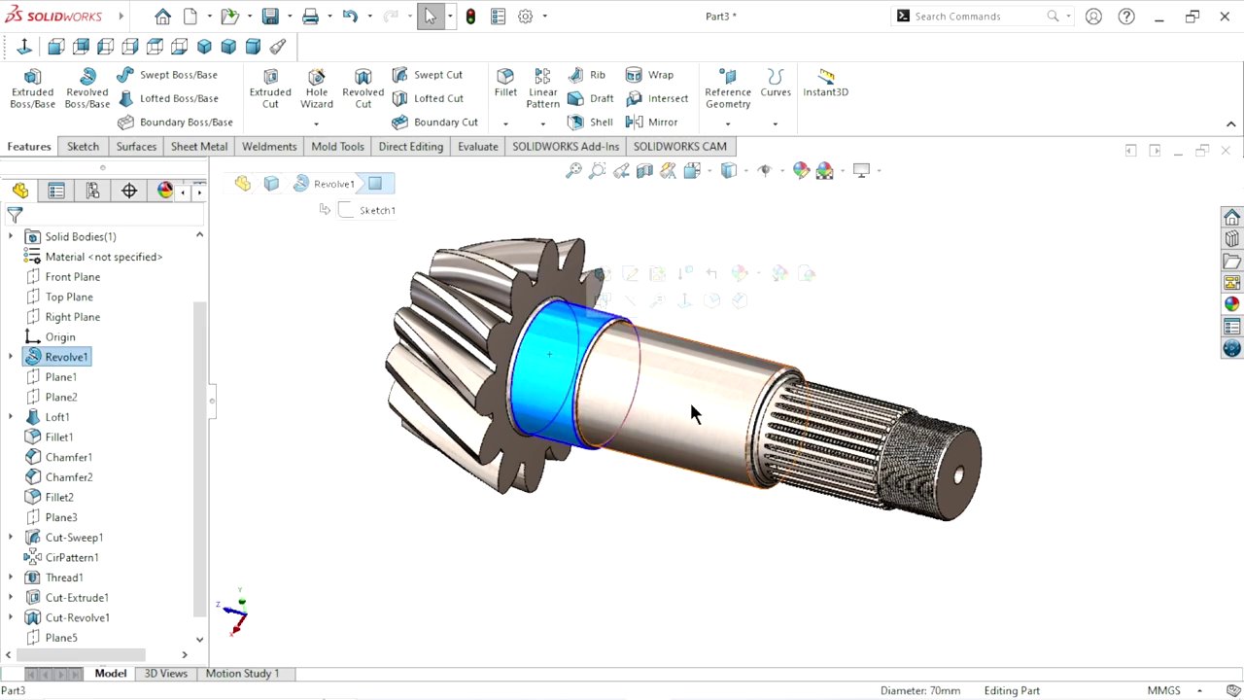
Step: Apply the Chrome 'chromium plate' appearance to the selected smooth middle shaft faces
{"action": "left_click", "coordinate": [1231, 305]}
{"action": "left_click", "coordinate": [1076, 247]}
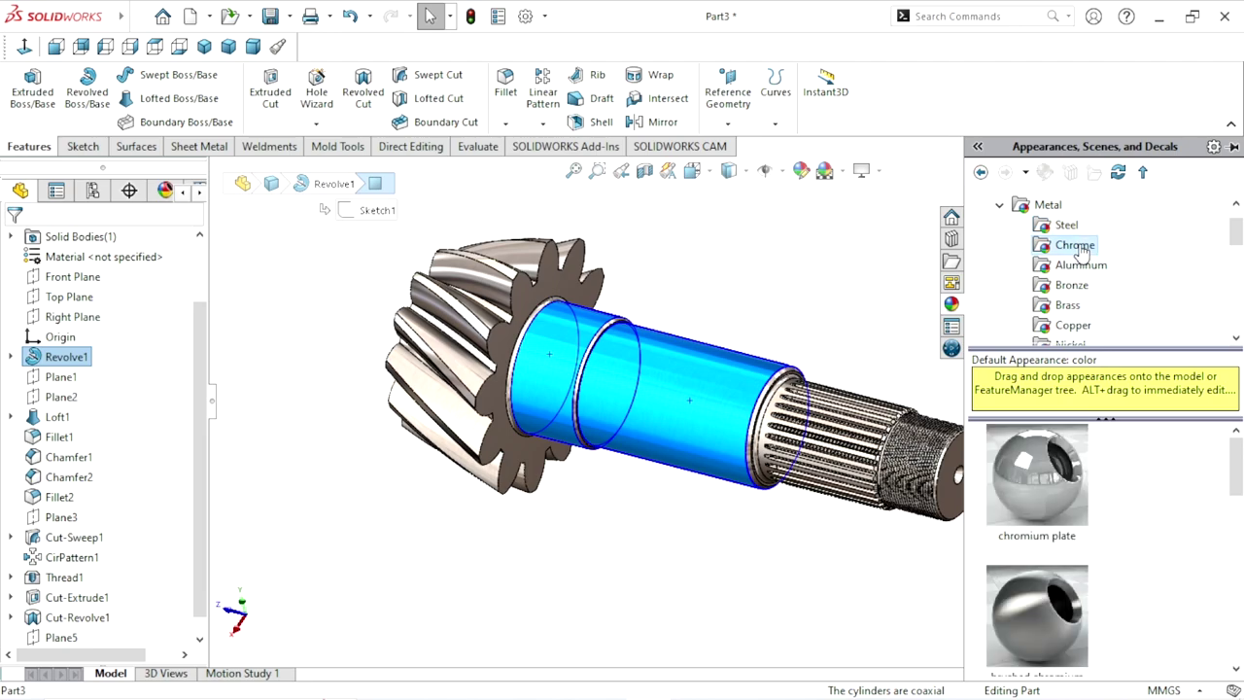
{"action": "left_click", "coordinate": [1057, 502]}
{"action": "mouse_move", "coordinate": [738, 309]}
{"action": "middle_mouse_down"}
{"action": "mouse_move", "coordinate": [675, 483]}
{"action": "mouse_move", "coordinate": [669, 547]}
{"action": "middle_mouse_up"}
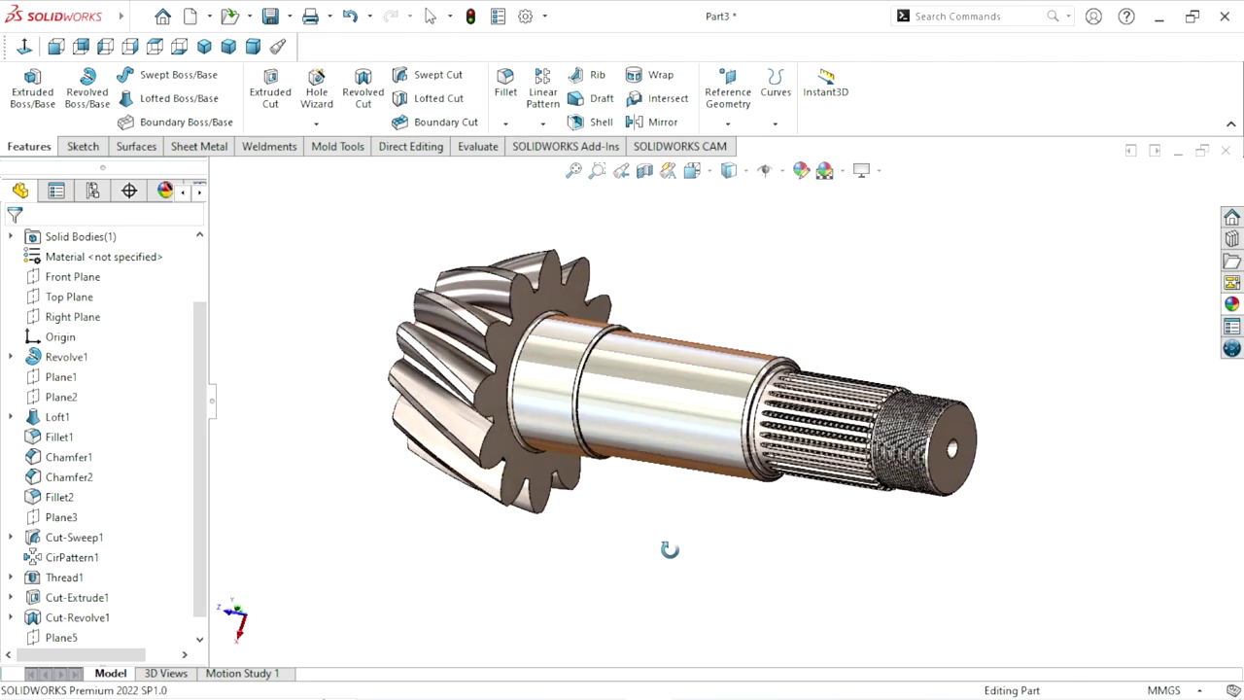
{"action": "scroll", "coordinate": [708, 430], "scroll_direction": "down", "scroll_amount": 5}
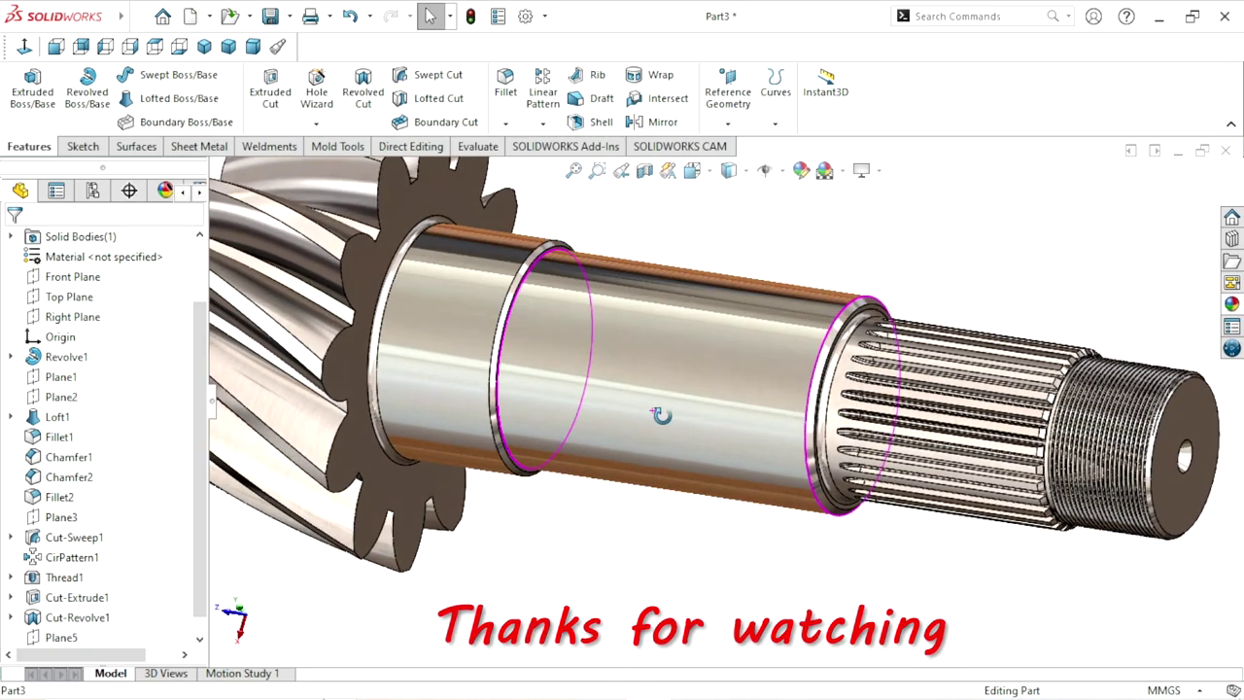
{"action": "middle_click_drag", "start_coordinate": [655, 327], "coordinate": [716, 525]}
{"action": "scroll", "coordinate": [699, 486], "scroll_direction": "up", "scroll_amount": 5}
{"action": "scroll", "coordinate": [629, 365], "scroll_direction": "down", "scroll_amount": 2}
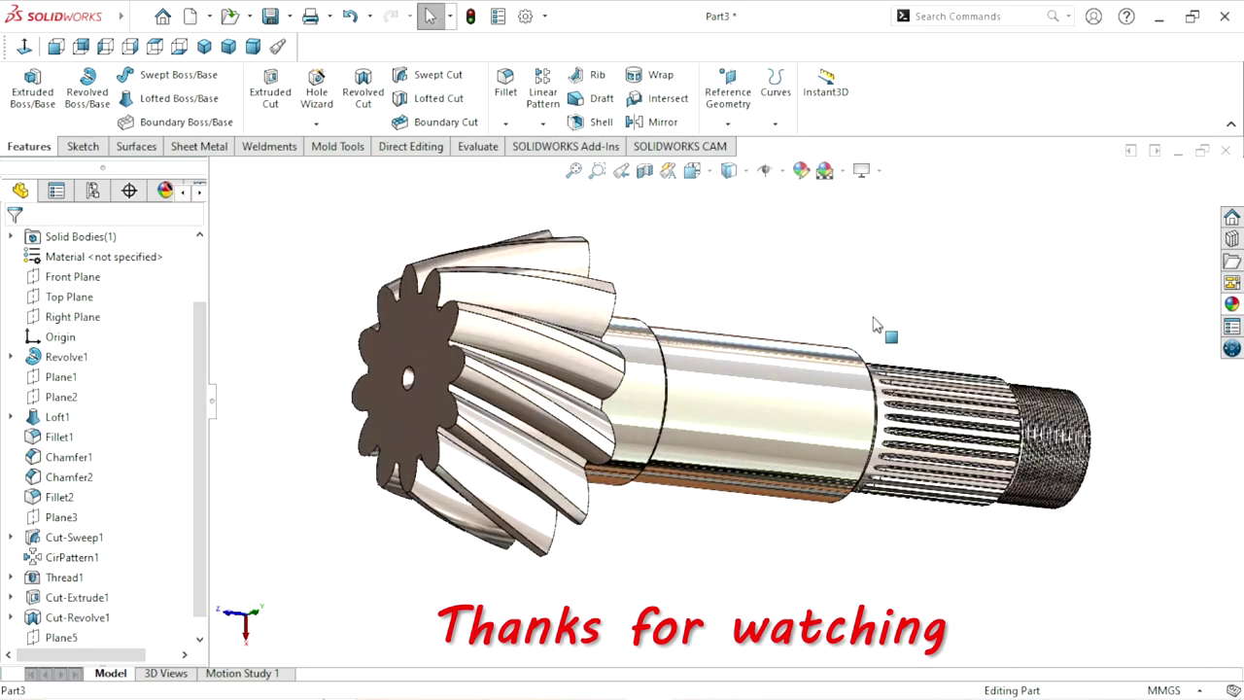
{"action": "middle_click_drag", "start_coordinate": [880, 419], "coordinate": [817, 236]}
{"action": "scroll", "coordinate": [817, 236], "scroll_direction": "up", "scroll_amount": 3}
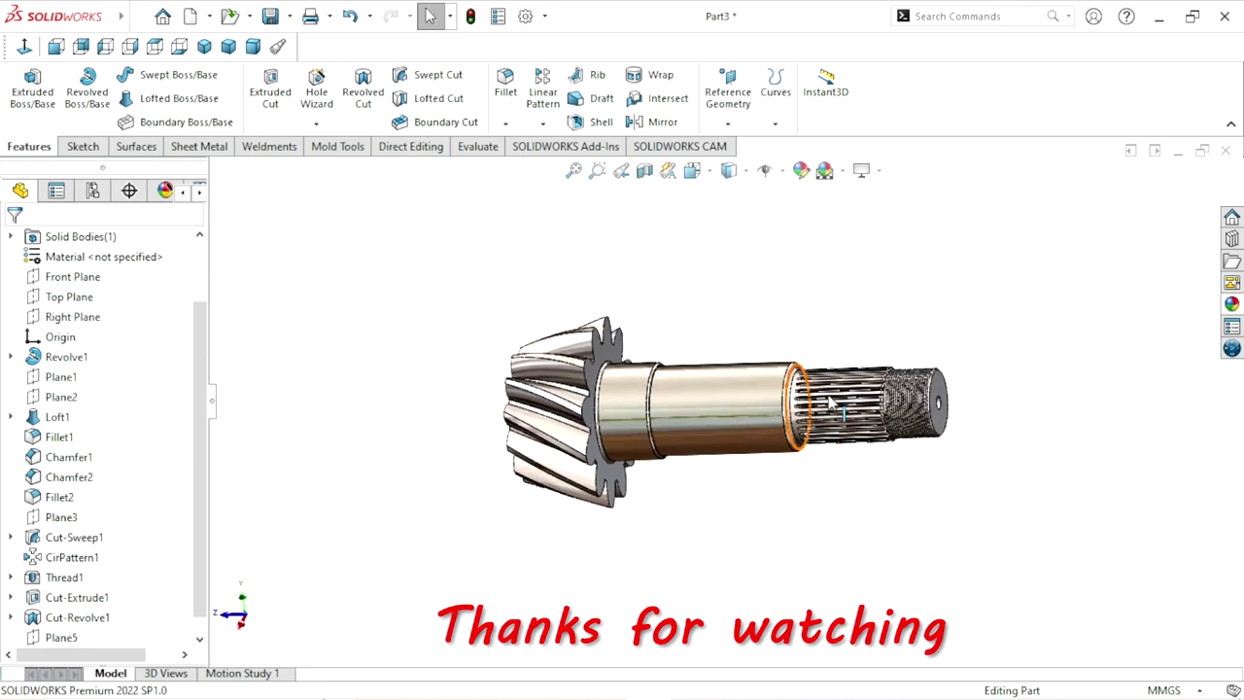
{"action": "scroll", "coordinate": [872, 377], "scroll_direction": "down", "scroll_amount": 3}
{"action": "middle_click_drag", "start_coordinate": [871, 377], "coordinate": [840, 486]}
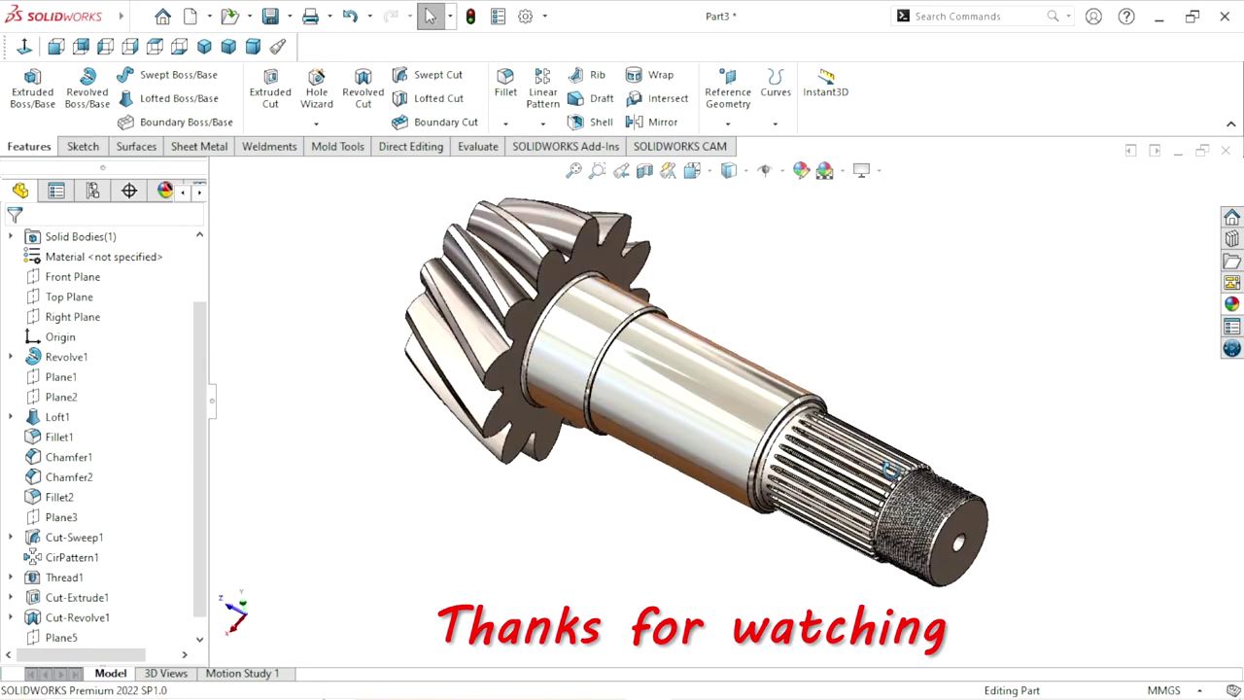
{"action": "scroll", "coordinate": [667, 356], "scroll_direction": "up", "scroll_amount": 2}
{"action": "scroll", "coordinate": [968, 444], "scroll_direction": "down", "scroll_amount": 2}
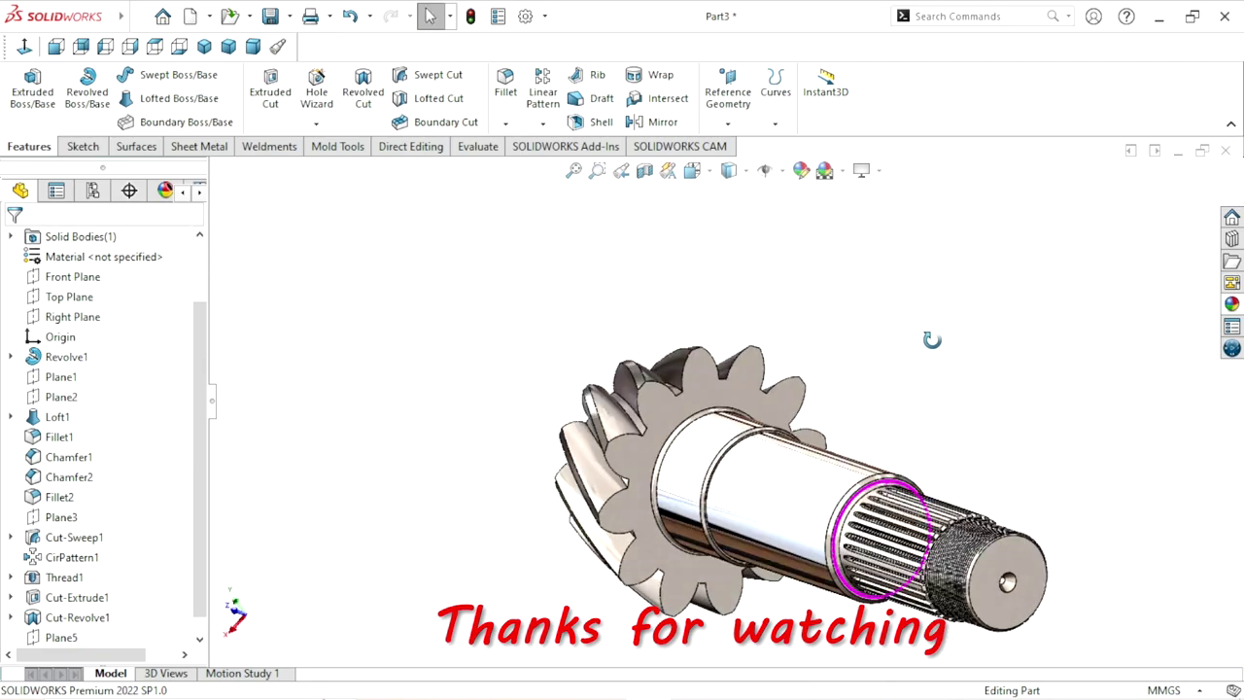
{"action": "mouse_move", "coordinate": [968, 444]}
{"action": "middle_mouse_down"}
{"action": "mouse_move", "coordinate": [1032, 370]}
{"action": "mouse_move", "coordinate": [680, 544]}
{"action": "middle_mouse_up"}
{"action": "scroll", "coordinate": [657, 577], "scroll_direction": "up", "scroll_amount": 2}
{"action": "scroll", "coordinate": [705, 515], "scroll_direction": "down", "scroll_amount": 2}
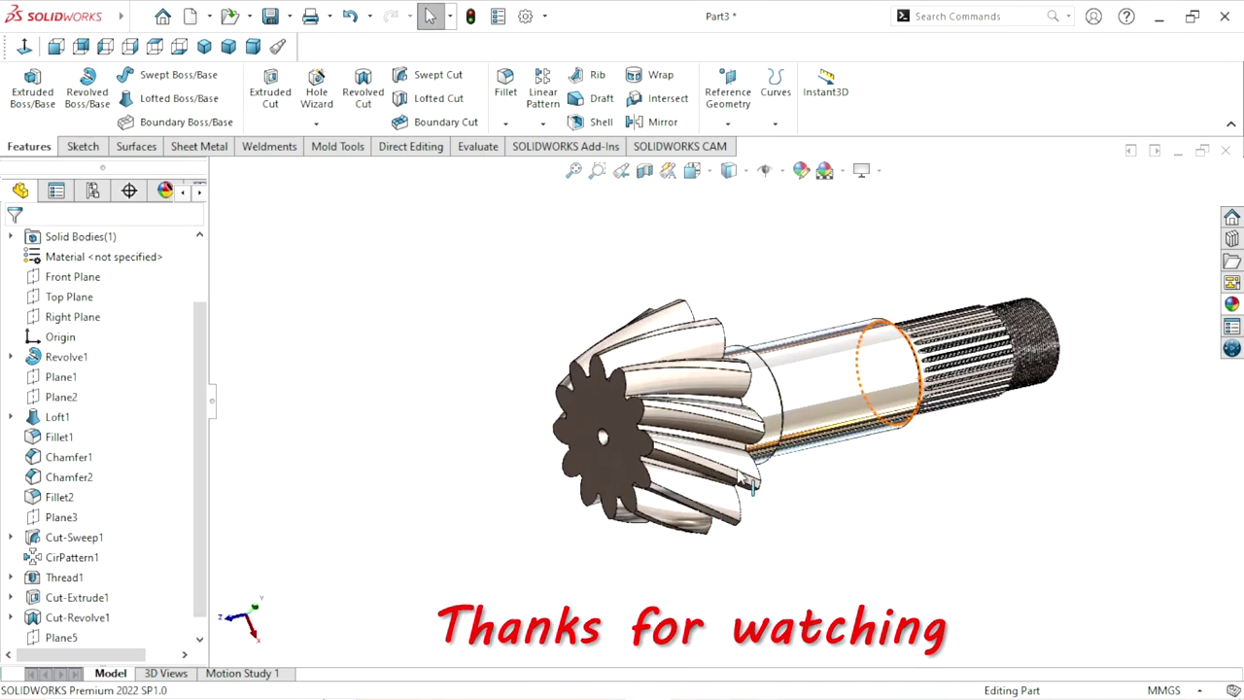
{"action": "scroll", "coordinate": [753, 428], "scroll_direction": "down", "scroll_amount": 2}
{"action": "middle_click_drag", "start_coordinate": [854, 554], "coordinate": [916, 573]}
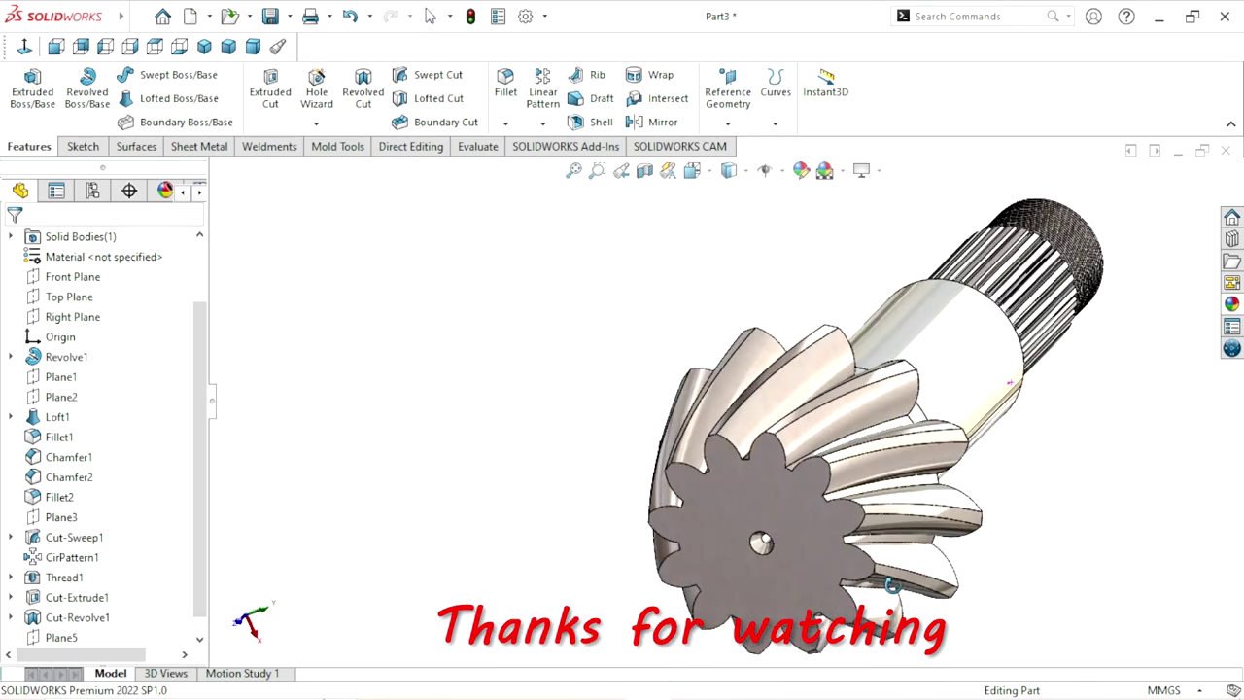
{"action": "left_click", "coordinate": [229, 46]}
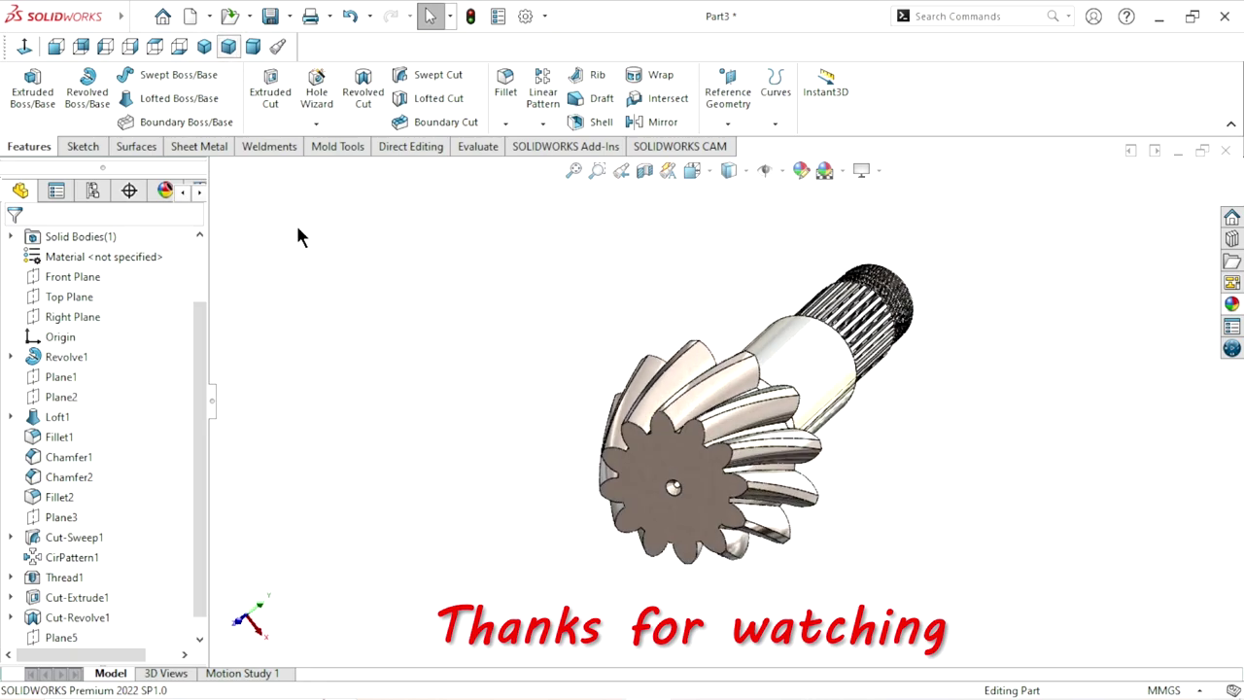
{"action": "left_click", "coordinate": [211, 54]}
{"action": "mouse_move", "coordinate": [794, 420]}
{"action": "middle_mouse_down"}
{"action": "mouse_move", "coordinate": [771, 476]}
{"action": "mouse_move", "coordinate": [804, 511]}
{"action": "mouse_move", "coordinate": [810, 544]}
{"action": "middle_mouse_up"}
{"action": "scroll", "coordinate": [778, 520], "scroll_direction": "down", "scroll_amount": 4}
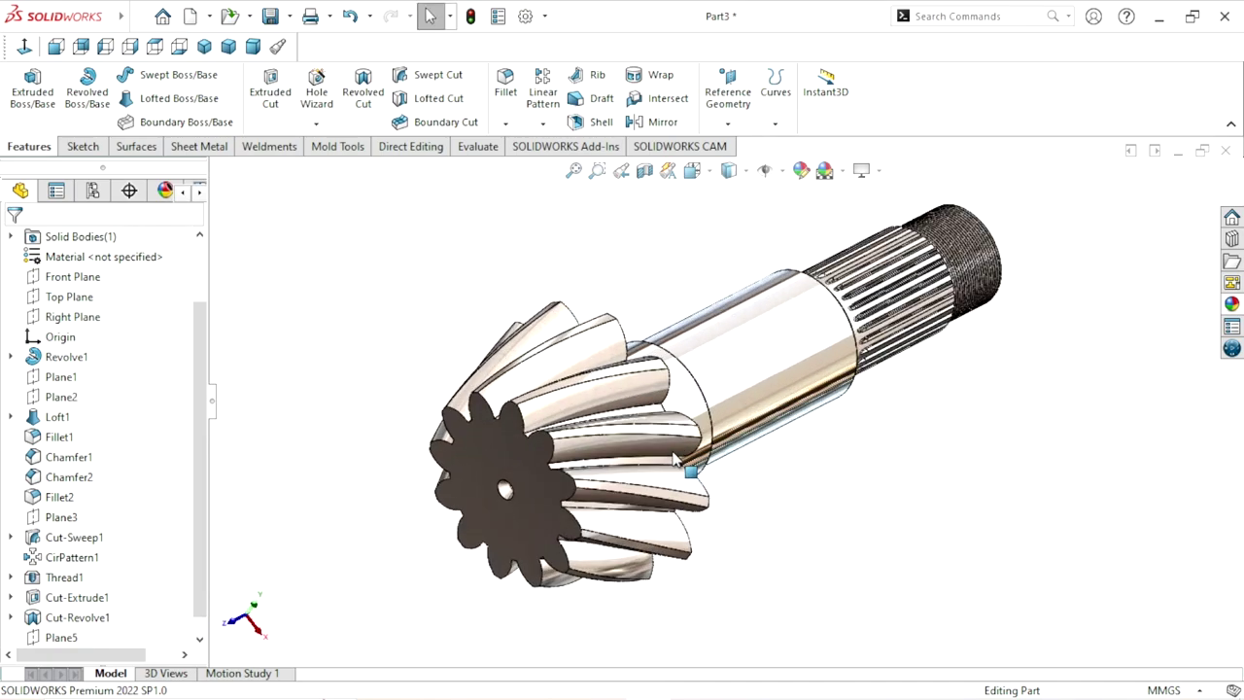
{"action": "scroll", "coordinate": [819, 528], "scroll_direction": "up", "scroll_amount": 4}
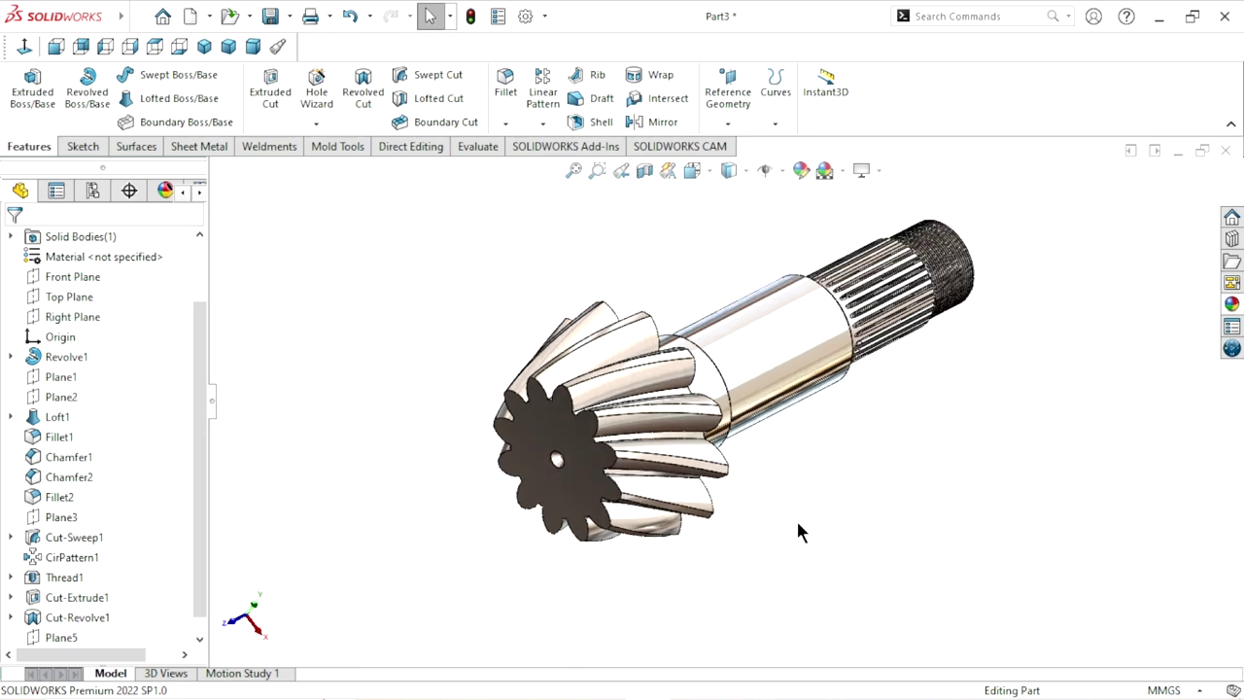
{"action": "scroll", "coordinate": [861, 356], "scroll_direction": "down", "scroll_amount": 1}
{"action": "scroll", "coordinate": [836, 311], "scroll_direction": "down", "scroll_amount": 1}
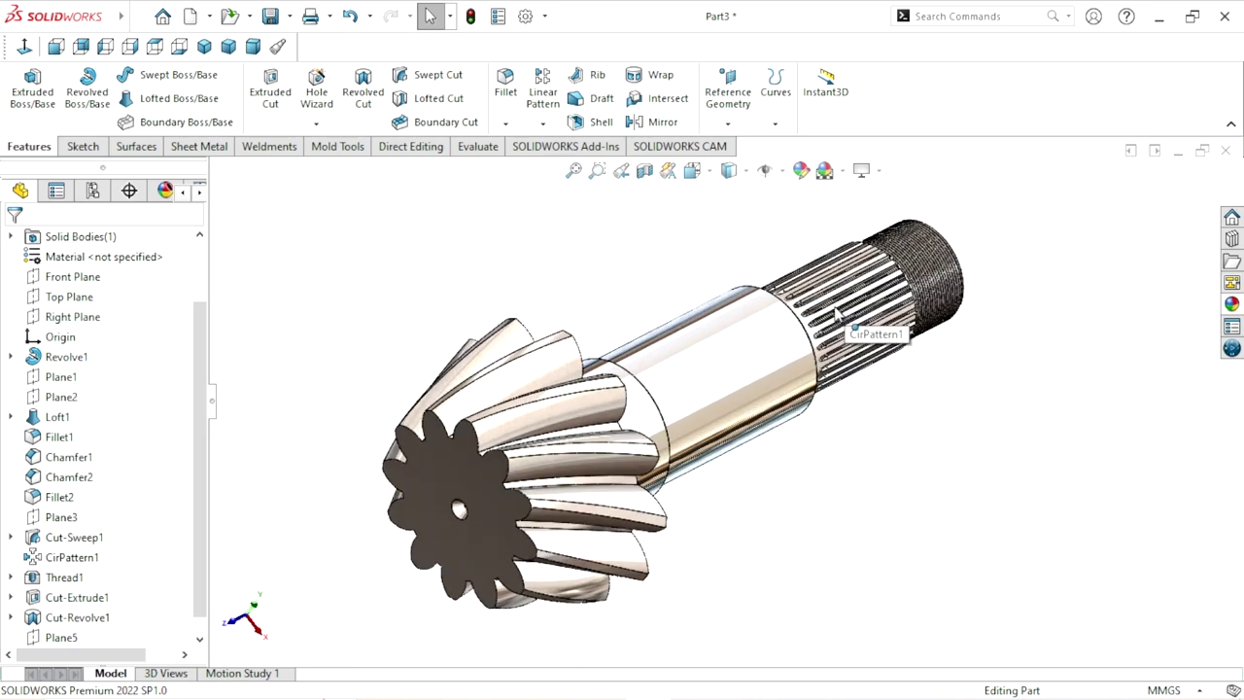